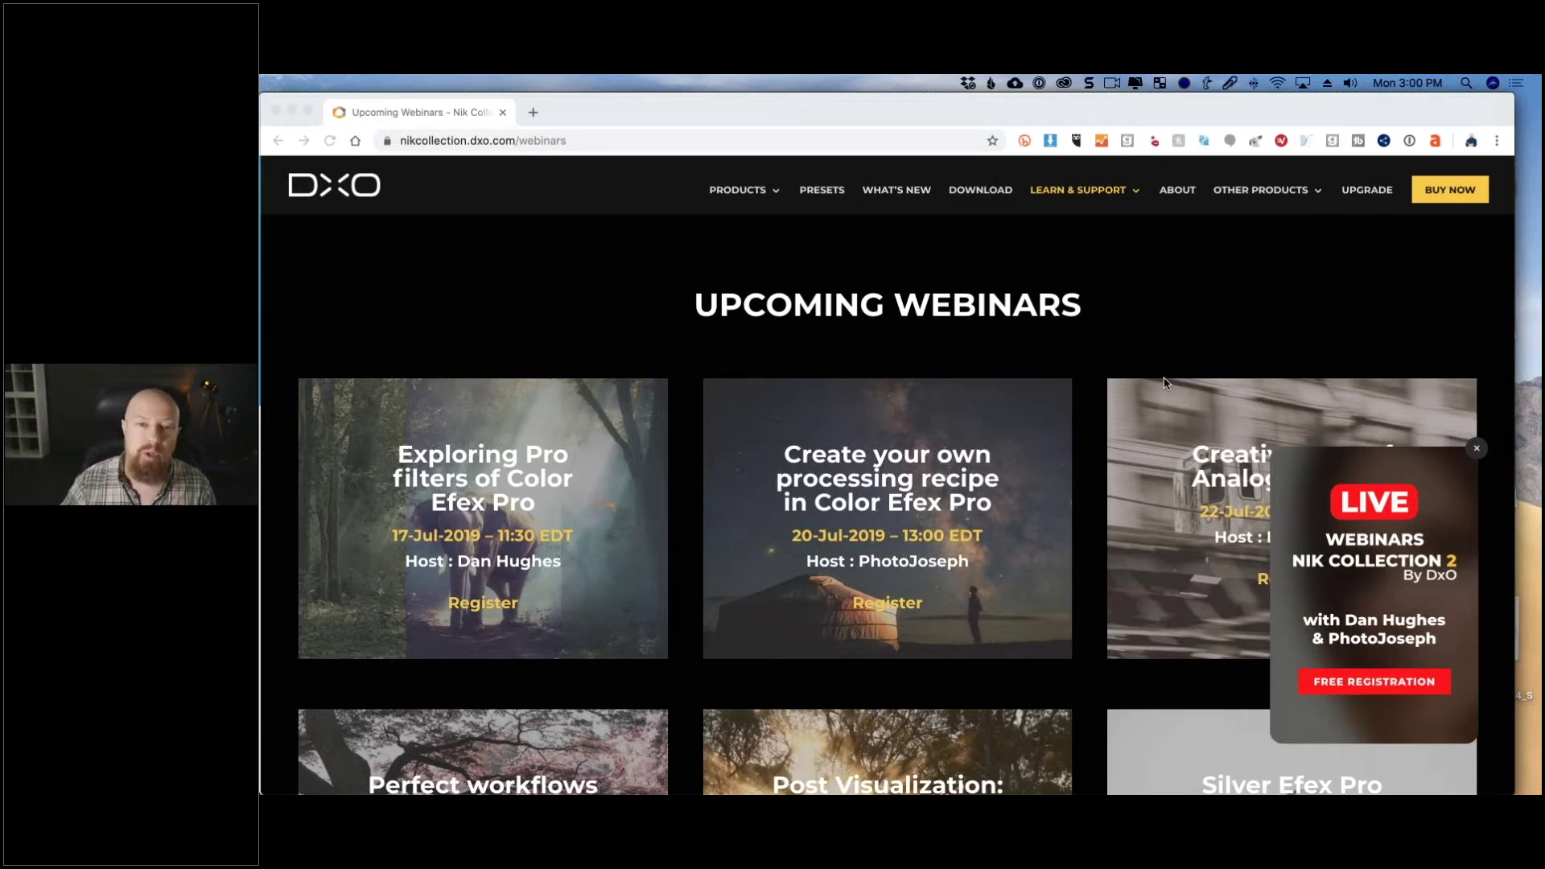
Look through the upcoming webinars listed on the Nik Collection webinars page.
{"action": "left_click", "coordinate": [825, 320]}
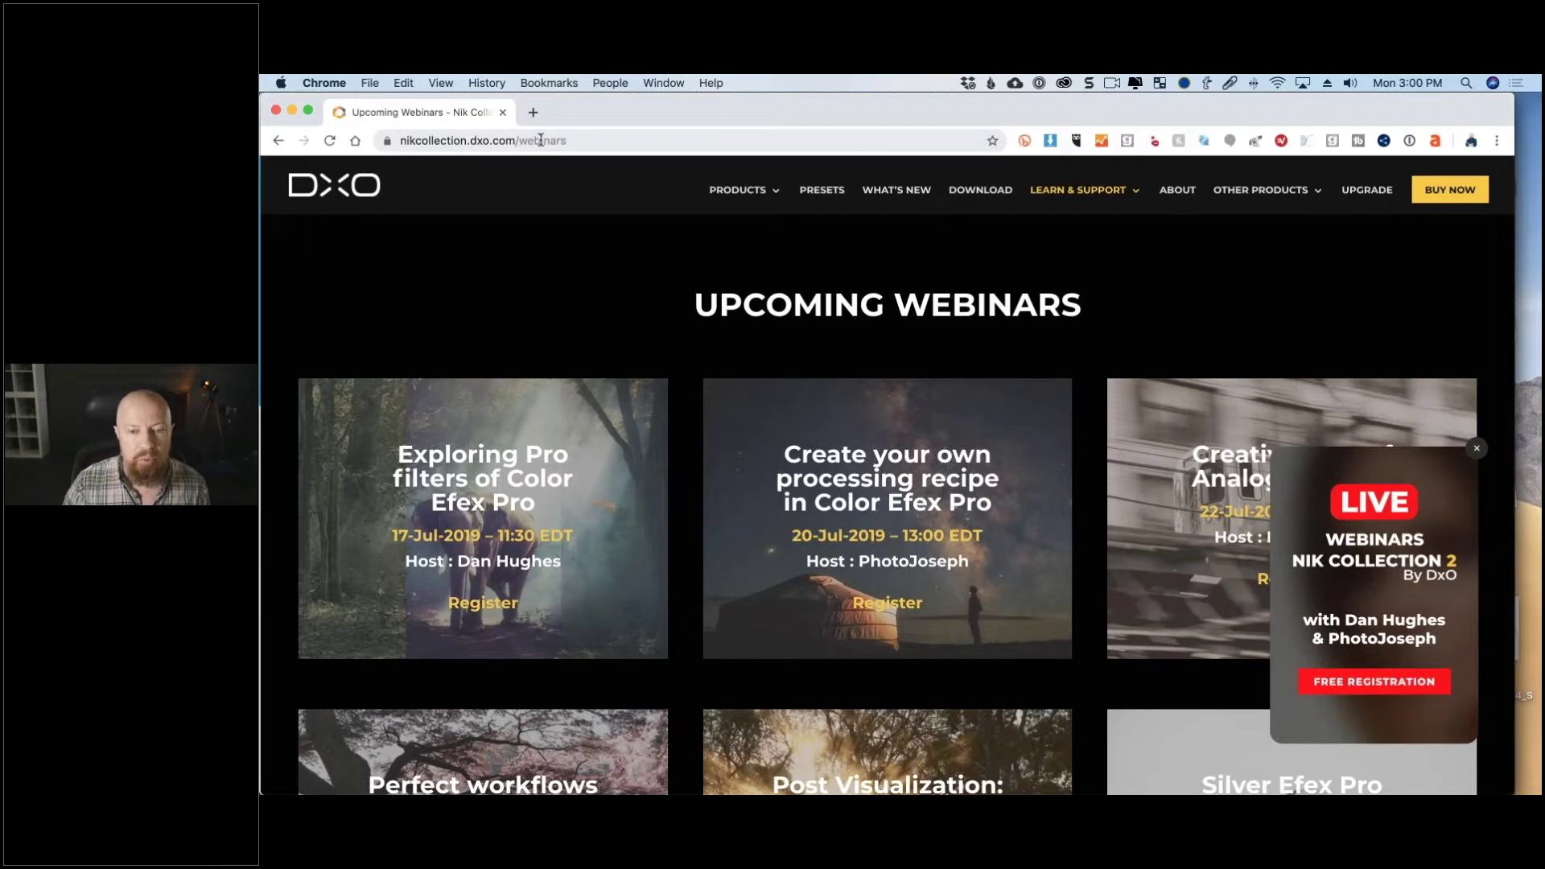
{"action": "left_click", "coordinate": [550, 140]}
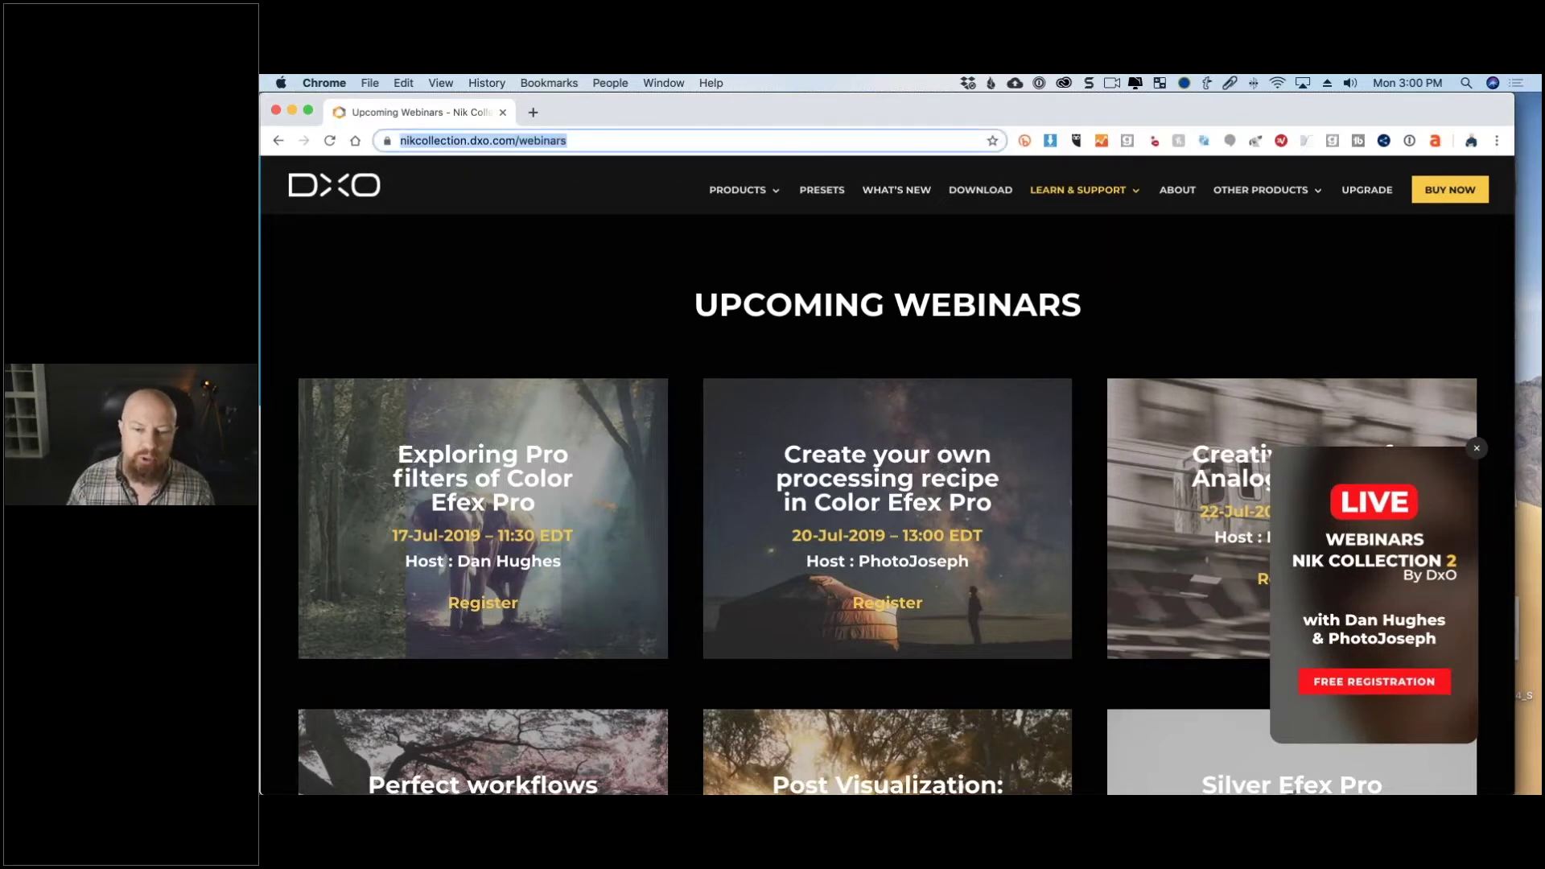
{"action": "scroll", "coordinate": [887, 499], "scroll_direction": "down", "scroll_amount": 7}
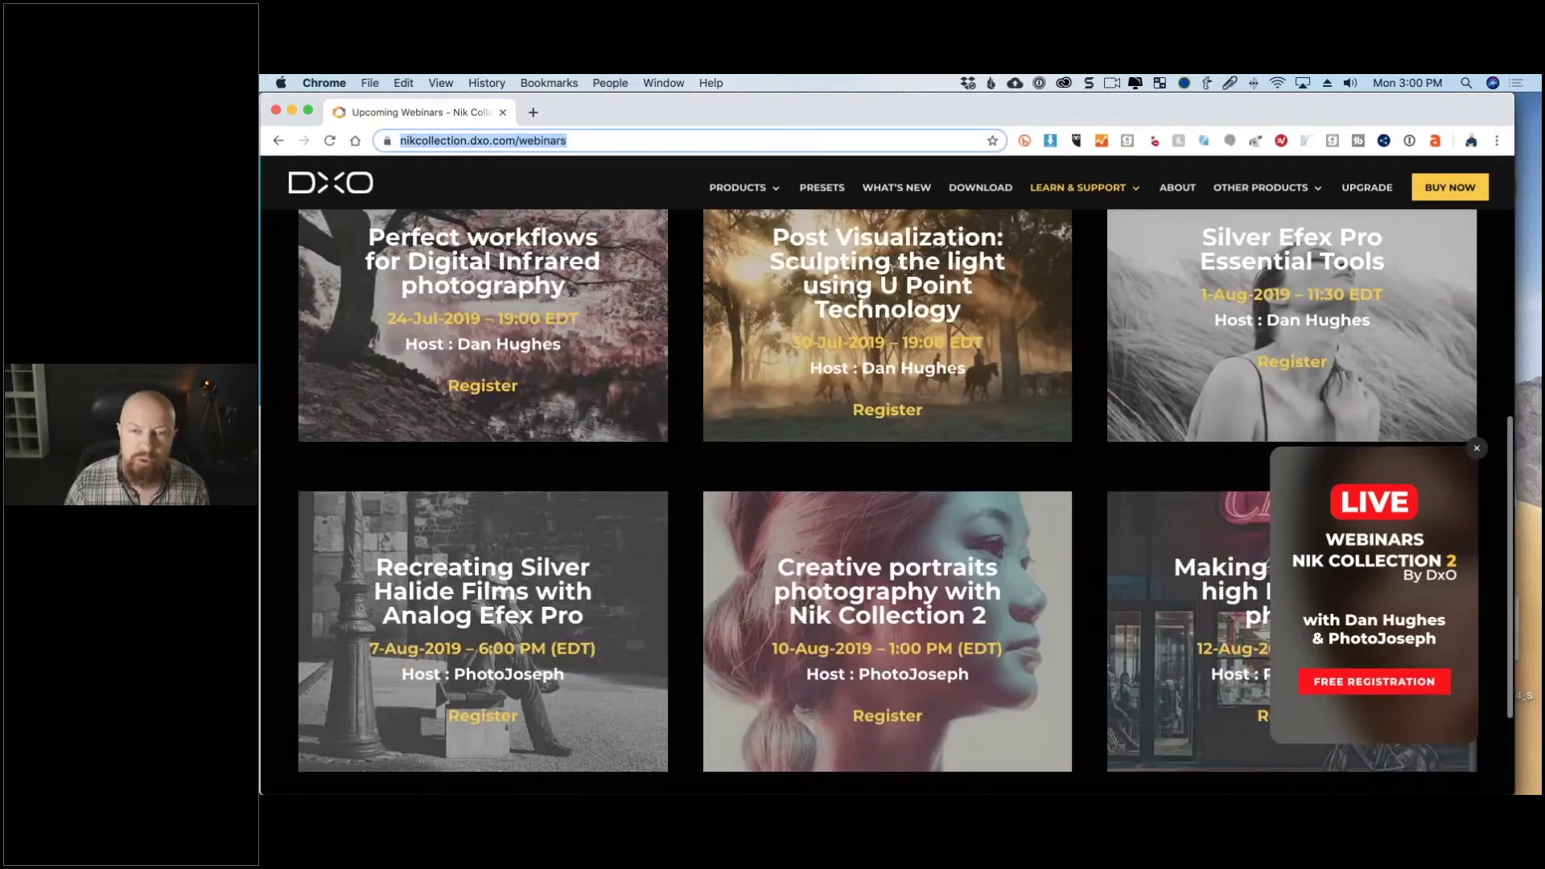
{"action": "scroll", "coordinate": [881, 369], "scroll_direction": "up", "scroll_amount": 2}
{"action": "scroll", "coordinate": [881, 368], "scroll_direction": "down", "scroll_amount": 4}
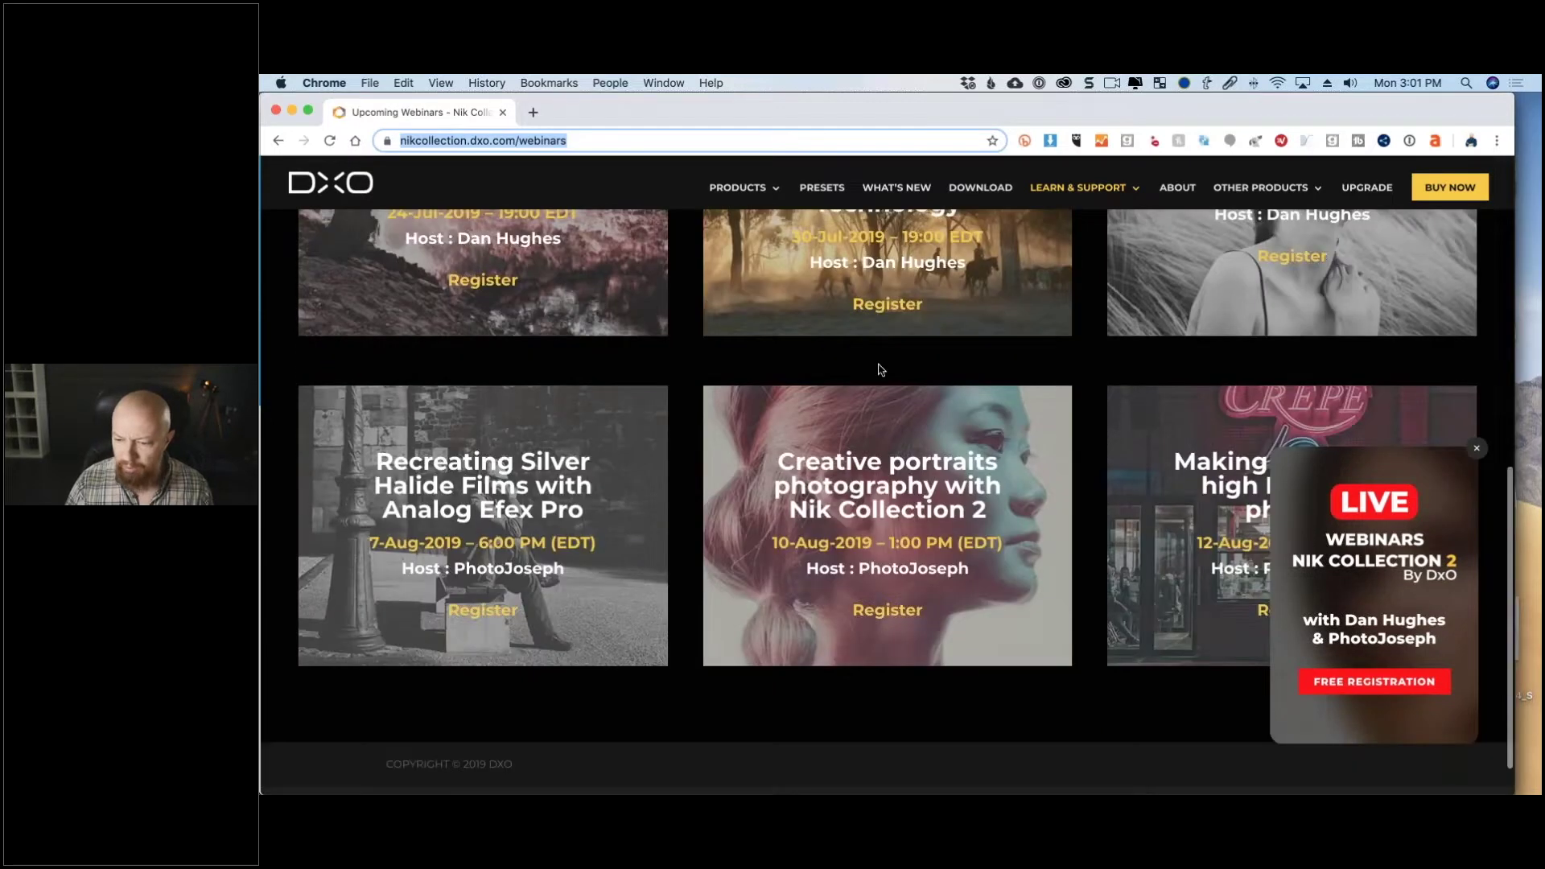
{"action": "scroll", "coordinate": [881, 368], "scroll_direction": "up", "scroll_amount": 3}
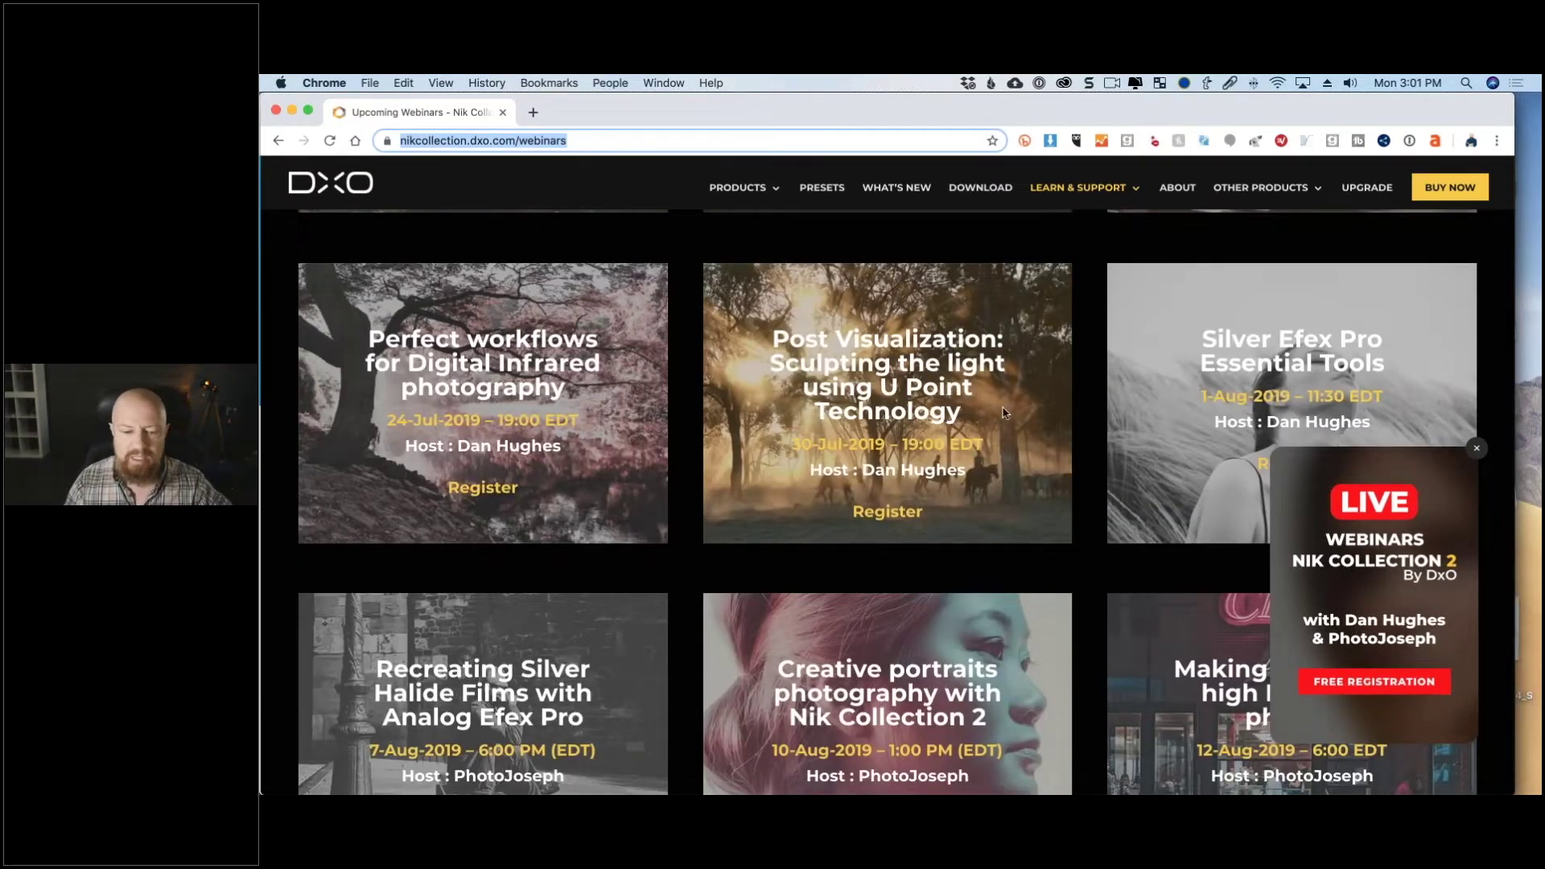
{"action": "scroll", "coordinate": [1006, 412], "scroll_direction": "up", "scroll_amount": 1}
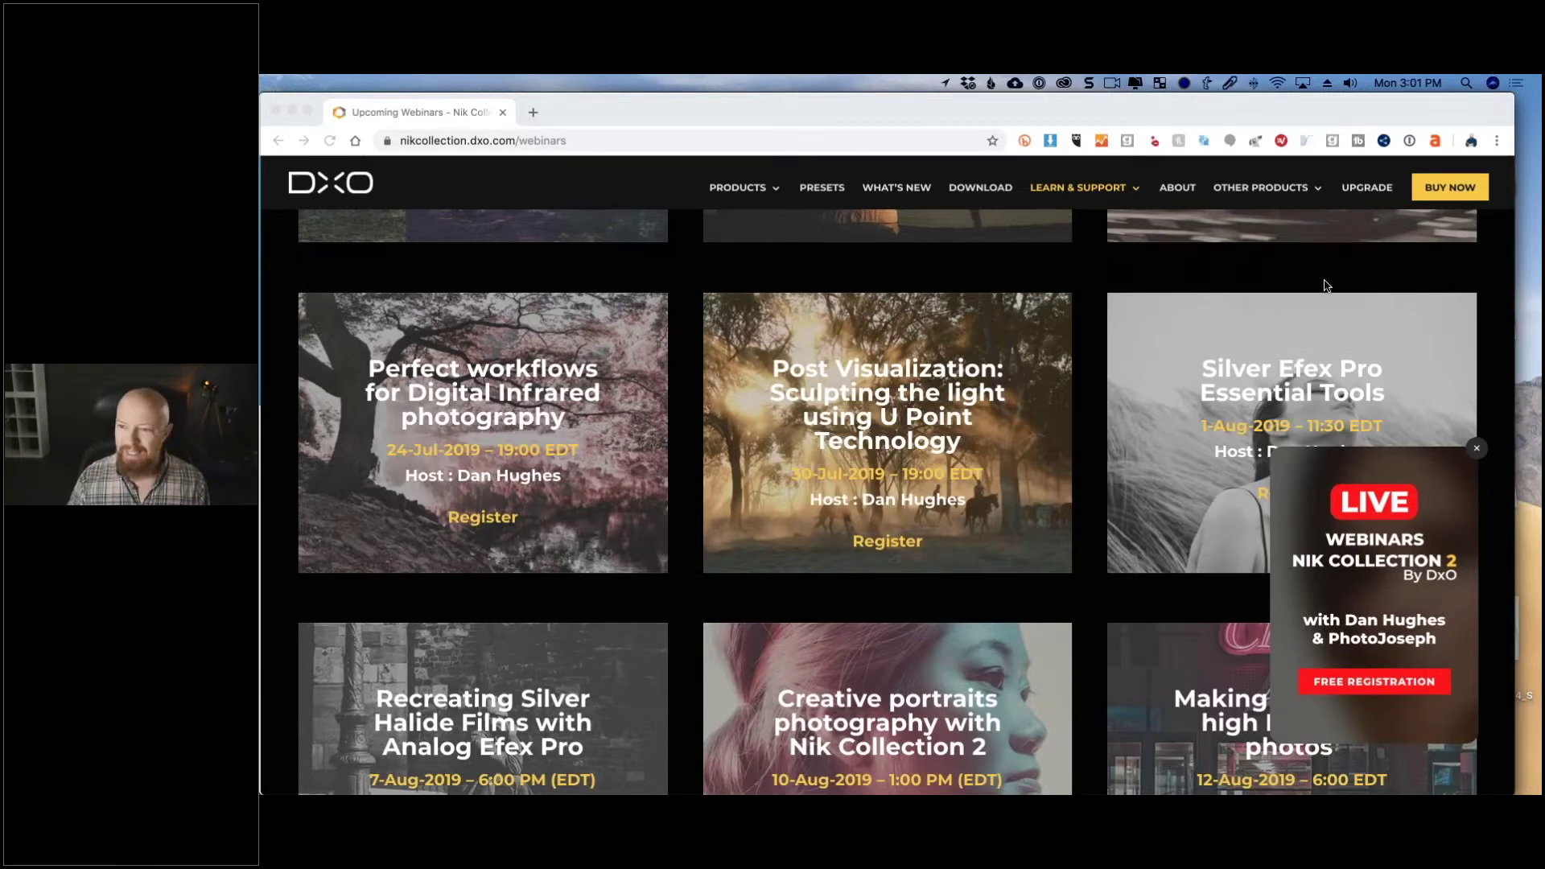
Switch to DxO PhotoLab 2, check its version and edition information, and close the information window.
{"action": "left_click", "coordinate": [651, 128]}
{"action": "key", "text": "super+Tab"}
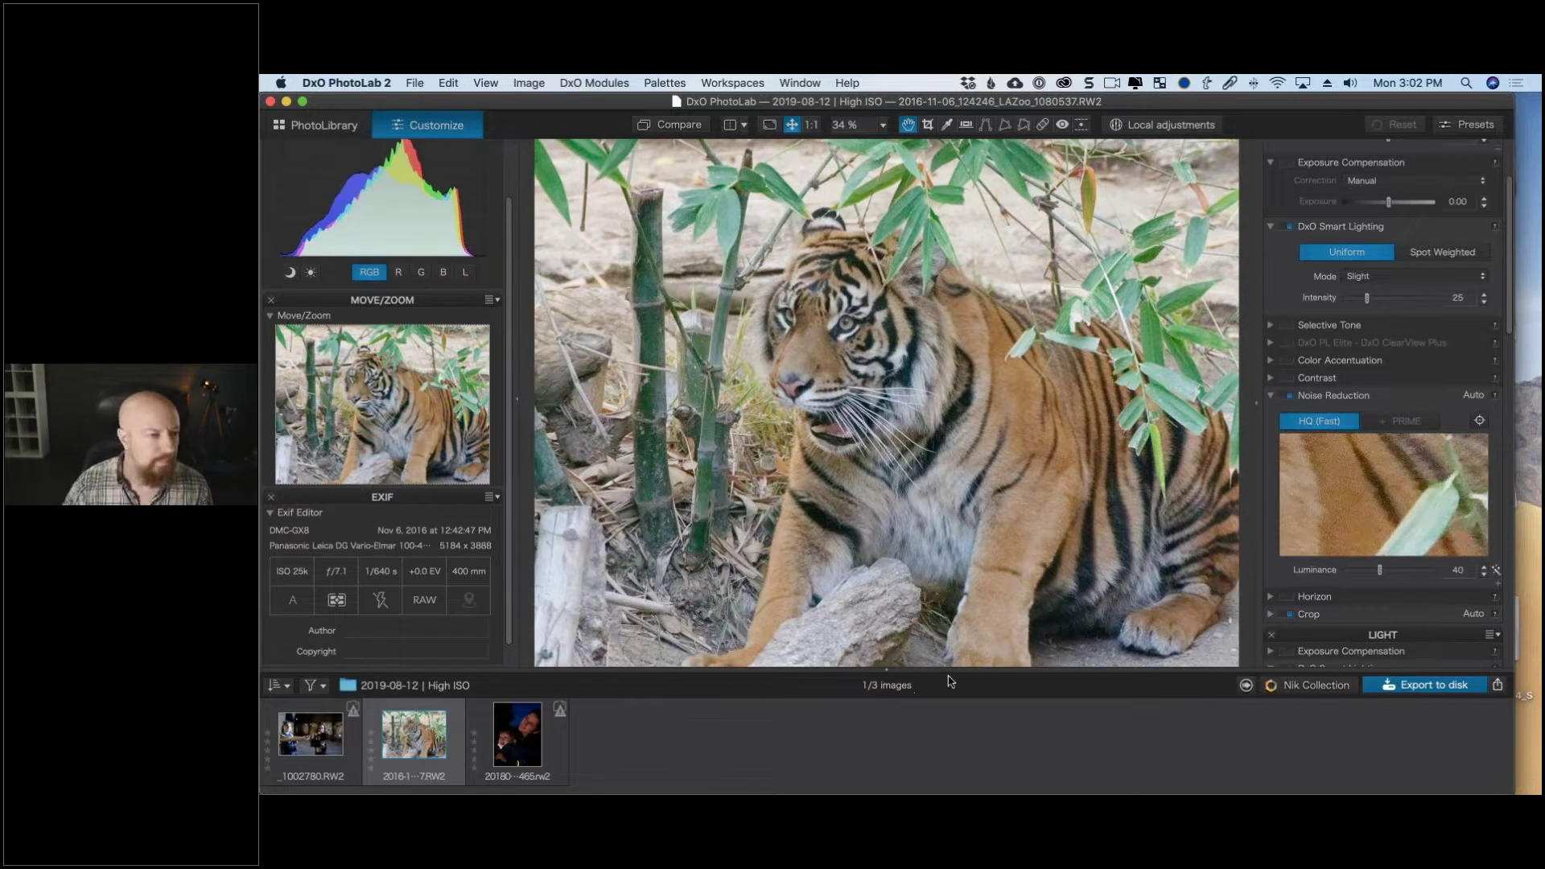
{"action": "left_click", "coordinate": [334, 82]}
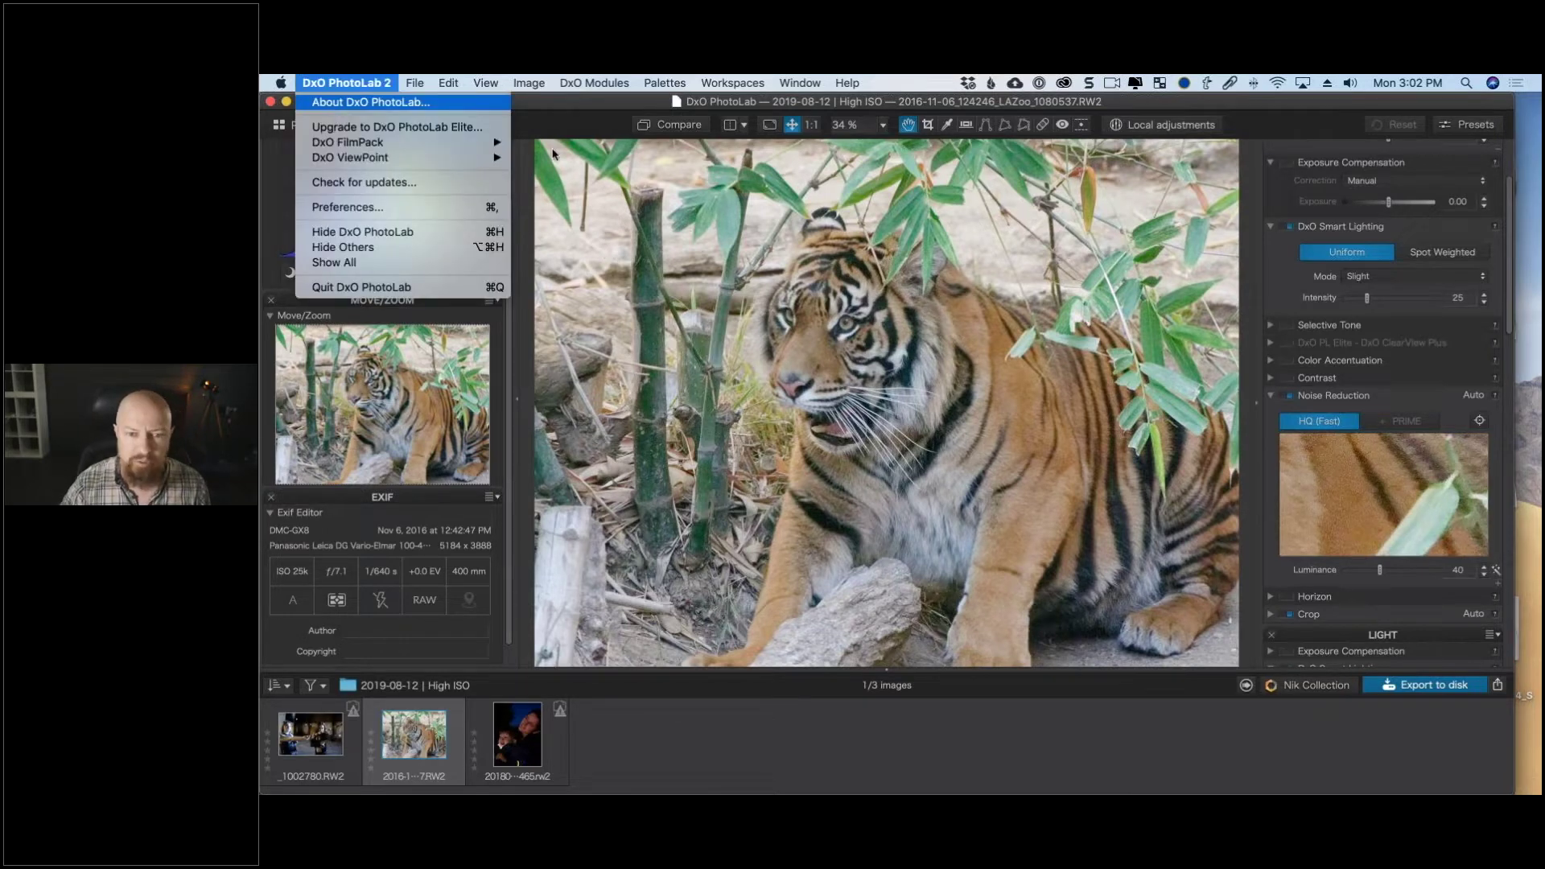
{"action": "left_click", "coordinate": [370, 102]}
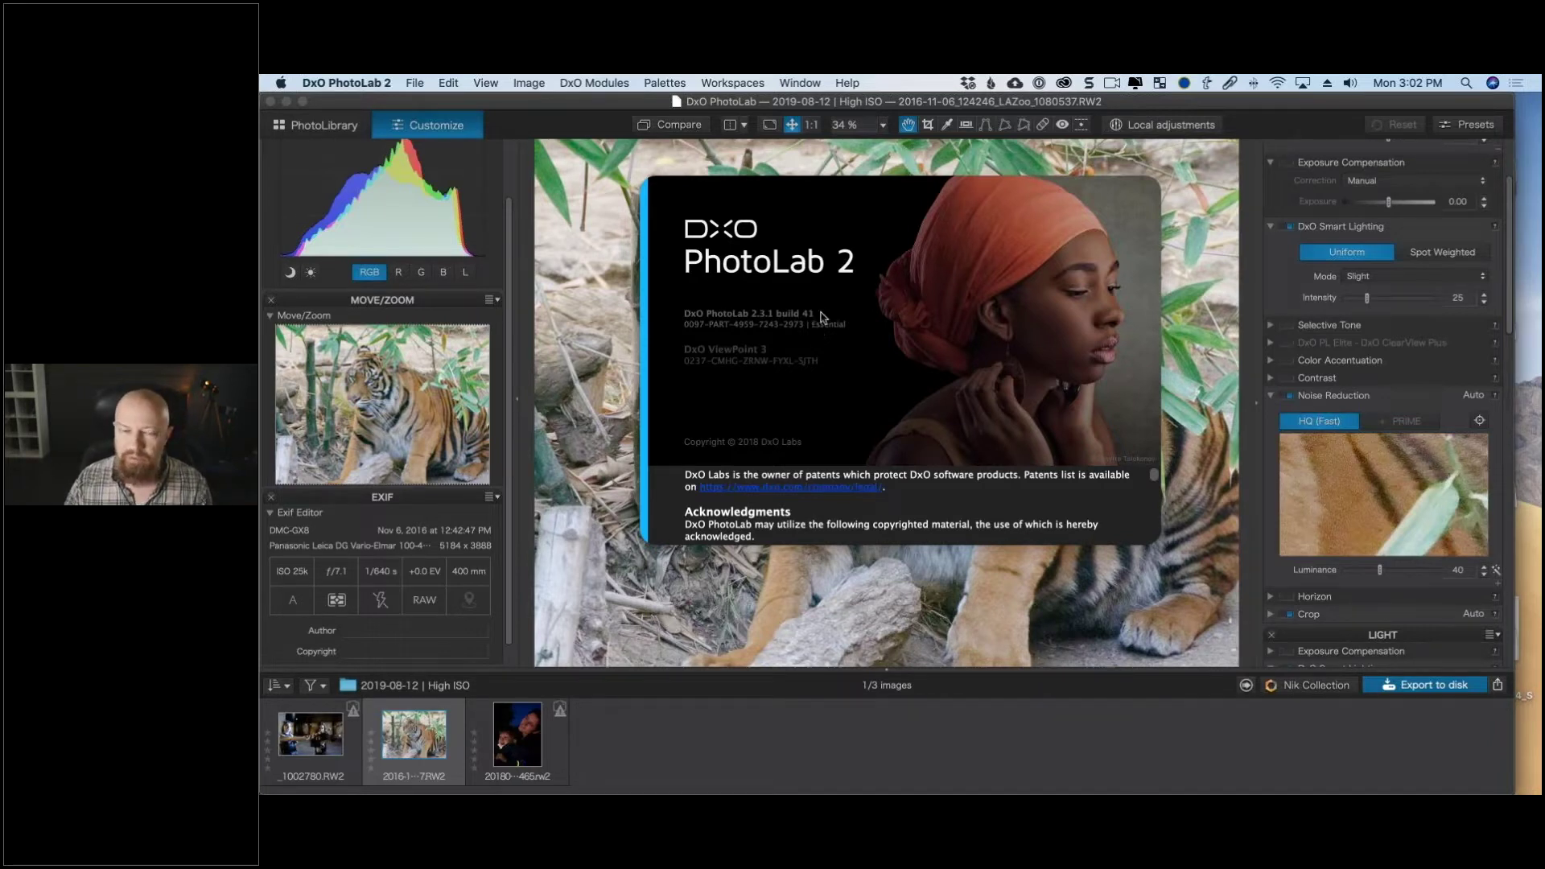
{"action": "left_click", "coordinate": [613, 195]}
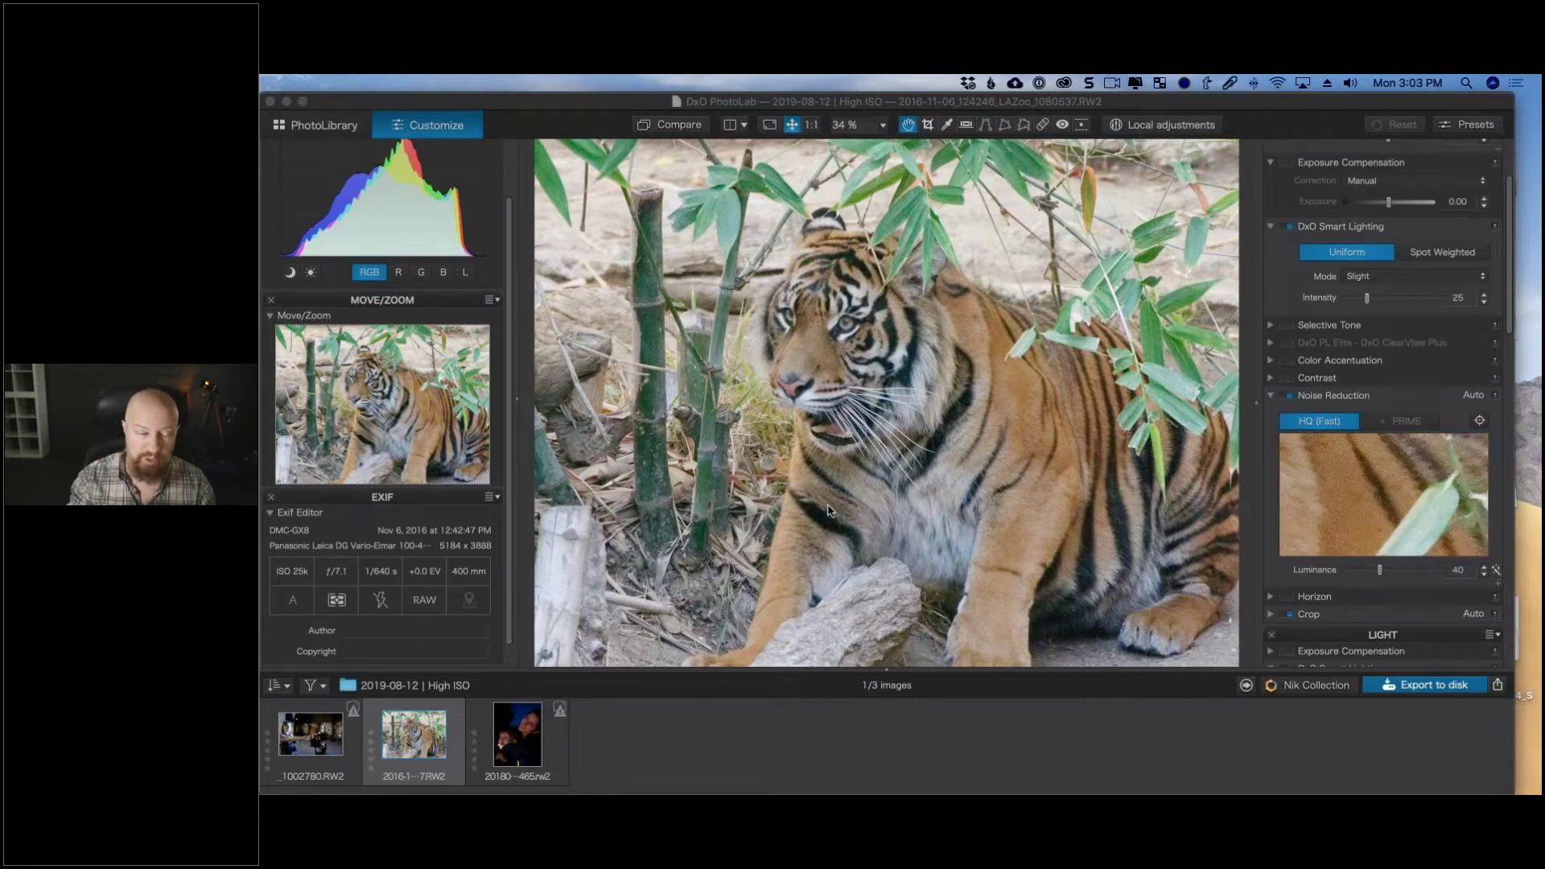
View the tiger and the night portrait photos, and select the photo _1002780.RW2.
{"action": "left_click", "coordinate": [424, 736]}
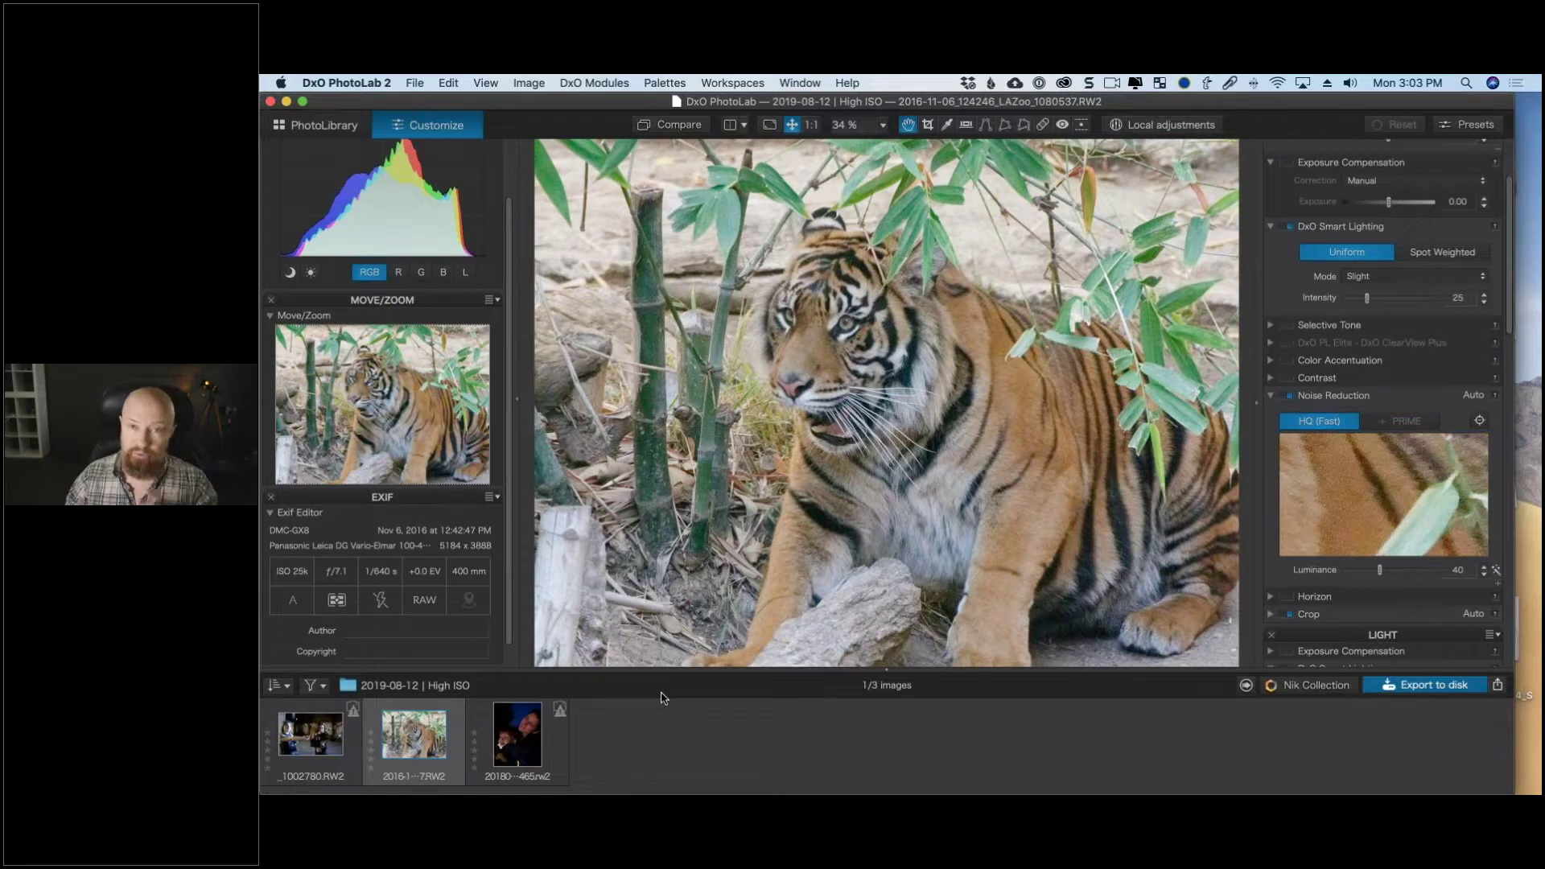
{"action": "left_click", "coordinate": [521, 733]}
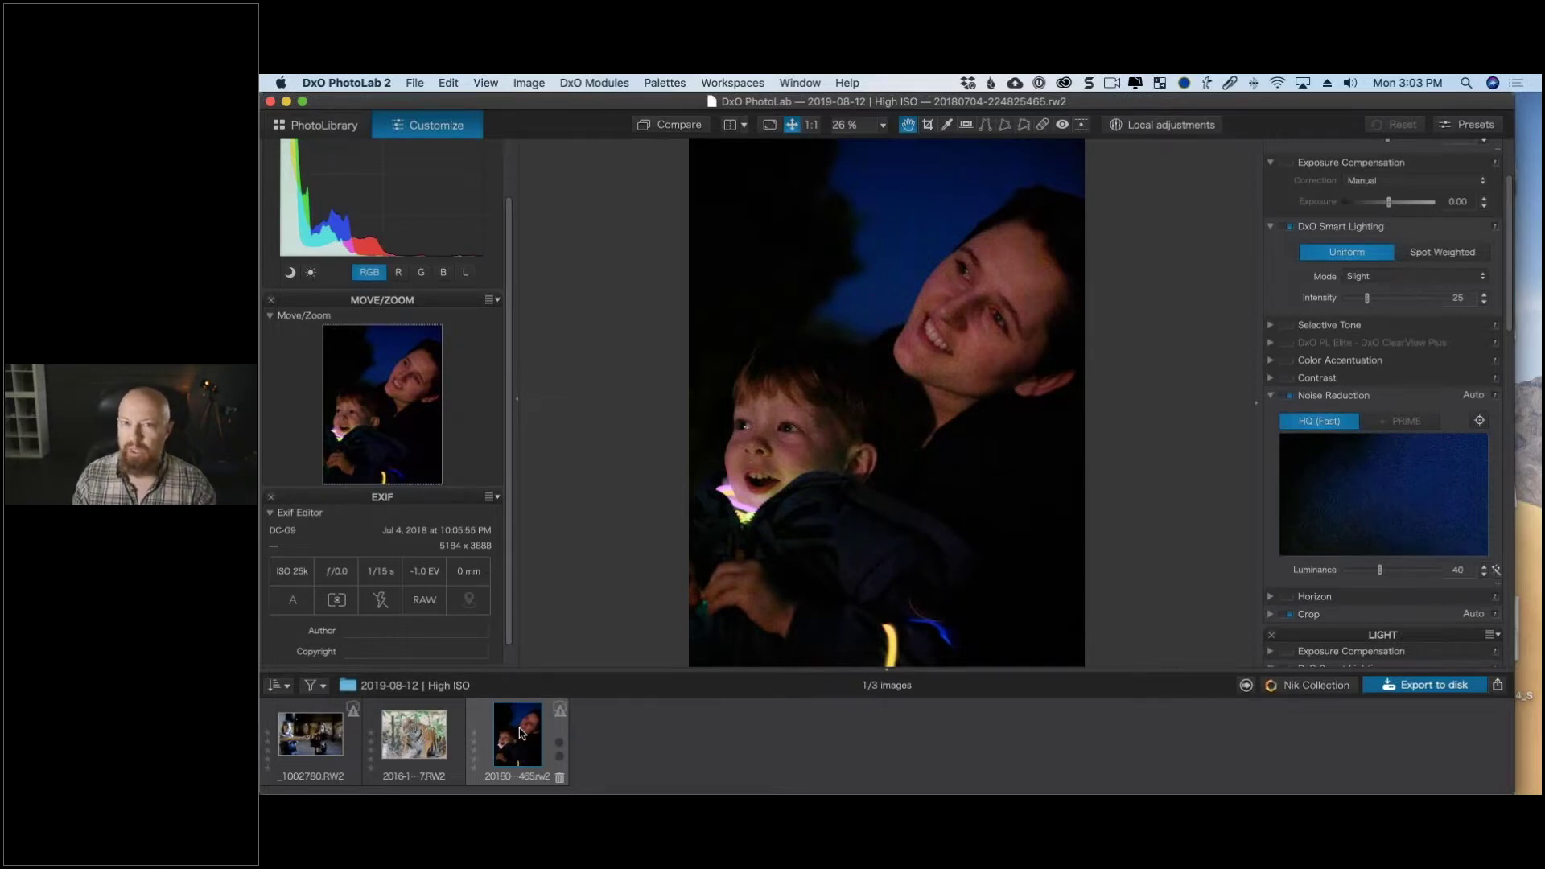
{"action": "left_click", "coordinate": [318, 730]}
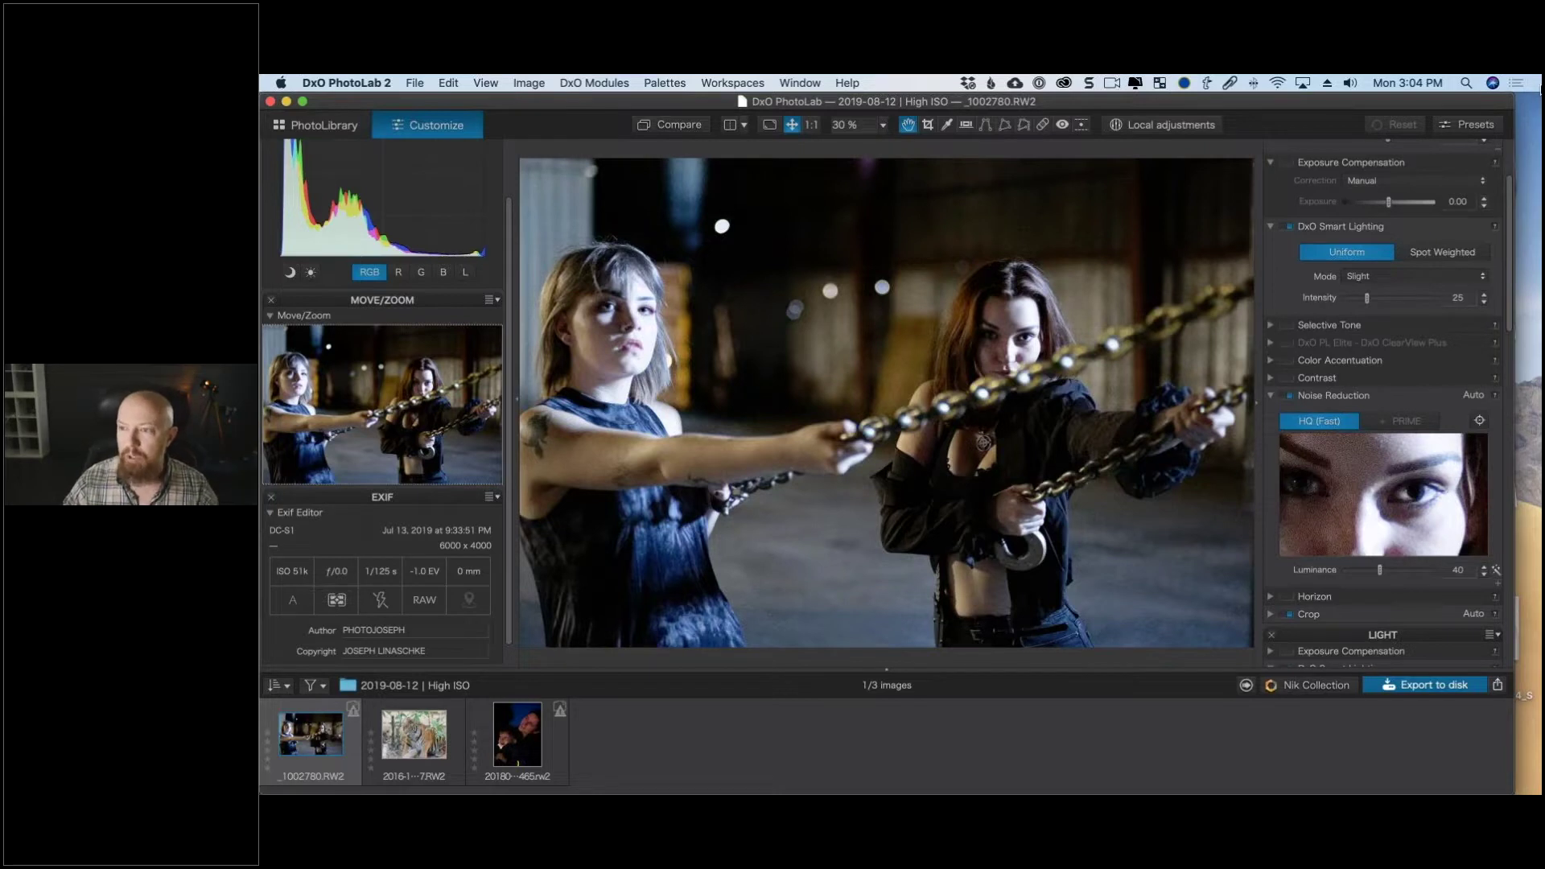
Show _1002780.RW2 at 100% around the woman with the chain and collapse the image browser.
{"action": "left_click", "coordinate": [1530, 137]}
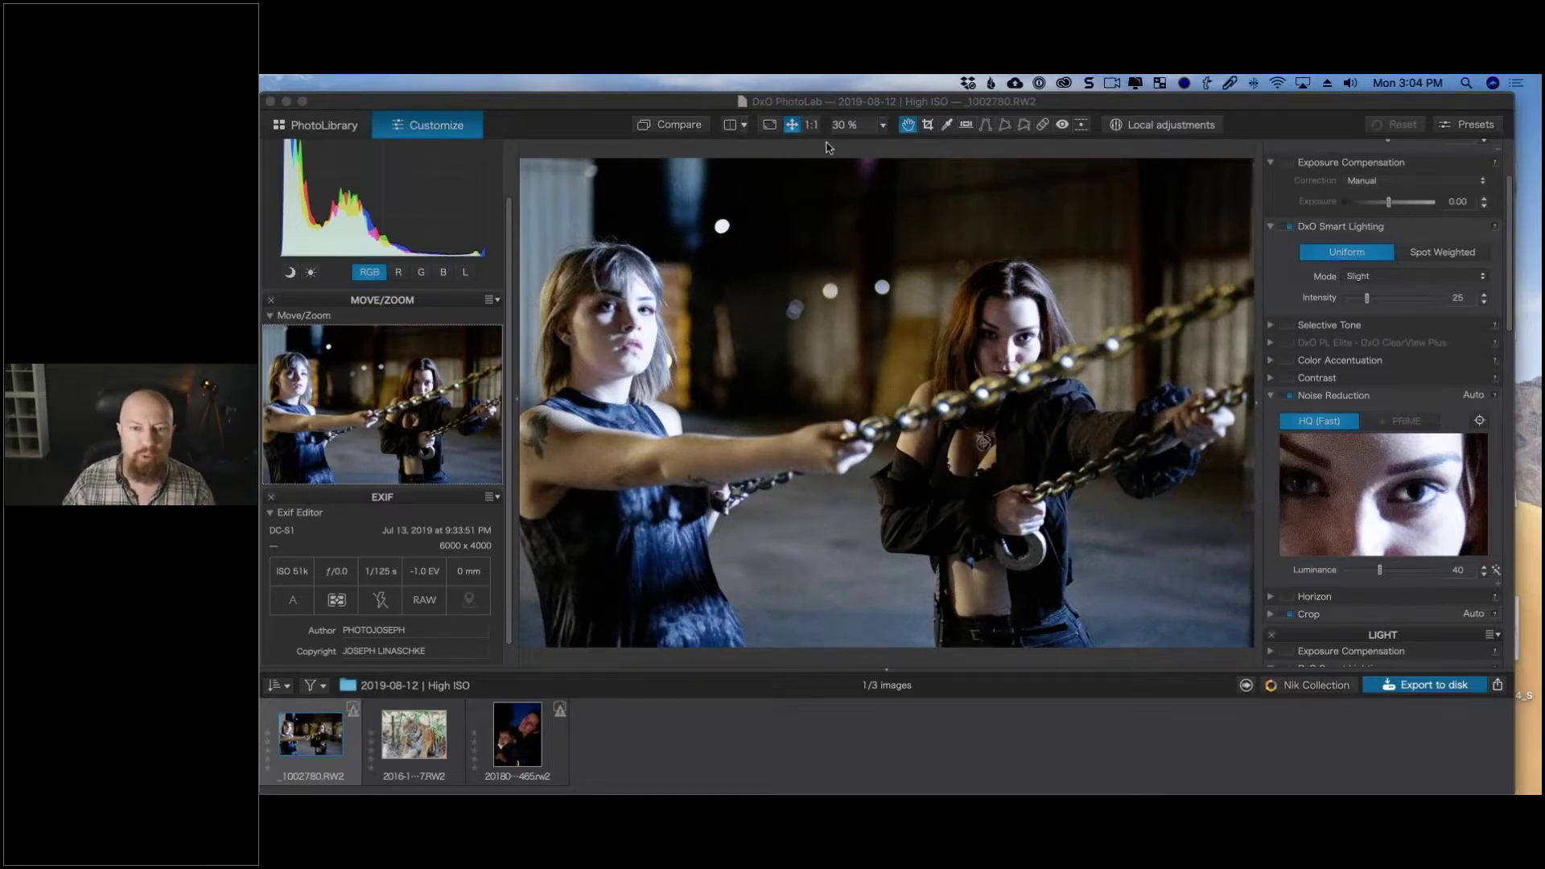
{"action": "left_click", "coordinate": [1010, 392]}
{"action": "left_click_drag", "start_coordinate": [1038, 412], "coordinate": [888, 679]}
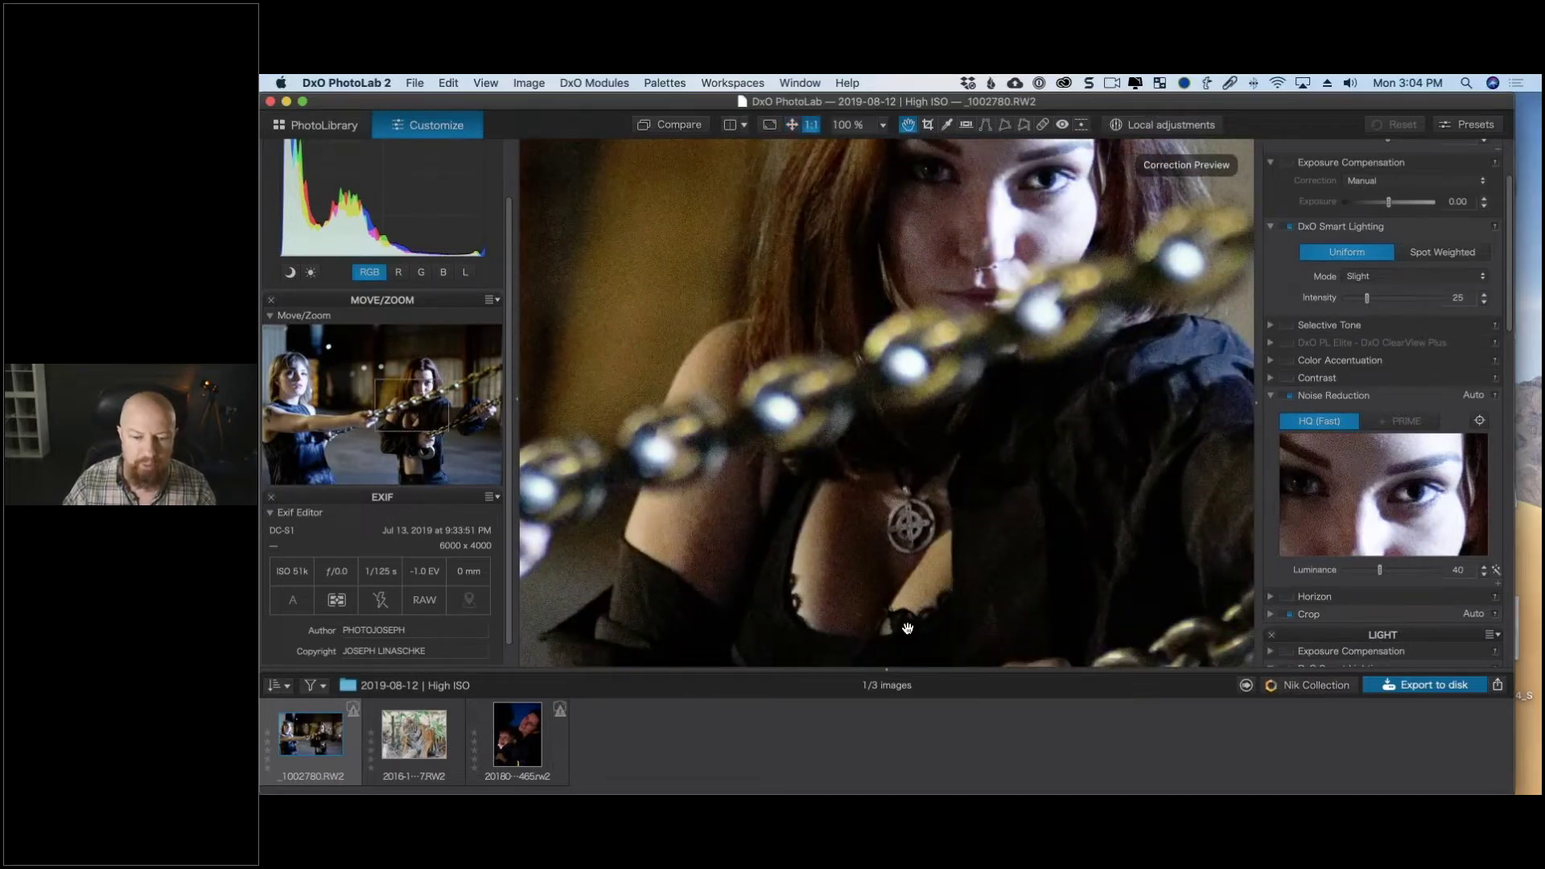
{"action": "left_click_drag", "start_coordinate": [901, 674], "coordinate": [900, 728]}
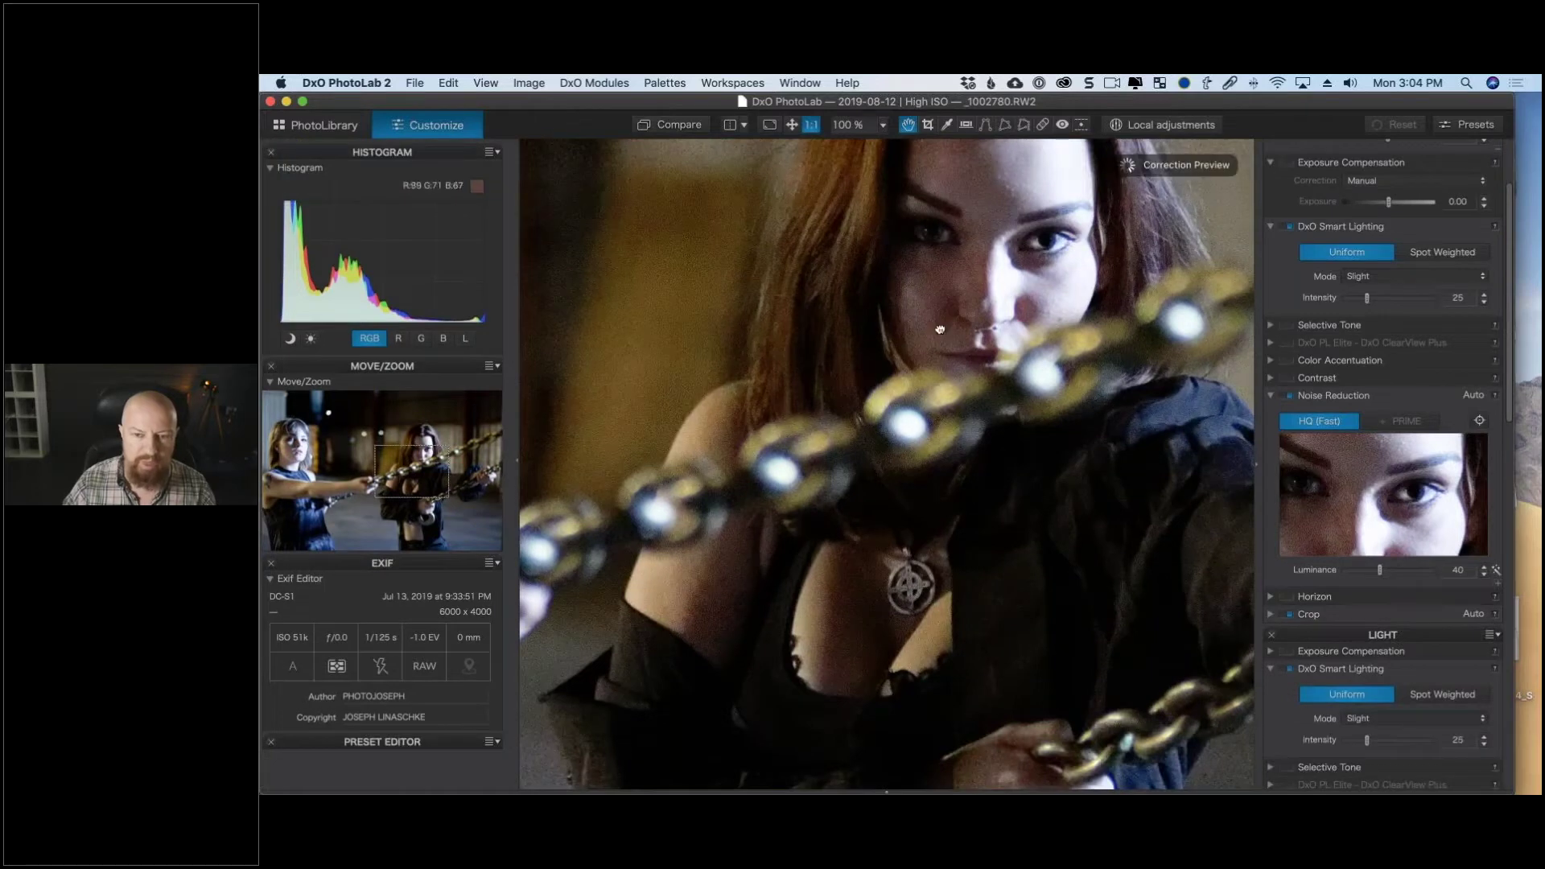
Compare the noise around the woman's face between the Camera Raw version in Photoshop and the version in DxO PhotoLab.
{"action": "key", "text": "super+Tab"}
{"action": "key", "text": "super+Tab"}
{"action": "key", "text": "super+Tab"}
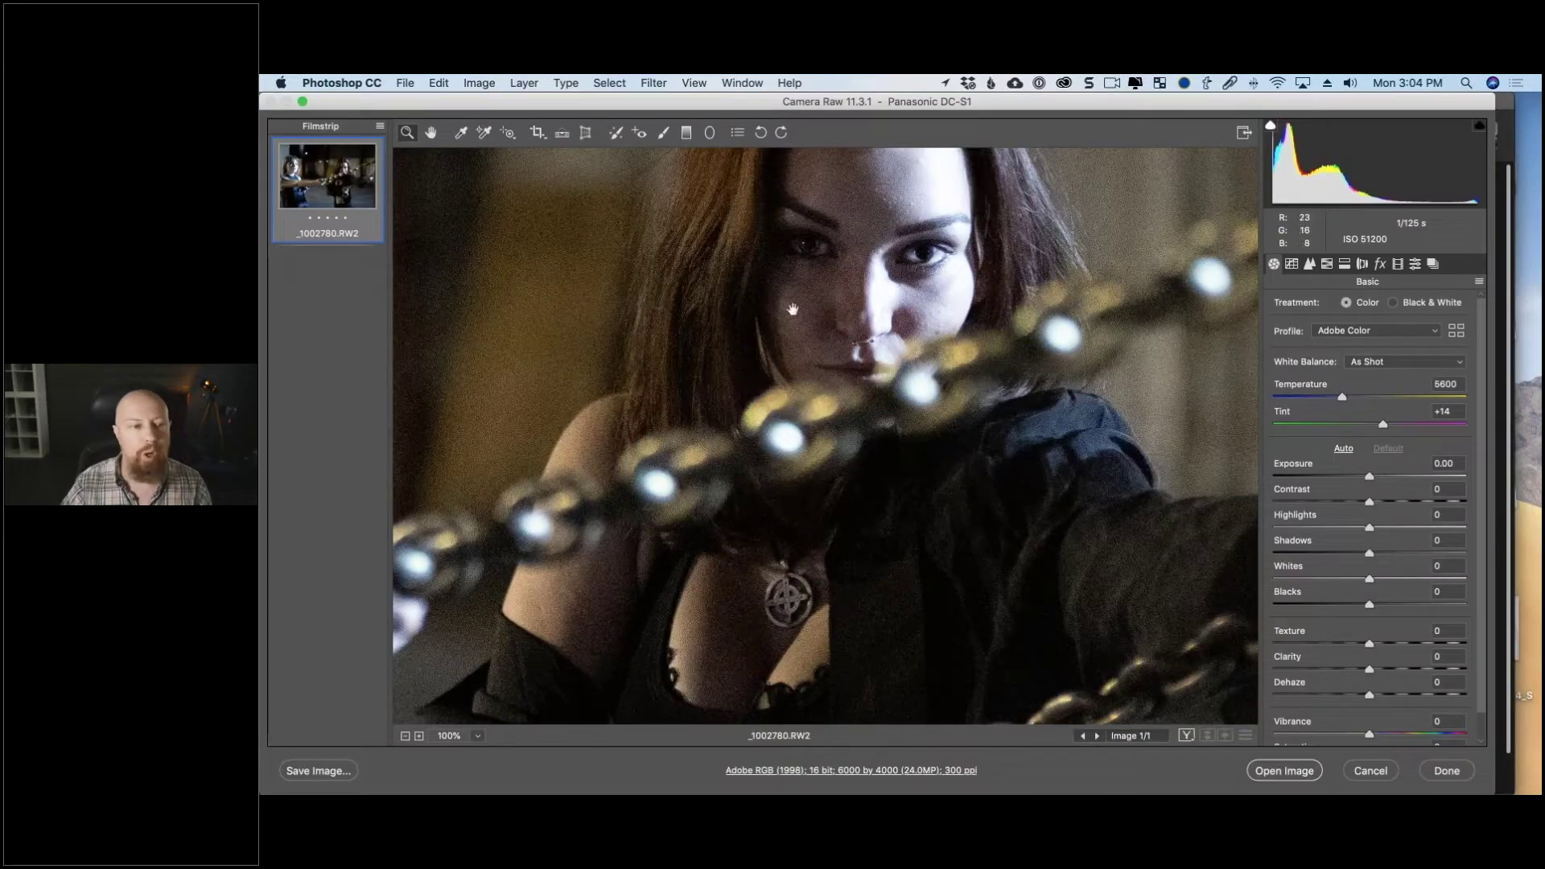
{"action": "left_click_drag", "start_coordinate": [817, 303], "coordinate": [866, 286]}
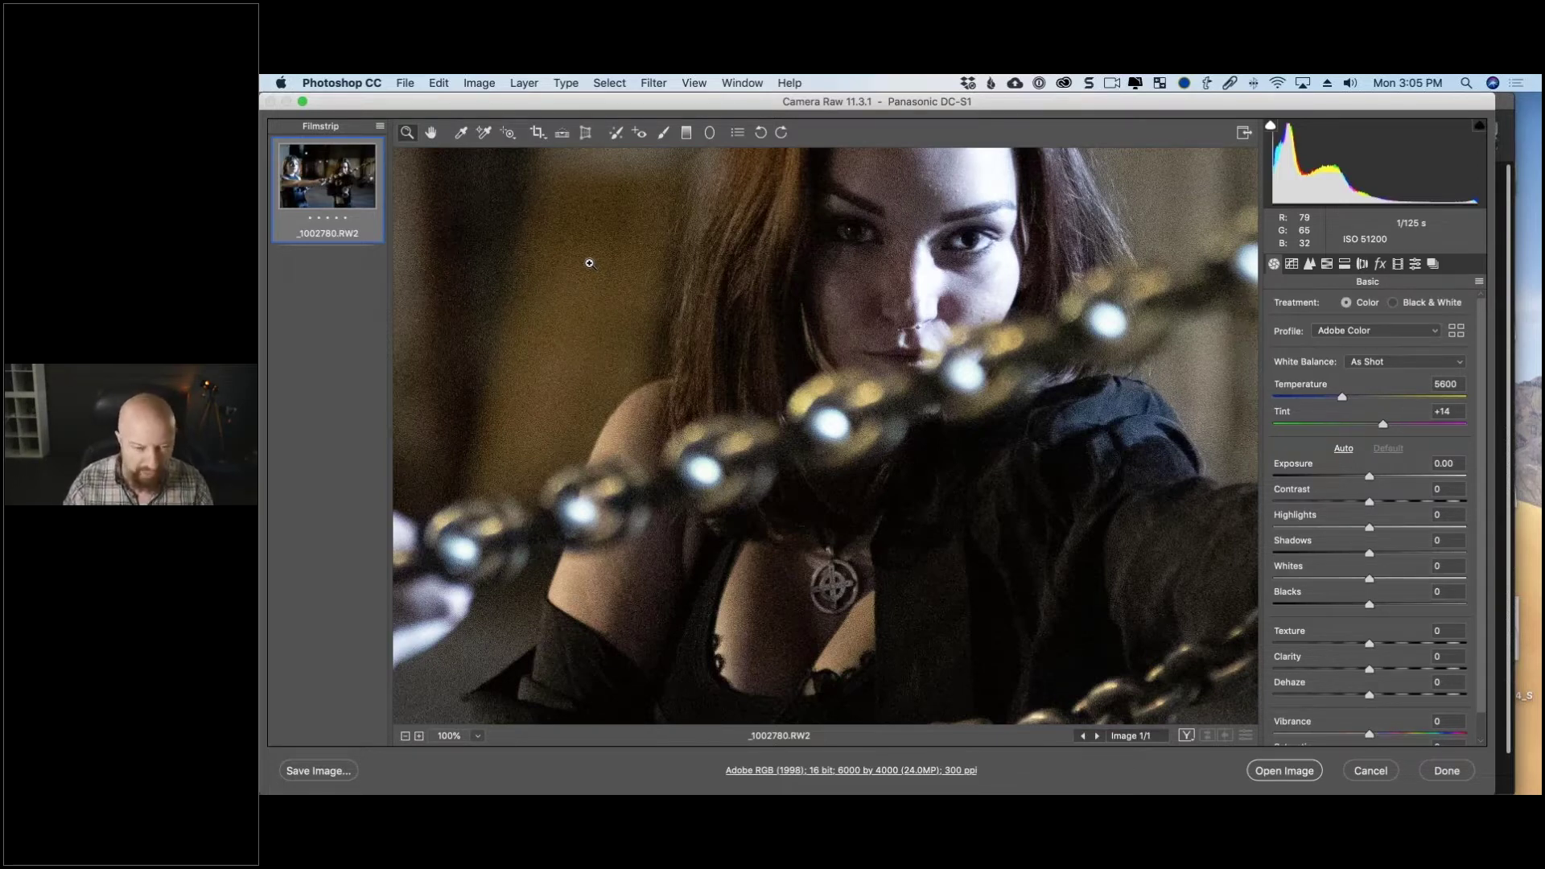
{"action": "key", "text": "super+Tab"}
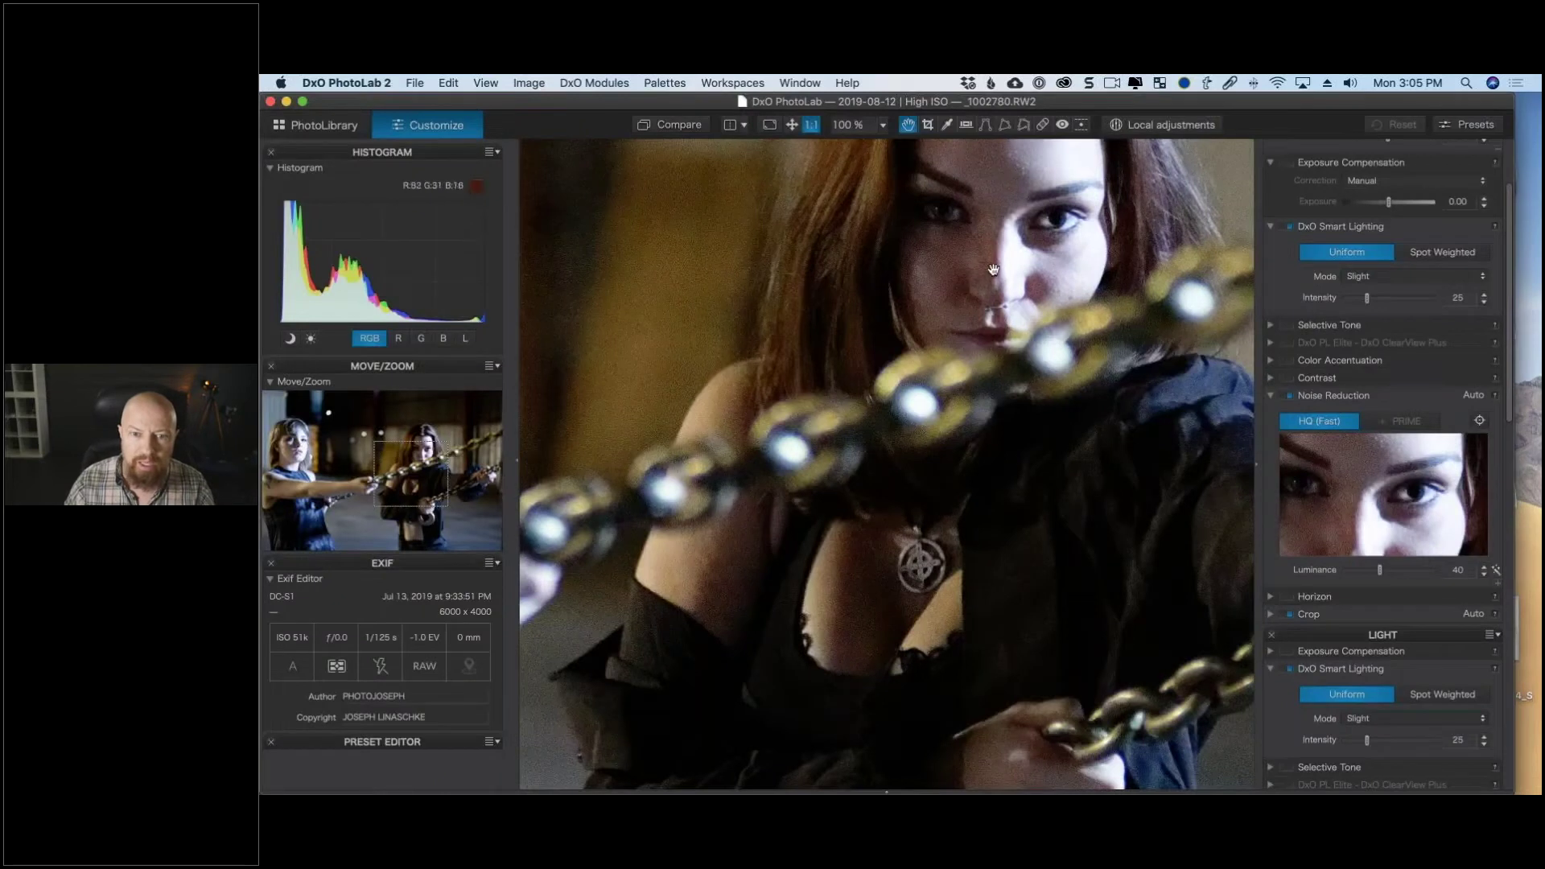
{"action": "left_click_drag", "start_coordinate": [993, 270], "coordinate": [1003, 295]}
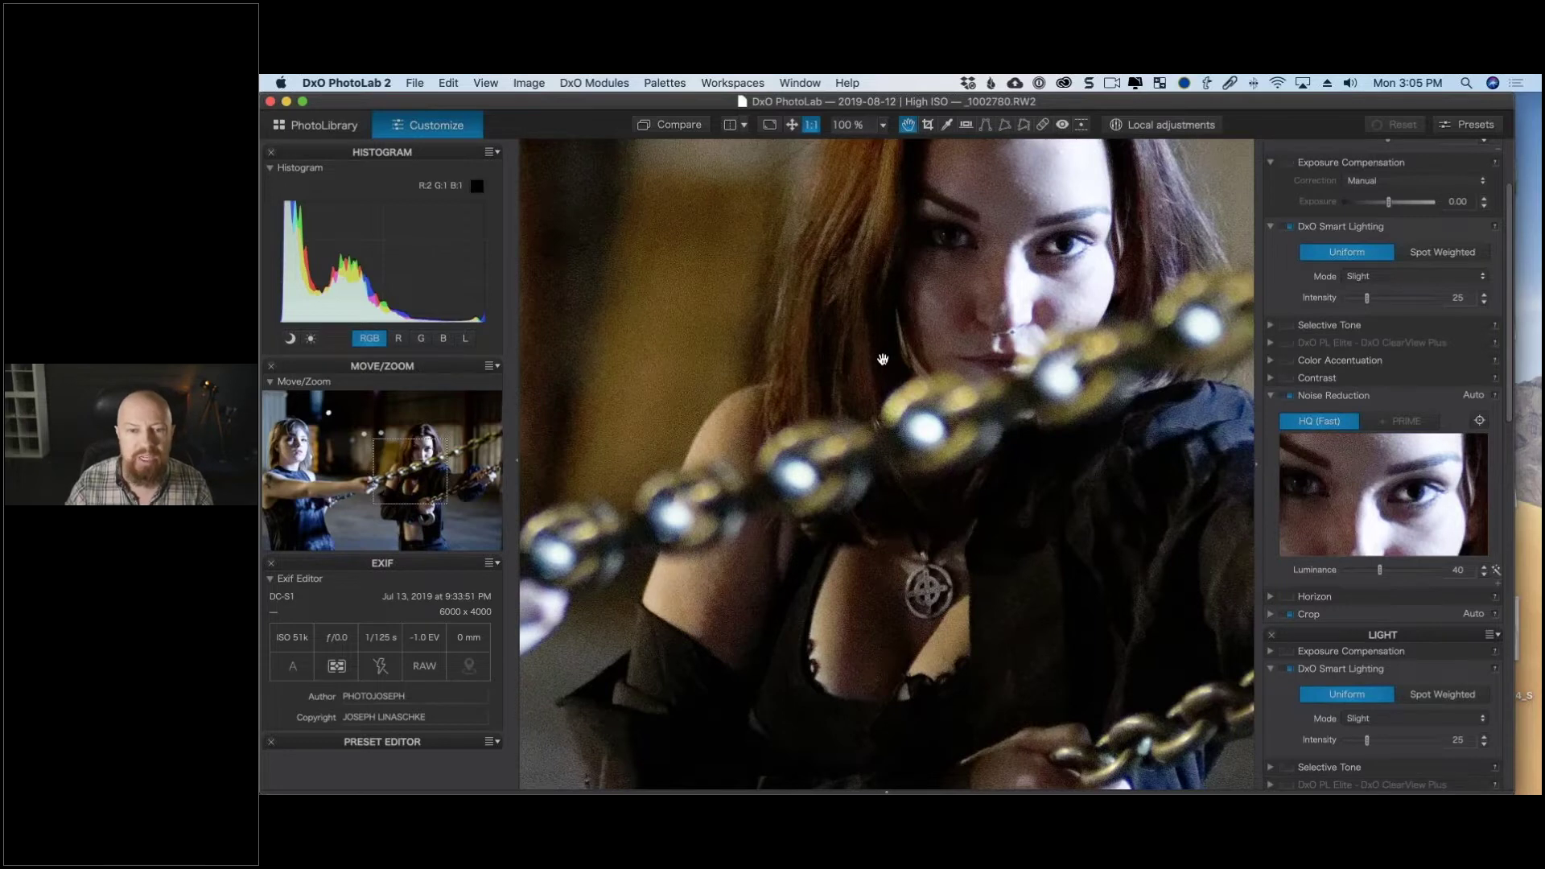
{"action": "key", "text": "super+Tab"}
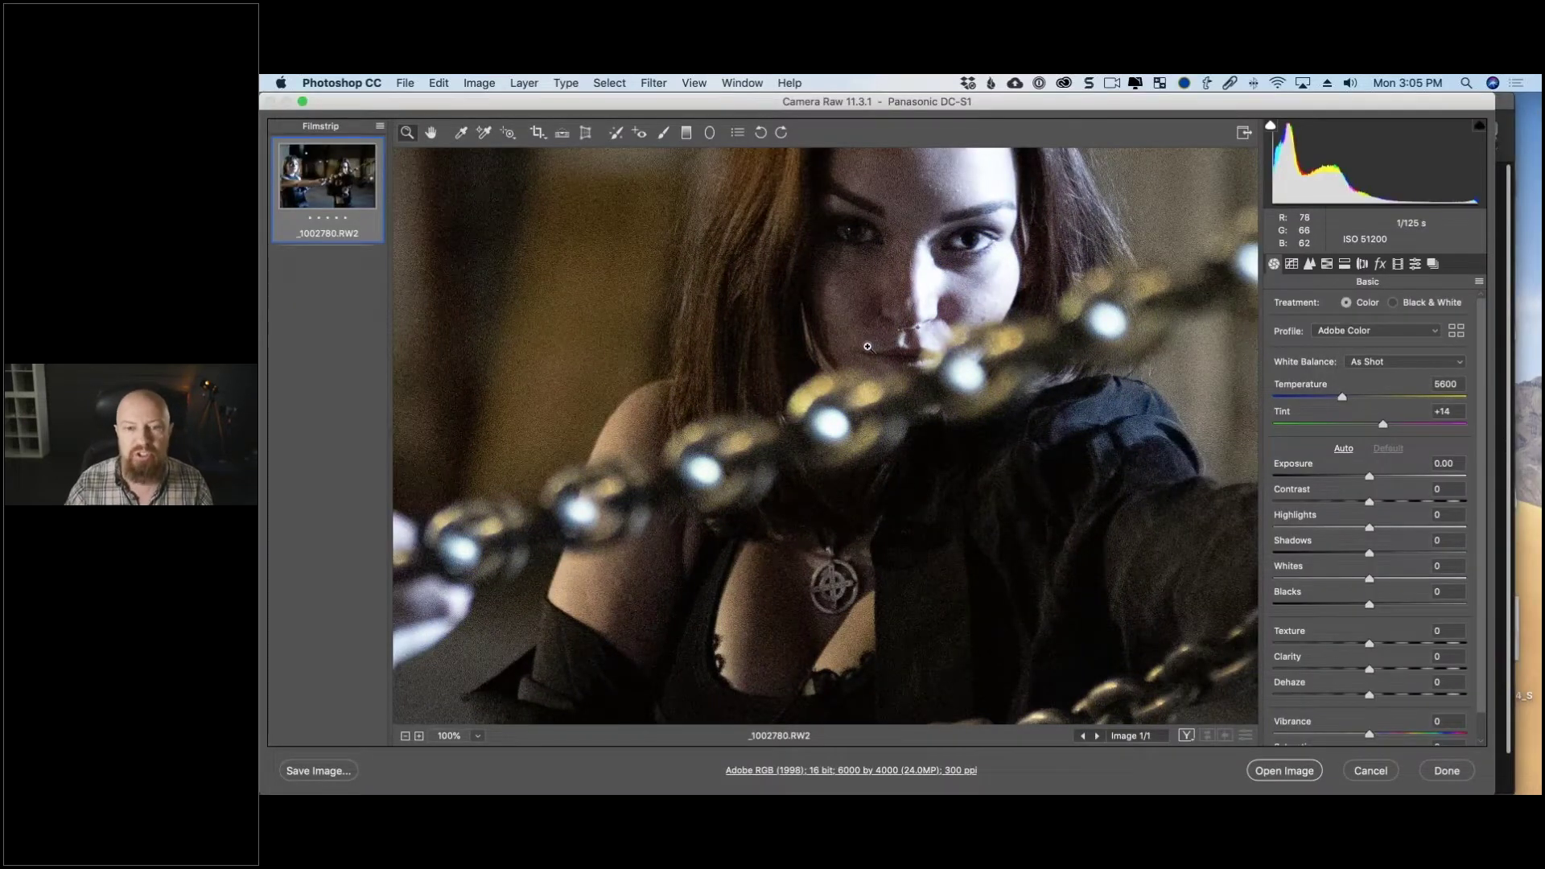
{"action": "key", "text": "super+Tab"}
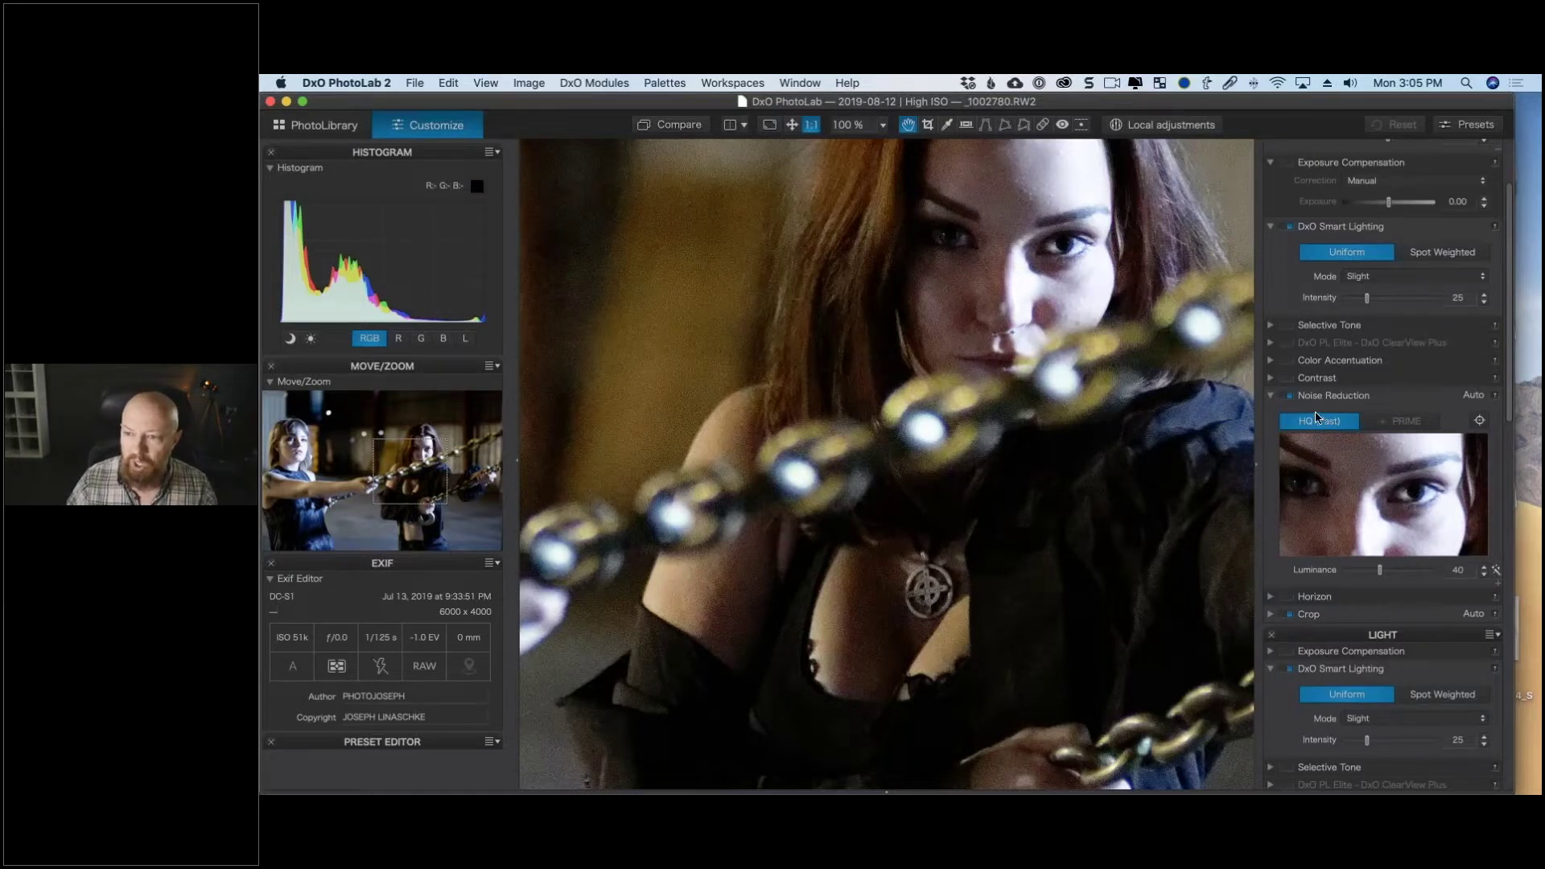
Set the Noise Reduction luminance to 41, and switch the correction off and on again to compare.
{"action": "scroll", "coordinate": [1316, 415], "scroll_direction": "down", "scroll_amount": 1}
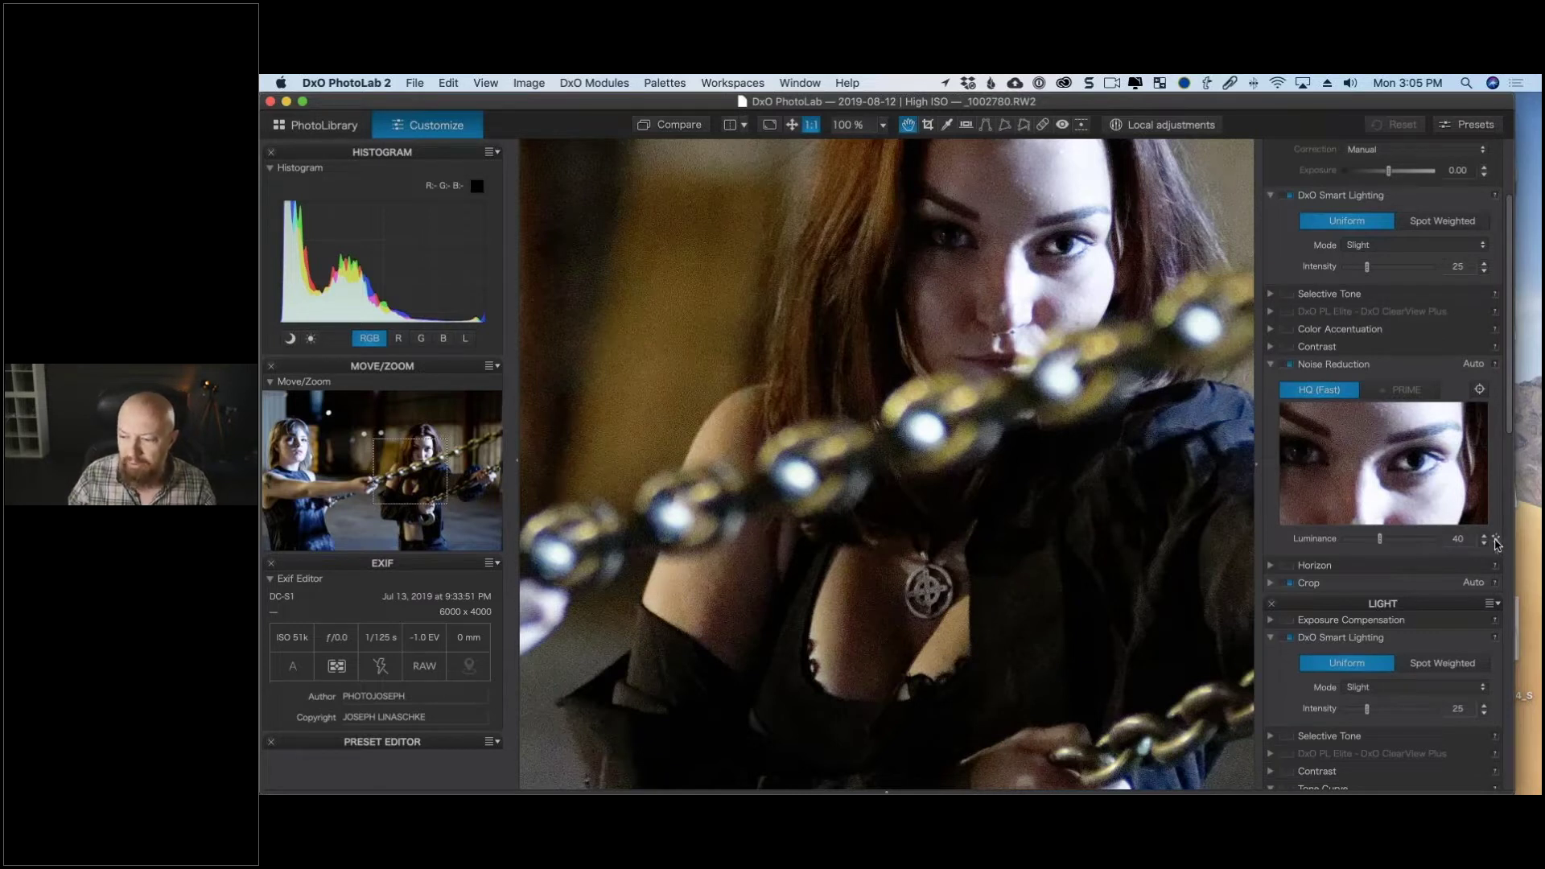
{"action": "left_click", "coordinate": [1496, 541]}
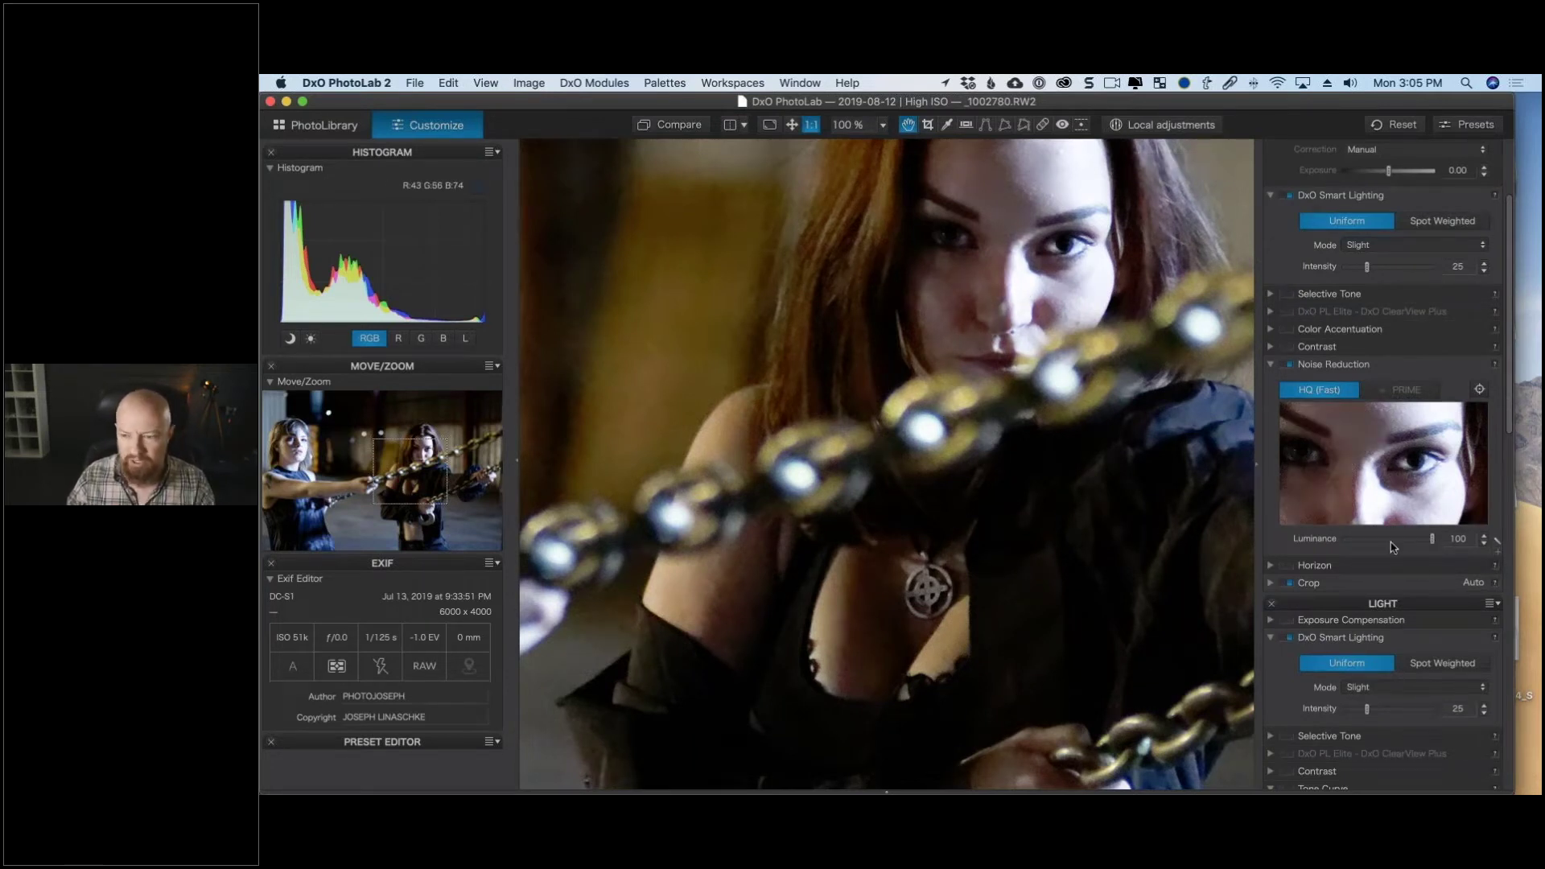
{"action": "left_click_drag", "start_coordinate": [1433, 544], "coordinate": [1382, 544]}
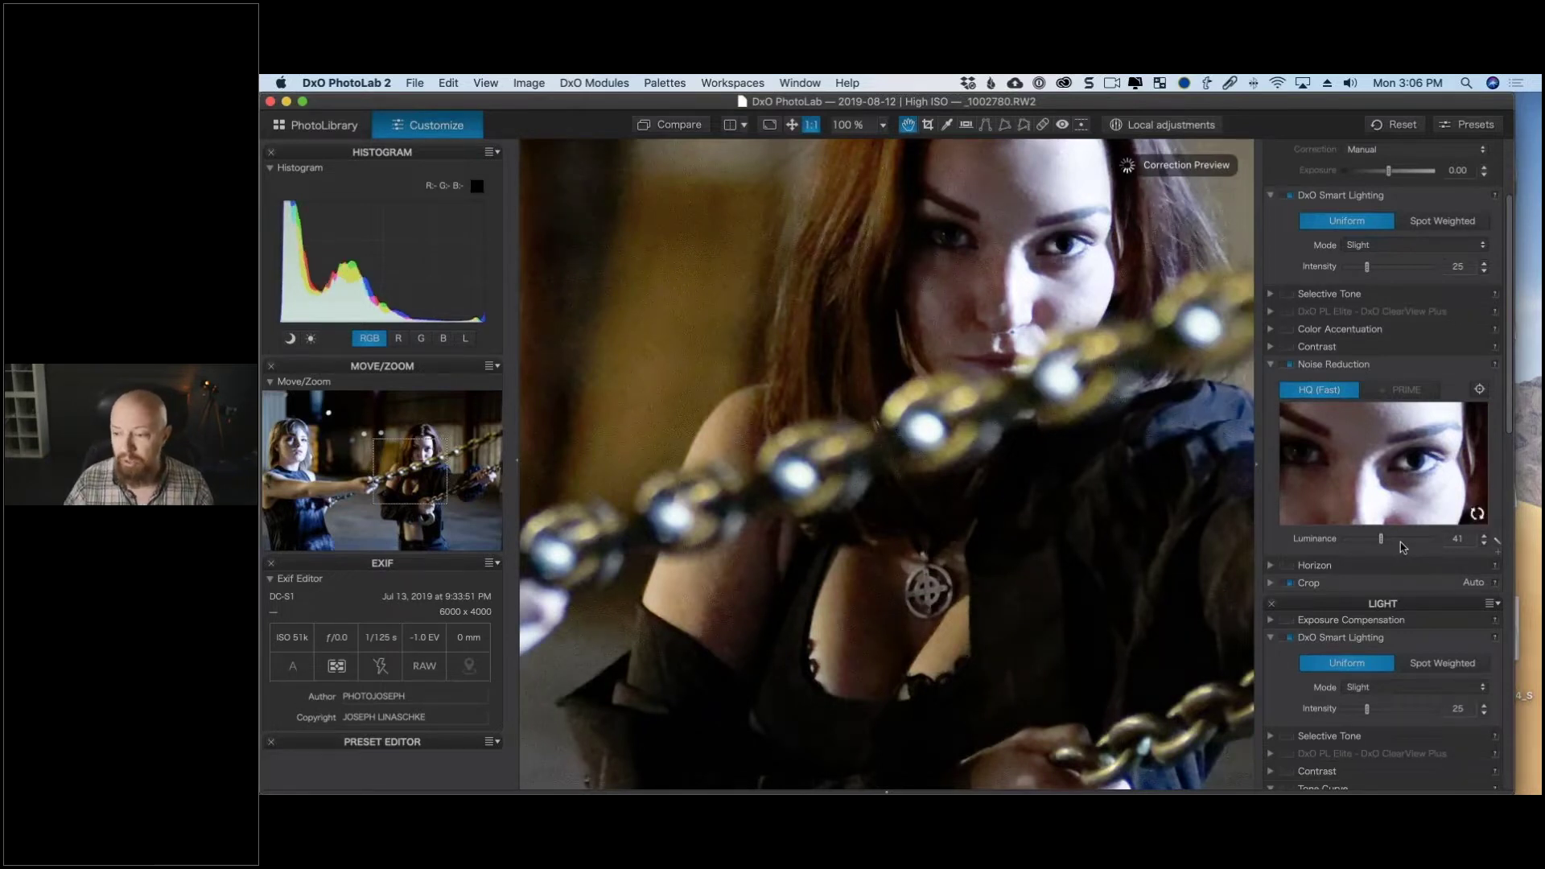
{"action": "left_click", "coordinate": [1288, 367]}
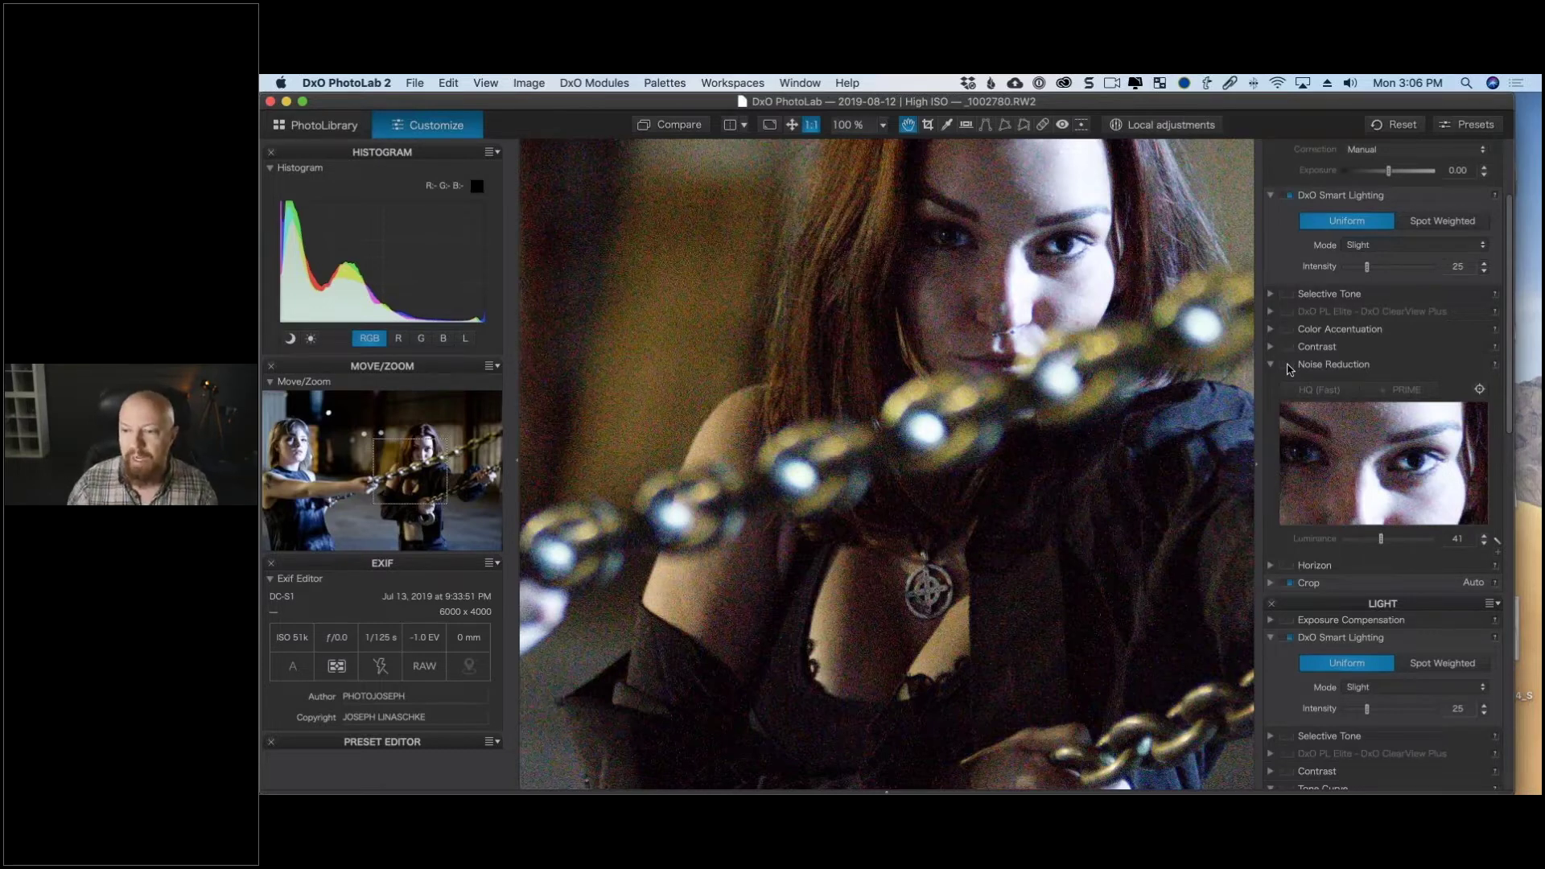
{"action": "left_click", "coordinate": [1287, 364]}
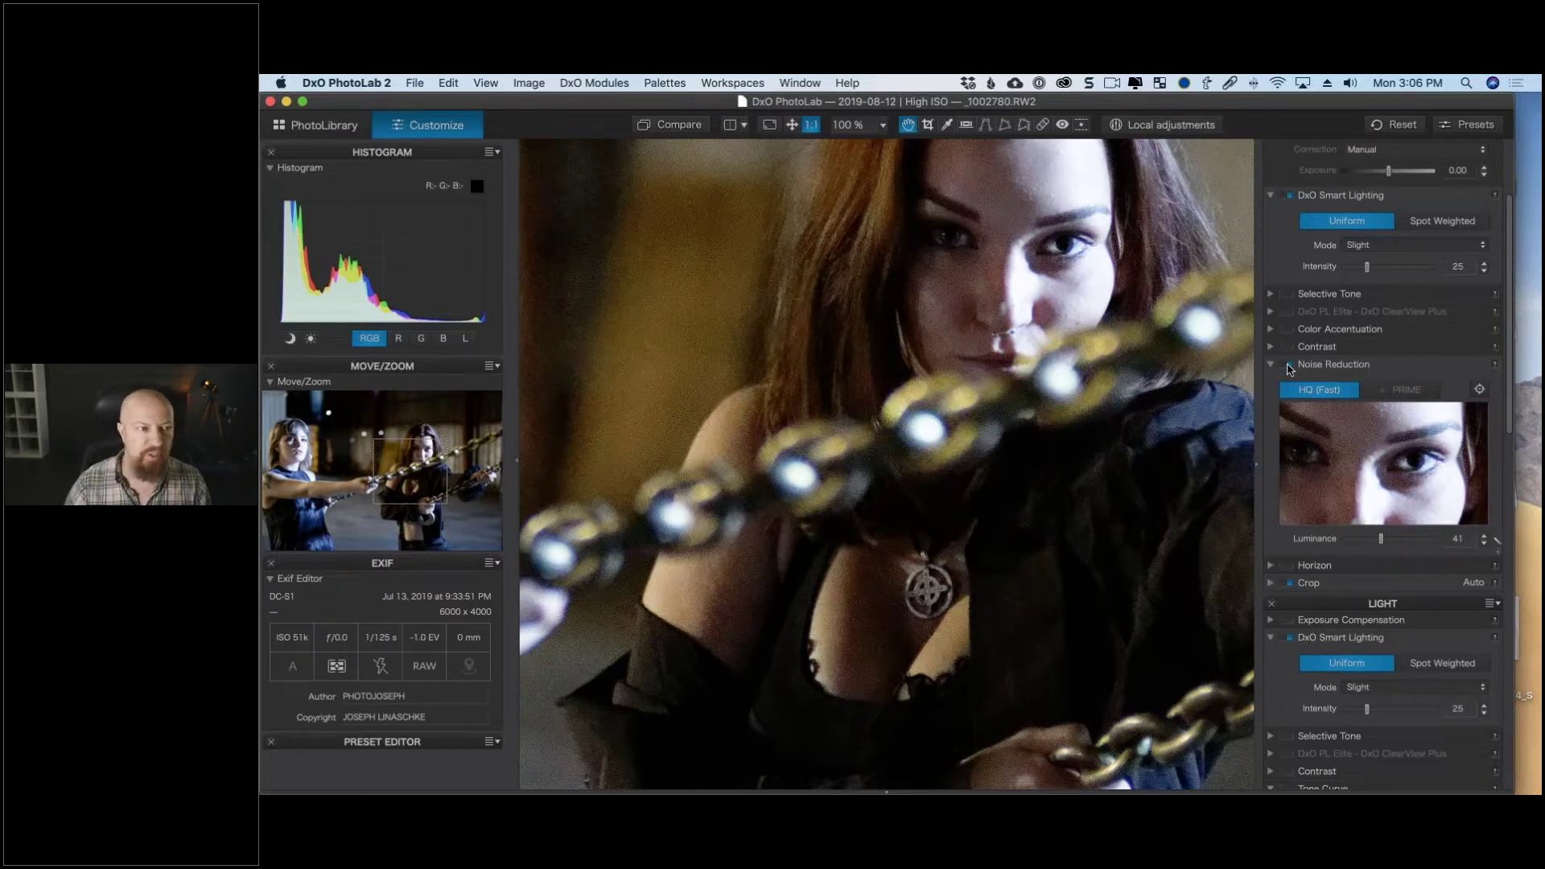
Quit DxO PhotoLab, switch to Finder, and delete dxophotolab220.lic from the Licenses folder.
{"action": "key", "text": "super+q"}
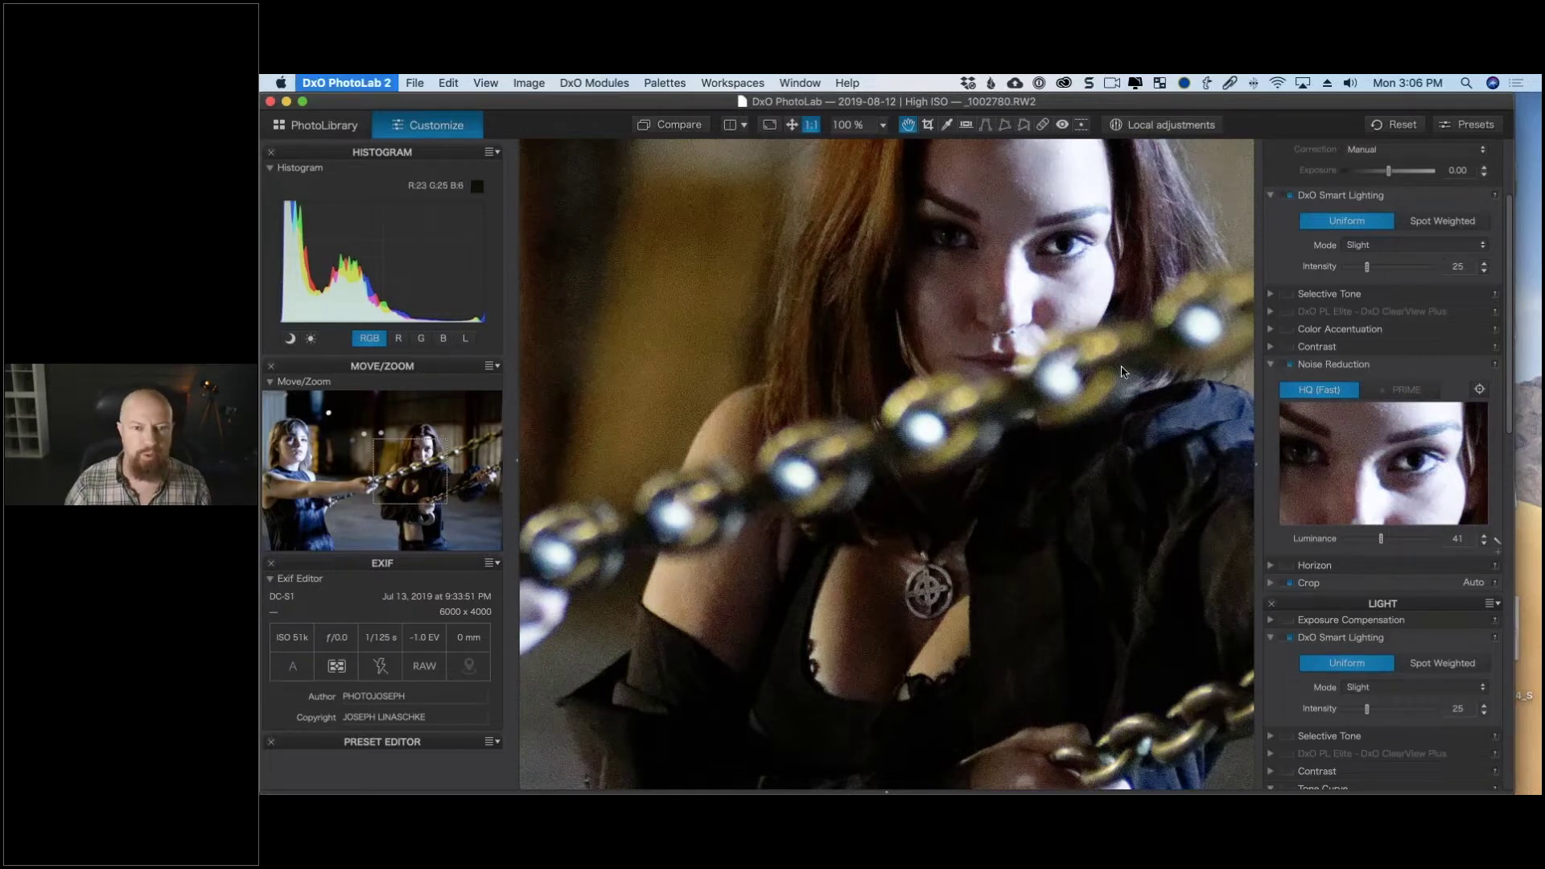
{"action": "key", "text": "super+Tab"}
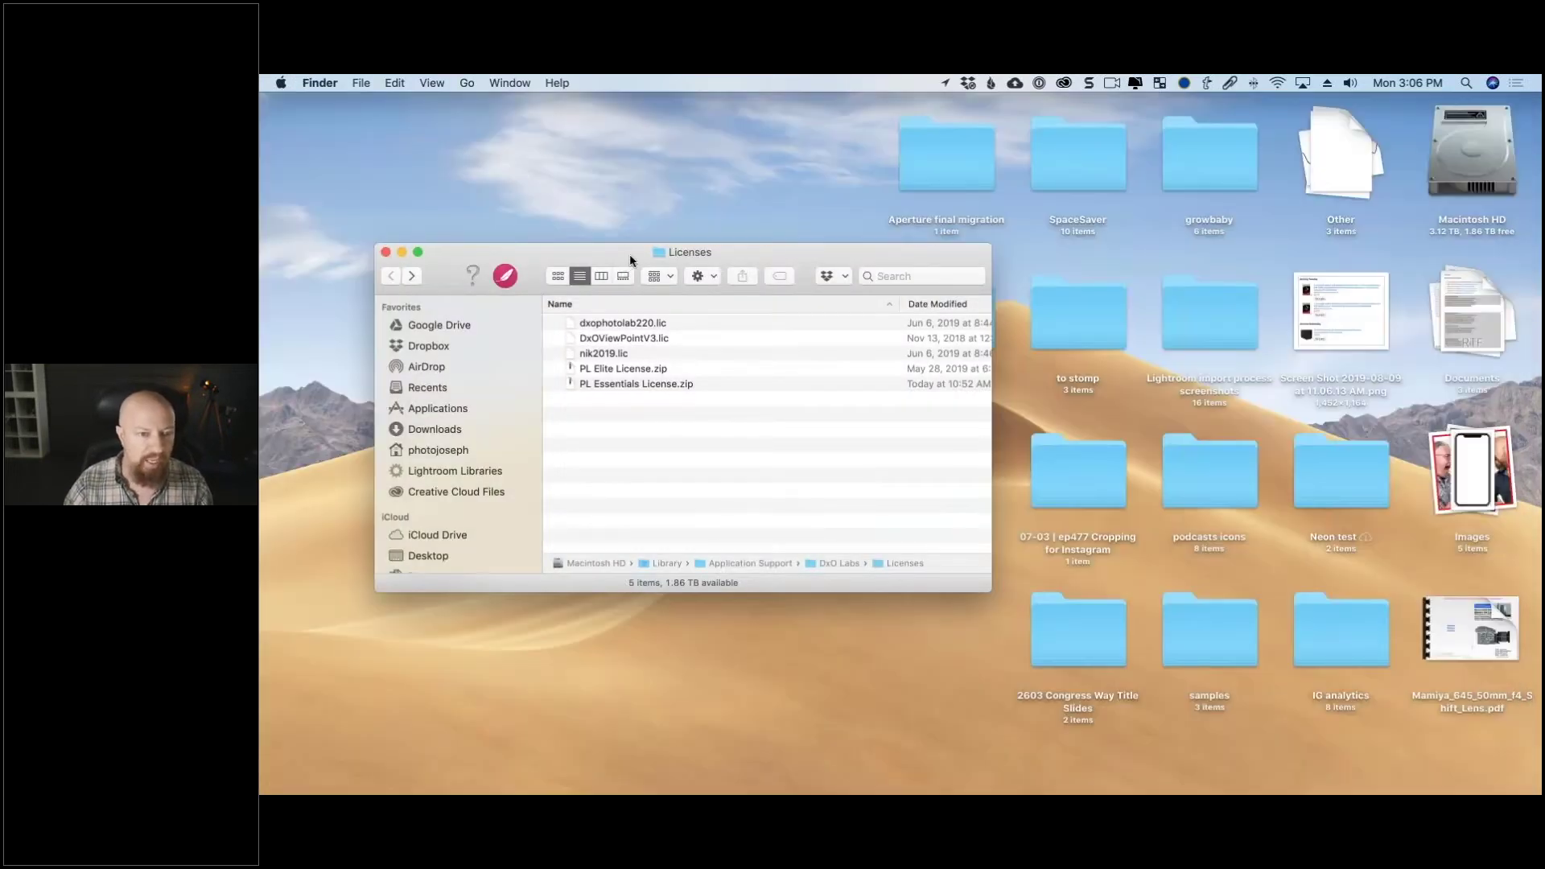
{"action": "left_click_drag", "start_coordinate": [629, 254], "coordinate": [627, 240]}
{"action": "left_click", "coordinate": [749, 331]}
{"action": "key", "text": "Up"}
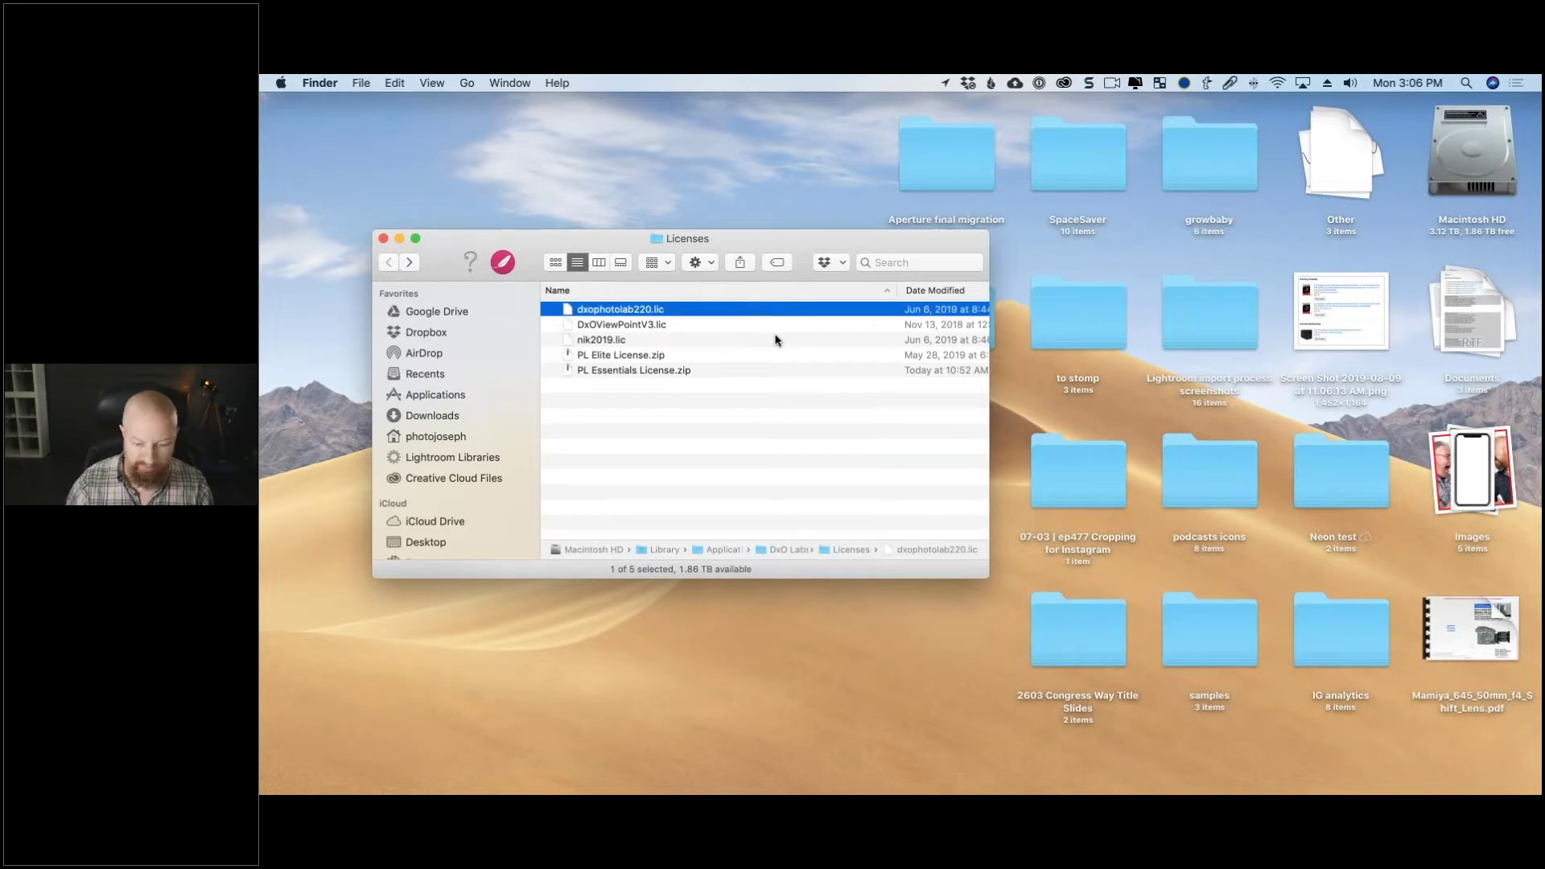
{"action": "key", "text": "super+BackSpace"}
Extract PL Elite License.zip in the Licenses folder and relaunch DxO PhotoLab 2.
{"action": "double_click", "coordinate": [649, 338]}
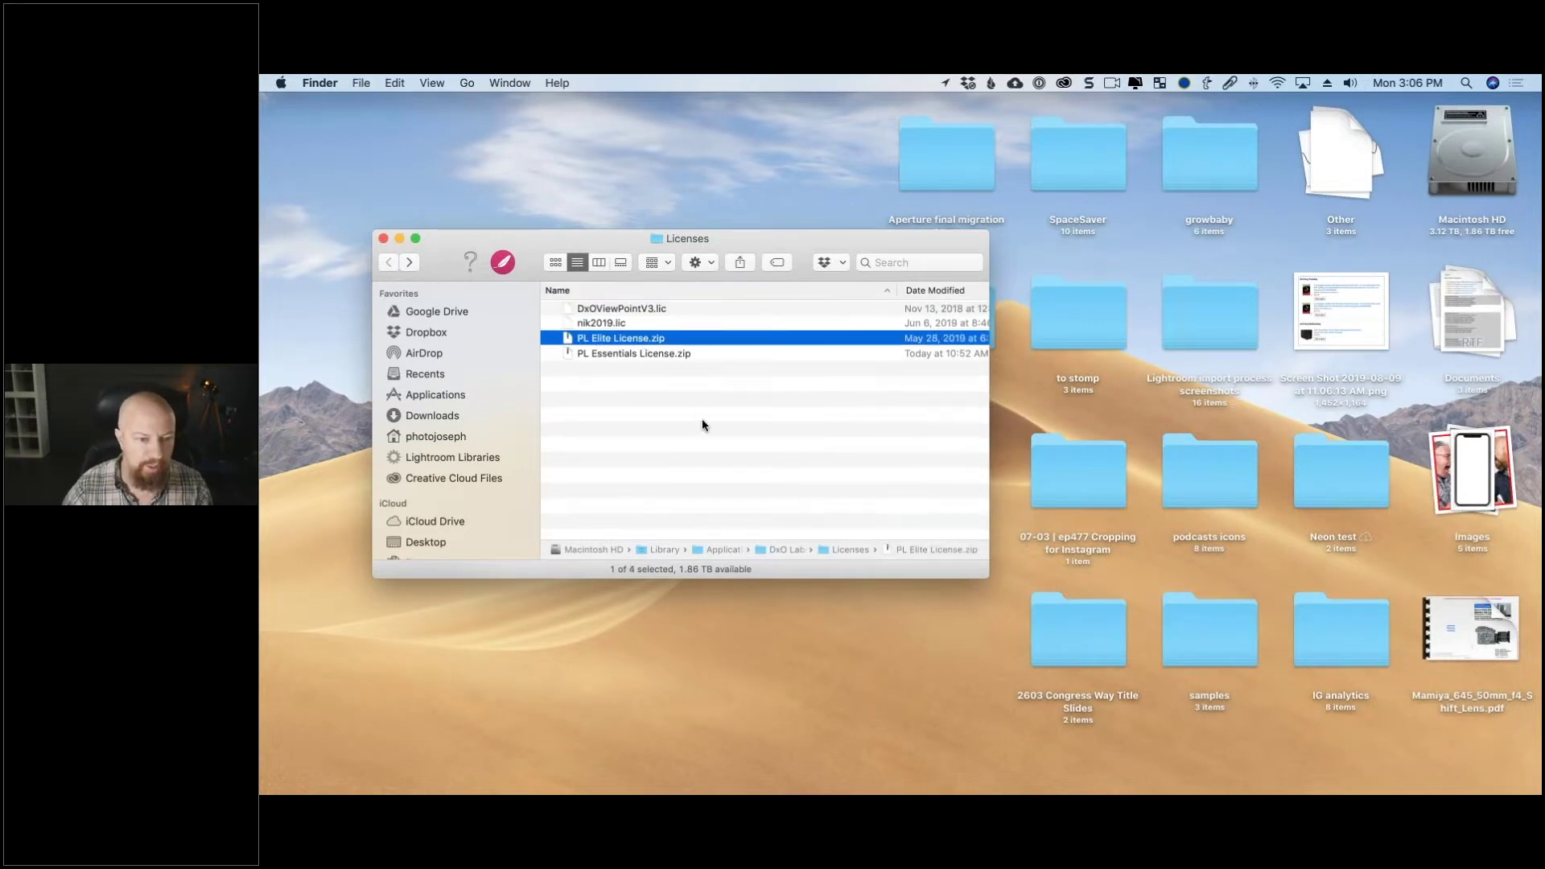
{"action": "left_click", "coordinate": [813, 769]}
{"action": "left_click", "coordinate": [765, 778]}
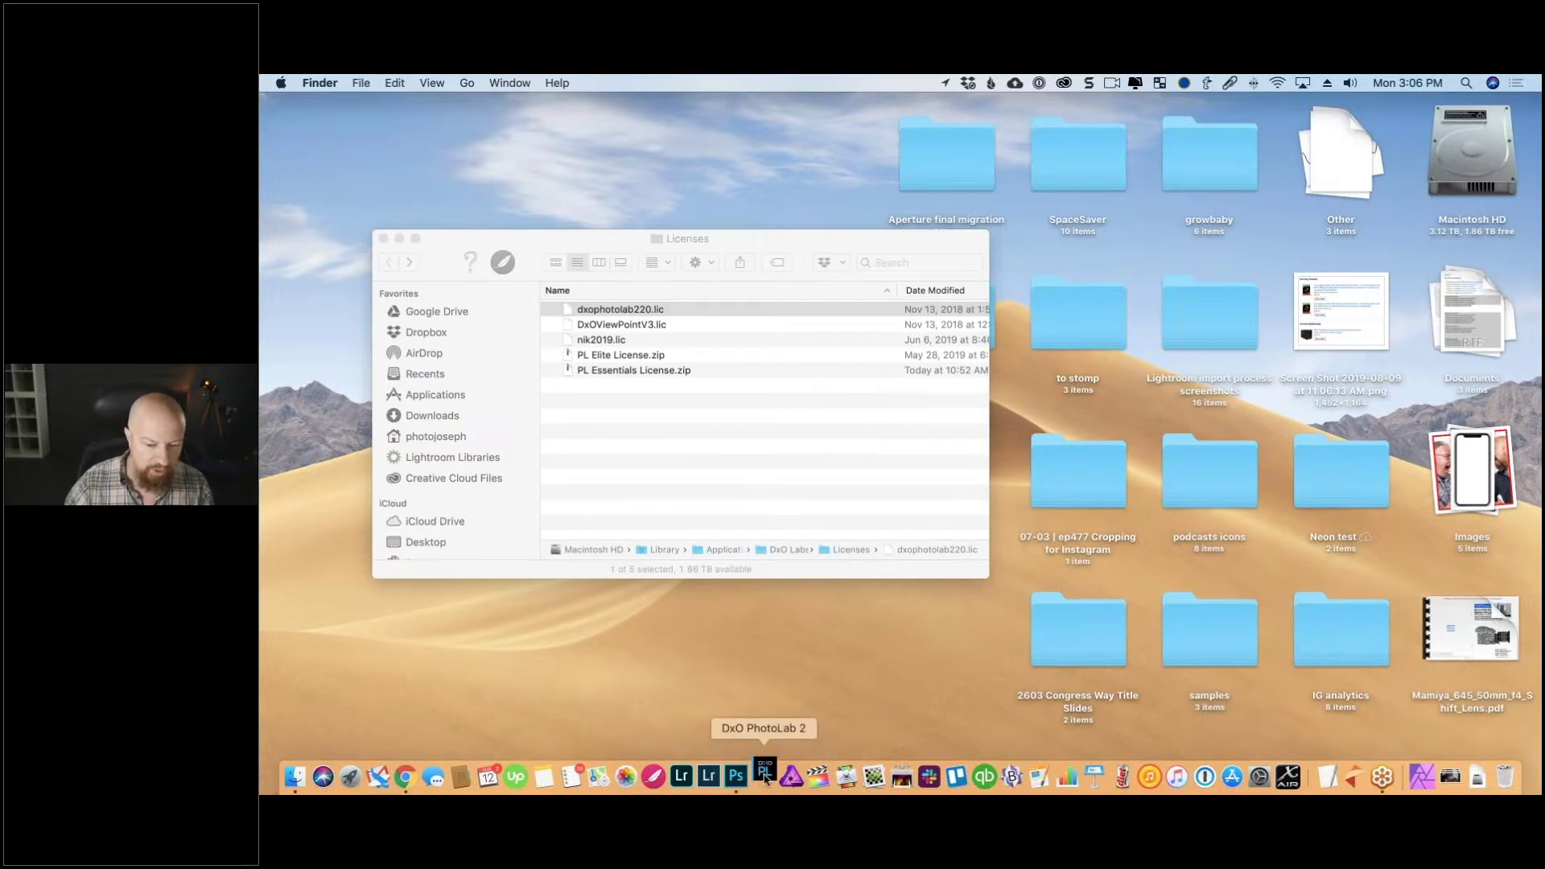
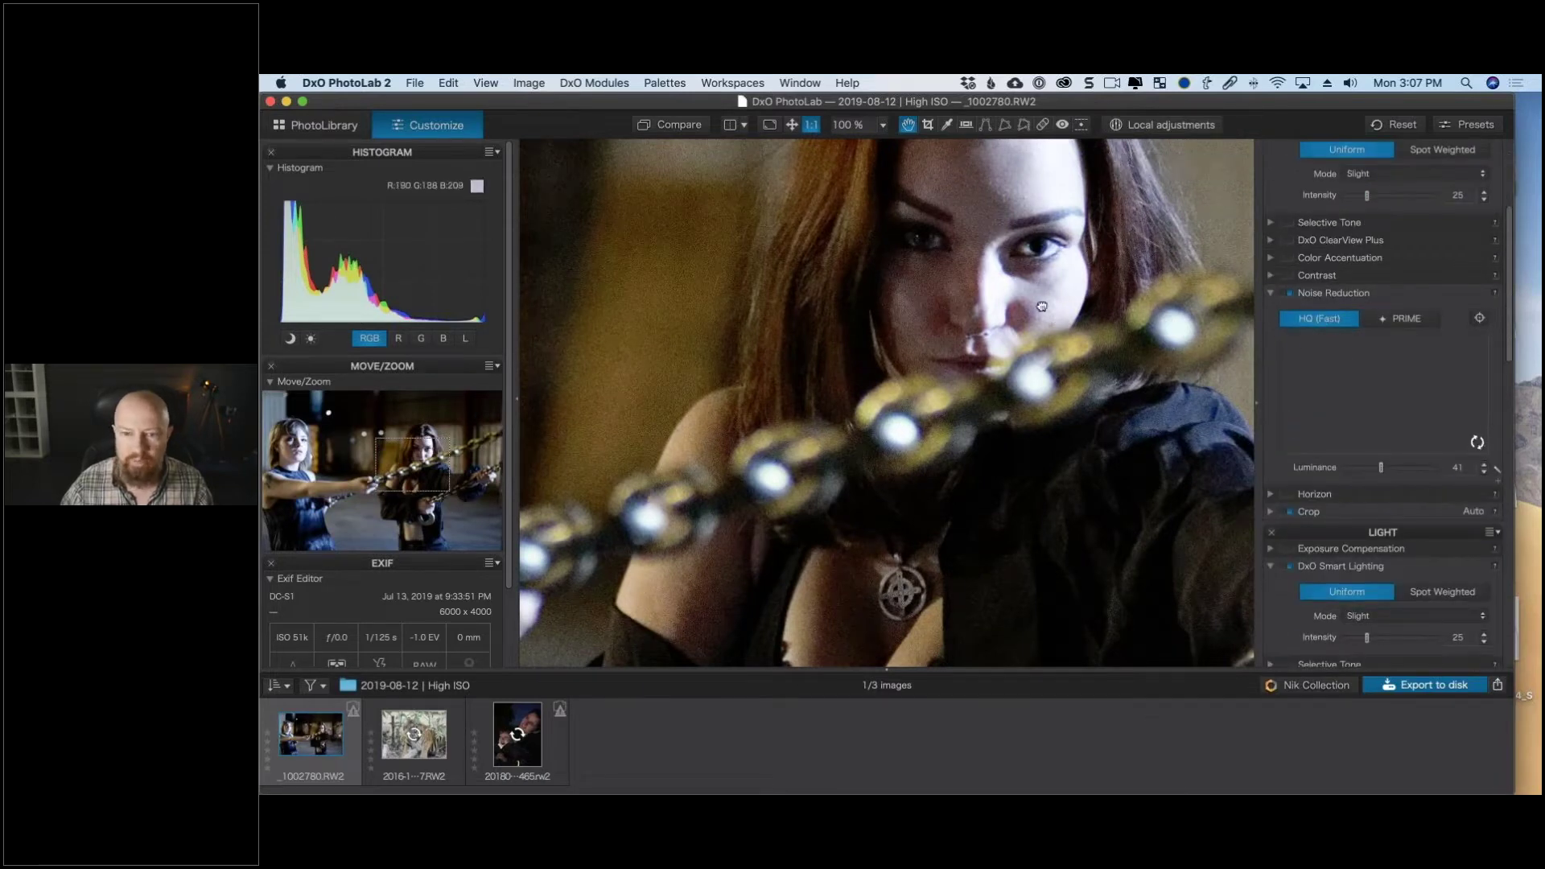
Hide the image browser to enlarge the preview of the woman with the chain.
{"action": "left_click_drag", "start_coordinate": [1024, 314], "coordinate": [1025, 331]}
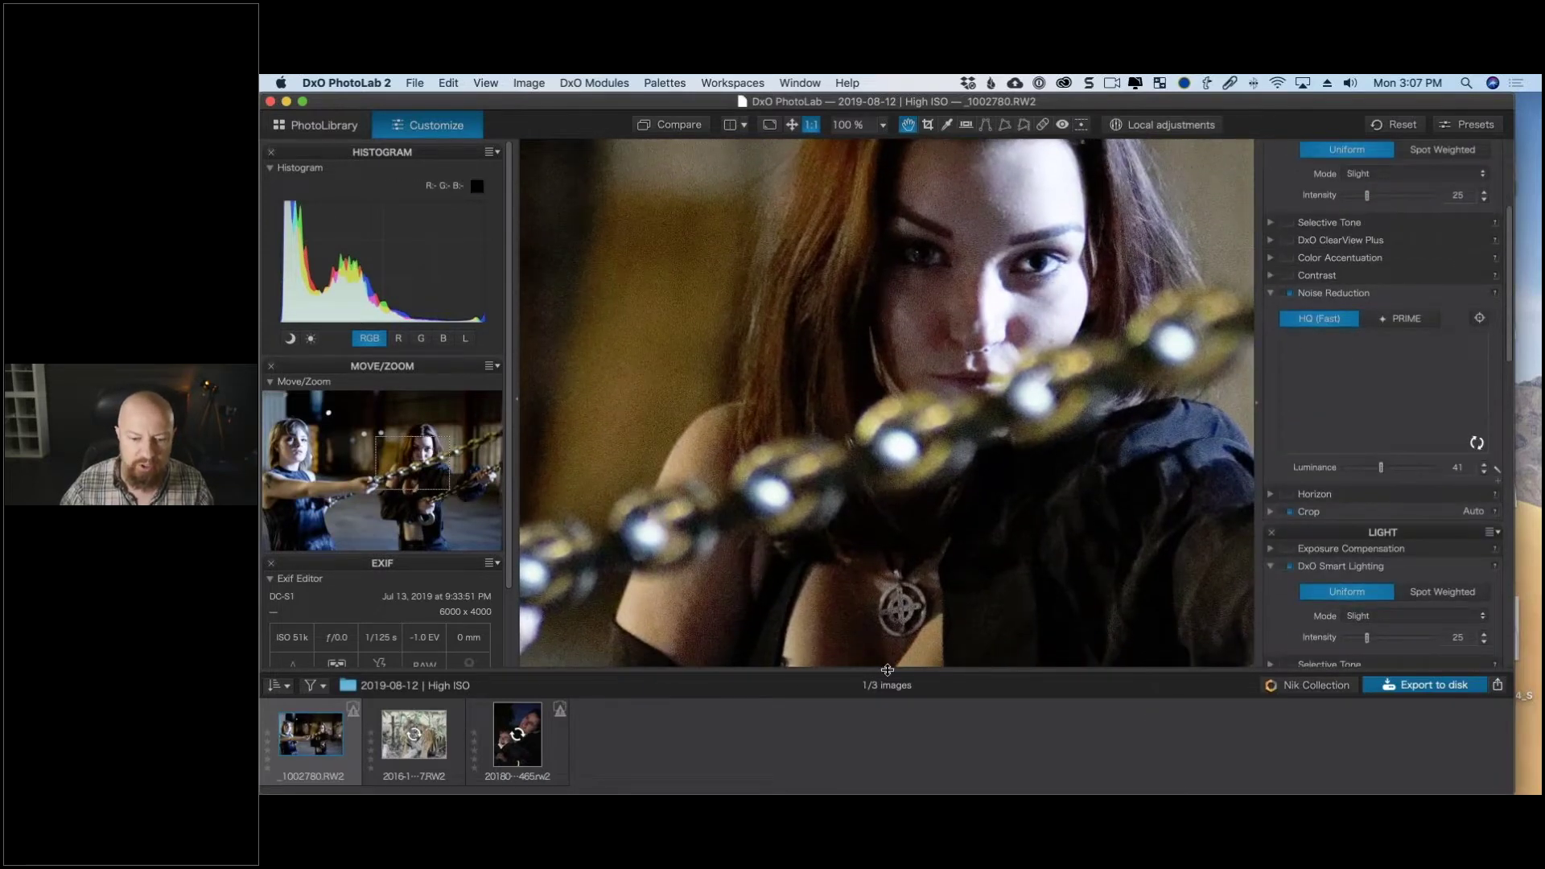
{"action": "key", "text": "F7"}
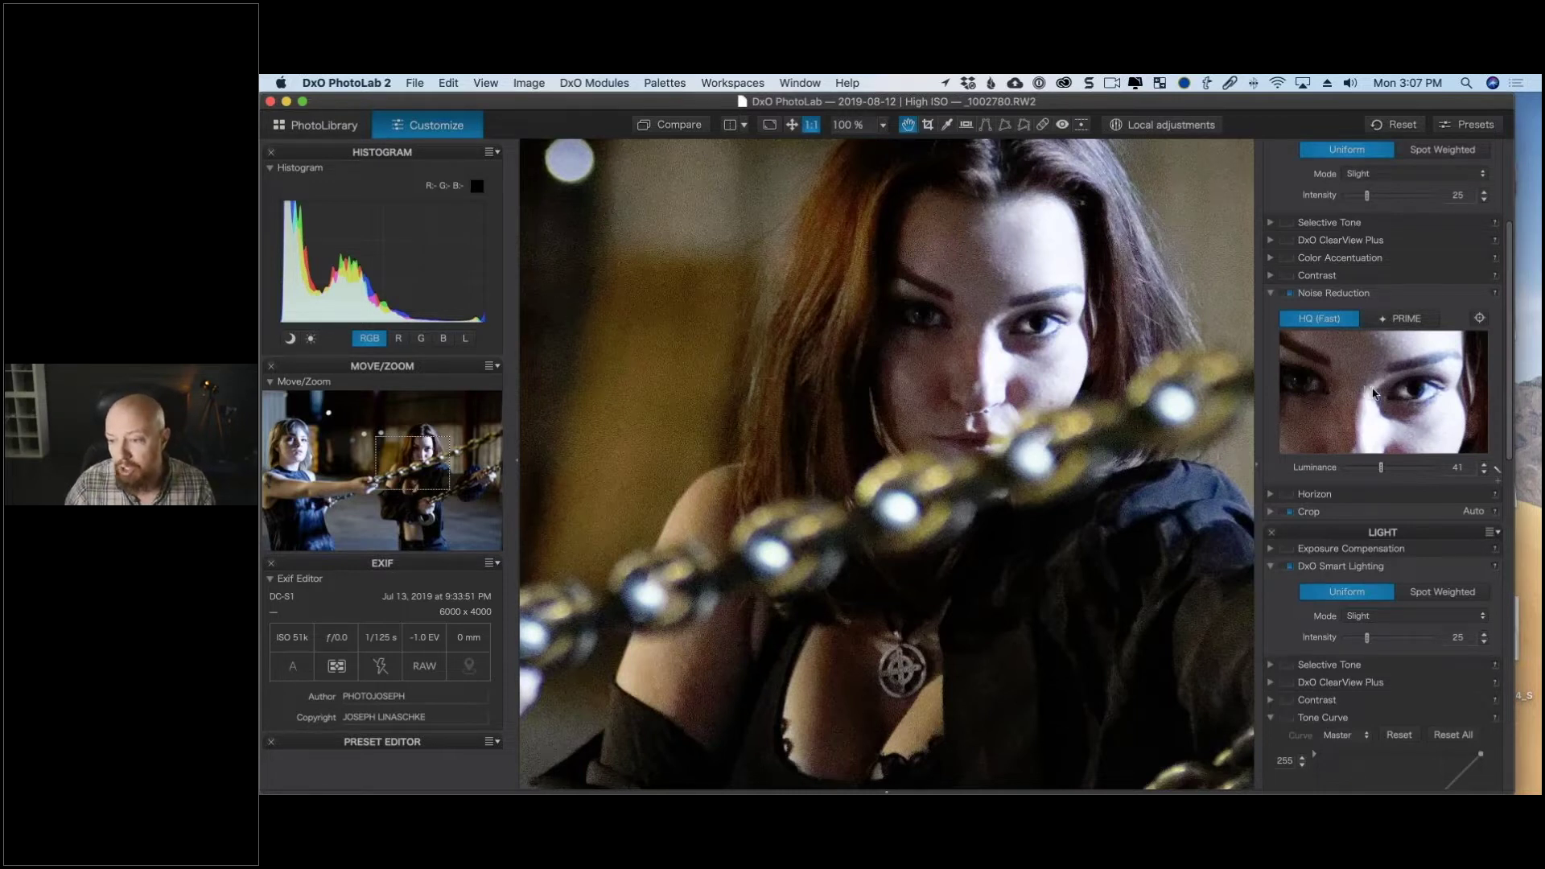
Center the Noise Reduction magnifier on the woman's eyes, preview PRIME there, and return to HQ (Fast).
{"action": "left_click", "coordinate": [1479, 319]}
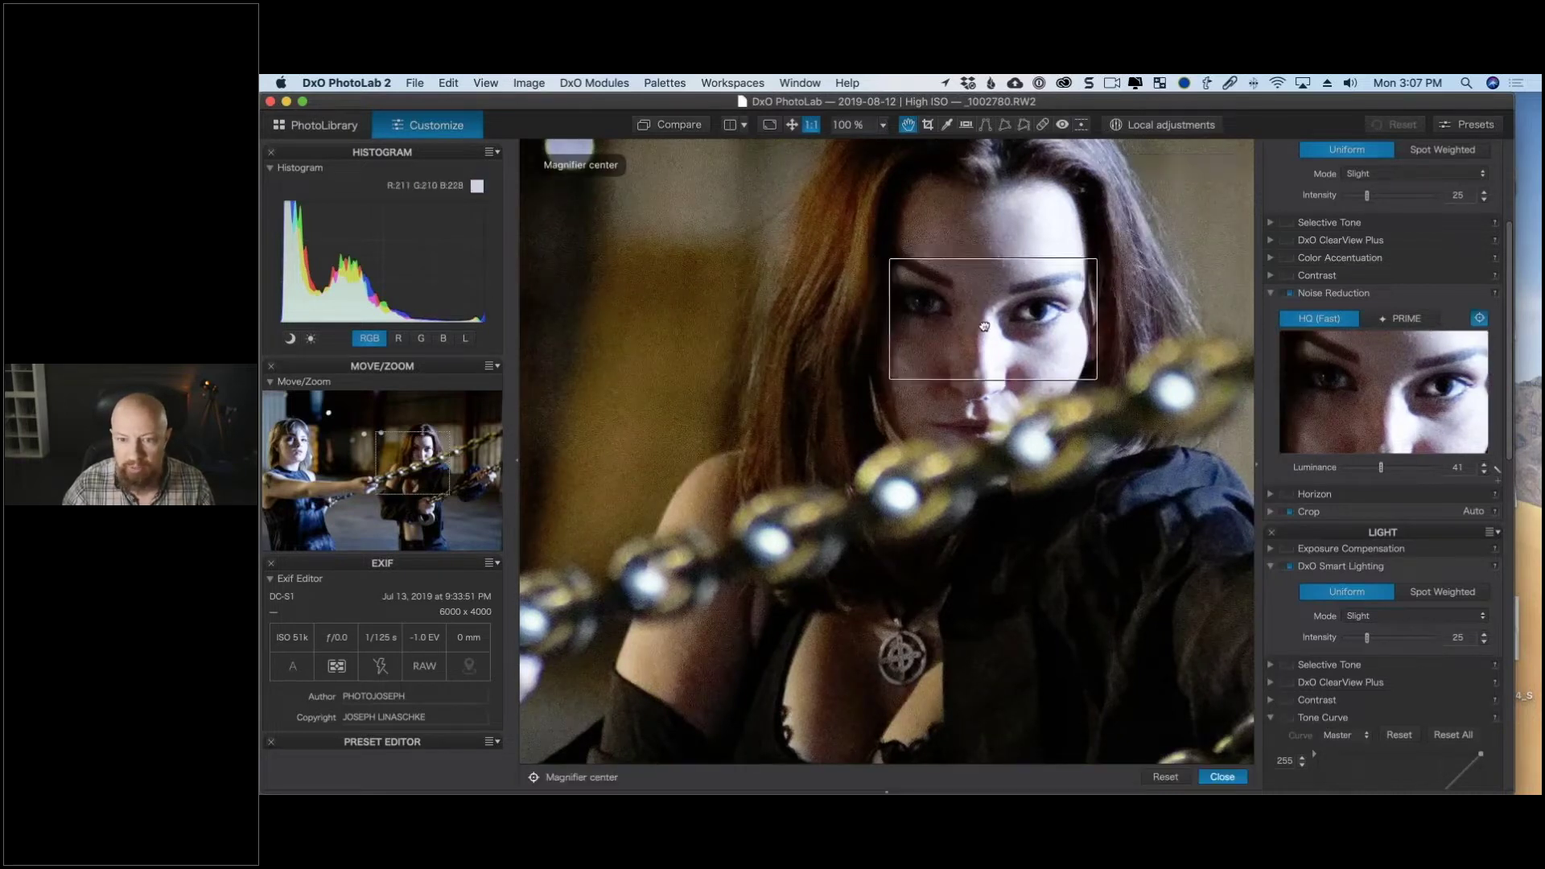
{"action": "left_click_drag", "start_coordinate": [951, 347], "coordinate": [958, 348]}
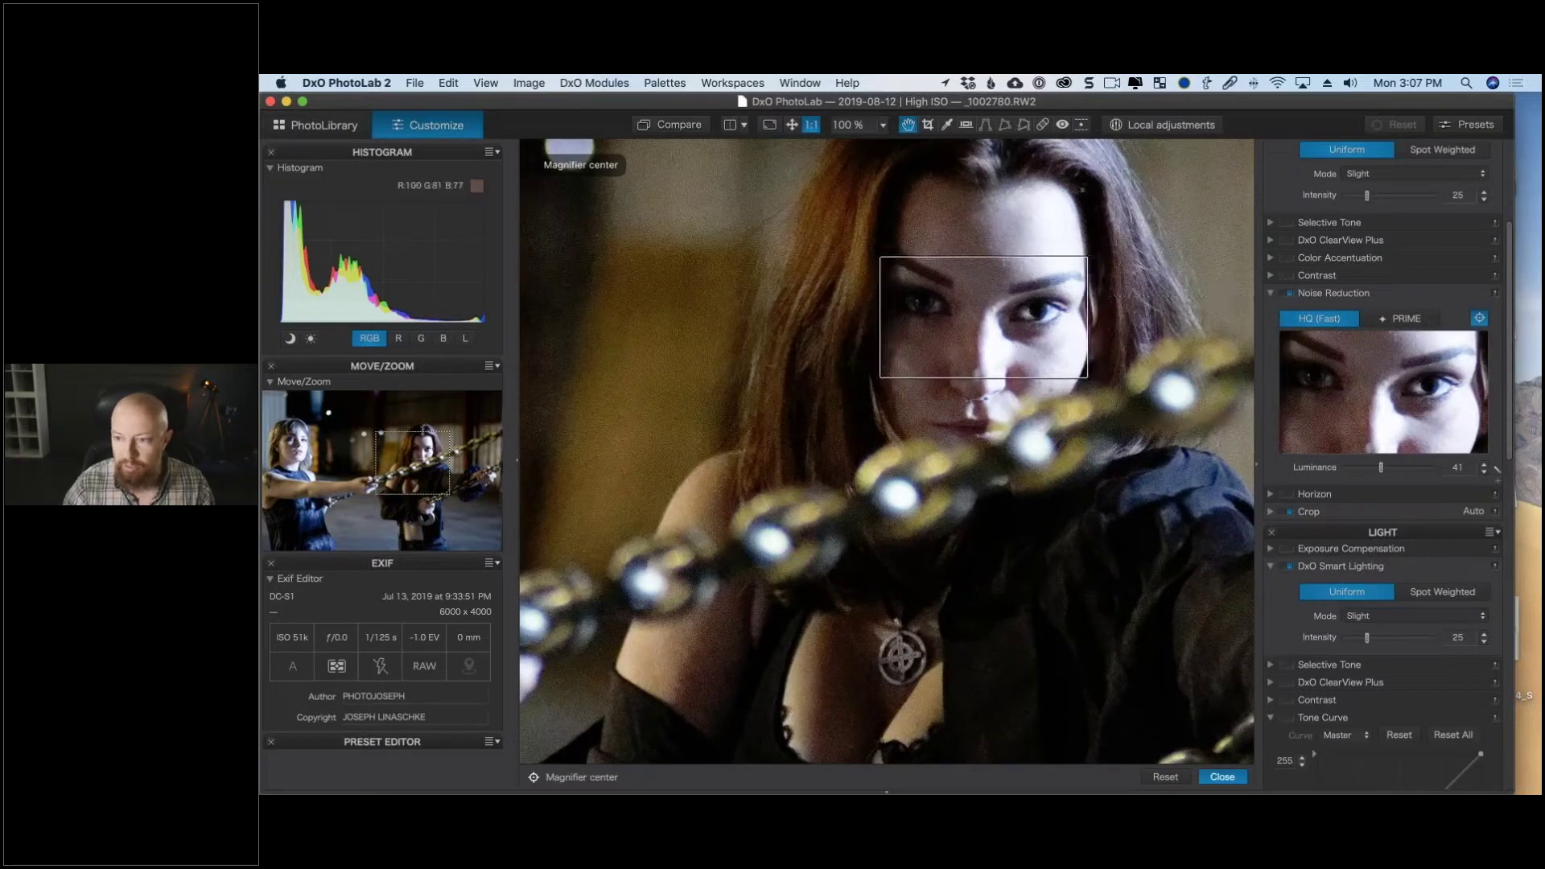
{"action": "left_click", "coordinate": [1482, 320]}
{"action": "left_click", "coordinate": [1406, 319]}
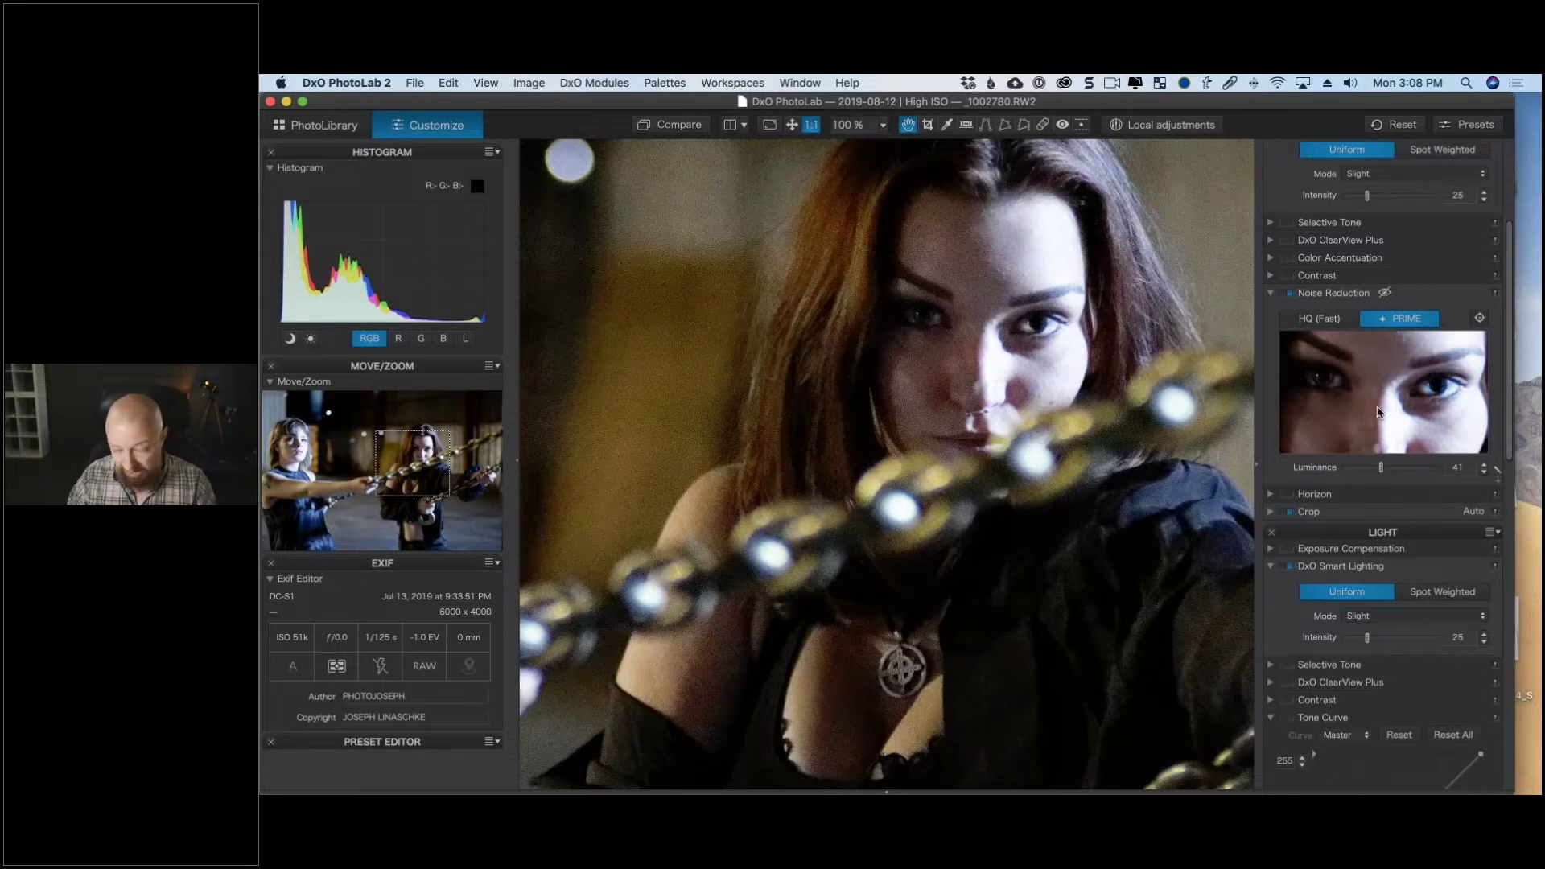
{"action": "left_click", "coordinate": [1339, 320]}
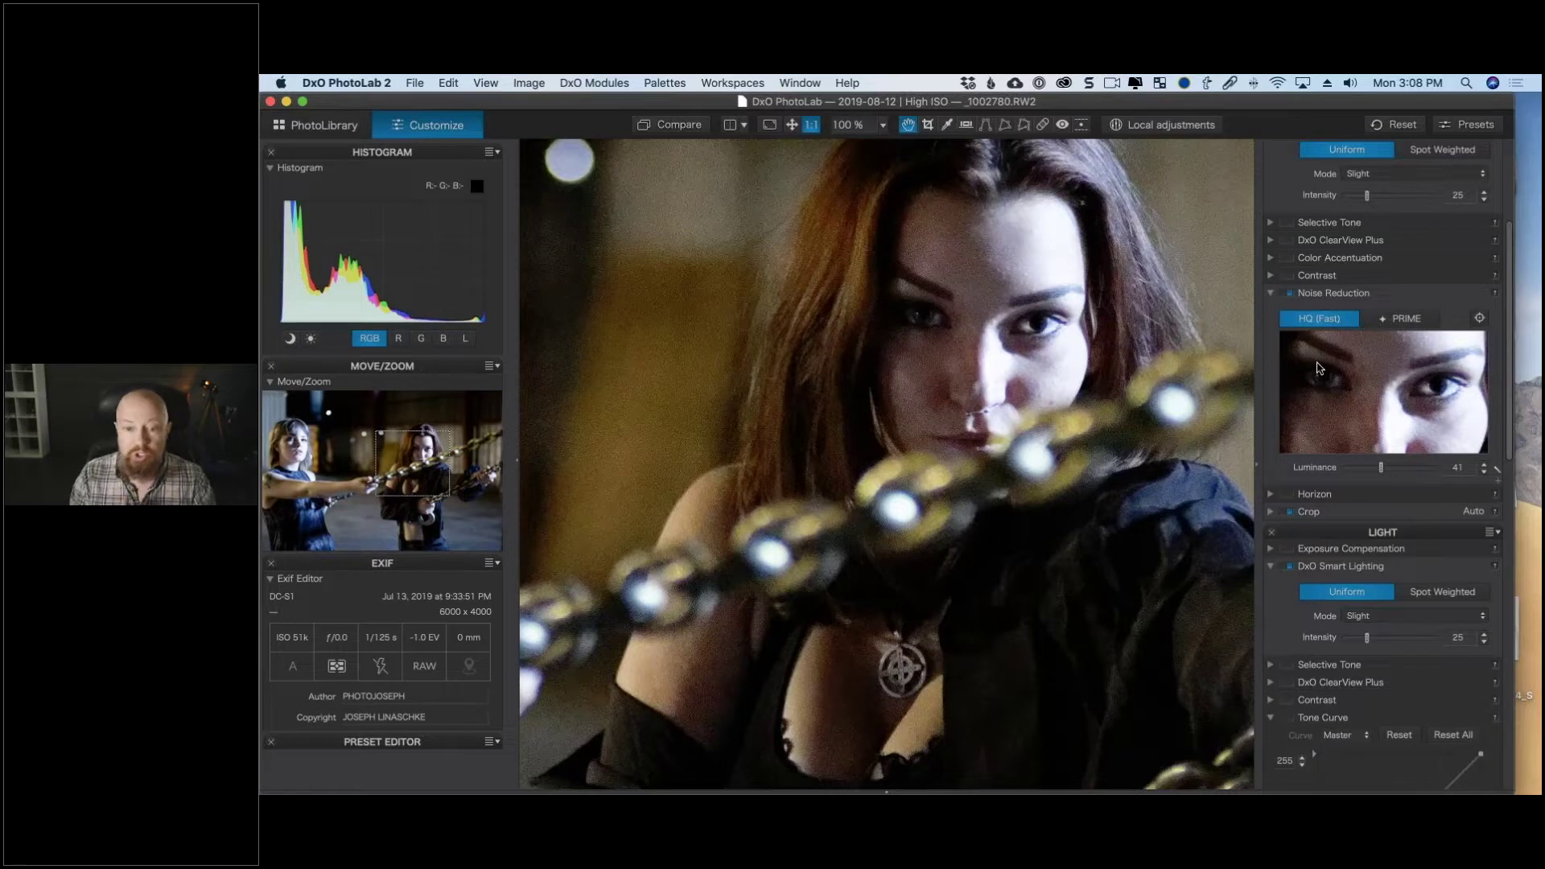
Fit the whole photo in view and draw an Original-ratio crop of about 3702 x 2468 px around the dark-haired woman.
{"action": "left_click", "coordinate": [793, 125]}
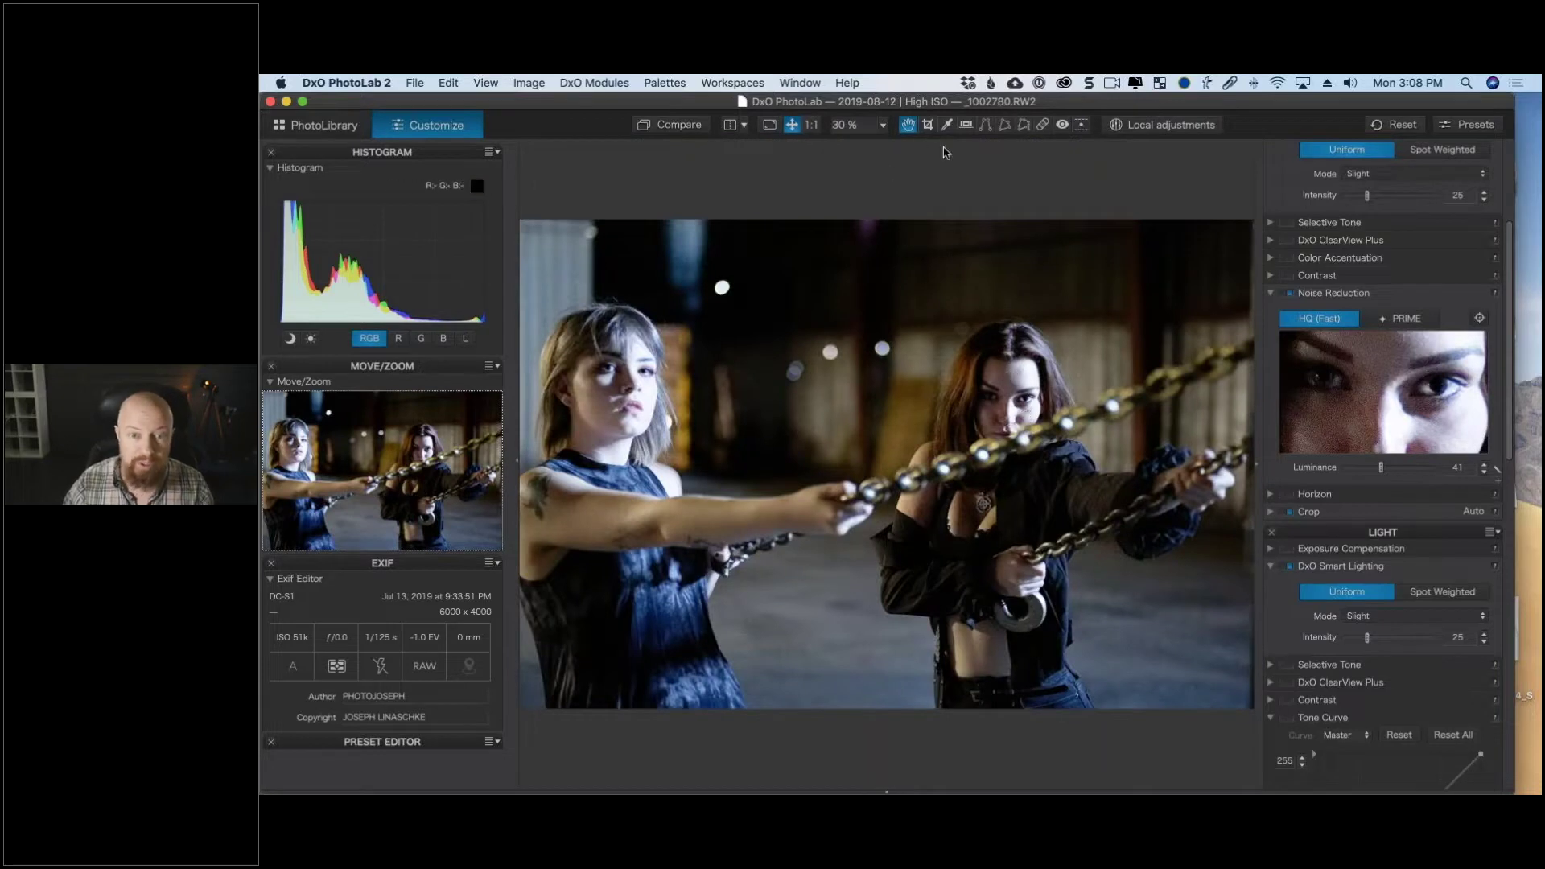
{"action": "left_click", "coordinate": [928, 125]}
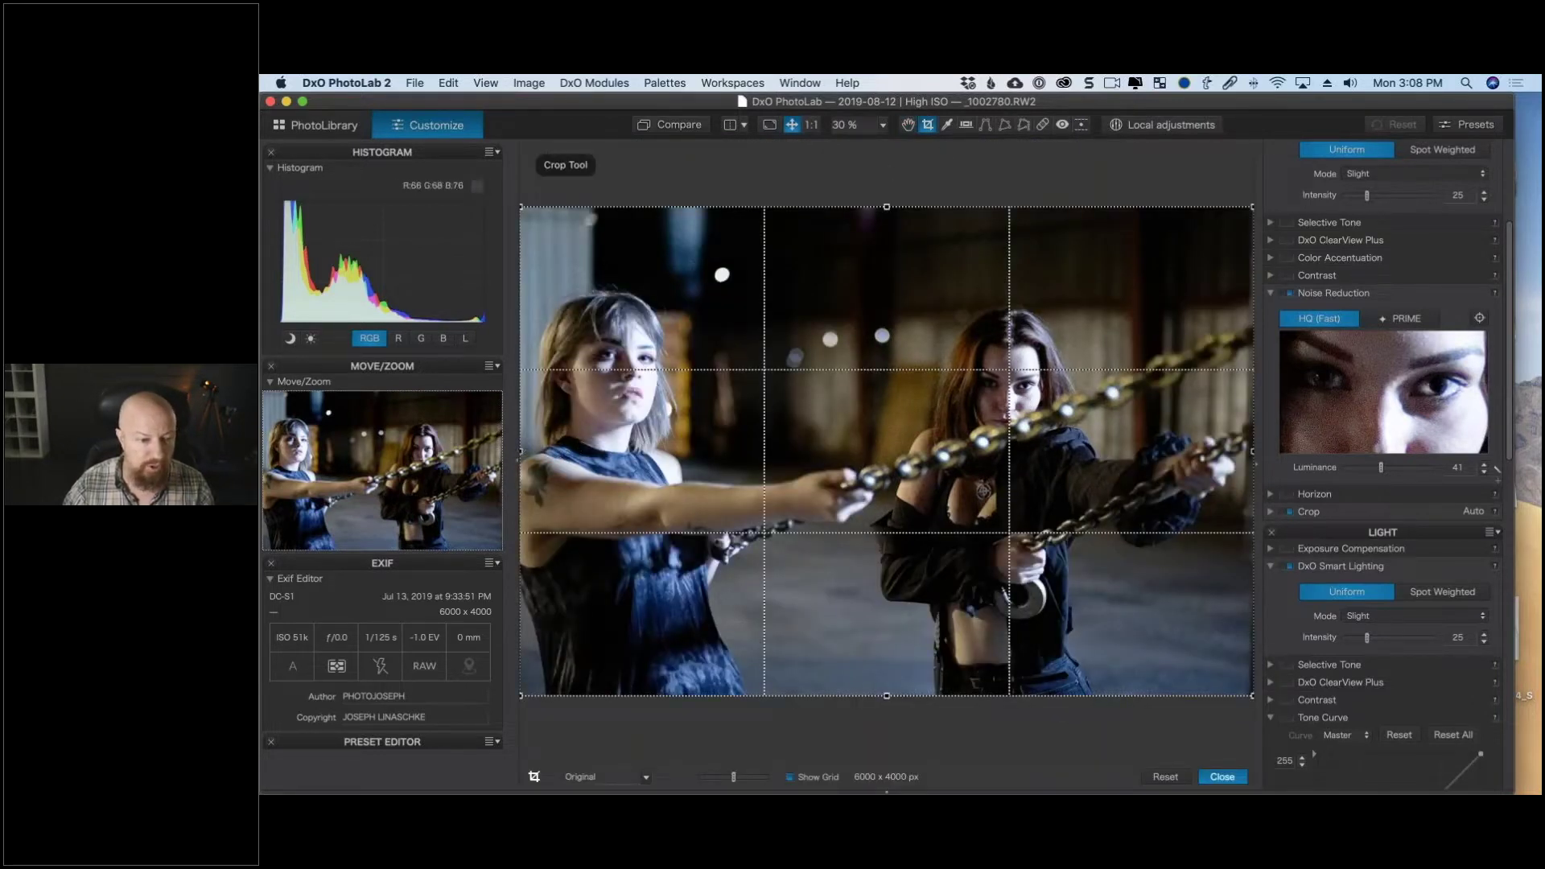
{"action": "left_click_drag", "start_coordinate": [522, 454], "coordinate": [528, 447]}
{"action": "left_click_drag", "start_coordinate": [801, 225], "coordinate": [1252, 528]}
Set the crop's aspect ratio to Unconstrained, reshape it around the dark-haired woman to about 3108 x 3359 px, and close the Crop tool.
{"action": "scroll", "coordinate": [1321, 618], "scroll_direction": "down", "scroll_amount": 3}
{"action": "scroll", "coordinate": [1321, 618], "scroll_direction": "down", "scroll_amount": 2}
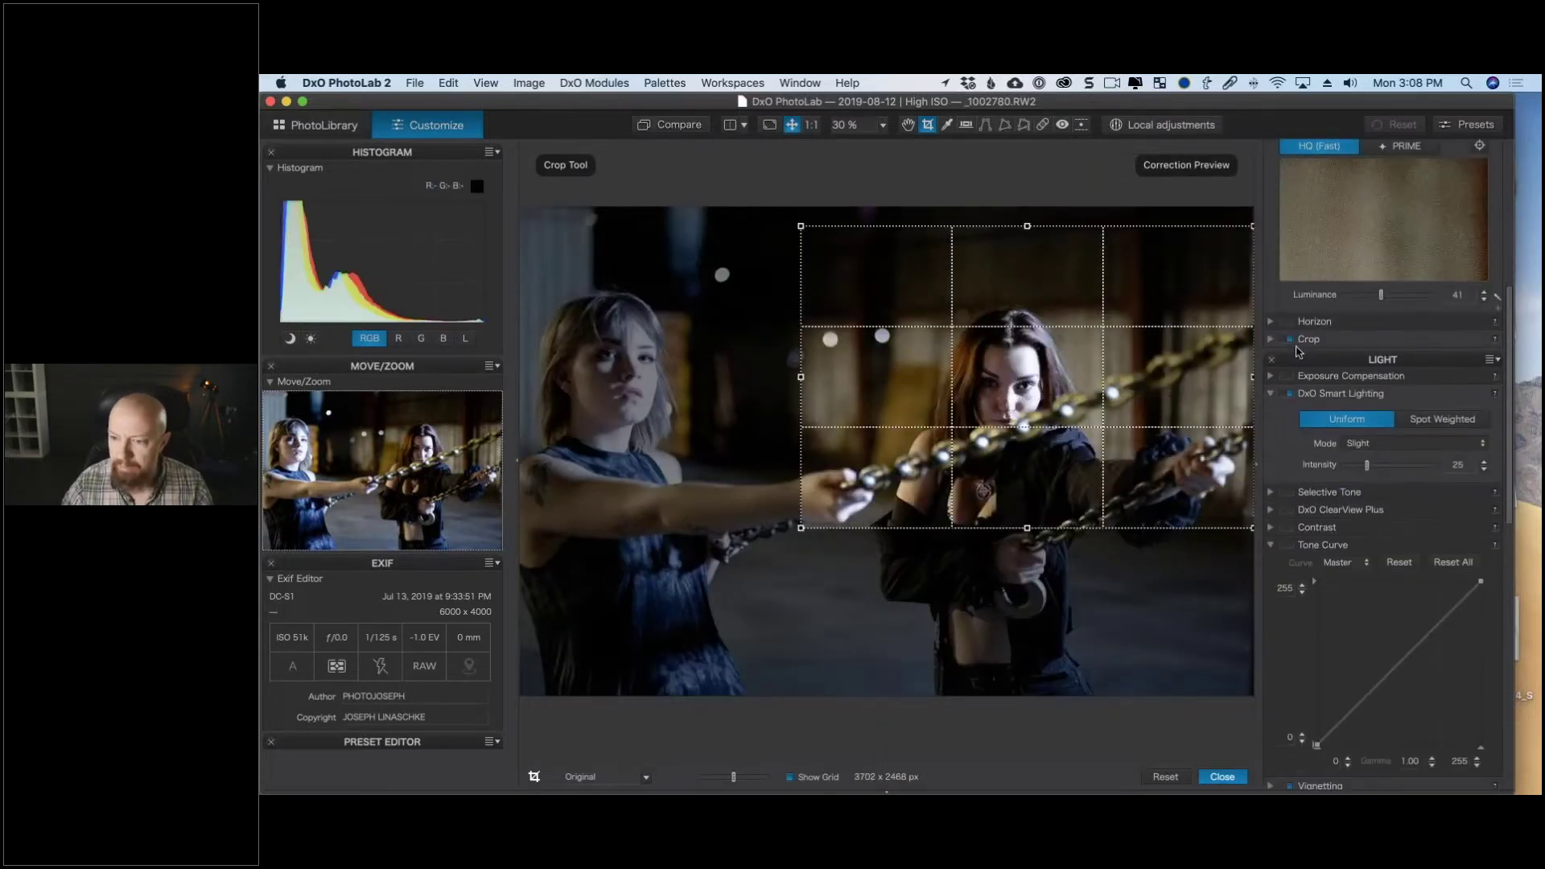
{"action": "left_click", "coordinate": [1272, 339]}
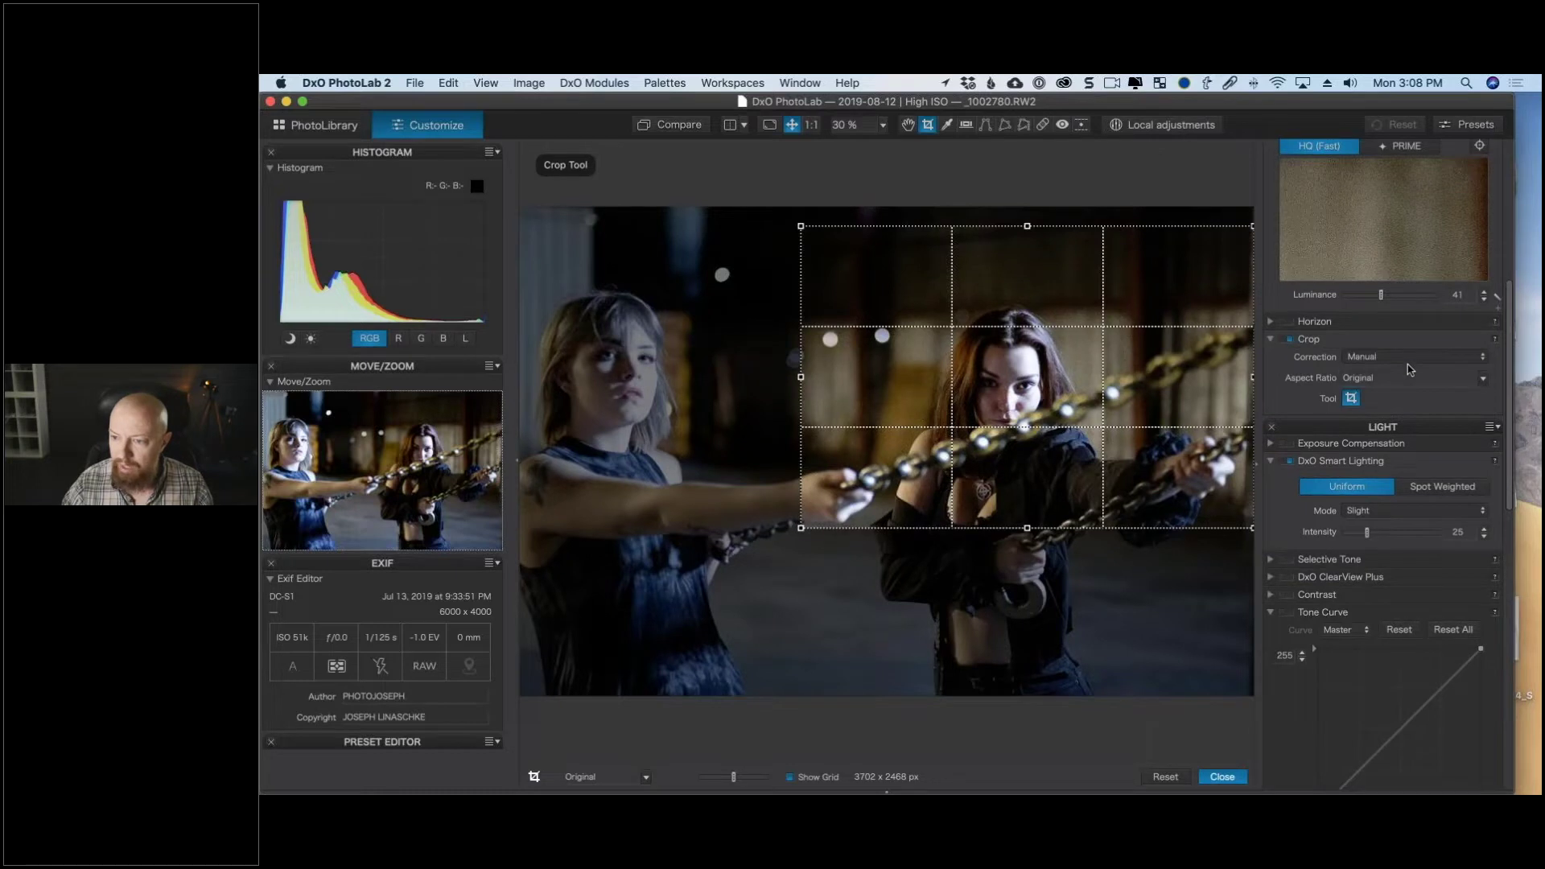
{"action": "left_click", "coordinate": [1453, 378]}
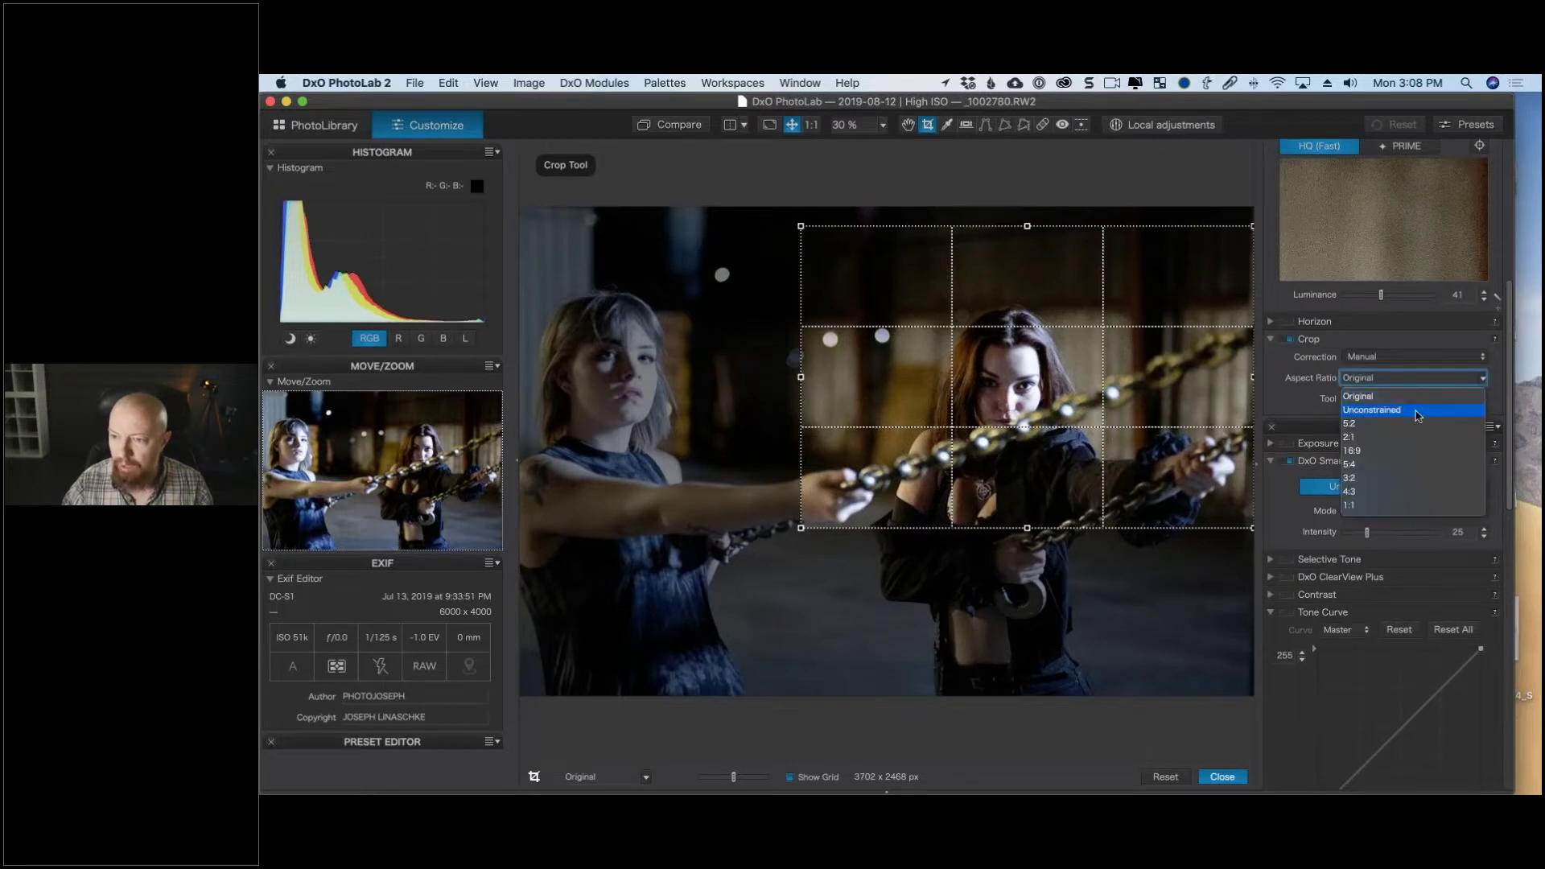
{"action": "left_click", "coordinate": [1425, 410]}
{"action": "left_click_drag", "start_coordinate": [1007, 402], "coordinate": [1008, 465]}
{"action": "left_click_drag", "start_coordinate": [801, 590], "coordinate": [871, 704]}
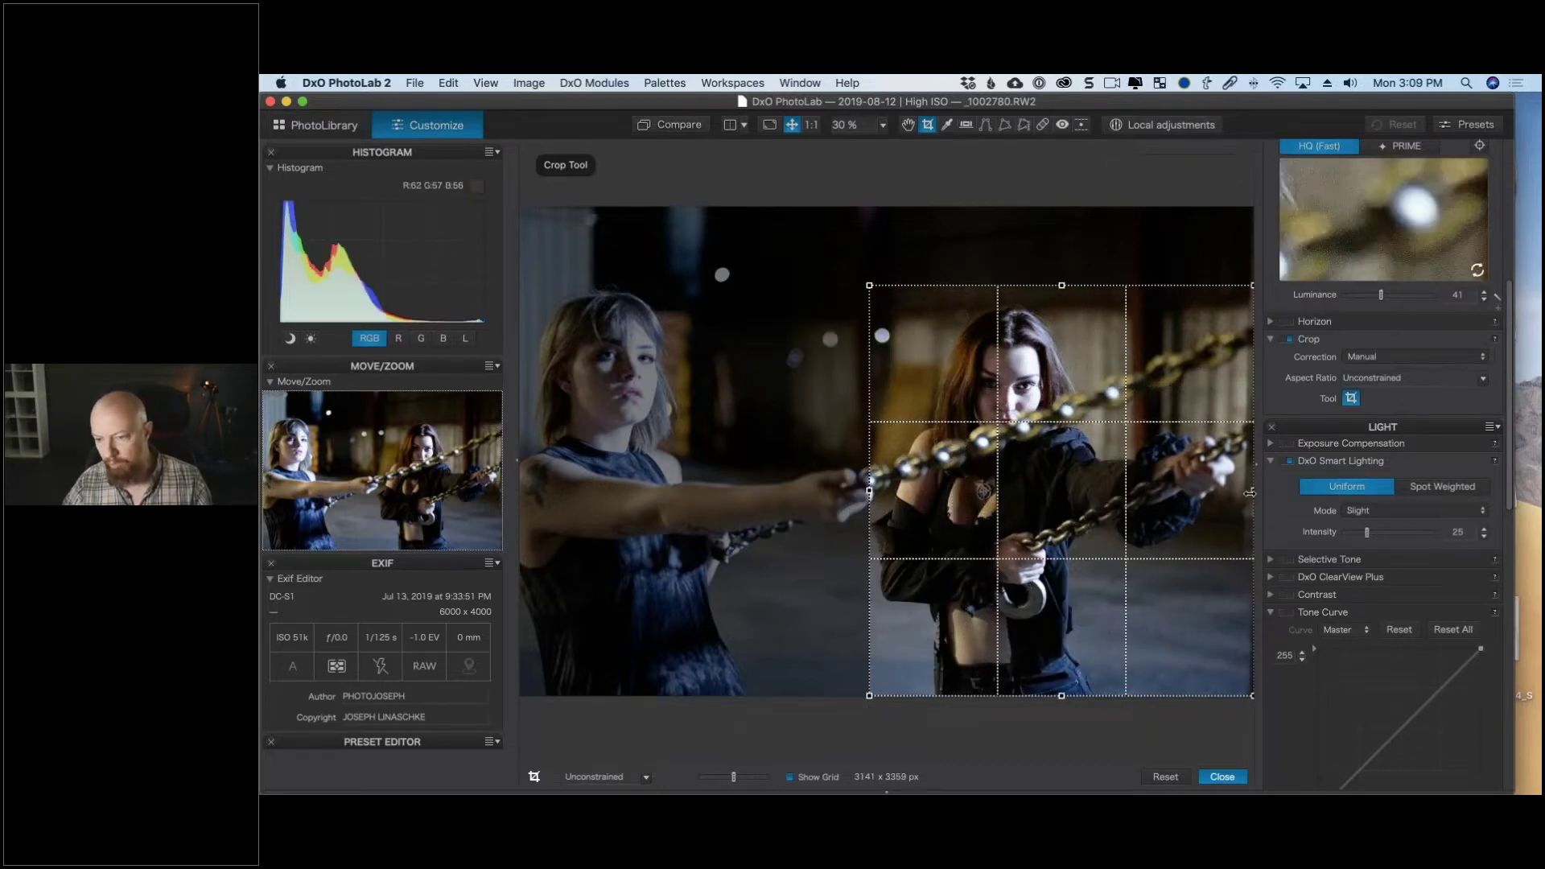
{"action": "left_click_drag", "start_coordinate": [1244, 513], "coordinate": [1241, 507]}
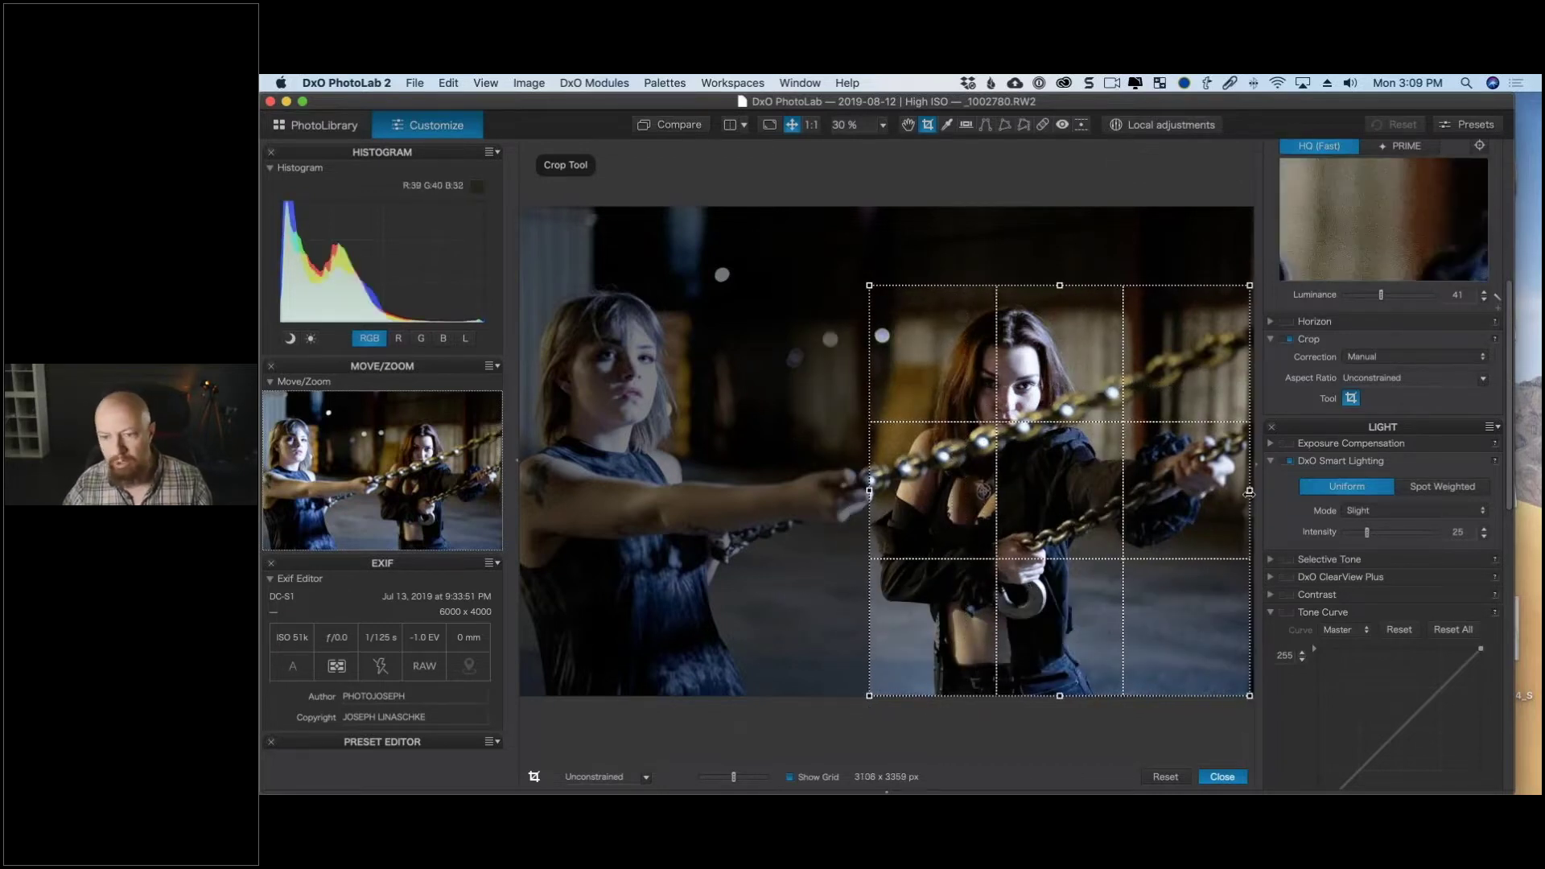
{"action": "left_click", "coordinate": [1223, 777]}
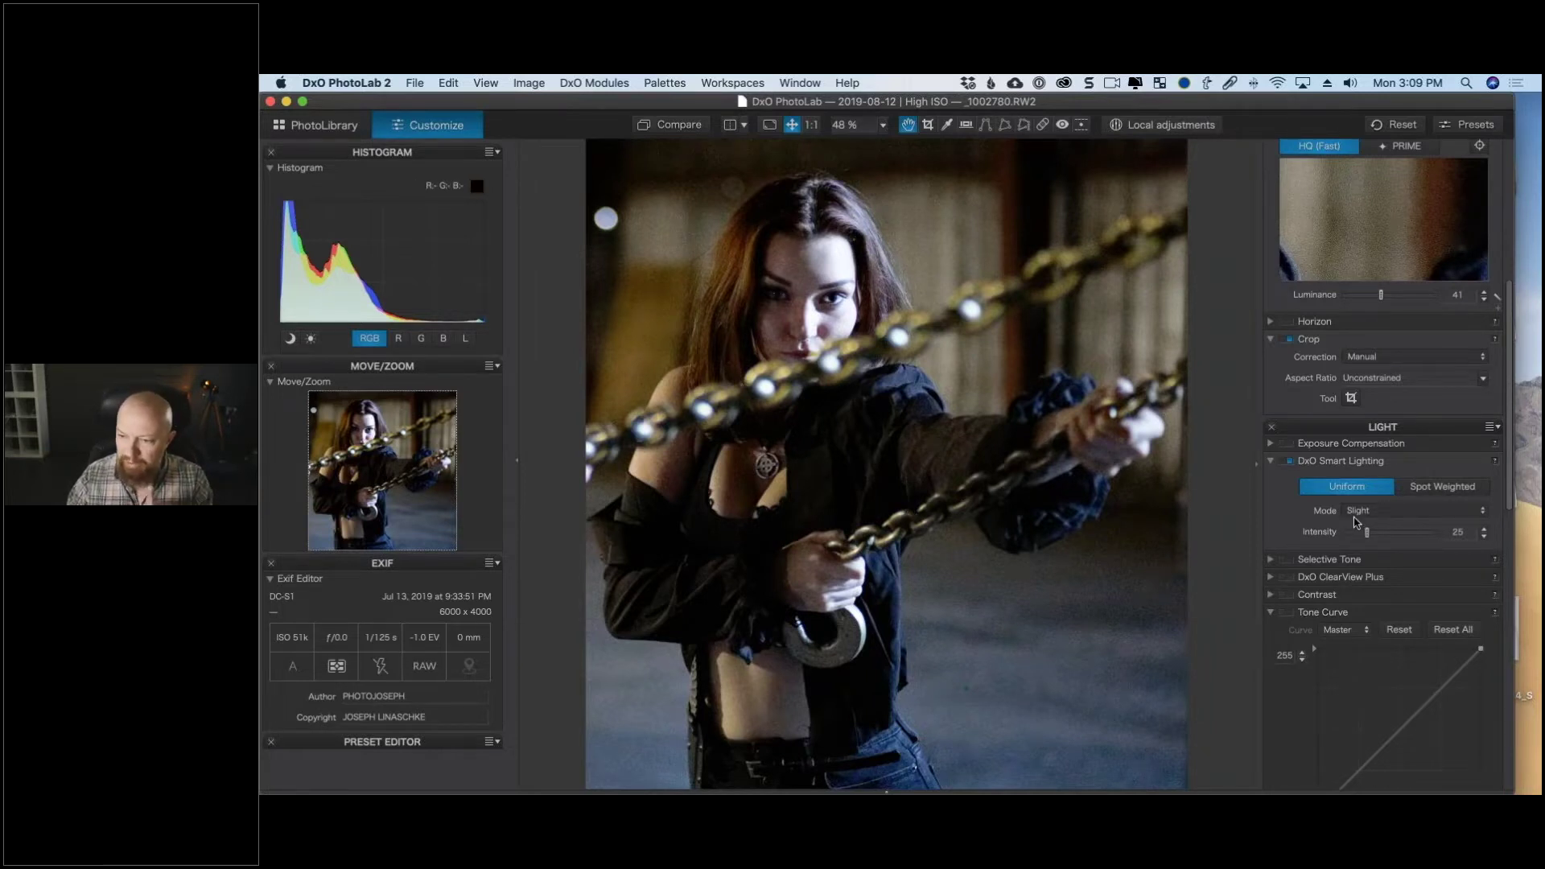
Raise the DxO Smart Lighting intensity to 58 and inspect the woman's face at 100 %.
{"action": "scroll", "coordinate": [1354, 511], "scroll_direction": "down", "scroll_amount": 4}
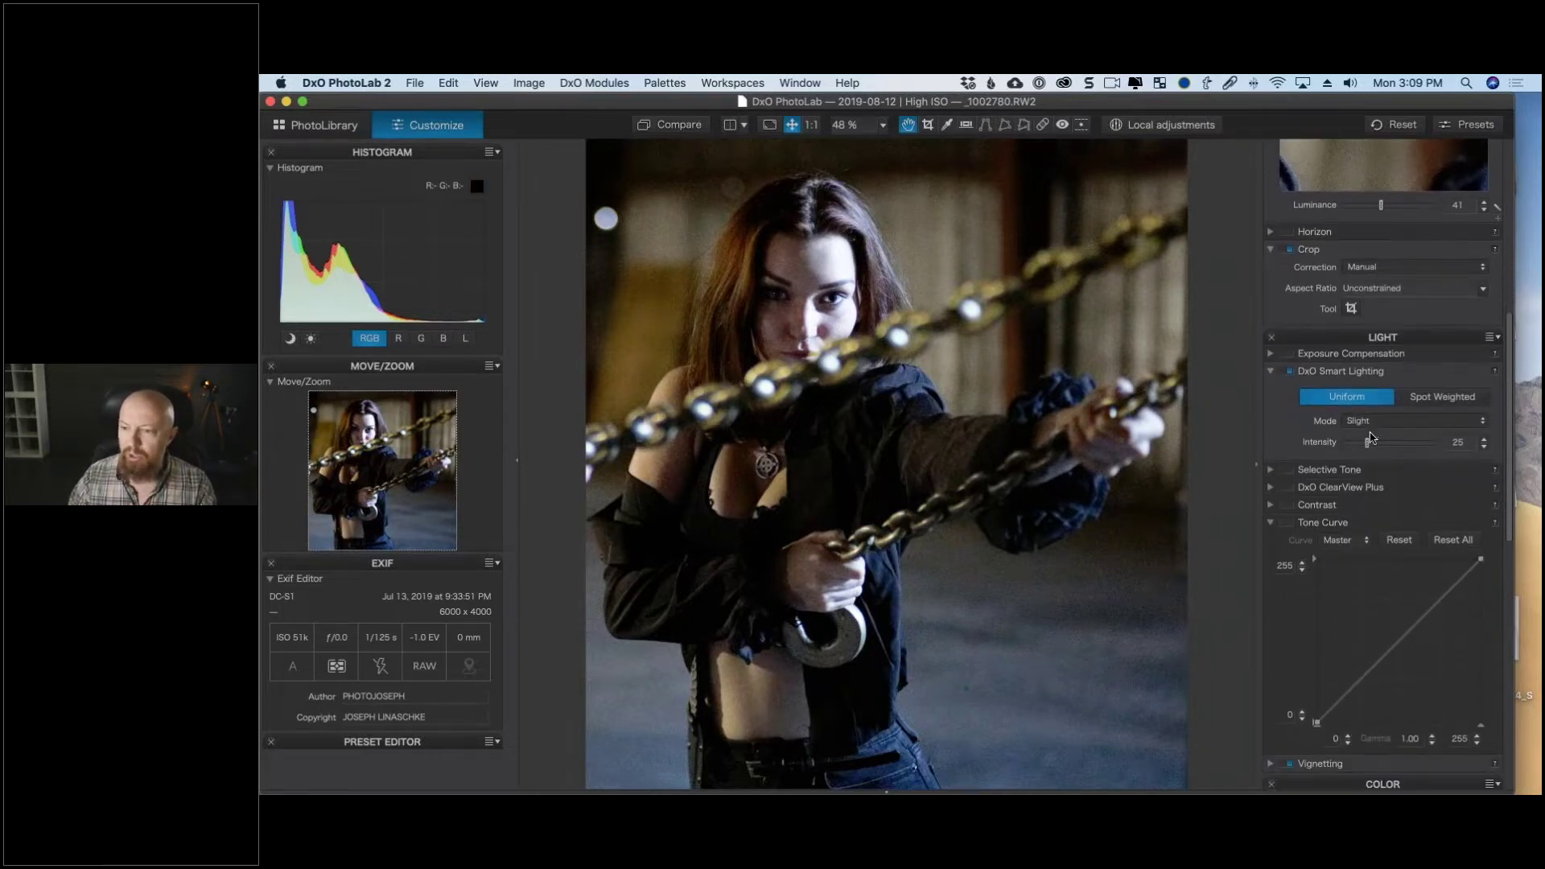
{"action": "left_click_drag", "start_coordinate": [1367, 445], "coordinate": [1388, 447]}
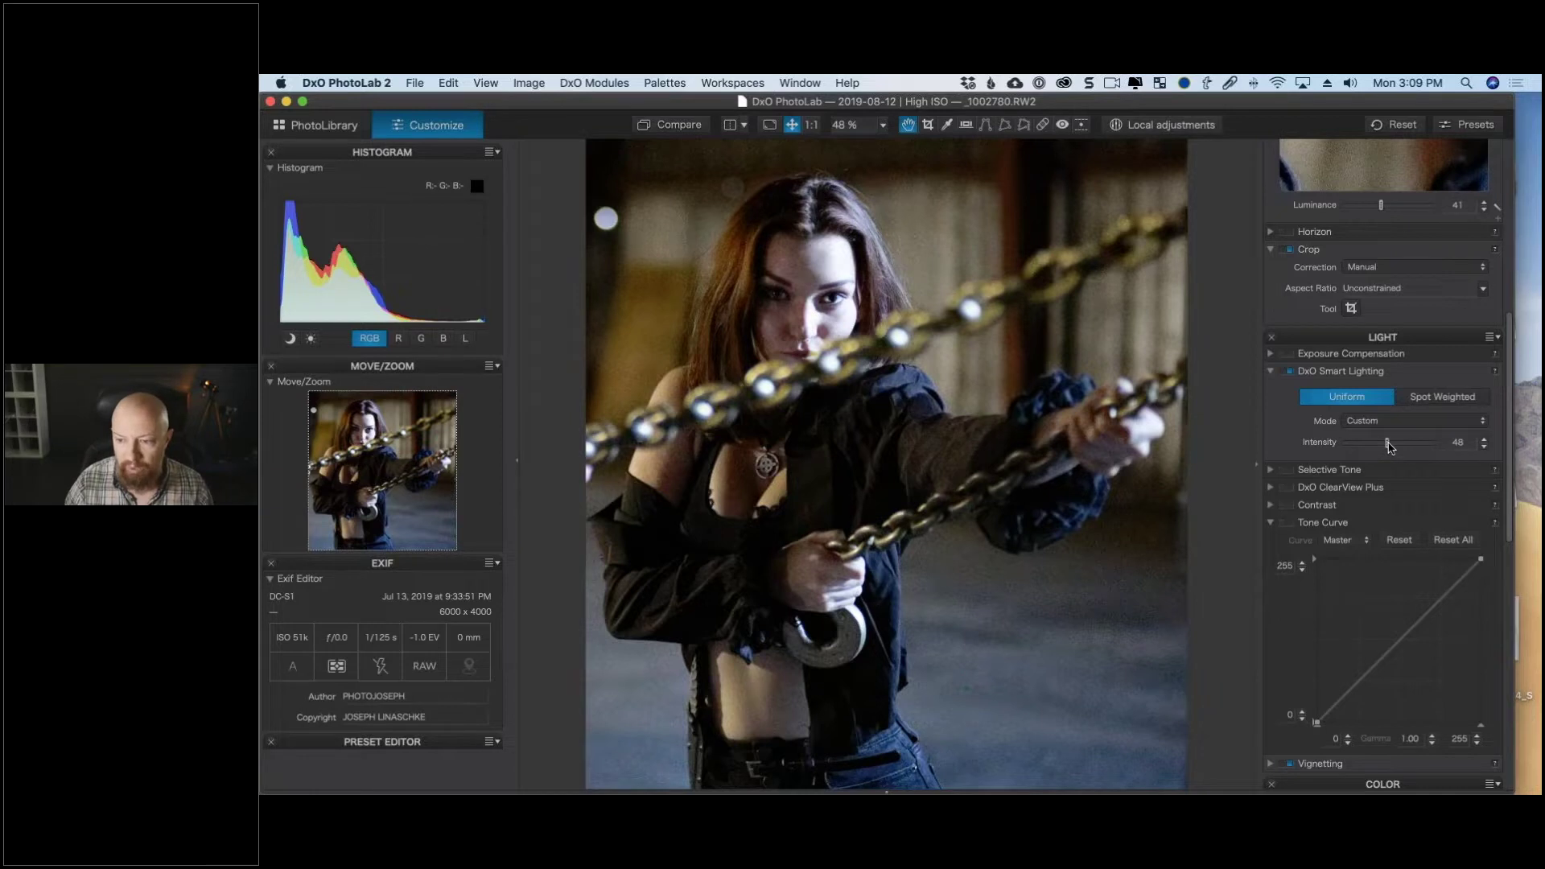
{"action": "left_click_drag", "start_coordinate": [1391, 447], "coordinate": [1398, 446]}
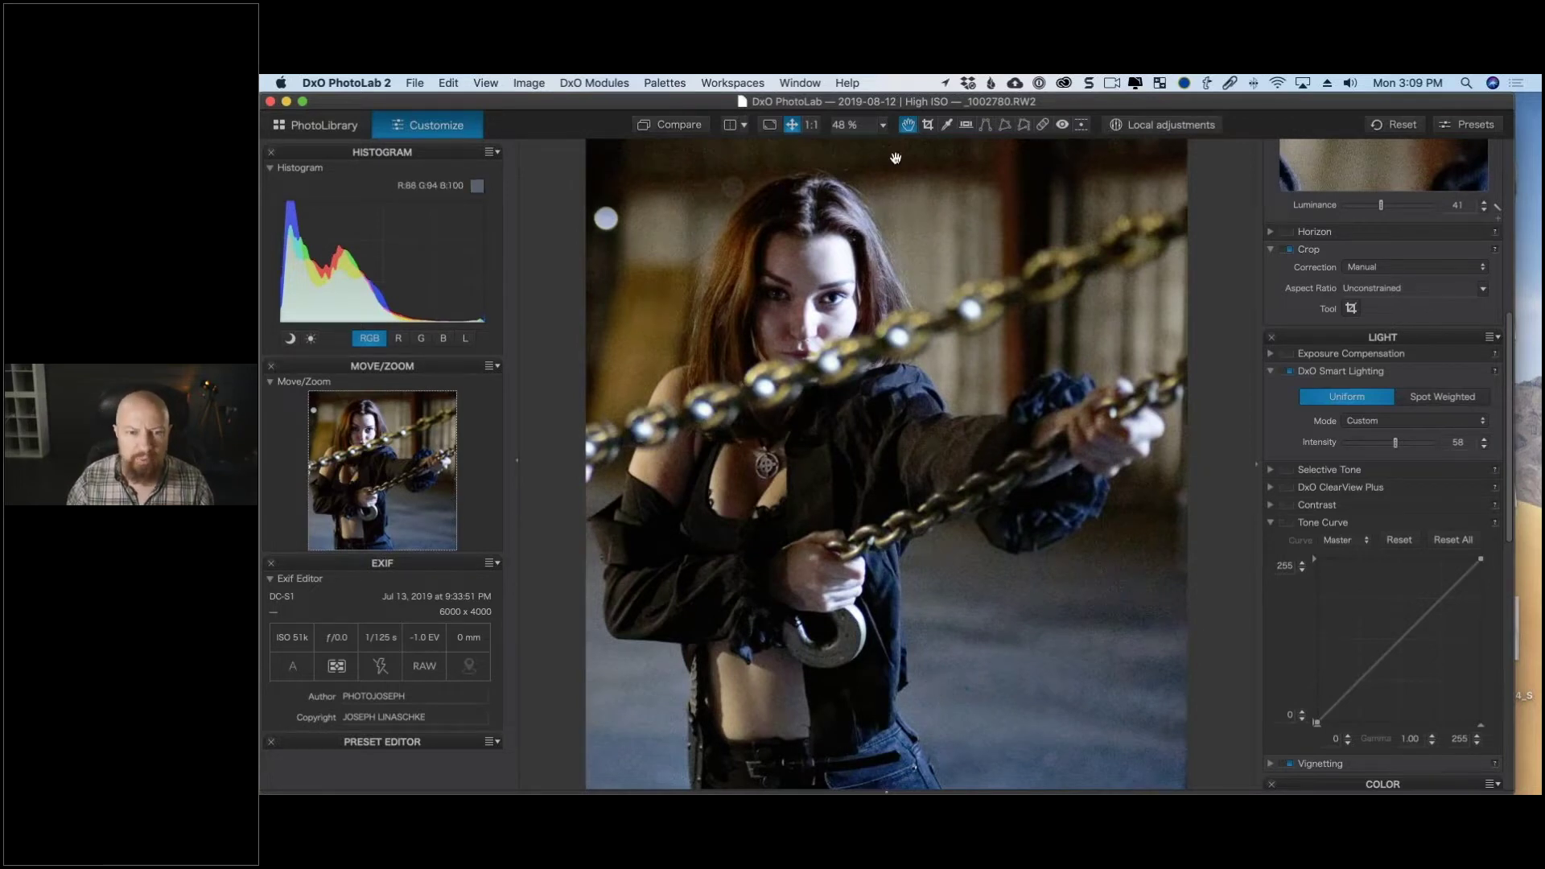
{"action": "left_click", "coordinate": [811, 124]}
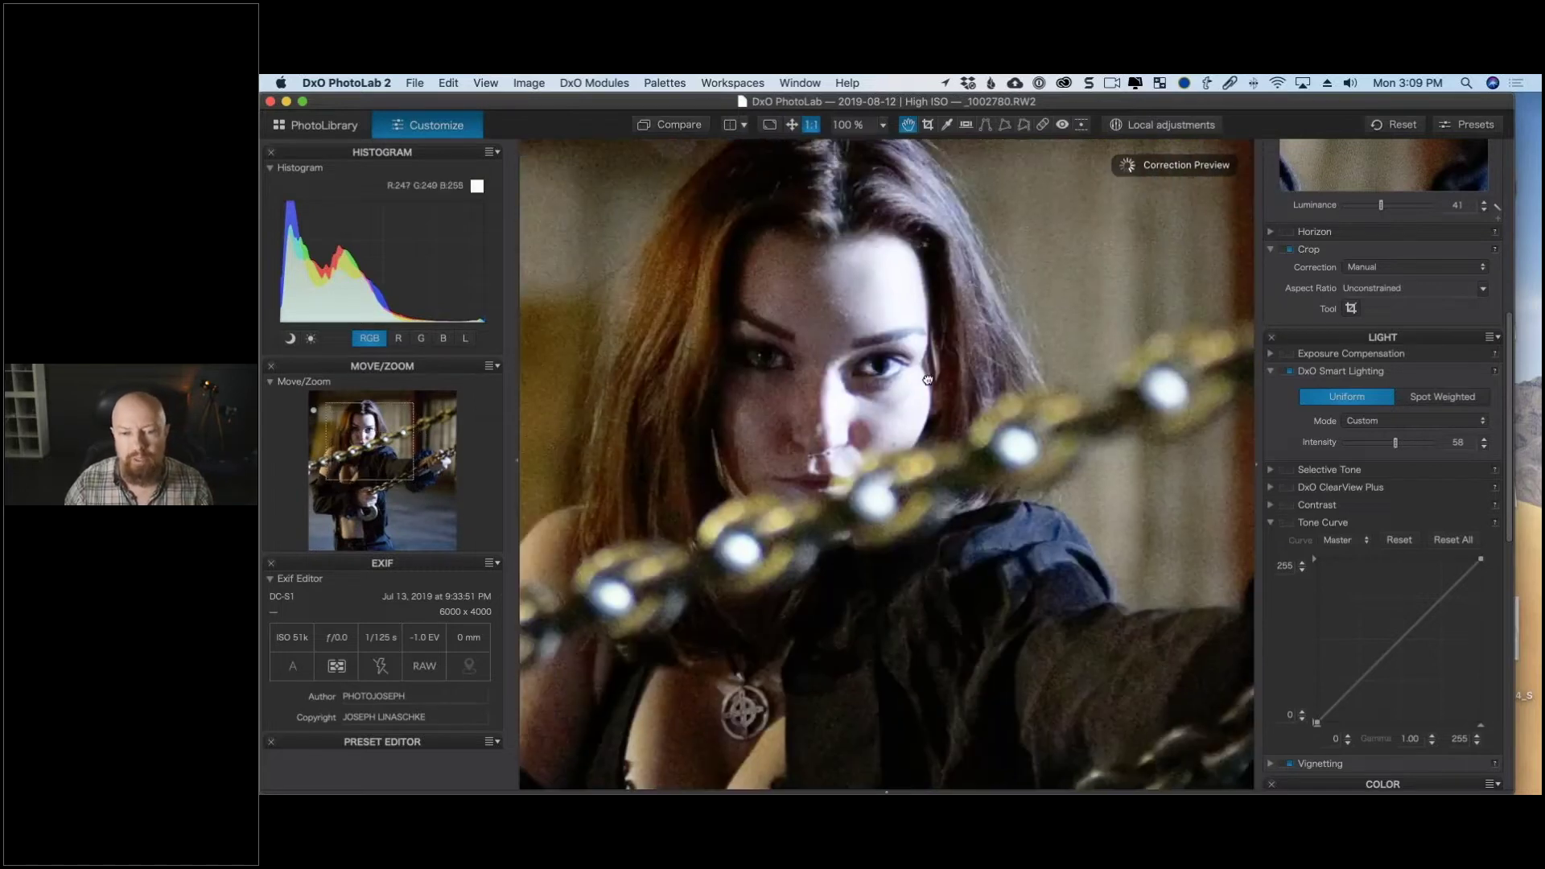
{"action": "left_click_drag", "start_coordinate": [927, 379], "coordinate": [975, 405]}
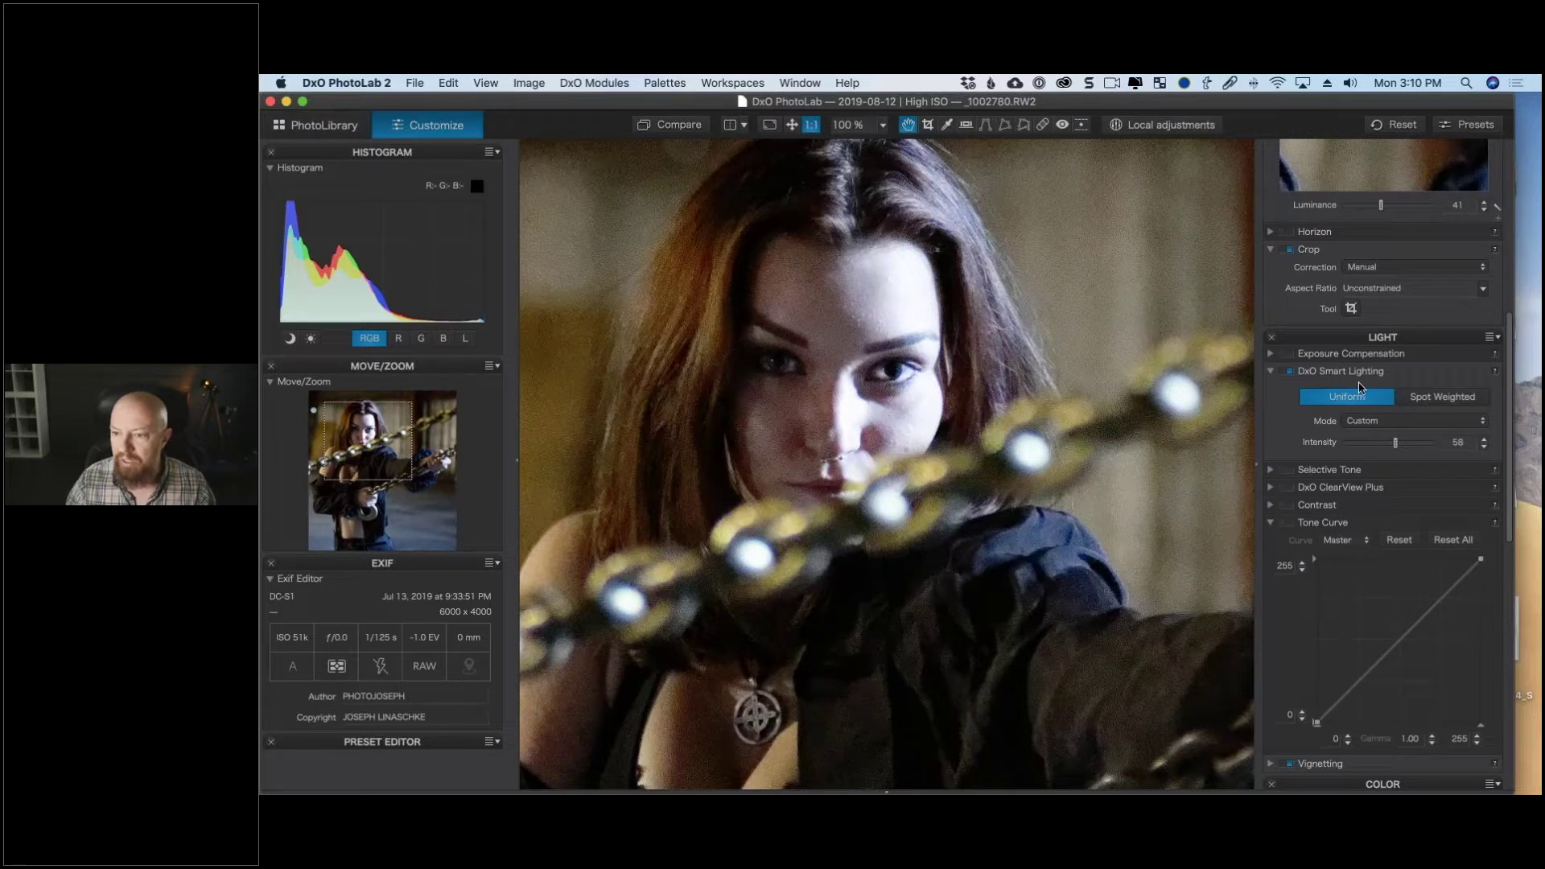
Try an Exposure Compensation of -3.54, reset it to 0.00, and collapse its settings.
{"action": "scroll", "coordinate": [1362, 387], "scroll_direction": "up", "scroll_amount": 5}
{"action": "left_click", "coordinate": [1270, 541]}
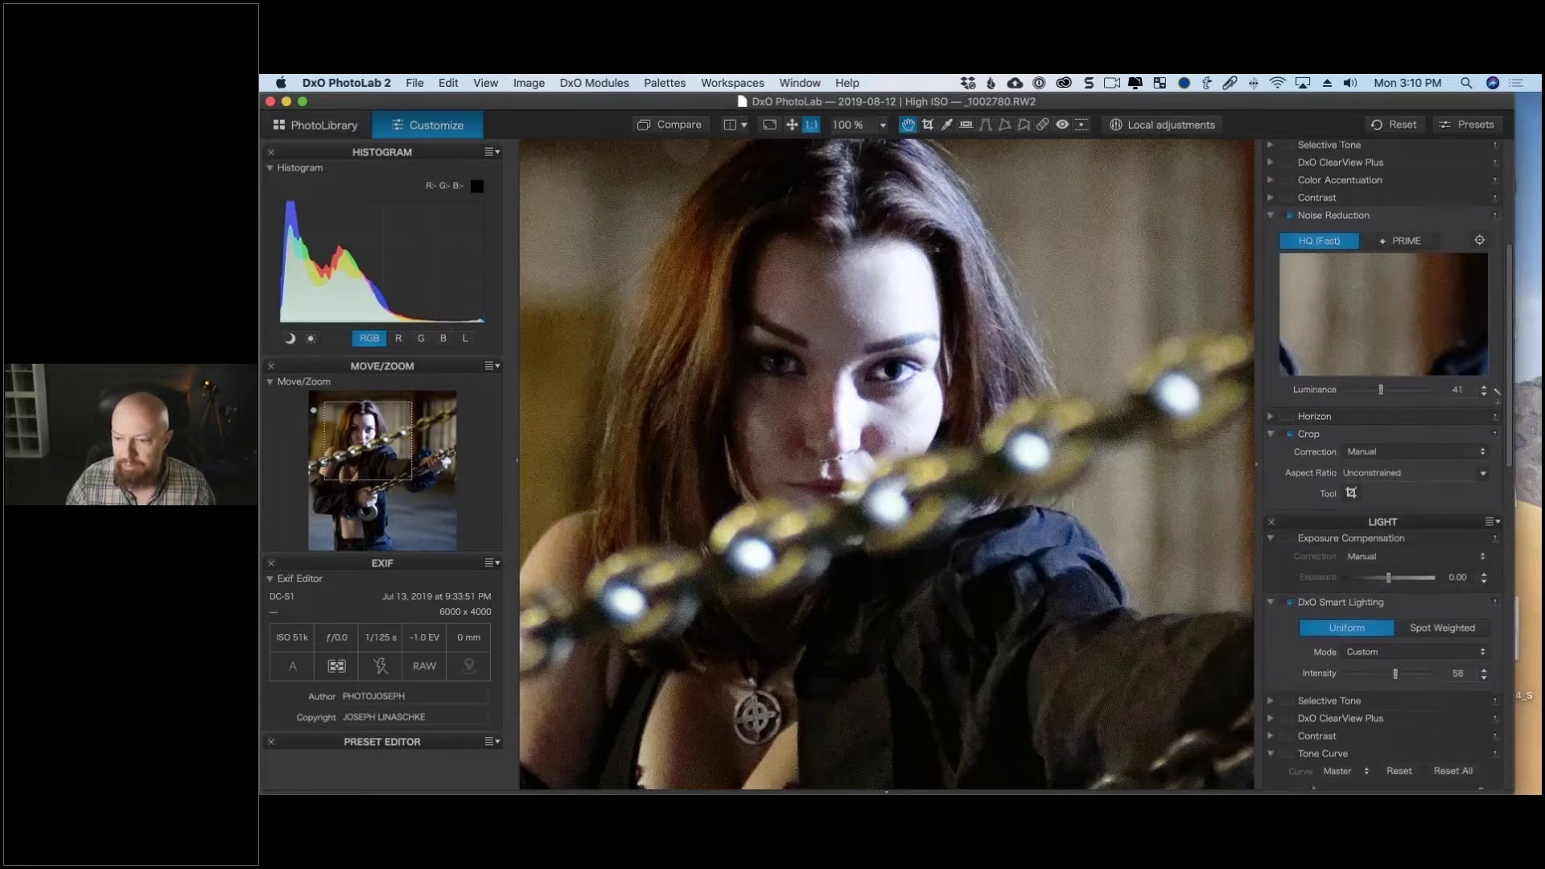
{"action": "scroll", "coordinate": [1344, 445], "scroll_direction": "down", "scroll_amount": 2}
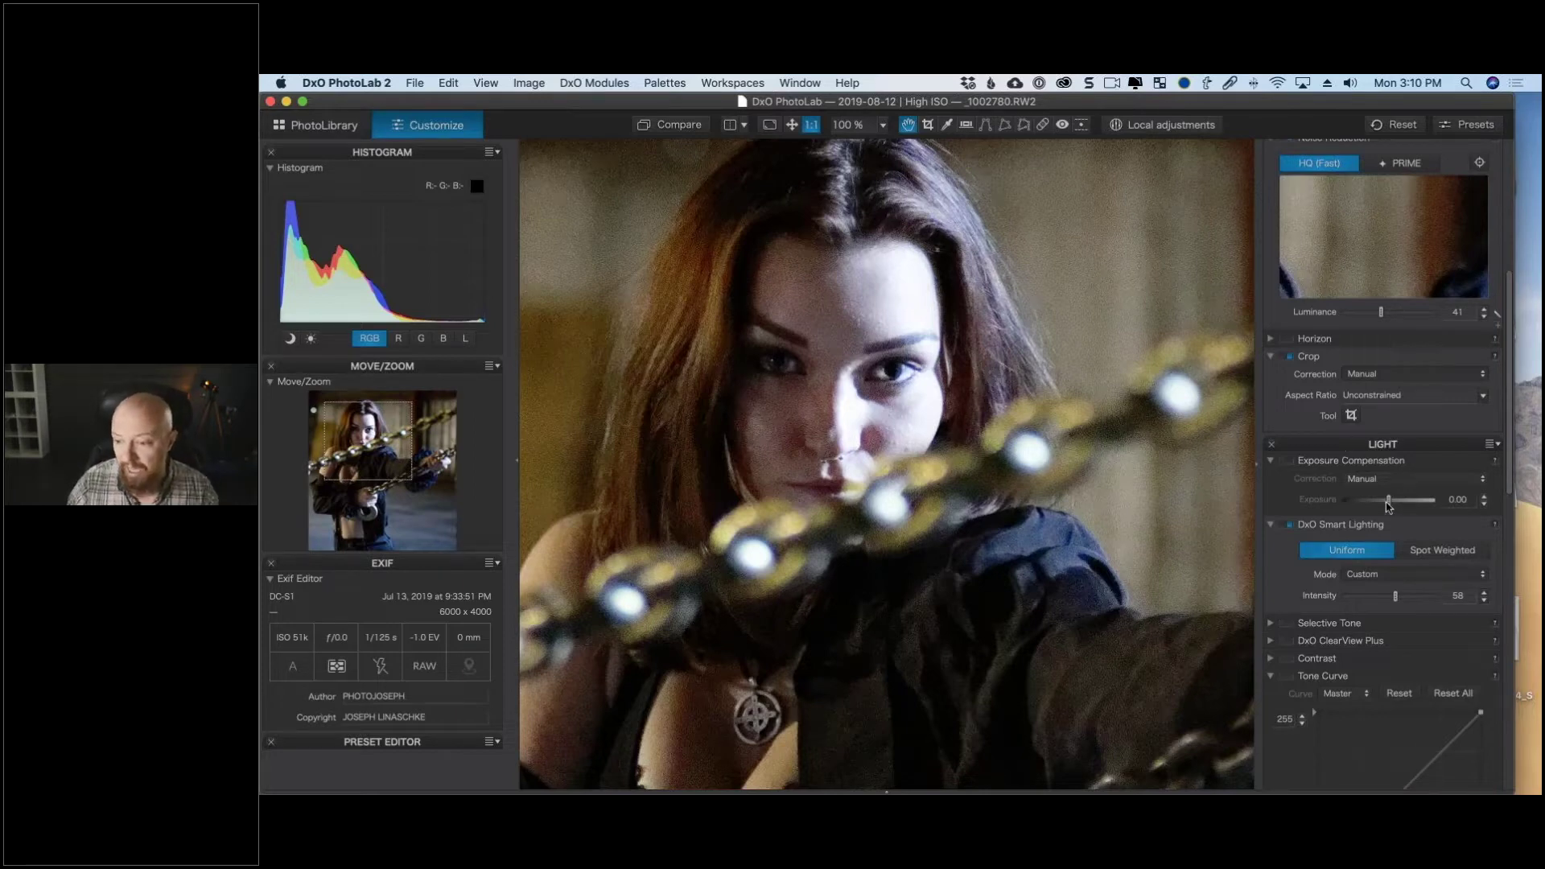
{"action": "left_click_drag", "start_coordinate": [1389, 500], "coordinate": [1350, 500]}
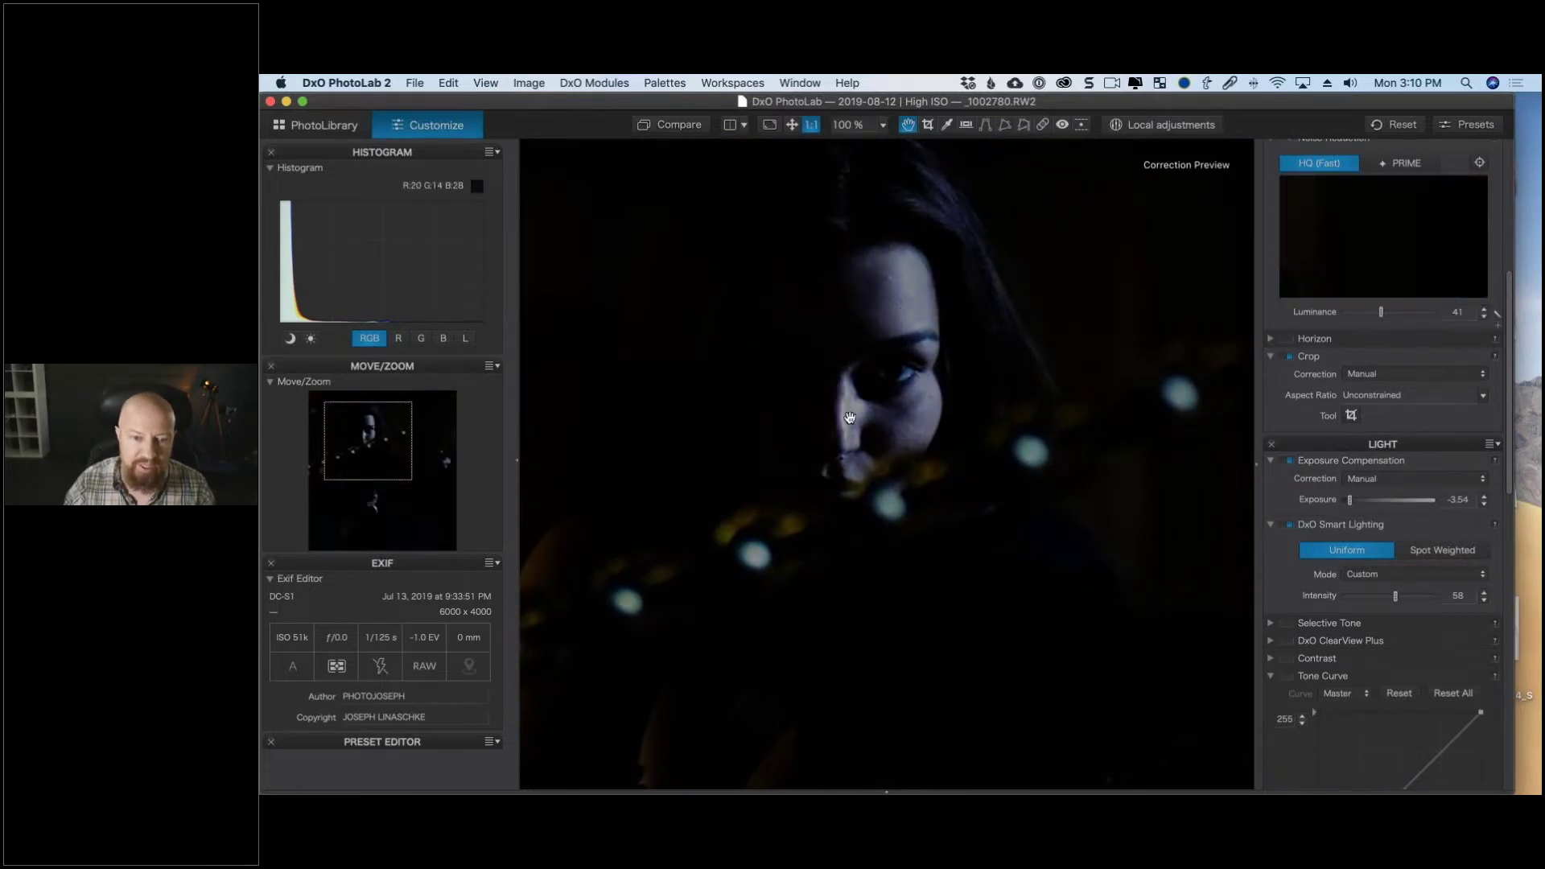
{"action": "double_click", "coordinate": [1350, 500]}
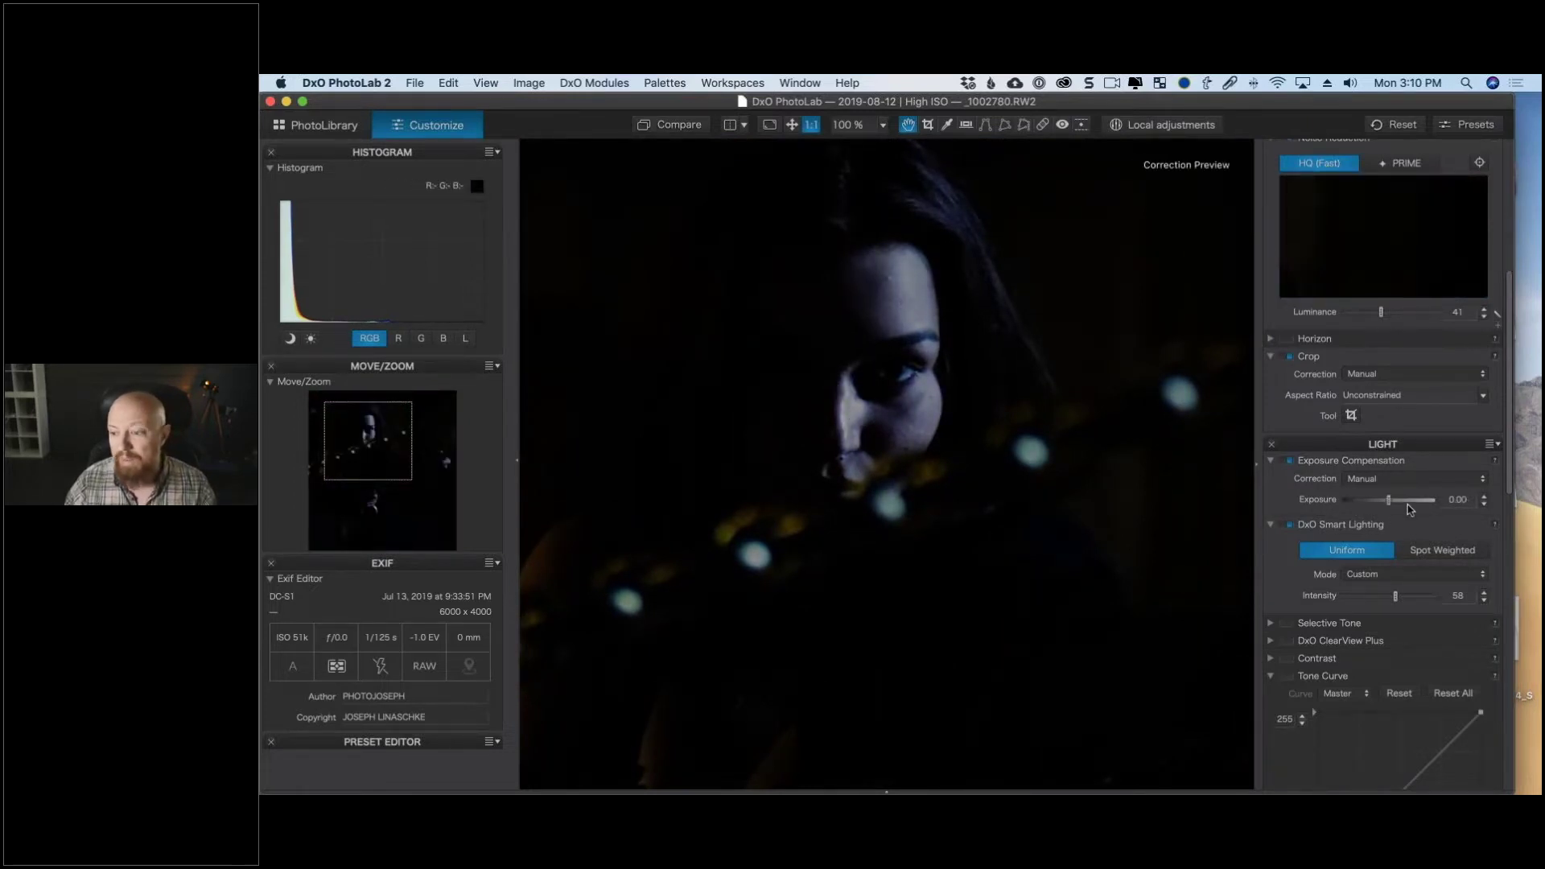
{"action": "left_click", "coordinate": [1271, 461]}
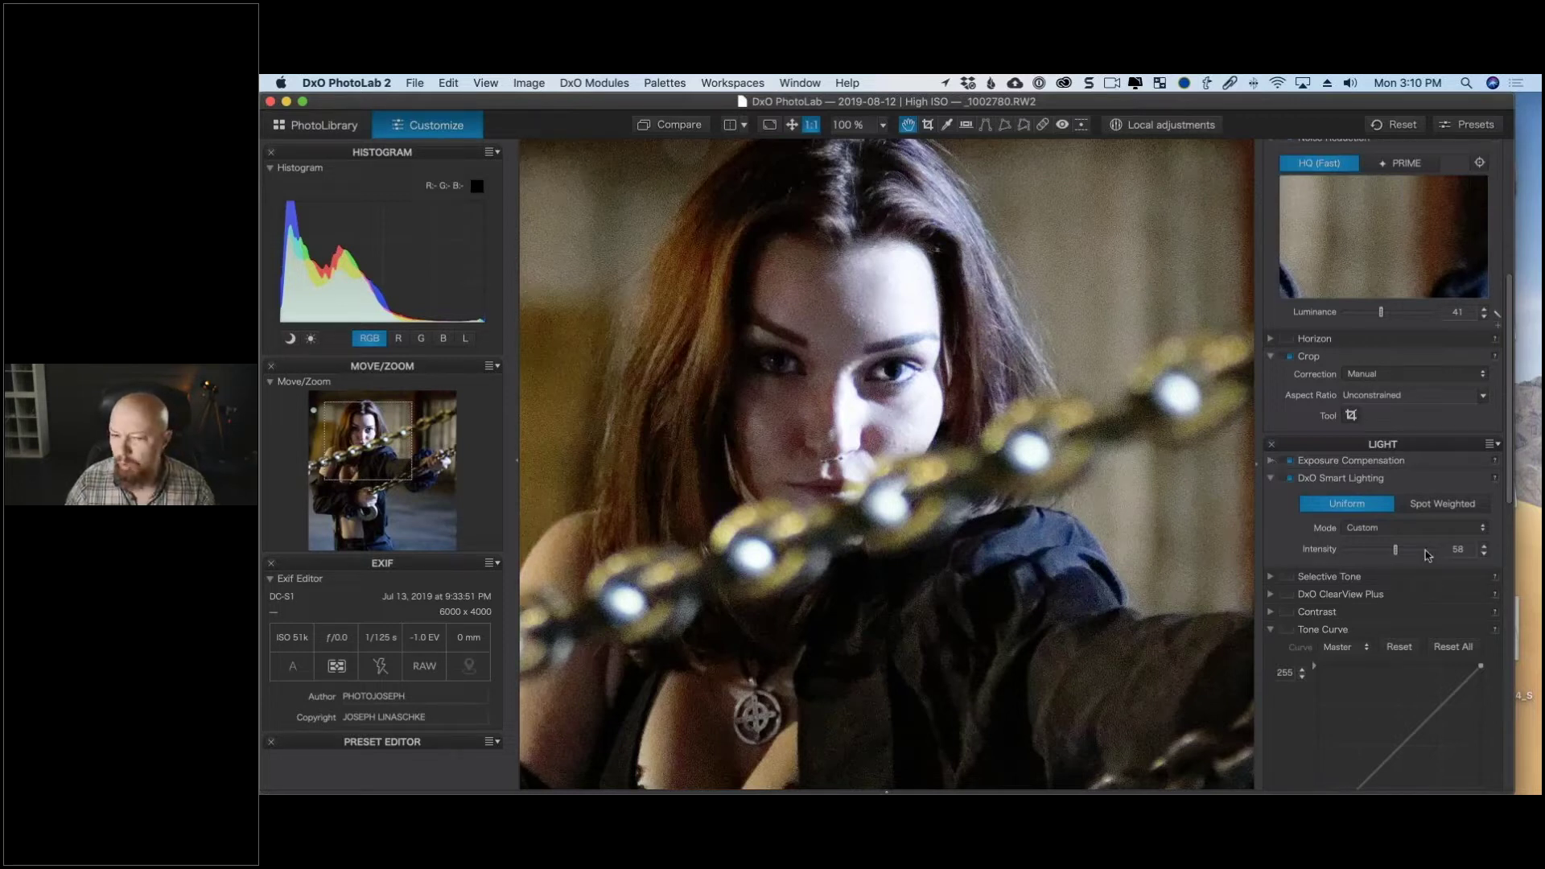
Fit the photo in view, lift its shadows slightly with a point low on the Tone Curve, and add a second point above it.
{"action": "scroll", "coordinate": [1275, 464], "scroll_direction": "down", "scroll_amount": 2}
{"action": "left_click", "coordinate": [792, 125]}
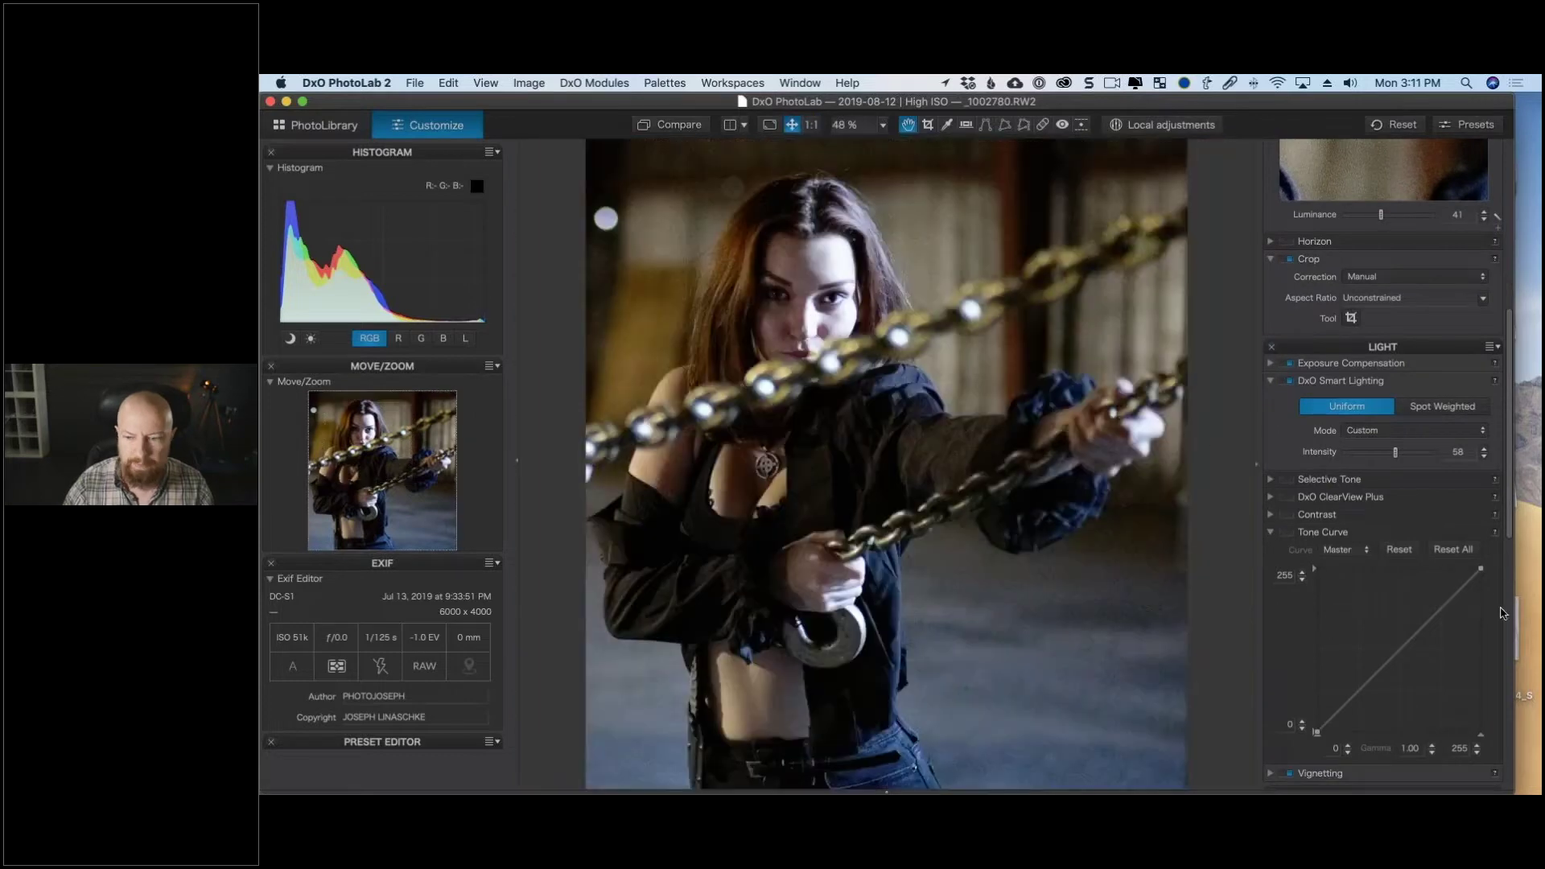
{"action": "left_click", "coordinate": [1340, 713]}
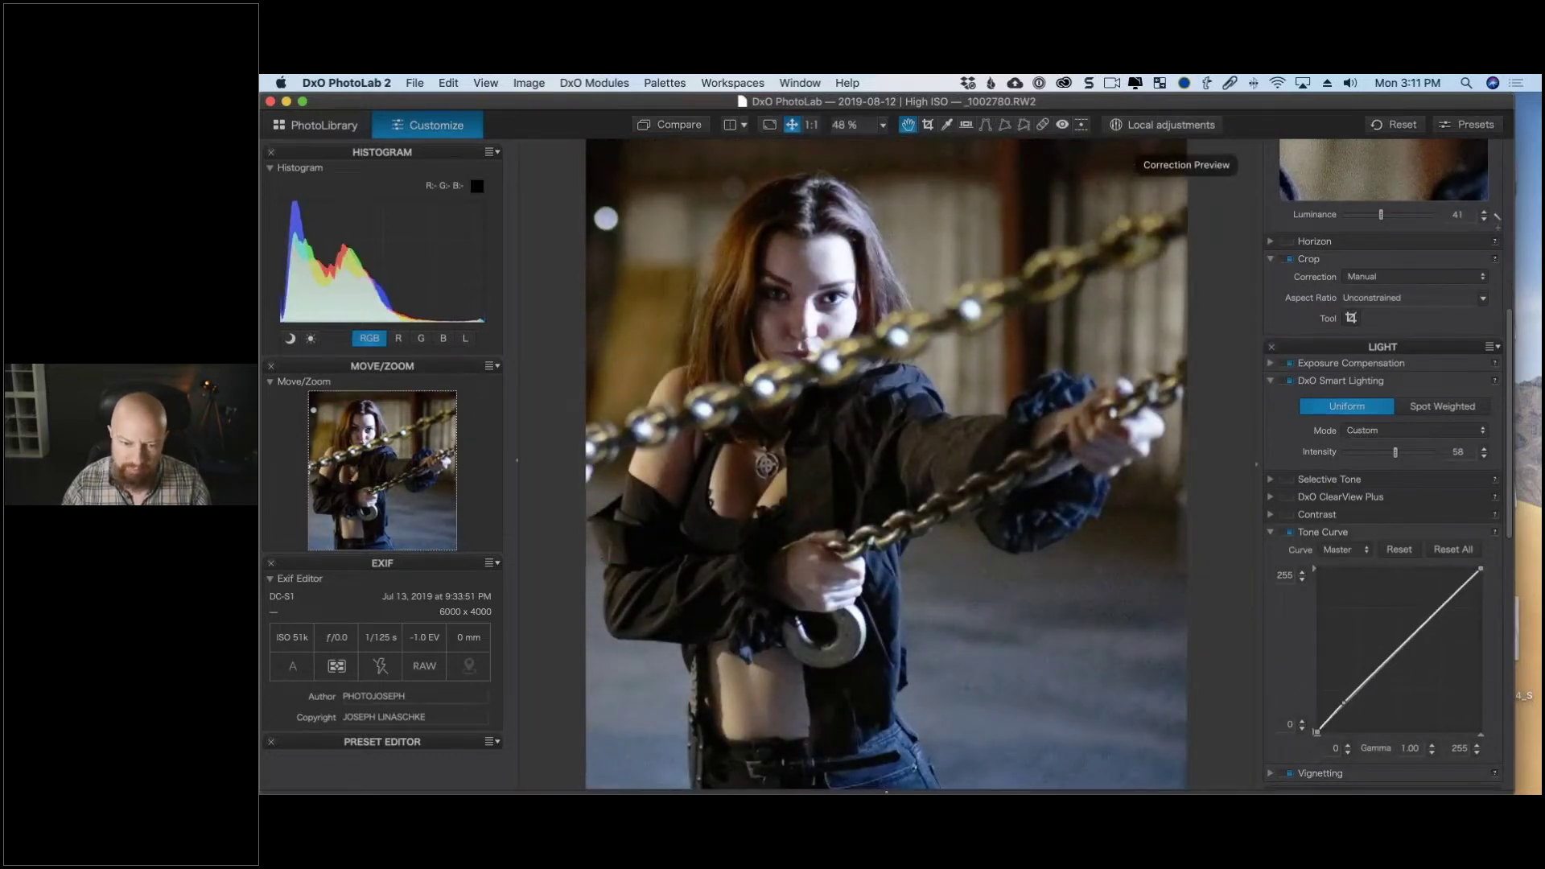
{"action": "left_click_drag", "start_coordinate": [1373, 674], "coordinate": [1374, 675]}
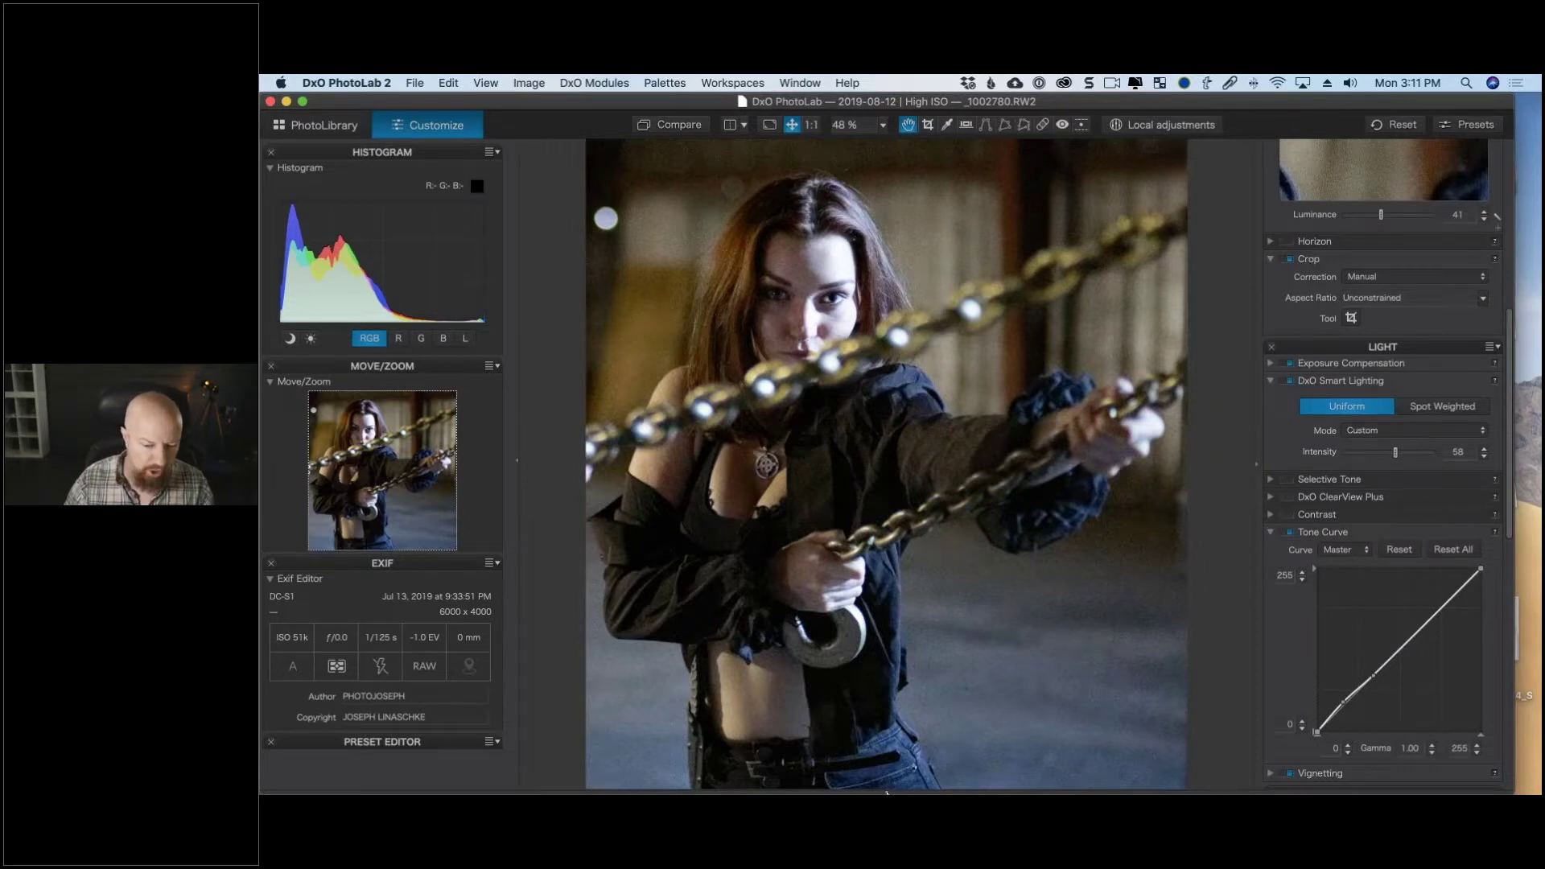
Show the image browser and send the photo to Silver Efex Pro 2 from the Nik Collection.
{"action": "left_click", "coordinate": [886, 792]}
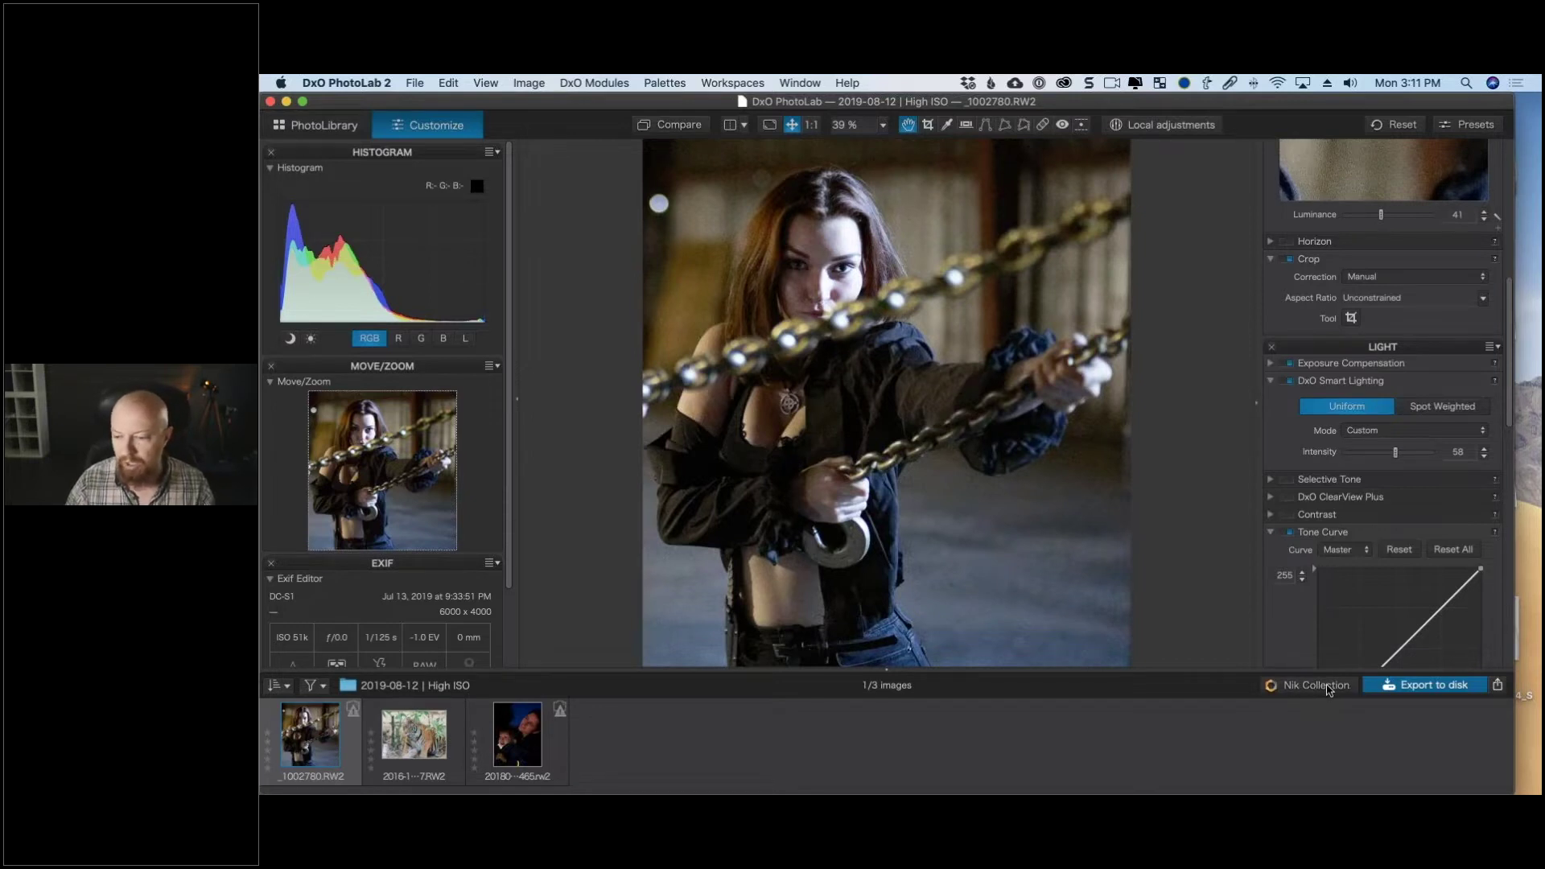
{"action": "left_click", "coordinate": [1328, 690]}
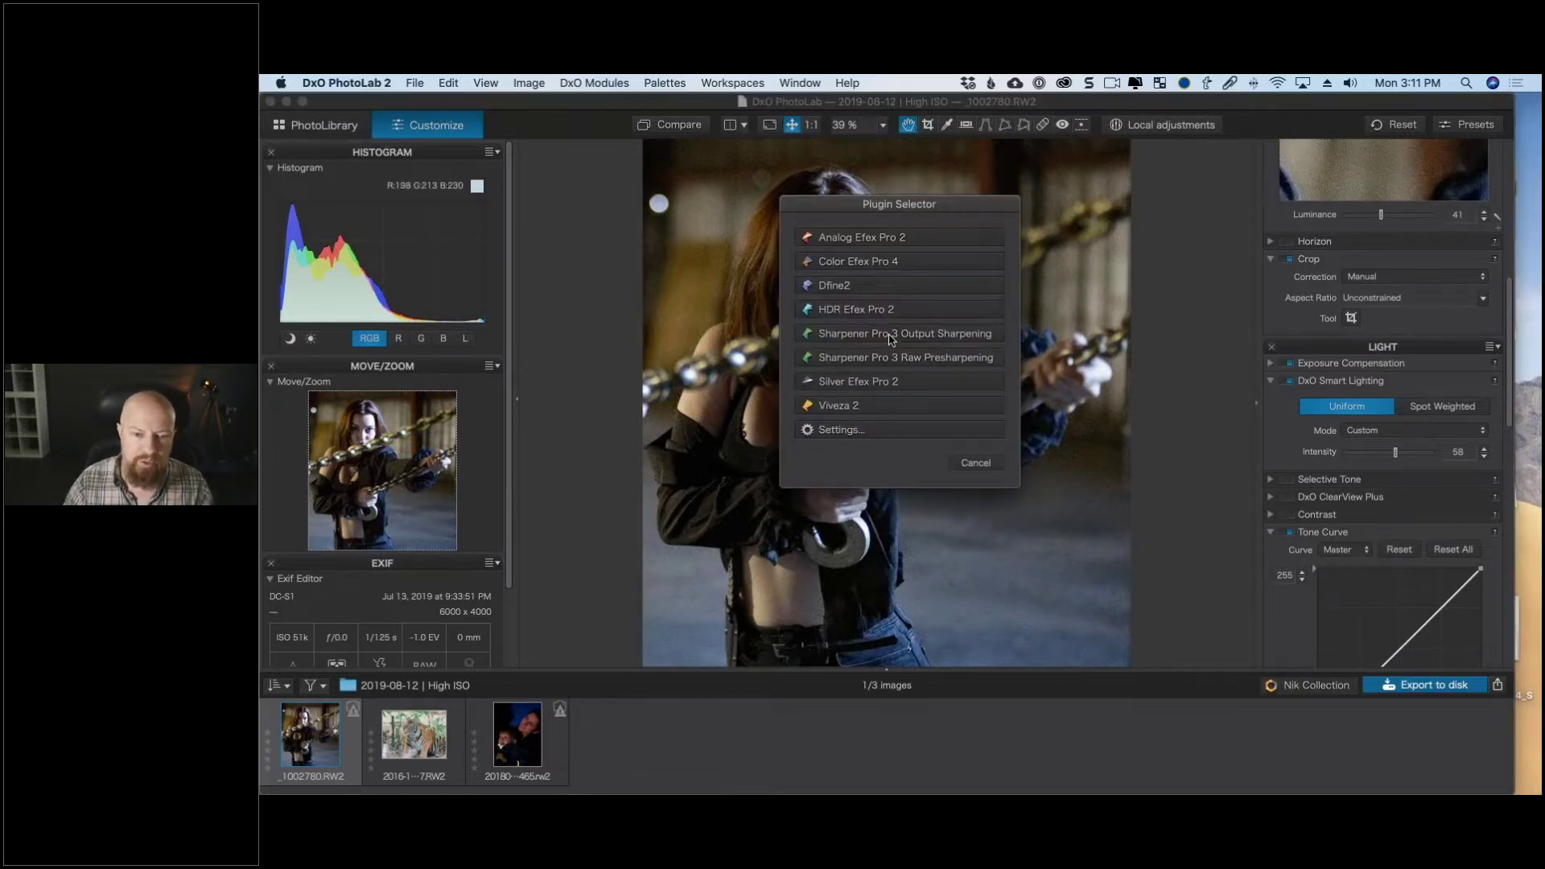
{"action": "left_click", "coordinate": [938, 382]}
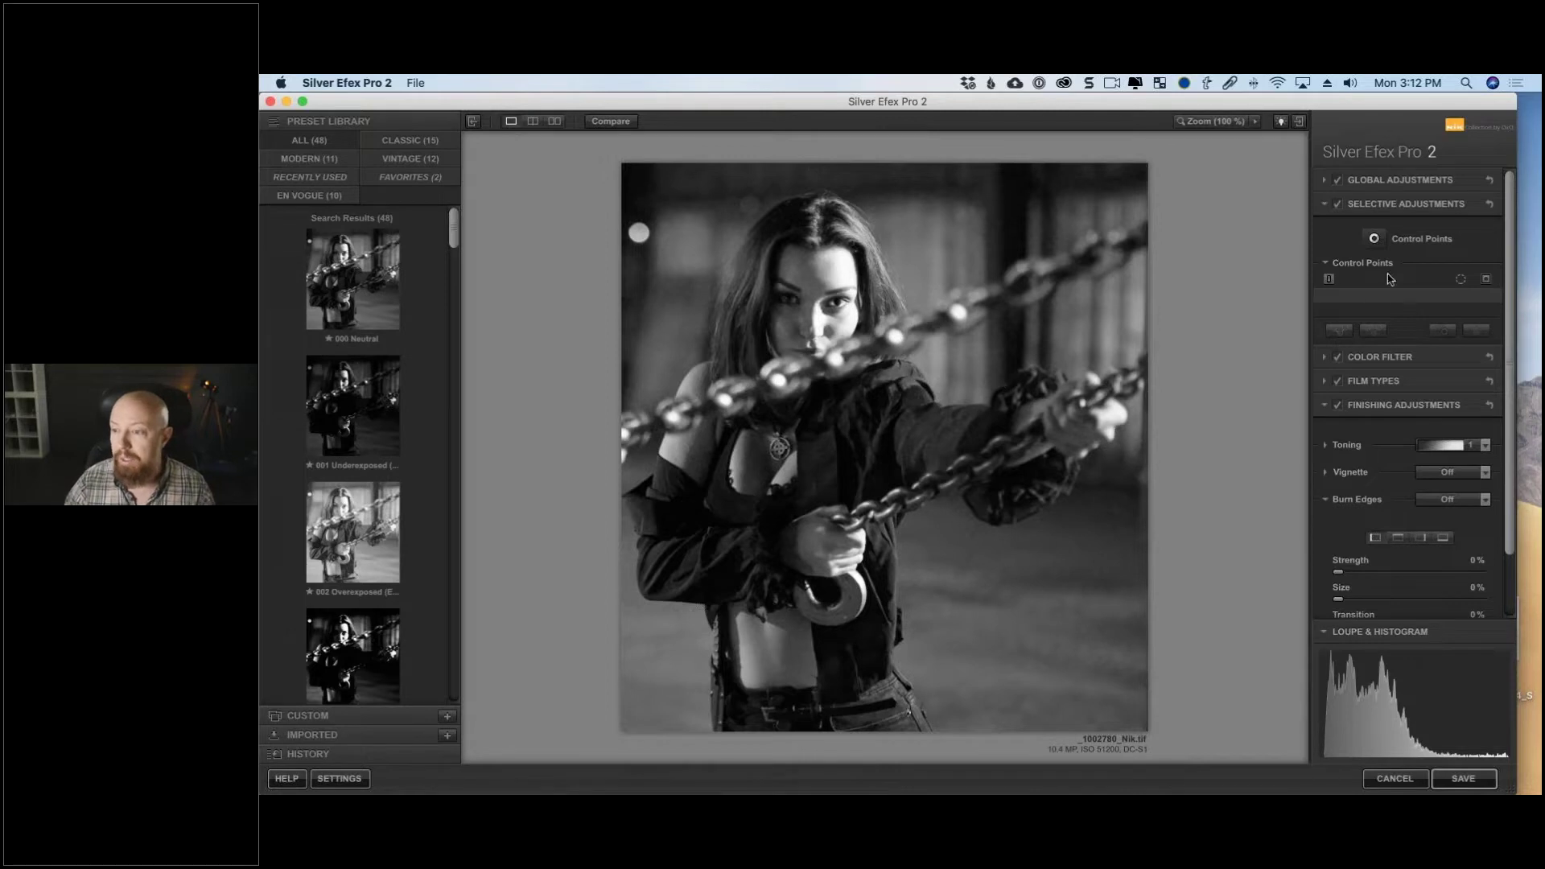
{"action": "left_click", "coordinate": [1540, 185]}
{"action": "key", "text": "super+Tab"}
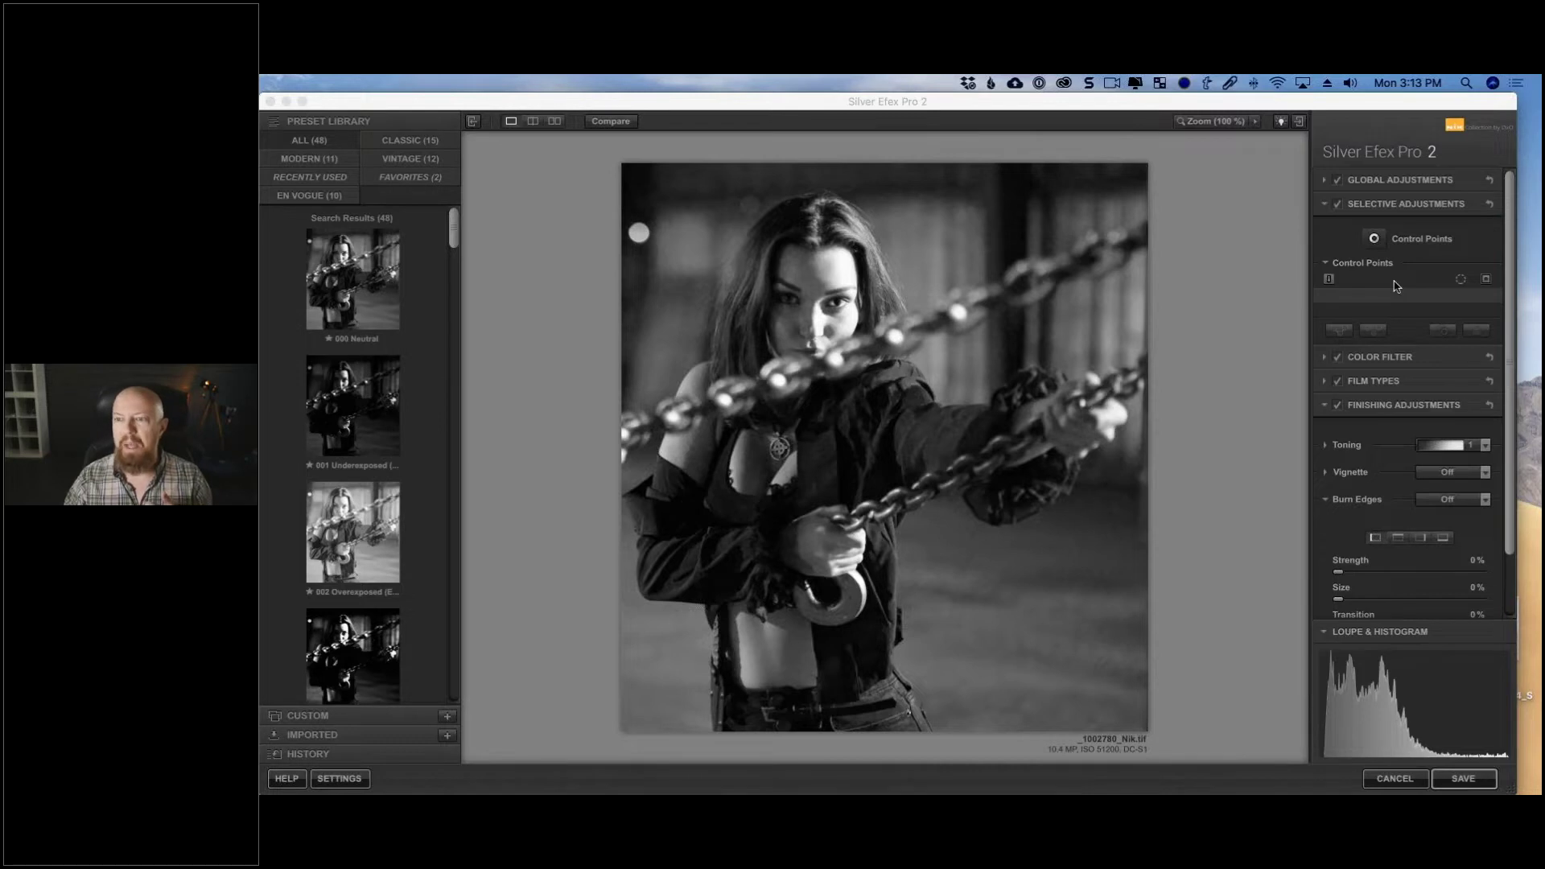
{"action": "left_click", "coordinate": [1262, 220]}
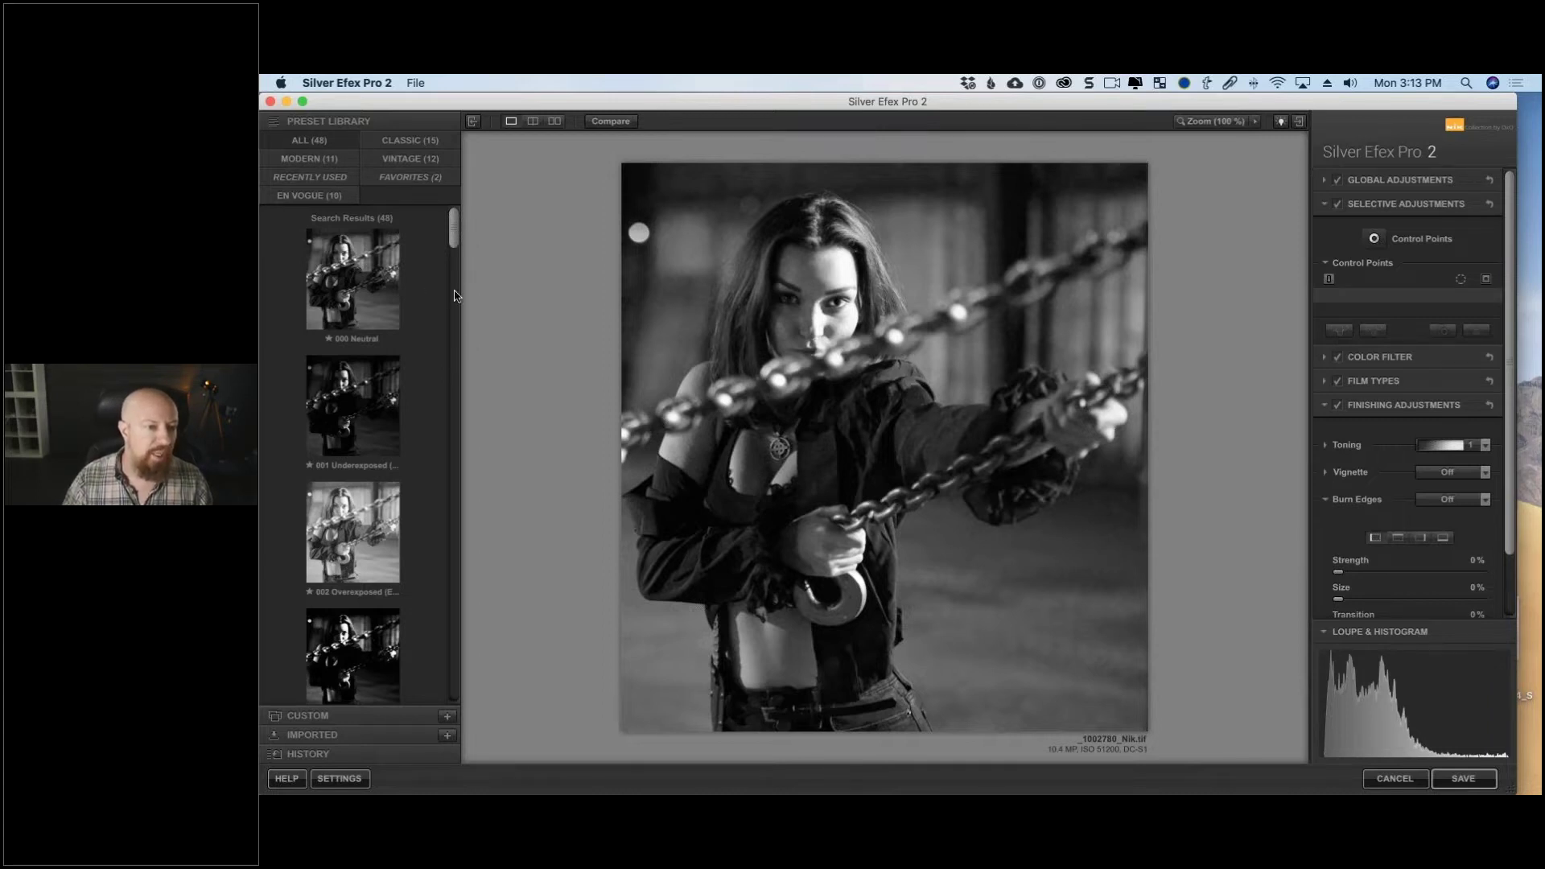
Browse the black-and-white preset library, including the Classic, Modern and En Vogue categories.
{"action": "scroll", "coordinate": [456, 296], "scroll_direction": "down", "scroll_amount": 10}
{"action": "scroll", "coordinate": [435, 242], "scroll_direction": "up", "scroll_amount": 10}
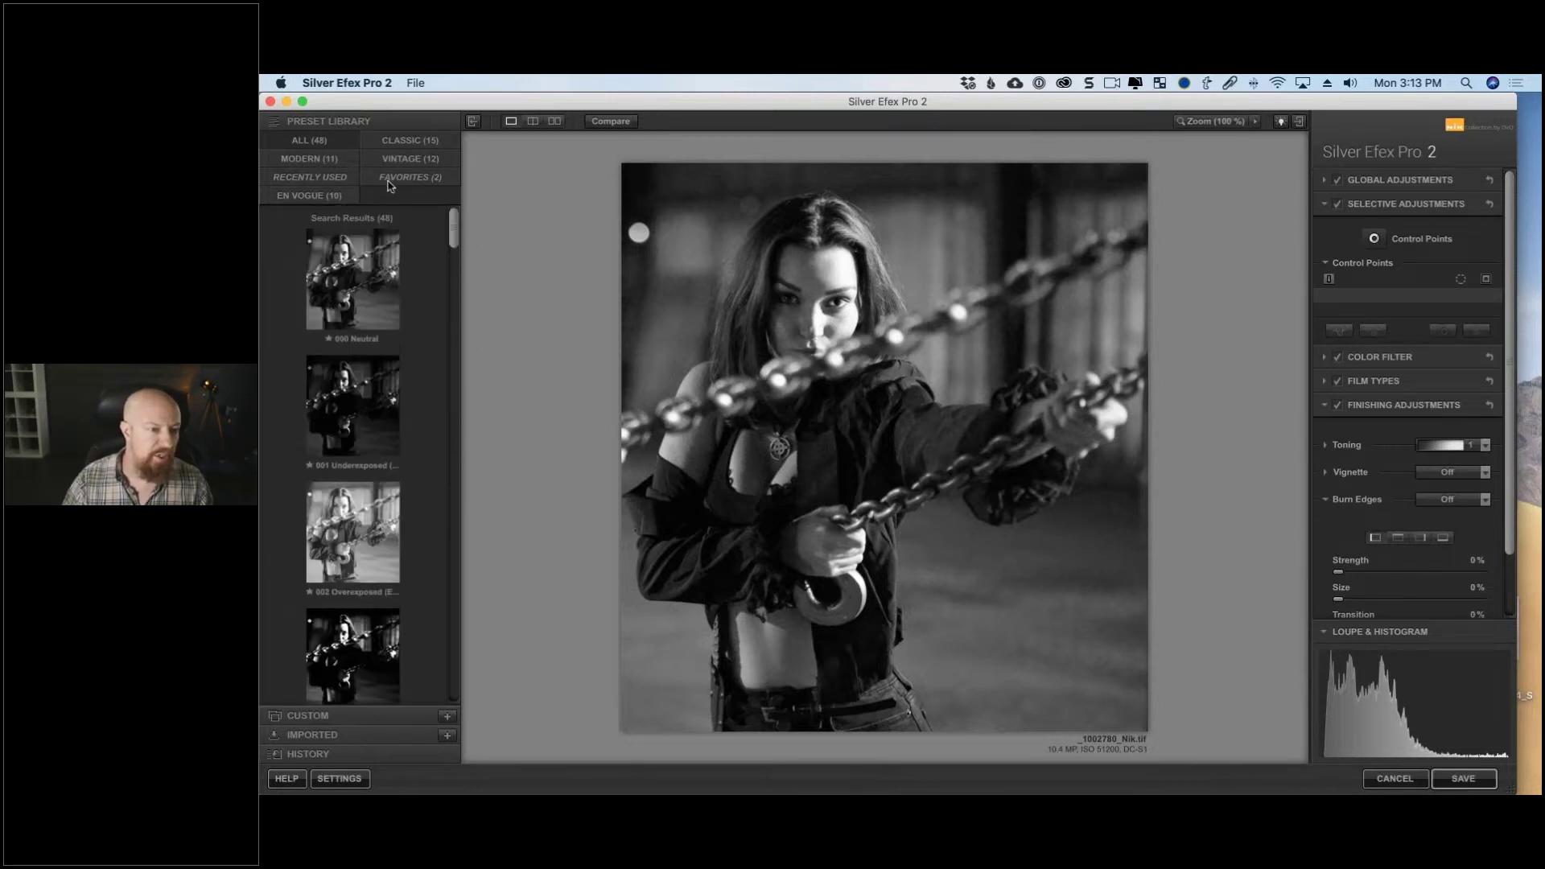
{"action": "left_click", "coordinate": [426, 147]}
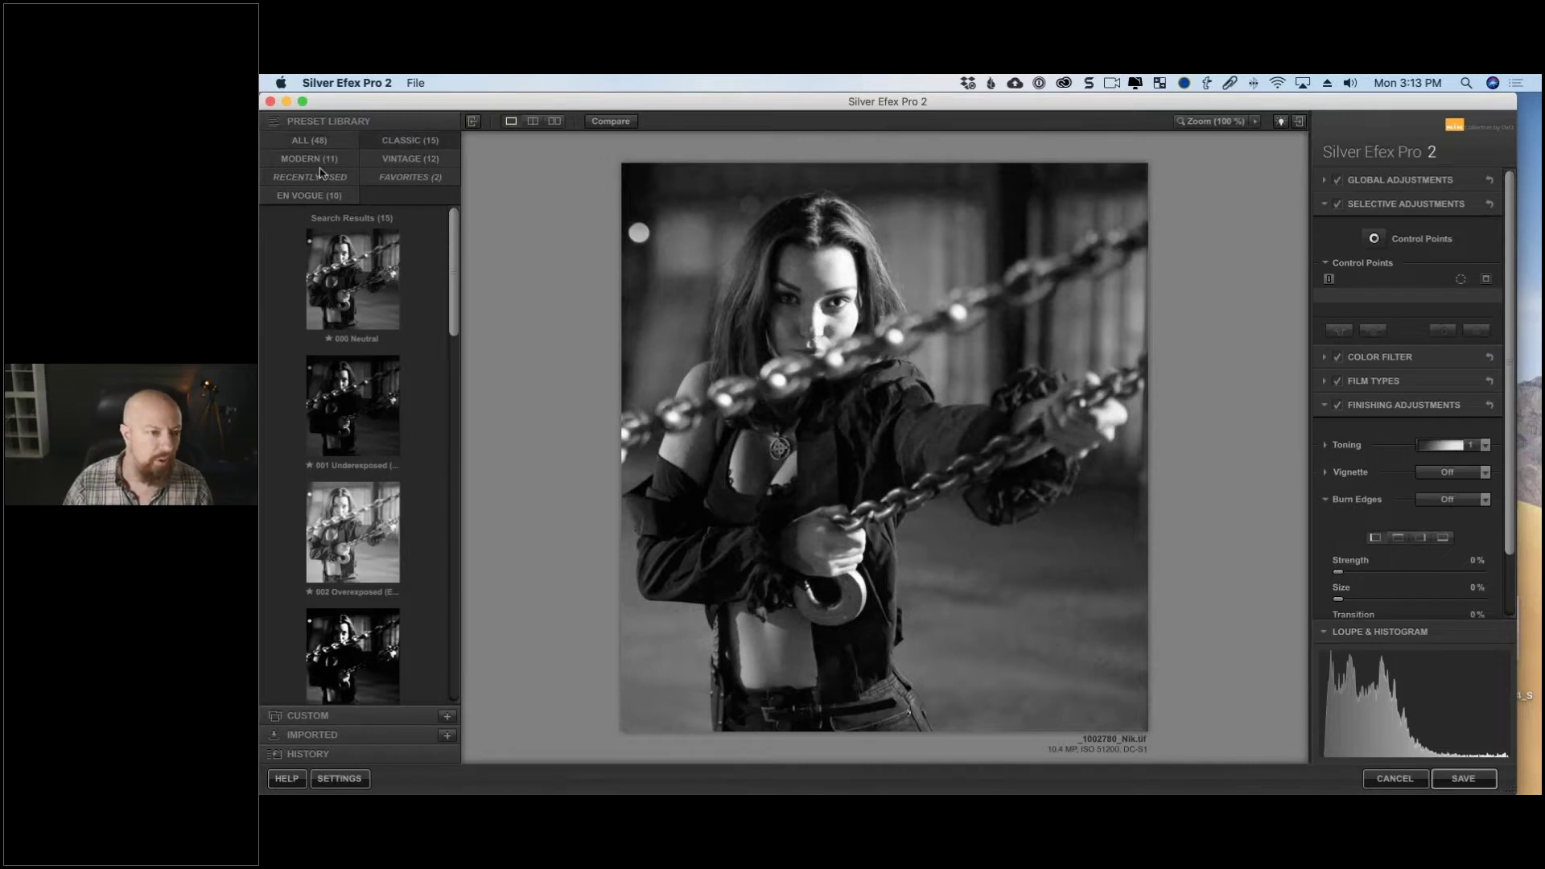
{"action": "left_click", "coordinate": [333, 161]}
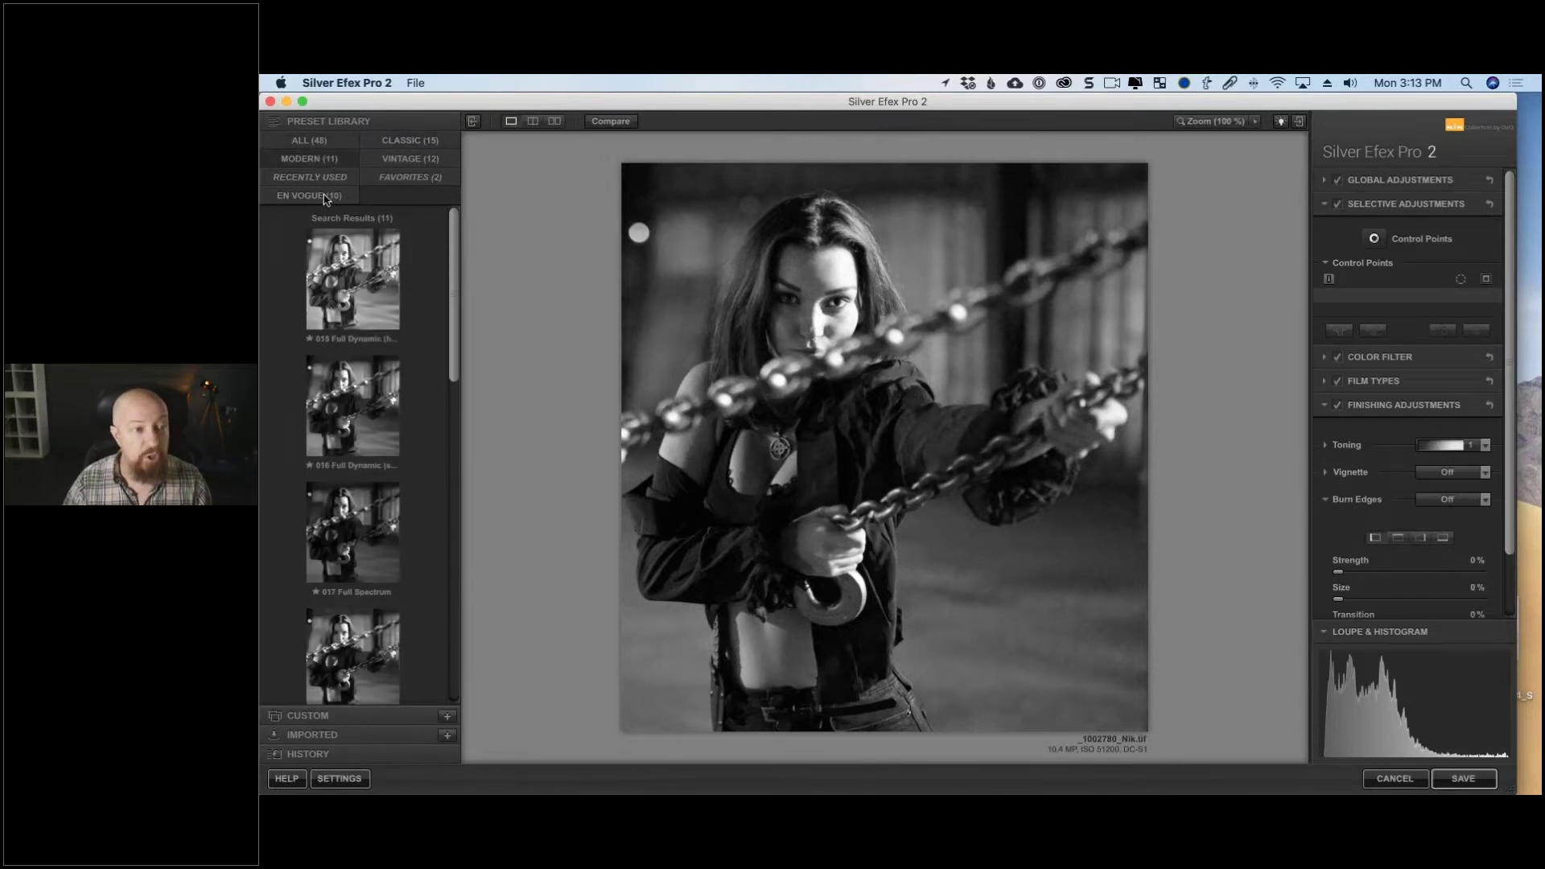
{"action": "left_click", "coordinate": [327, 198]}
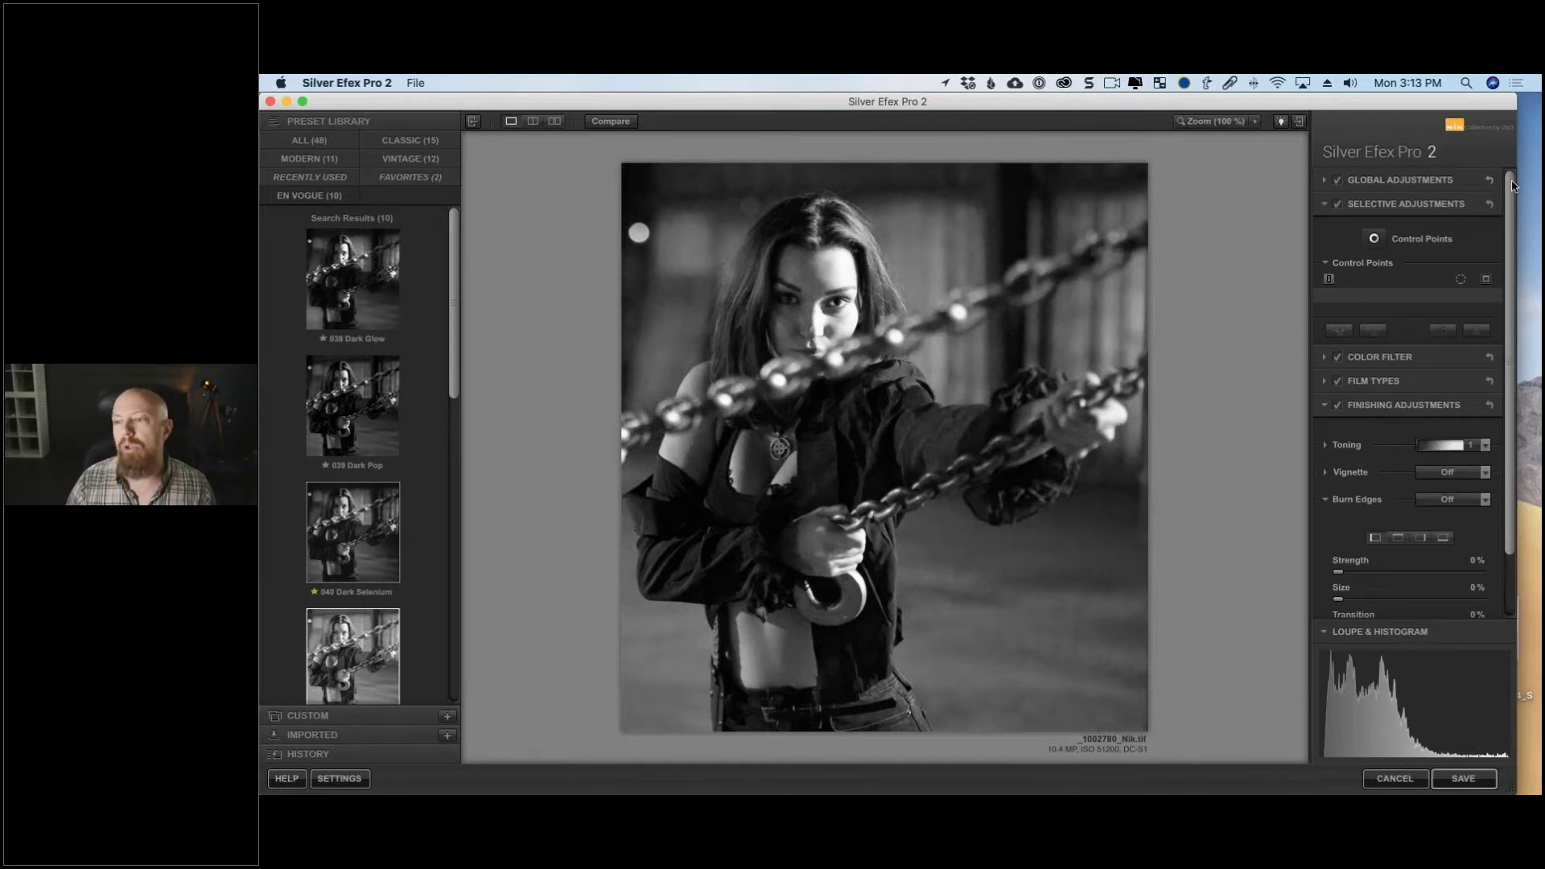
Examine the Global Adjustments, Film Types and Finishing Adjustments settings, and collapse all adjustment sections.
{"action": "left_click", "coordinate": [1326, 181]}
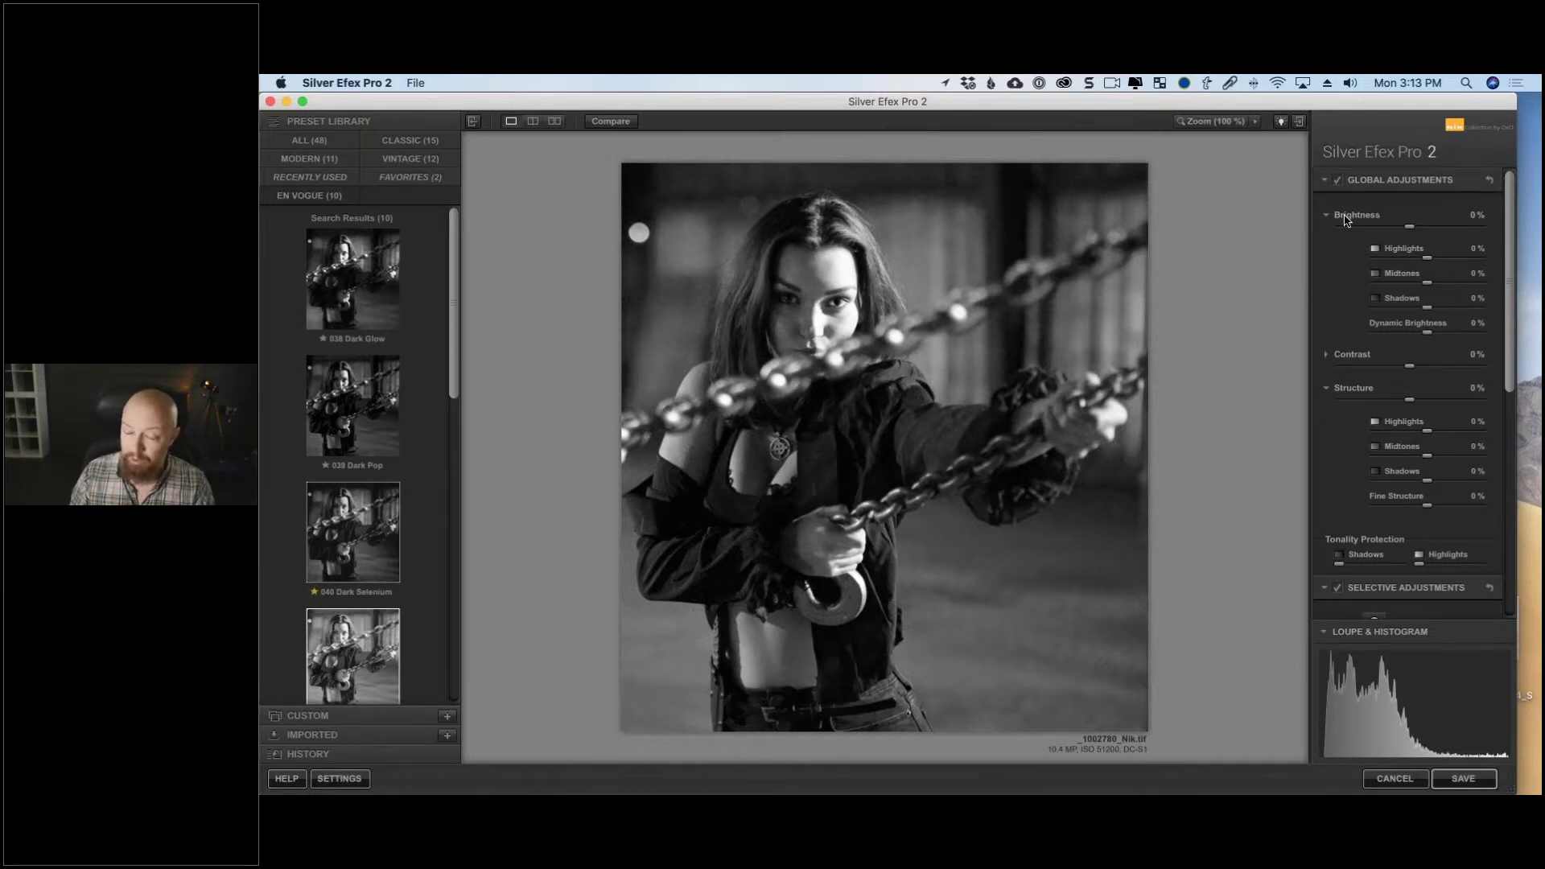
{"action": "left_click", "coordinate": [1324, 180]}
{"action": "left_click", "coordinate": [1324, 204]}
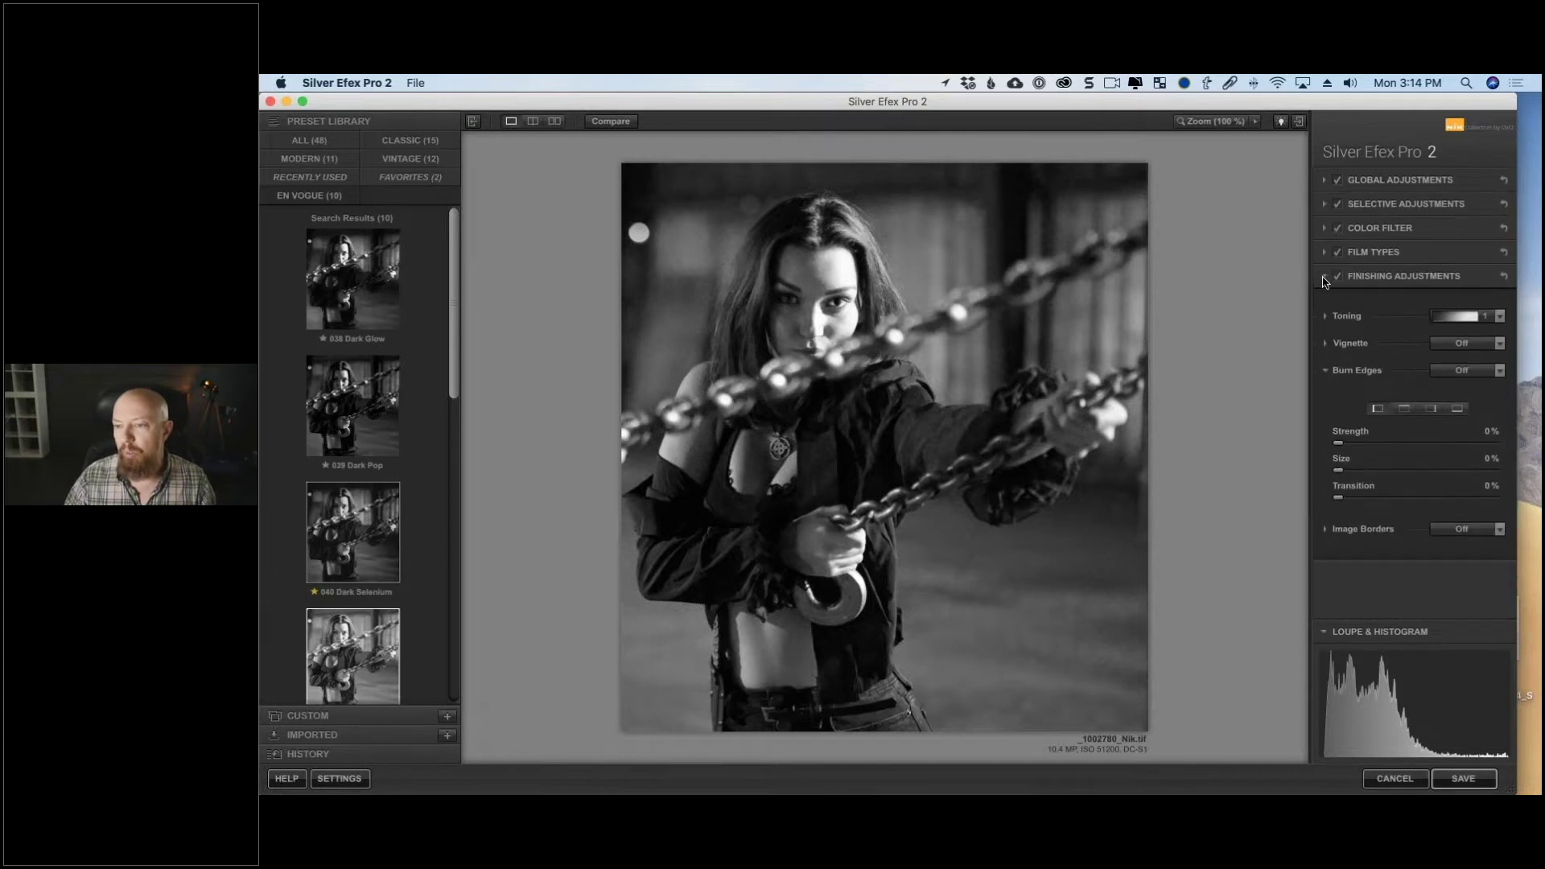
{"action": "left_click", "coordinate": [1324, 278]}
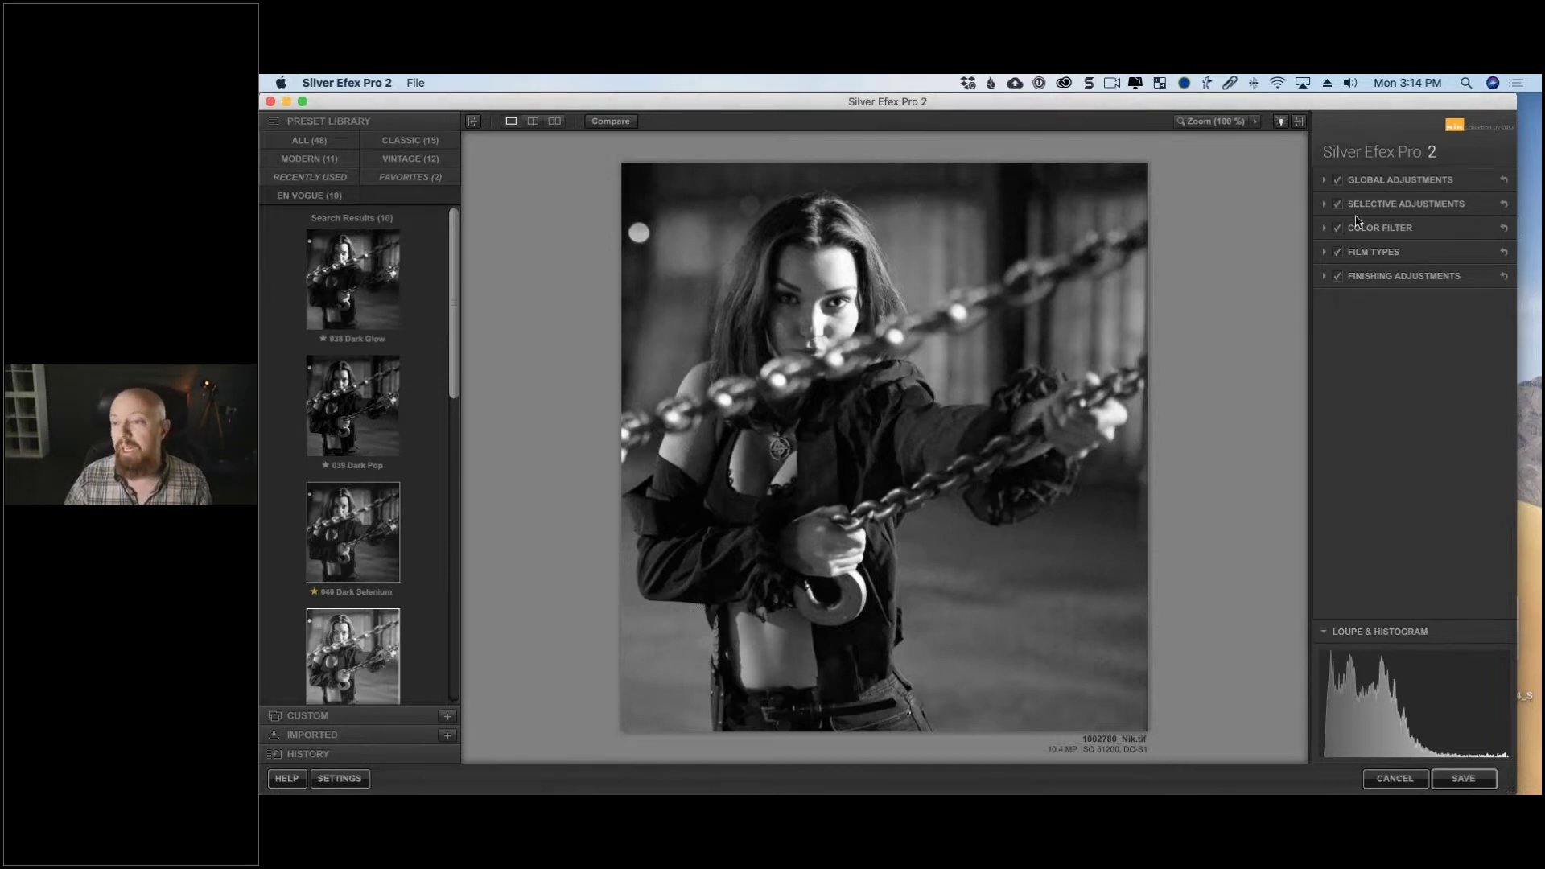
{"action": "left_click", "coordinate": [1326, 281]}
{"action": "left_click", "coordinate": [1325, 252]}
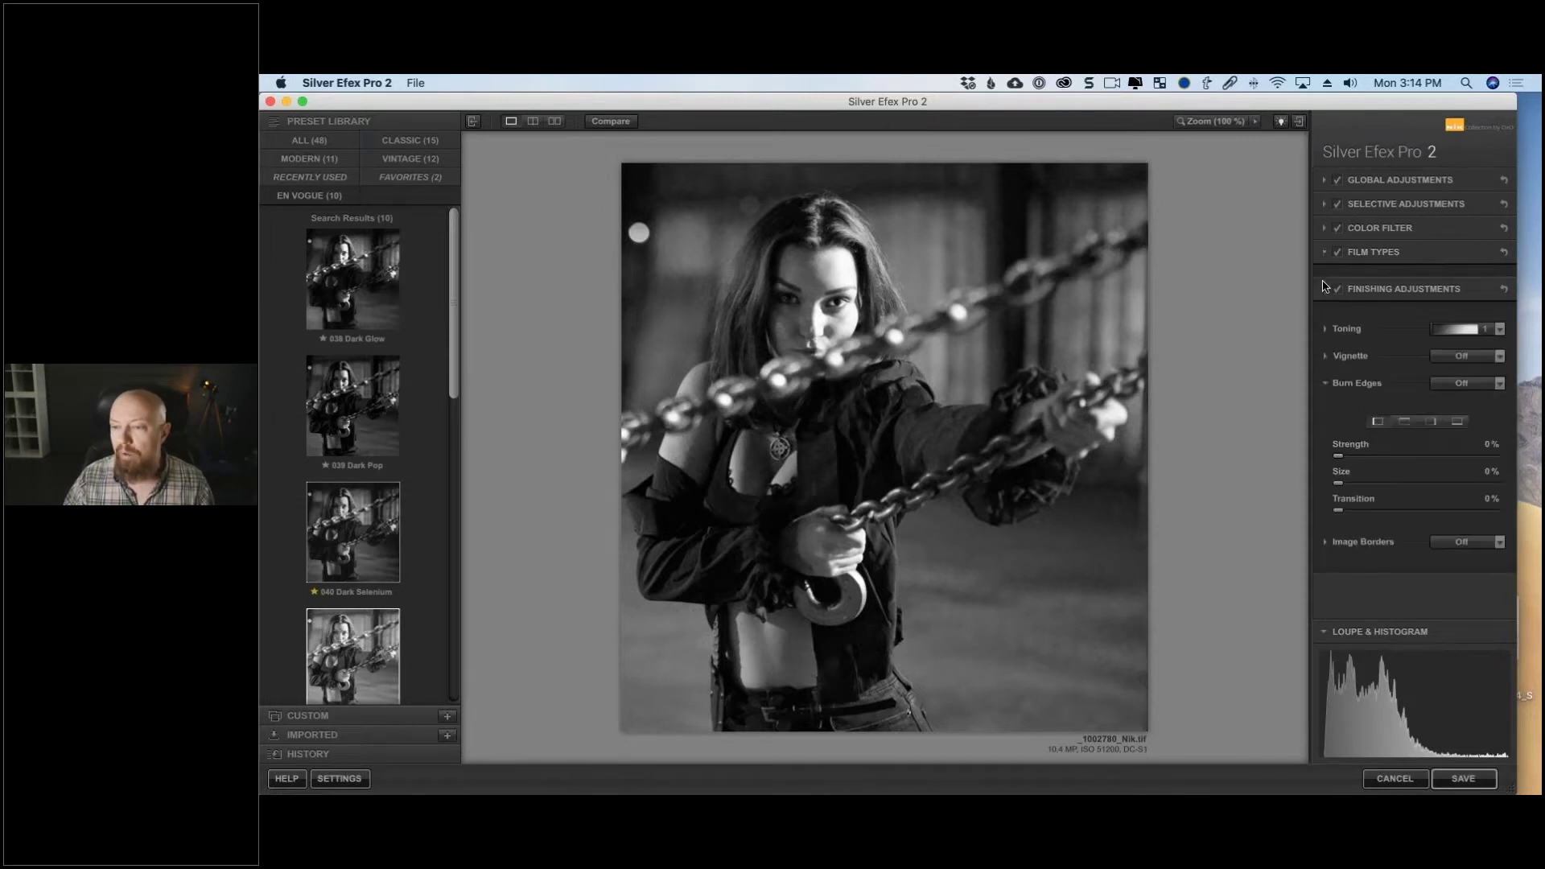
{"action": "scroll", "coordinate": [1381, 372], "scroll_direction": "down", "scroll_amount": 5}
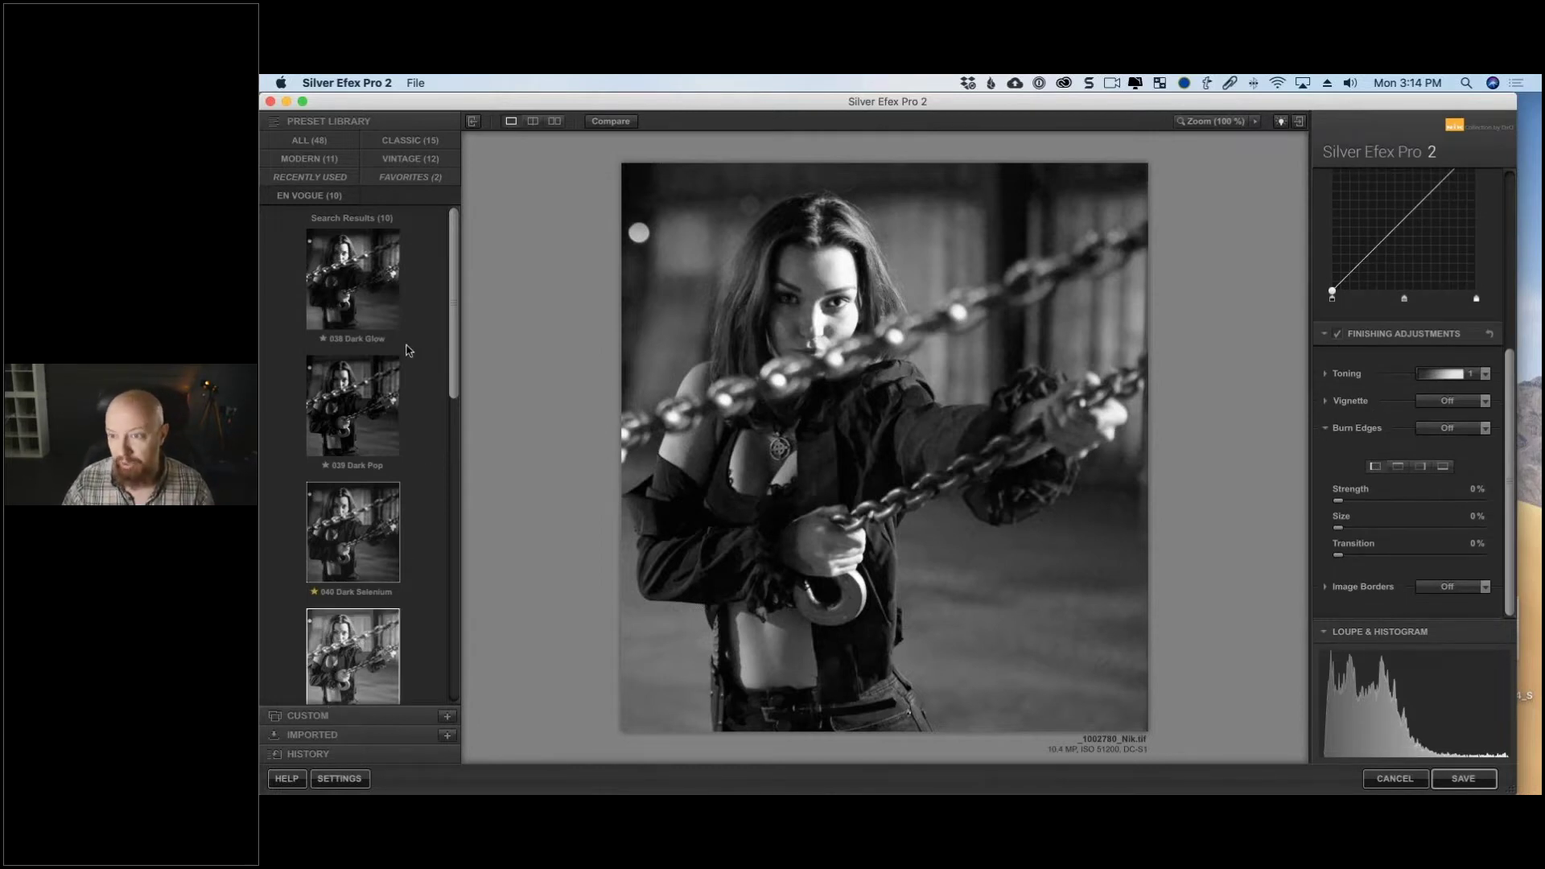
{"action": "scroll", "coordinate": [1440, 293], "scroll_direction": "up", "scroll_amount": 10}
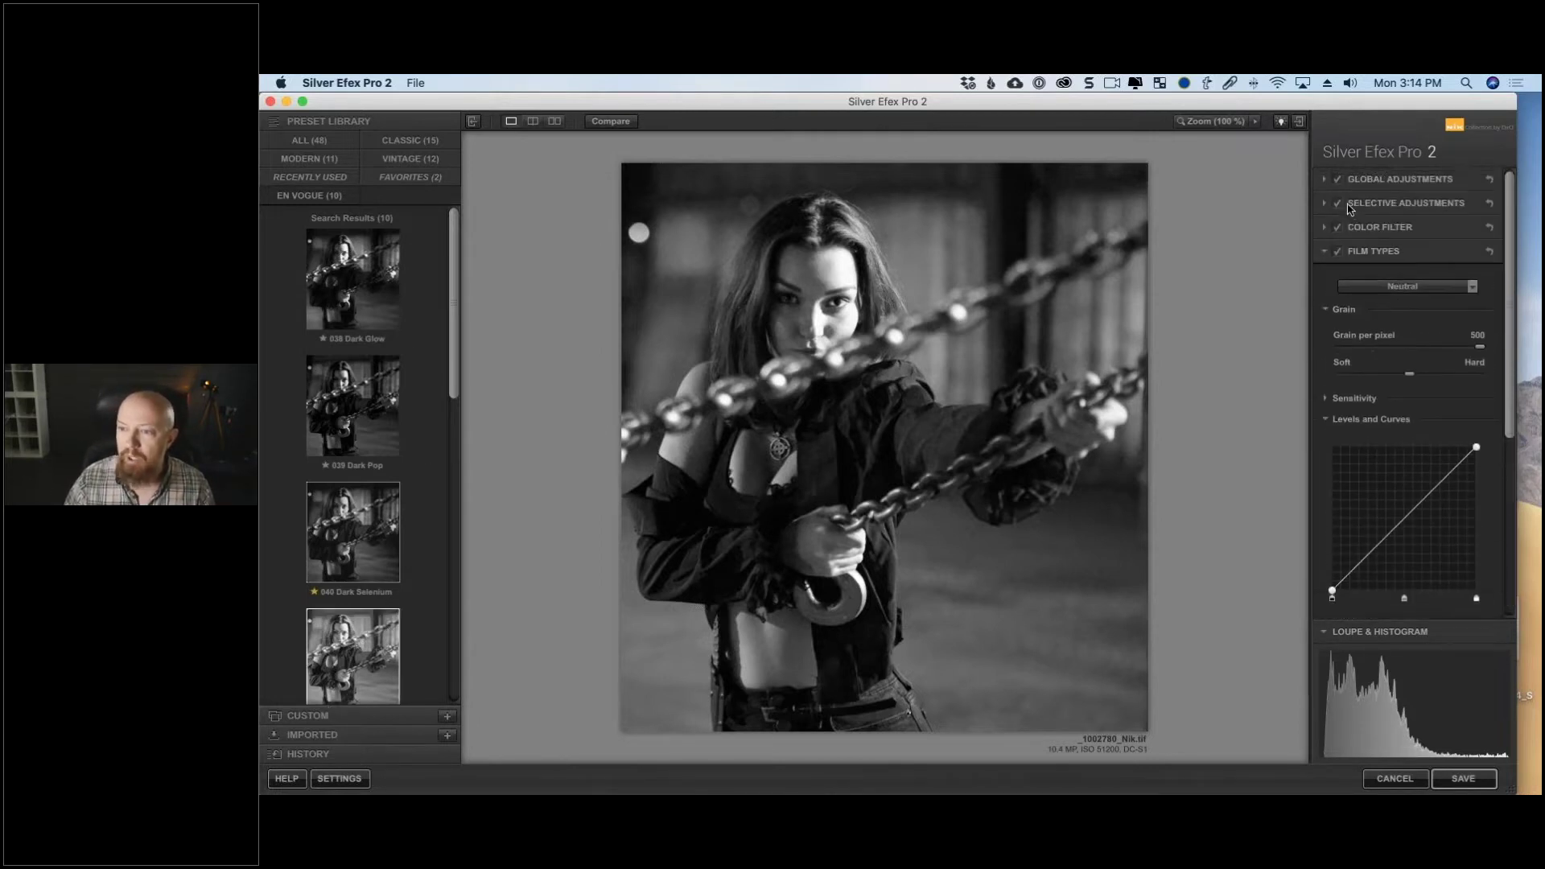
{"action": "left_click", "coordinate": [1324, 294]}
{"action": "left_click", "coordinate": [1325, 276]}
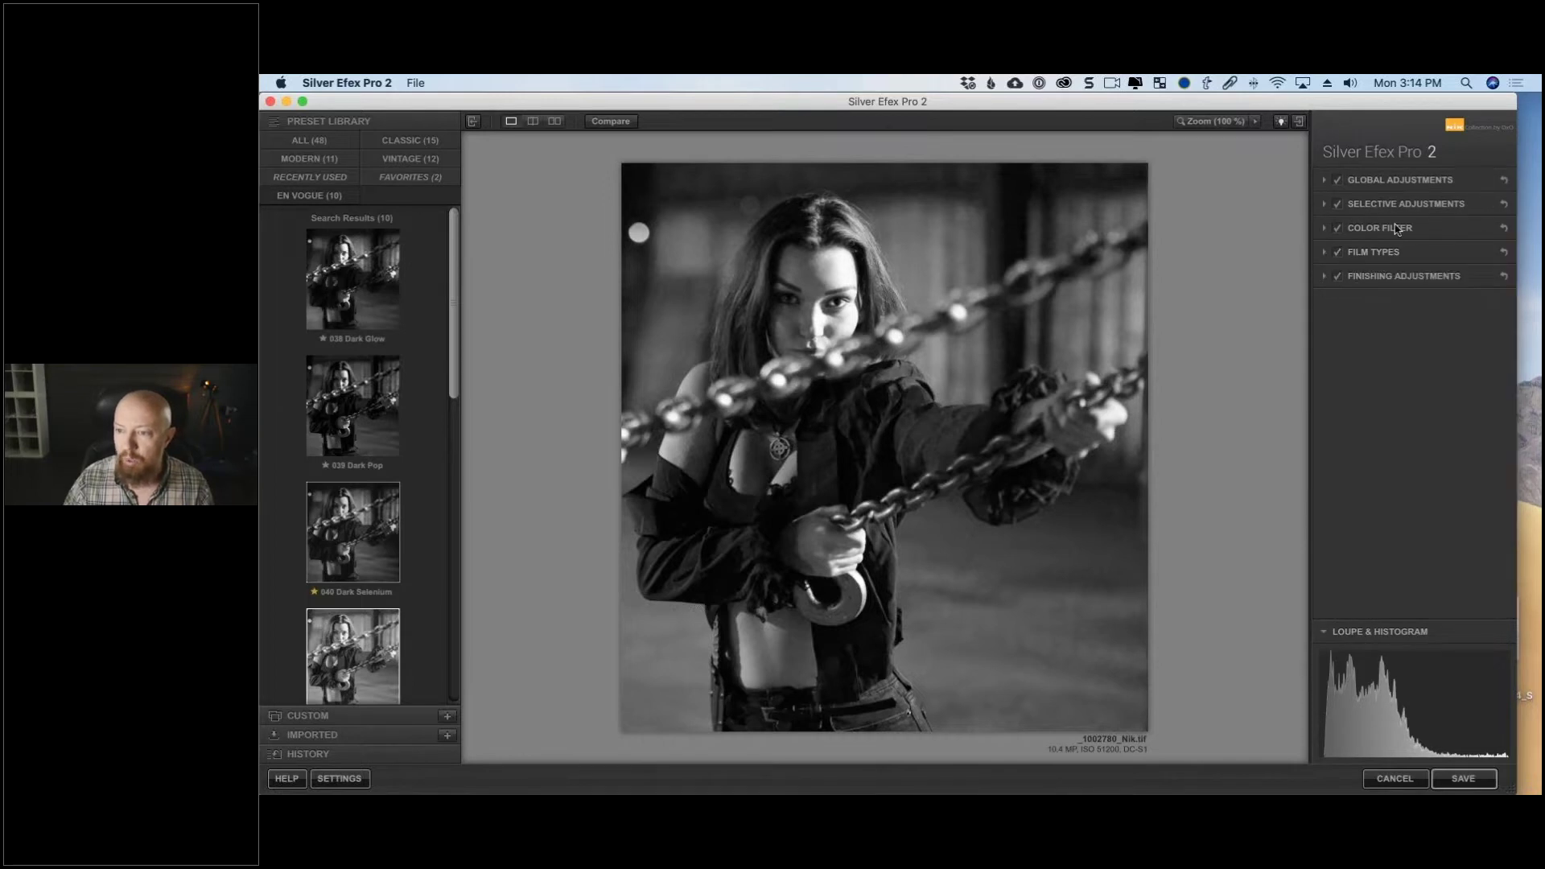
Review the Global Adjustments, Selective Adjustments and Color Filter sections one by one, collapsing each after viewing.
{"action": "left_click", "coordinate": [1325, 182]}
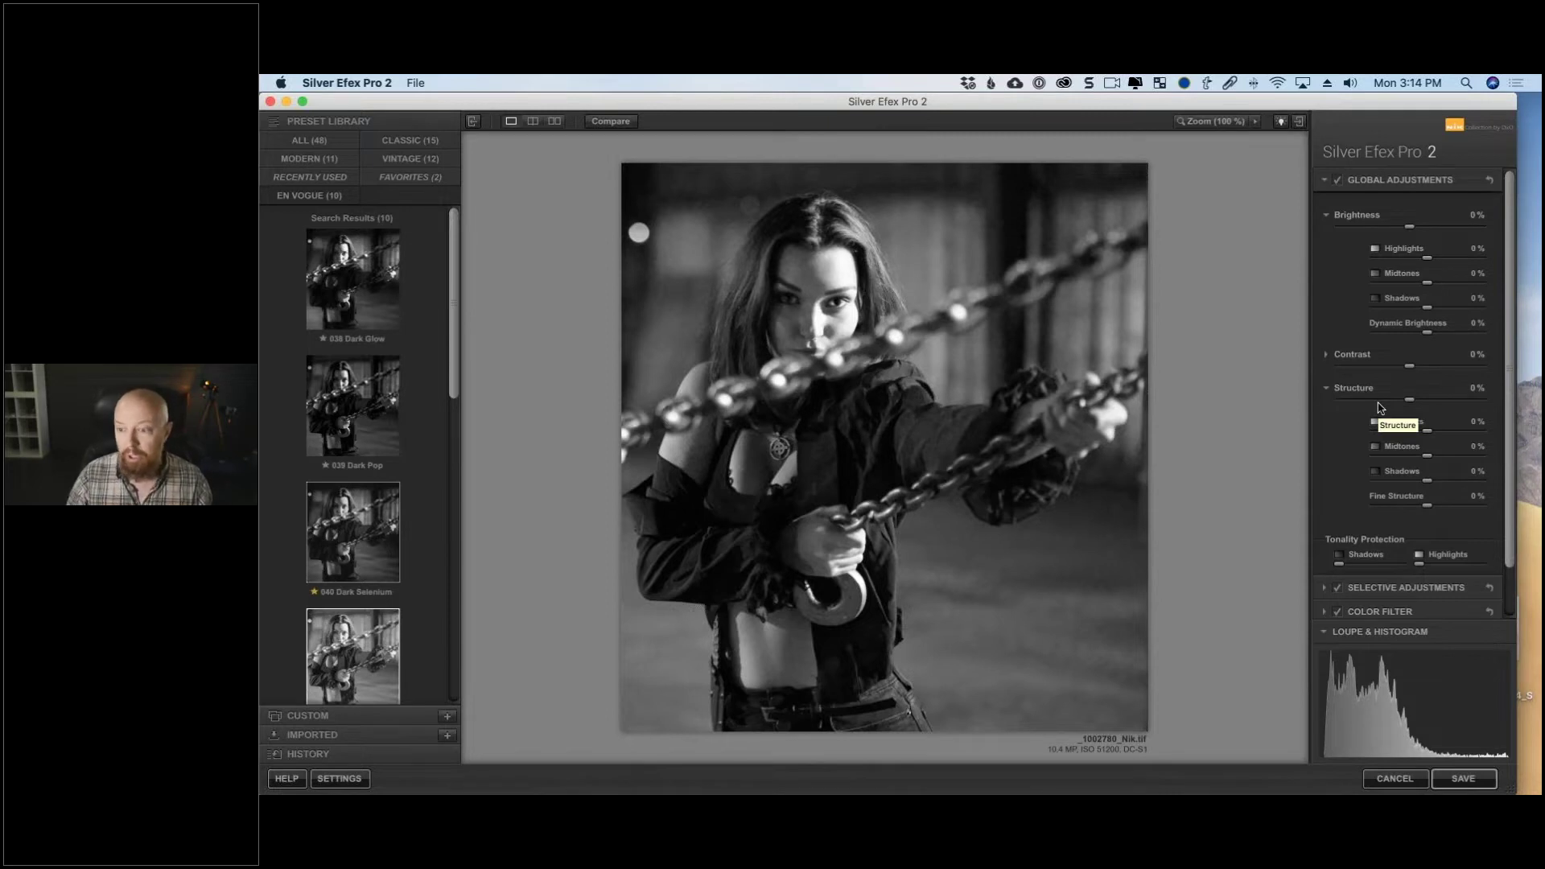
{"action": "left_click", "coordinate": [1324, 181]}
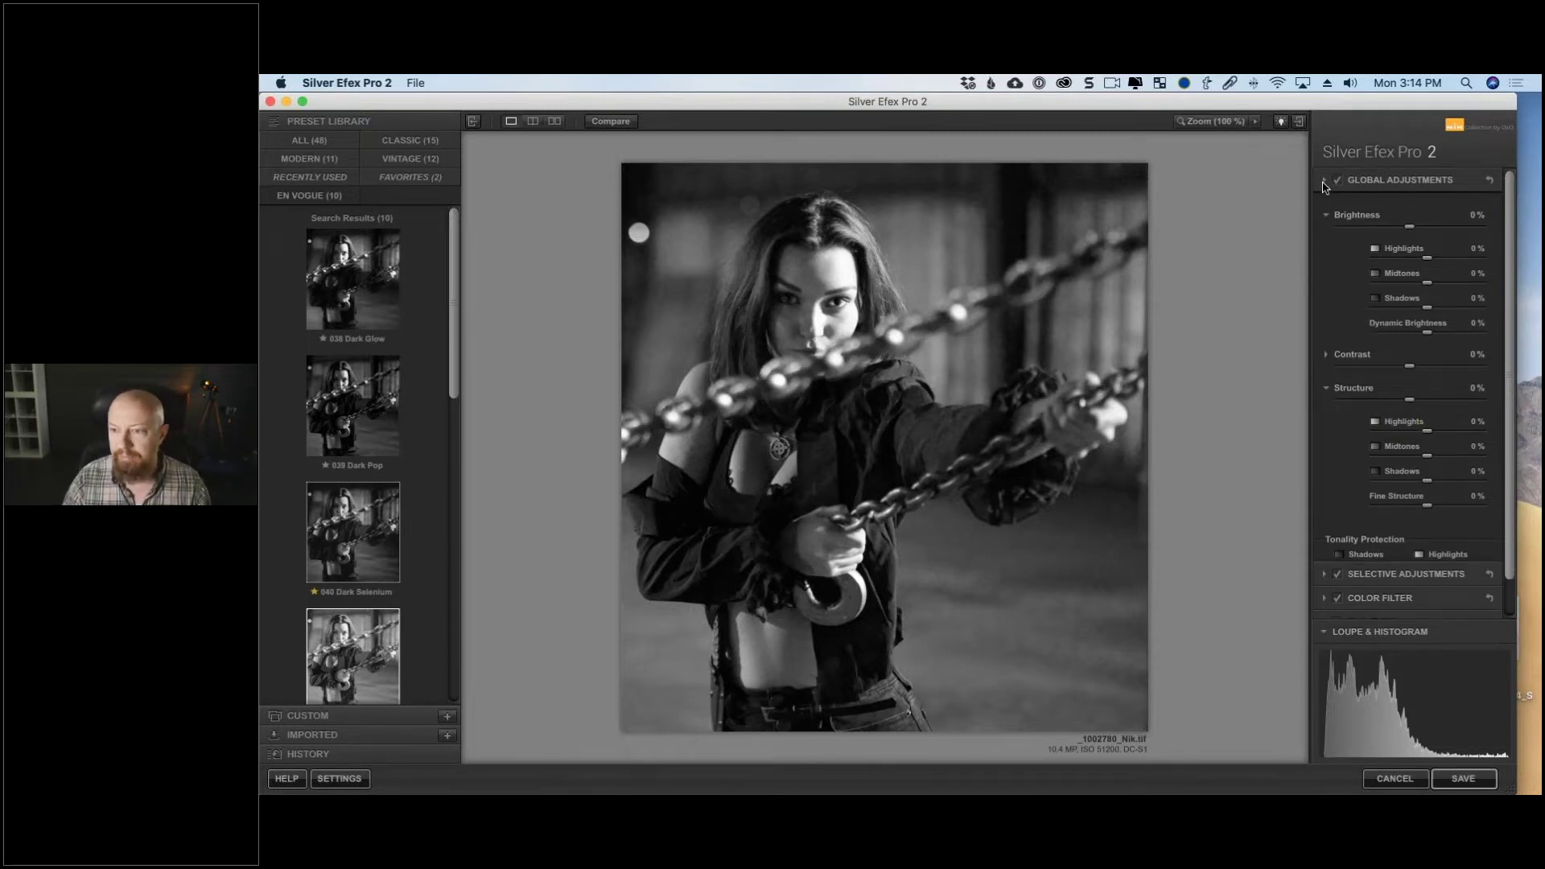
{"action": "left_click", "coordinate": [1326, 205]}
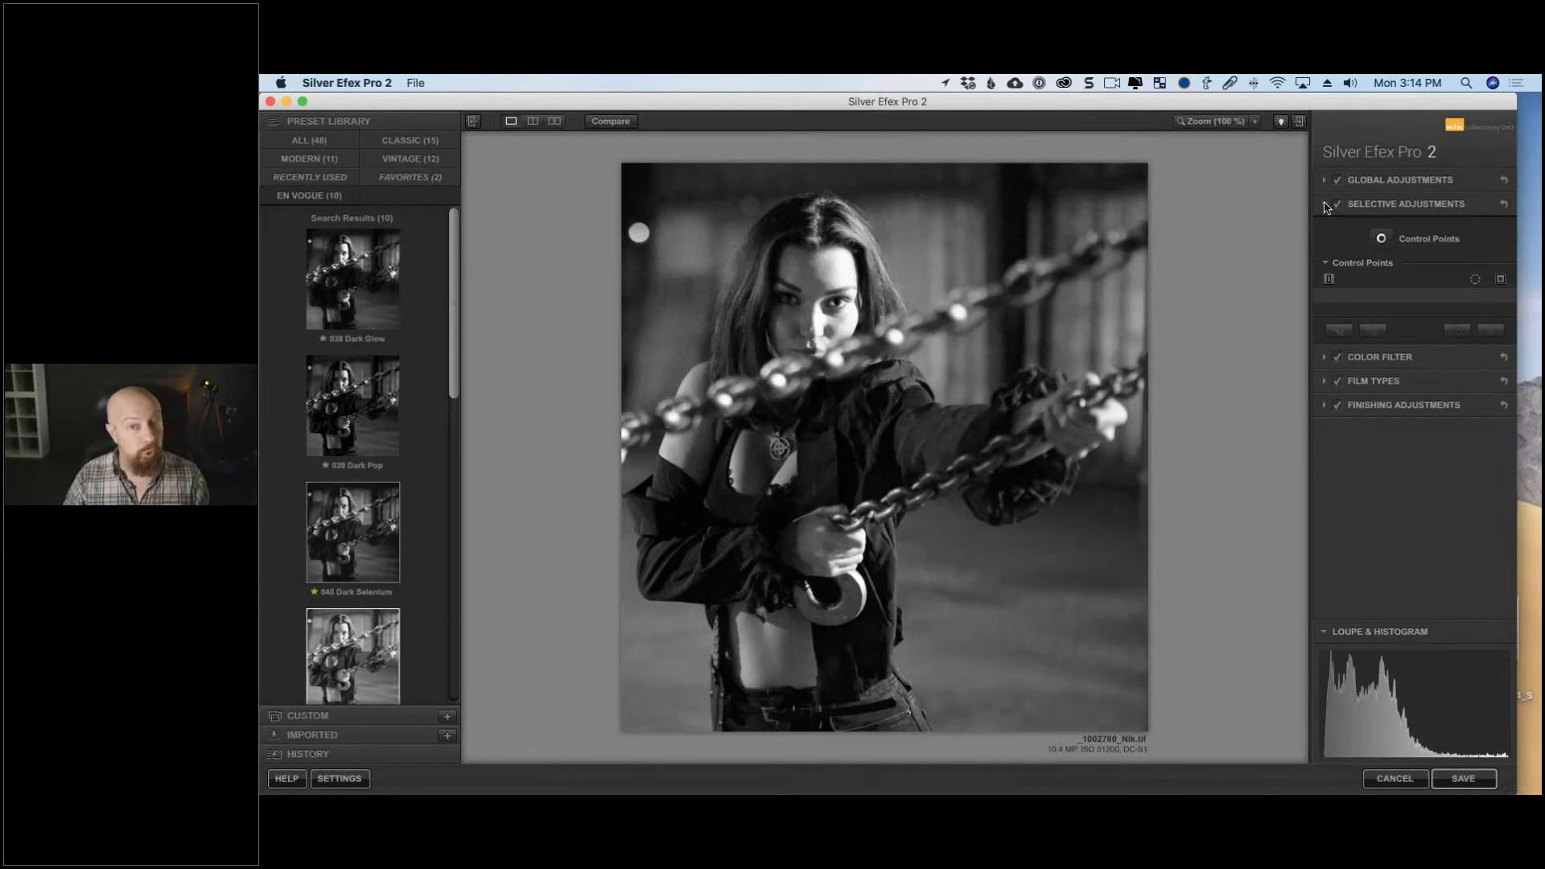
{"action": "left_click", "coordinate": [1325, 205]}
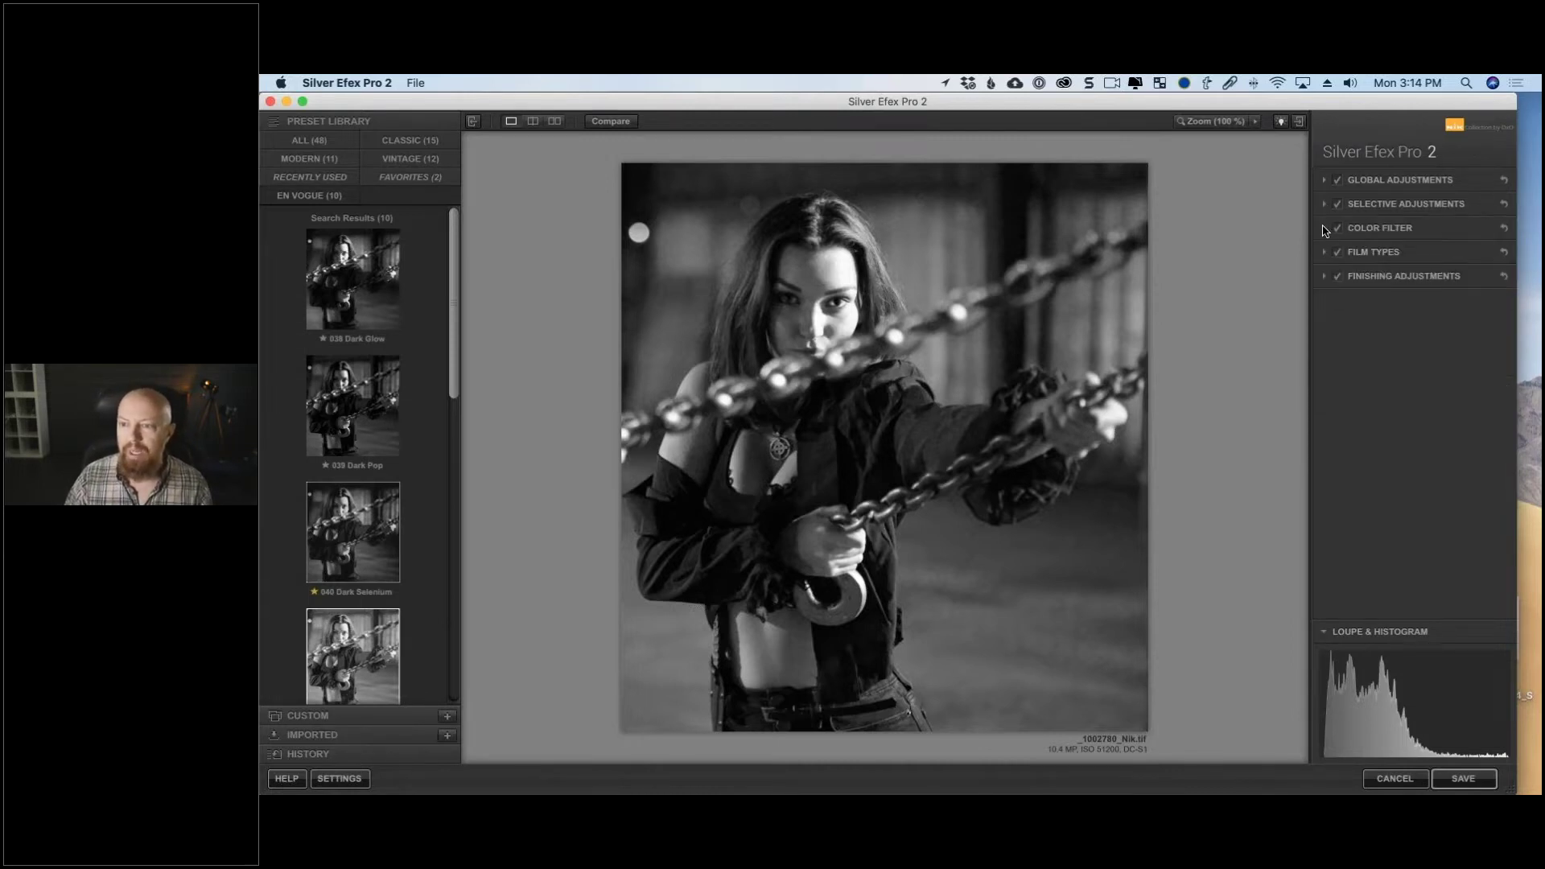
{"action": "left_click", "coordinate": [1325, 228]}
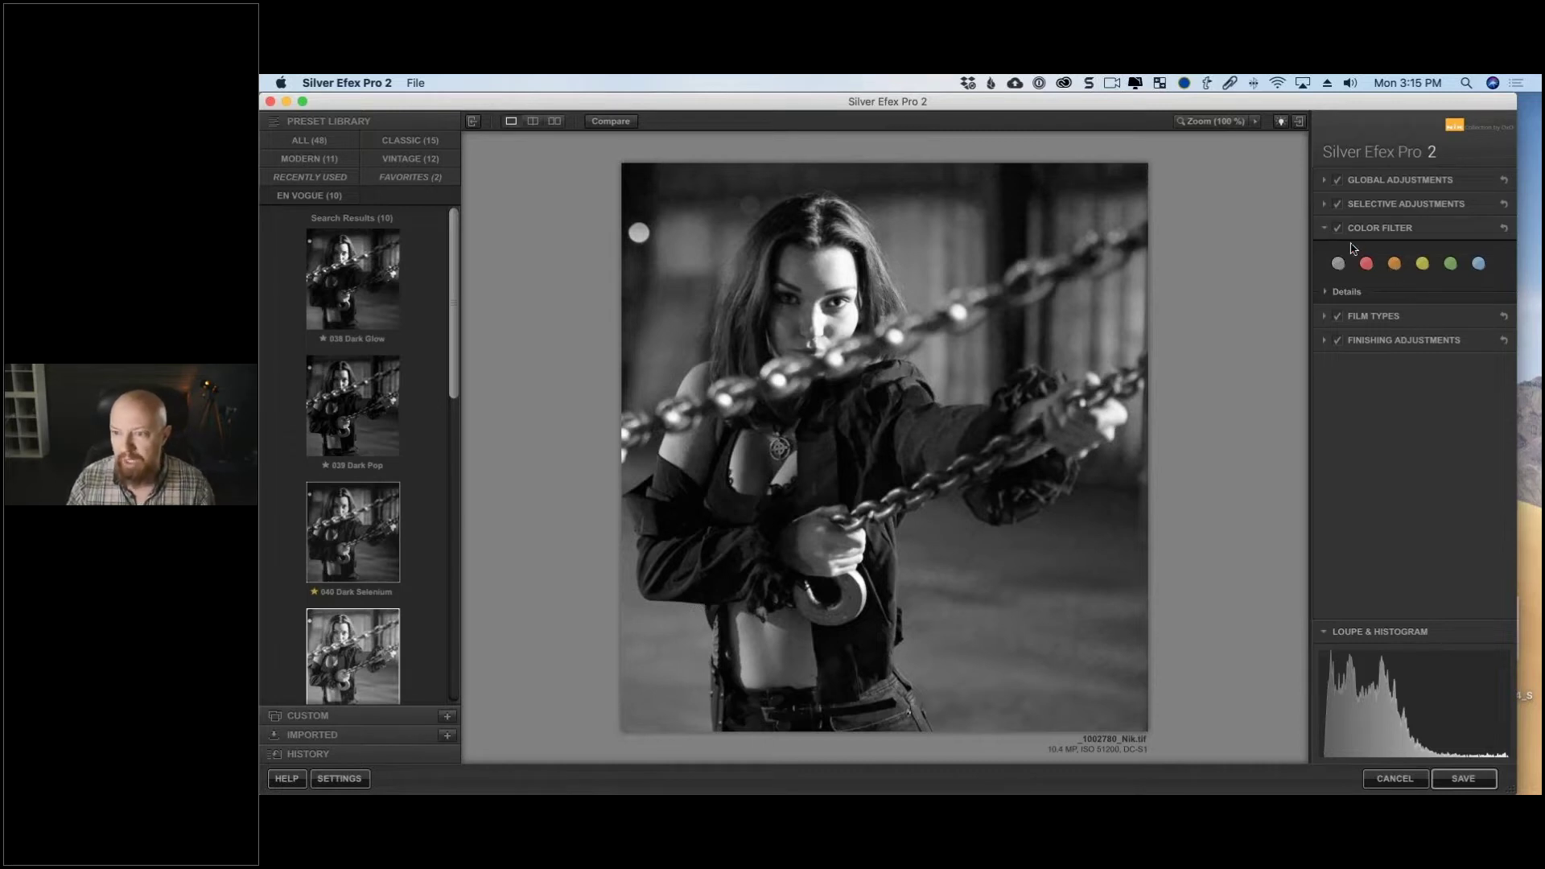
{"action": "left_click", "coordinate": [1327, 229]}
Preview film types such as Kodak Plus-X 125PX Pro, keep Neutral, and examine the colour Sensitivity and Levels and Curves settings.
{"action": "left_click", "coordinate": [1325, 251]}
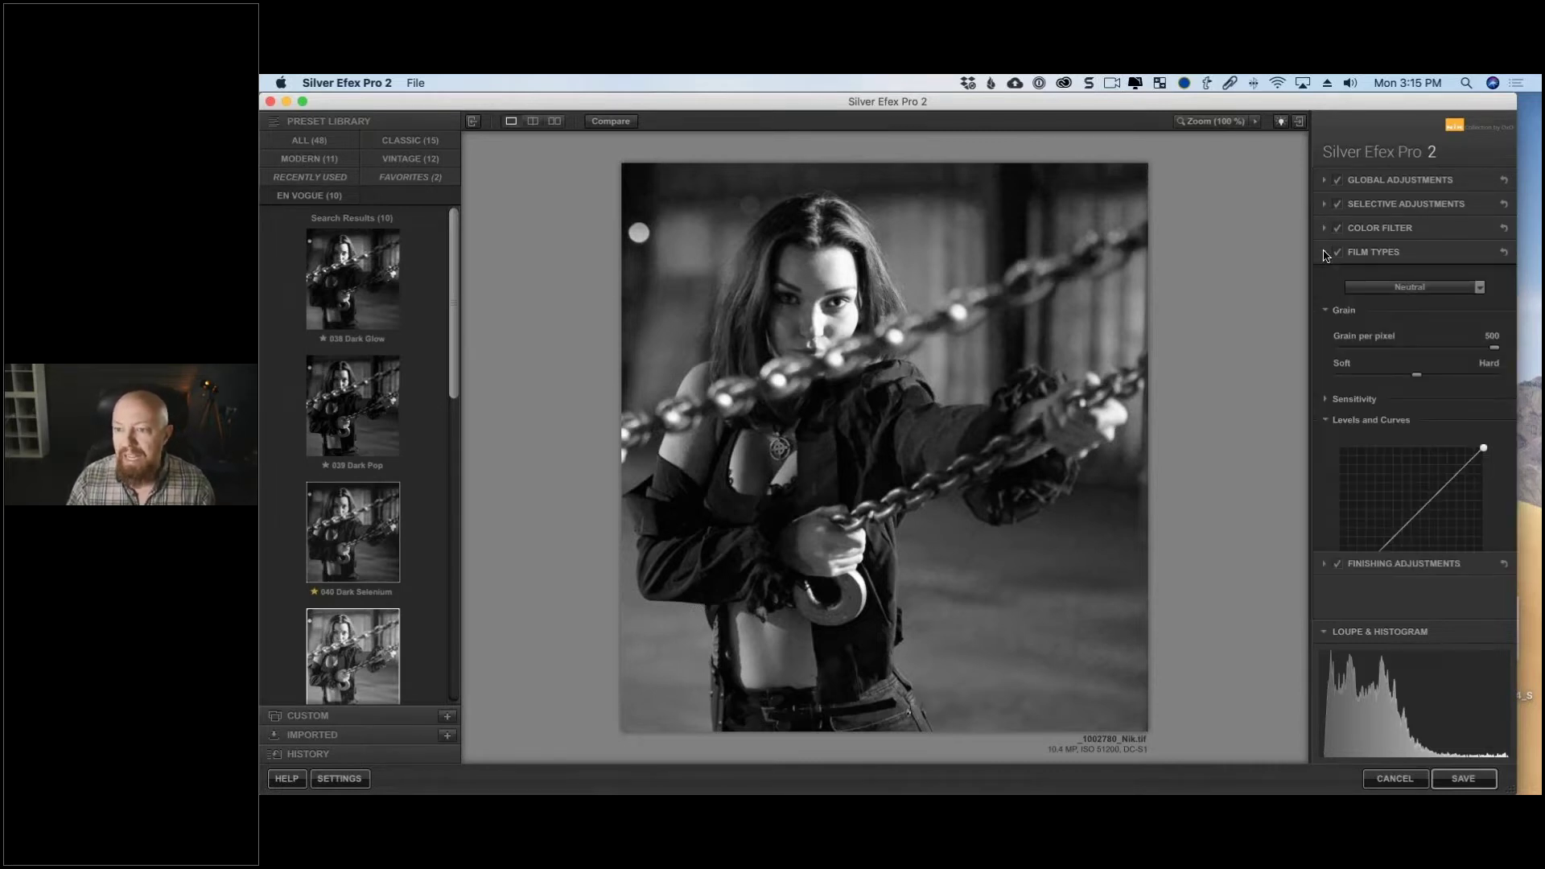
{"action": "left_click", "coordinate": [1405, 285]}
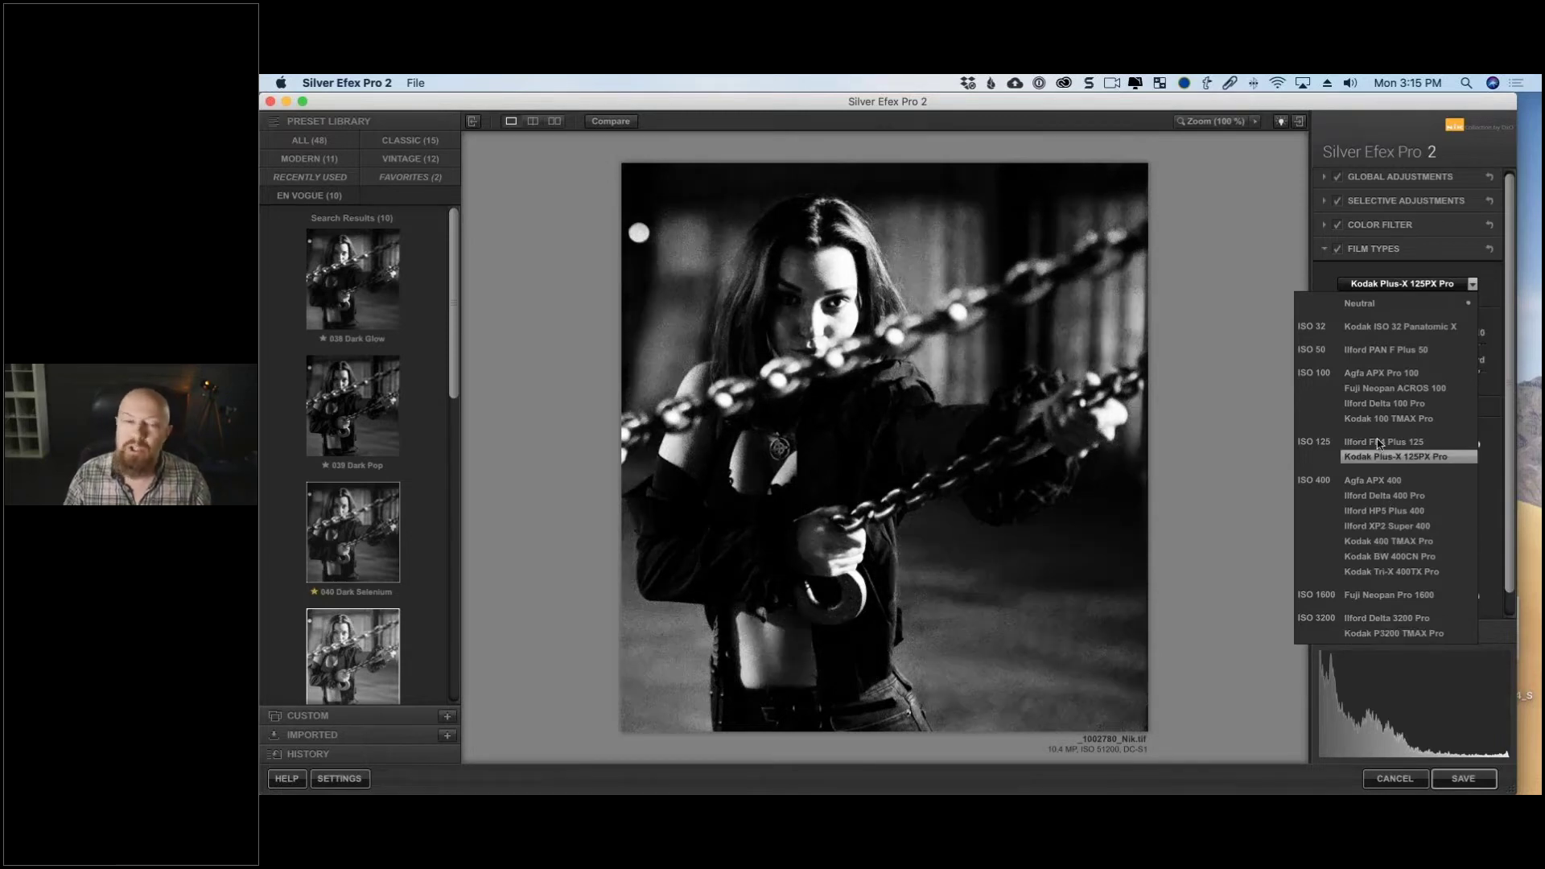
{"action": "left_click", "coordinate": [1363, 310]}
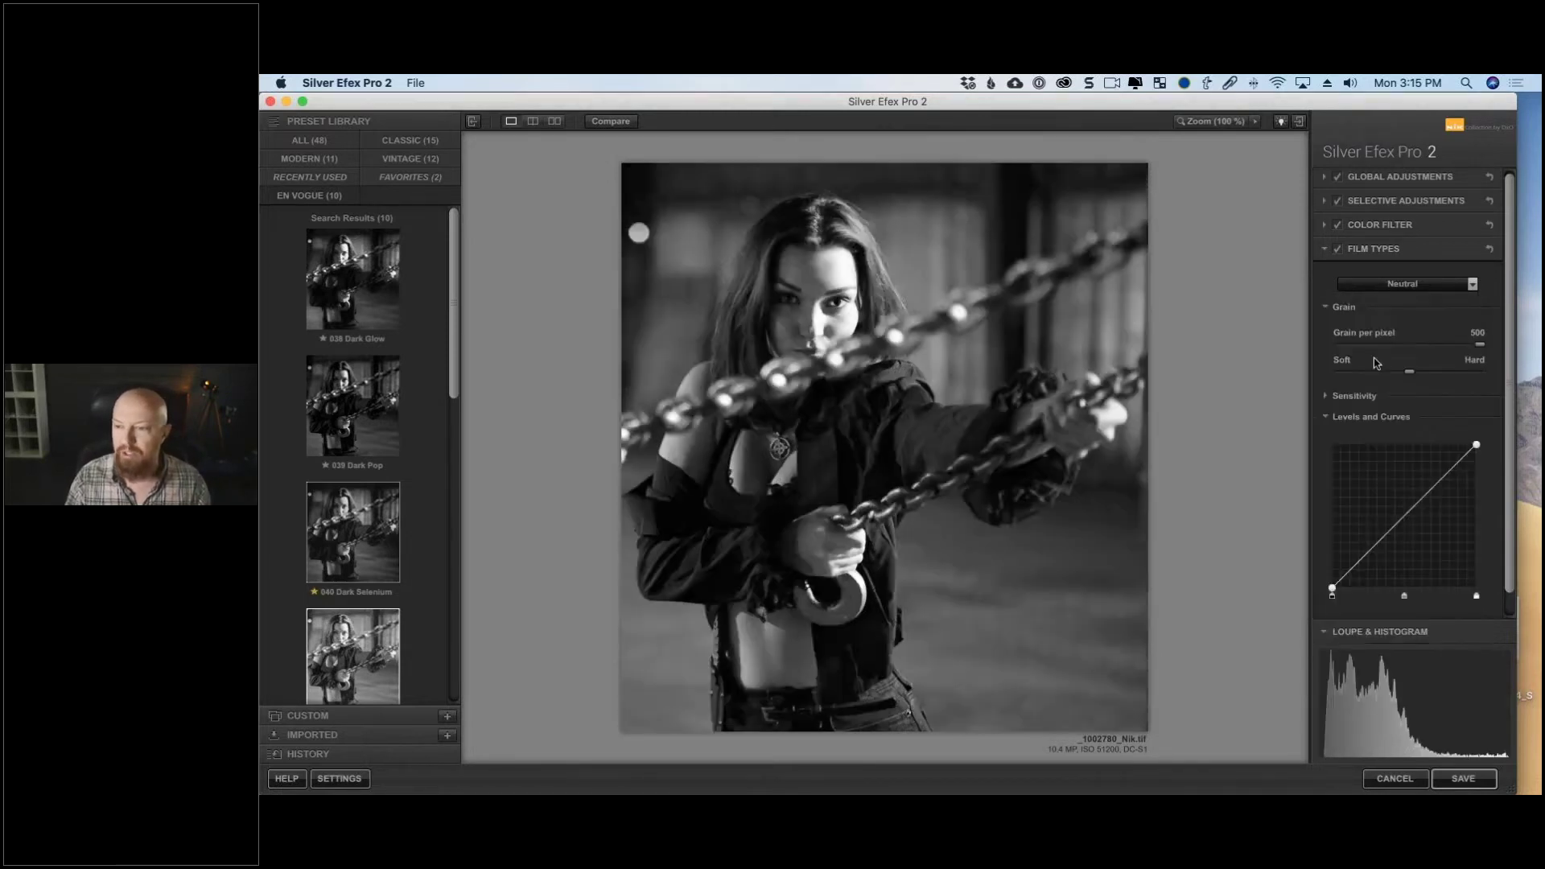
{"action": "left_click", "coordinate": [1339, 397]}
{"action": "left_click", "coordinate": [1371, 595]}
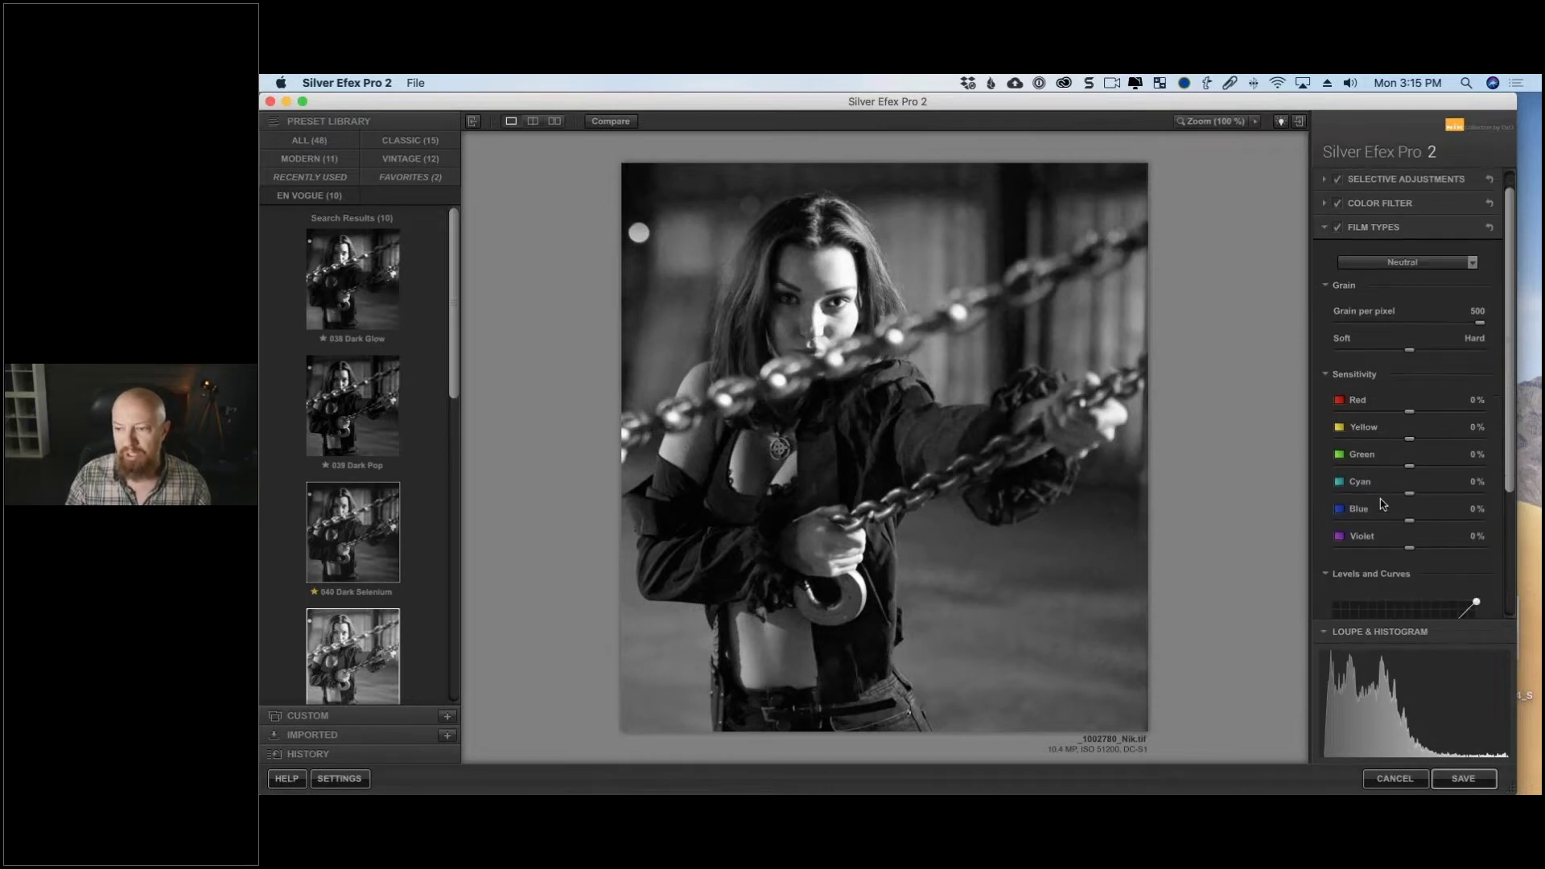
{"action": "scroll", "coordinate": [1394, 322], "scroll_direction": "down", "scroll_amount": 3}
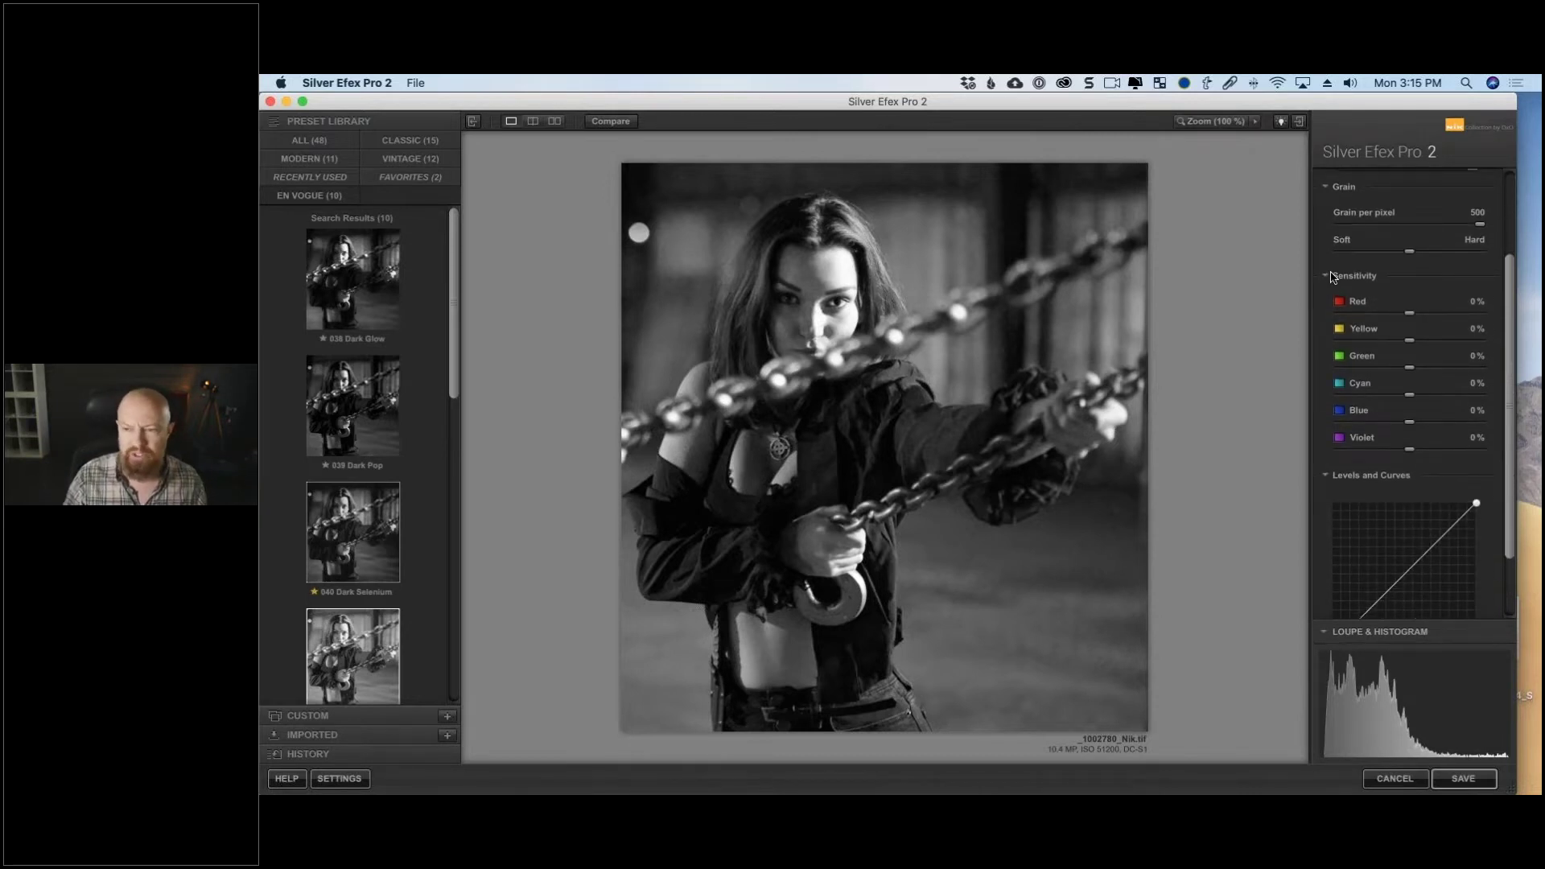
{"action": "left_click", "coordinate": [1335, 275]}
{"action": "scroll", "coordinate": [1334, 266], "scroll_direction": "up", "scroll_amount": 3}
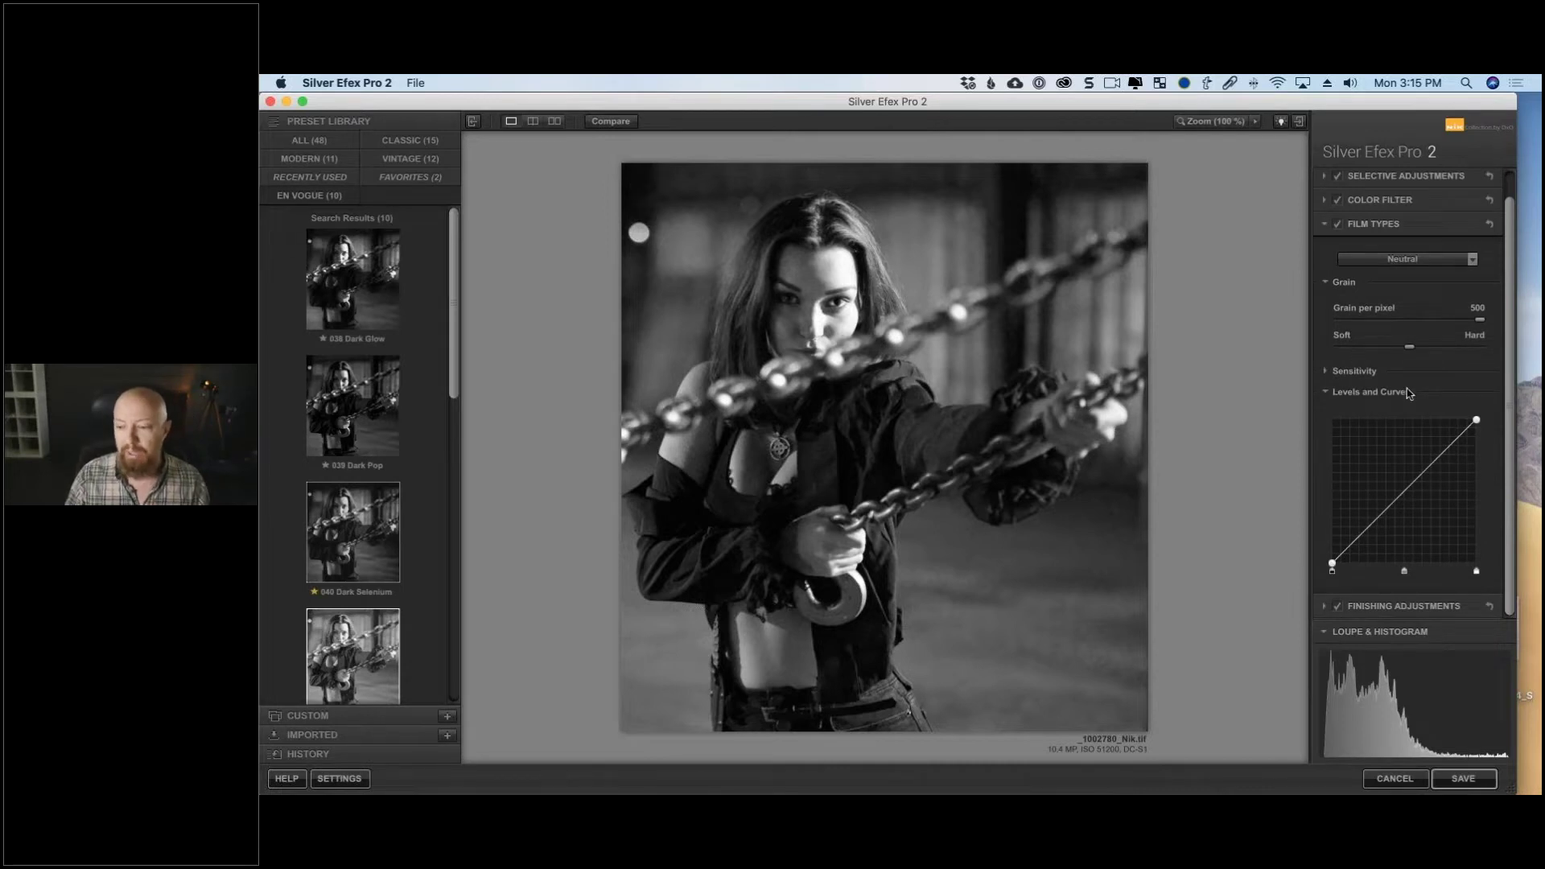
Examine the Vignette and Burn Edges options in Finishing Adjustments, and collapse all open adjustment sections.
{"action": "left_click", "coordinate": [1325, 607]}
{"action": "scroll", "coordinate": [1495, 439], "scroll_direction": "down", "scroll_amount": 5}
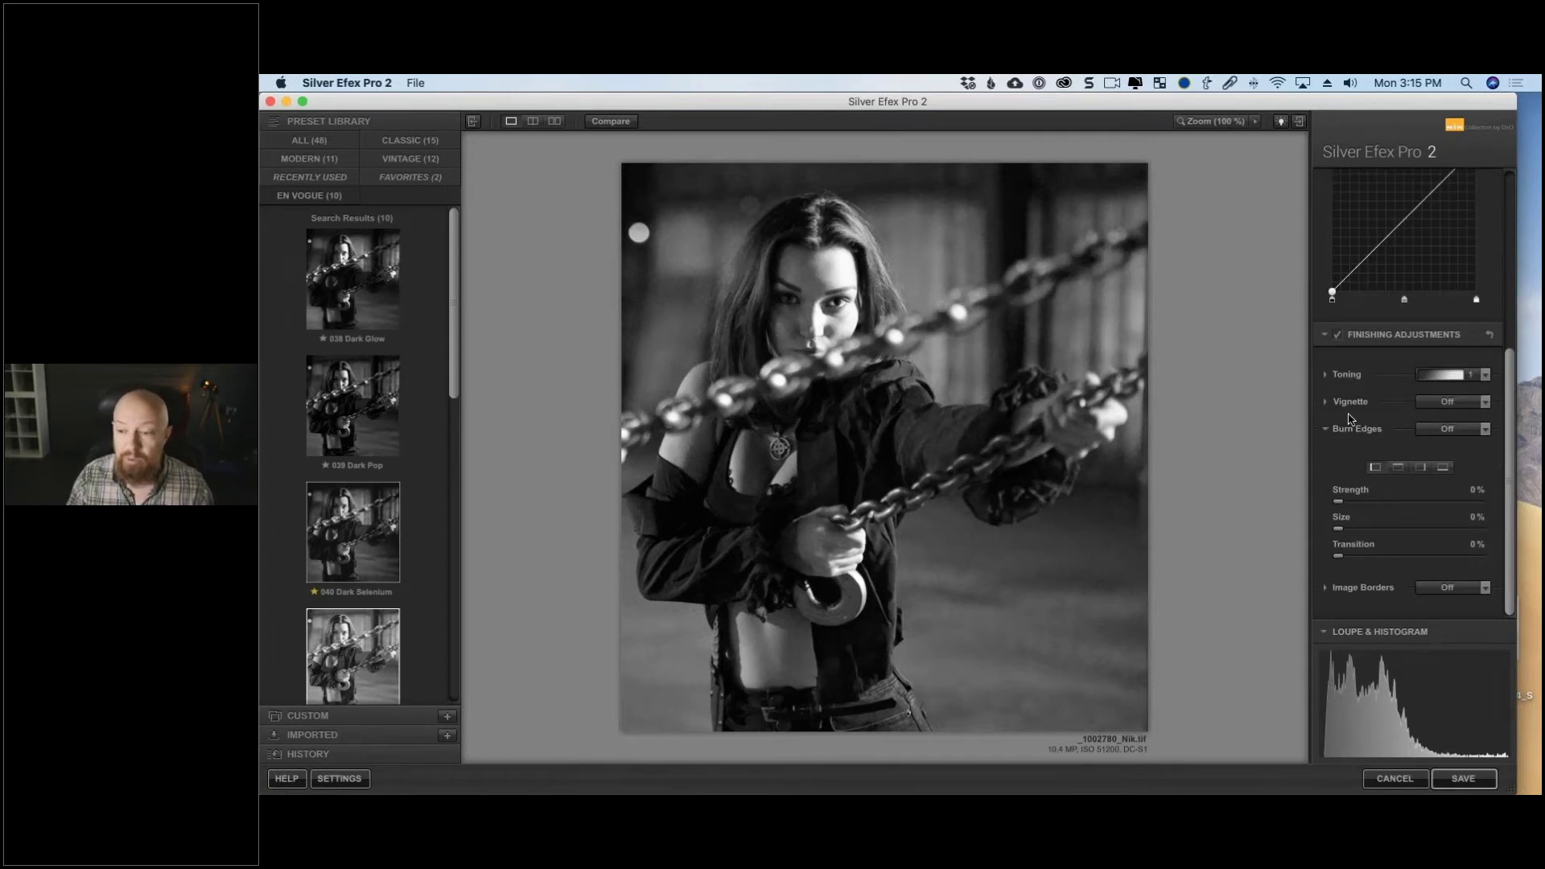
{"action": "left_click", "coordinate": [1326, 403]}
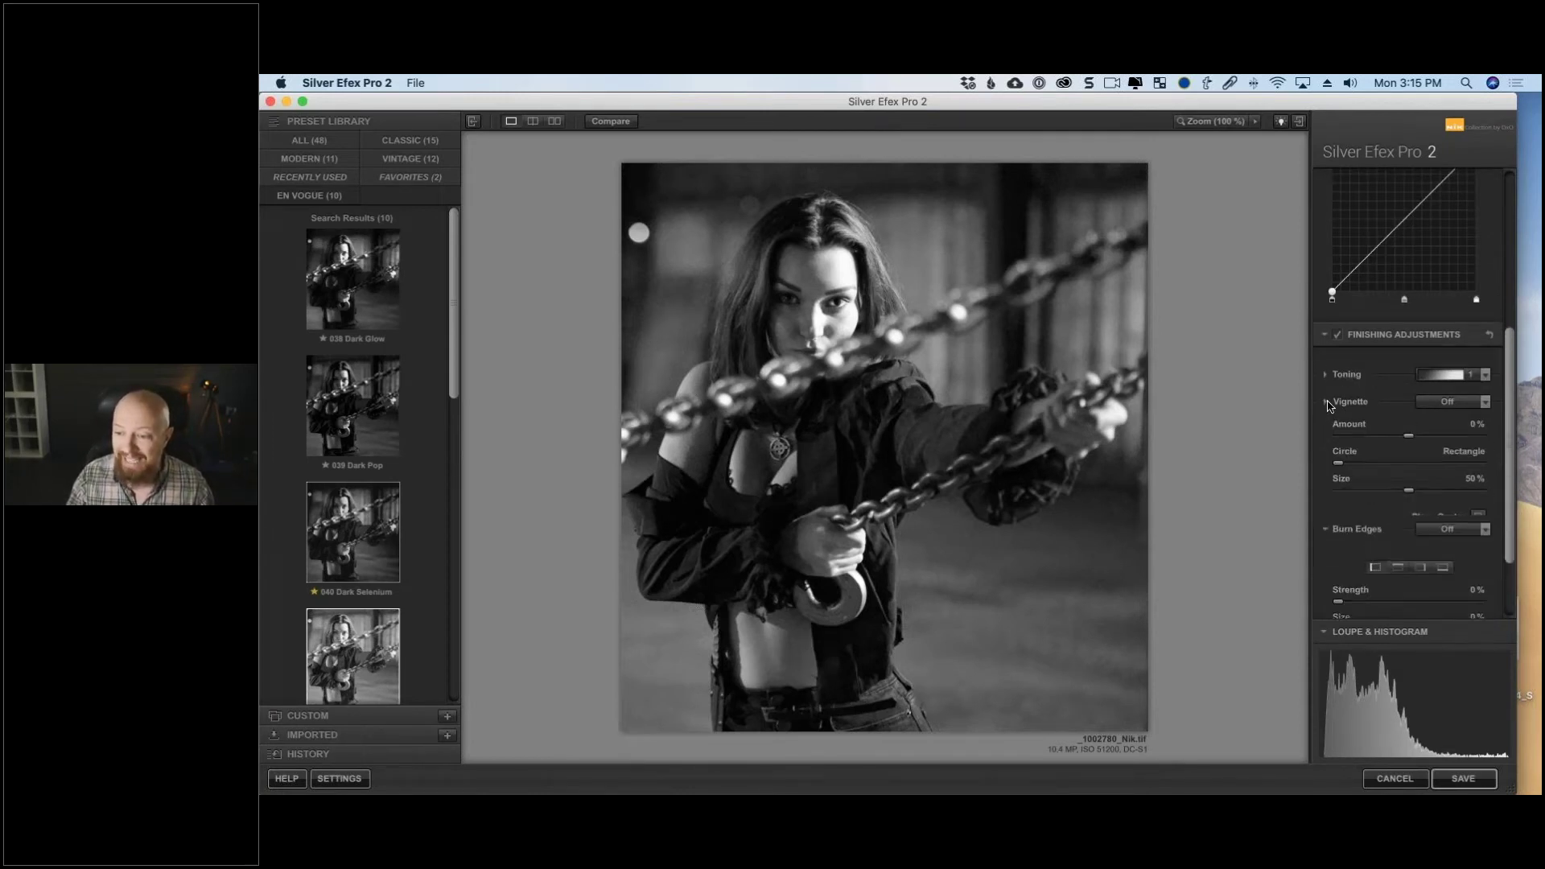
{"action": "left_click", "coordinate": [1327, 403]}
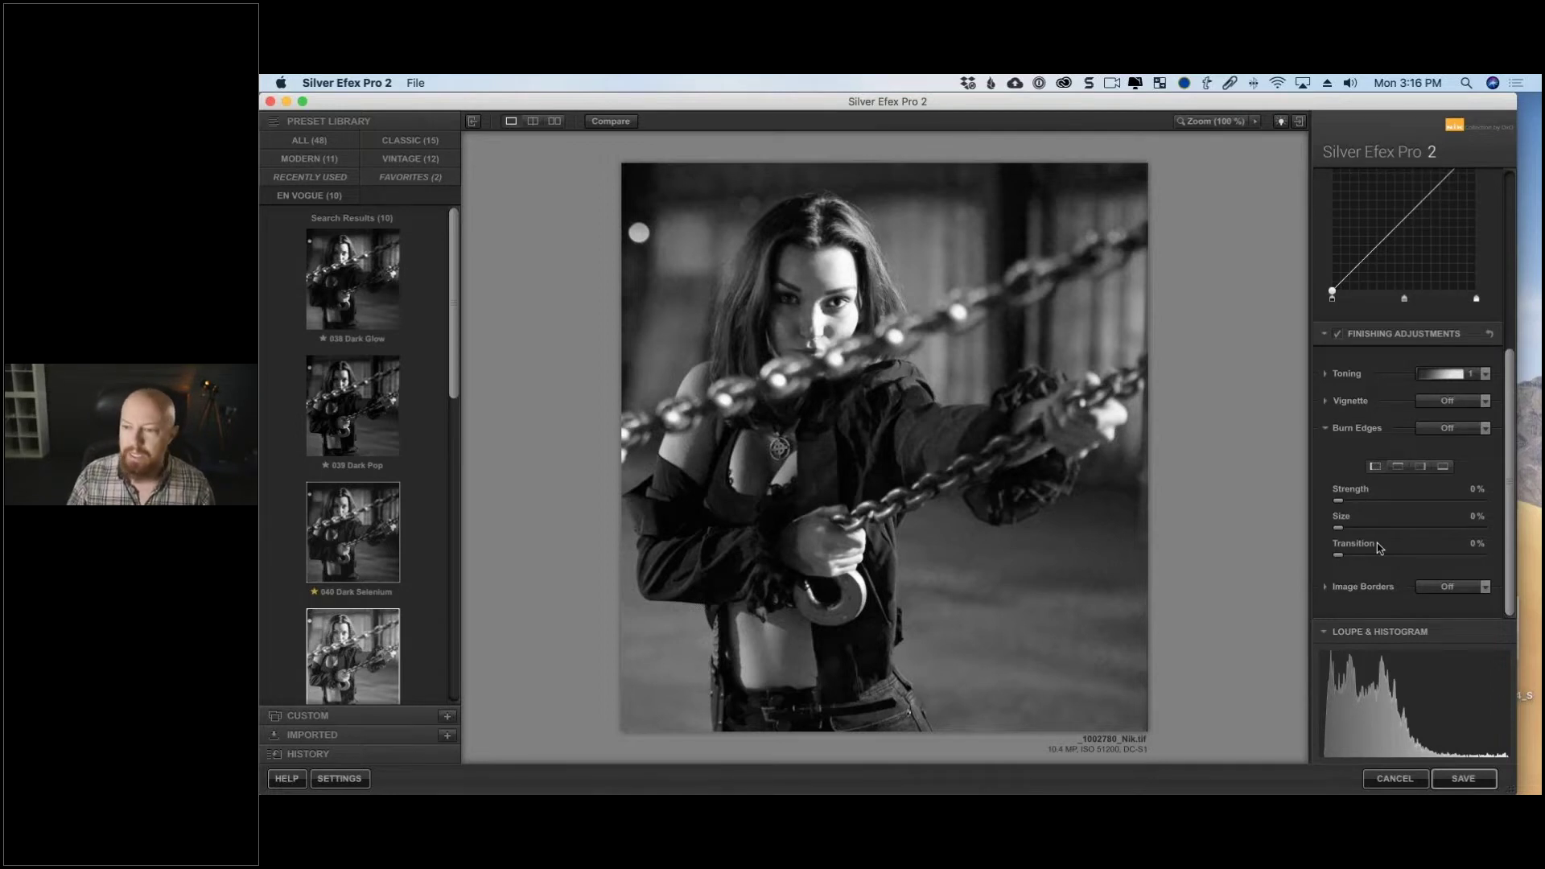
{"action": "left_click", "coordinate": [1328, 334]}
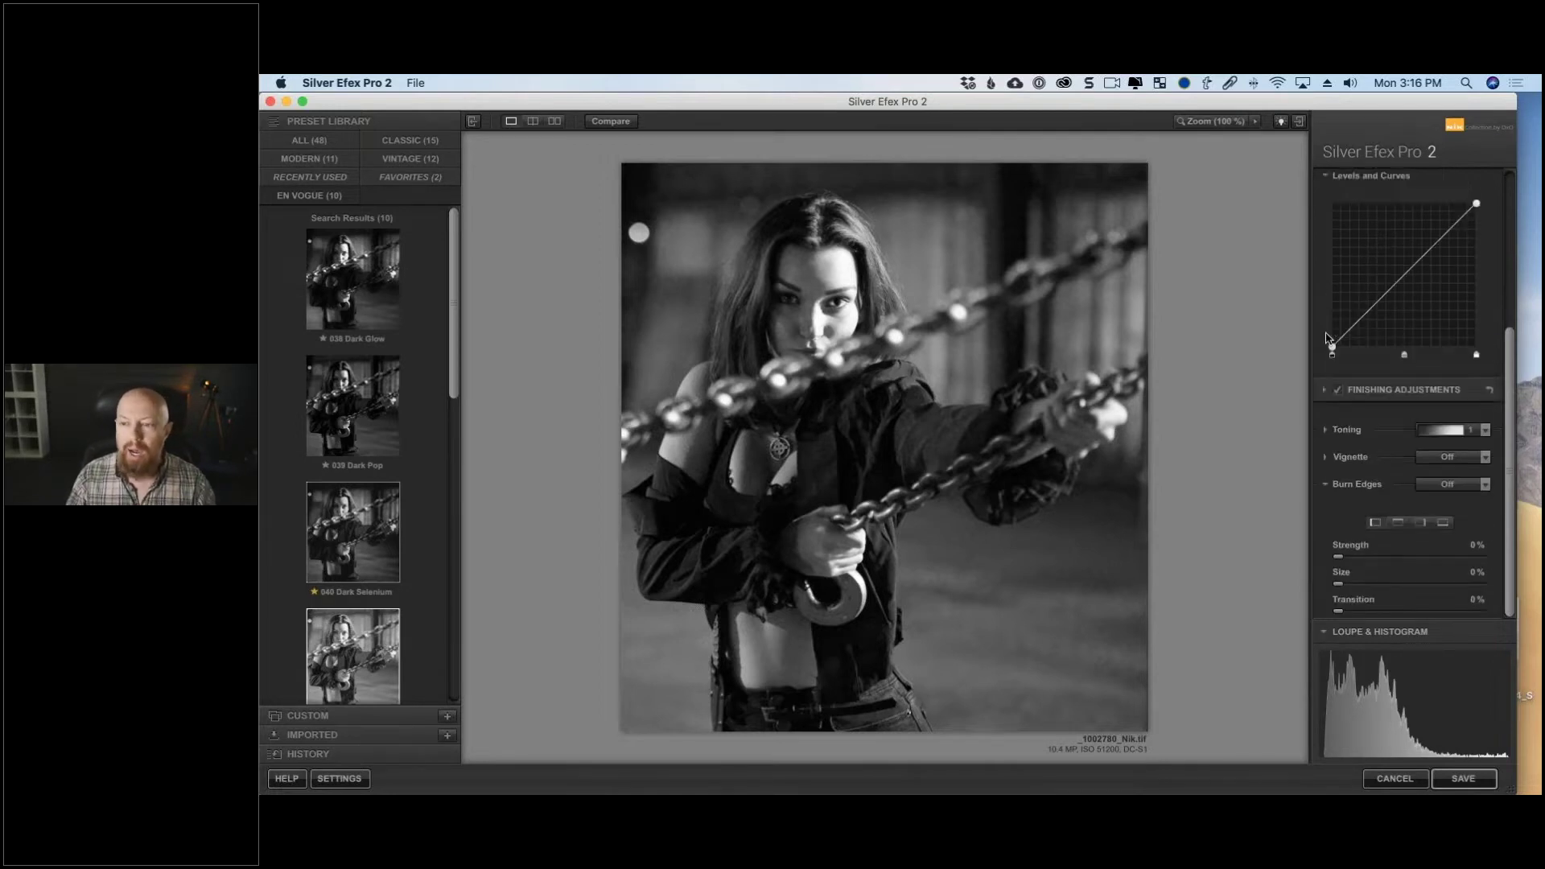
{"action": "left_click", "coordinate": [1325, 228]}
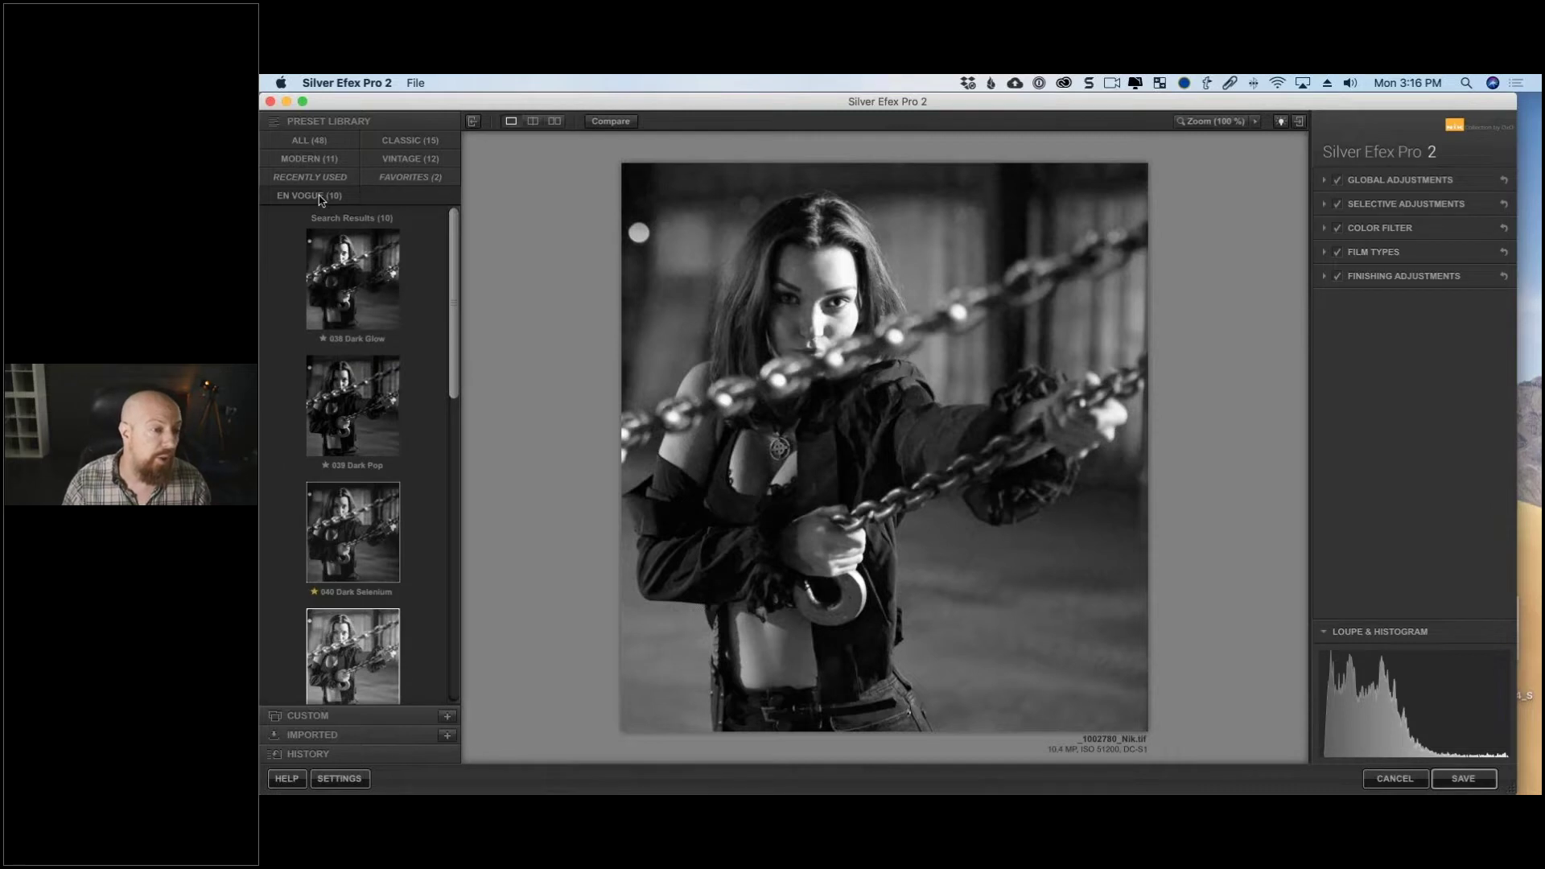
Try the En Vogue presets 038 Dark Glow, 039 Dark Pop and 040 Dark Selenium on the photo.
{"action": "left_click", "coordinate": [368, 274]}
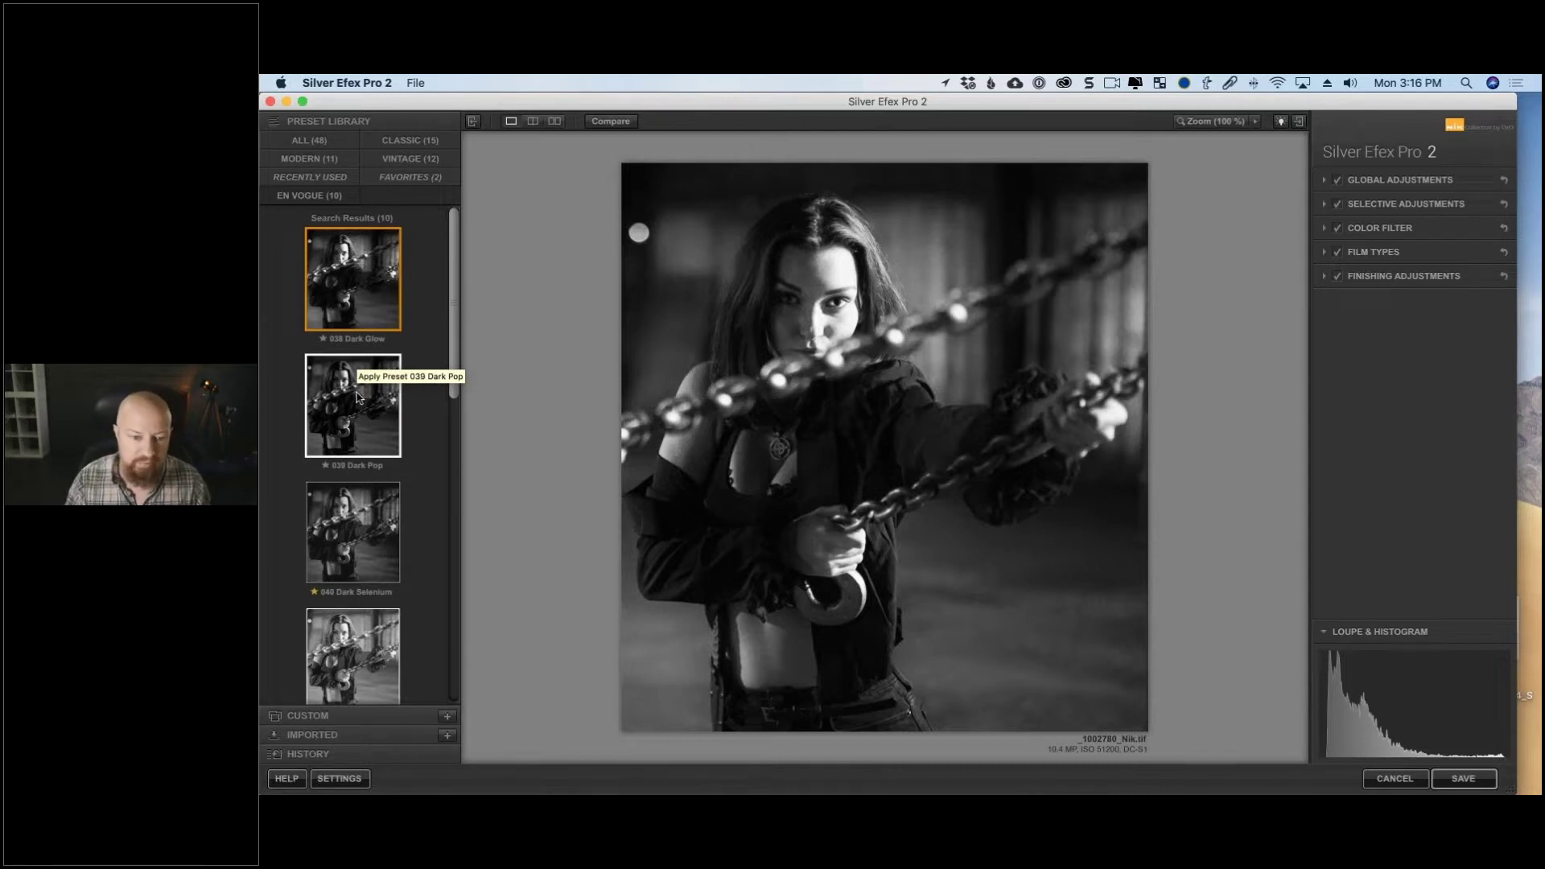
{"action": "left_click", "coordinate": [360, 396]}
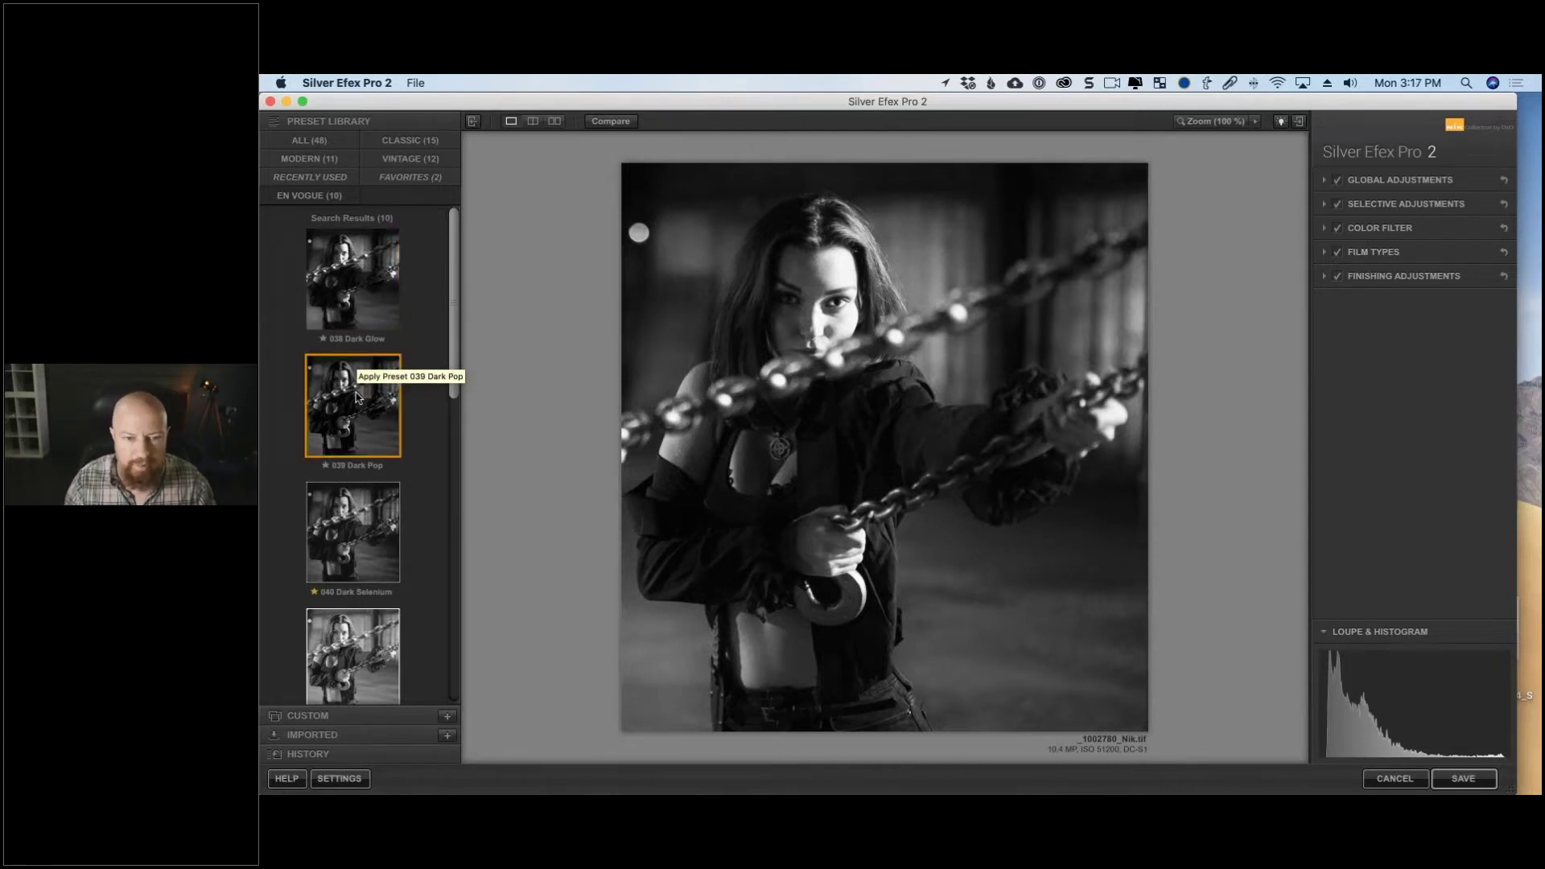
{"action": "left_click", "coordinate": [351, 533]}
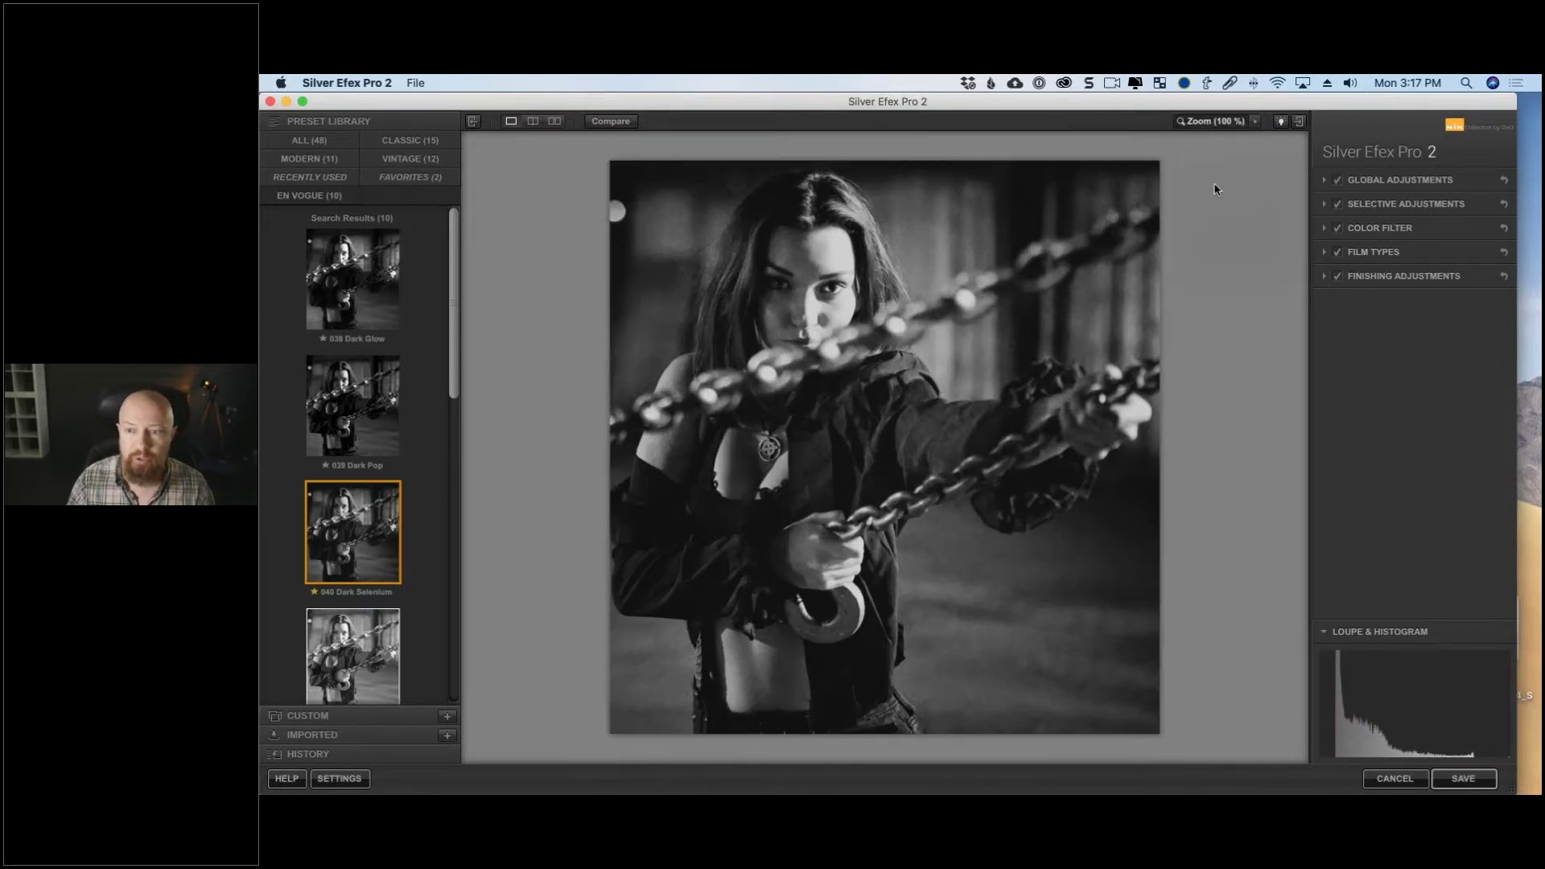
View the woman's face at 100% and compare the Dark Selenium result with the original, using a split preview and the full original.
{"action": "left_click", "coordinate": [1215, 189]}
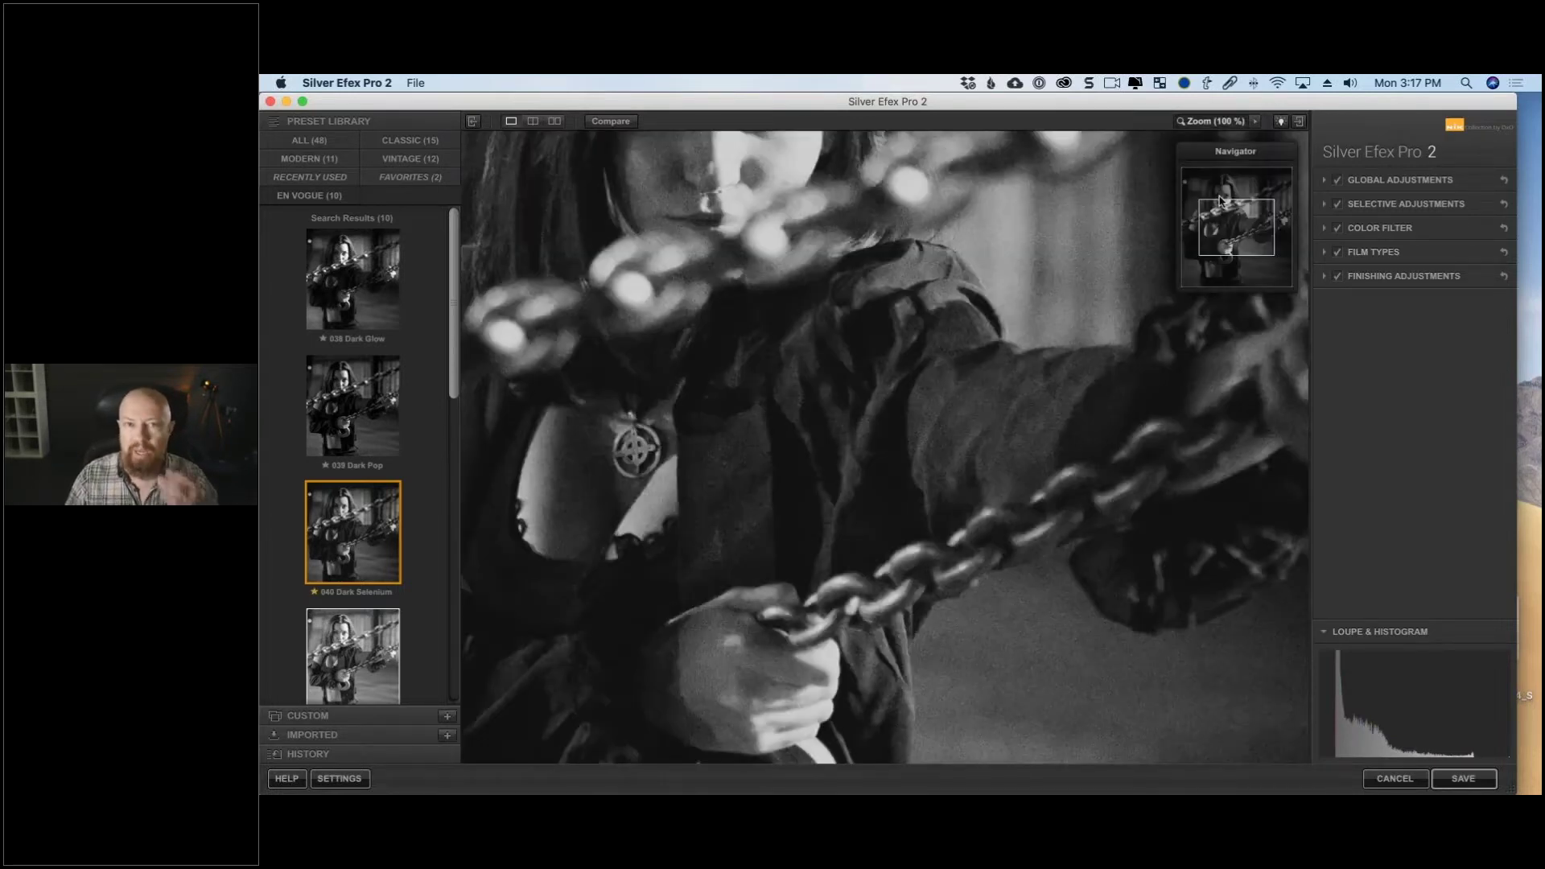
{"action": "left_click", "coordinate": [1220, 199]}
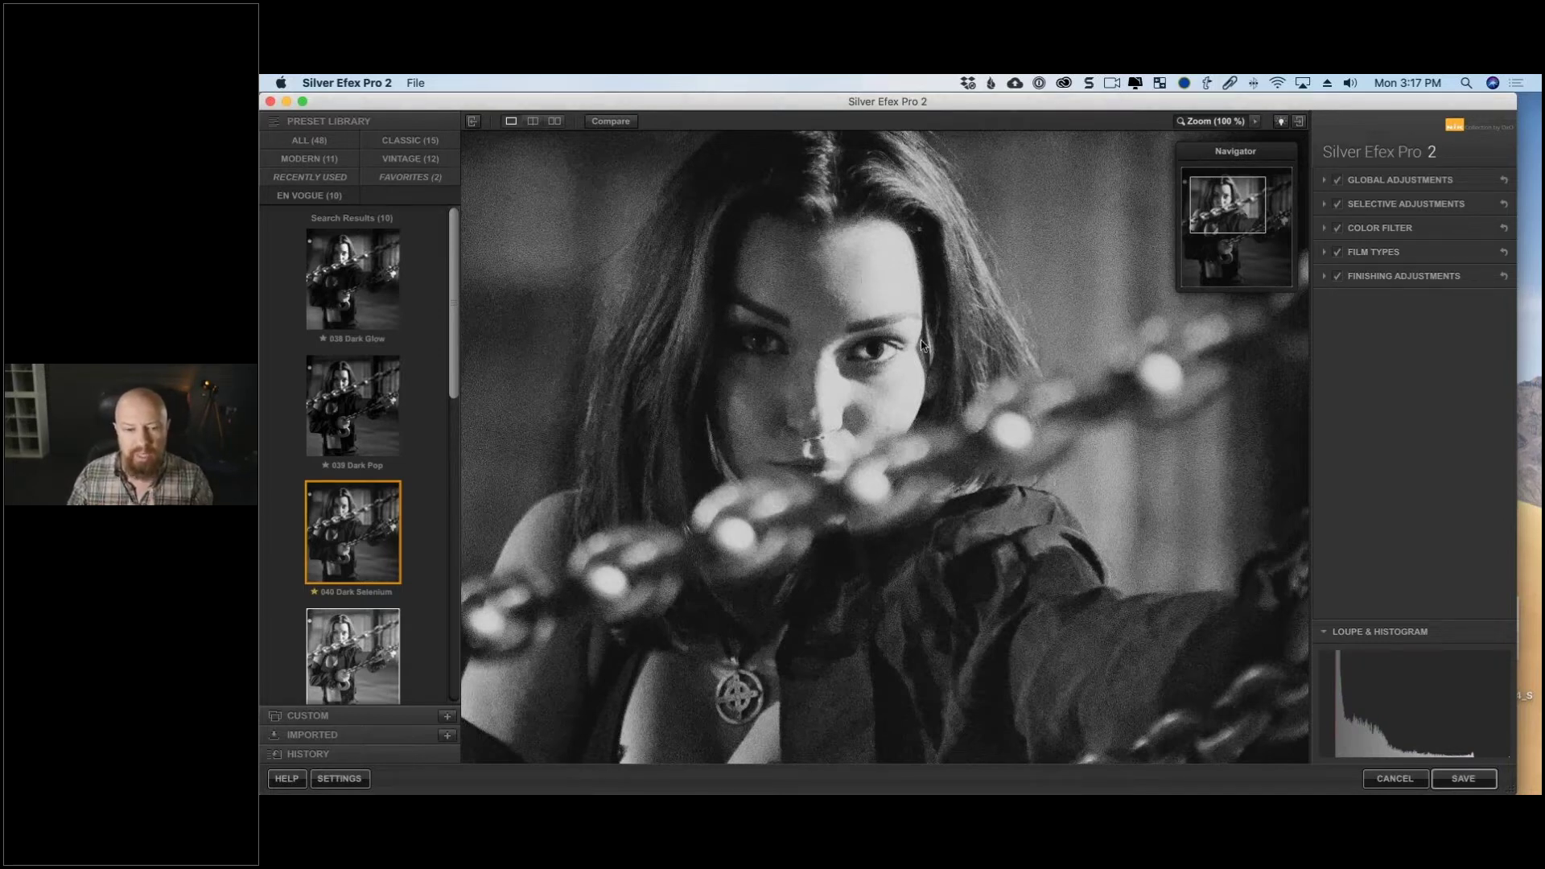
{"action": "left_click", "coordinate": [612, 122]}
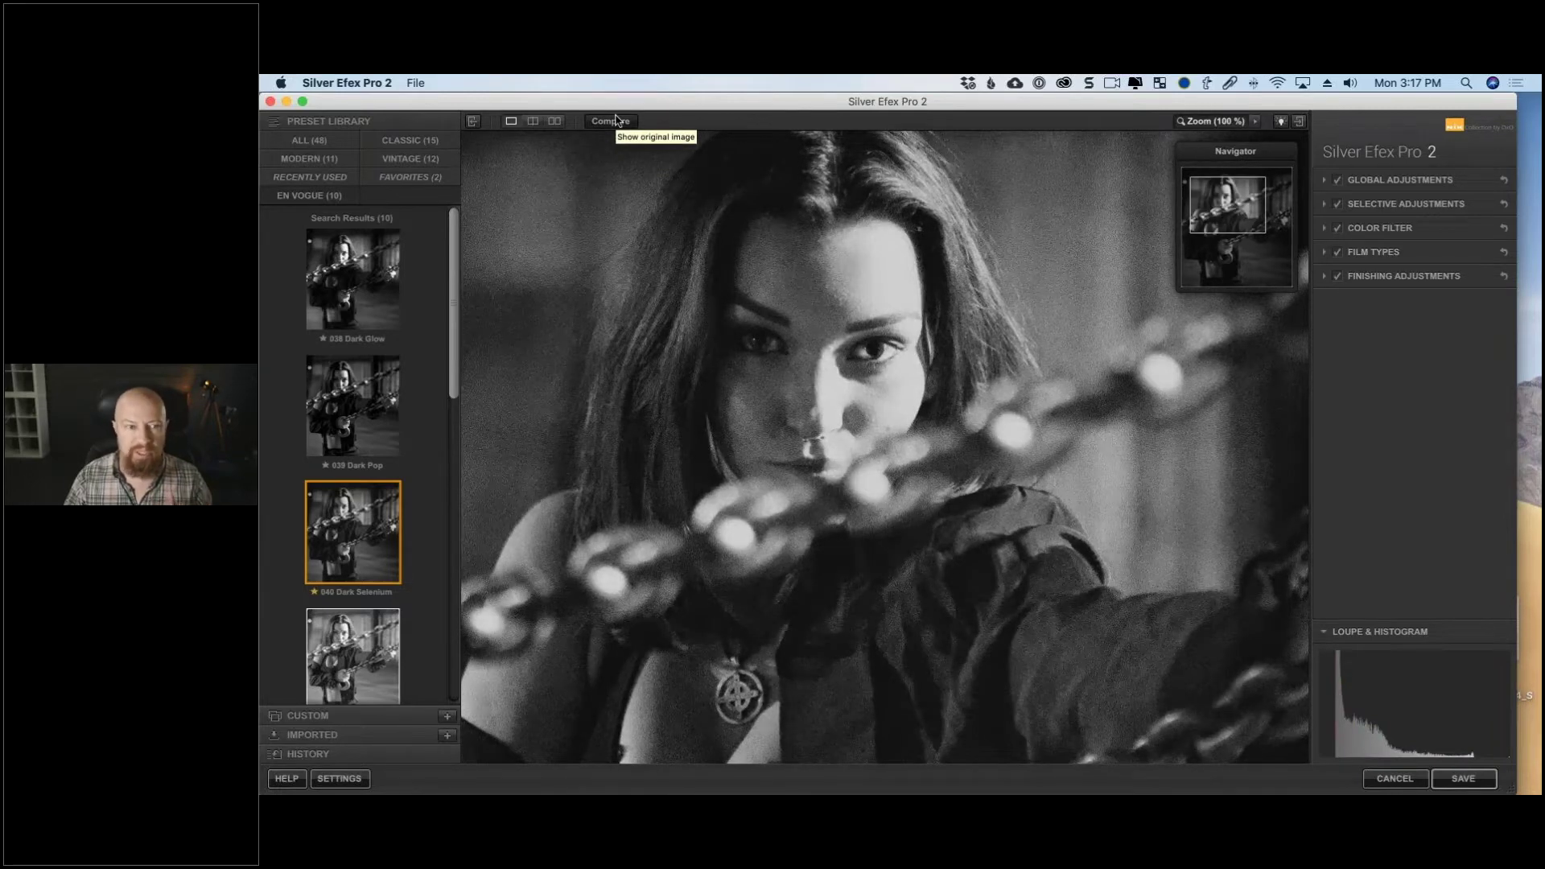
{"action": "left_click", "coordinate": [533, 121]}
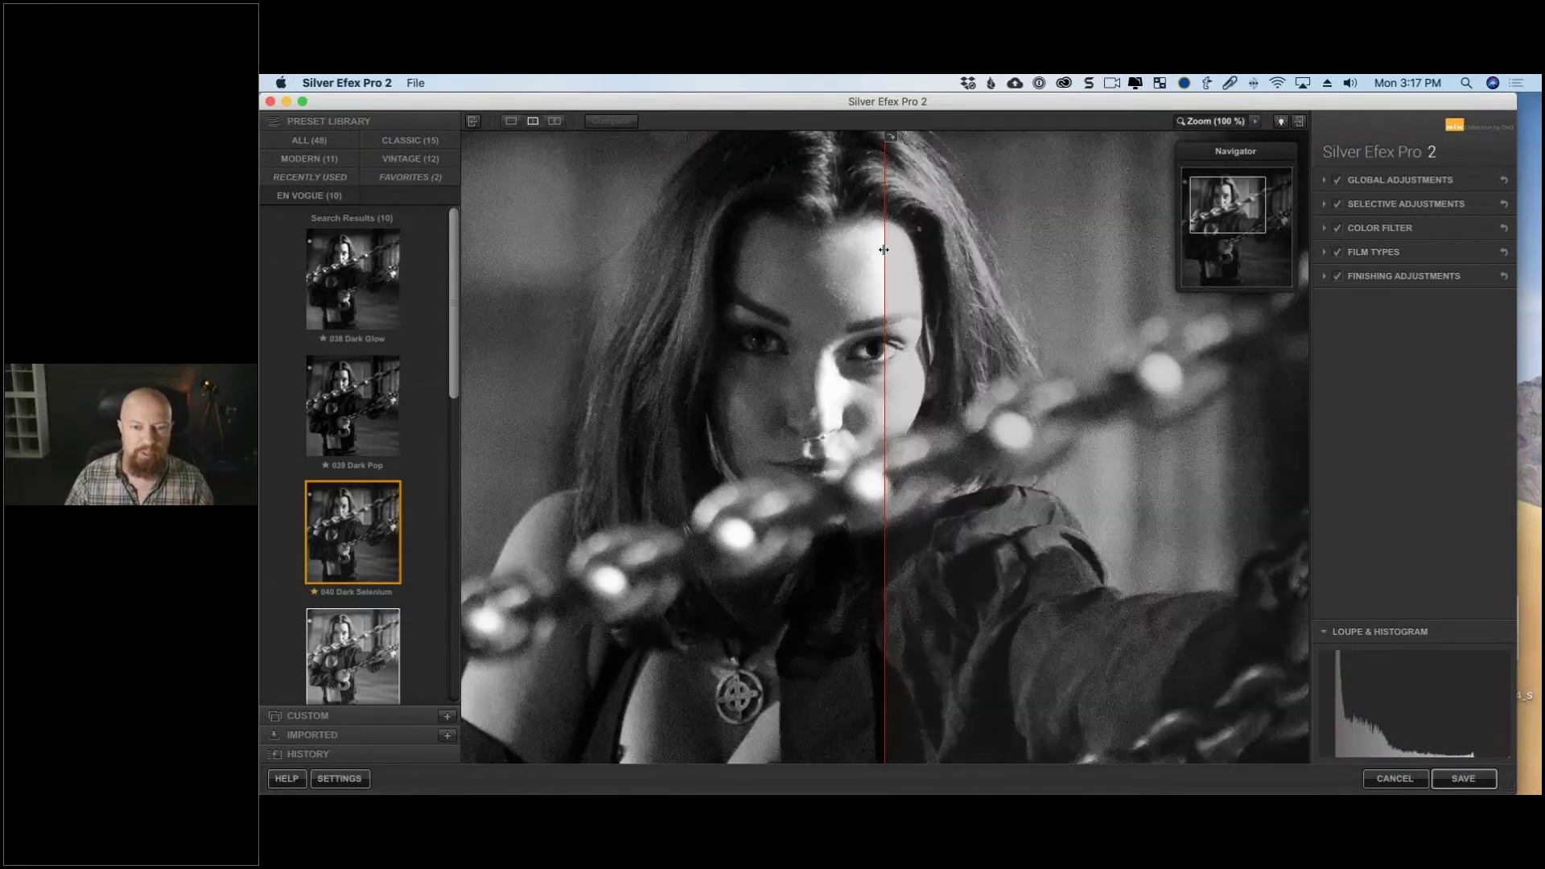
{"action": "left_click_drag", "start_coordinate": [880, 258], "coordinate": [781, 258]}
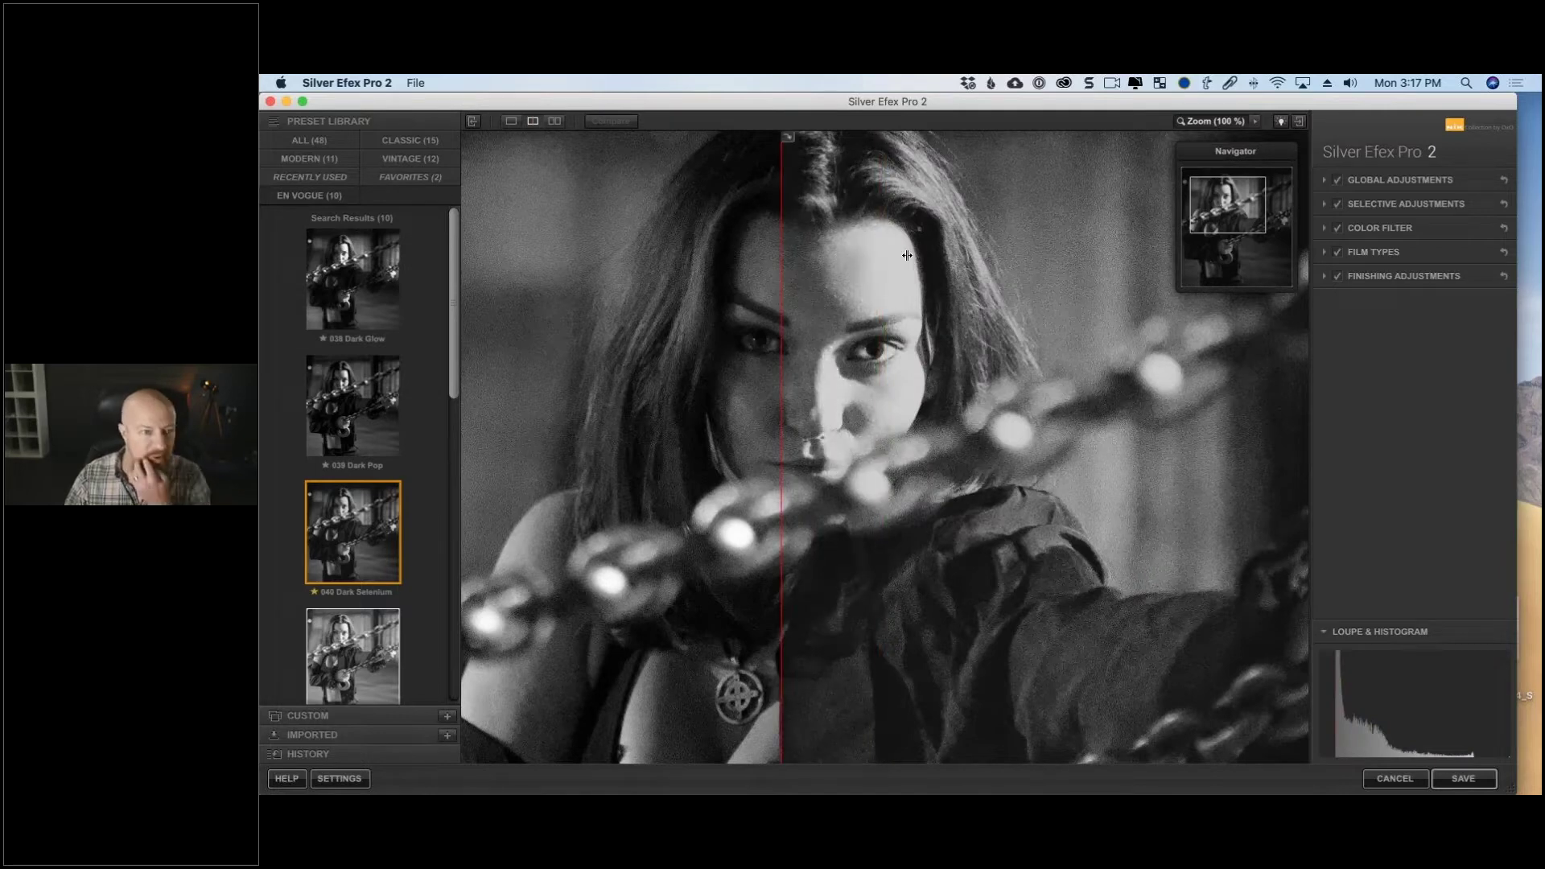
{"action": "left_click_drag", "start_coordinate": [907, 255], "coordinate": [875, 255]}
{"action": "left_click", "coordinate": [511, 120]}
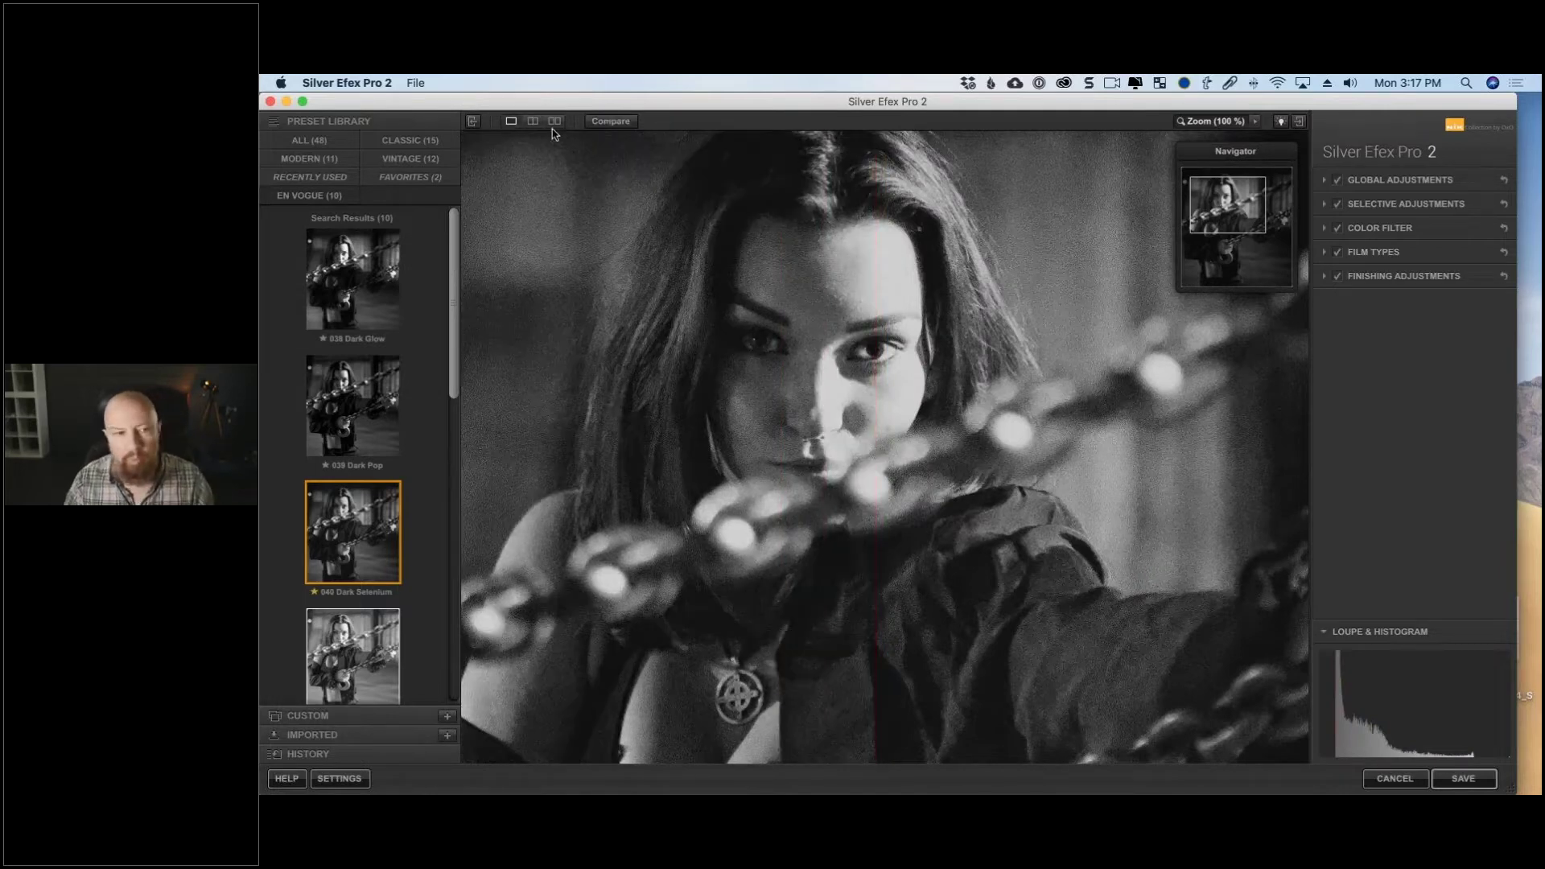
{"action": "left_click", "coordinate": [614, 123]}
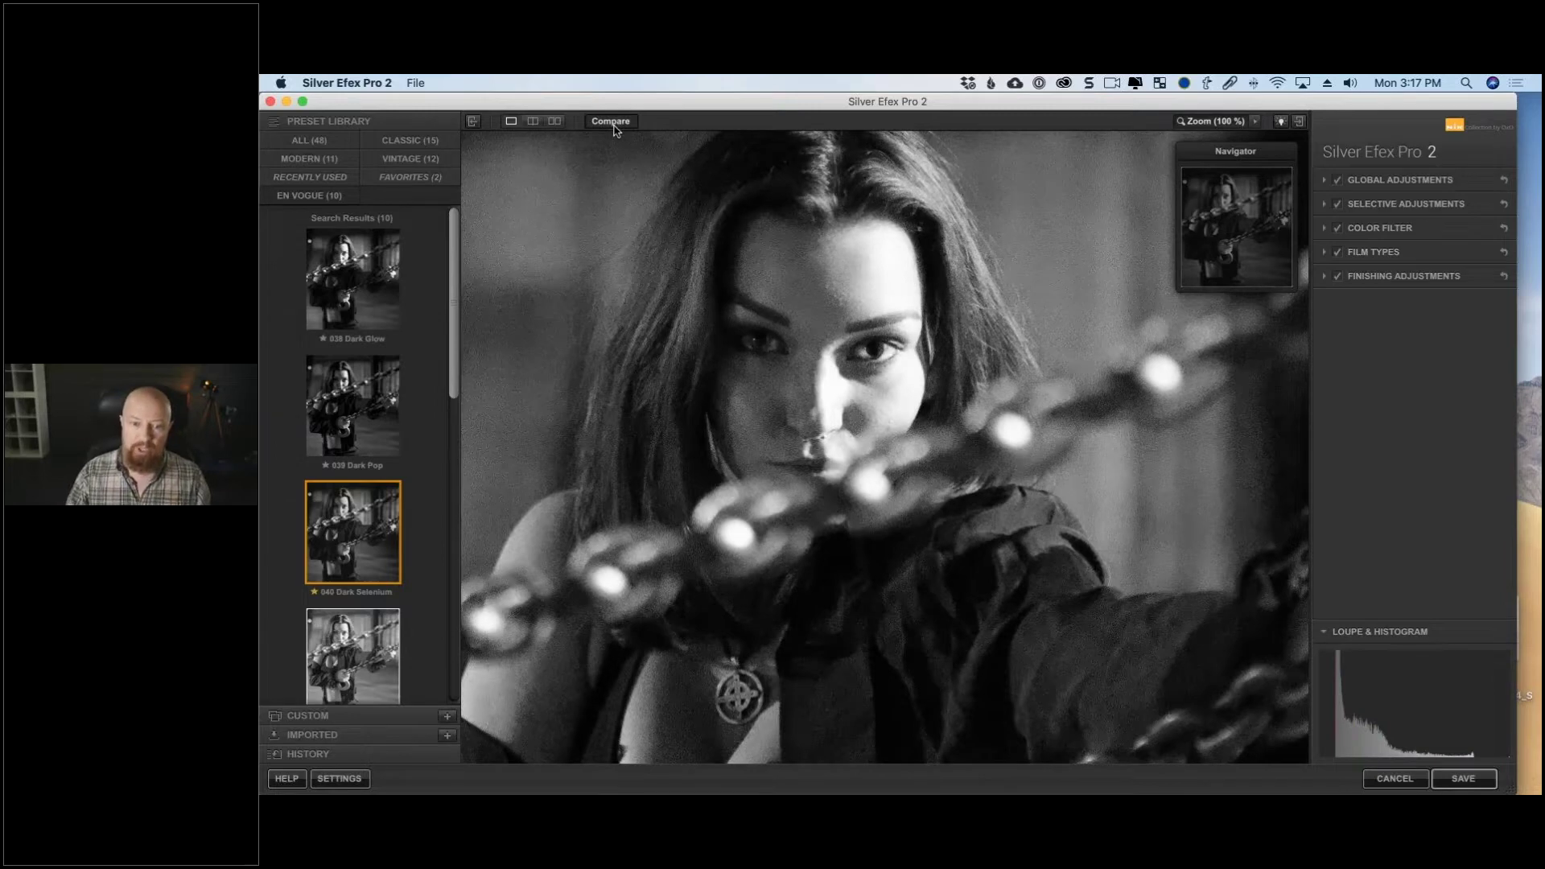
{"action": "left_click", "coordinate": [613, 123]}
Apply the 041 Highlight Fade preset to the photo.
{"action": "left_click_drag", "start_coordinate": [456, 342], "coordinate": [455, 394]}
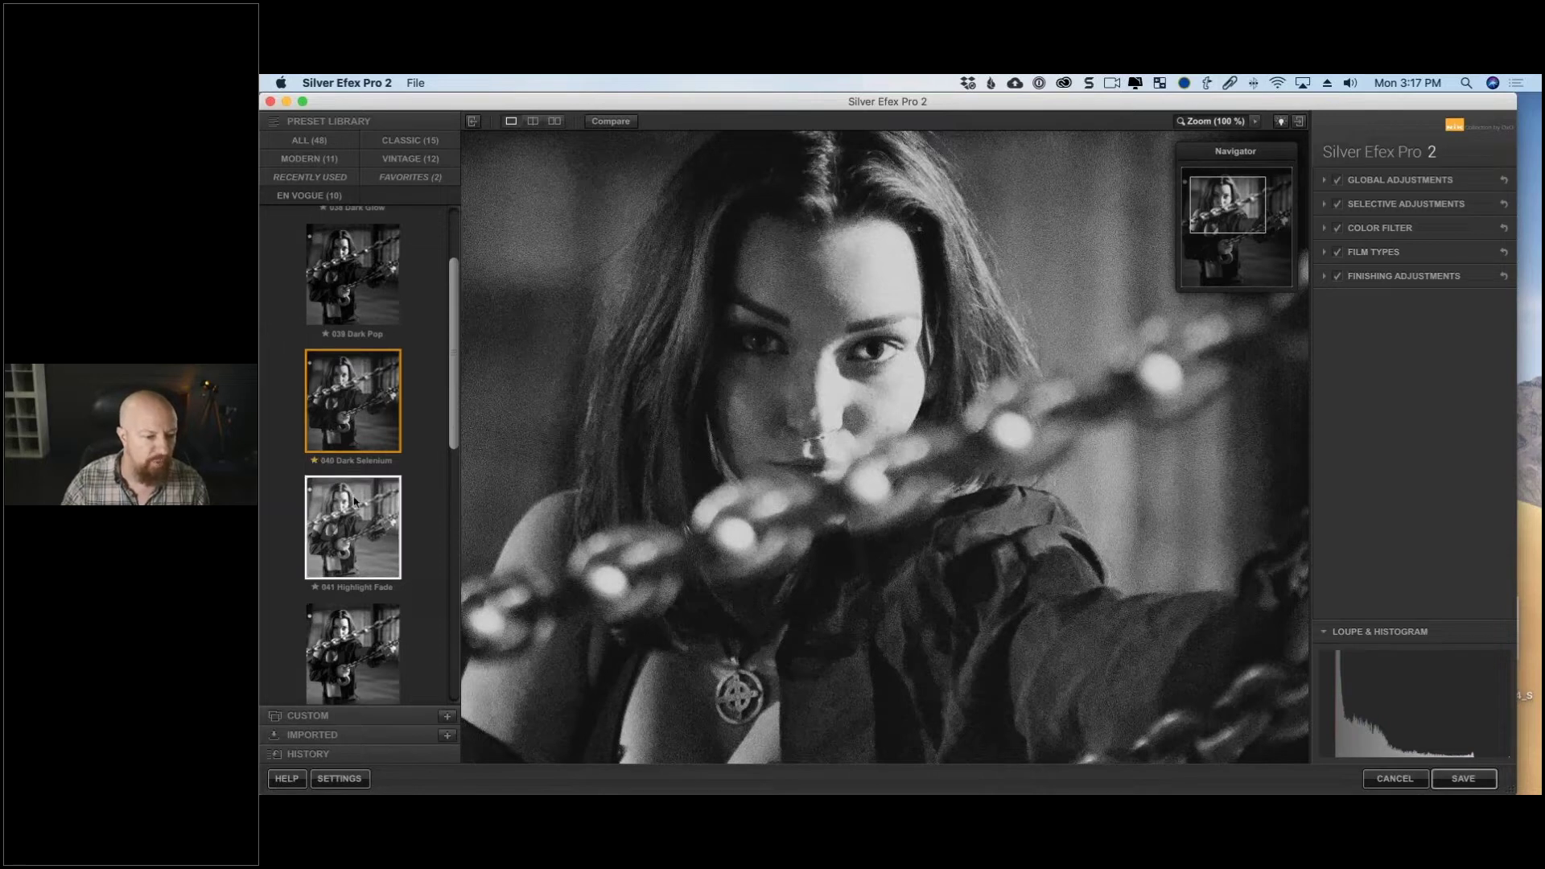
{"action": "scroll", "coordinate": [357, 432], "scroll_direction": "down", "scroll_amount": 3}
{"action": "left_click", "coordinate": [357, 432]}
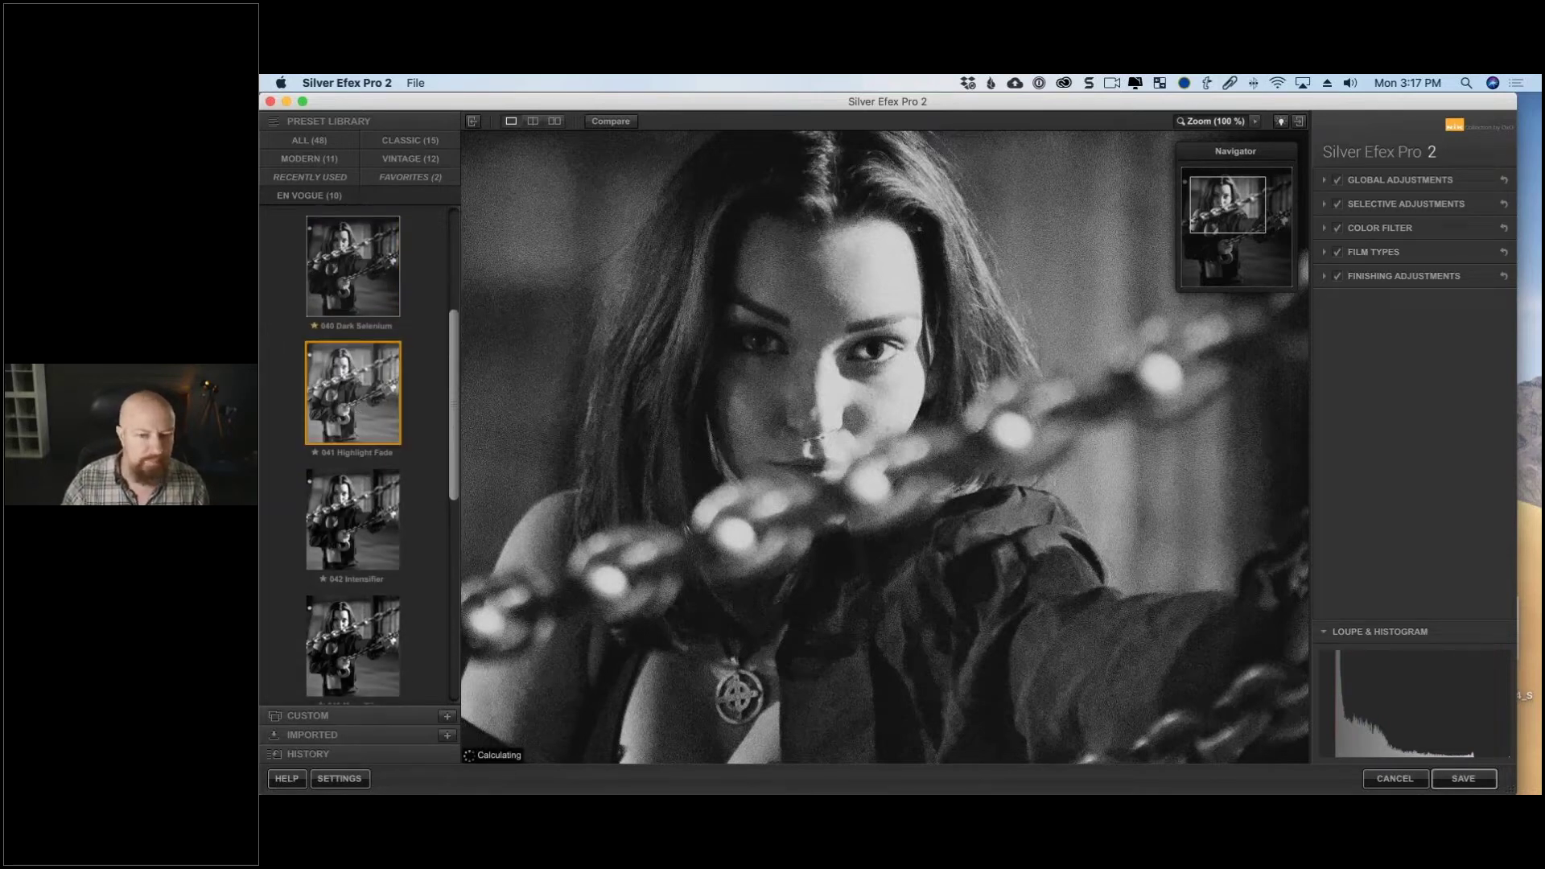
View the whole photo and try the En Vogue presets 042 Intensifier and 043 More Silver on it.
{"action": "left_click", "coordinate": [1225, 121]}
{"action": "left_click", "coordinate": [334, 538]}
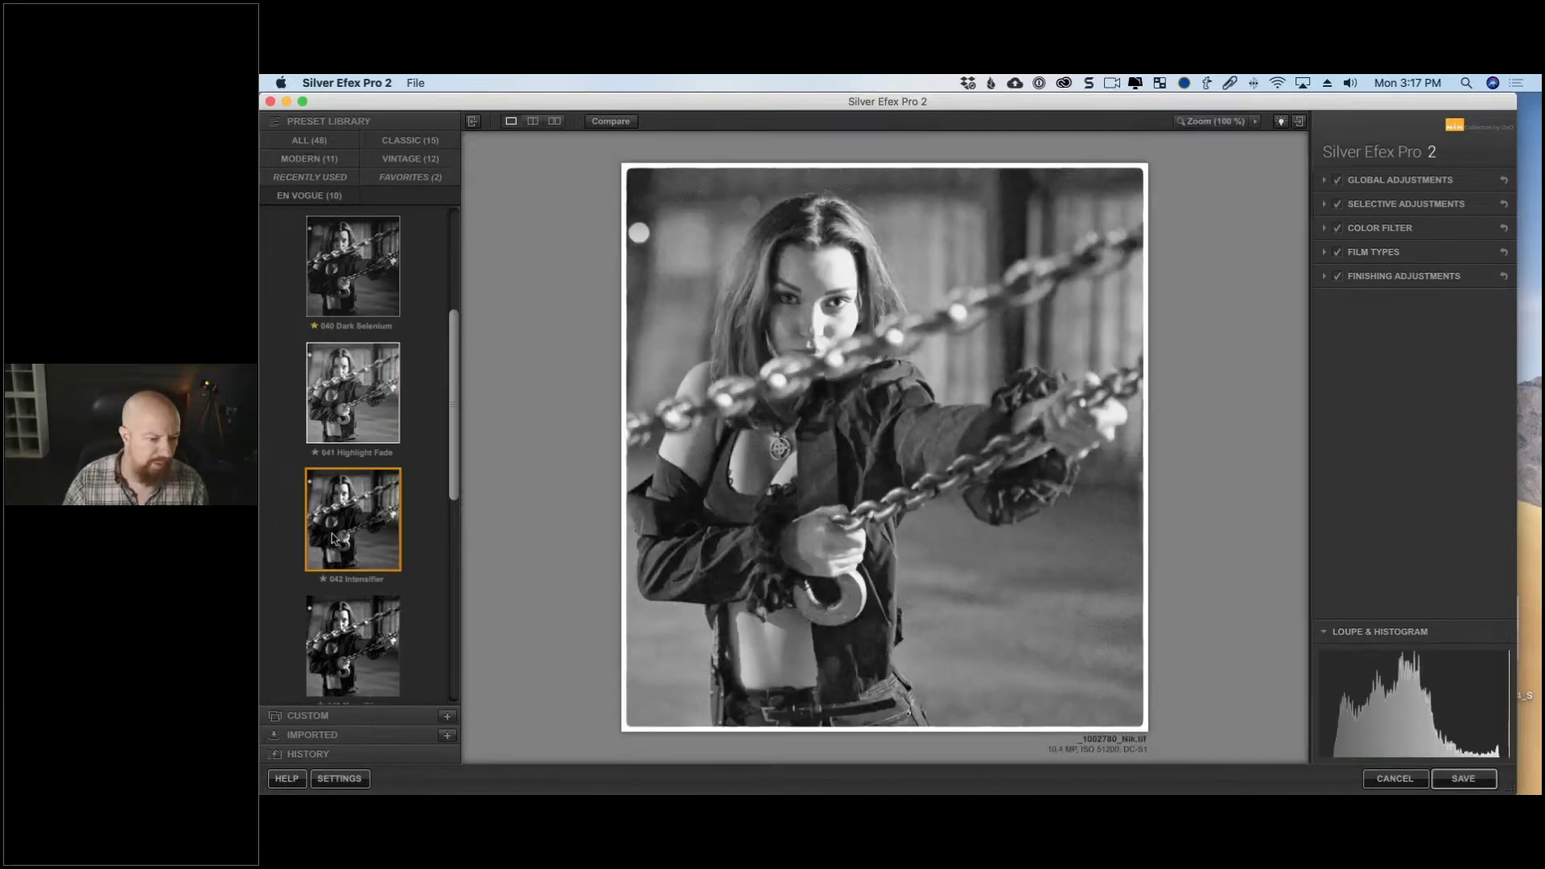
{"action": "scroll", "coordinate": [368, 495], "scroll_direction": "down", "scroll_amount": 3}
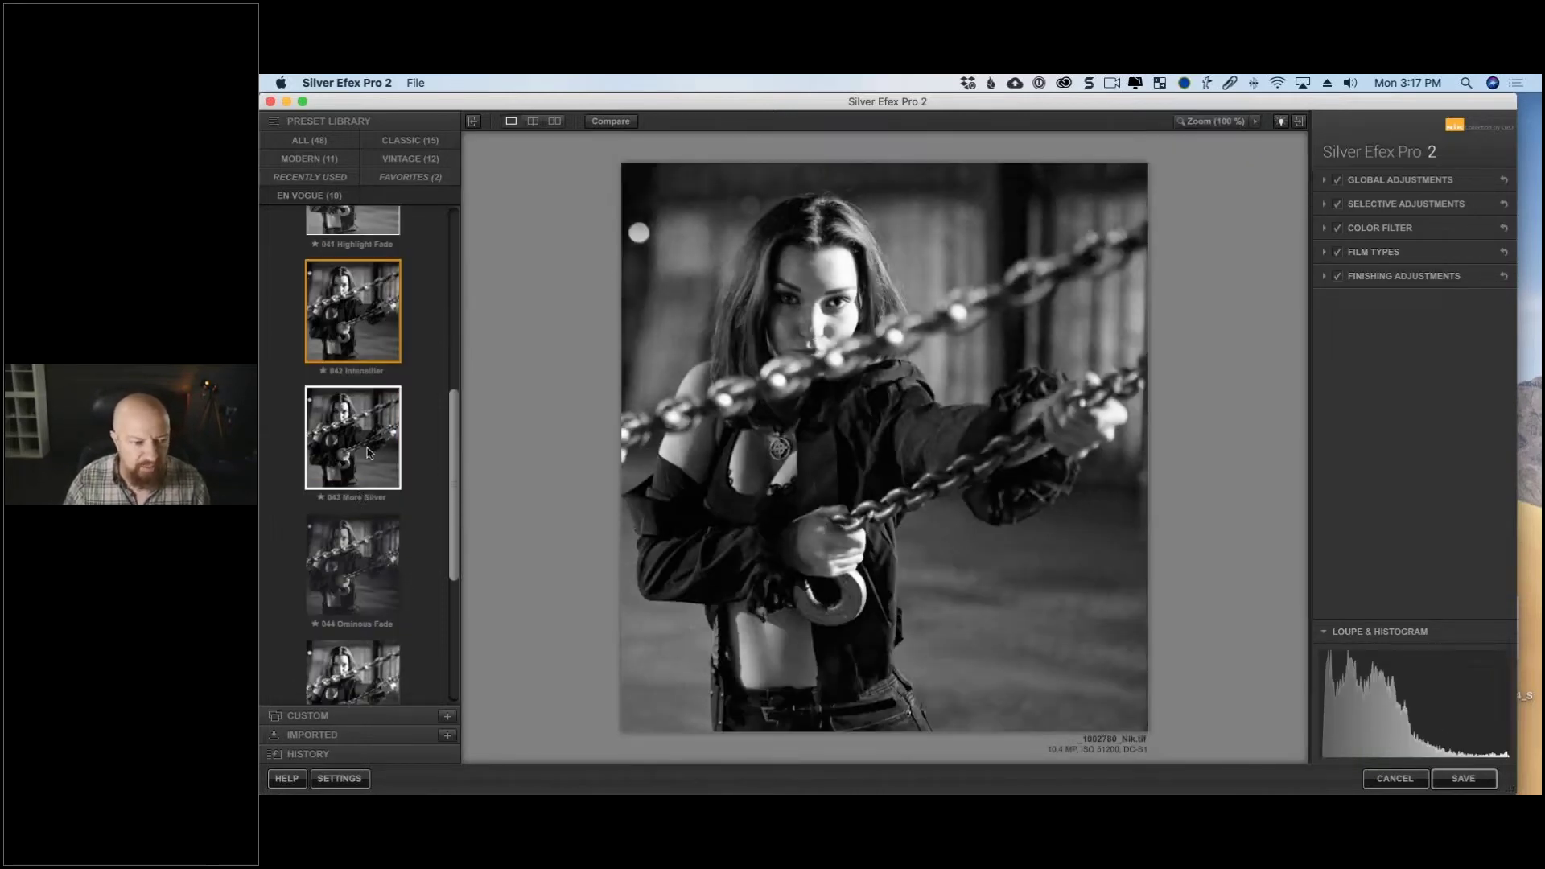
{"action": "left_click", "coordinate": [369, 451]}
{"action": "scroll", "coordinate": [355, 520], "scroll_direction": "down", "scroll_amount": 3}
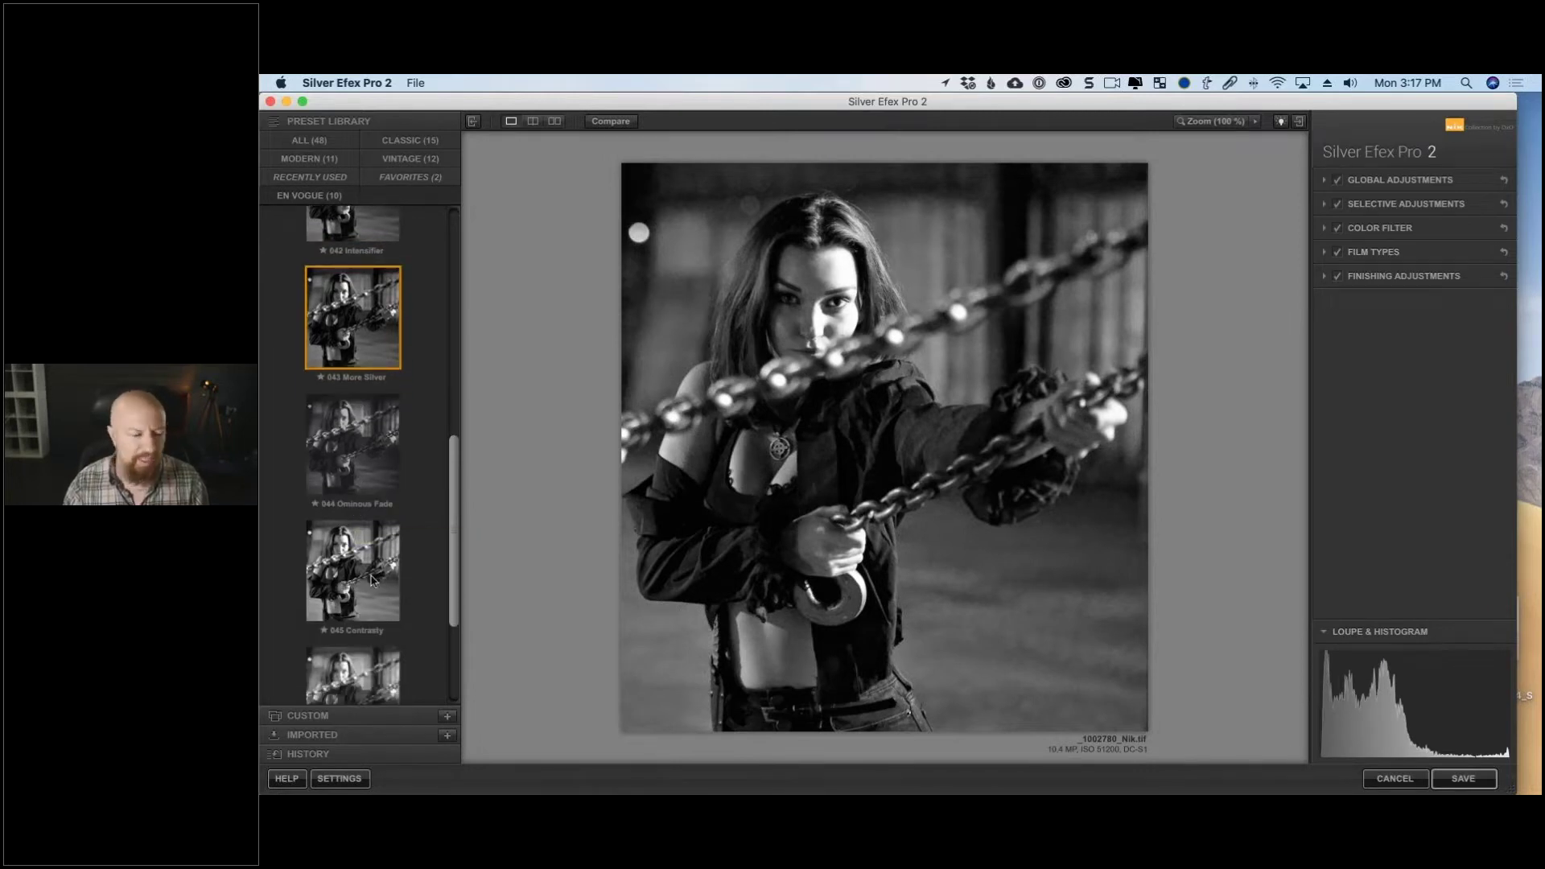
Apply the 044 Ominous Fade preset to the photo and mark that preset as a favorite.
{"action": "left_click", "coordinate": [371, 474]}
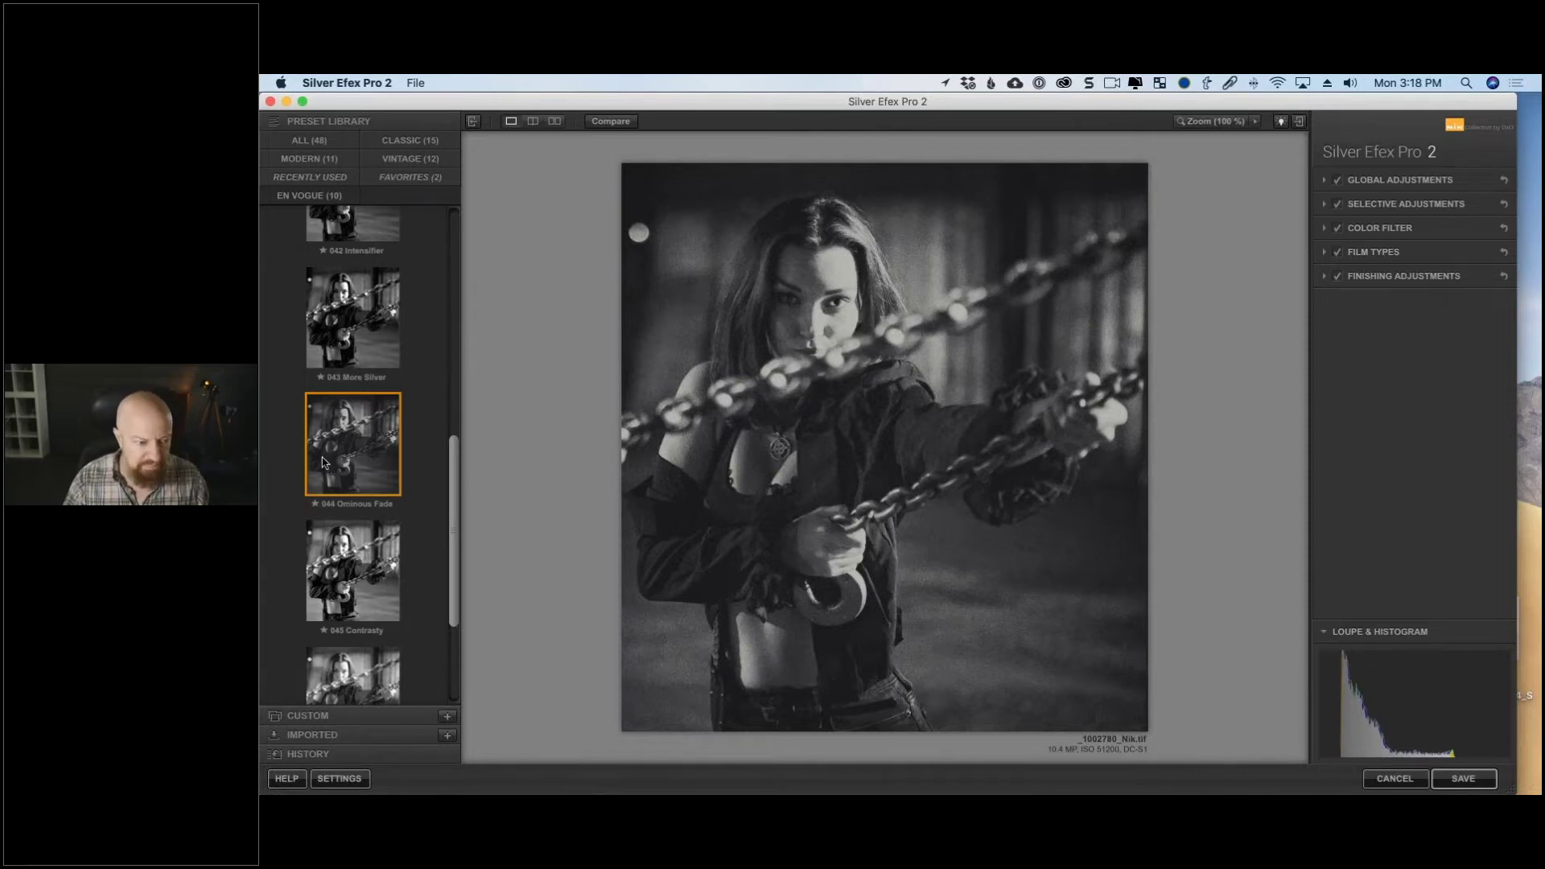
{"action": "left_click", "coordinate": [318, 504]}
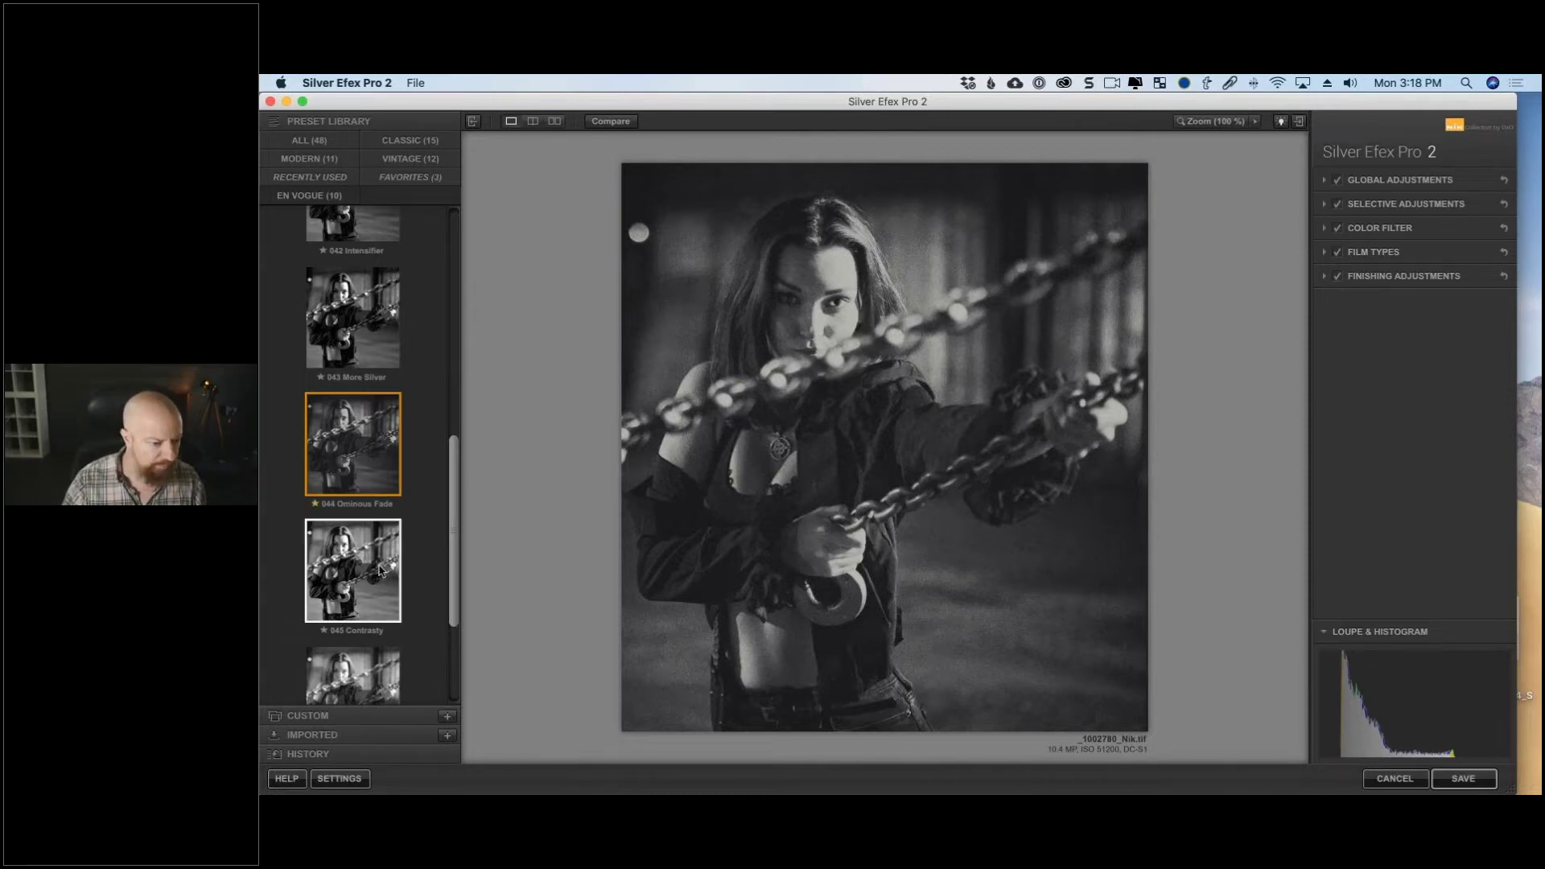
Try the En Vogue presets 045 Contrasty, 046 Subtle Glow and 047 Sun Bleached on the photo.
{"action": "scroll", "coordinate": [382, 571], "scroll_direction": "down", "scroll_amount": 2}
{"action": "left_click", "coordinate": [381, 571]}
{"action": "scroll", "coordinate": [382, 571], "scroll_direction": "down", "scroll_amount": 3}
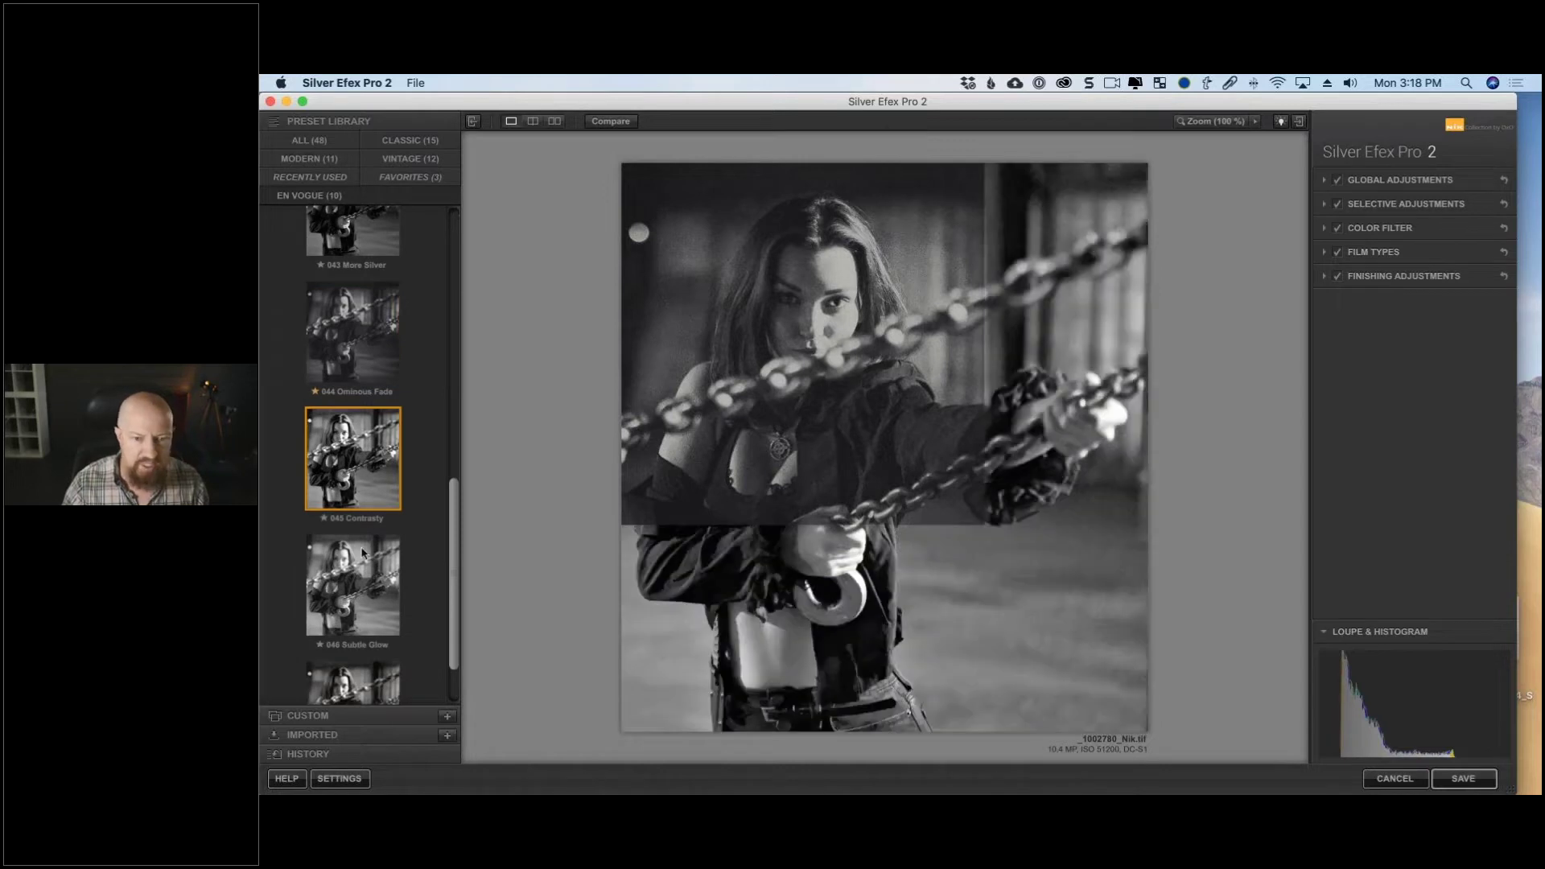
{"action": "left_click", "coordinate": [364, 576]}
{"action": "scroll", "coordinate": [364, 576], "scroll_direction": "down", "scroll_amount": 3}
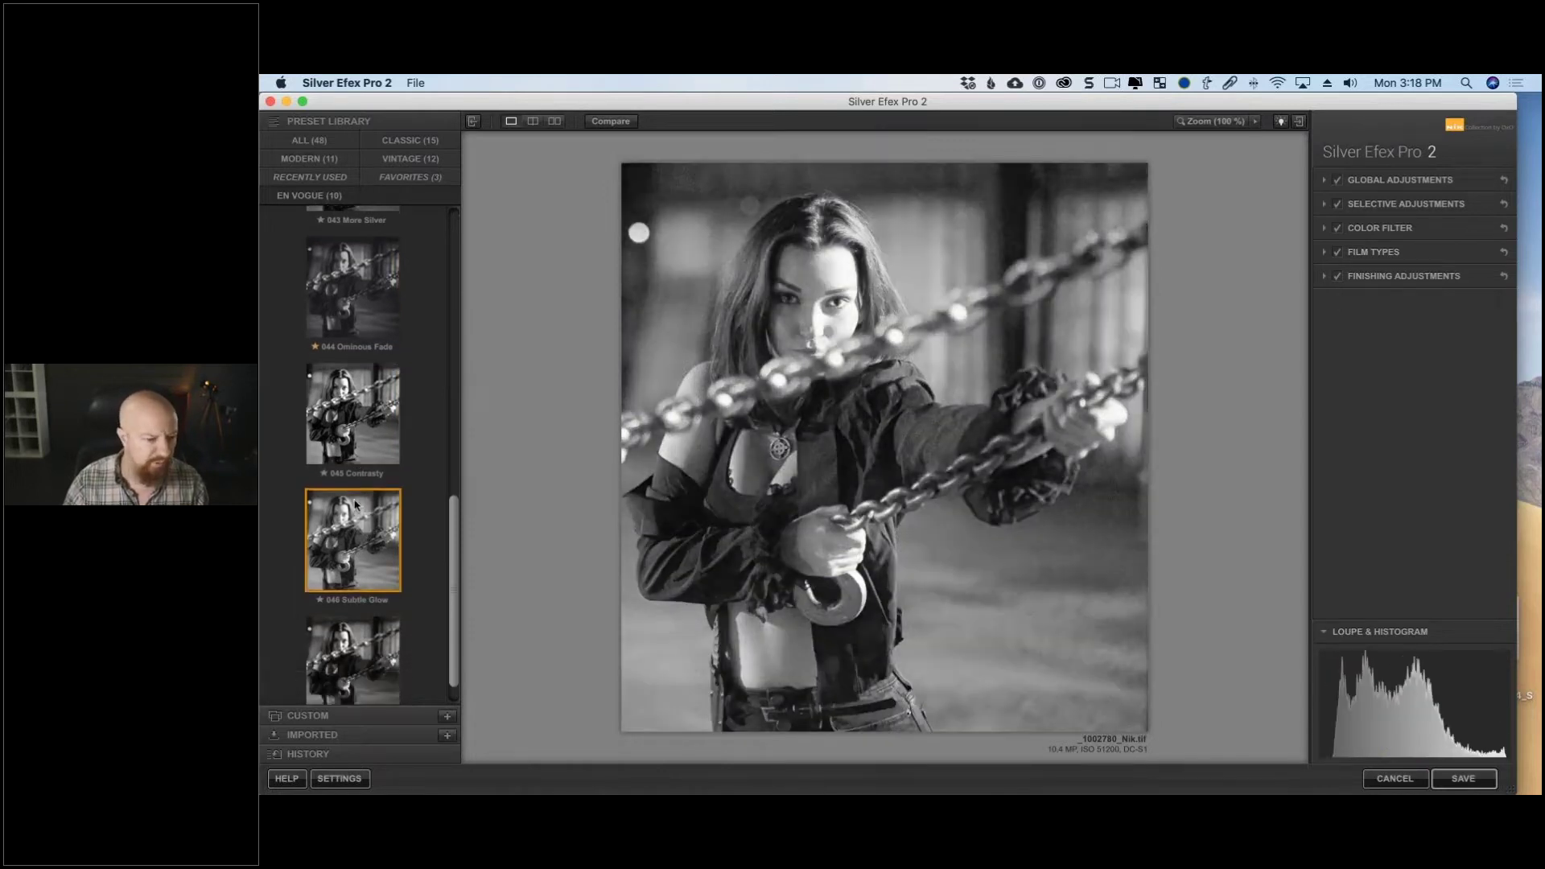
{"action": "left_click", "coordinate": [362, 646]}
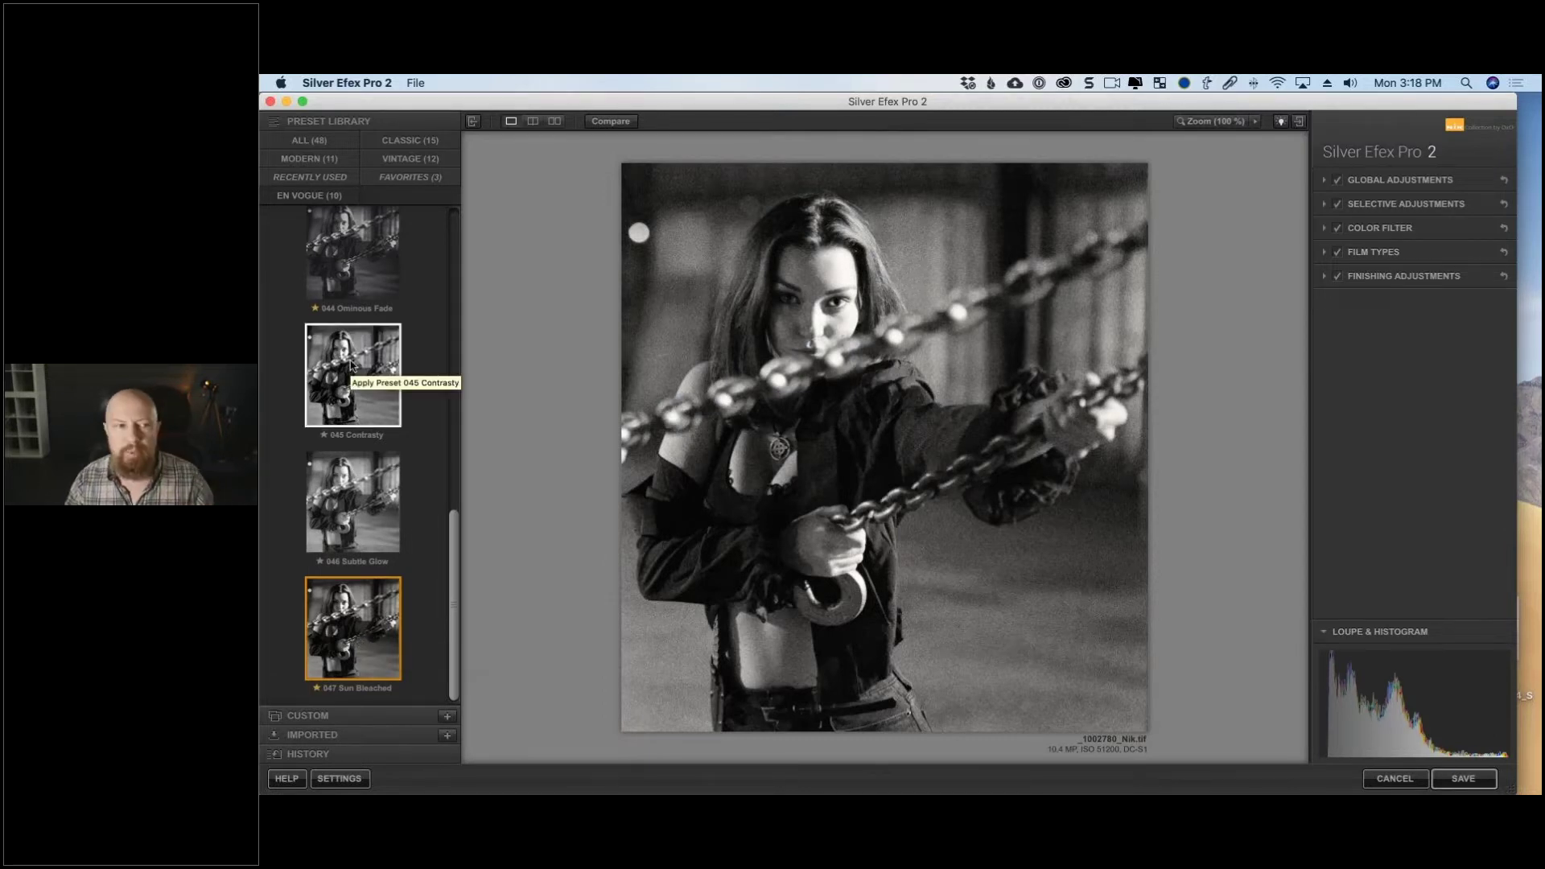
Show only the favorite presets and alternate between 044 Ominous Fade and 040 Dark Selenium, ending on Dark Selenium.
{"action": "left_click", "coordinate": [409, 179]}
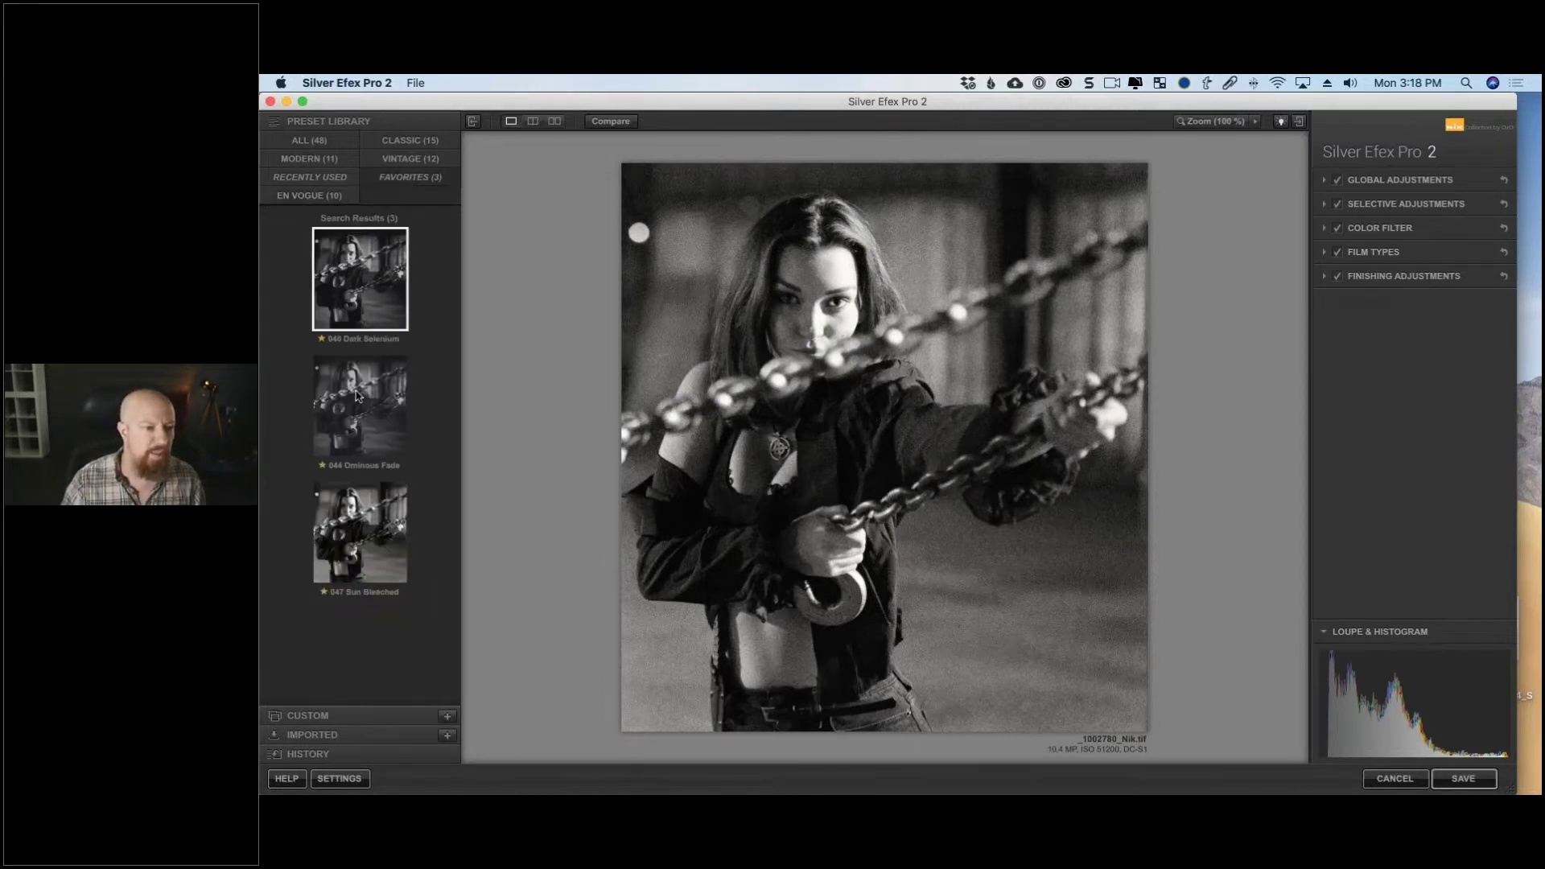
{"action": "left_click", "coordinate": [355, 297]}
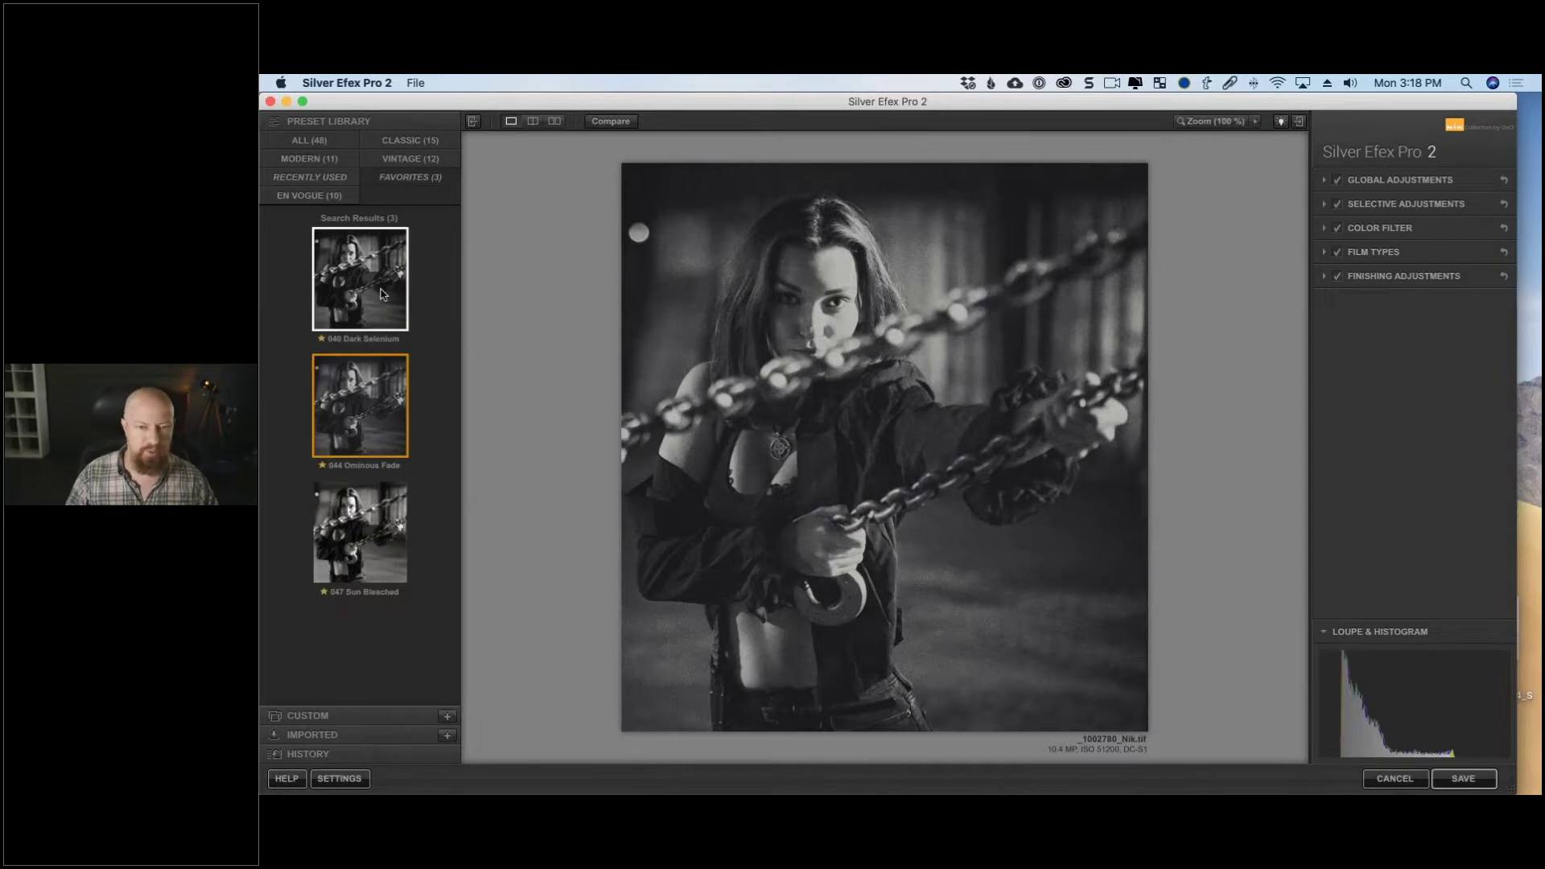
{"action": "left_click", "coordinate": [391, 412]}
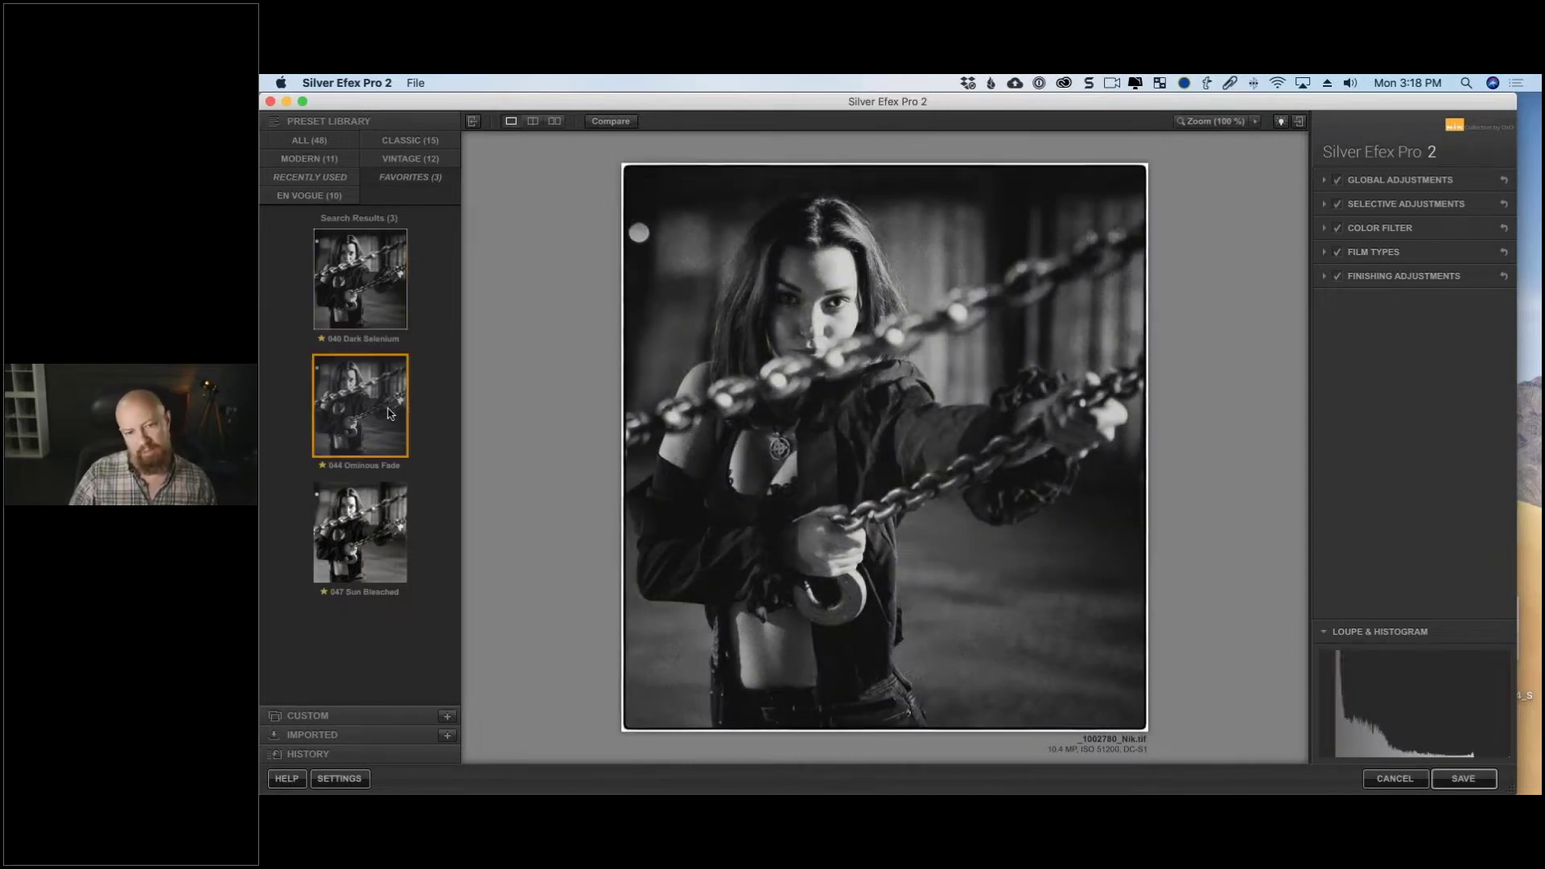
{"action": "key", "text": "Up"}
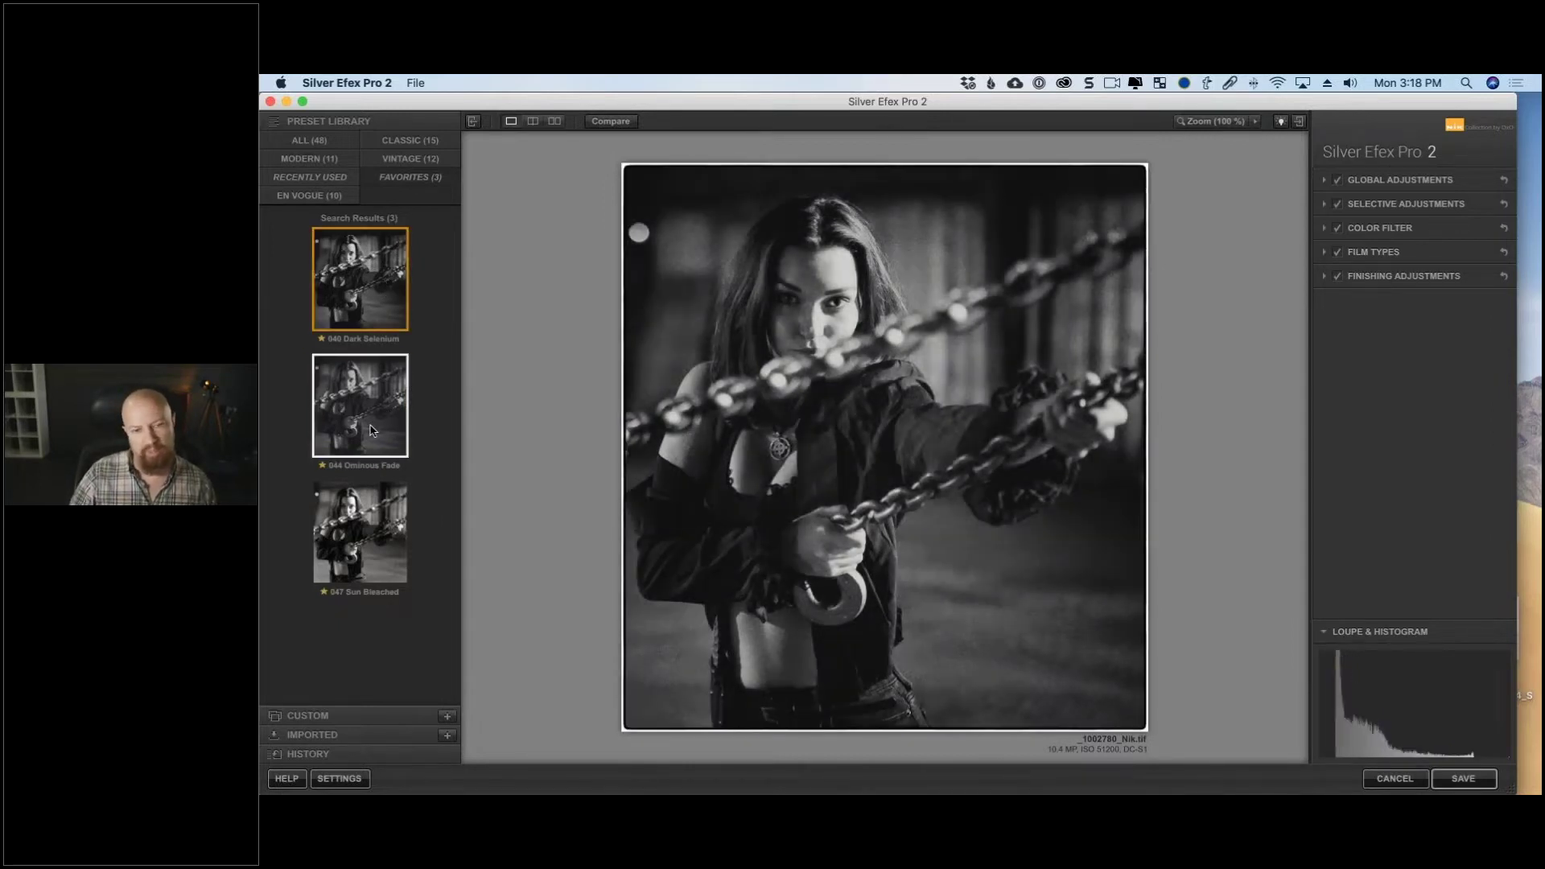
{"action": "left_click", "coordinate": [374, 434]}
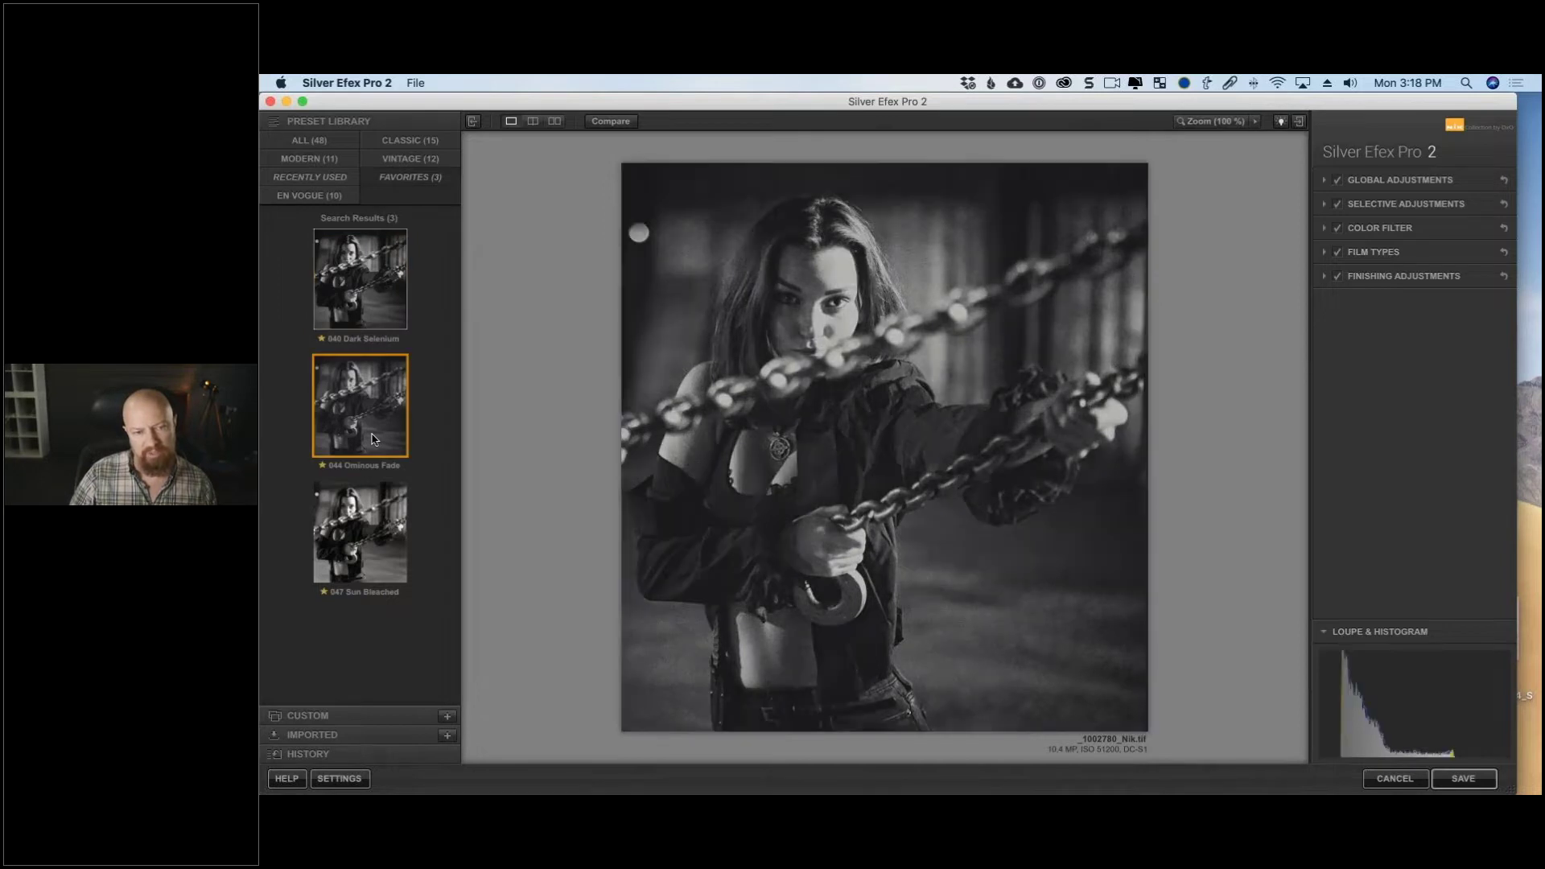
{"action": "left_click", "coordinate": [378, 322]}
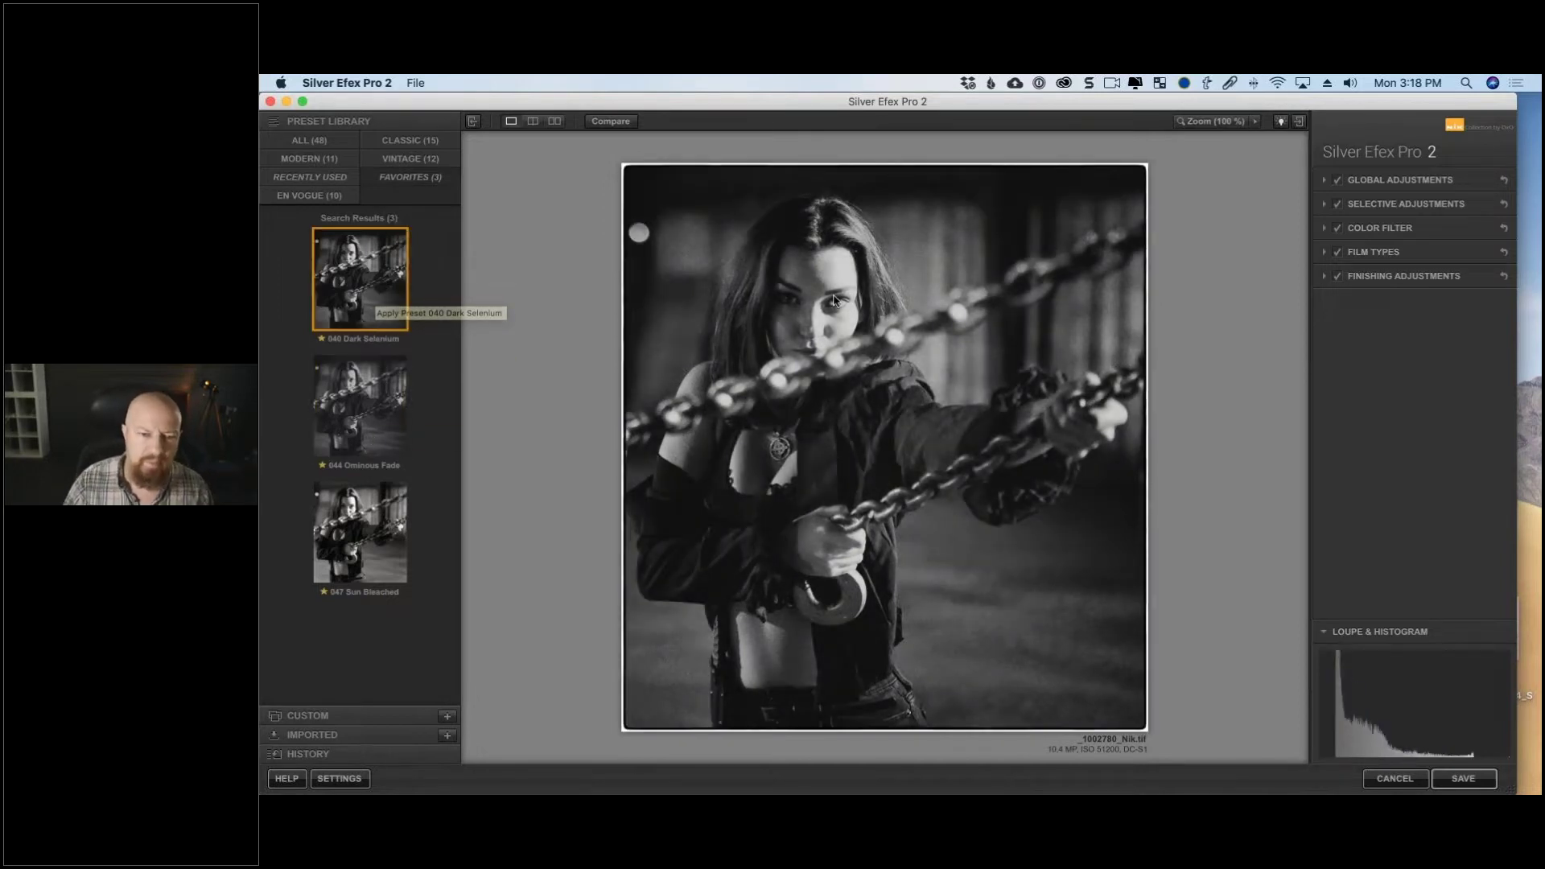
View the face at 100%, highlight midtone zones such as 5 and 7 from the histogram, and collapse the Loupe & Histogram section.
{"action": "left_click", "coordinate": [1217, 120]}
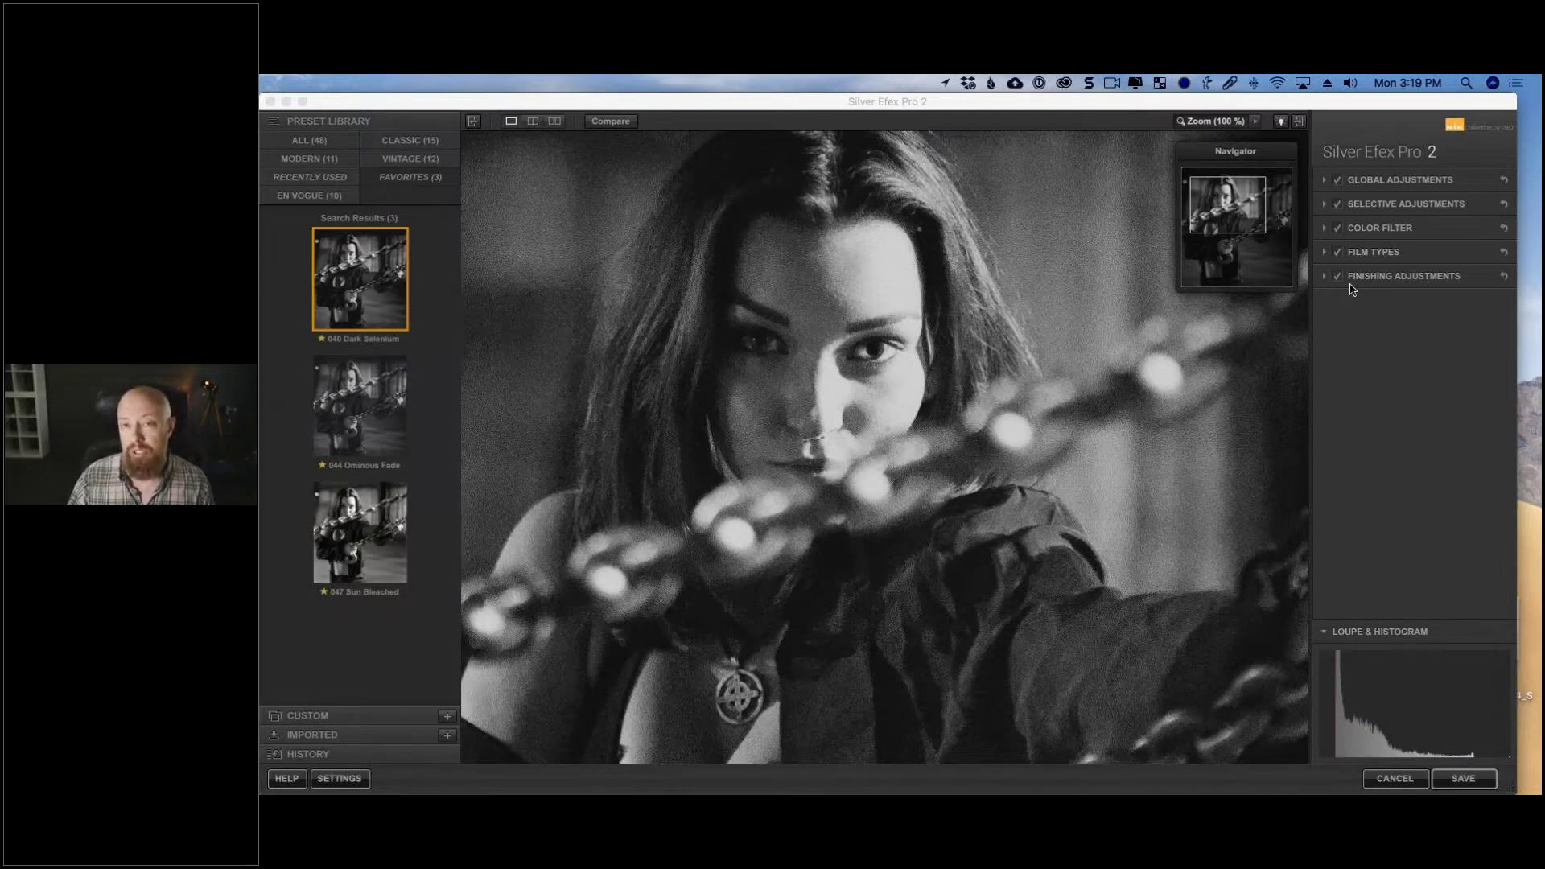
{"action": "left_click", "coordinate": [1388, 684]}
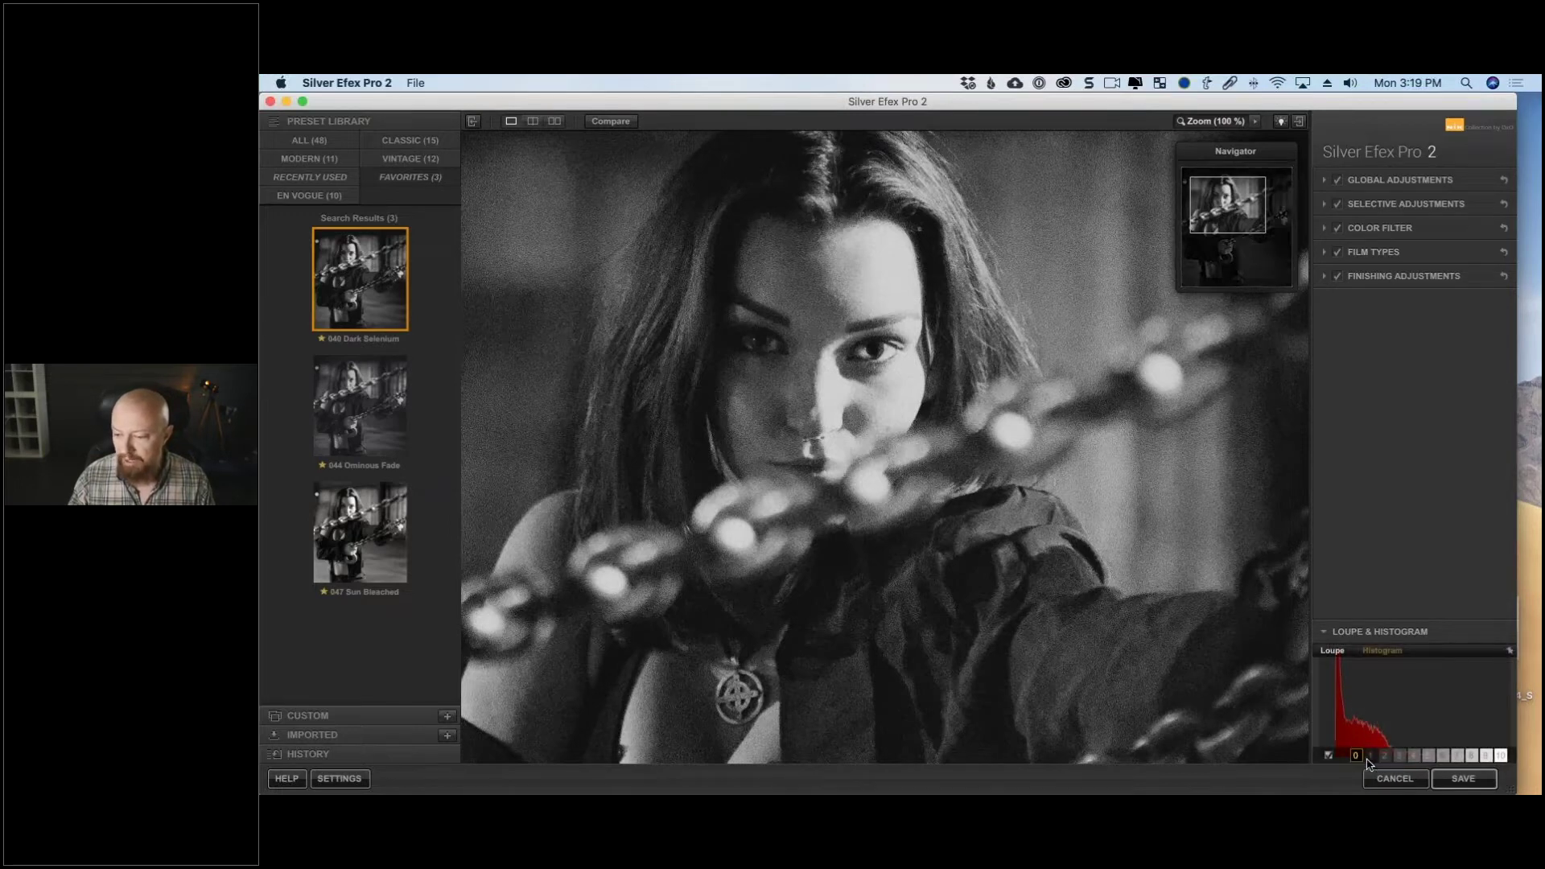
{"action": "left_click", "coordinate": [1457, 757]}
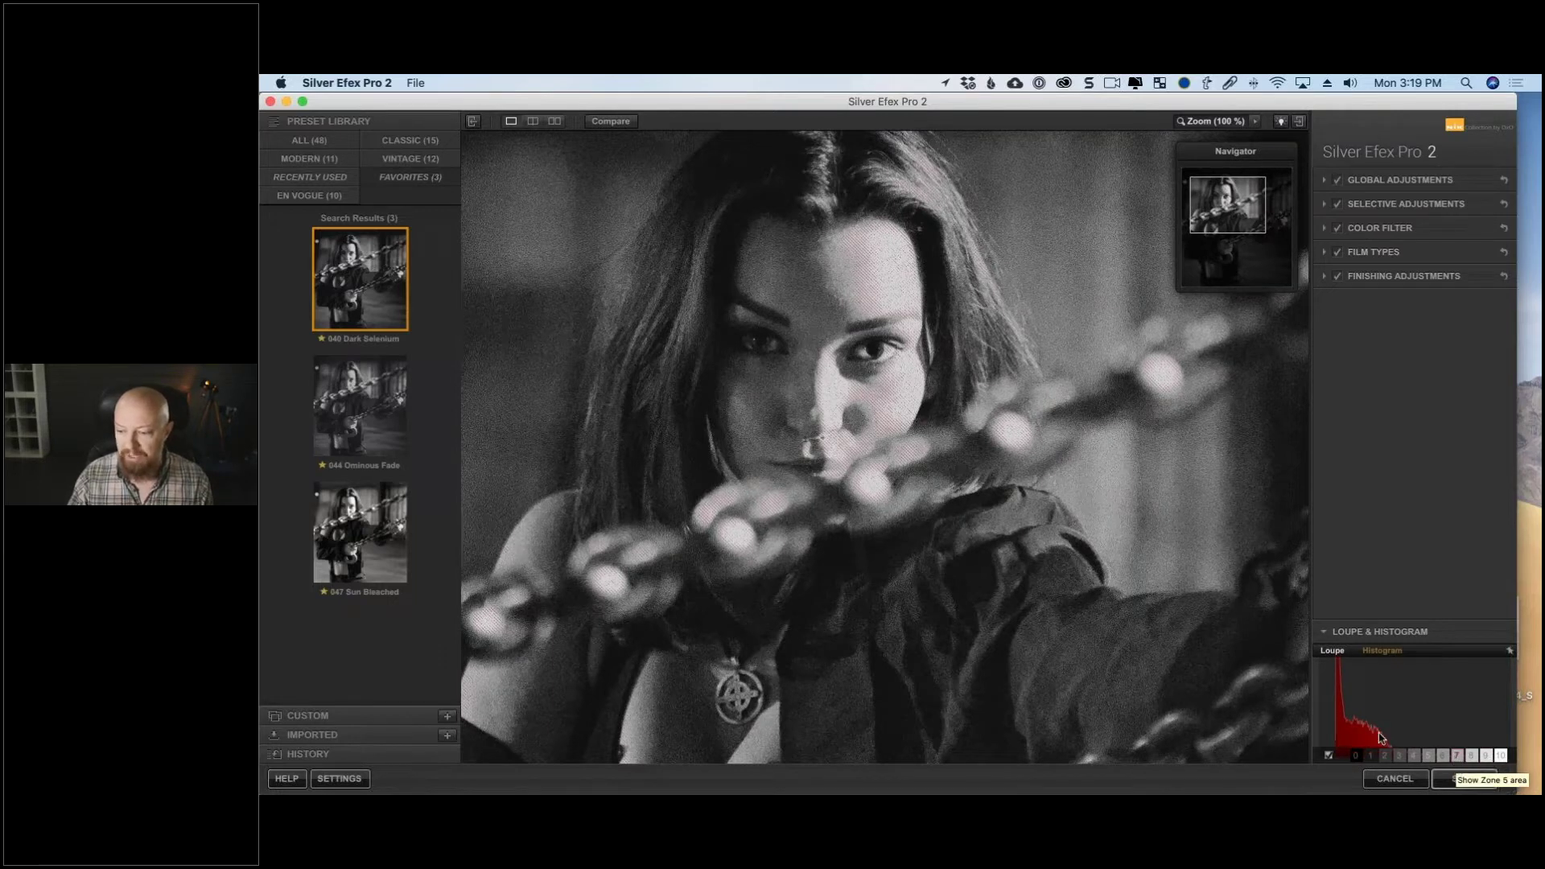
{"action": "left_click", "coordinate": [1433, 761]}
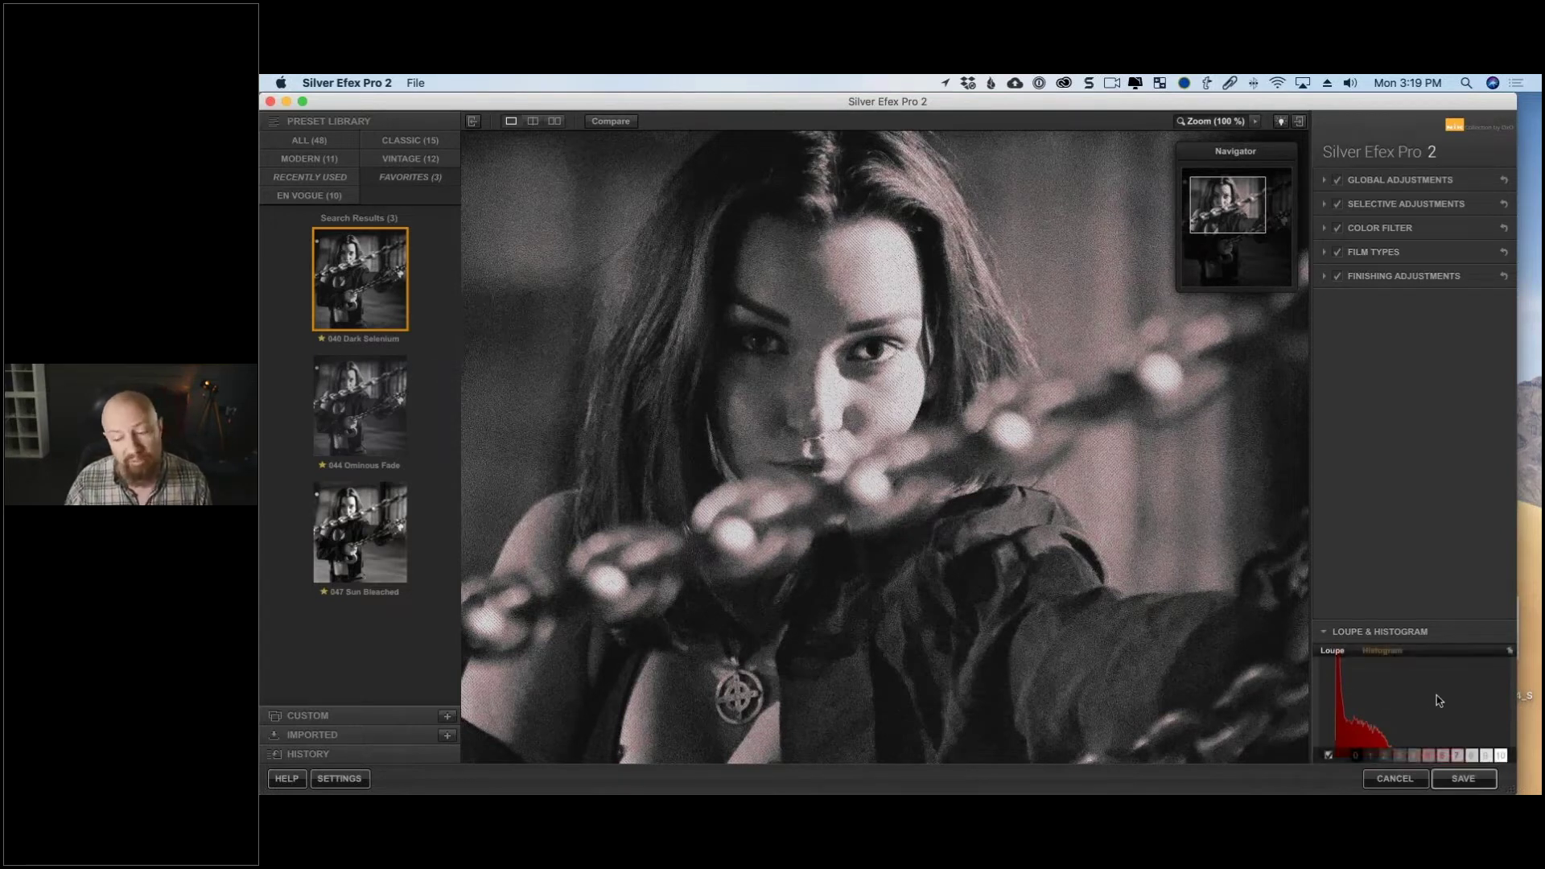
{"action": "left_click", "coordinate": [1454, 759]}
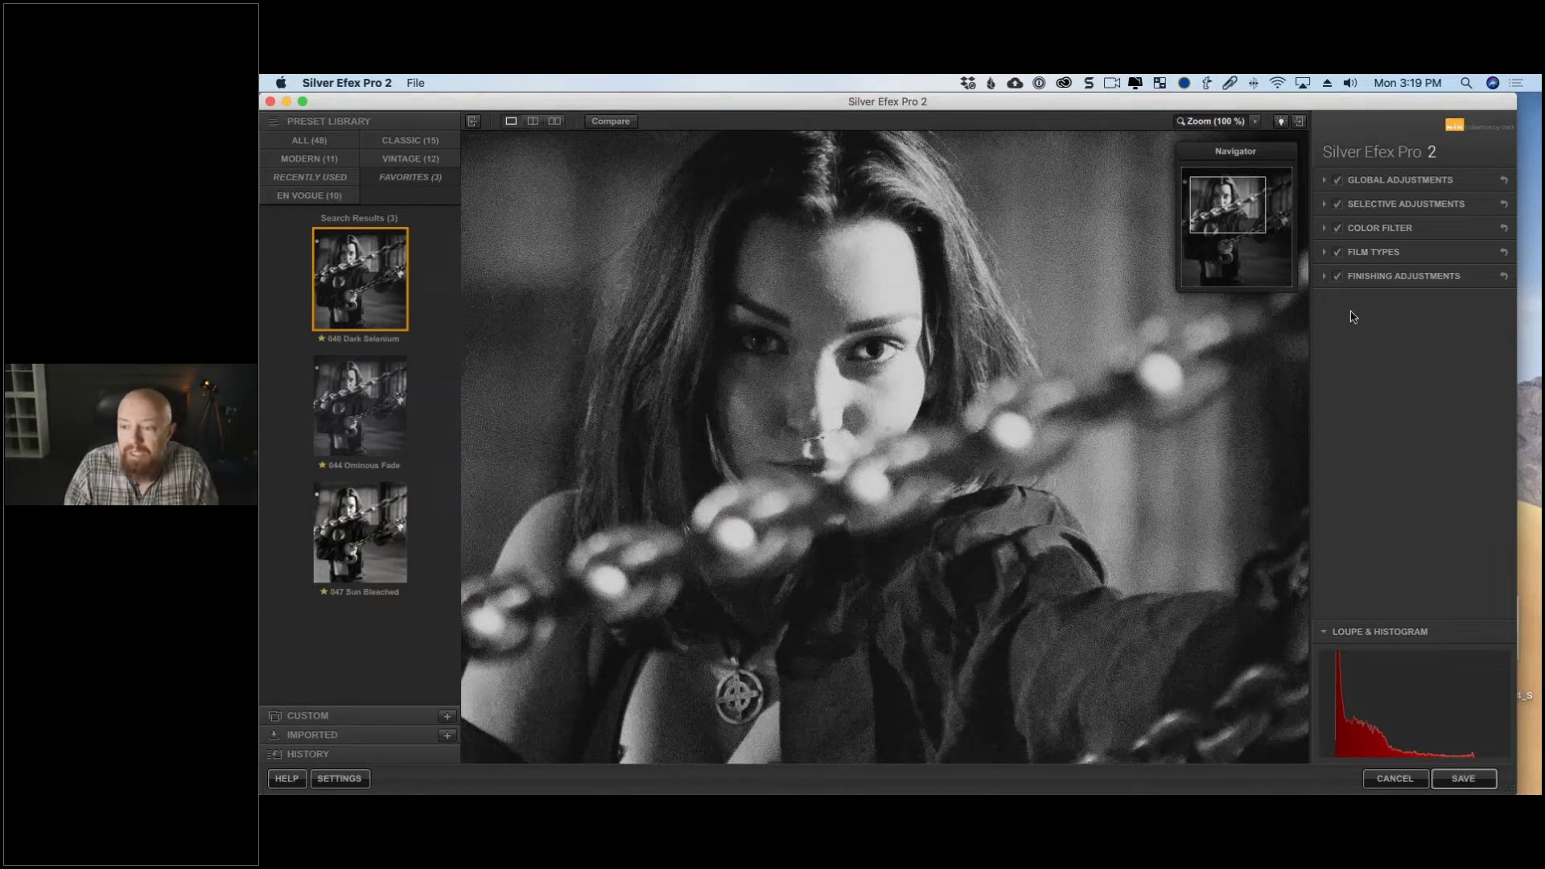
{"action": "left_click", "coordinate": [1349, 635]}
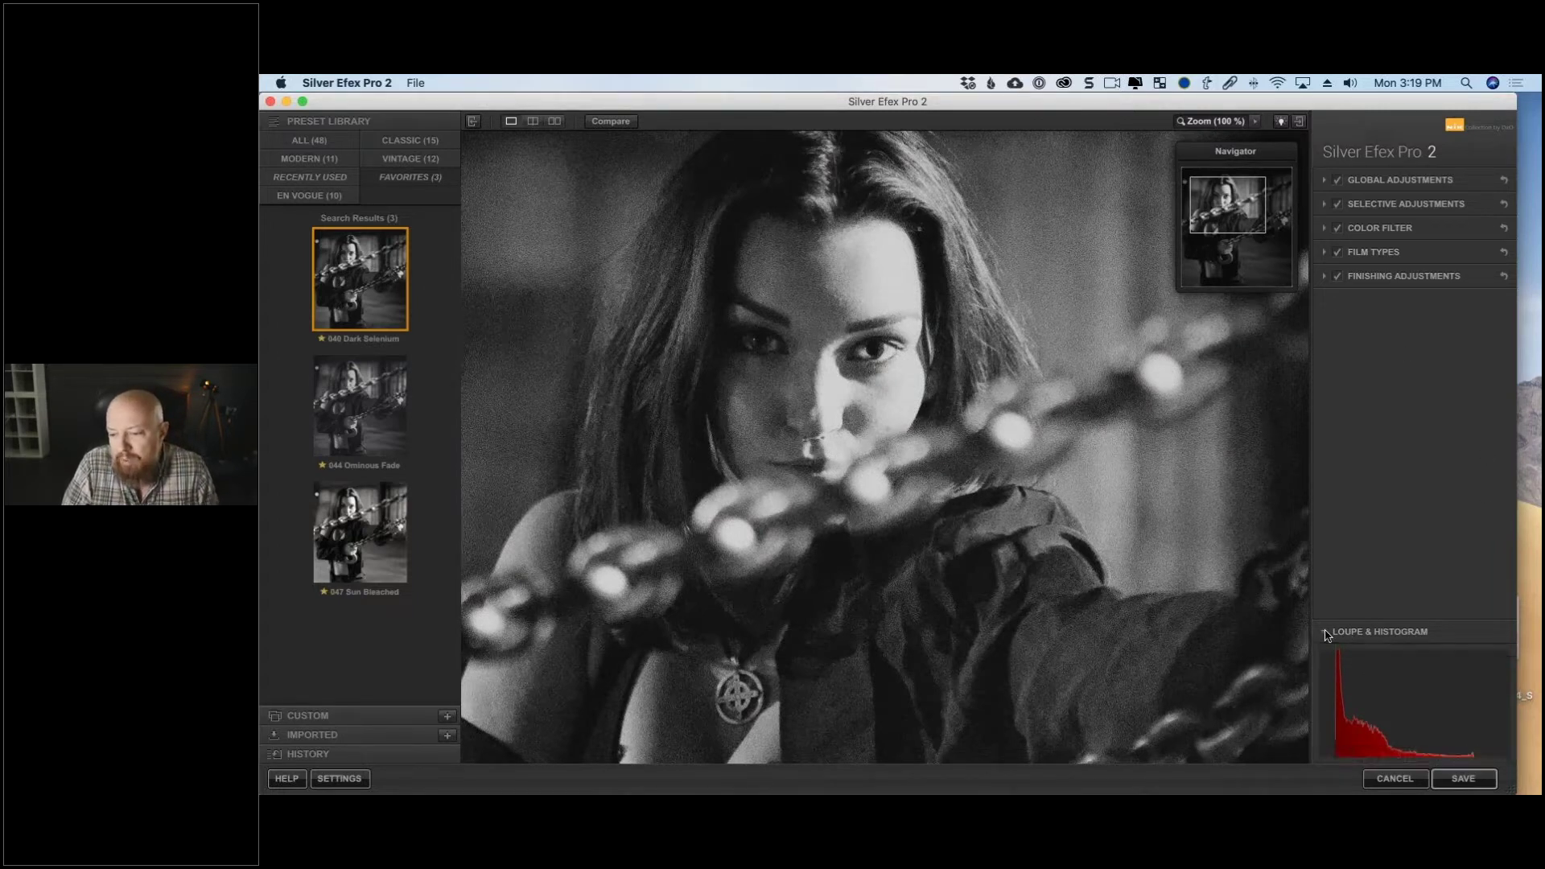
Expand the Film Types section, view the whole photo again, and set the film type to Neutral.
{"action": "left_click", "coordinate": [1390, 253]}
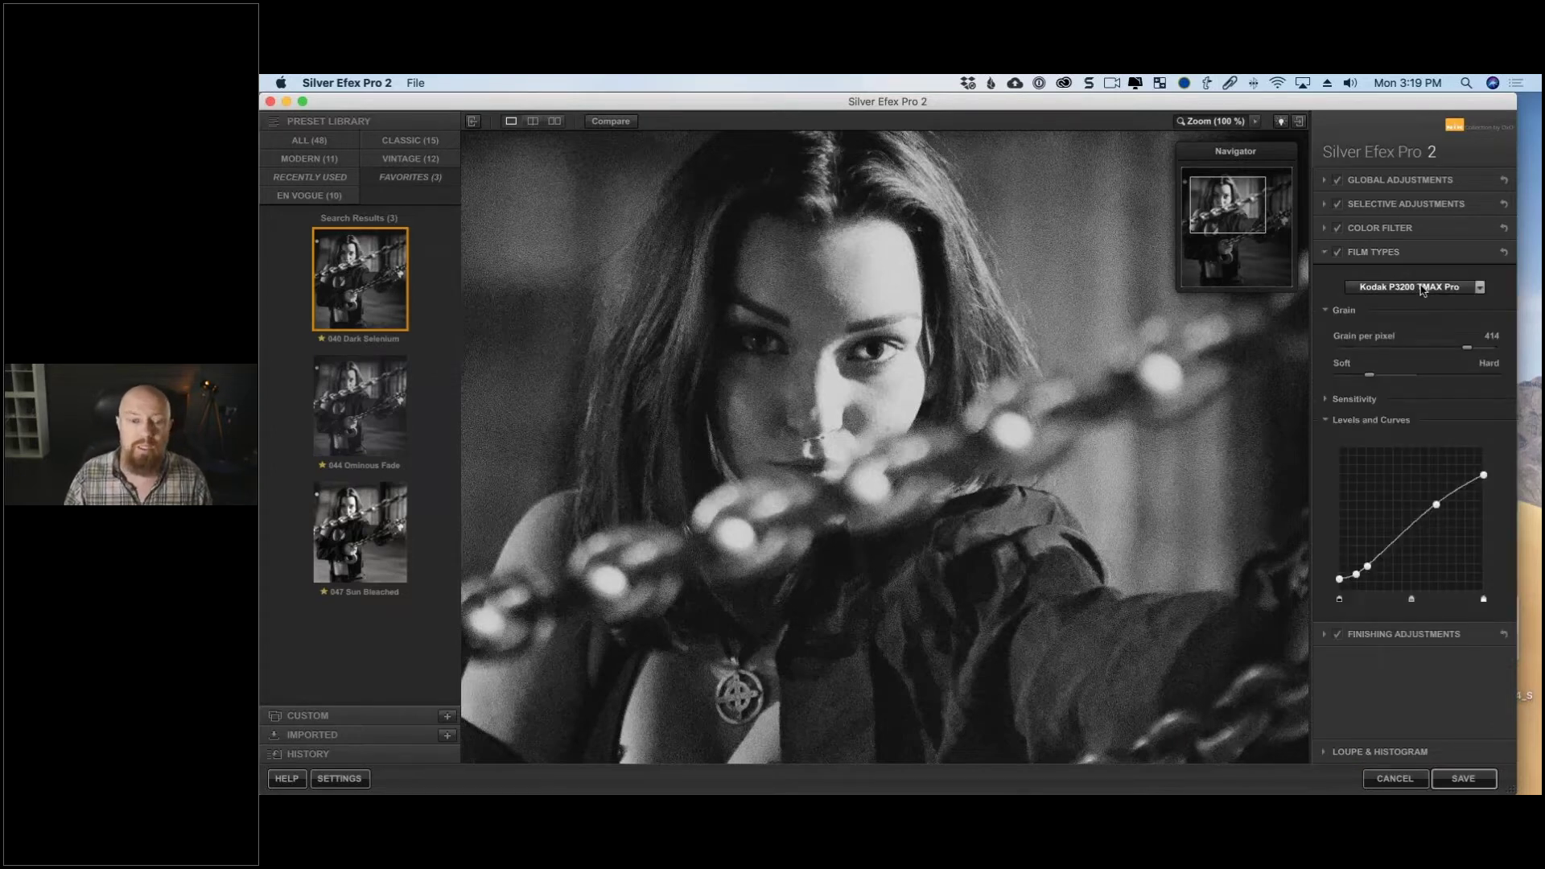
{"action": "key", "text": "space"}
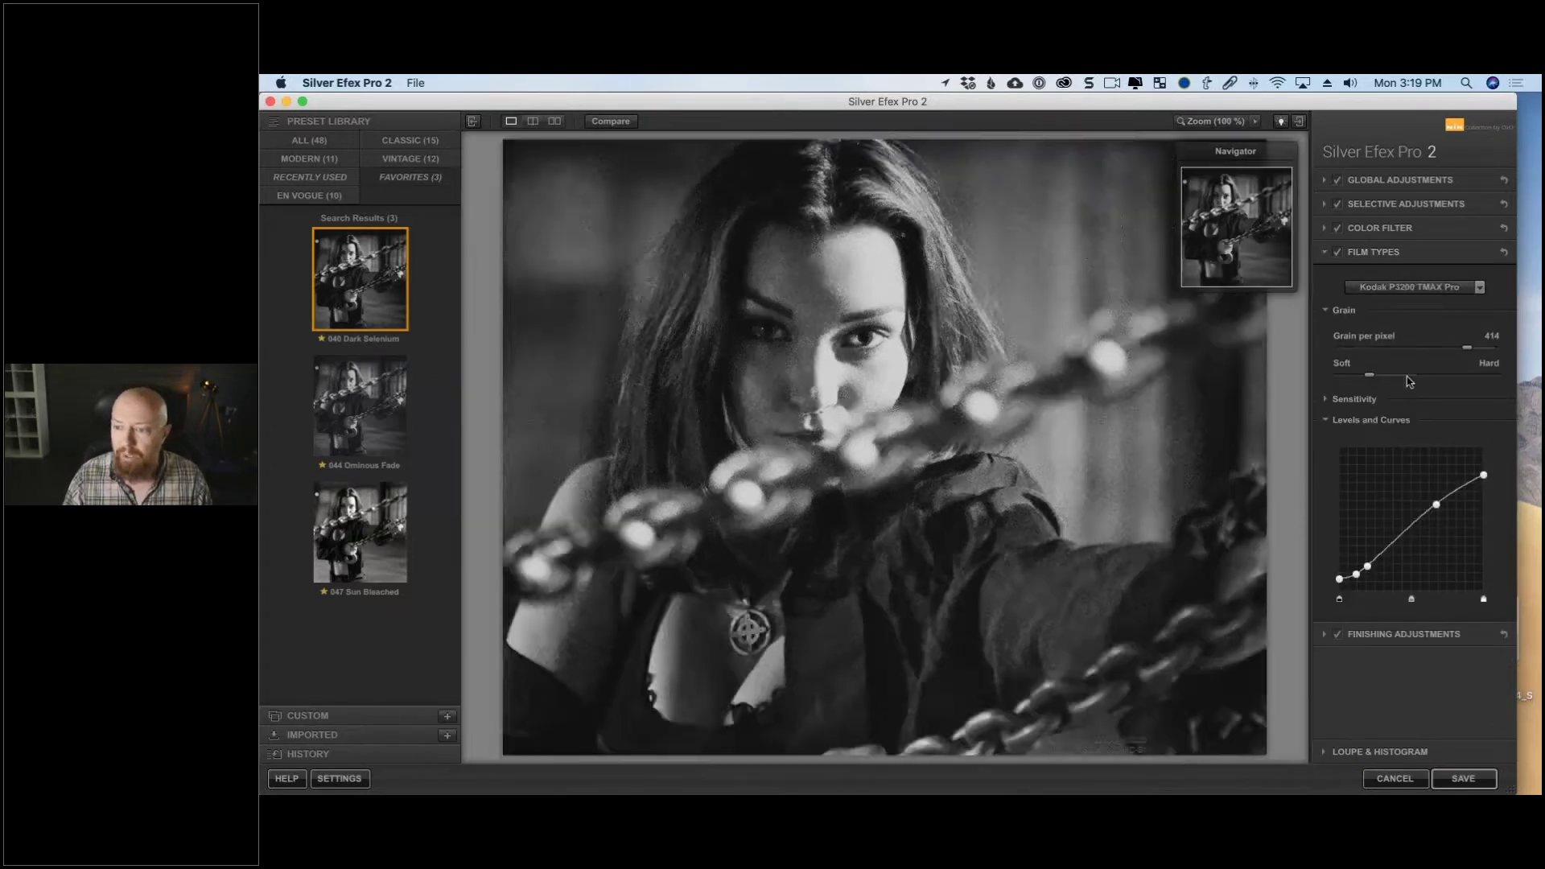
{"action": "left_click", "coordinate": [1414, 294]}
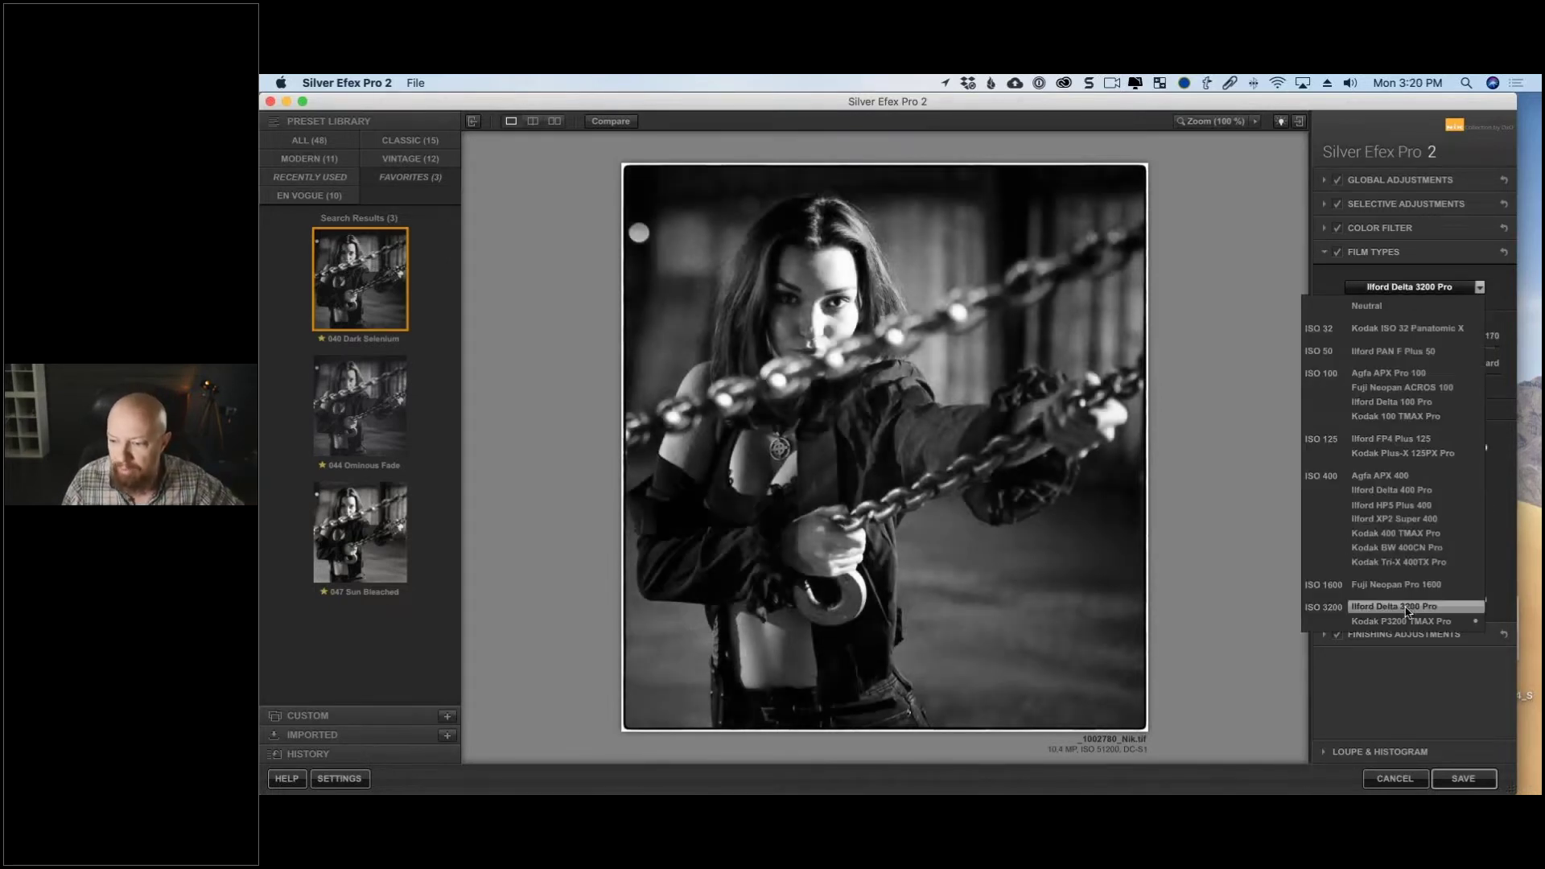
{"action": "left_click", "coordinate": [1368, 306]}
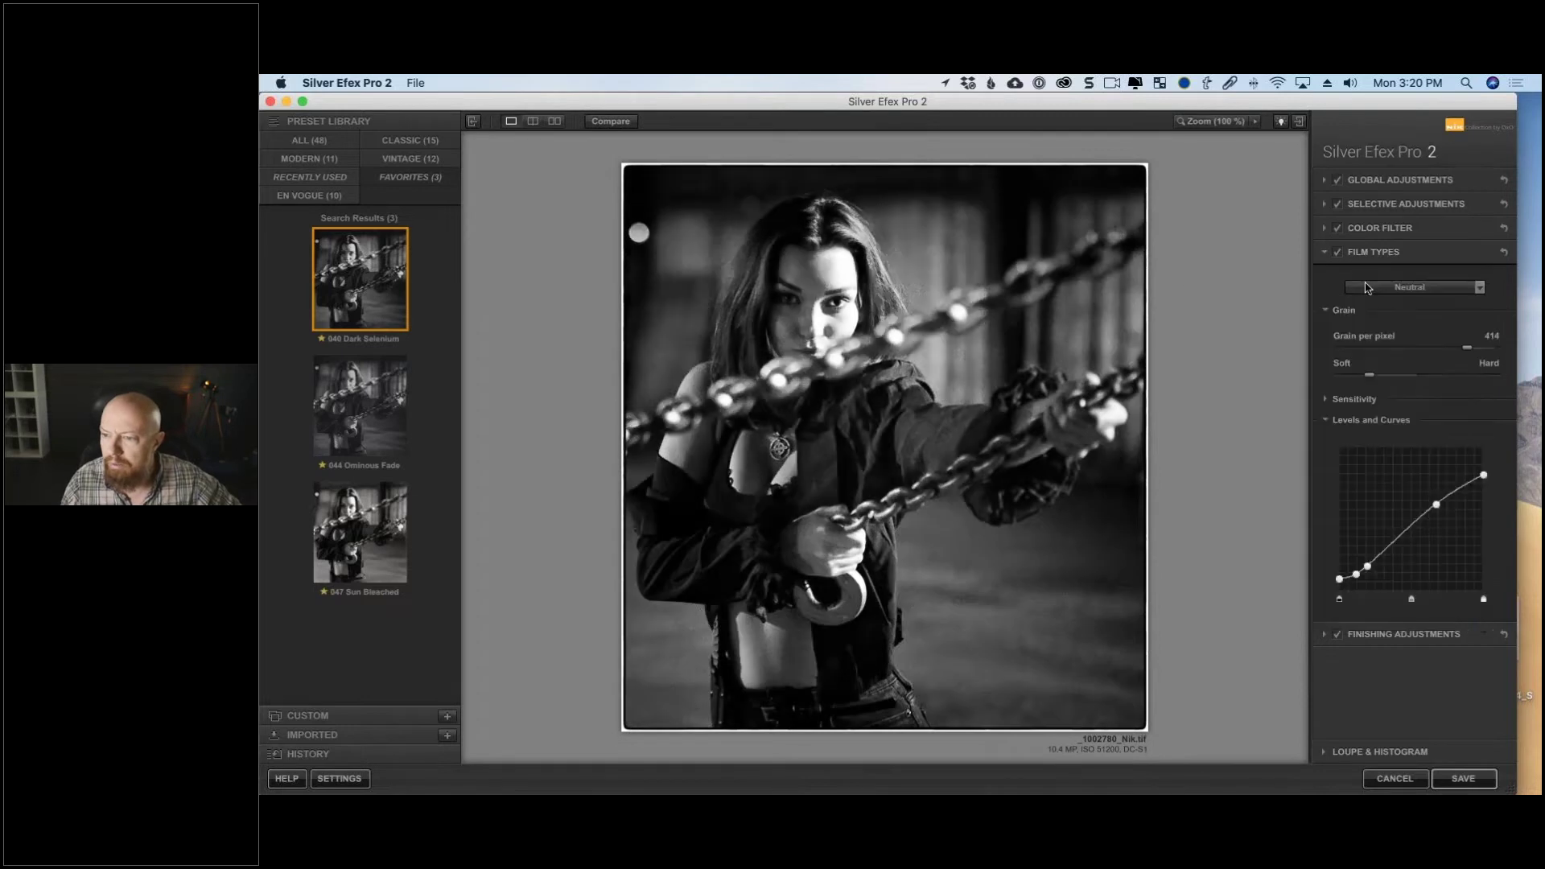
{"action": "left_click", "coordinate": [1387, 287]}
{"action": "left_click", "coordinate": [1368, 306]}
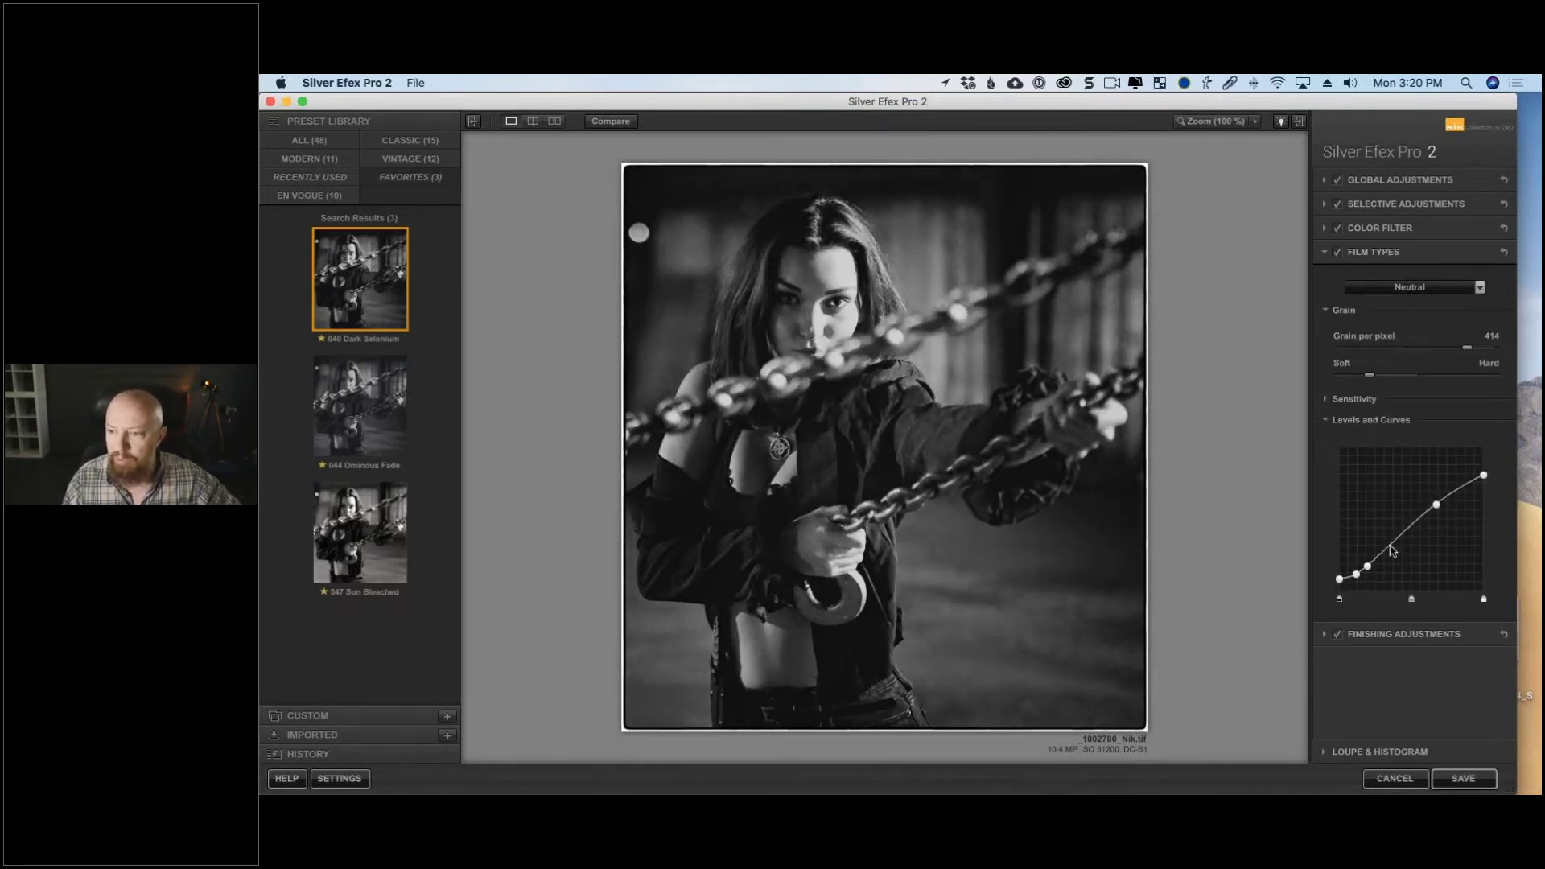
Try the Kodak 100 TMAX Pro and Ilford XP2 Super 400 film types on the photo.
{"action": "left_click", "coordinate": [1423, 293]}
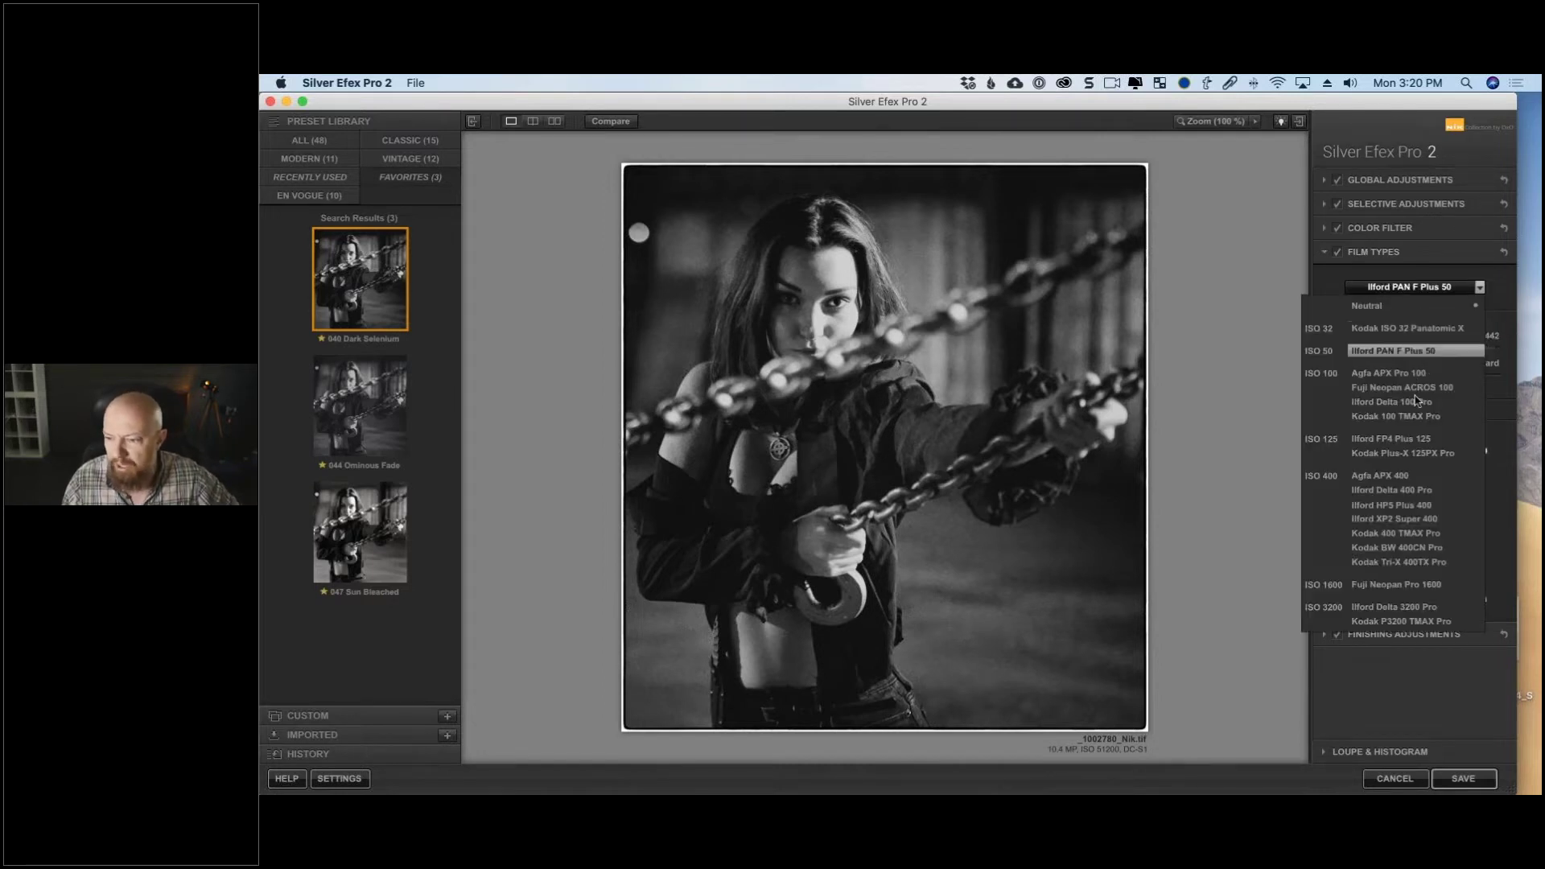
{"action": "left_click", "coordinate": [1423, 416]}
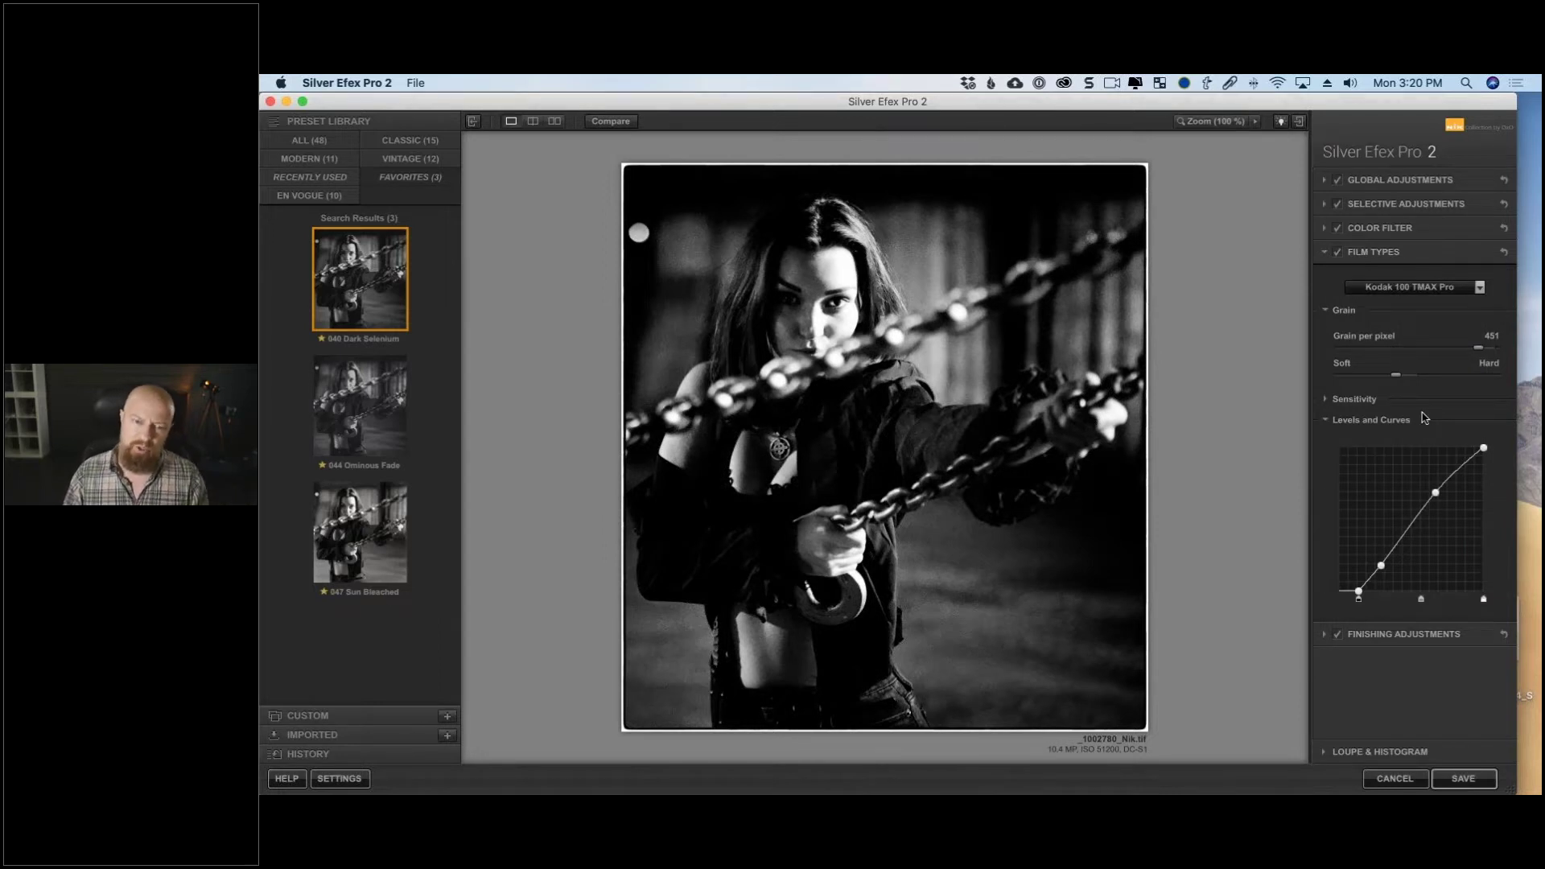
{"action": "left_click", "coordinate": [1433, 291]}
{"action": "left_click", "coordinate": [1425, 418]}
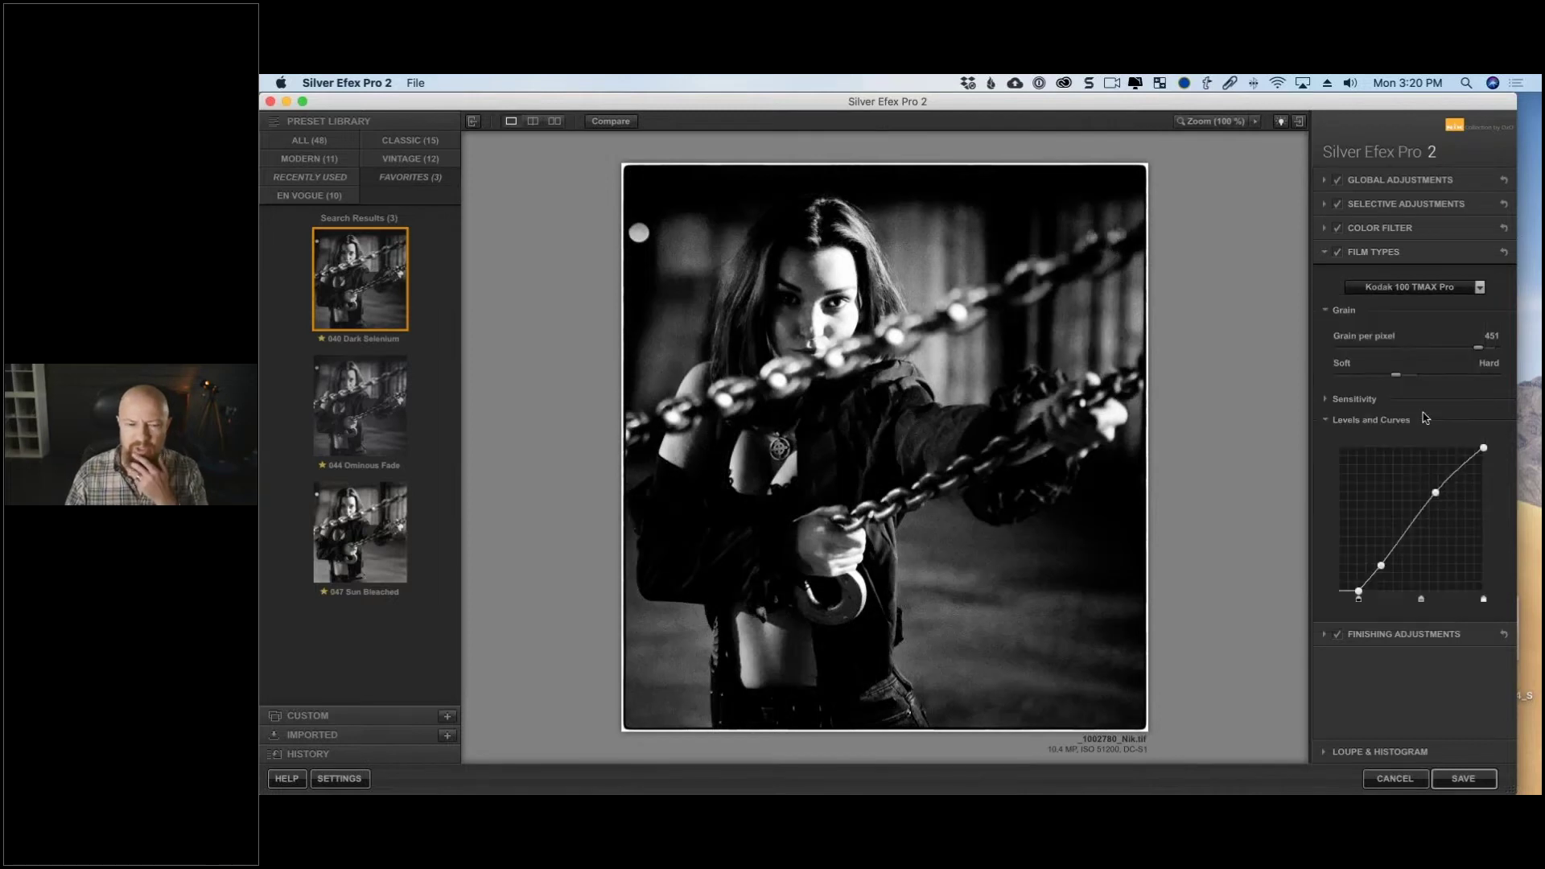
{"action": "left_click", "coordinate": [1411, 289]}
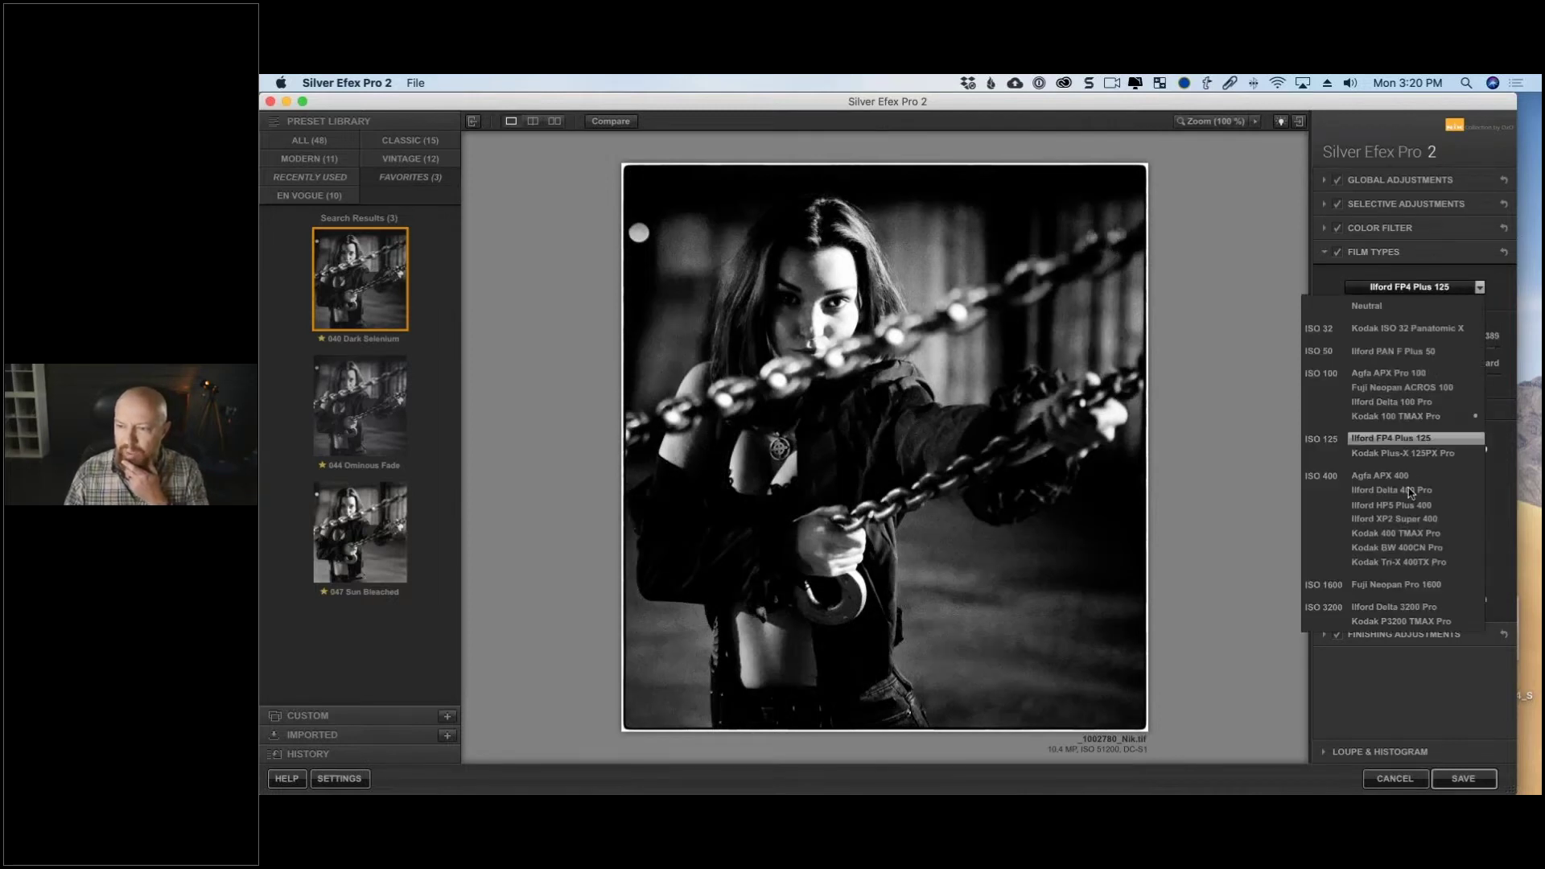
{"action": "left_click", "coordinate": [1408, 518]}
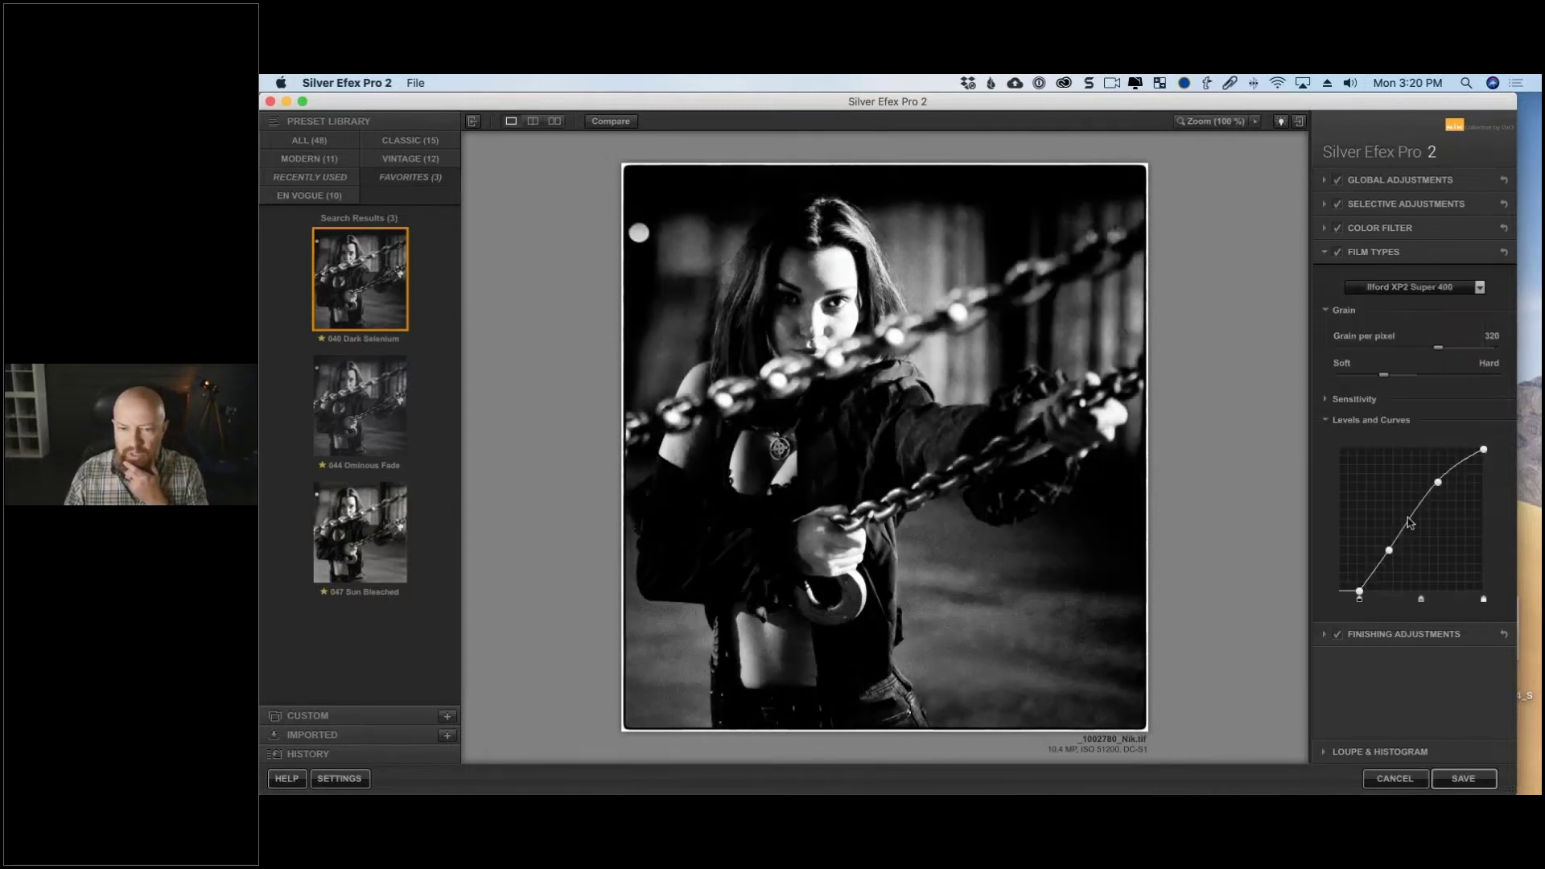
{"action": "left_click", "coordinate": [1395, 294]}
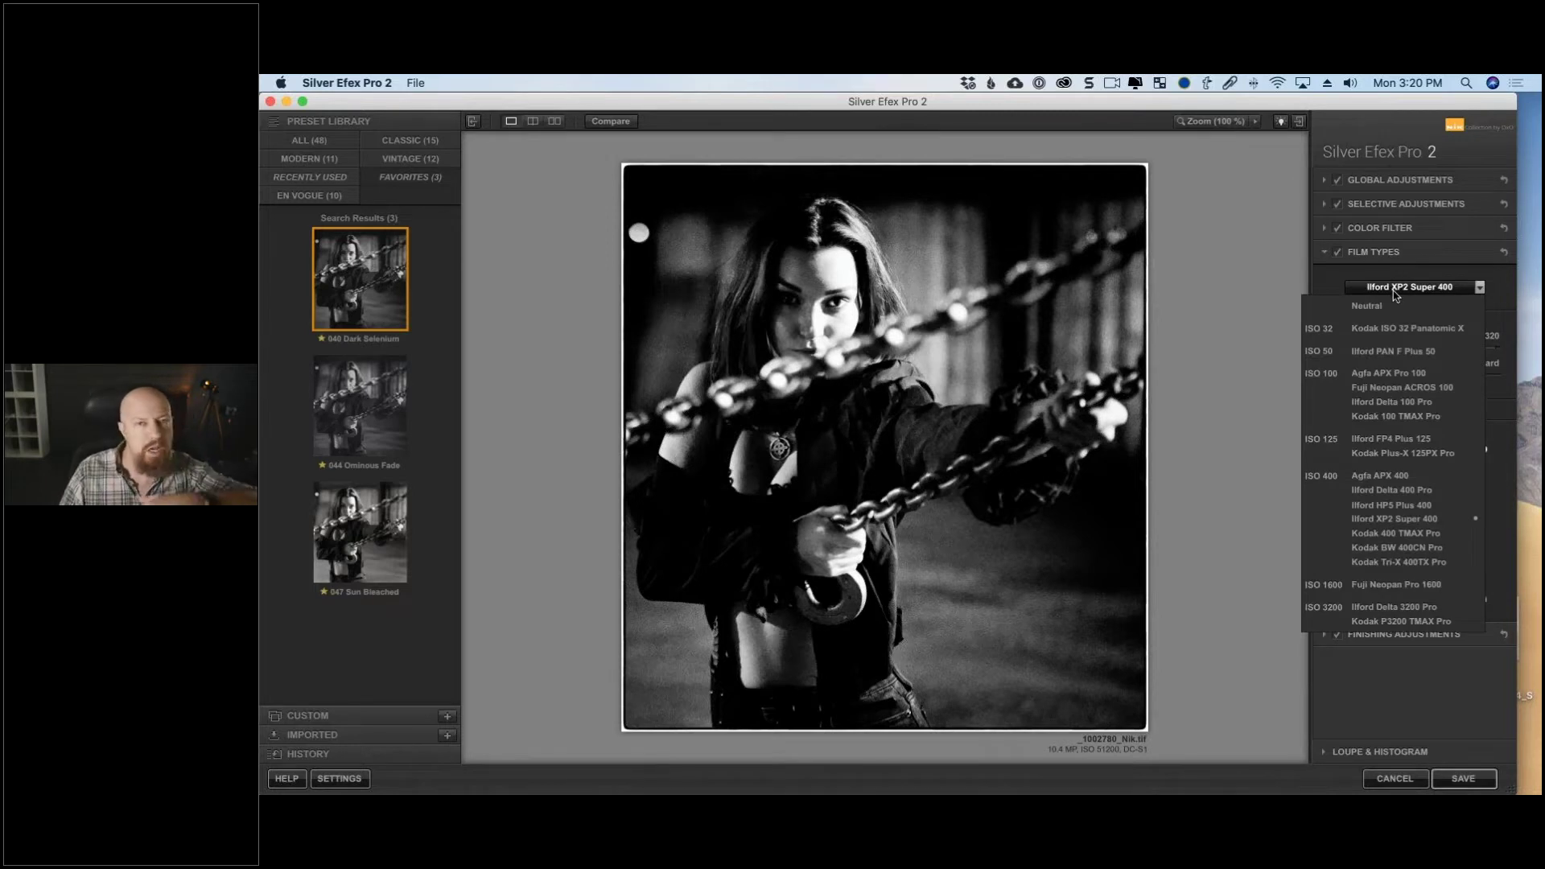
{"action": "left_click", "coordinate": [1385, 286]}
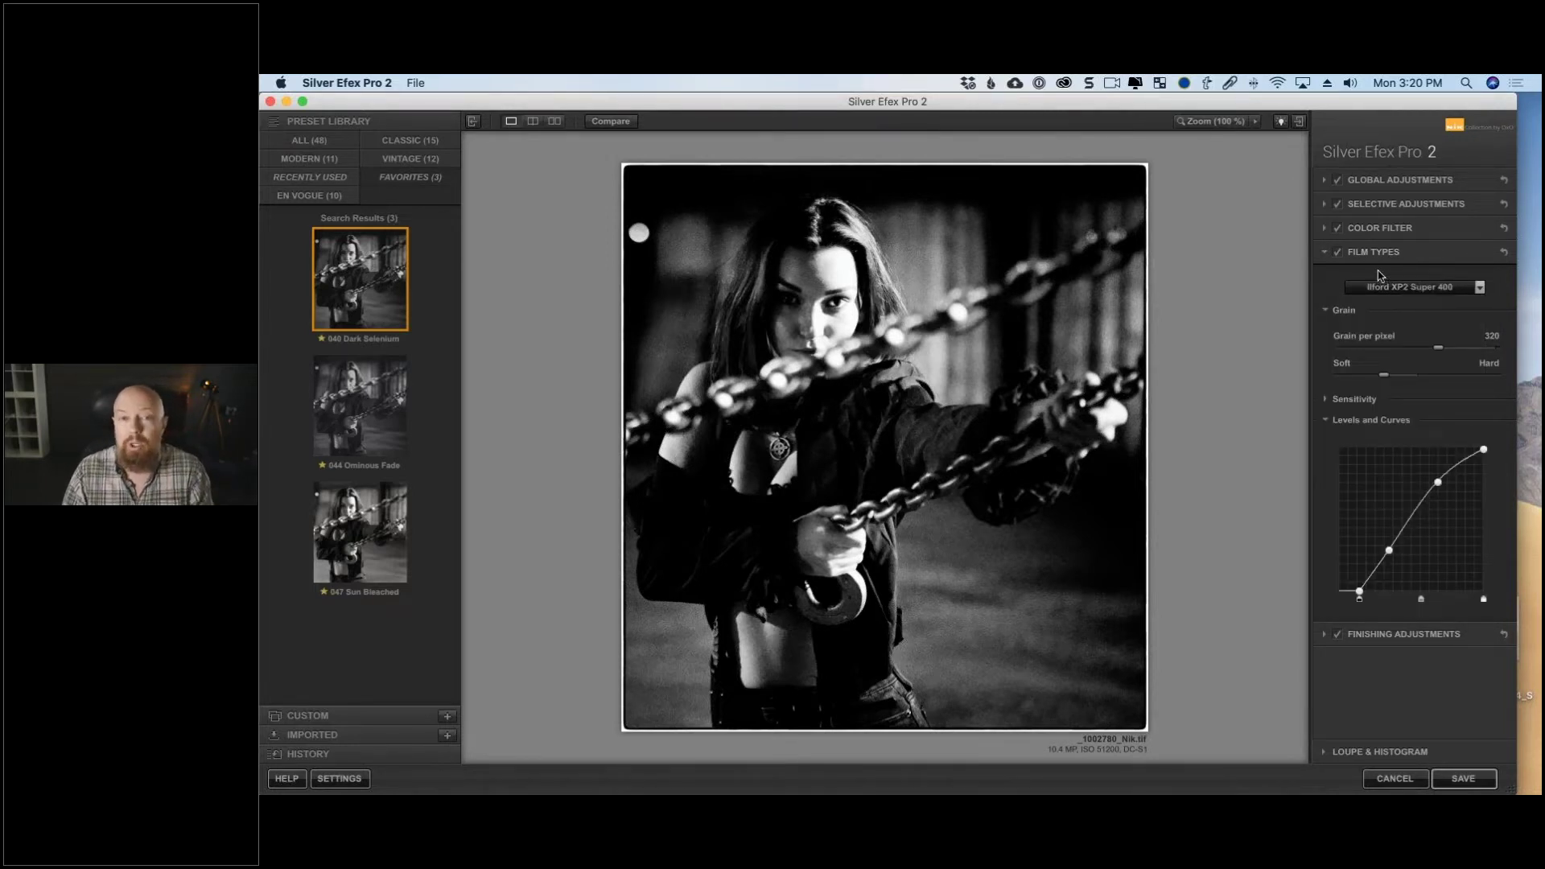
Apply the 000 Neutral preset from the full preset library and set the film type to Kodak 400 TMAX Pro.
{"action": "left_click", "coordinate": [311, 142]}
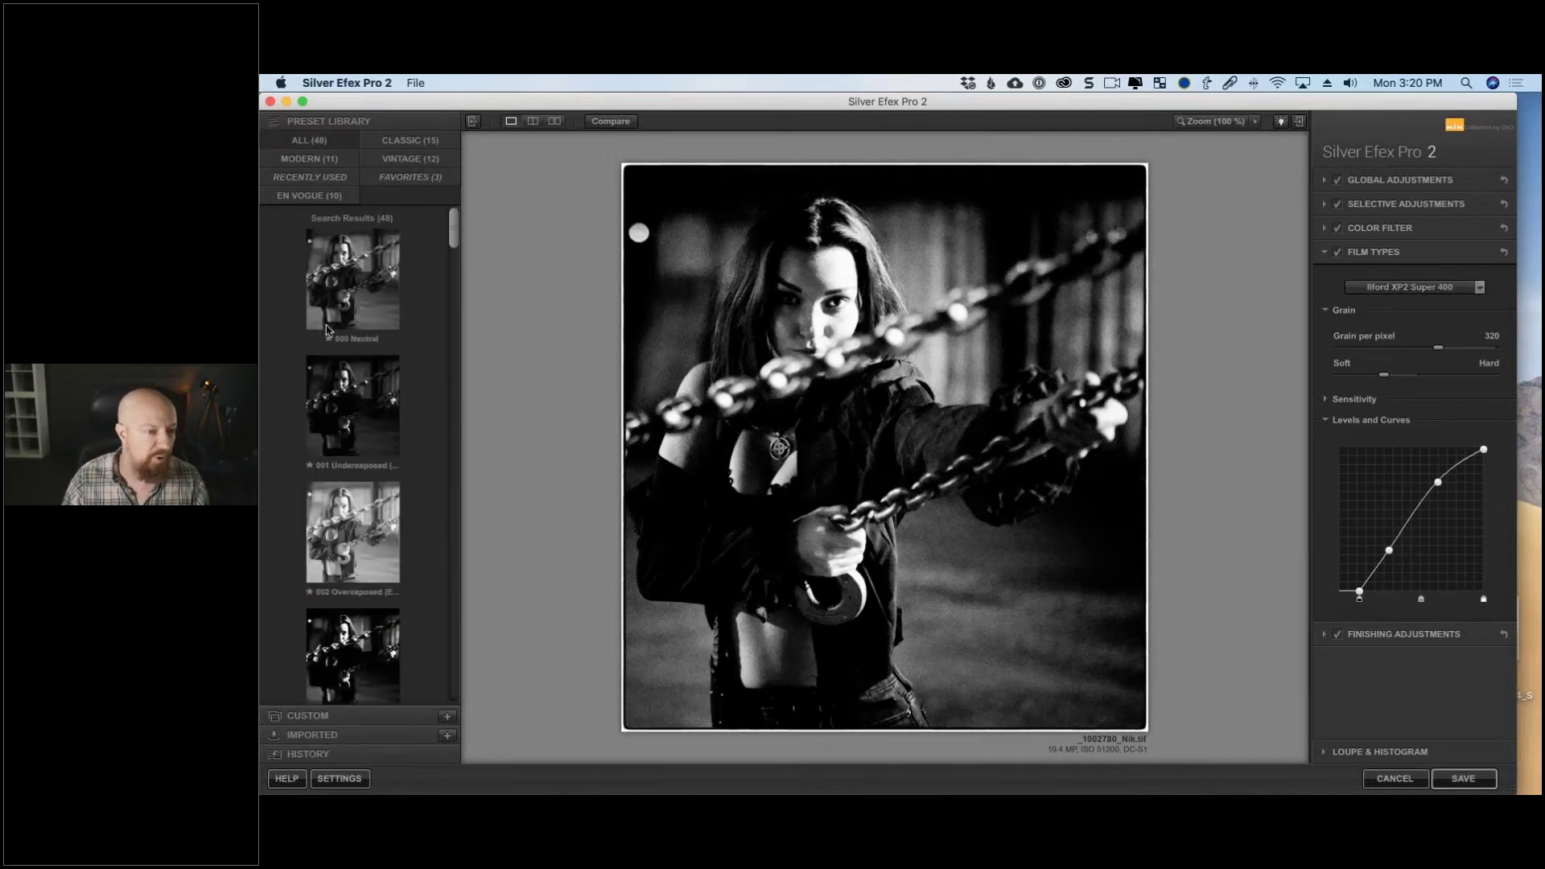
{"action": "left_click", "coordinate": [351, 292]}
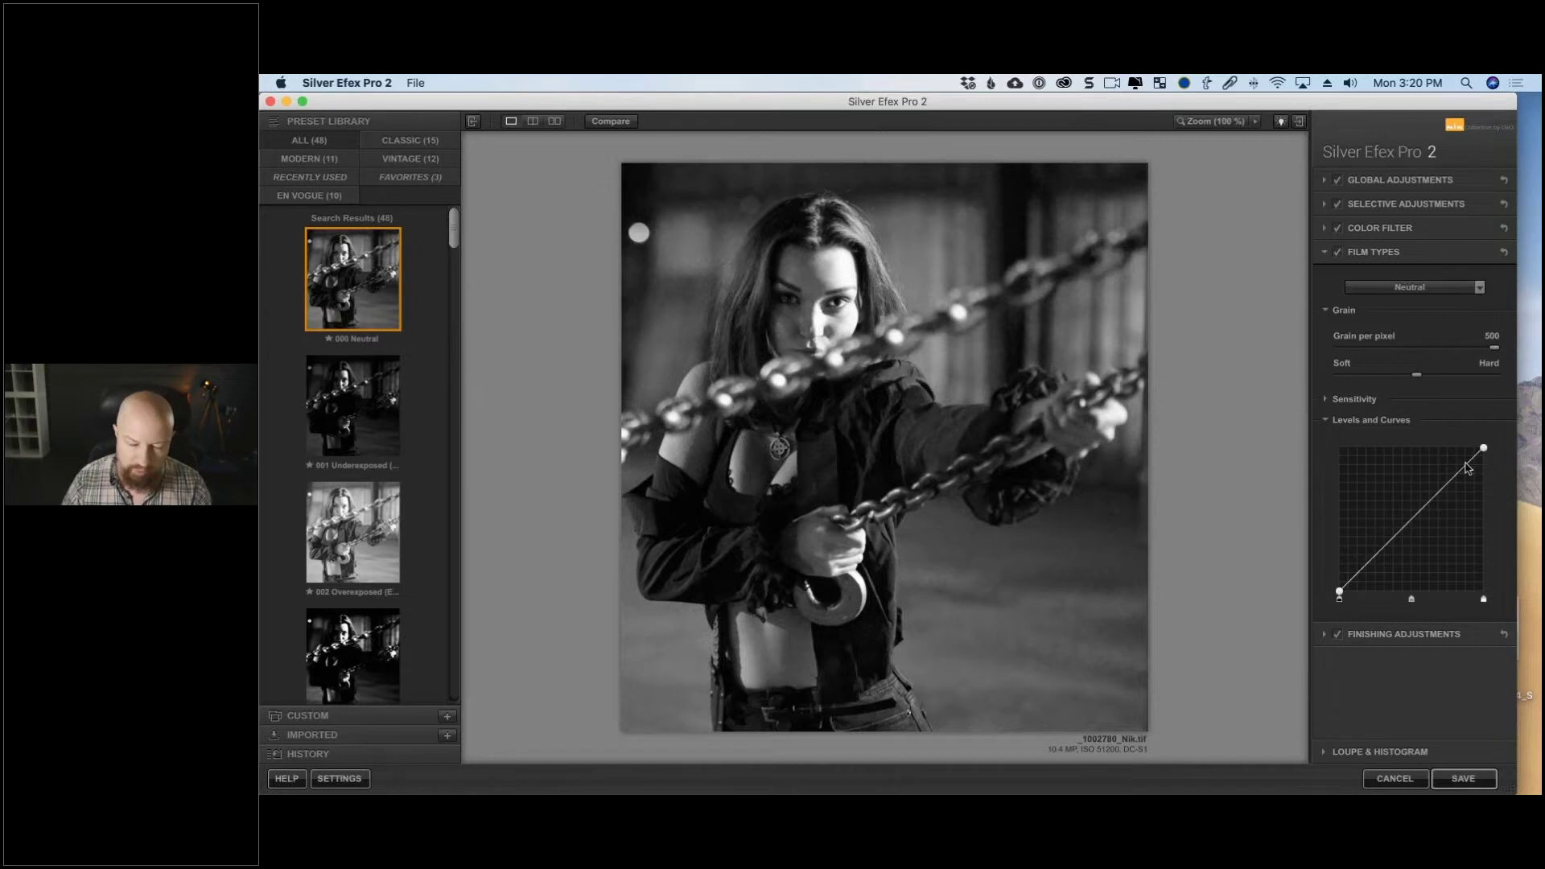
{"action": "left_click", "coordinate": [1401, 290]}
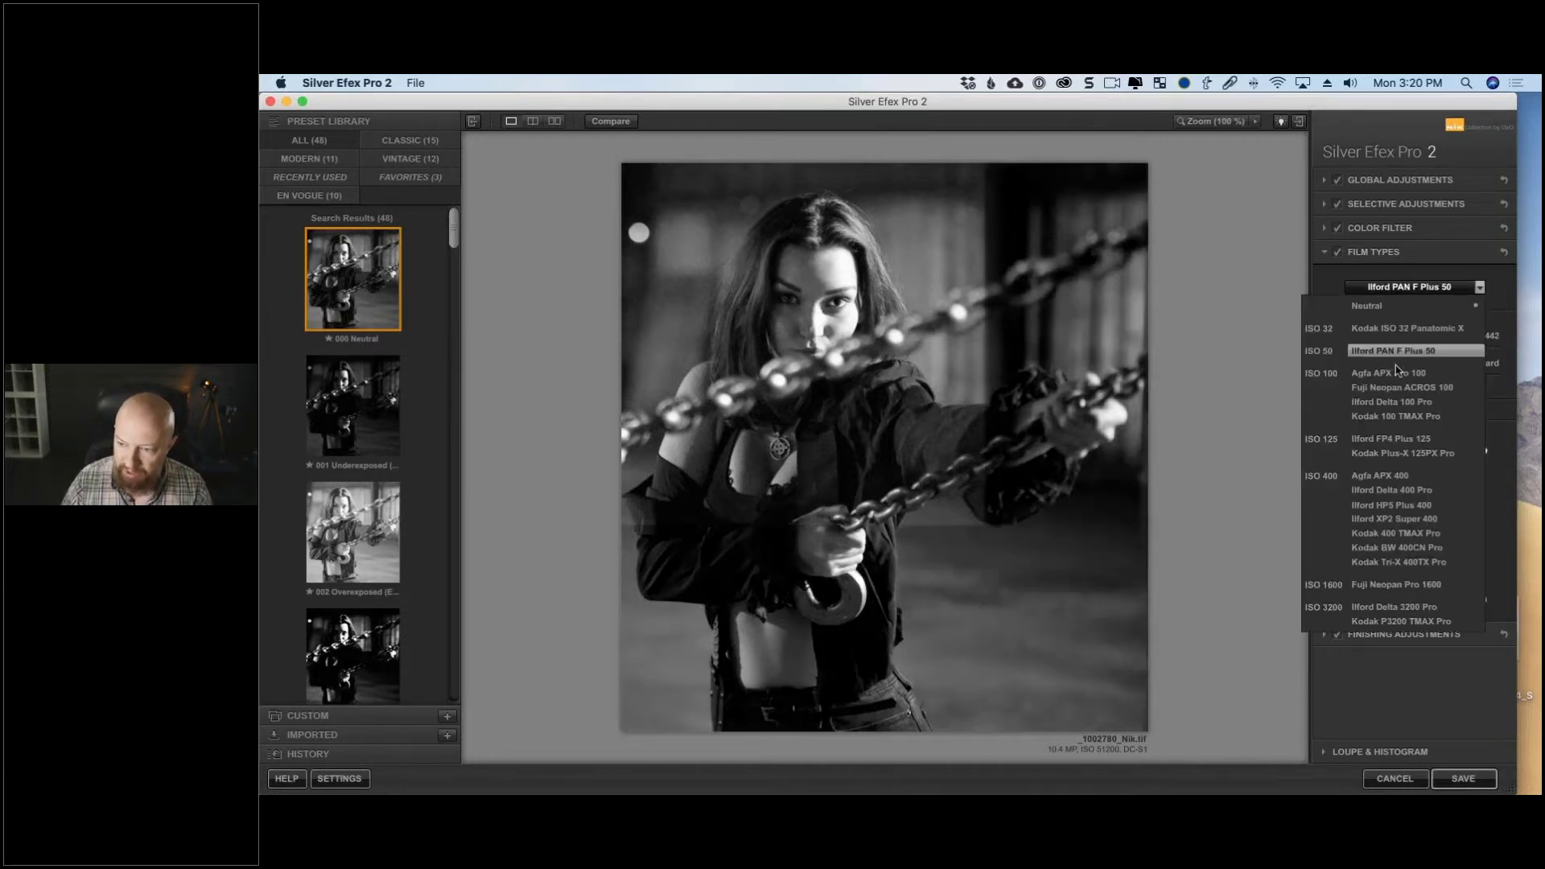
{"action": "key", "text": "Down"}
{"action": "key", "text": "Down"}
{"action": "key", "text": "Down"}
{"action": "key", "text": "Down"}
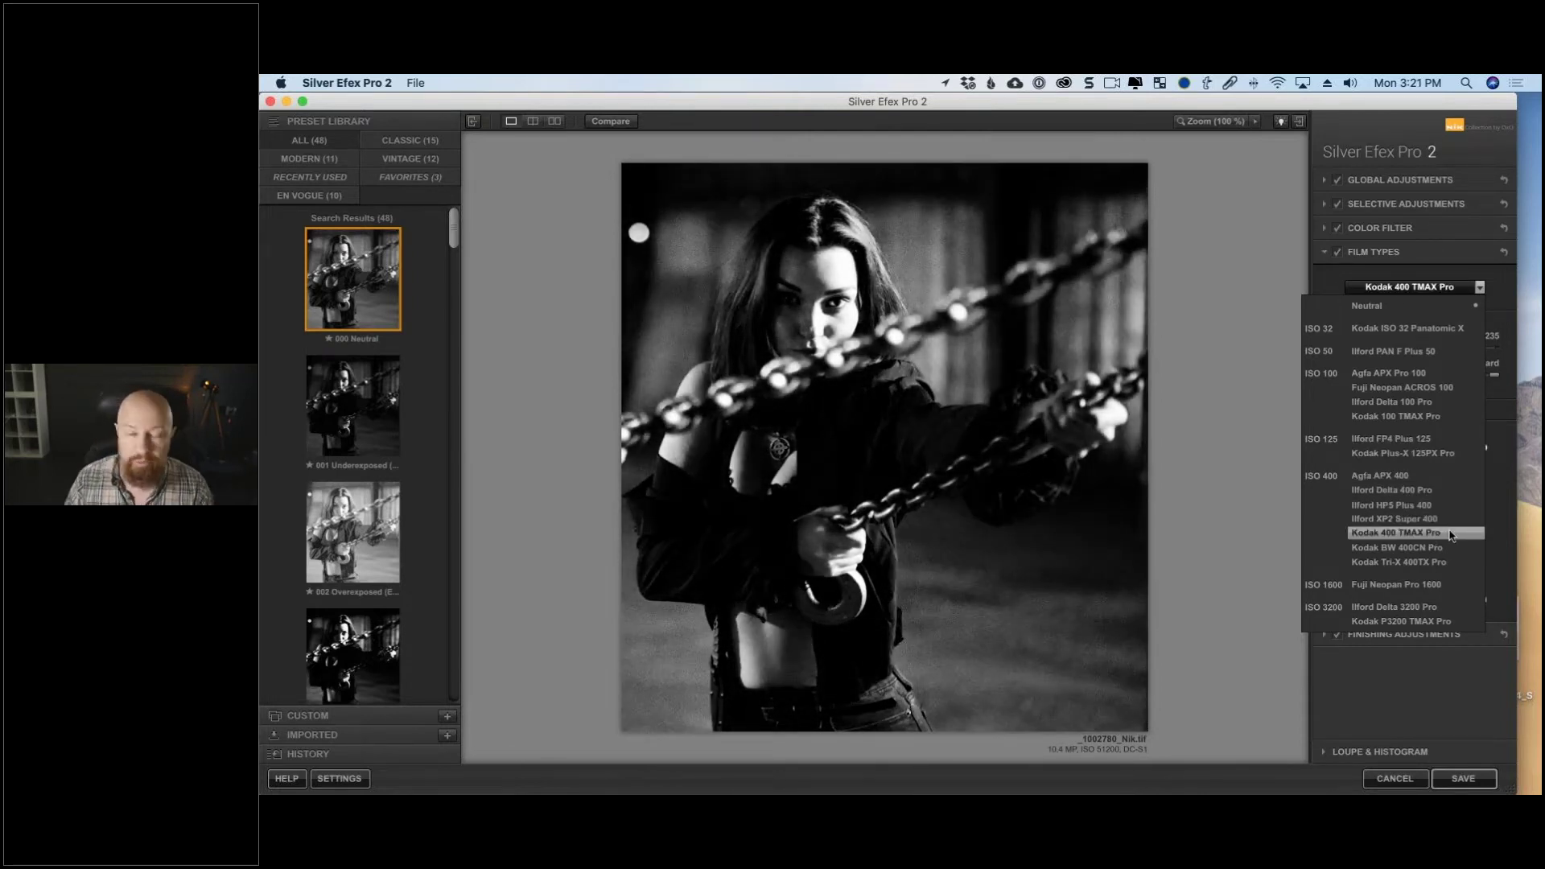
{"action": "left_click", "coordinate": [1451, 535]}
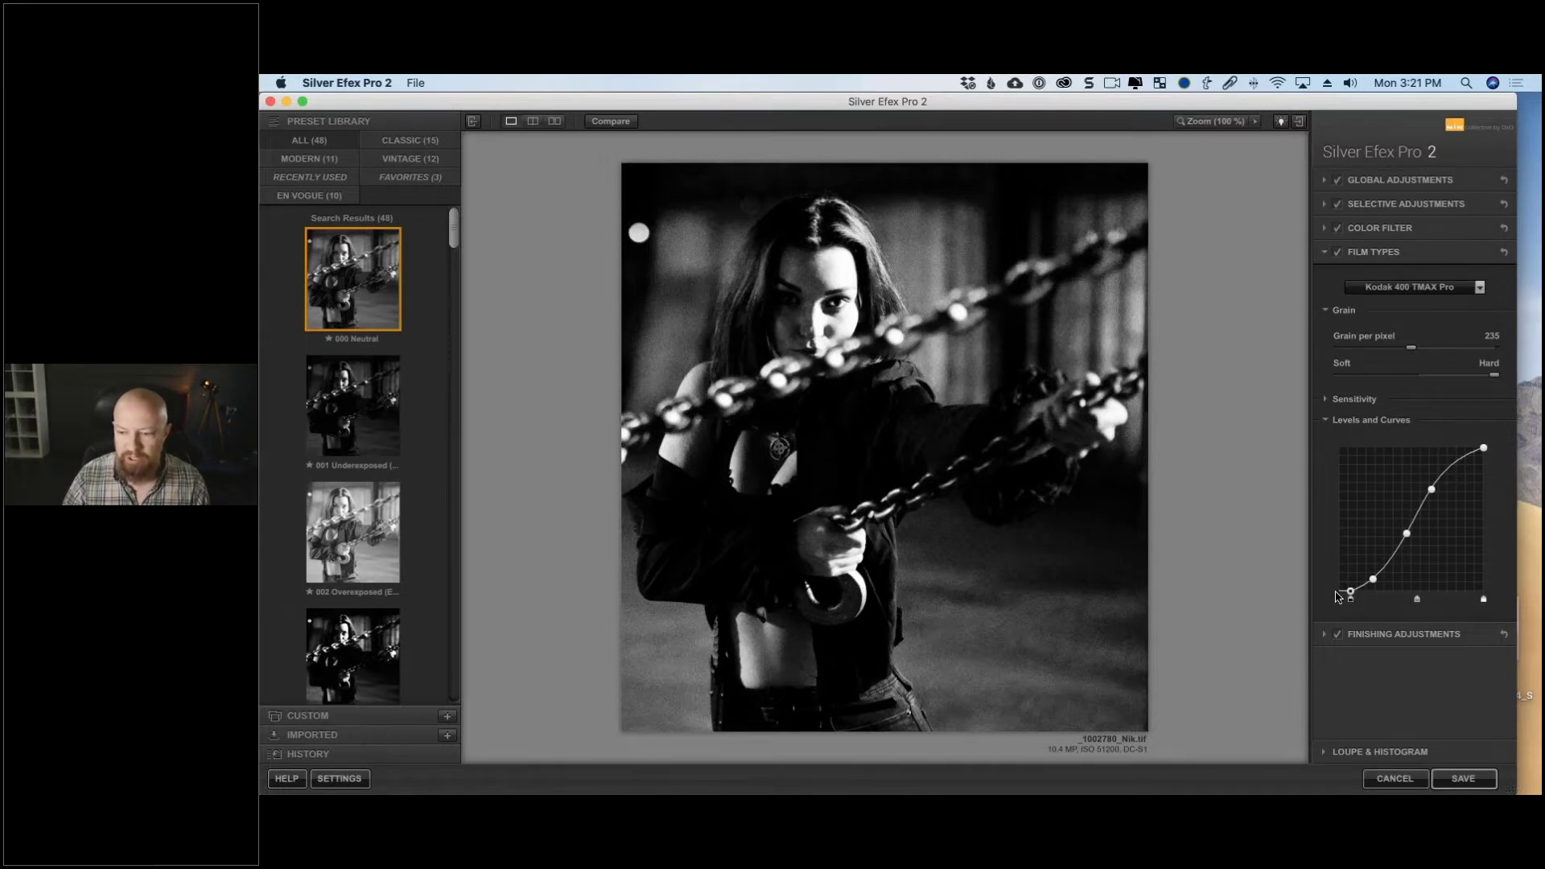
Move the film curve's black point to the far corner, raise the shadow point slightly, and check the face at 100%.
{"action": "left_click_drag", "start_coordinate": [1351, 598], "coordinate": [1338, 596]}
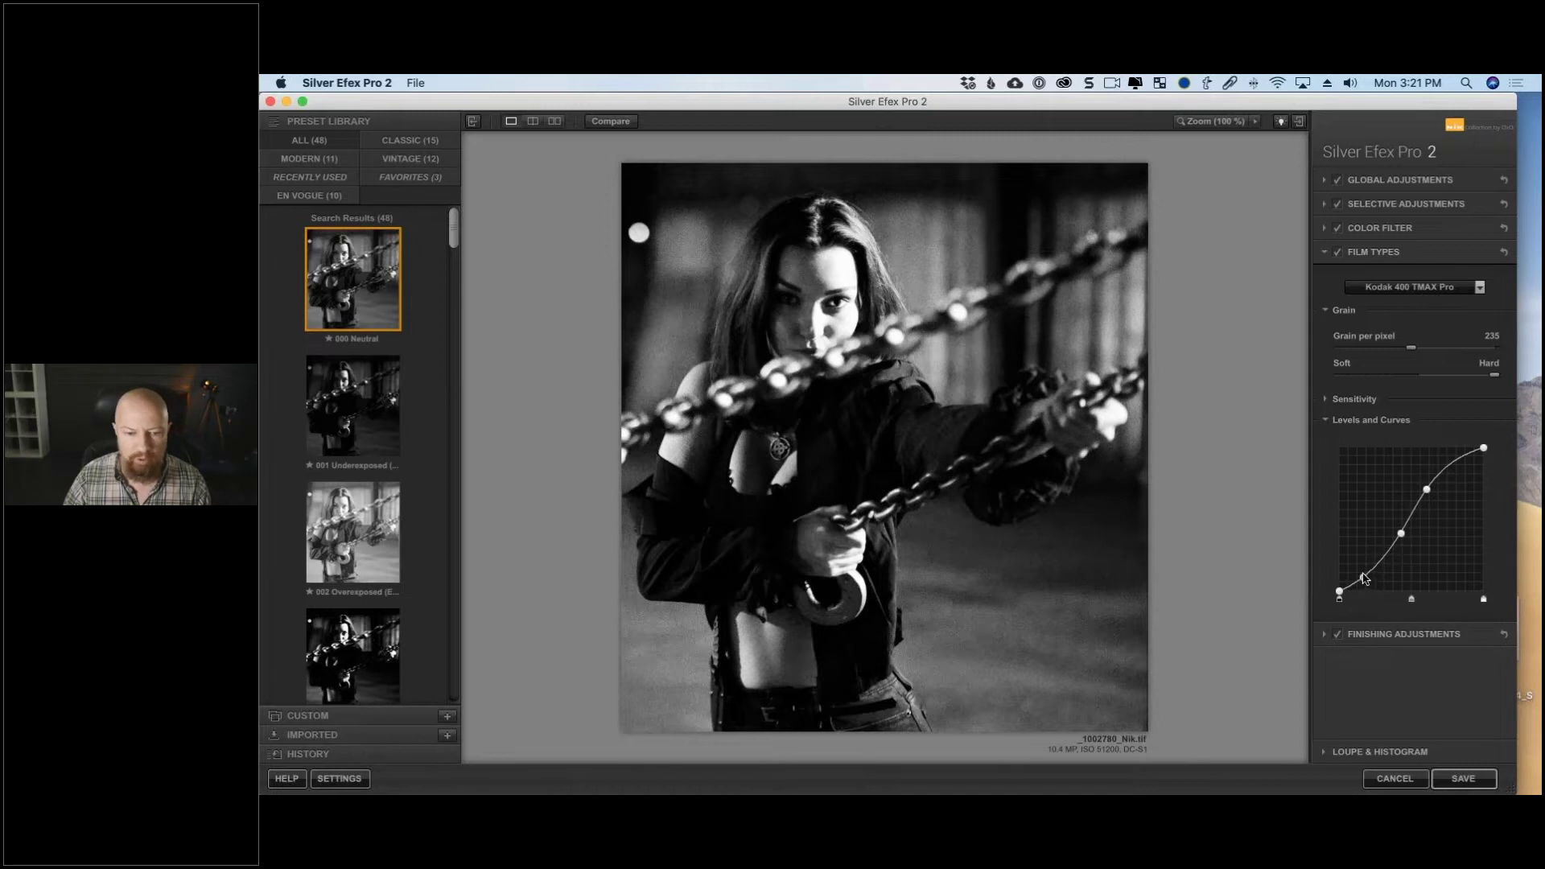
{"action": "left_click_drag", "start_coordinate": [1365, 578], "coordinate": [1366, 573]}
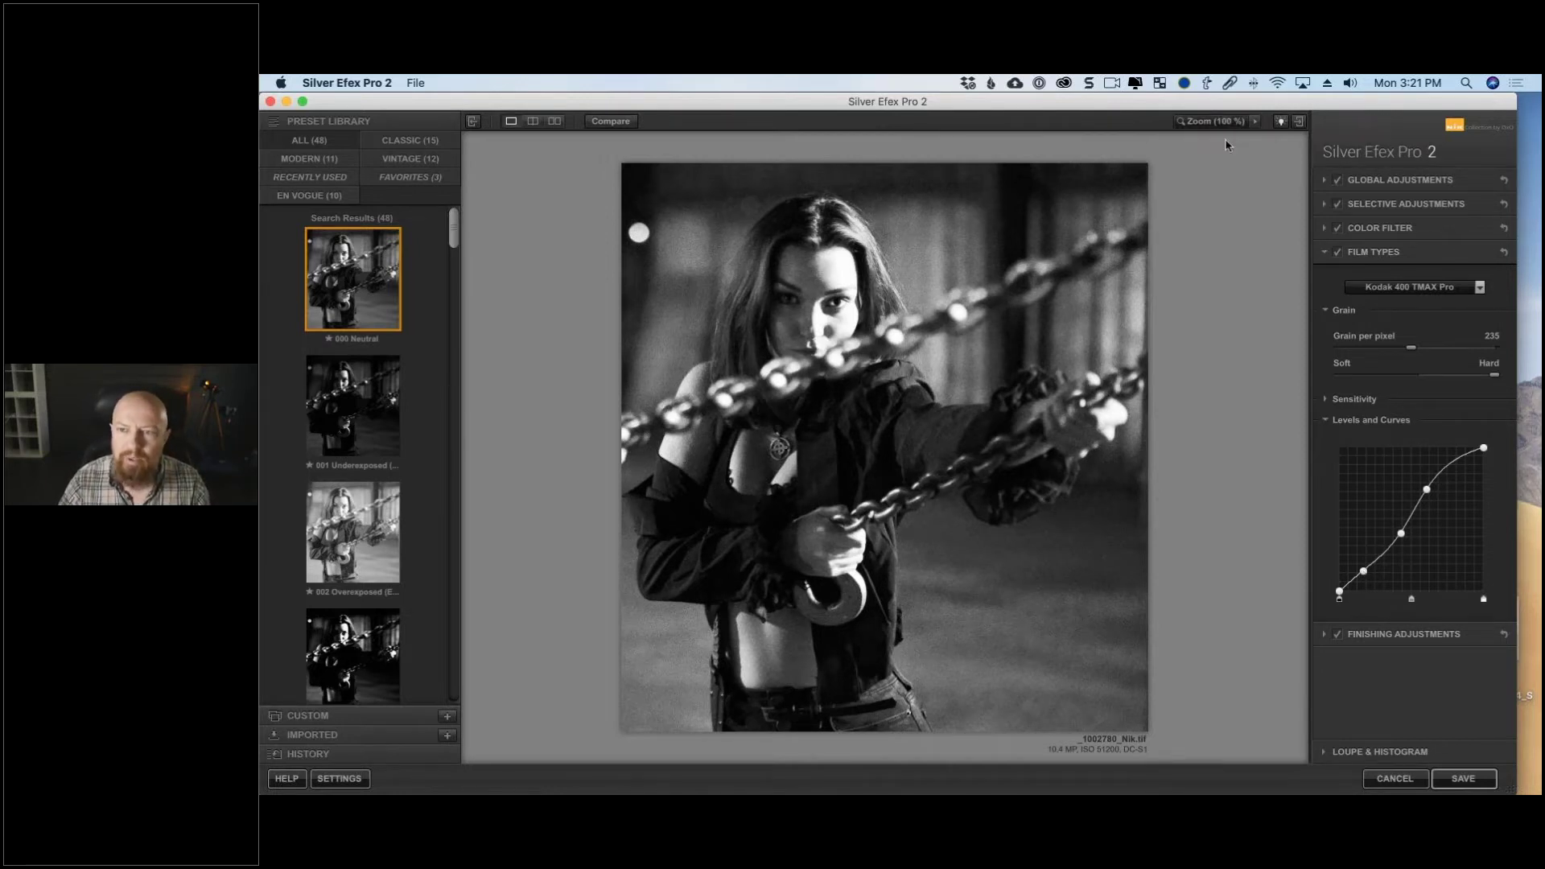
{"action": "left_click", "coordinate": [914, 373]}
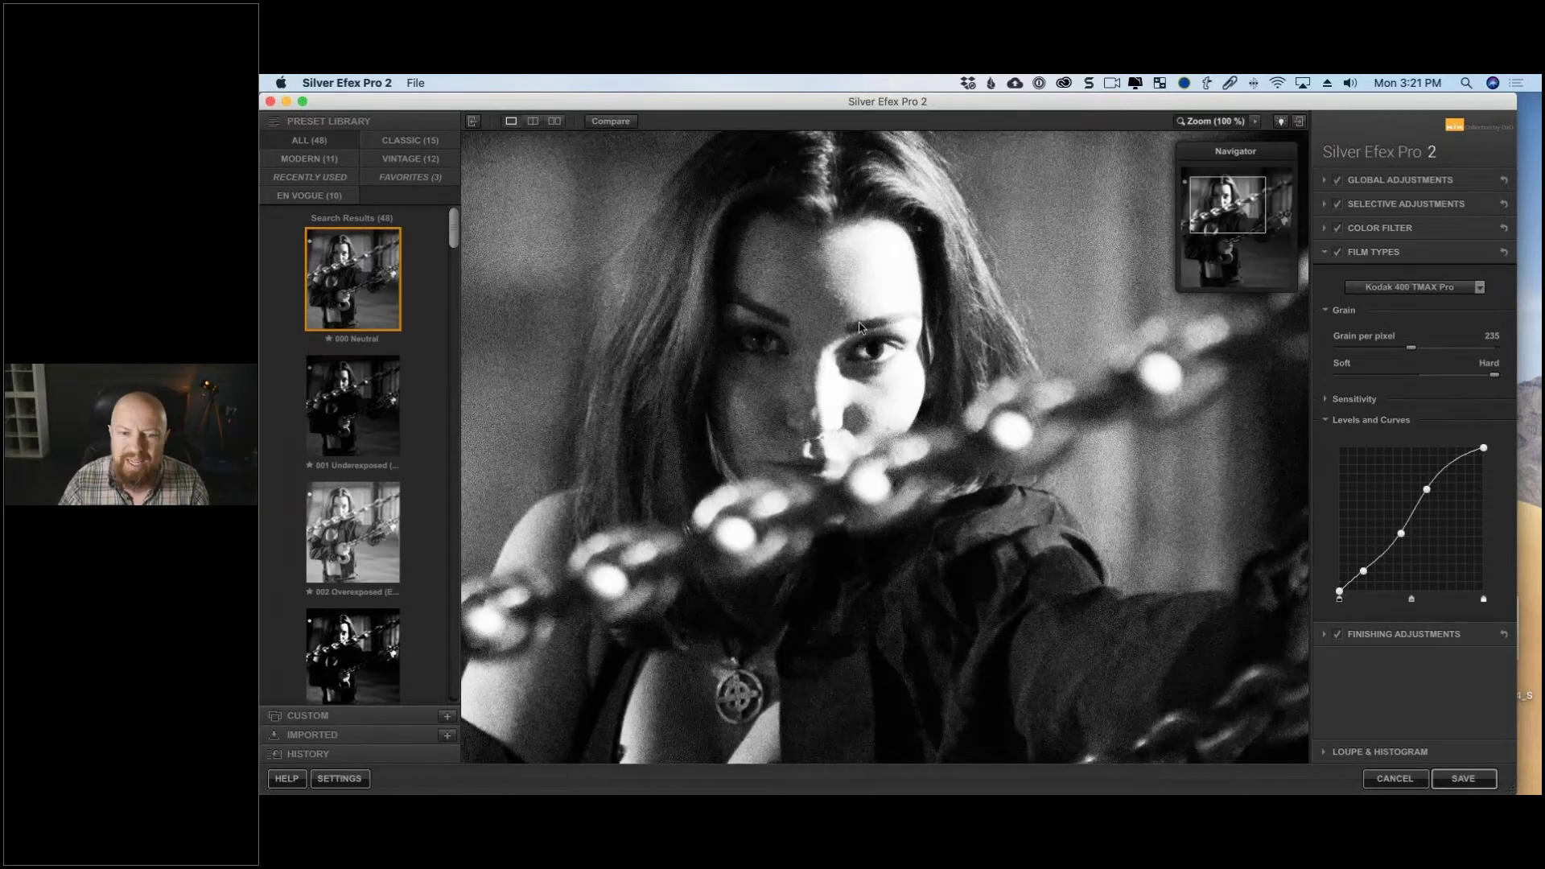
{"action": "left_click_drag", "start_coordinate": [859, 326], "coordinate": [877, 384]}
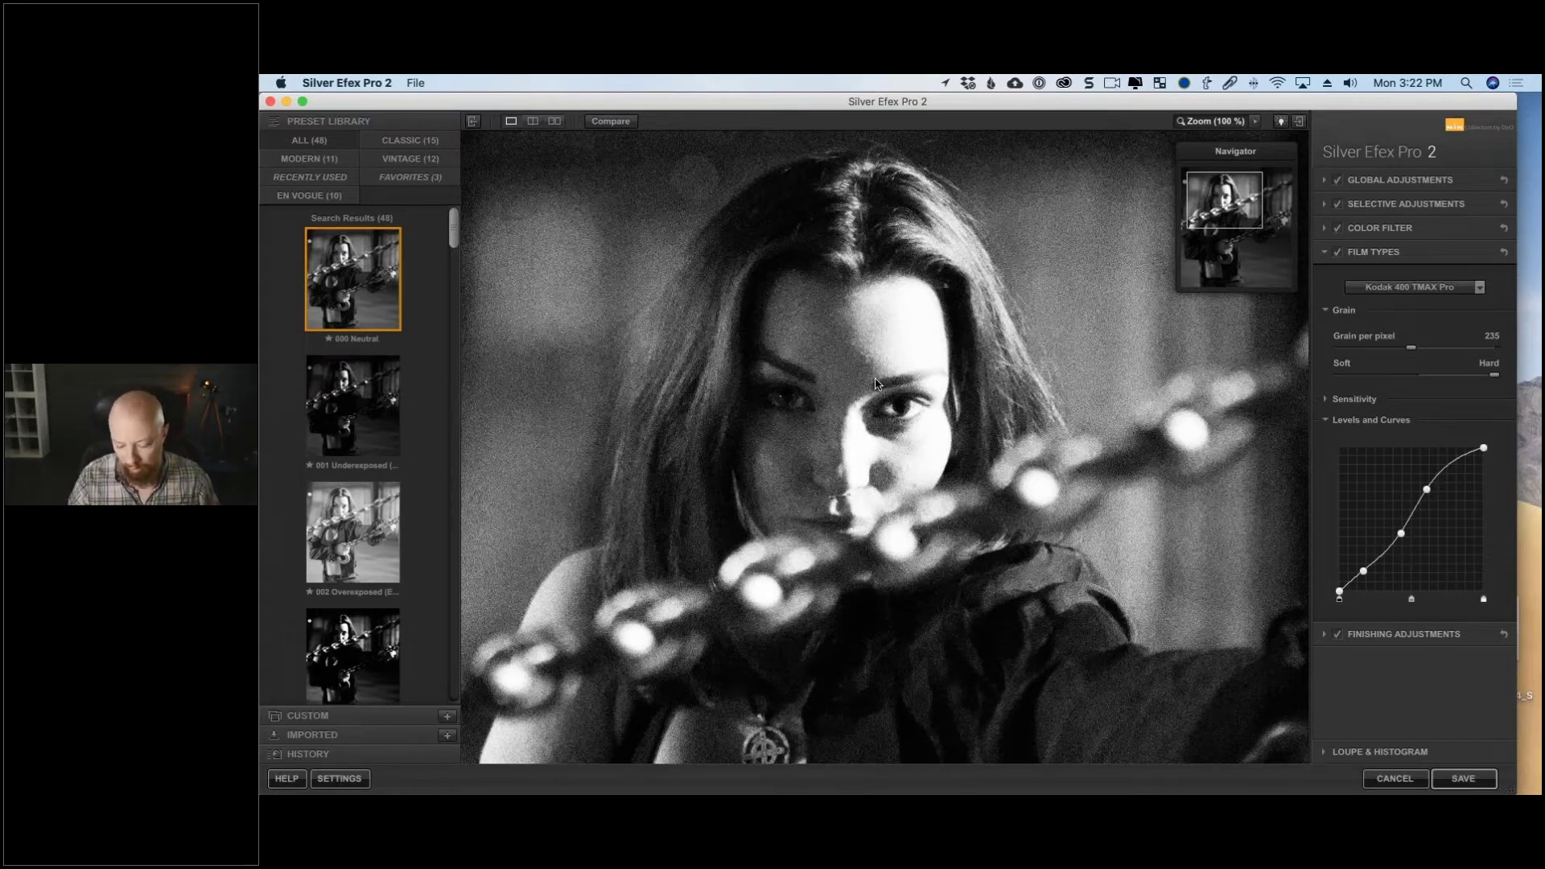
{"action": "left_click", "coordinate": [1228, 125]}
{"action": "left_click", "coordinate": [1228, 126]}
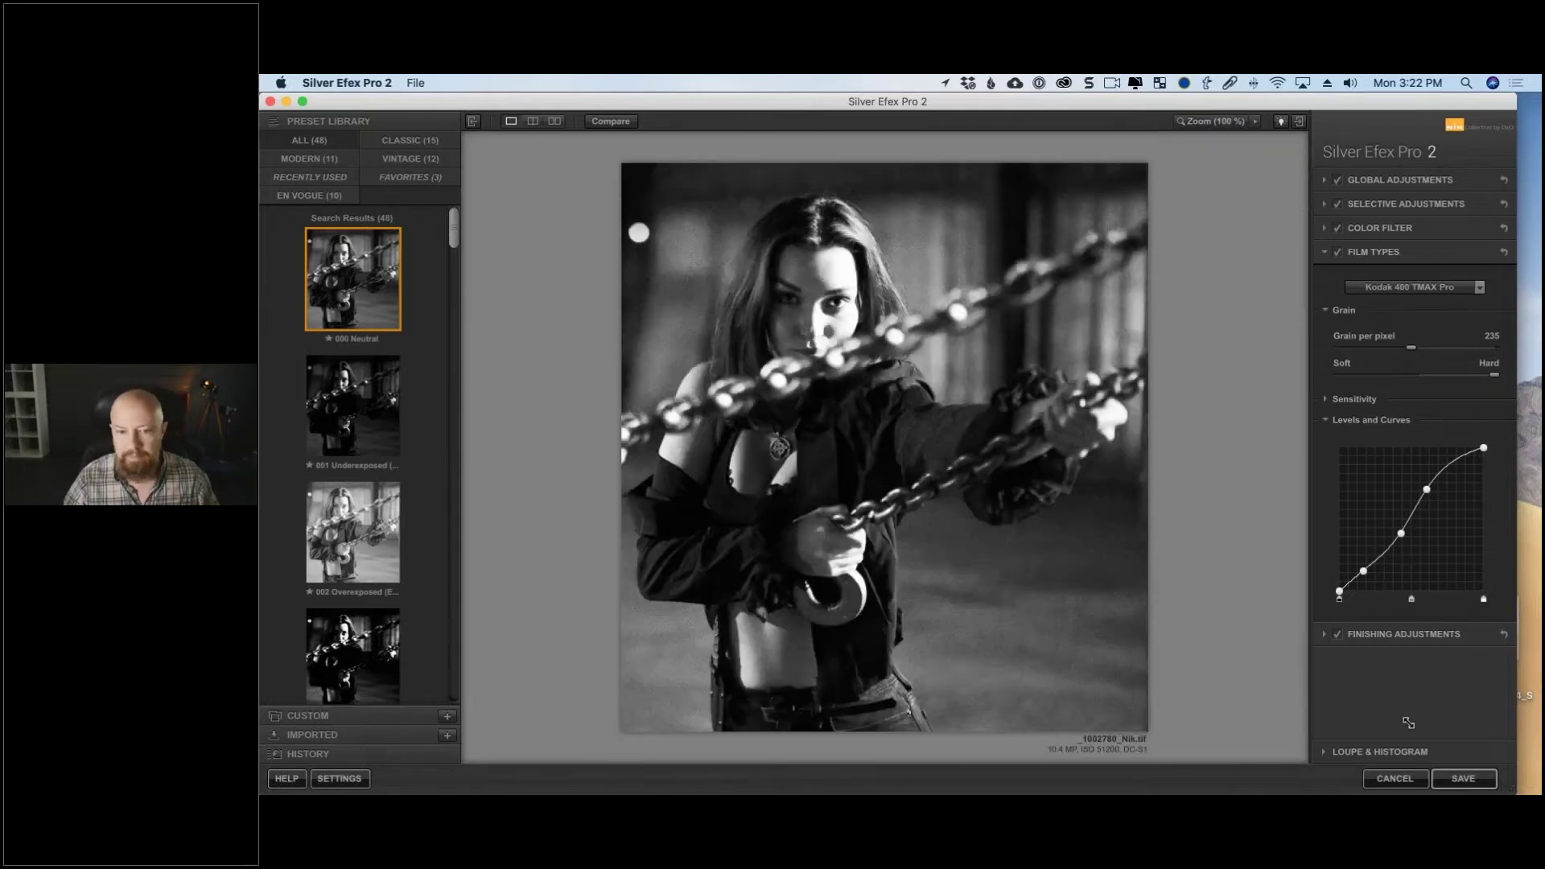
Try a Grain per pixel of 114 in a smaller Silver Efex Pro 2 window and inspect the face at 100%.
{"action": "double_click", "coordinate": [648, 101]}
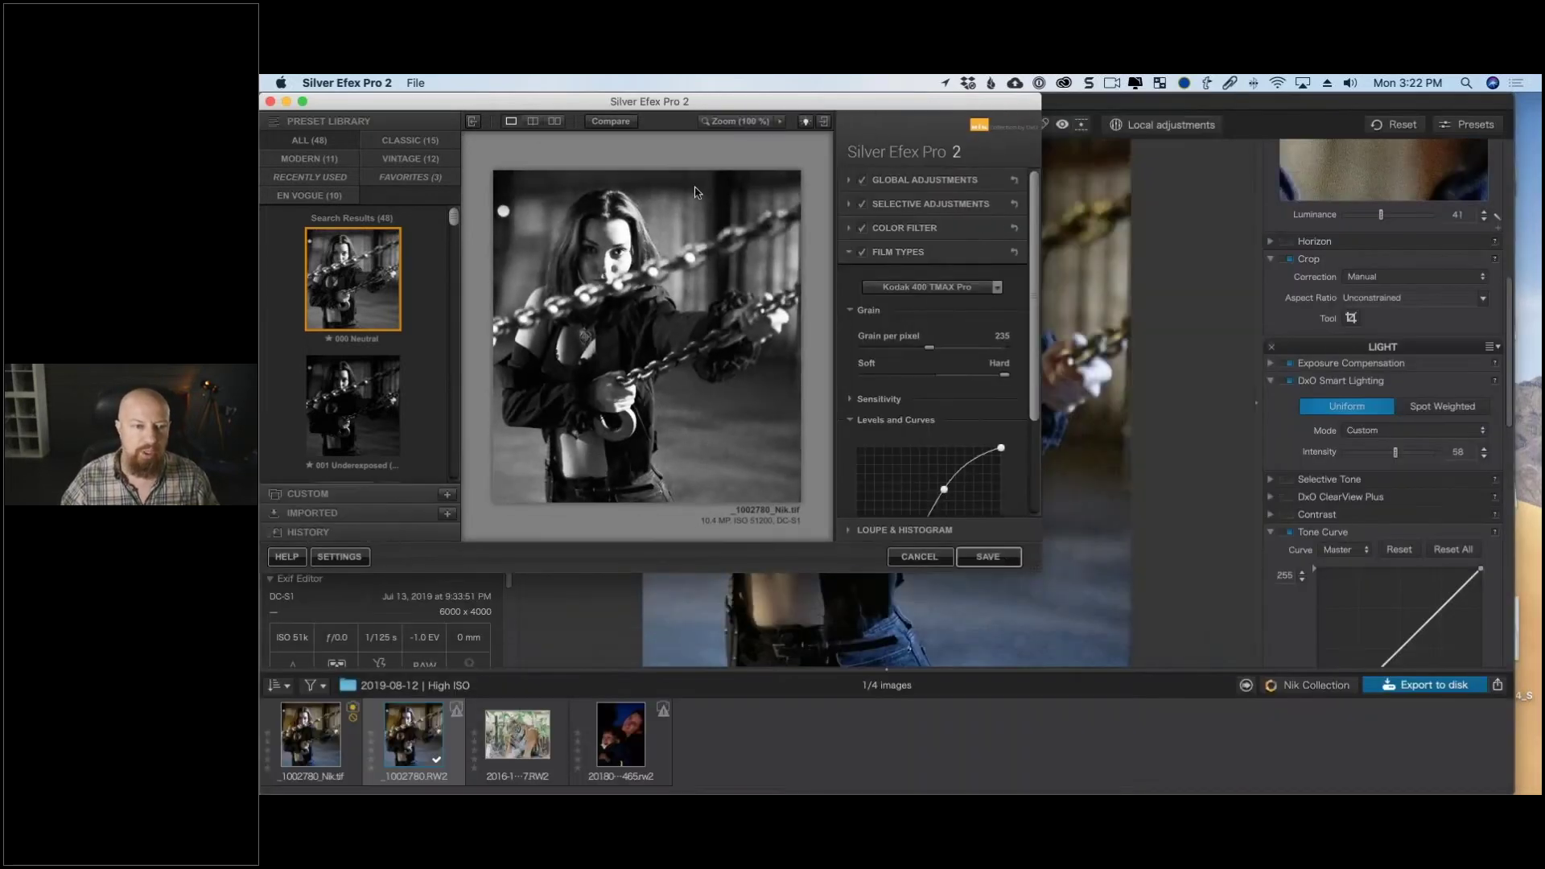
{"action": "left_click_drag", "start_coordinate": [648, 102], "coordinate": [876, 194]}
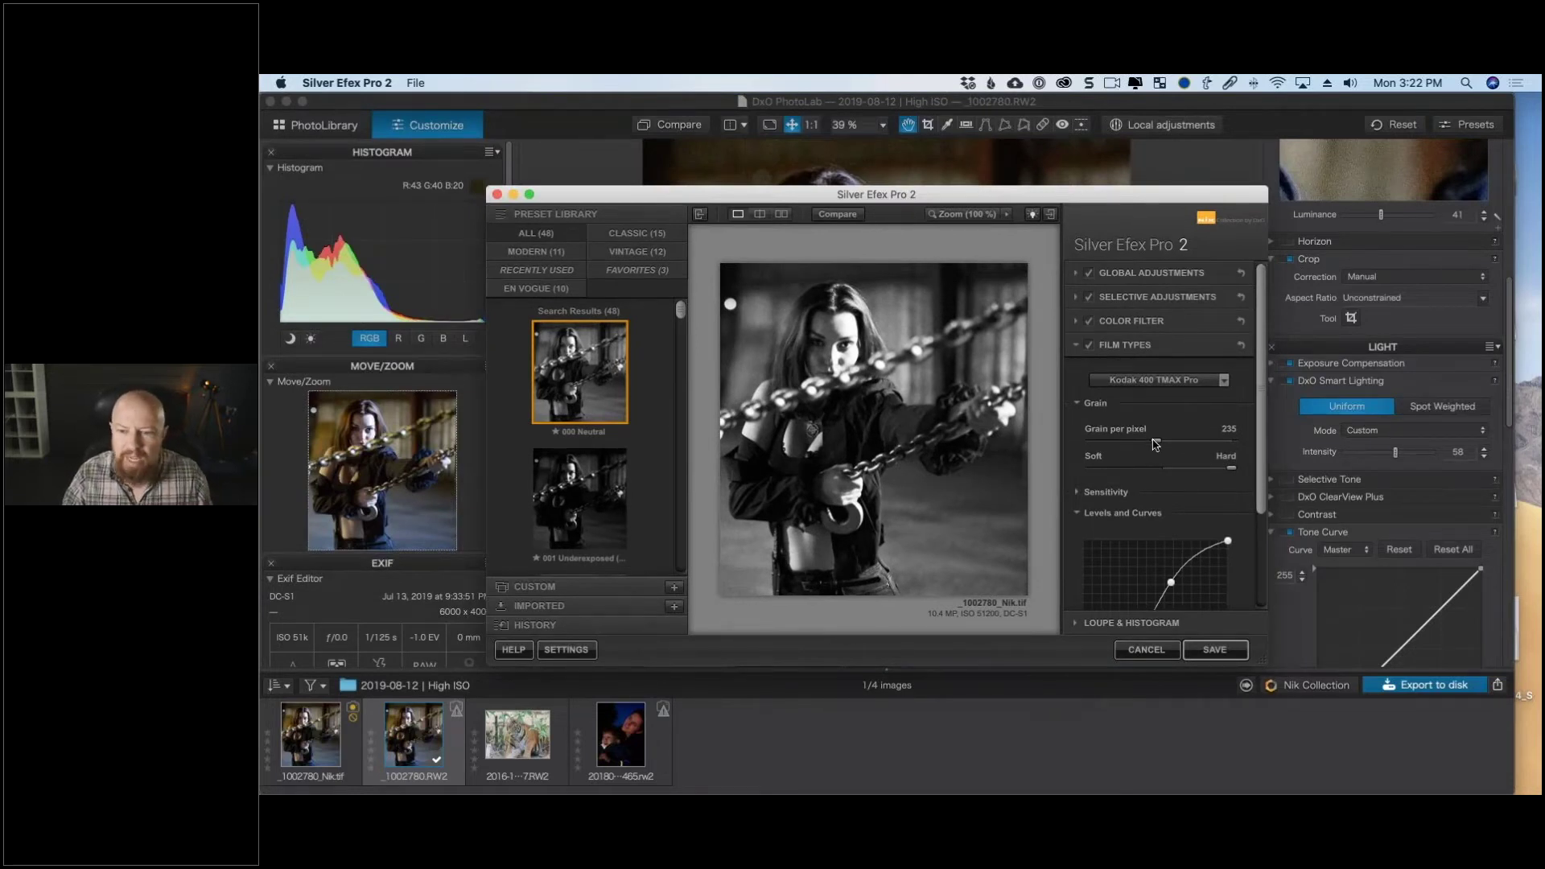
{"action": "left_click_drag", "start_coordinate": [1157, 442], "coordinate": [1121, 447]}
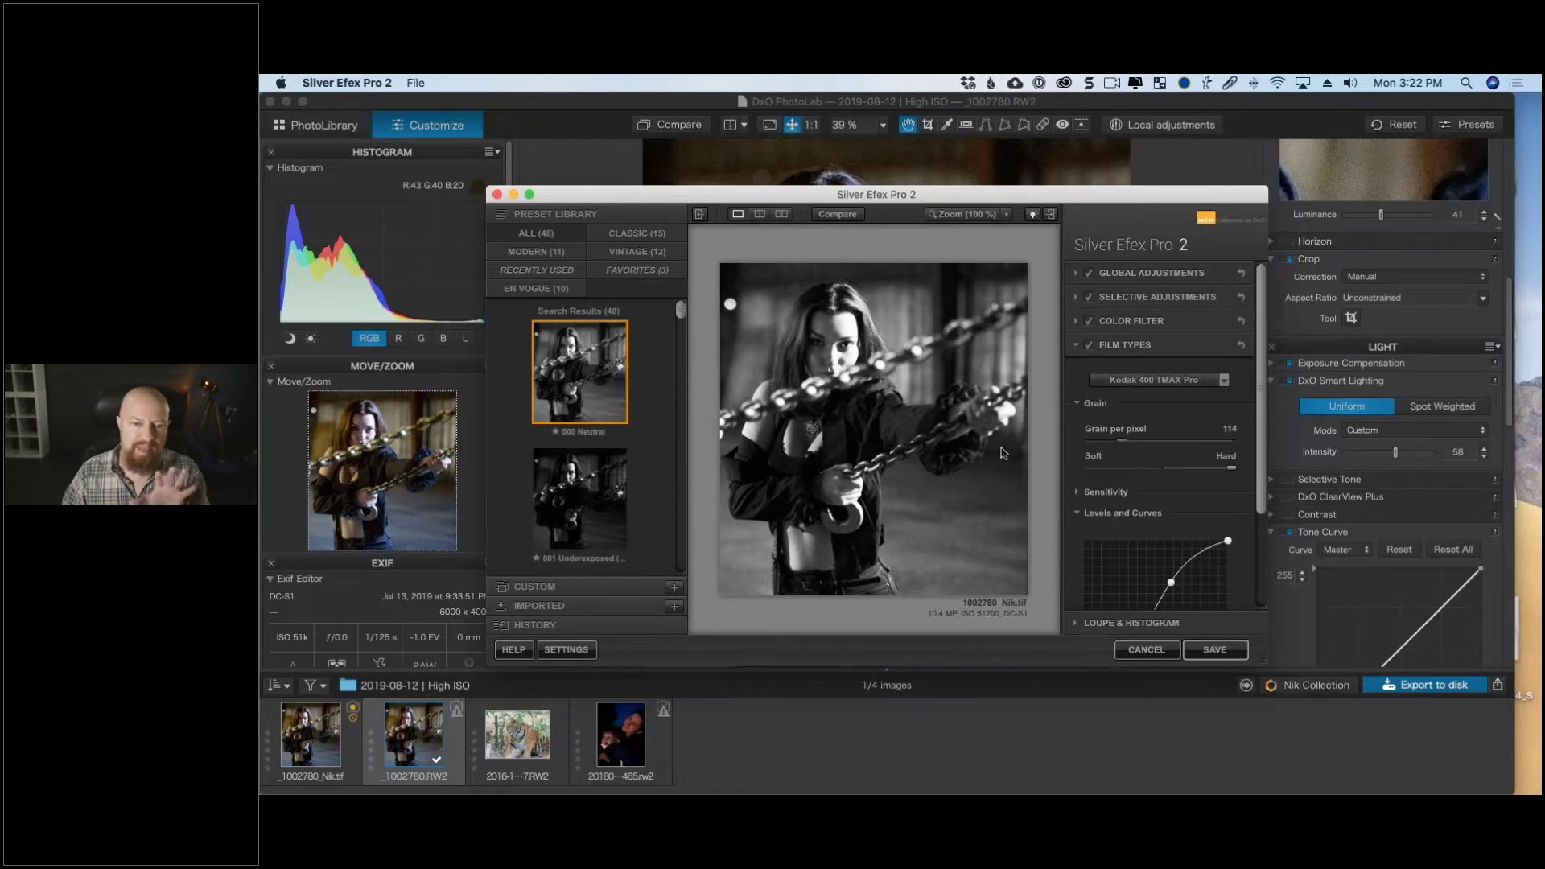
{"action": "left_click", "coordinate": [968, 214]}
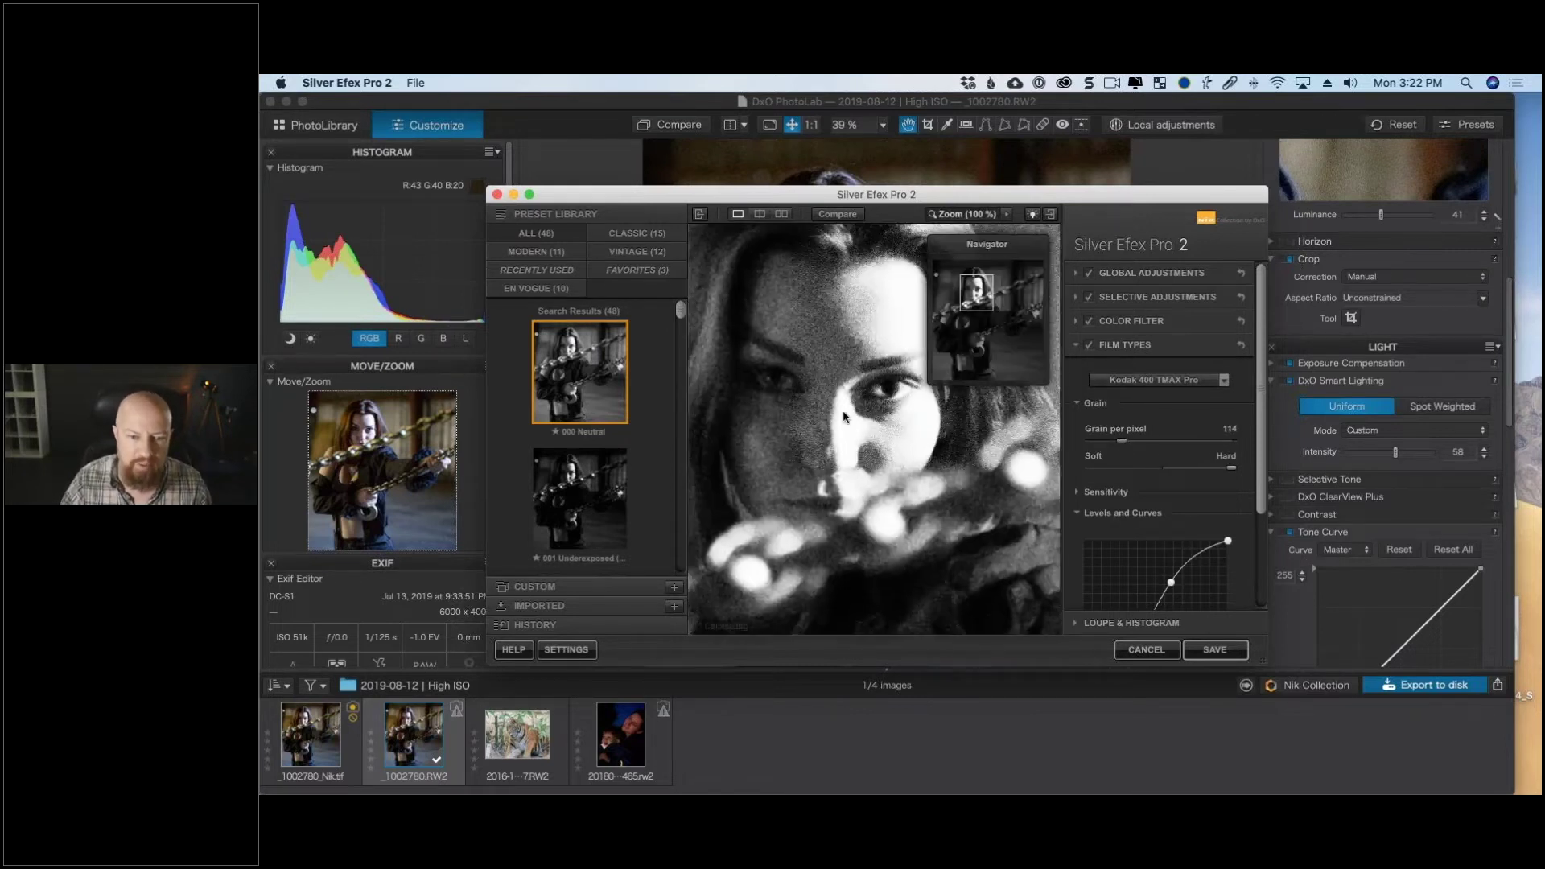
{"action": "left_click", "coordinate": [983, 215]}
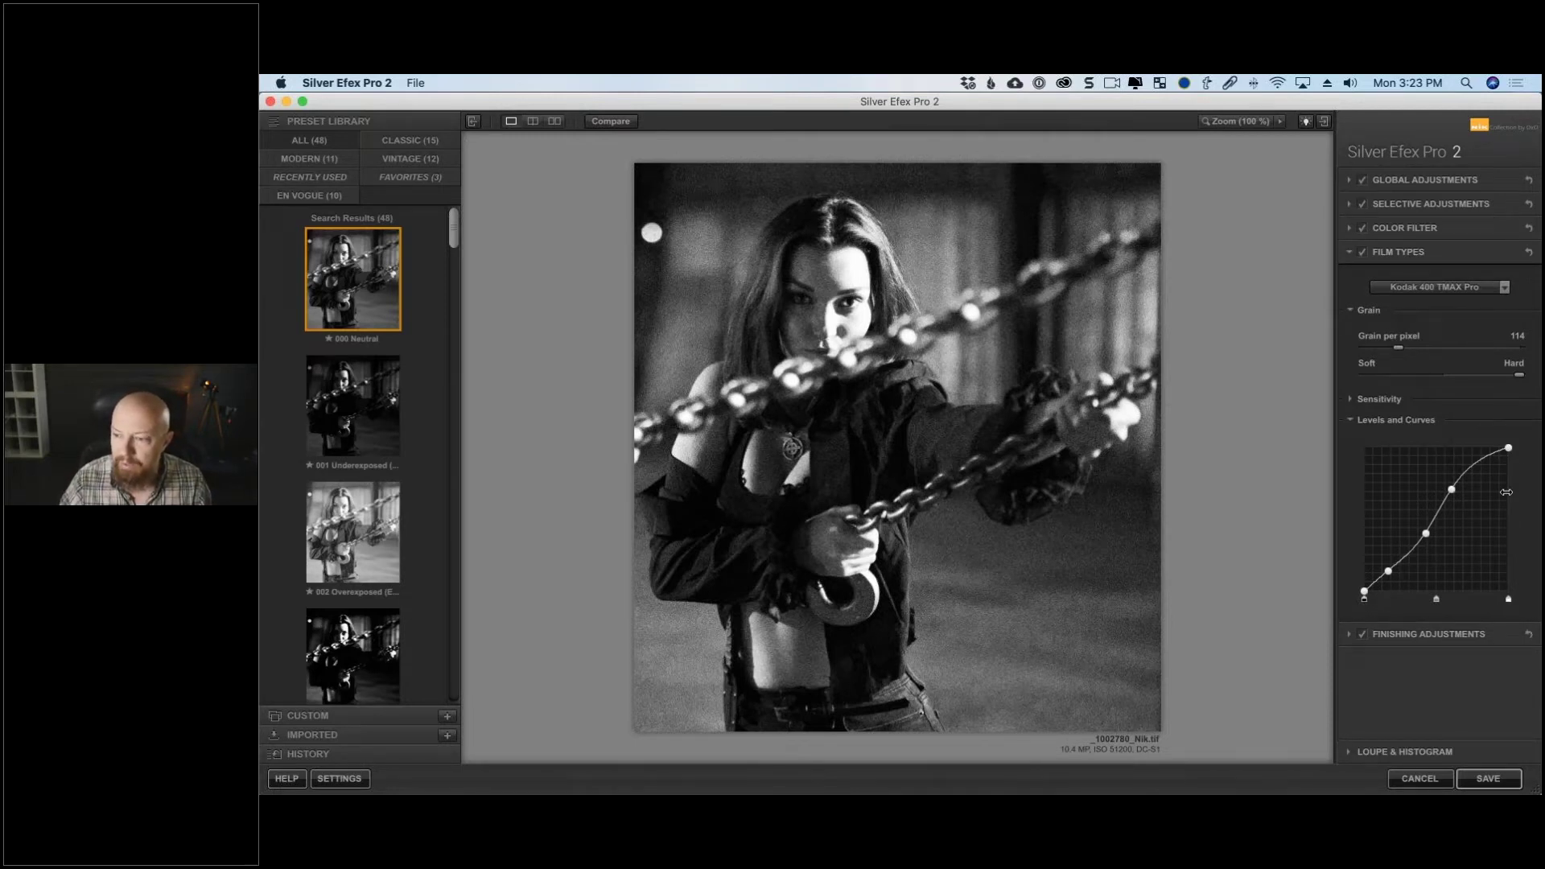
Narrow the window slightly and try the extreme Grain per pixel values 500 and 1 on the face at 100%.
{"action": "left_click_drag", "start_coordinate": [1506, 491], "coordinate": [1465, 492]}
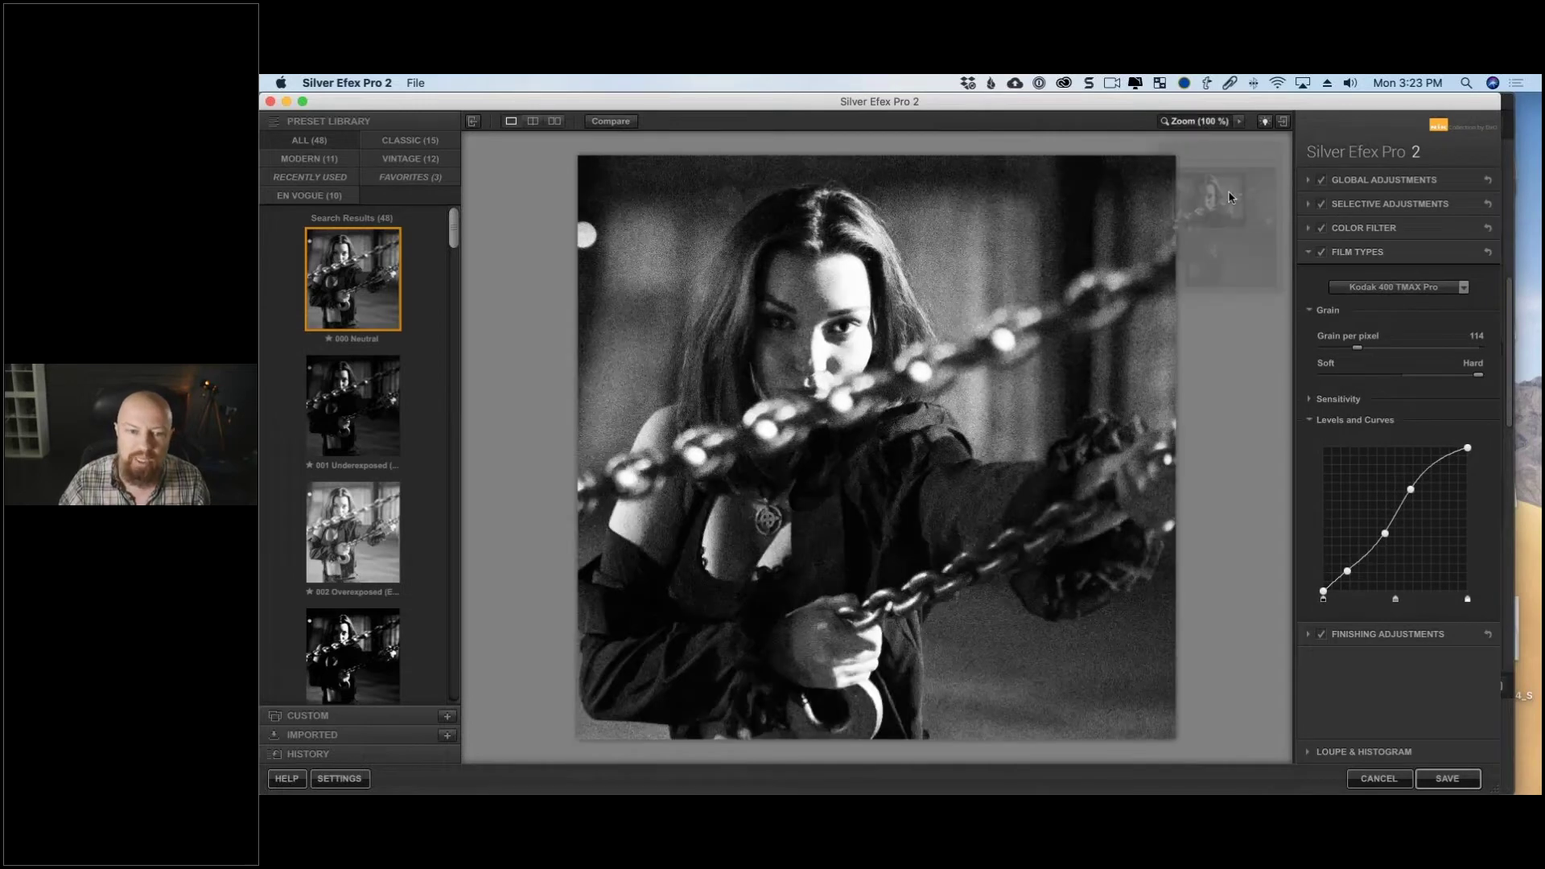
{"action": "left_click", "coordinate": [1229, 197]}
{"action": "left_click_drag", "start_coordinate": [1358, 348], "coordinate": [1391, 353]}
{"action": "left_click", "coordinate": [1478, 350]}
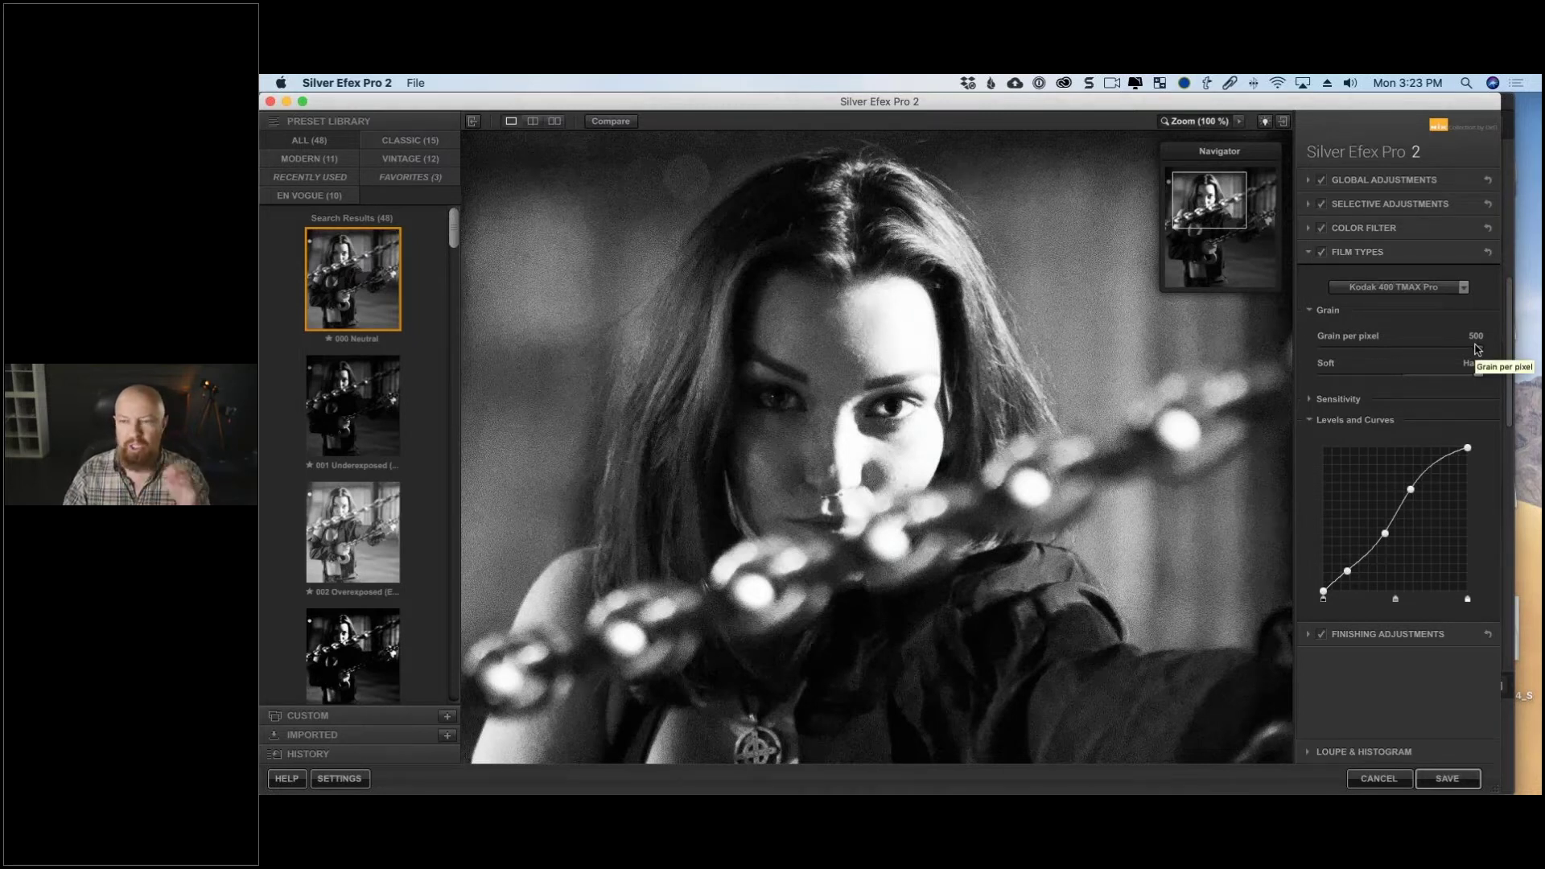
{"action": "left_click_drag", "start_coordinate": [1479, 349], "coordinate": [1281, 352]}
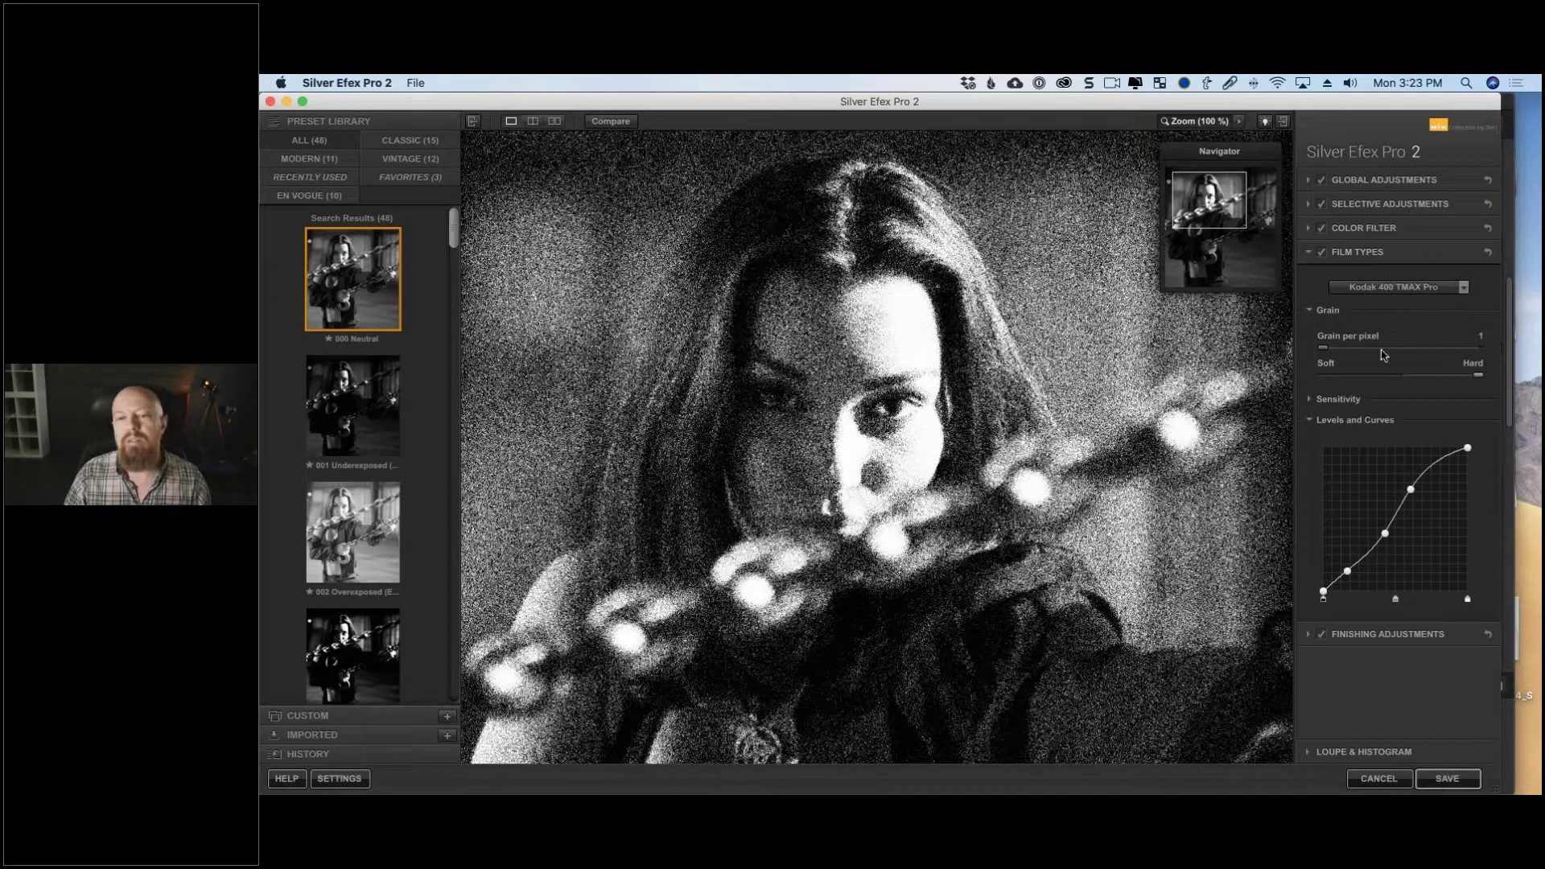
Set Grain per pixel to 257 for the Kodak 400 TMAX Pro film type.
{"action": "left_click_drag", "start_coordinate": [1364, 352], "coordinate": [1392, 351]}
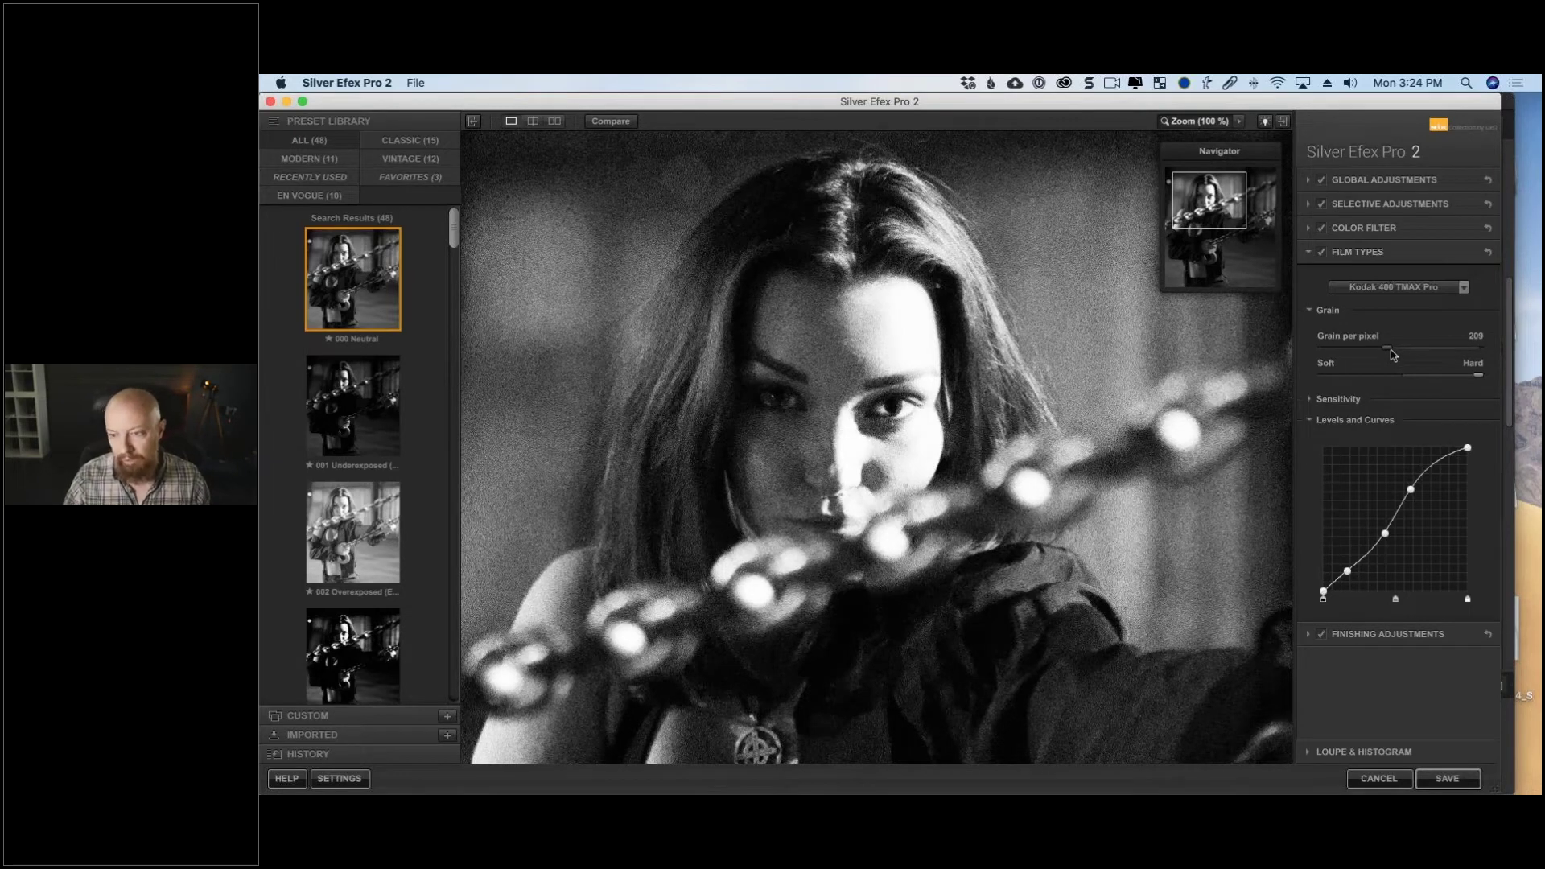
{"action": "left_click", "coordinate": [1397, 352]}
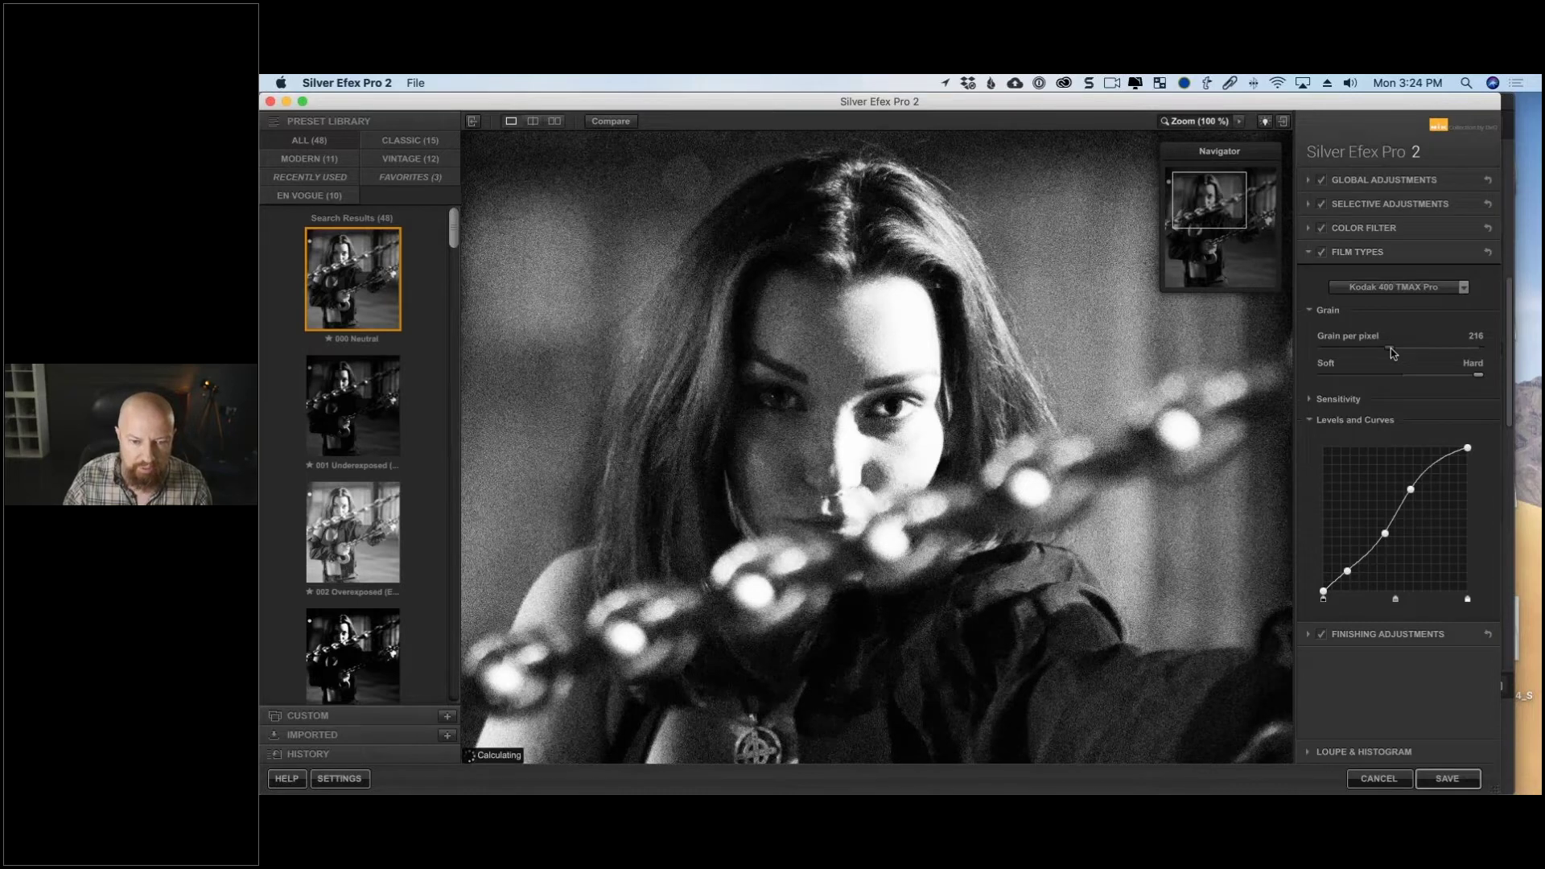
{"action": "left_click_drag", "start_coordinate": [1399, 347], "coordinate": [1409, 350]}
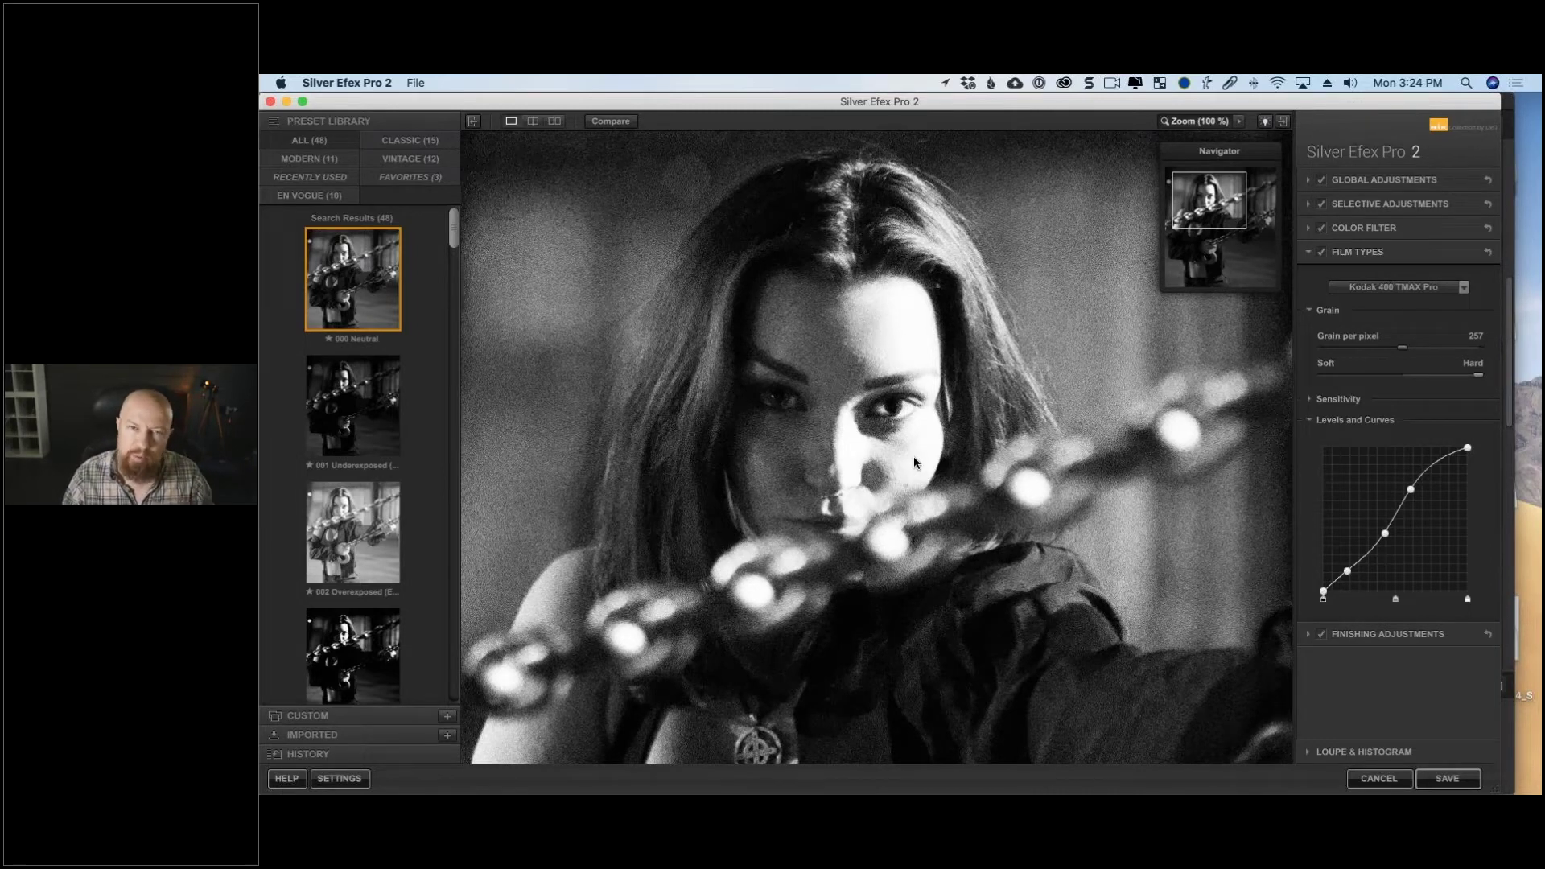
{"action": "left_click_drag", "start_coordinate": [914, 457], "coordinate": [883, 425]}
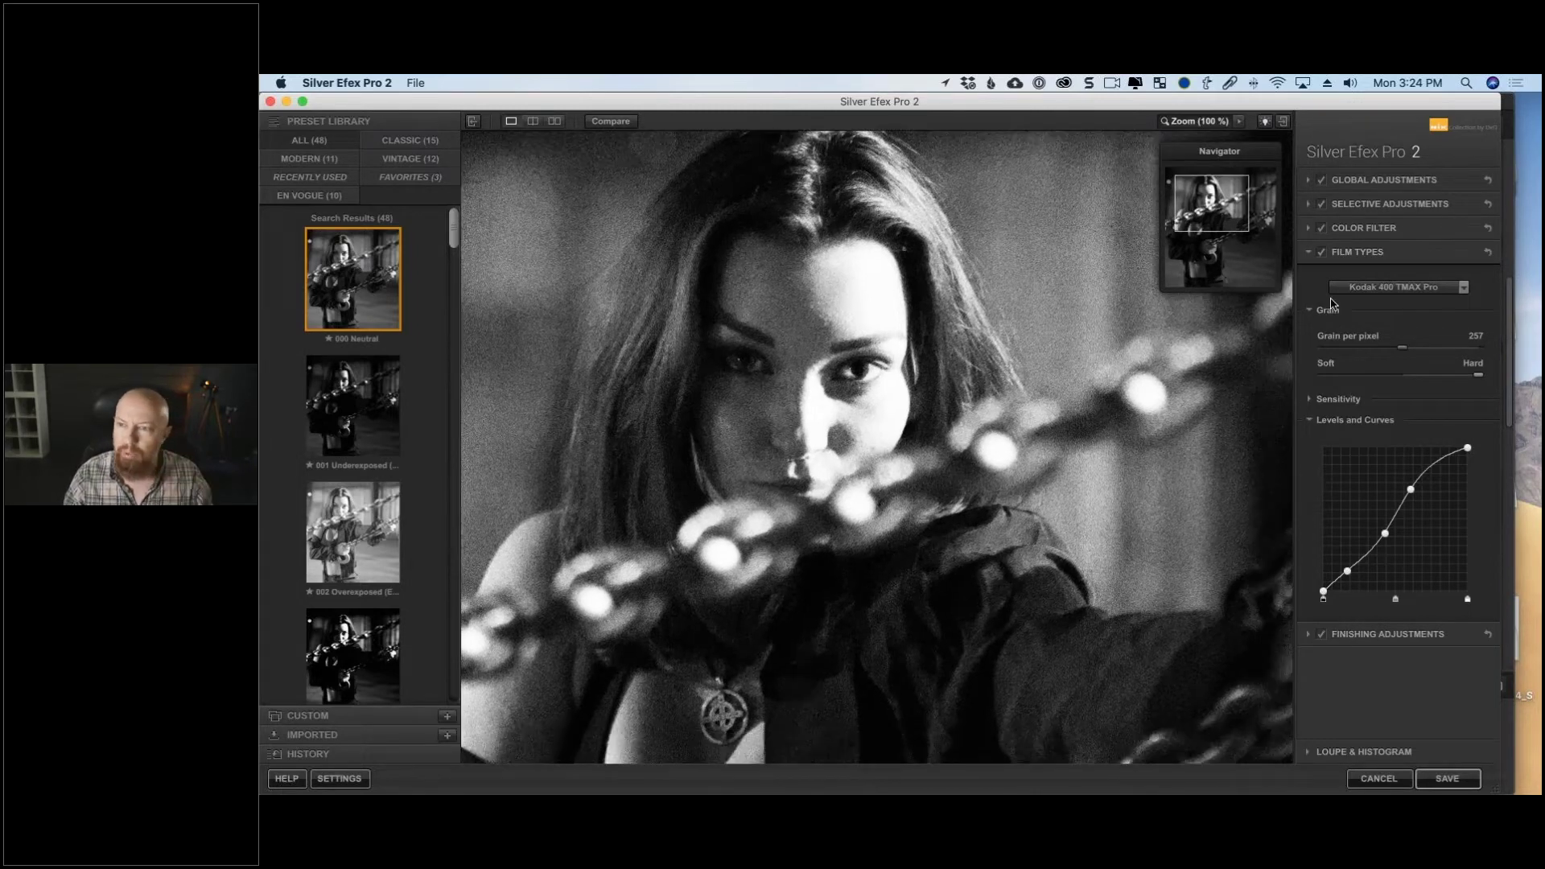
Add a selective adjustment control point on the brightly lit side of the nose and set its size to 10%.
{"action": "left_click", "coordinate": [1309, 205]}
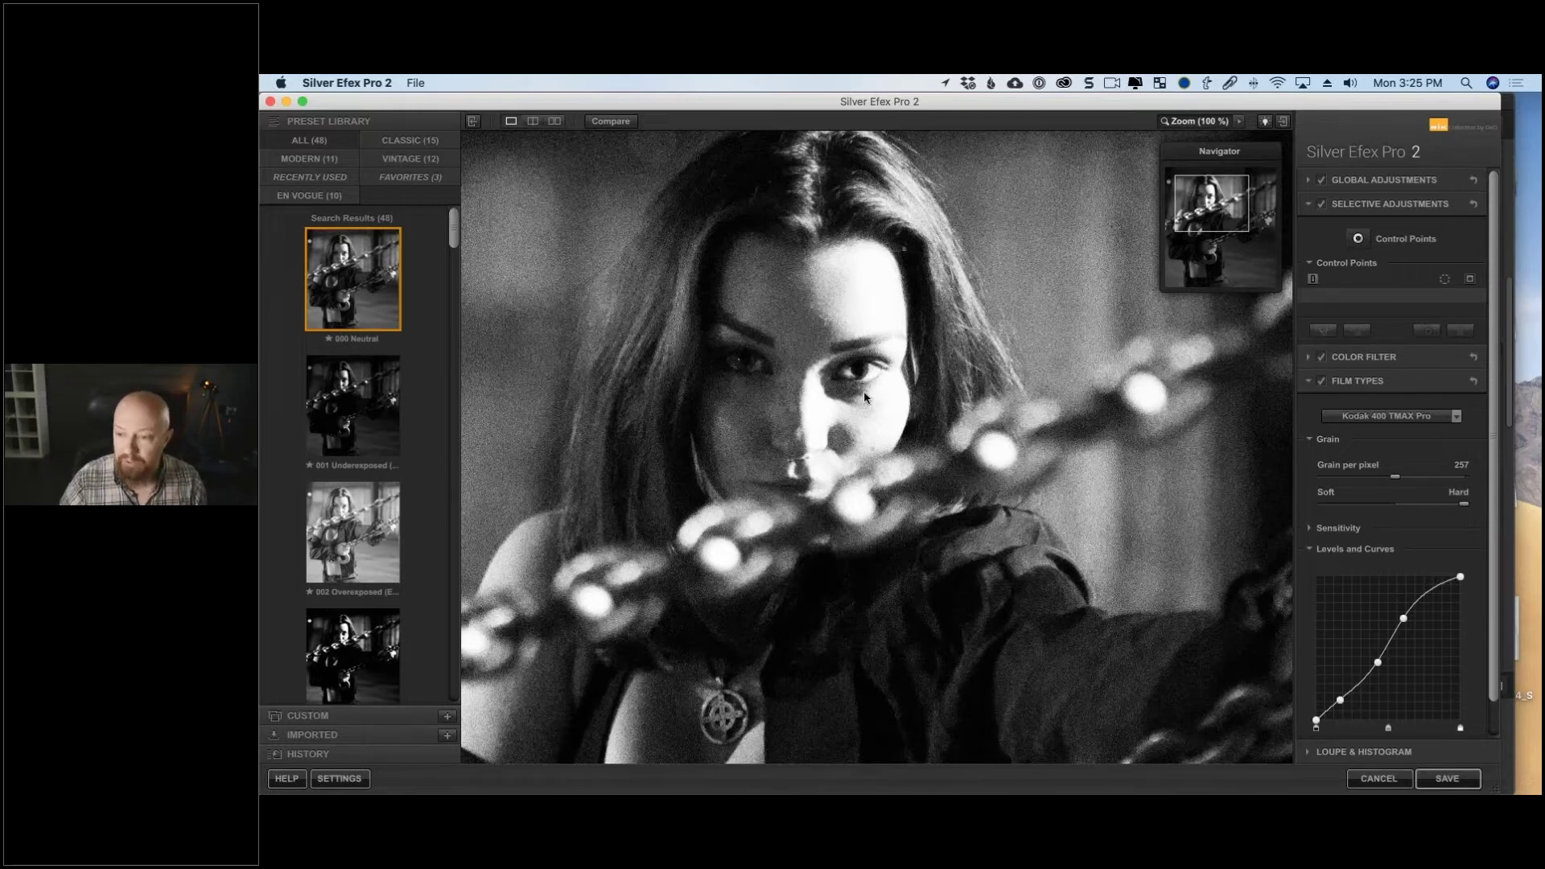
{"action": "left_click", "coordinate": [1358, 238]}
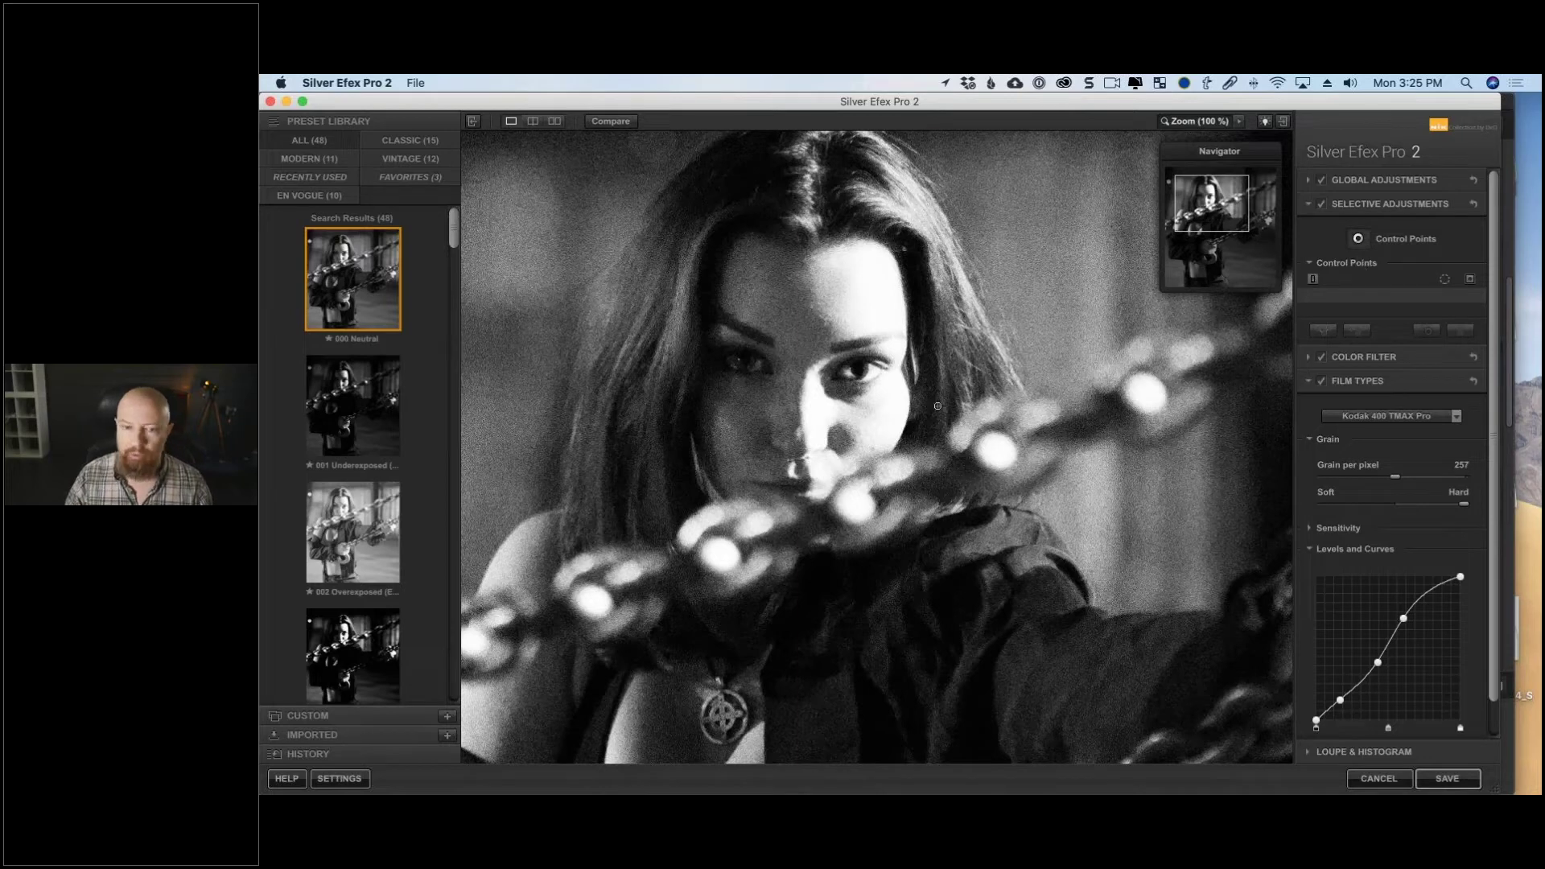
{"action": "left_click", "coordinate": [816, 413]}
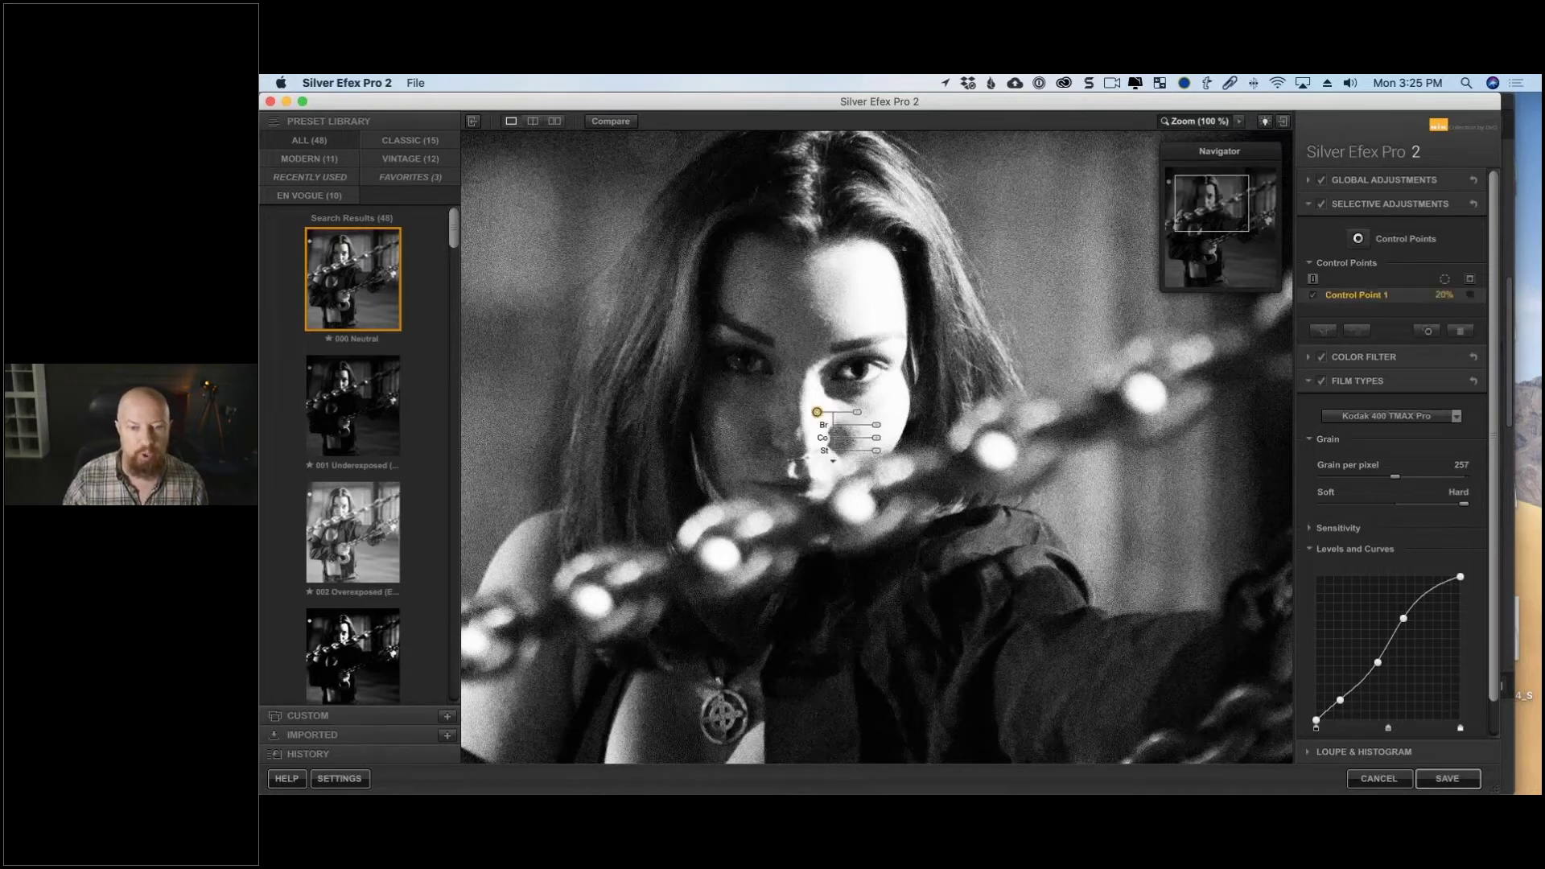
{"action": "left_click_drag", "start_coordinate": [856, 411], "coordinate": [820, 404]}
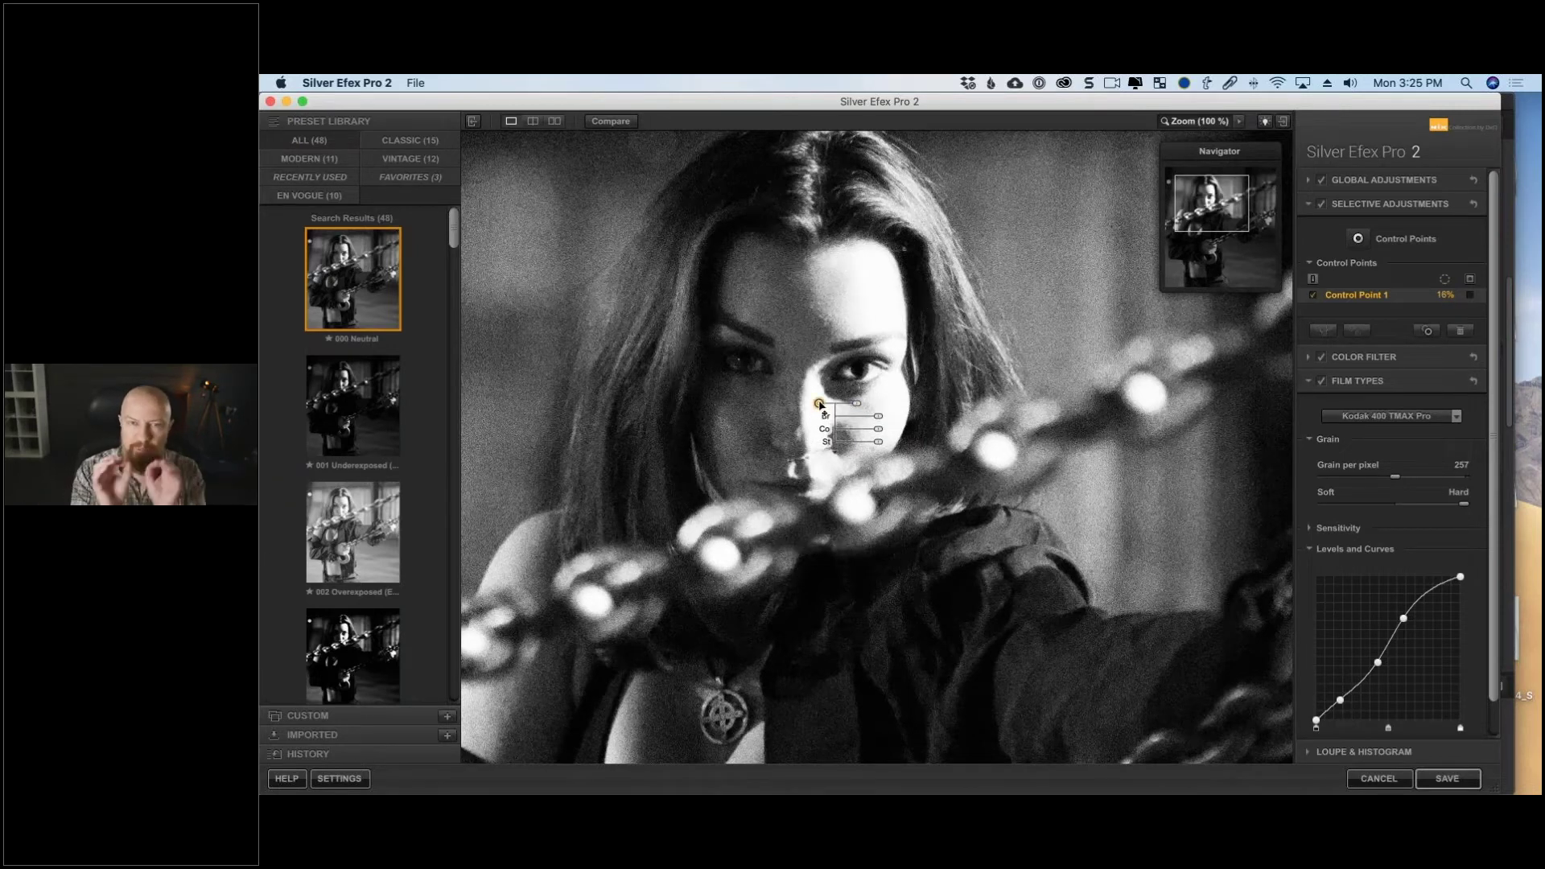
{"action": "left_click_drag", "start_coordinate": [820, 404], "coordinate": [819, 400]}
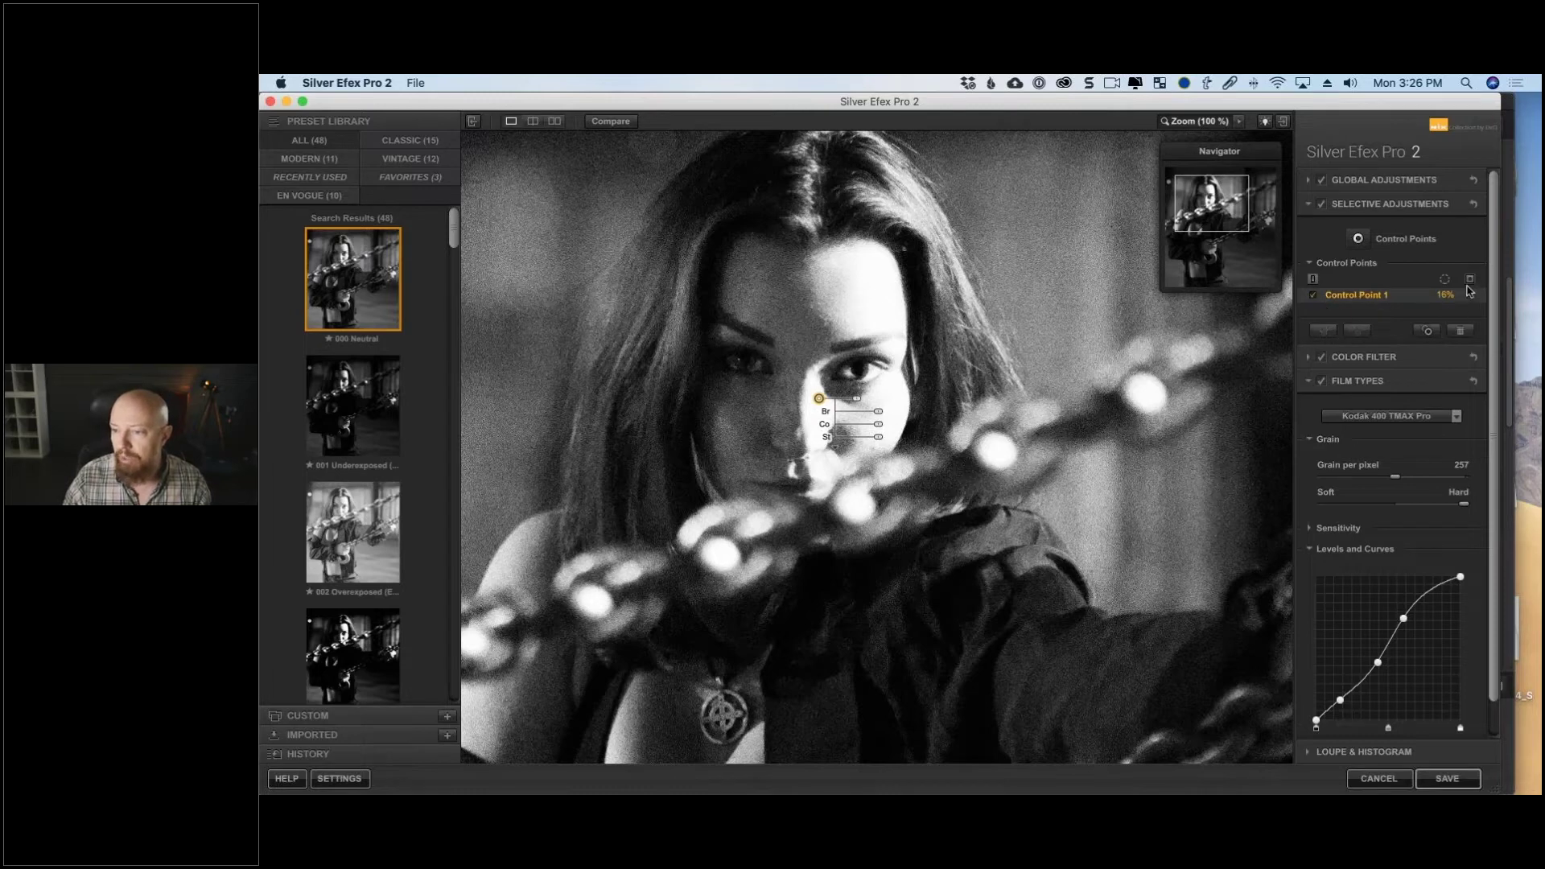
Show the control point's mask and reduce its size to 8%, checking it on the whole photo and at 100%.
{"action": "left_click", "coordinate": [1464, 329]}
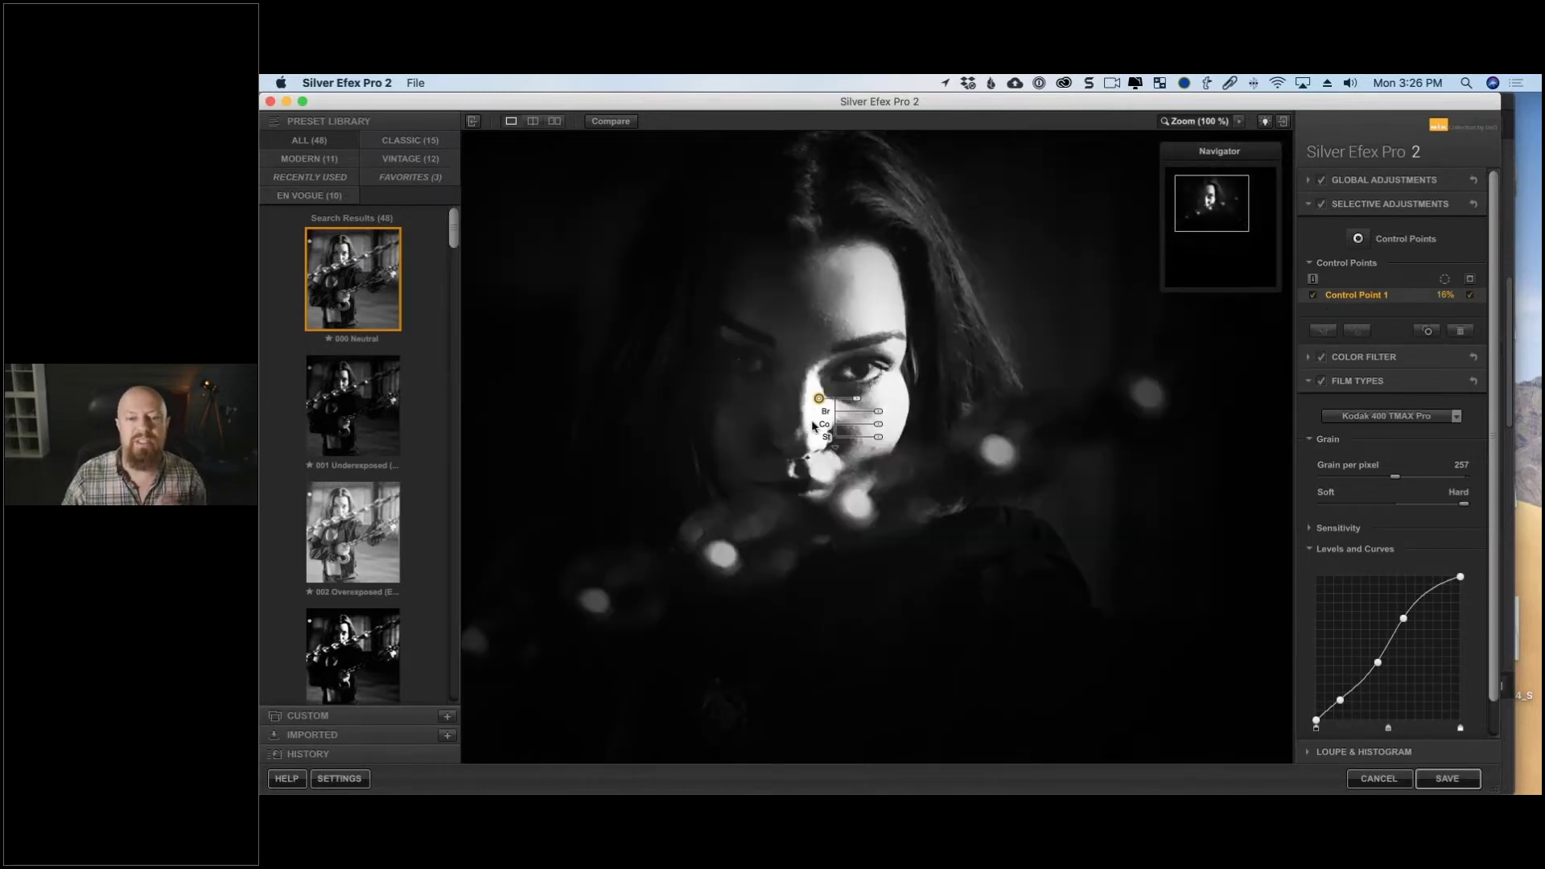
{"action": "left_click", "coordinate": [1196, 121]}
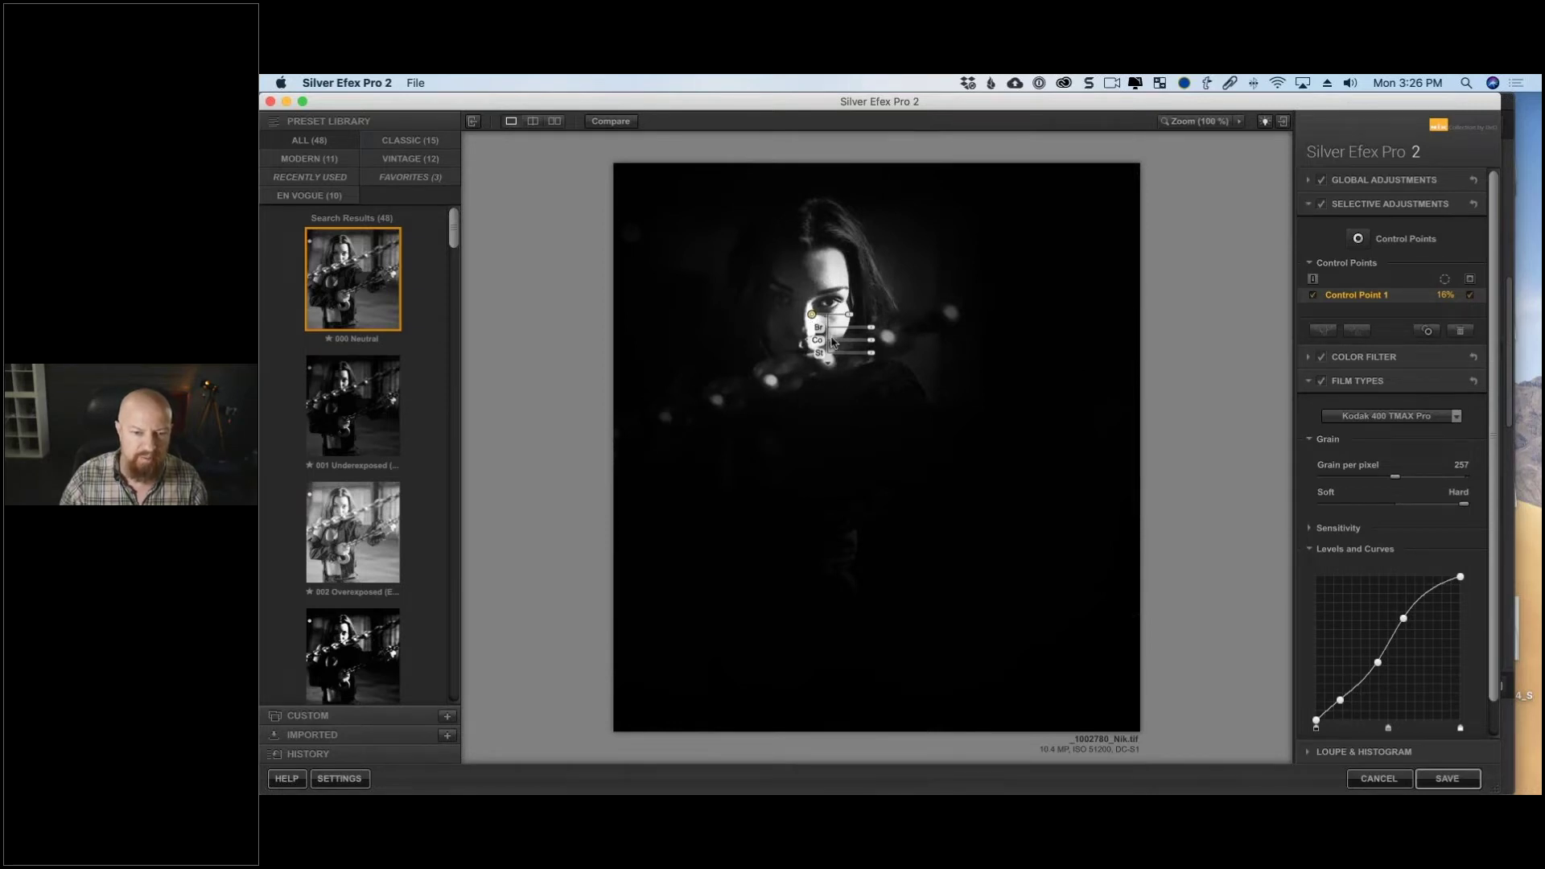
{"action": "left_click_drag", "start_coordinate": [847, 316], "coordinate": [848, 320]}
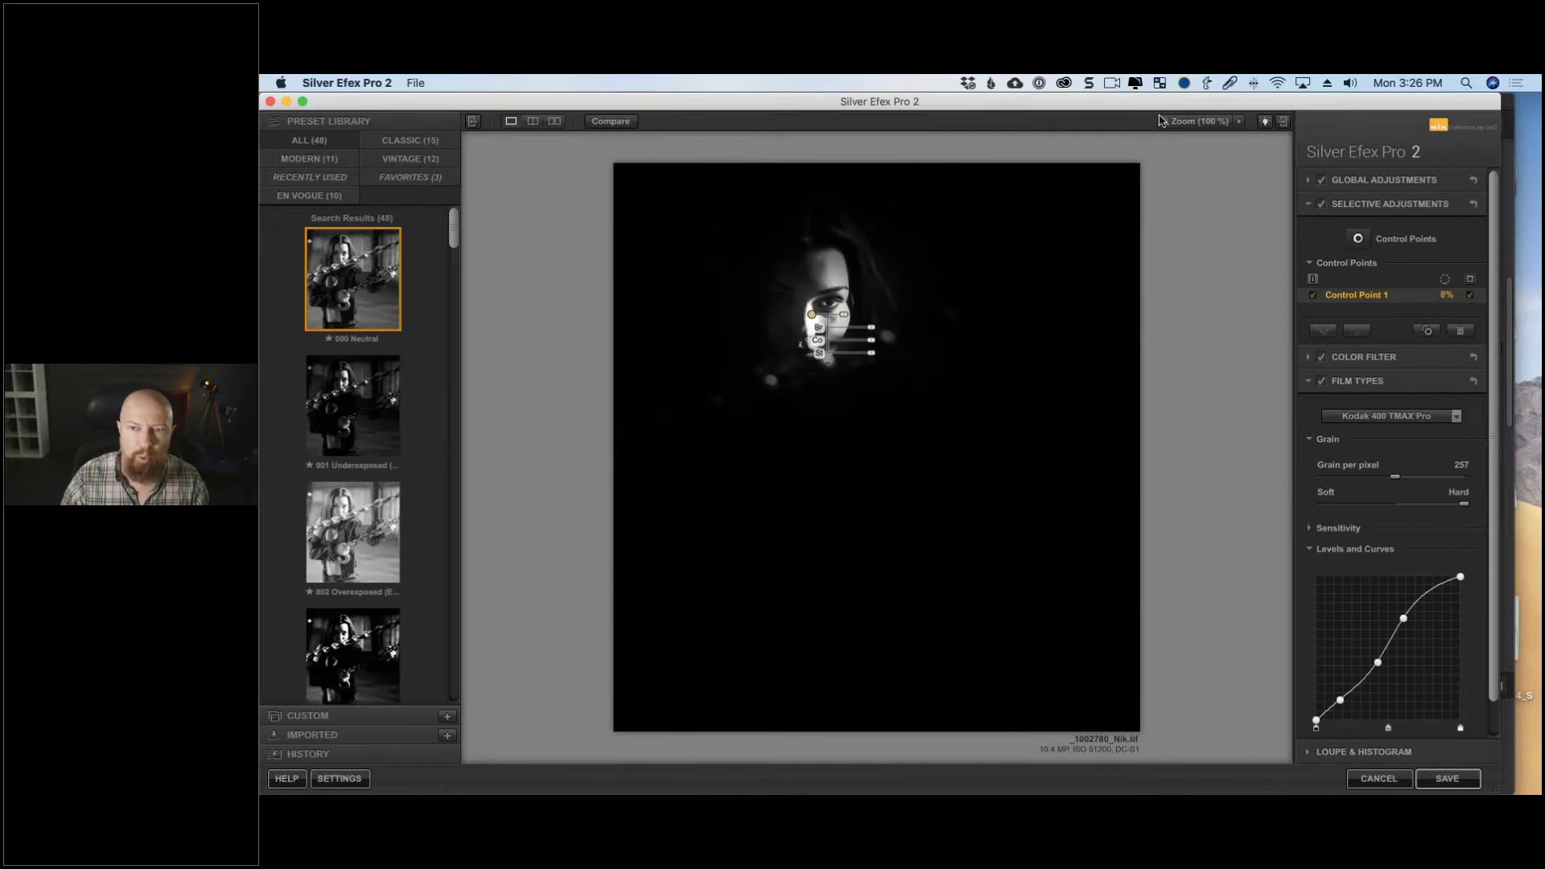
{"action": "left_click", "coordinate": [1194, 125]}
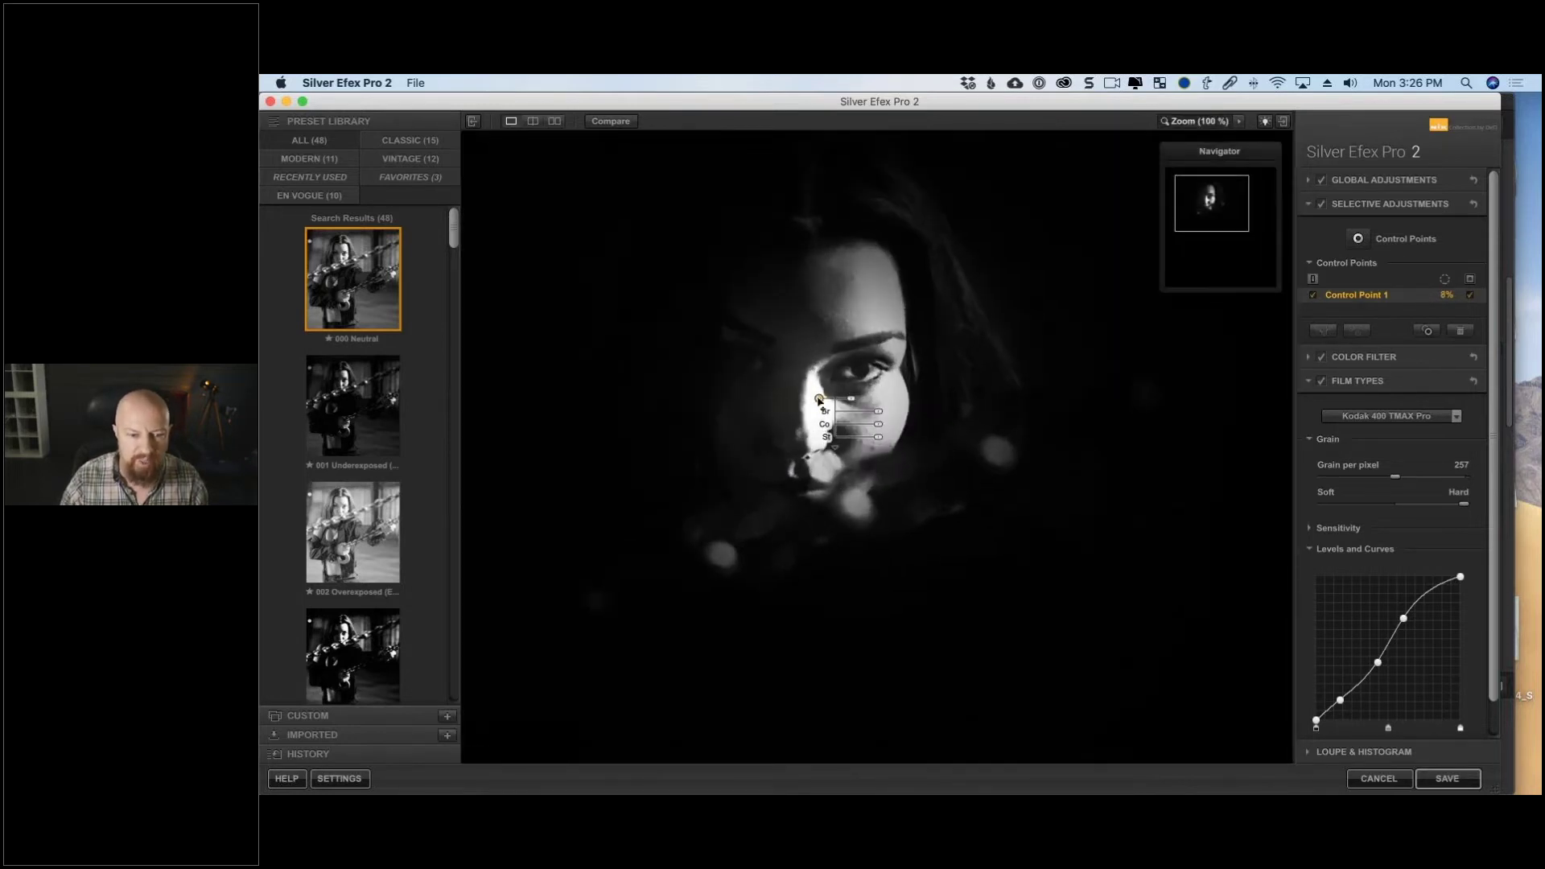
Try the control point on the forehead, return it beside the nose, set its size to 13%, and hide its mask.
{"action": "left_click_drag", "start_coordinate": [818, 402], "coordinate": [850, 298]}
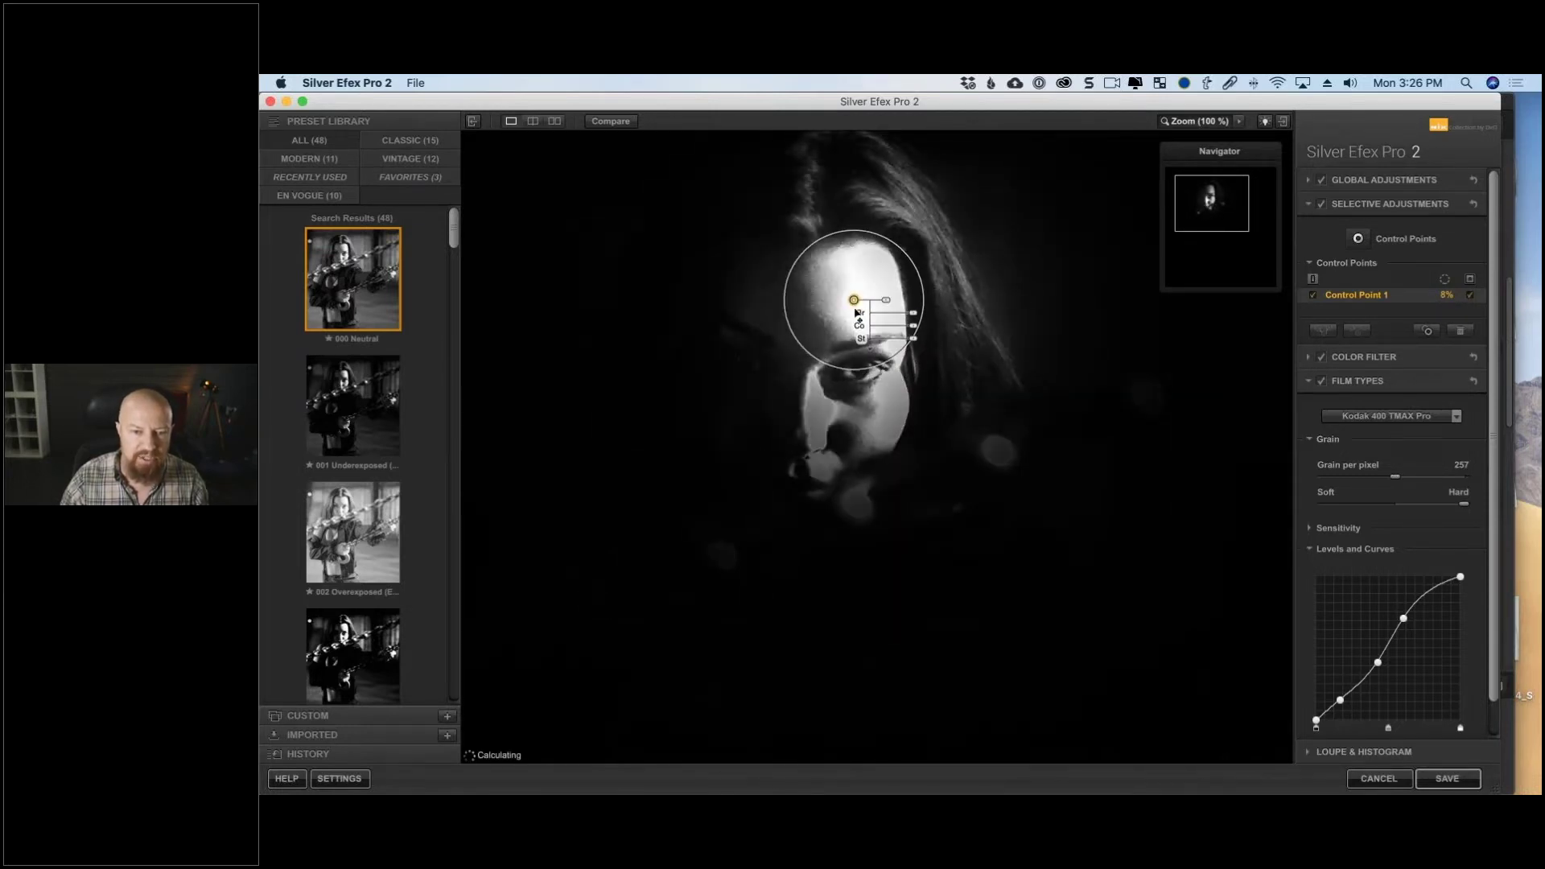
{"action": "key", "text": "super+z"}
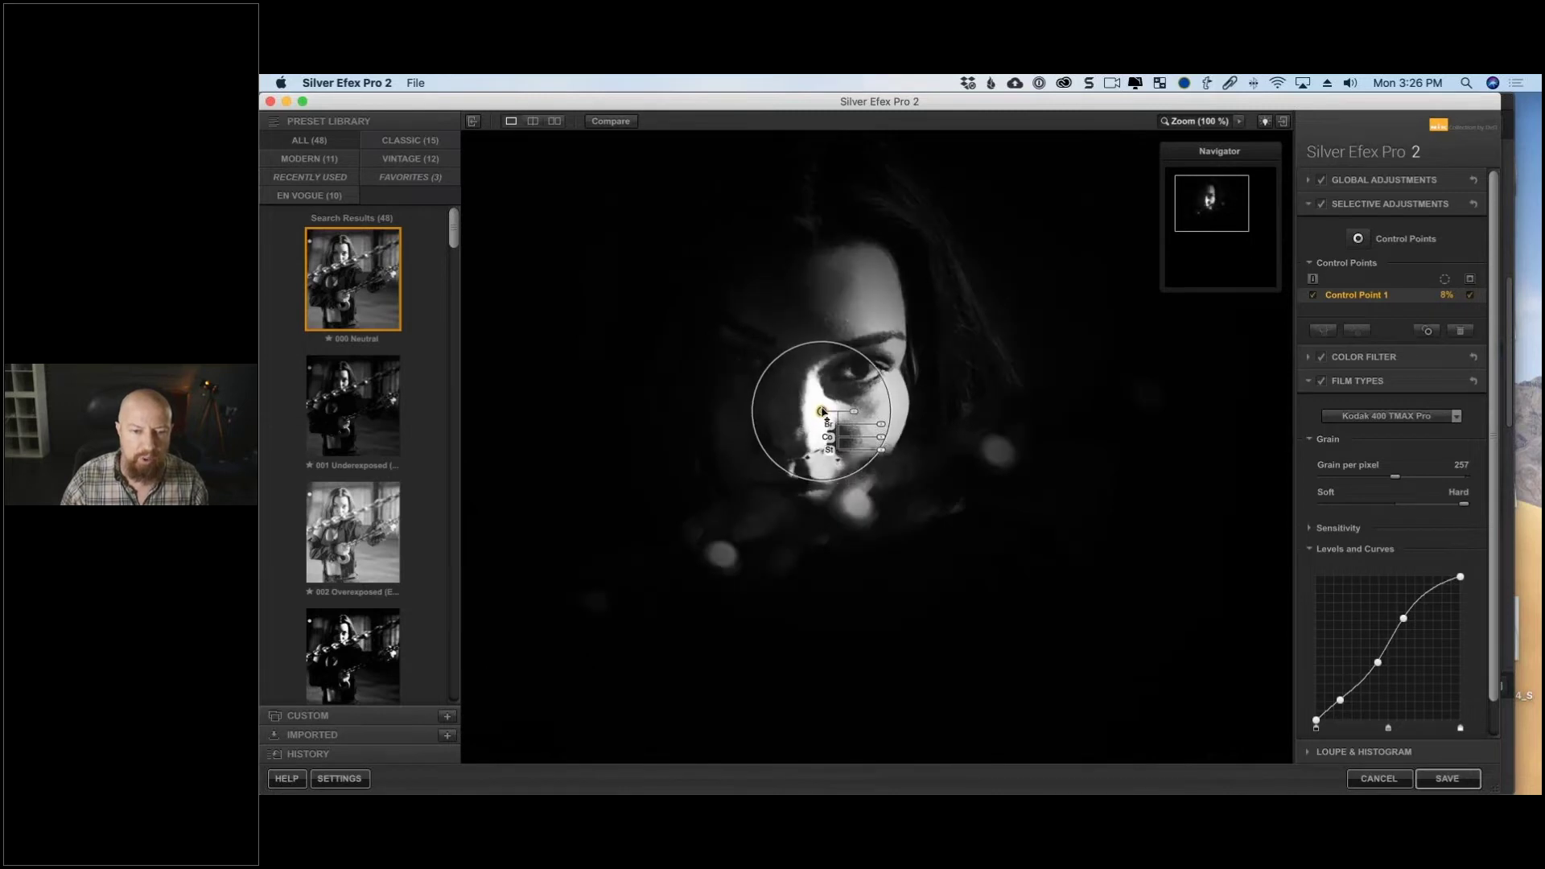
{"action": "left_click_drag", "start_coordinate": [821, 412], "coordinate": [853, 403]}
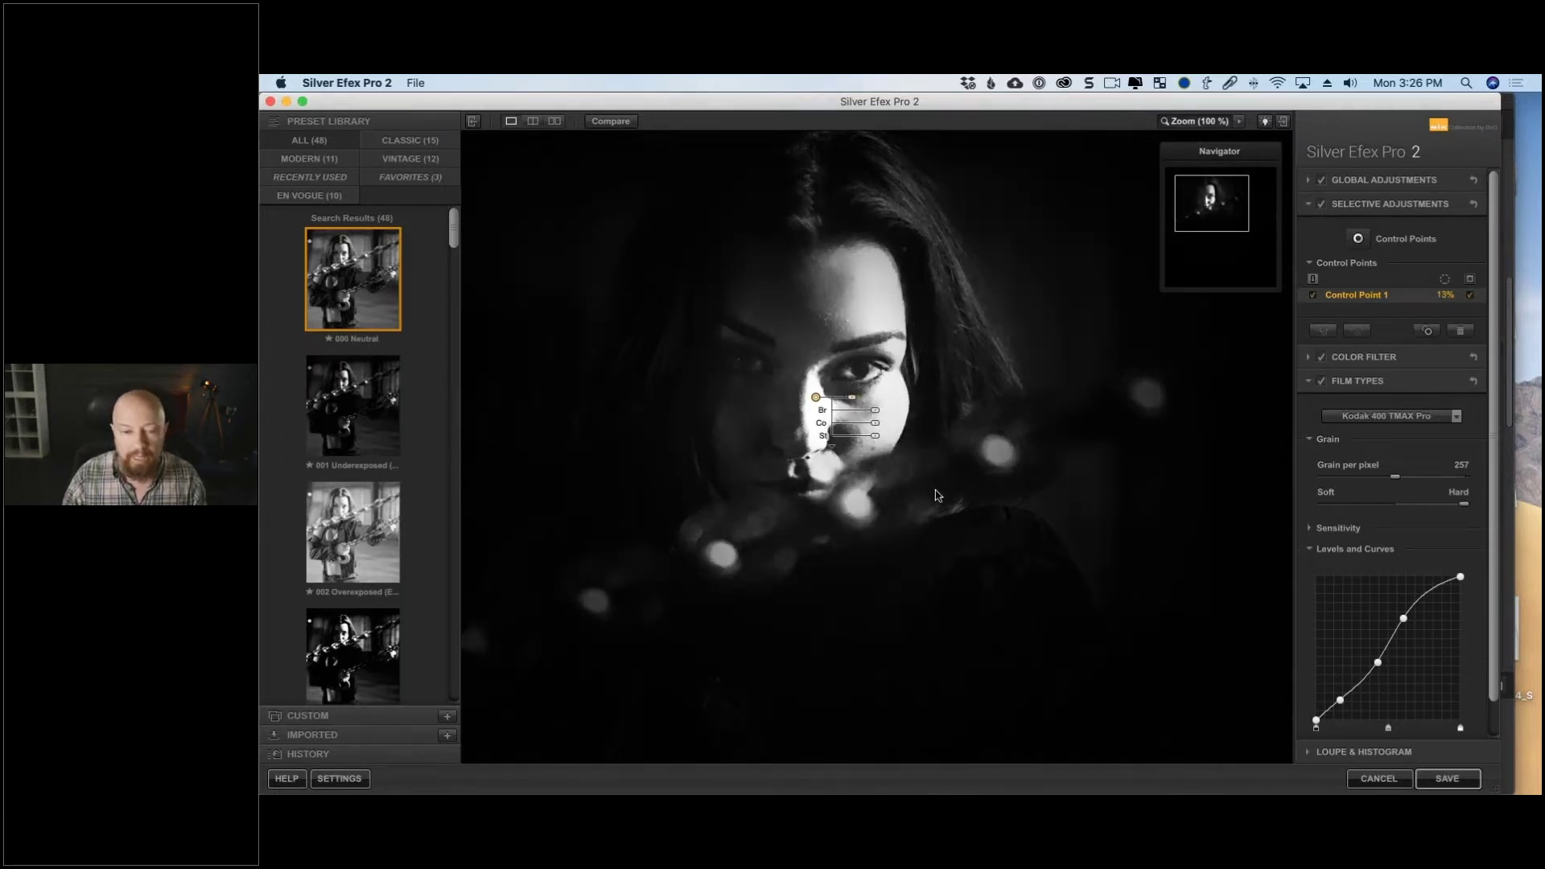
{"action": "left_click", "coordinate": [1470, 295]}
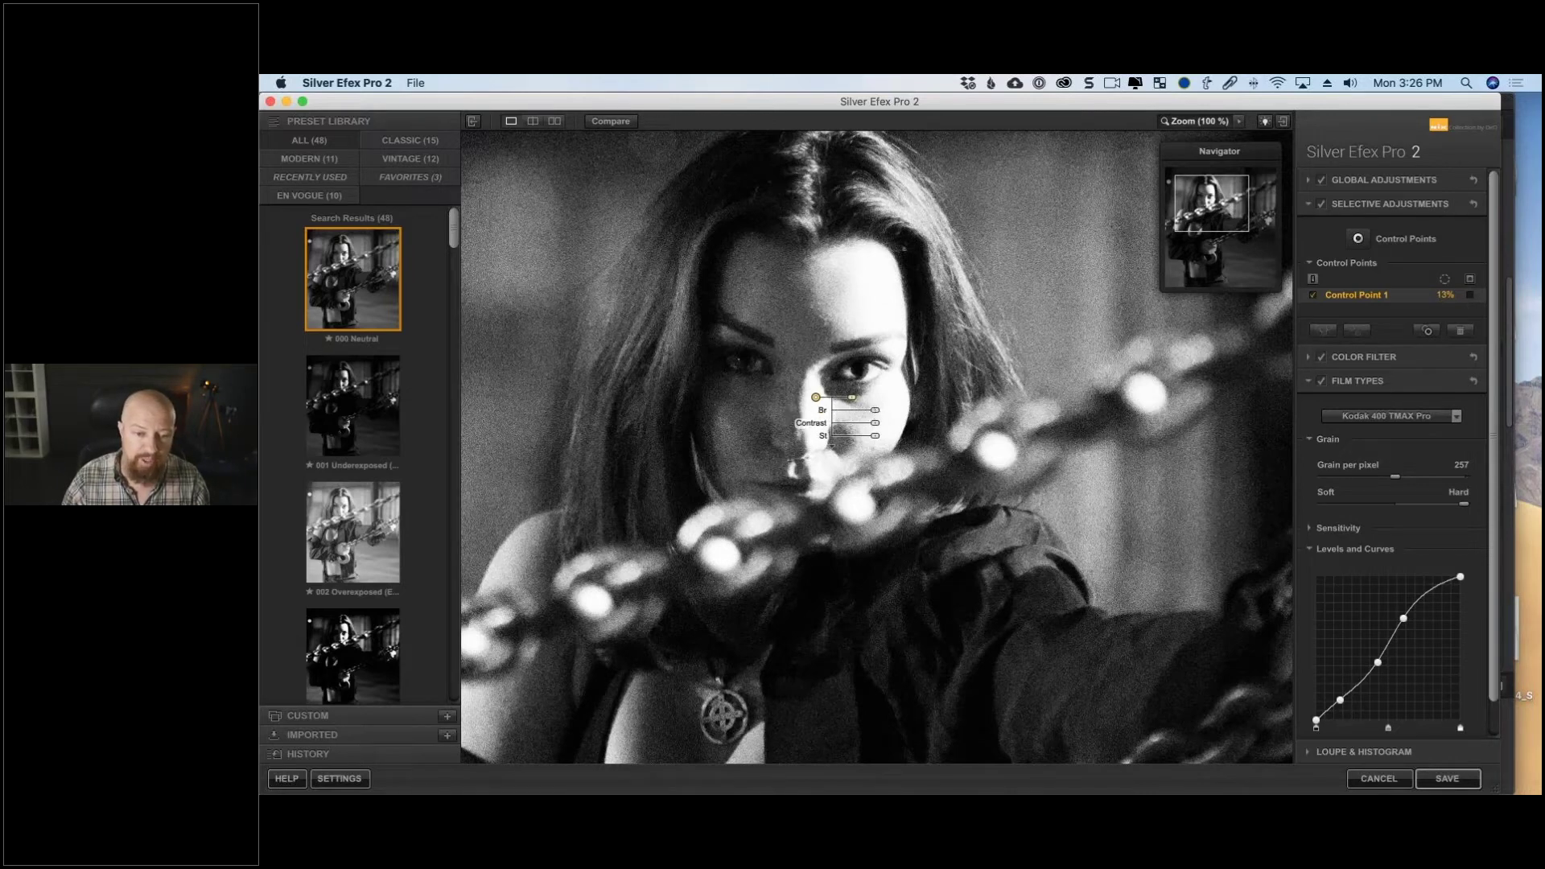
Expand the control point's full set of adjustments, slightly lower its brightness, and reduce its size to 11%.
{"action": "left_click", "coordinate": [832, 447]}
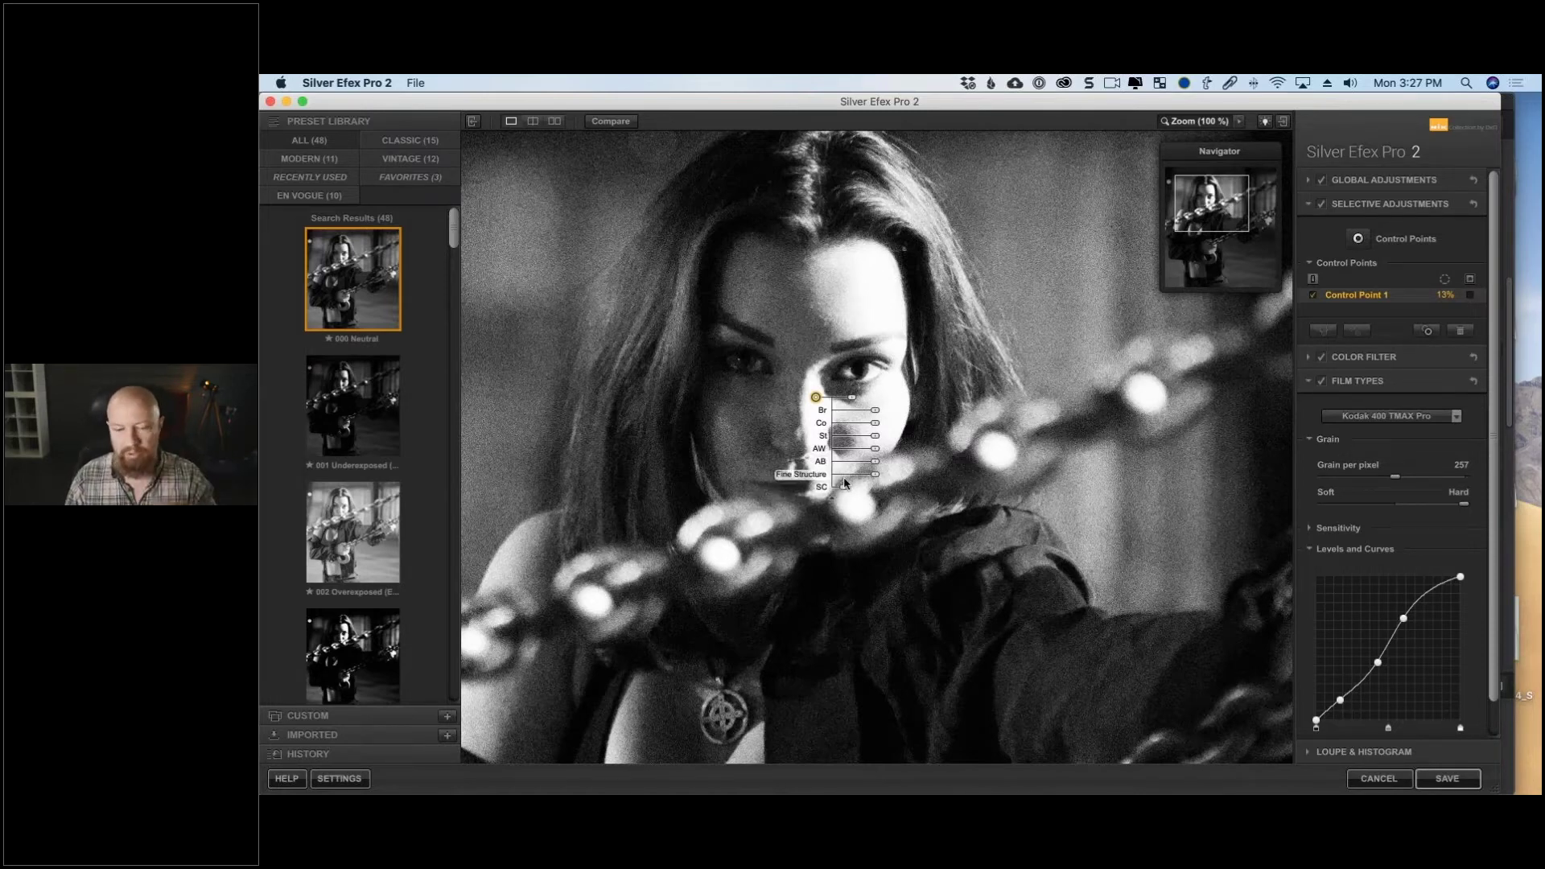
{"action": "left_click_drag", "start_coordinate": [878, 413], "coordinate": [816, 401]}
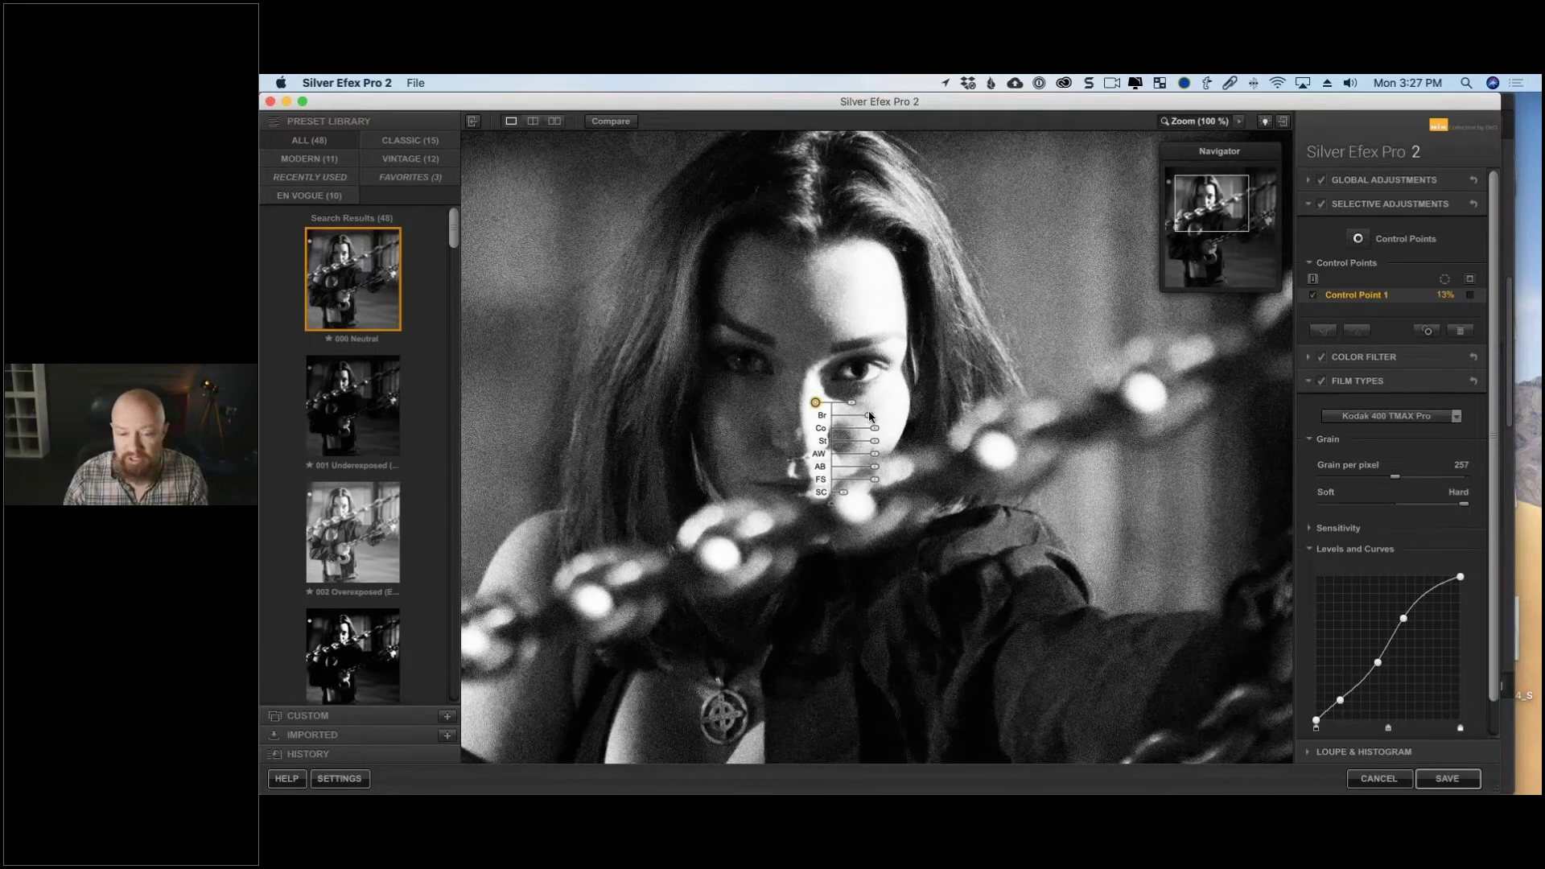
{"action": "left_click_drag", "start_coordinate": [851, 405], "coordinate": [865, 421]}
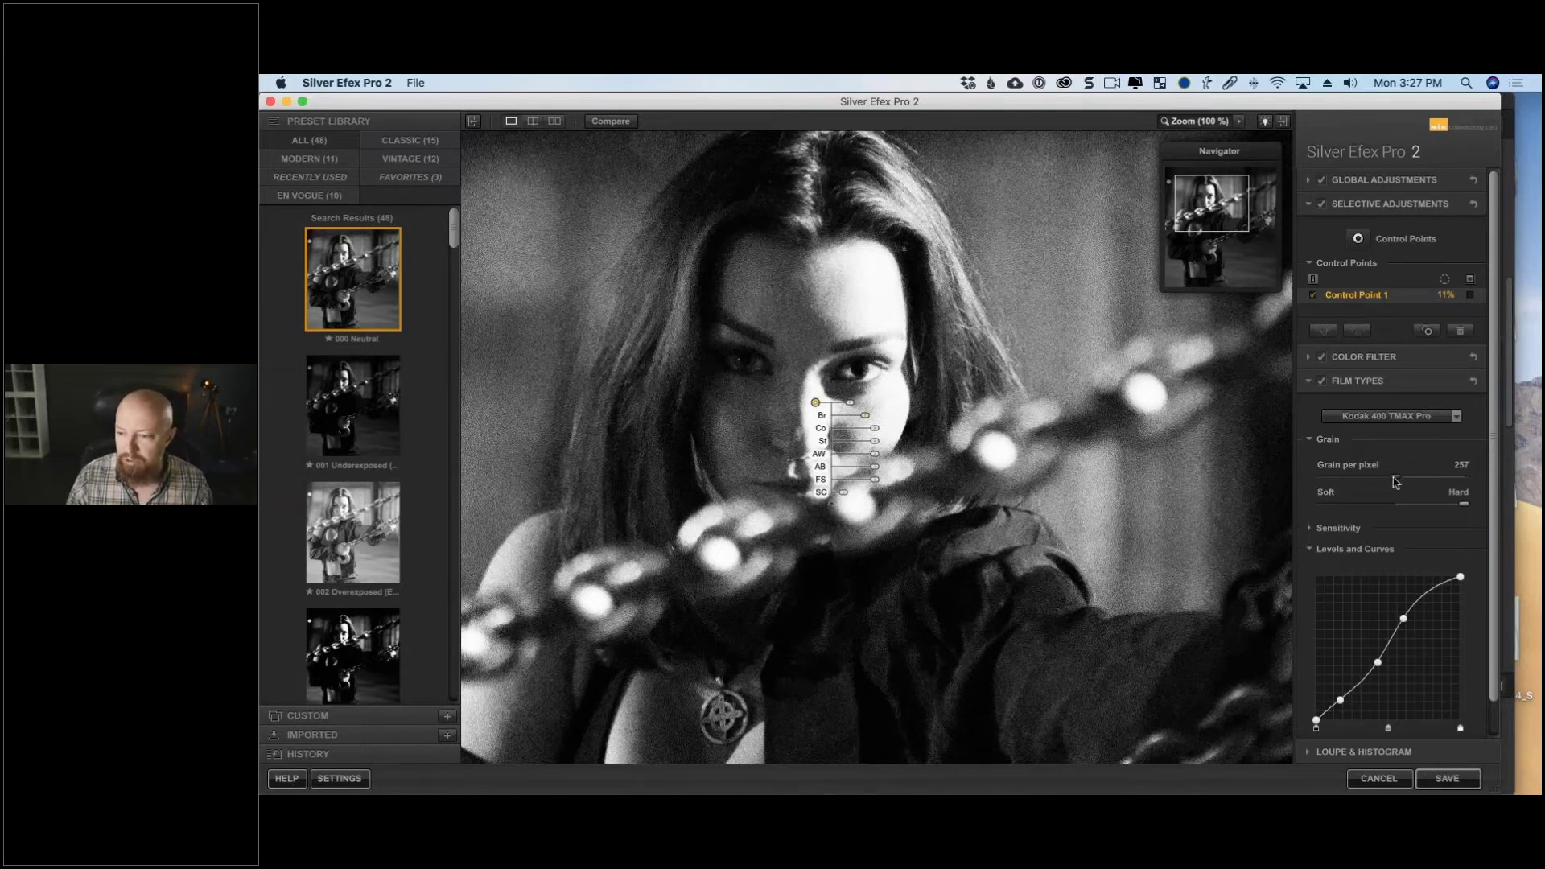
Try Grain per pixel at 500, check the face at 200%, and set the grain to 285.
{"action": "left_click_drag", "start_coordinate": [1396, 478], "coordinate": [1523, 481]}
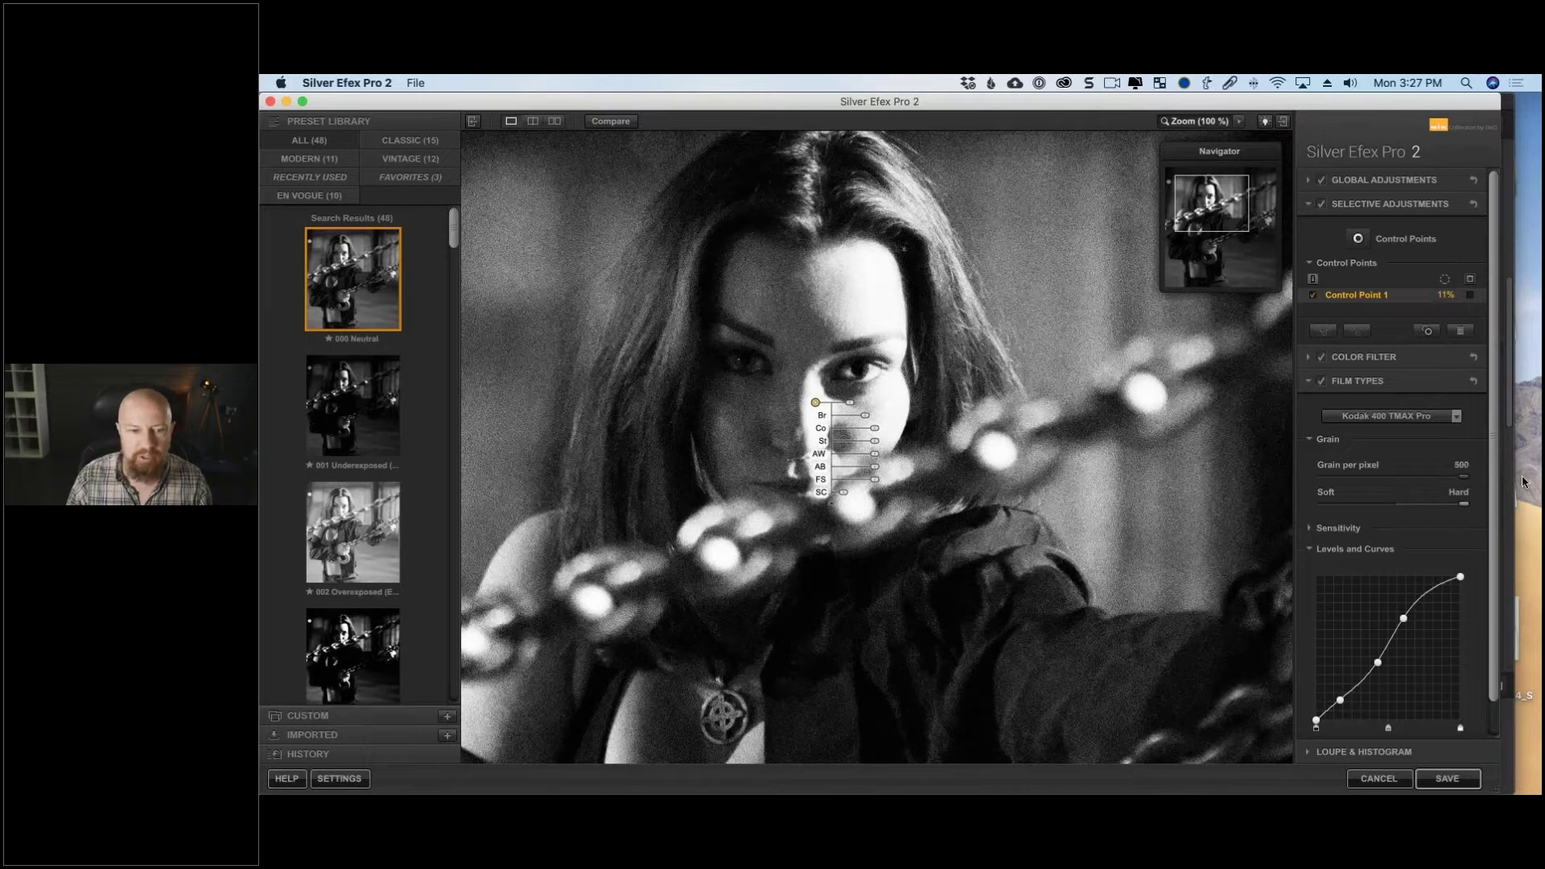
{"action": "left_click", "coordinate": [1238, 115]}
{"action": "left_click", "coordinate": [1268, 138]}
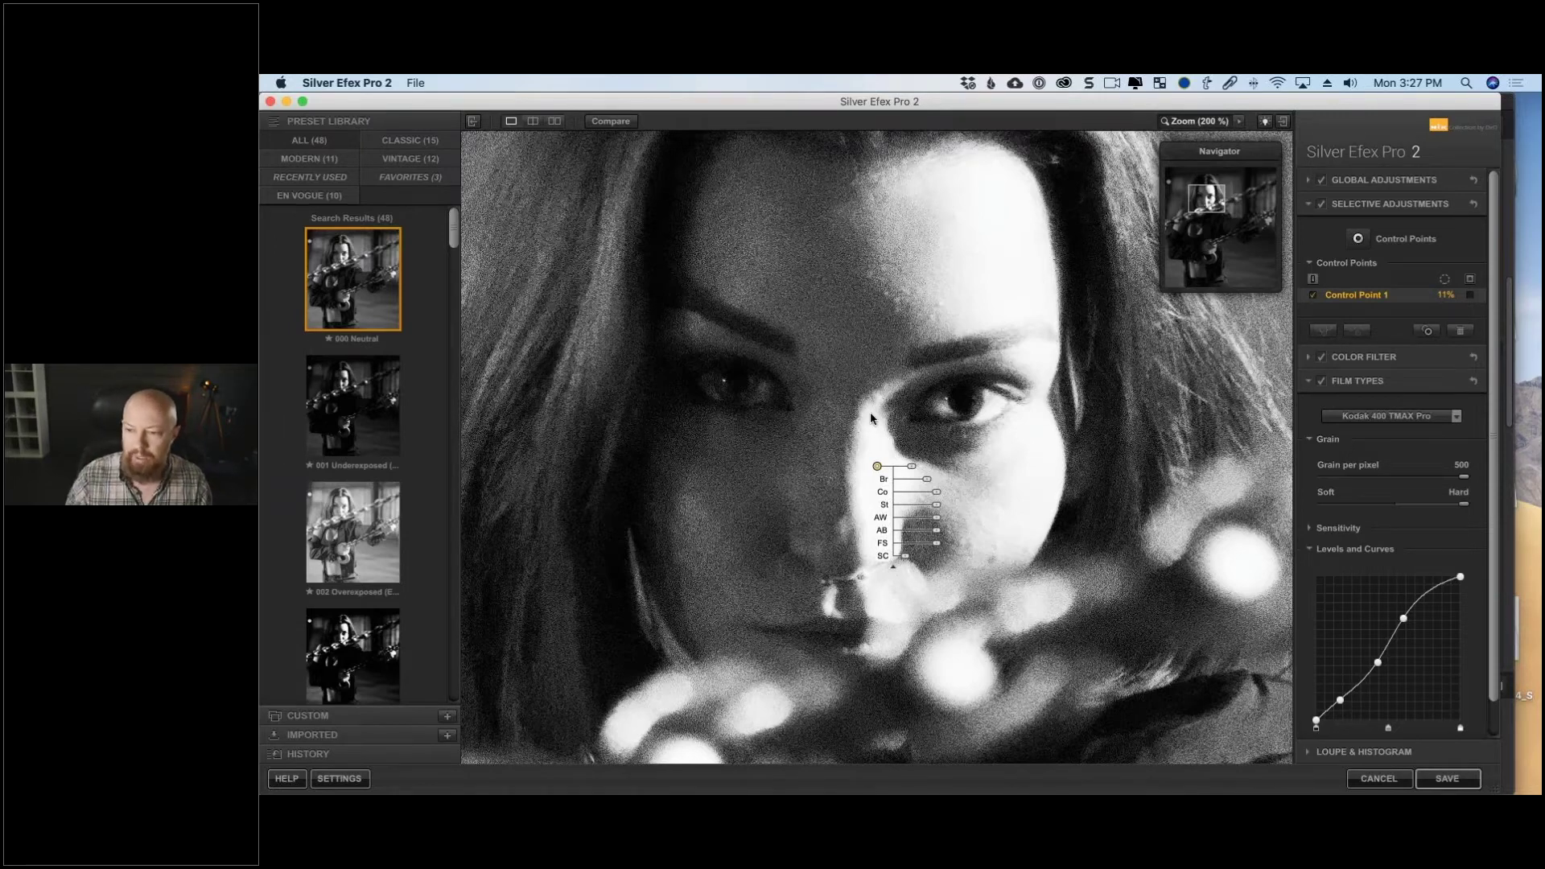
{"action": "left_click_drag", "start_coordinate": [1454, 478], "coordinate": [1394, 492]}
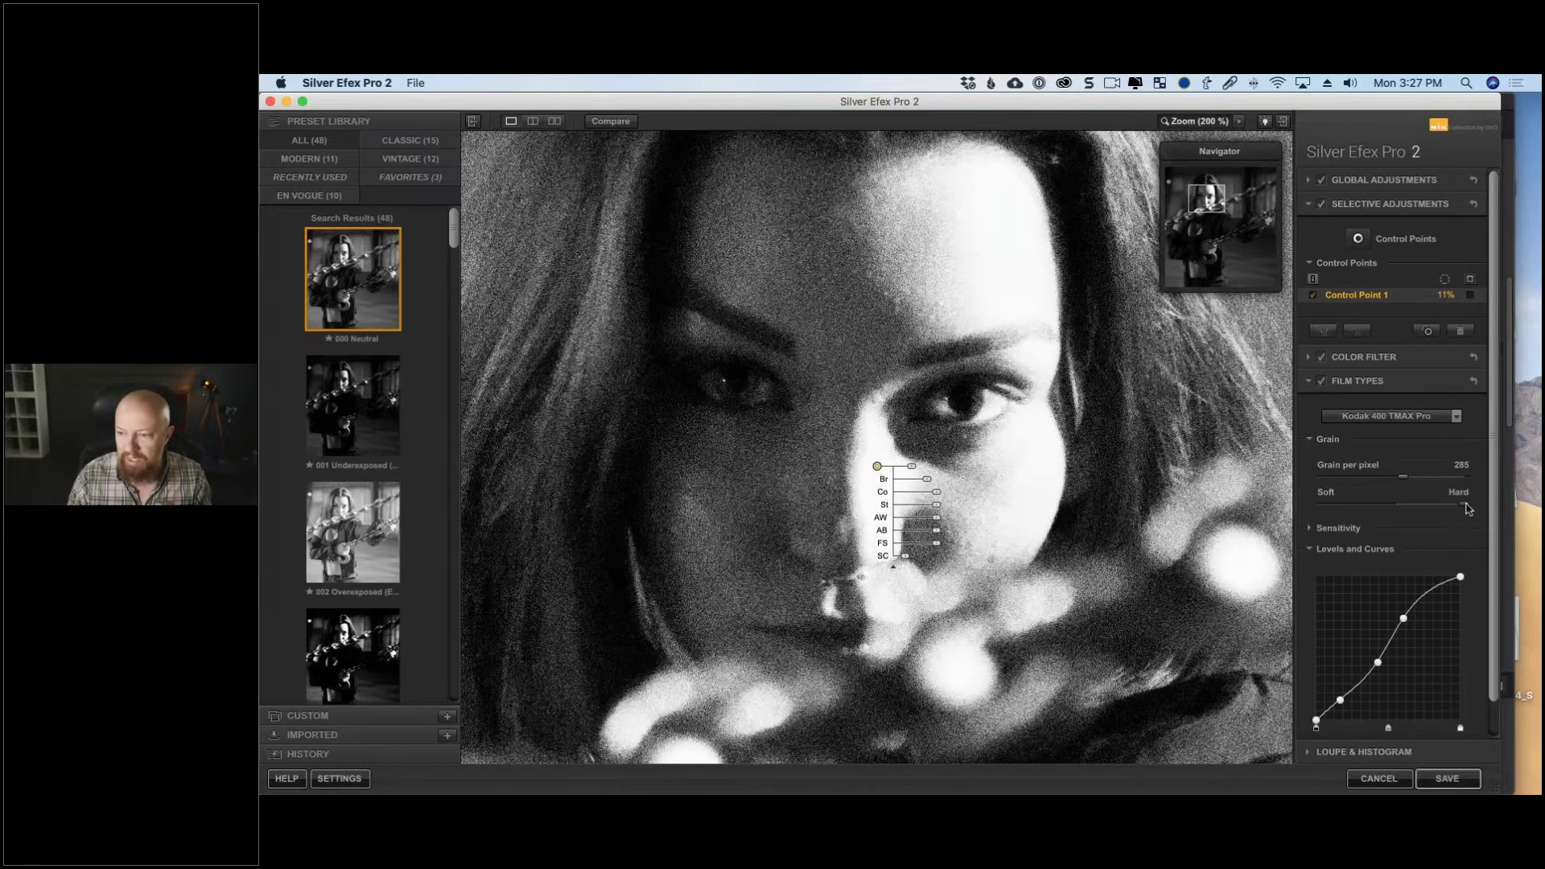
Set the grain hardness slightly to the Soft side of the midpoint and view the whole photo.
{"action": "left_click_drag", "start_coordinate": [1463, 505], "coordinate": [1393, 509]}
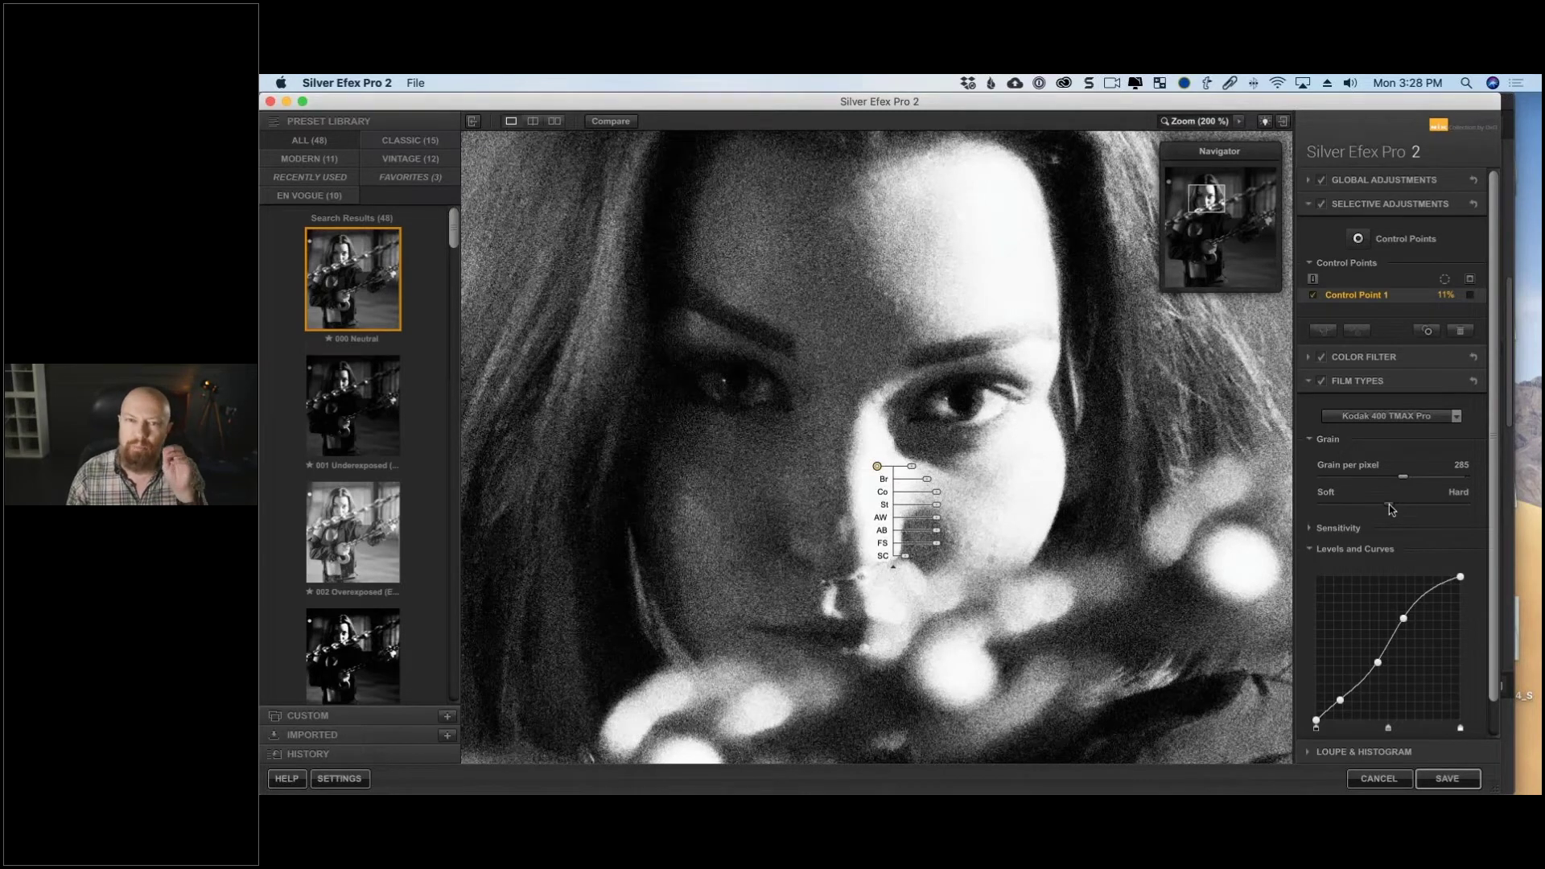
{"action": "left_click_drag", "start_coordinate": [1393, 509], "coordinate": [1378, 513]}
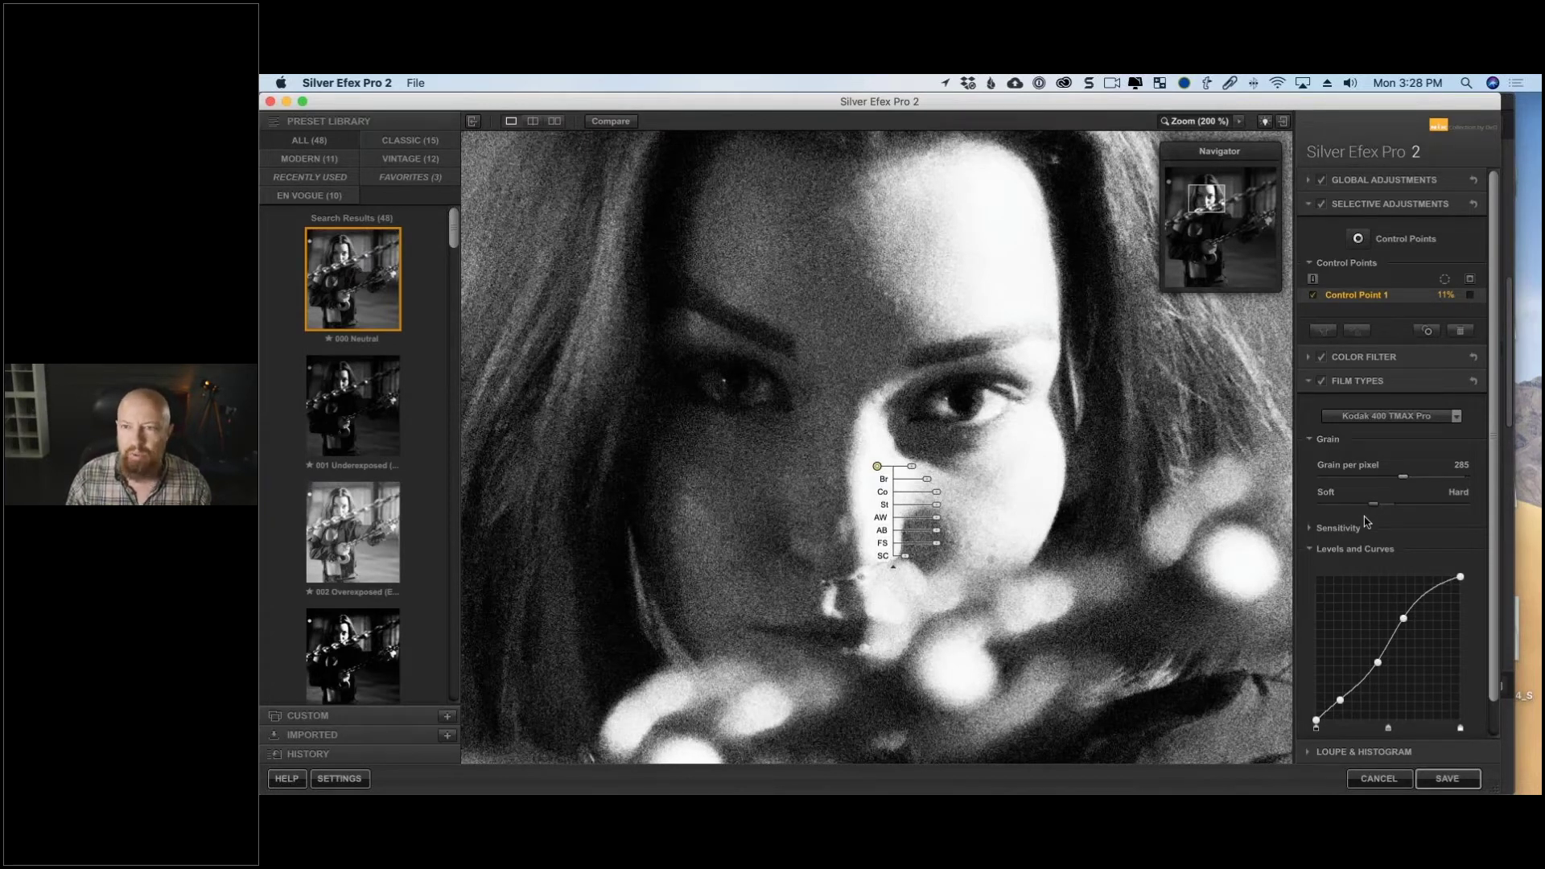
{"action": "left_click", "coordinate": [1216, 123]}
{"action": "left_click", "coordinate": [1207, 122]}
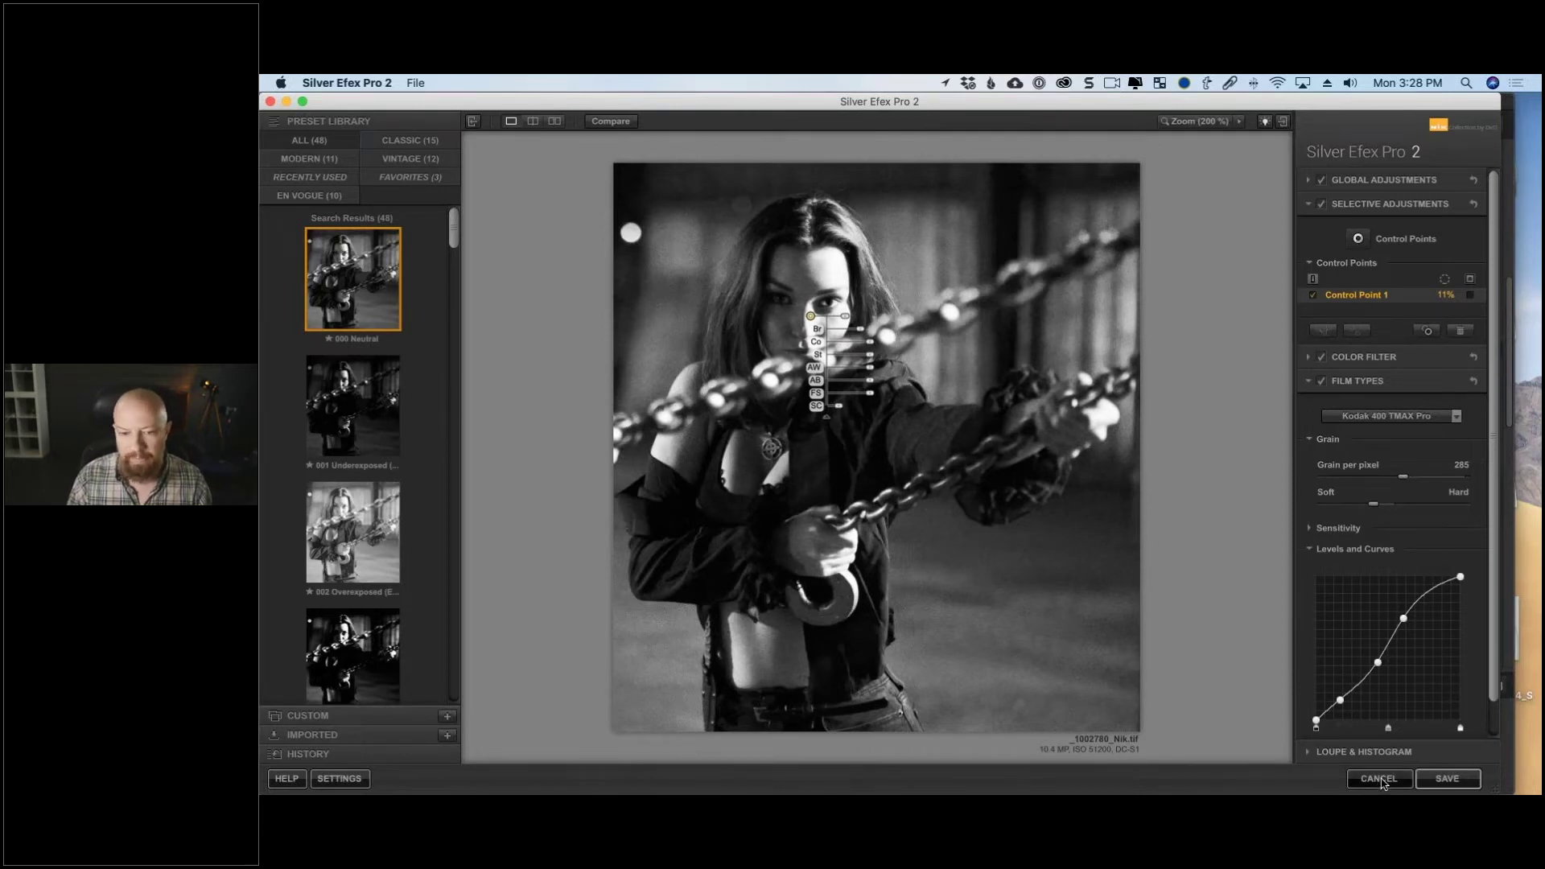
Save the black-and-white edit and open the resulting _1002780_Nik.tif in DxO PhotoLab.
{"action": "left_click", "coordinate": [1445, 779]}
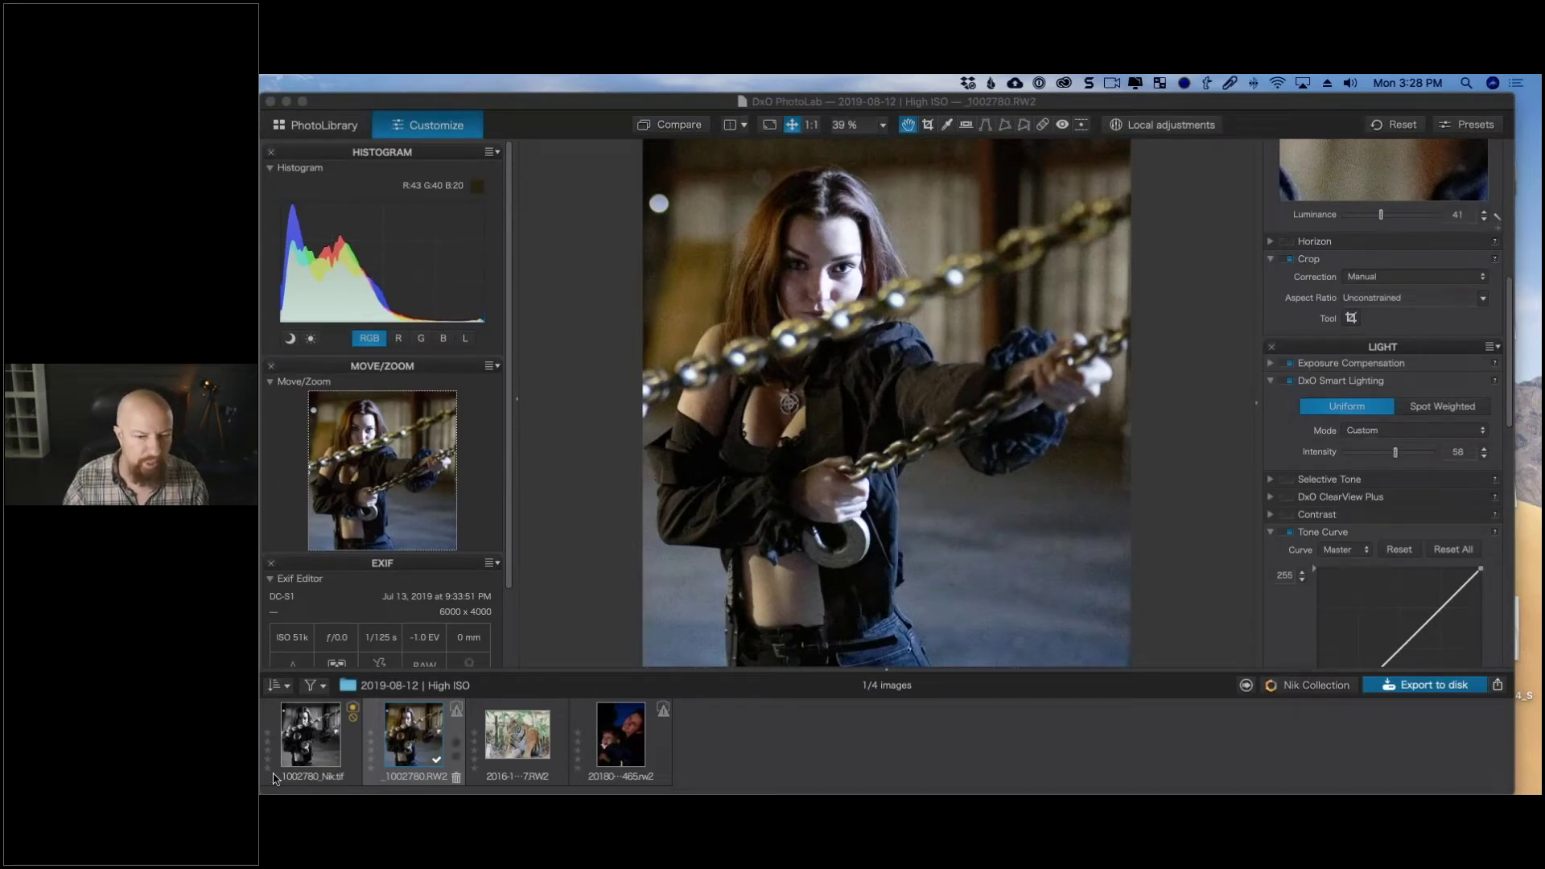
{"action": "left_click", "coordinate": [304, 747]}
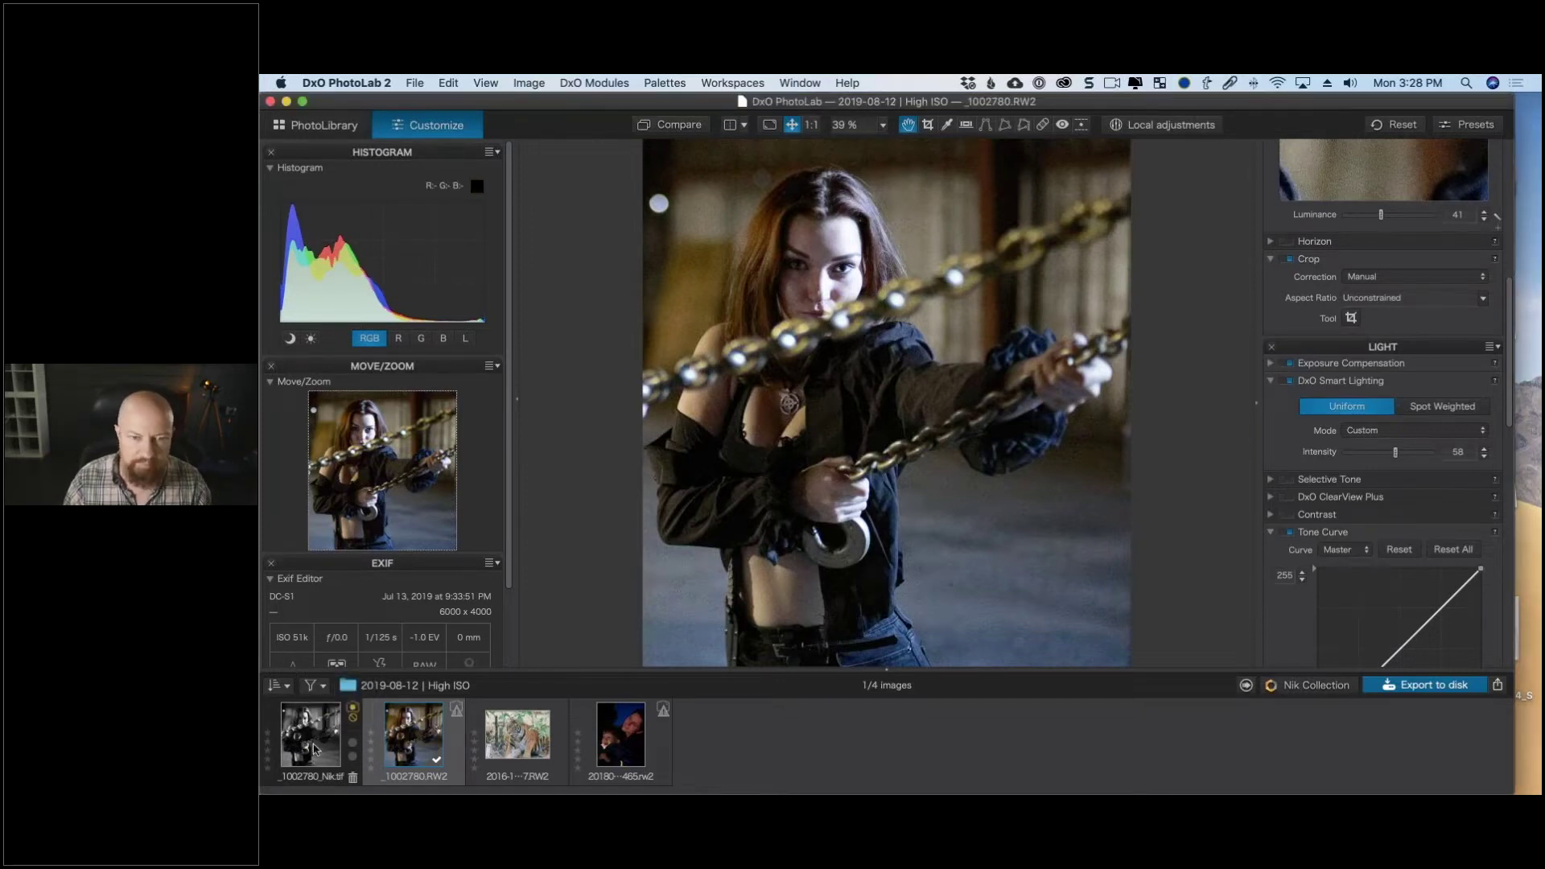
{"action": "left_click", "coordinate": [315, 749]}
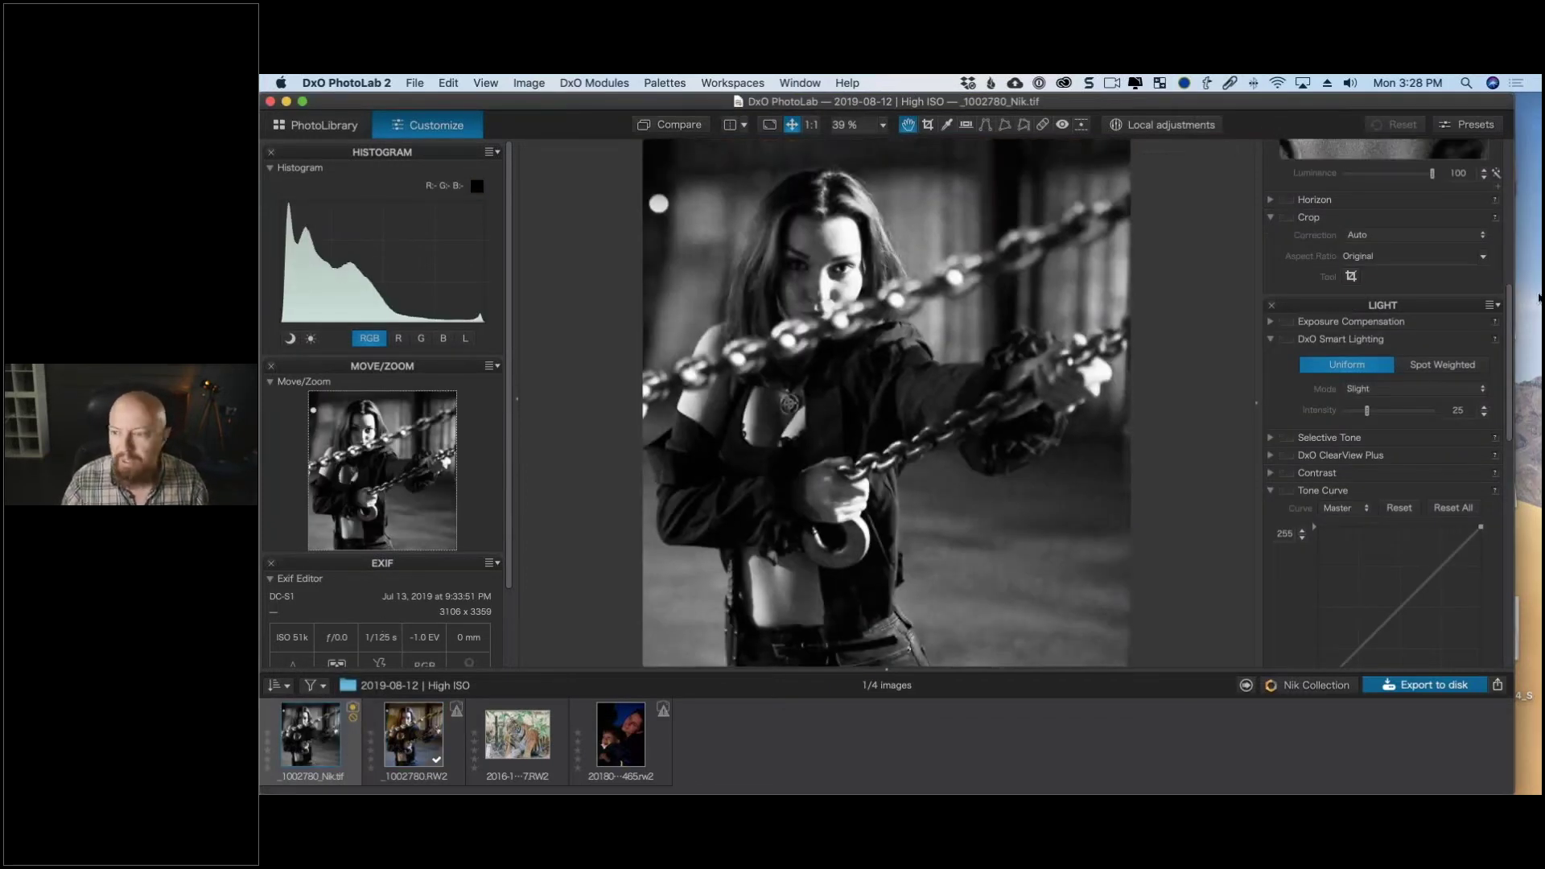
{"action": "left_click", "coordinate": [1528, 219]}
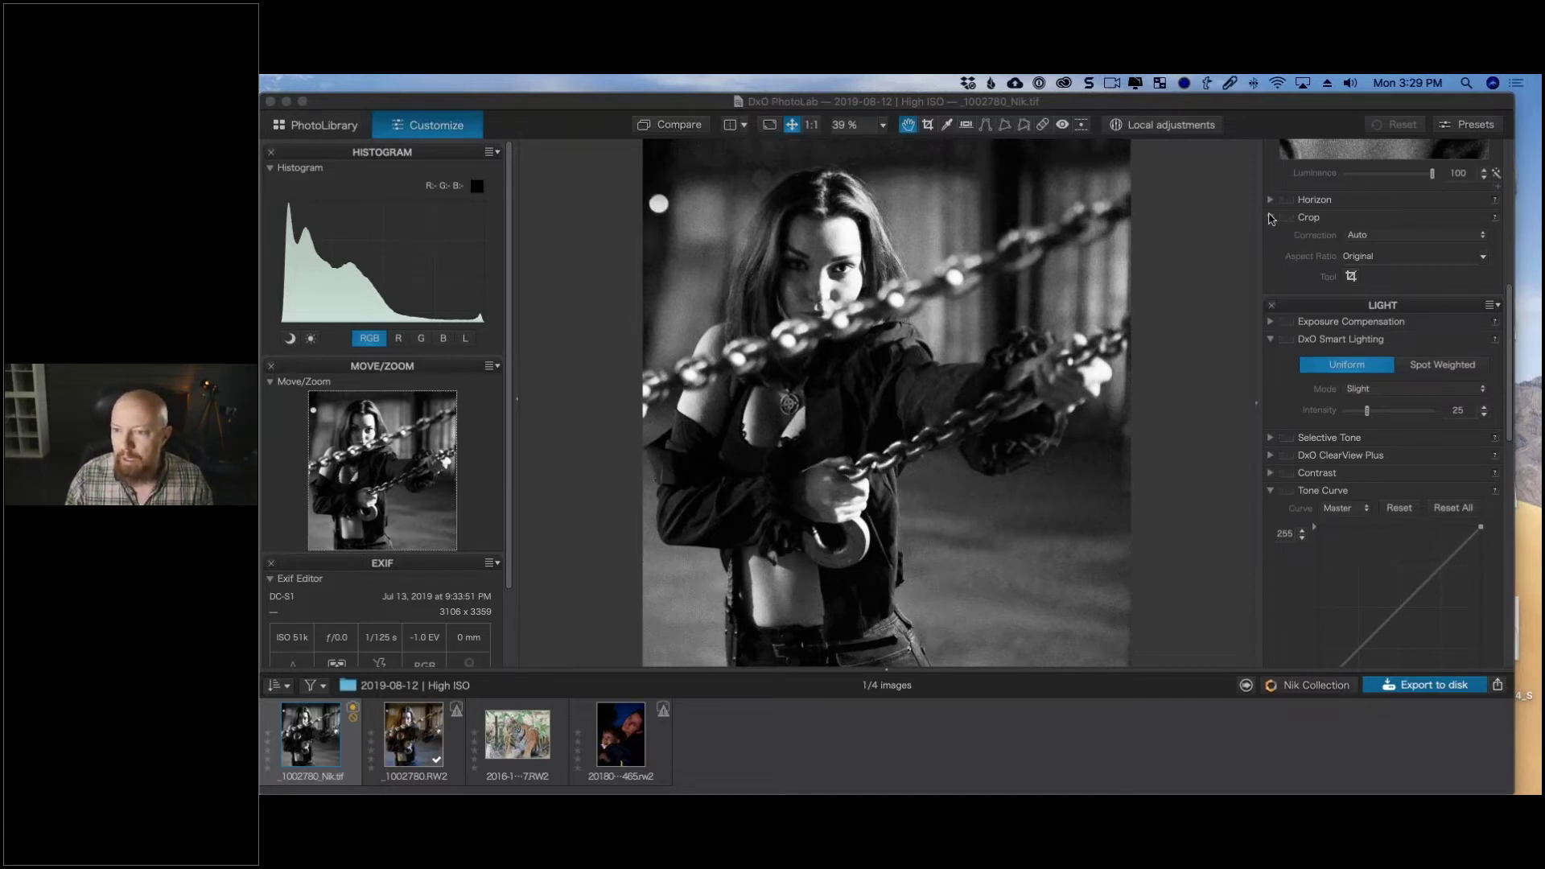
Open the tiger RAW photo and examine its face at 100% together with its EXIF shooting data.
{"action": "left_click", "coordinate": [511, 721]}
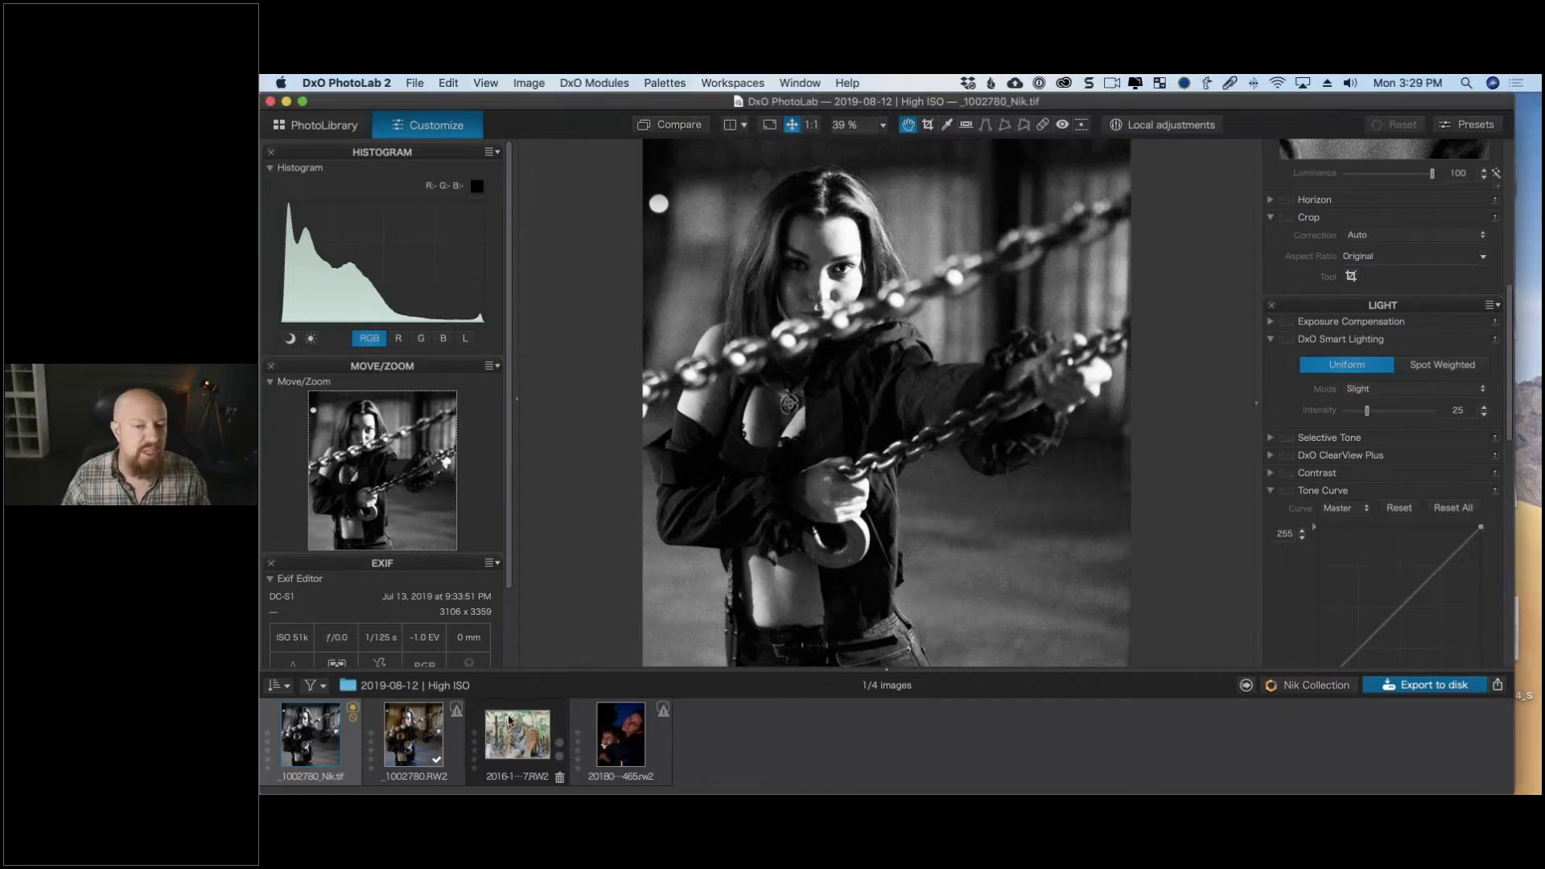
{"action": "mouse_move", "coordinate": [510, 718]}
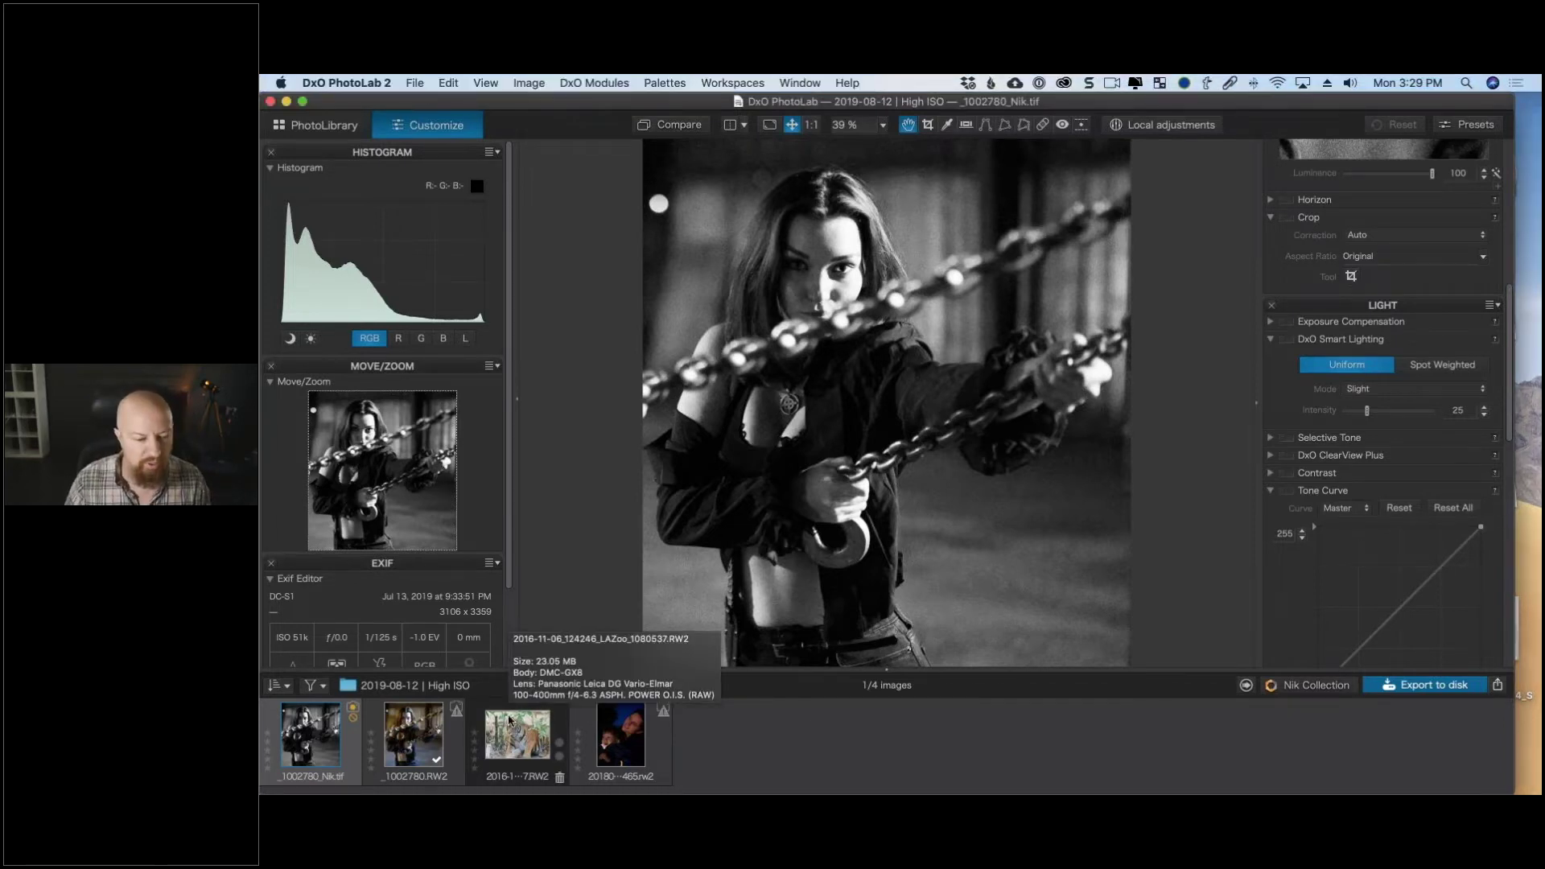
{"action": "left_click", "coordinate": [565, 772]}
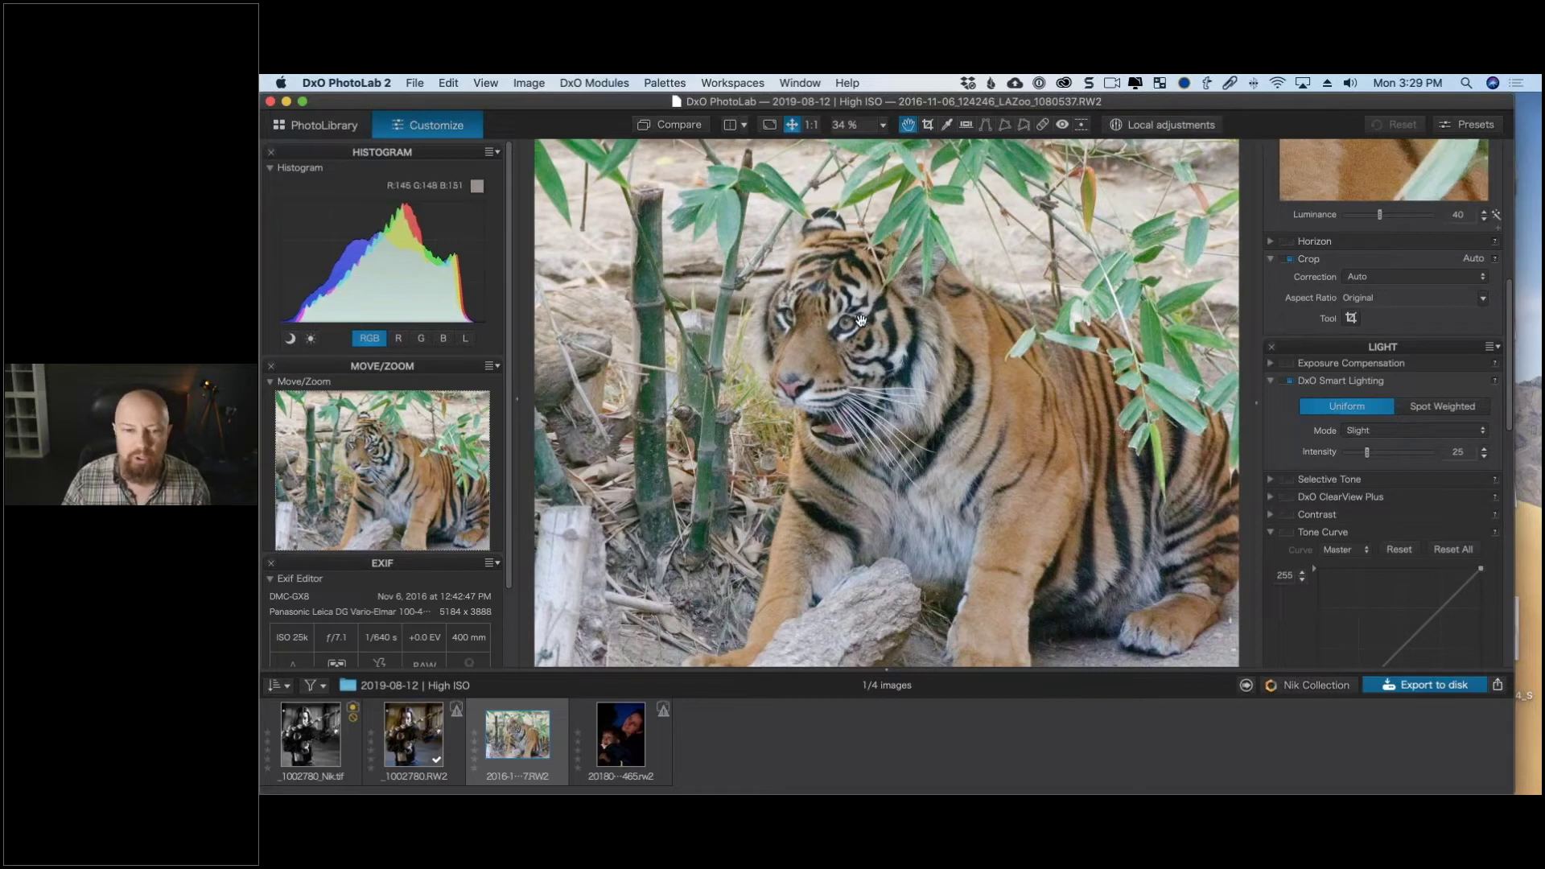
{"action": "left_click", "coordinate": [811, 124]}
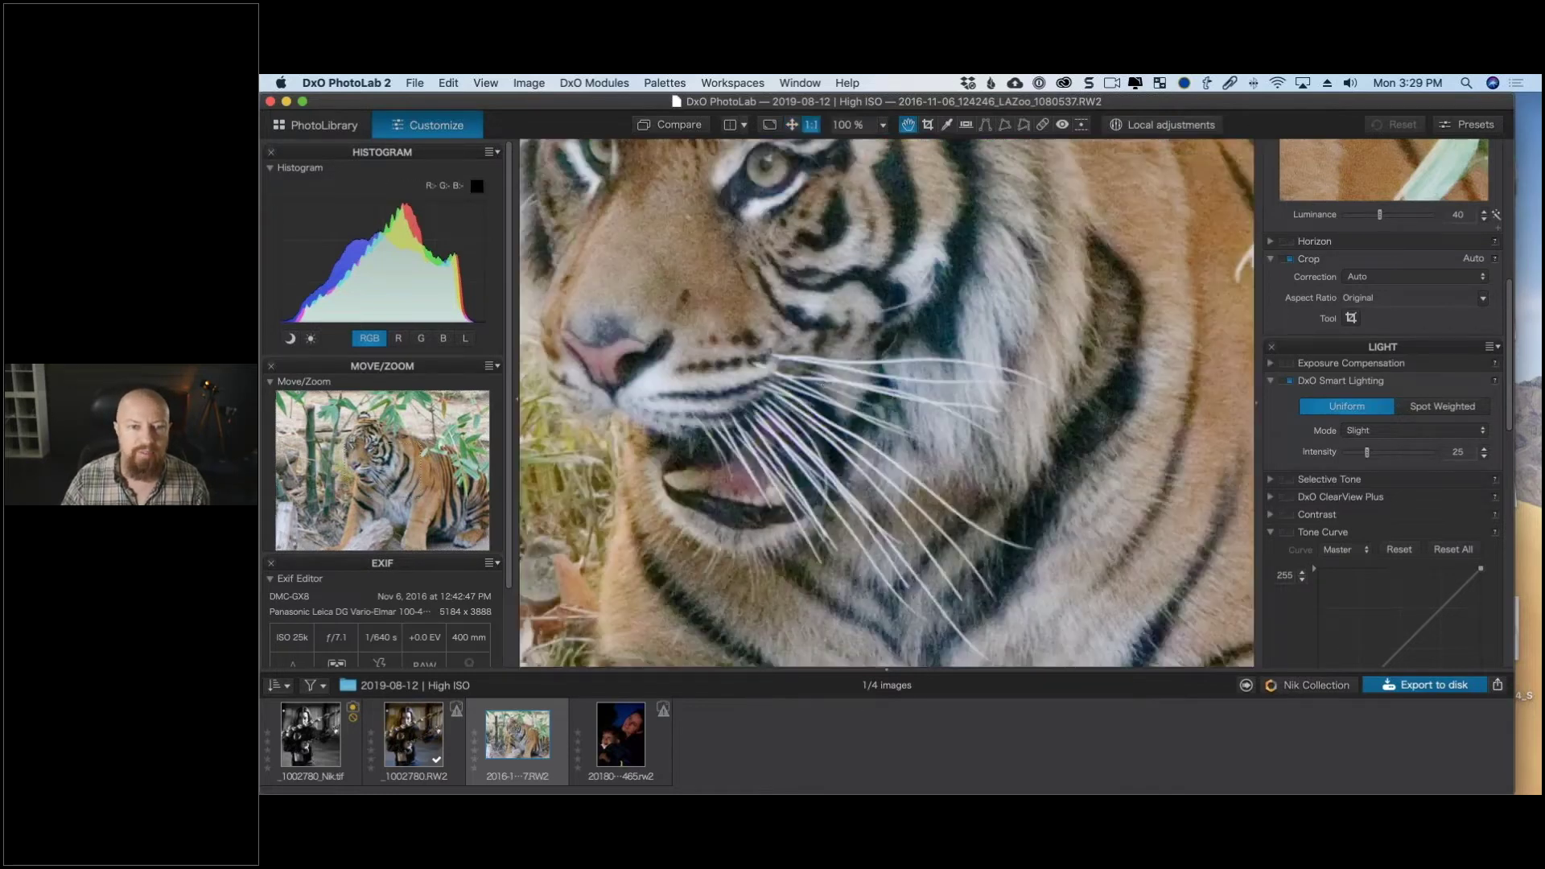
{"action": "left_click_drag", "start_coordinate": [851, 429], "coordinate": [958, 569]}
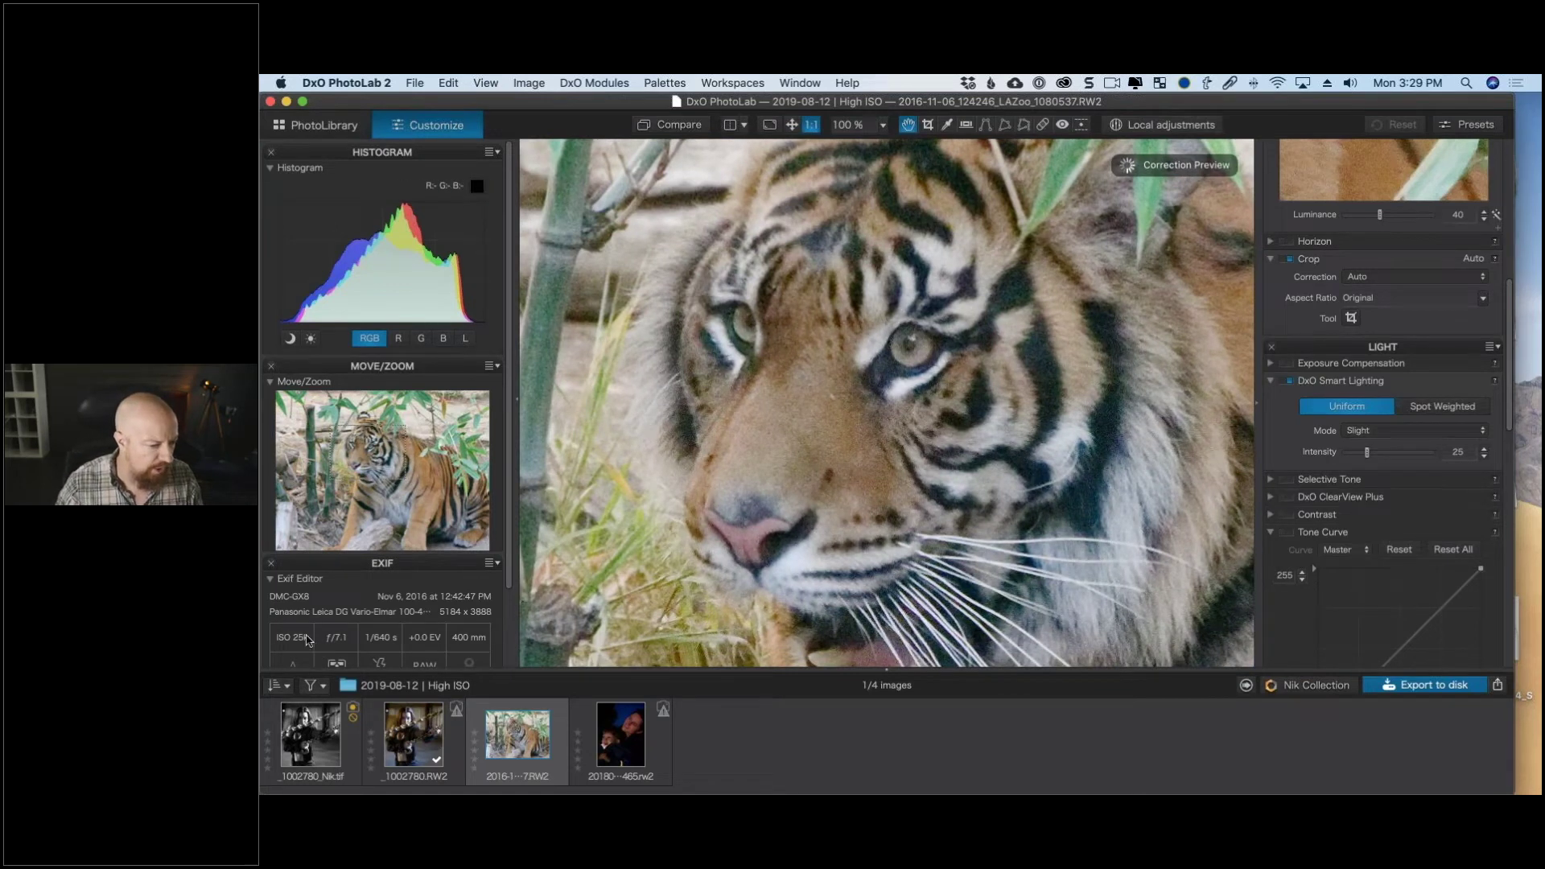
{"action": "scroll", "coordinate": [304, 639], "scroll_direction": "down", "scroll_amount": 3}
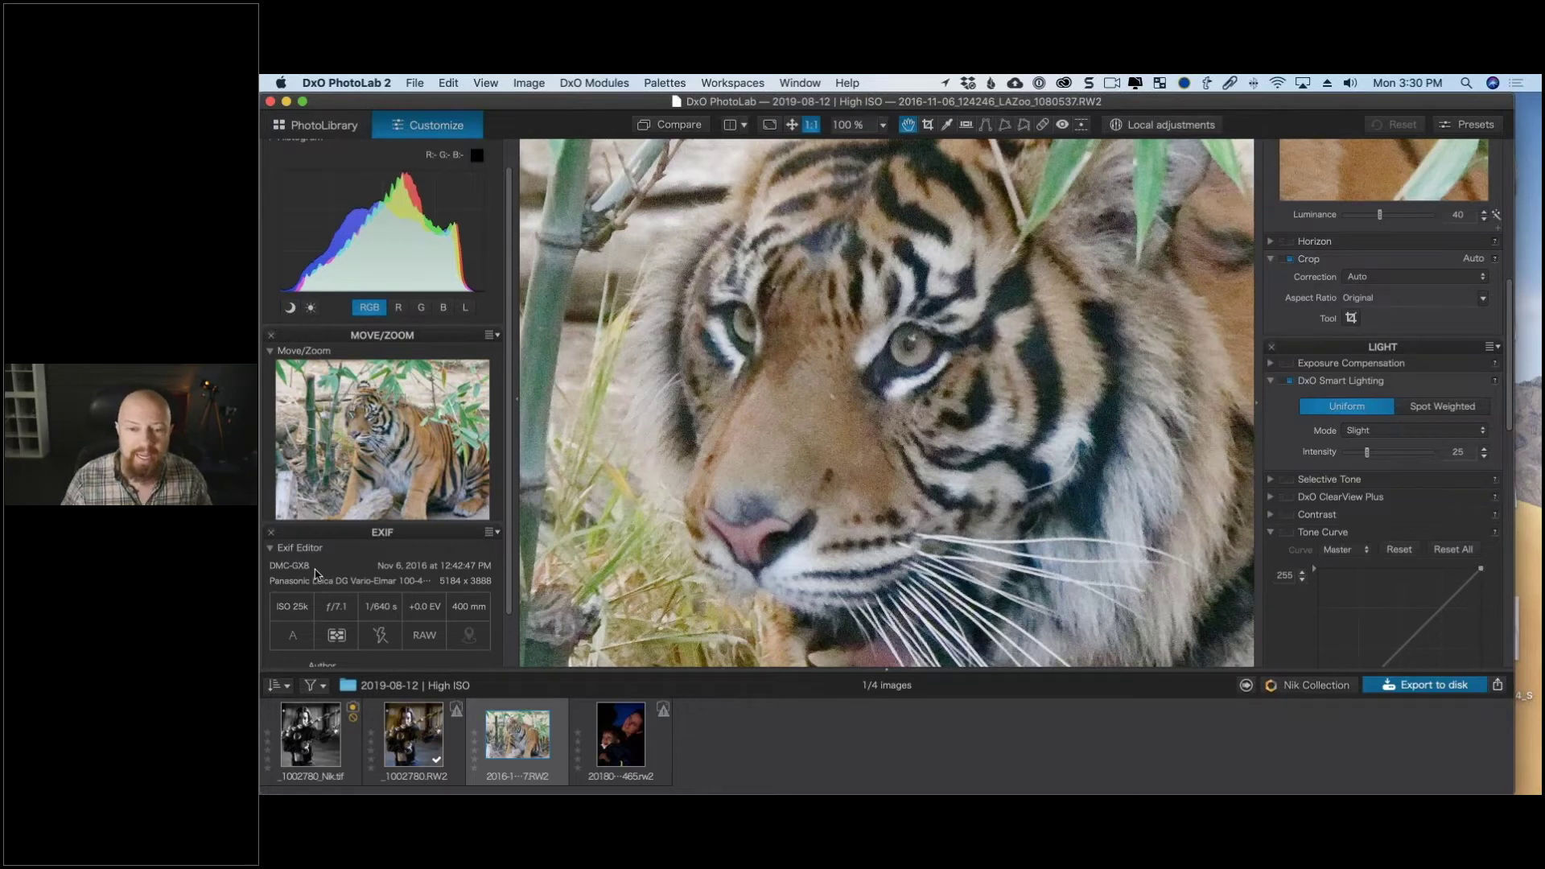
{"action": "left_click_drag", "start_coordinate": [956, 346], "coordinate": [925, 346]}
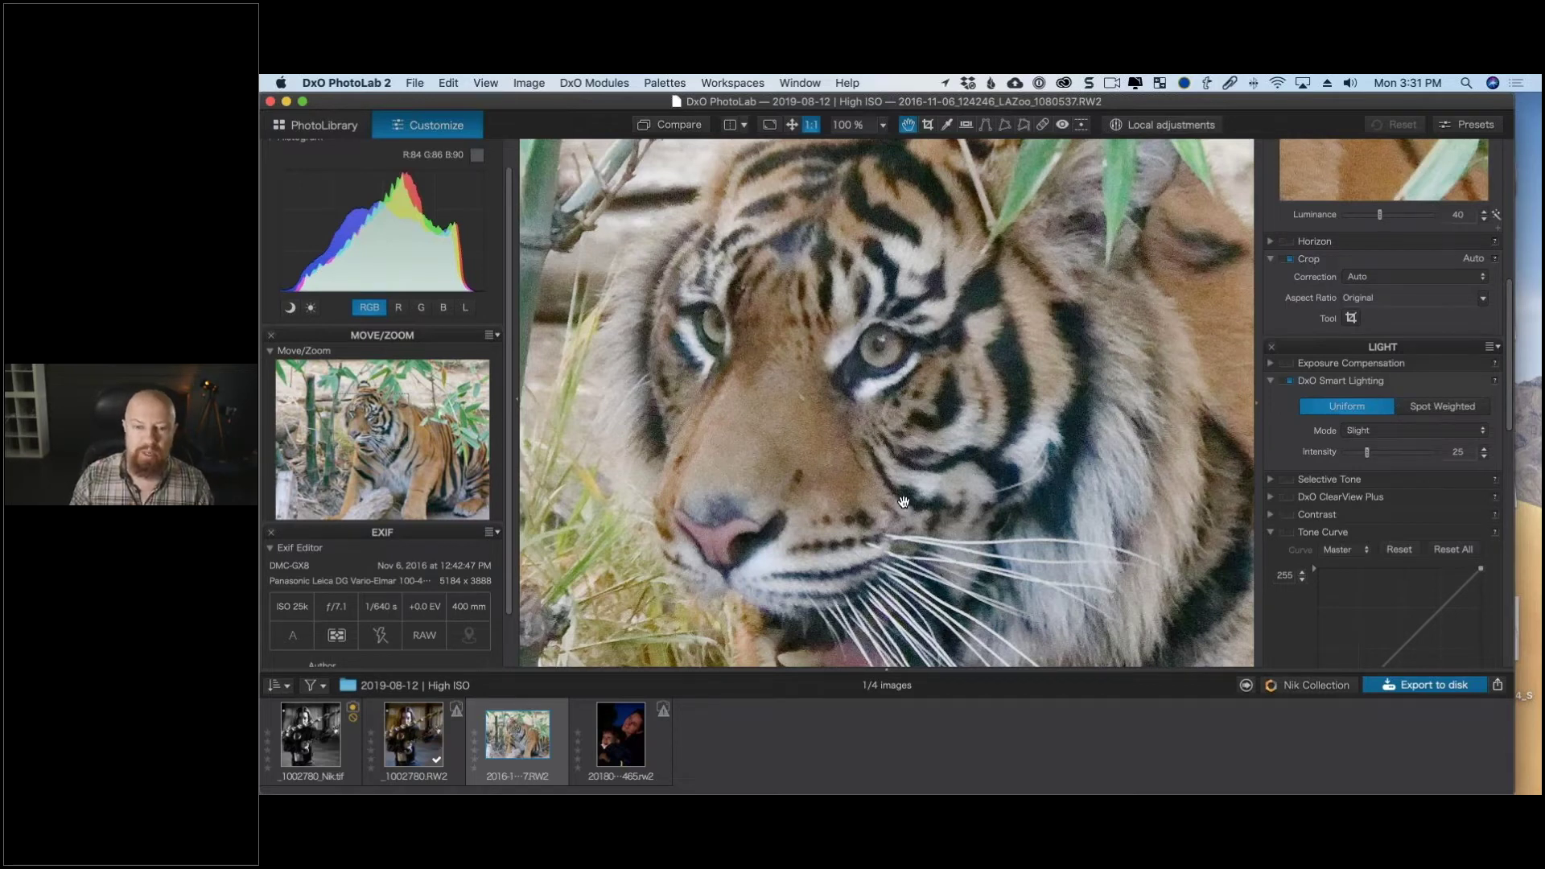
Center the Noise Reduction preview magnifier on the tiger's eye.
{"action": "scroll", "coordinate": [1330, 464], "scroll_direction": "up", "scroll_amount": 5}
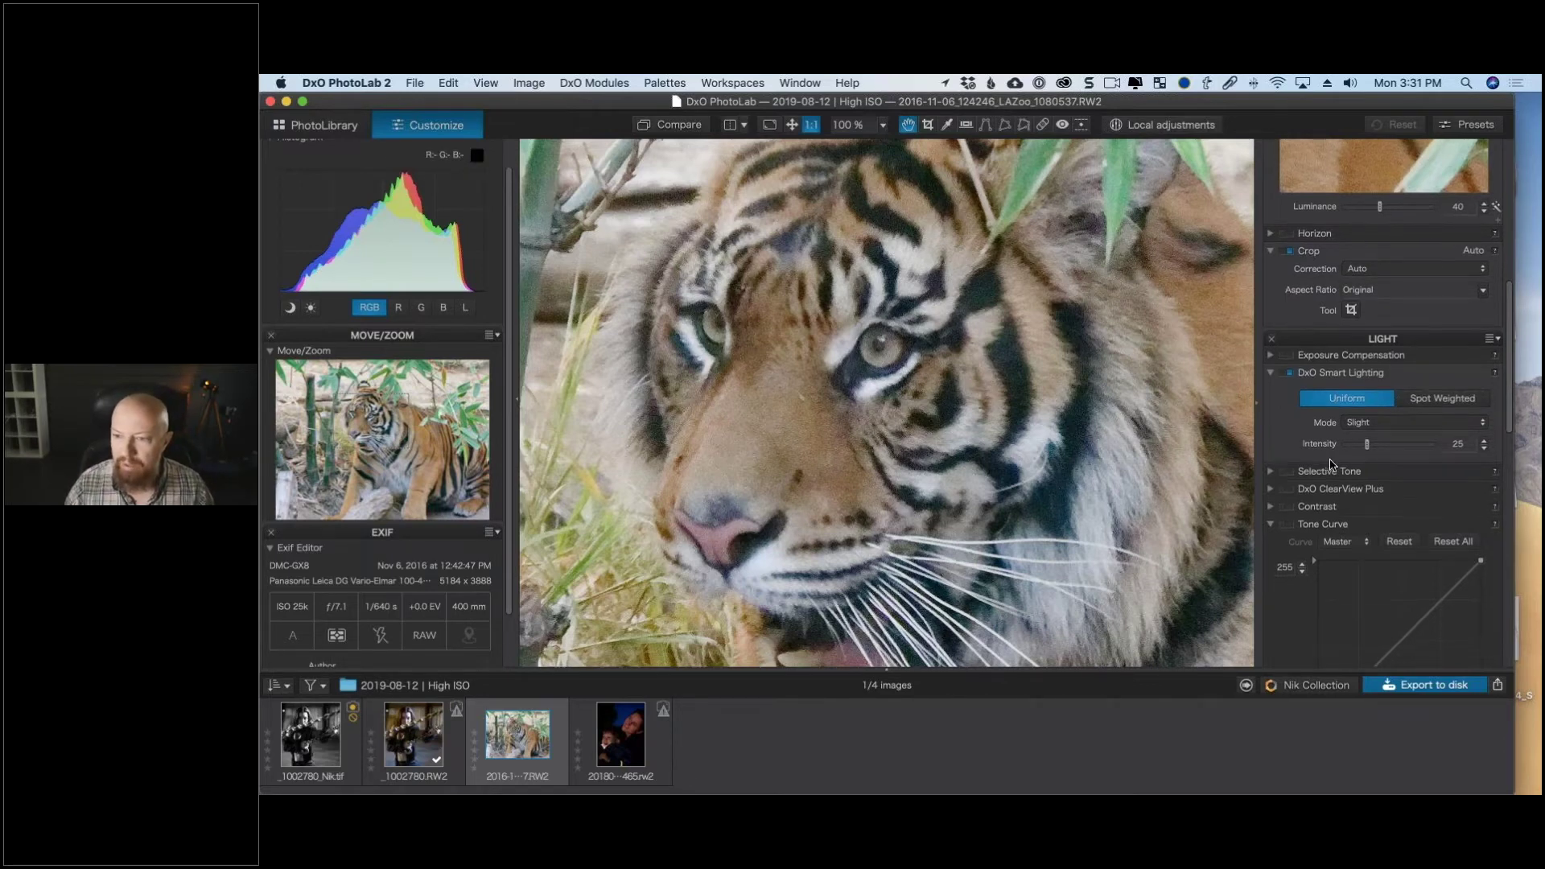
{"action": "scroll", "coordinate": [1330, 465], "scroll_direction": "up", "scroll_amount": 2}
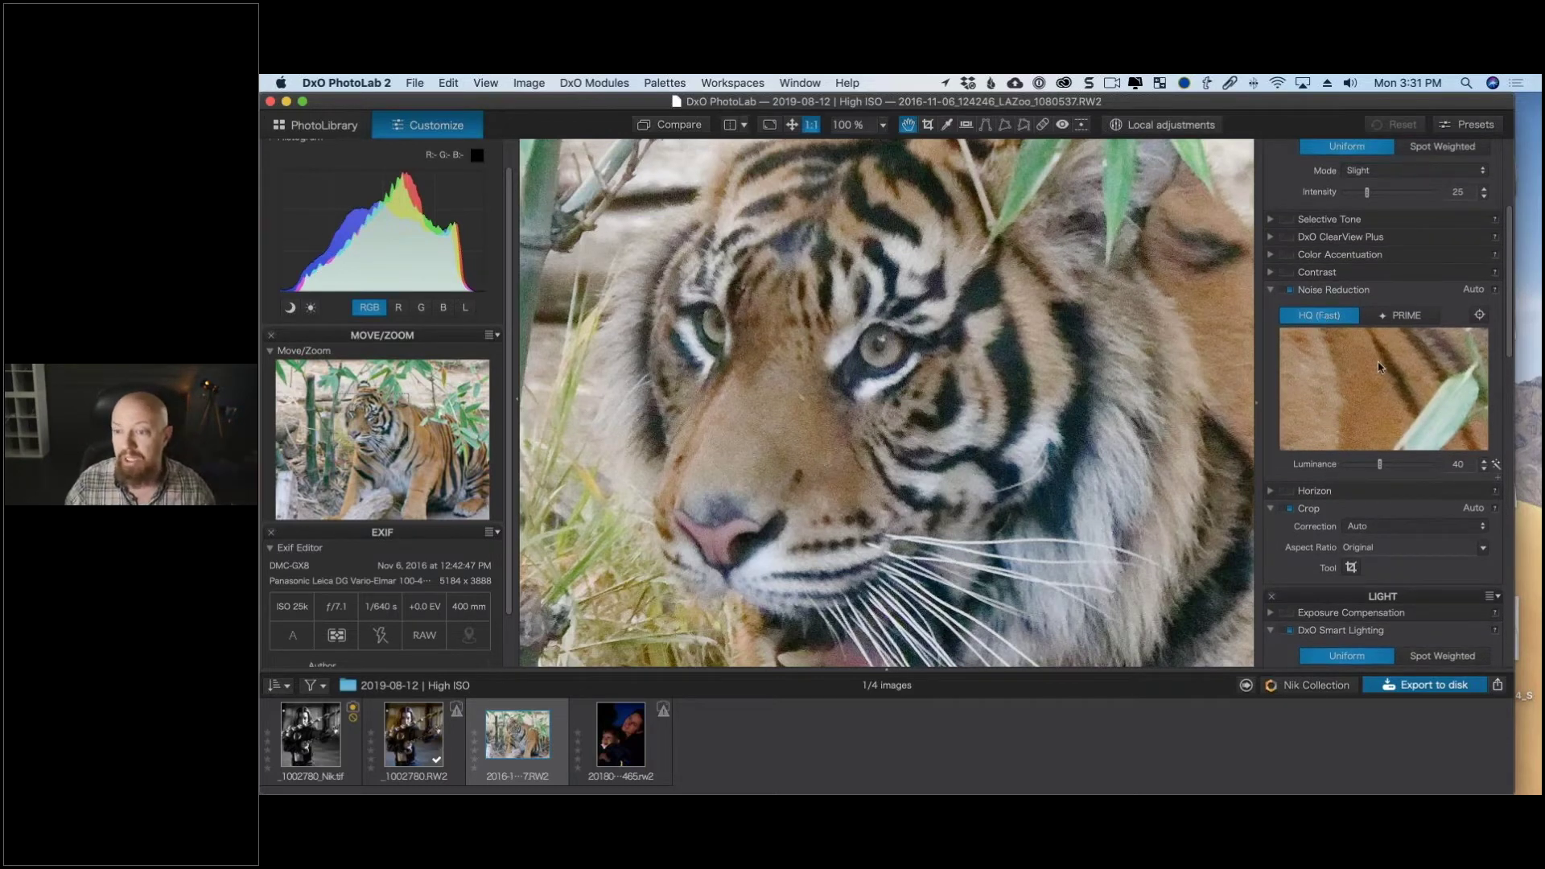
{"action": "left_click", "coordinate": [1477, 316]}
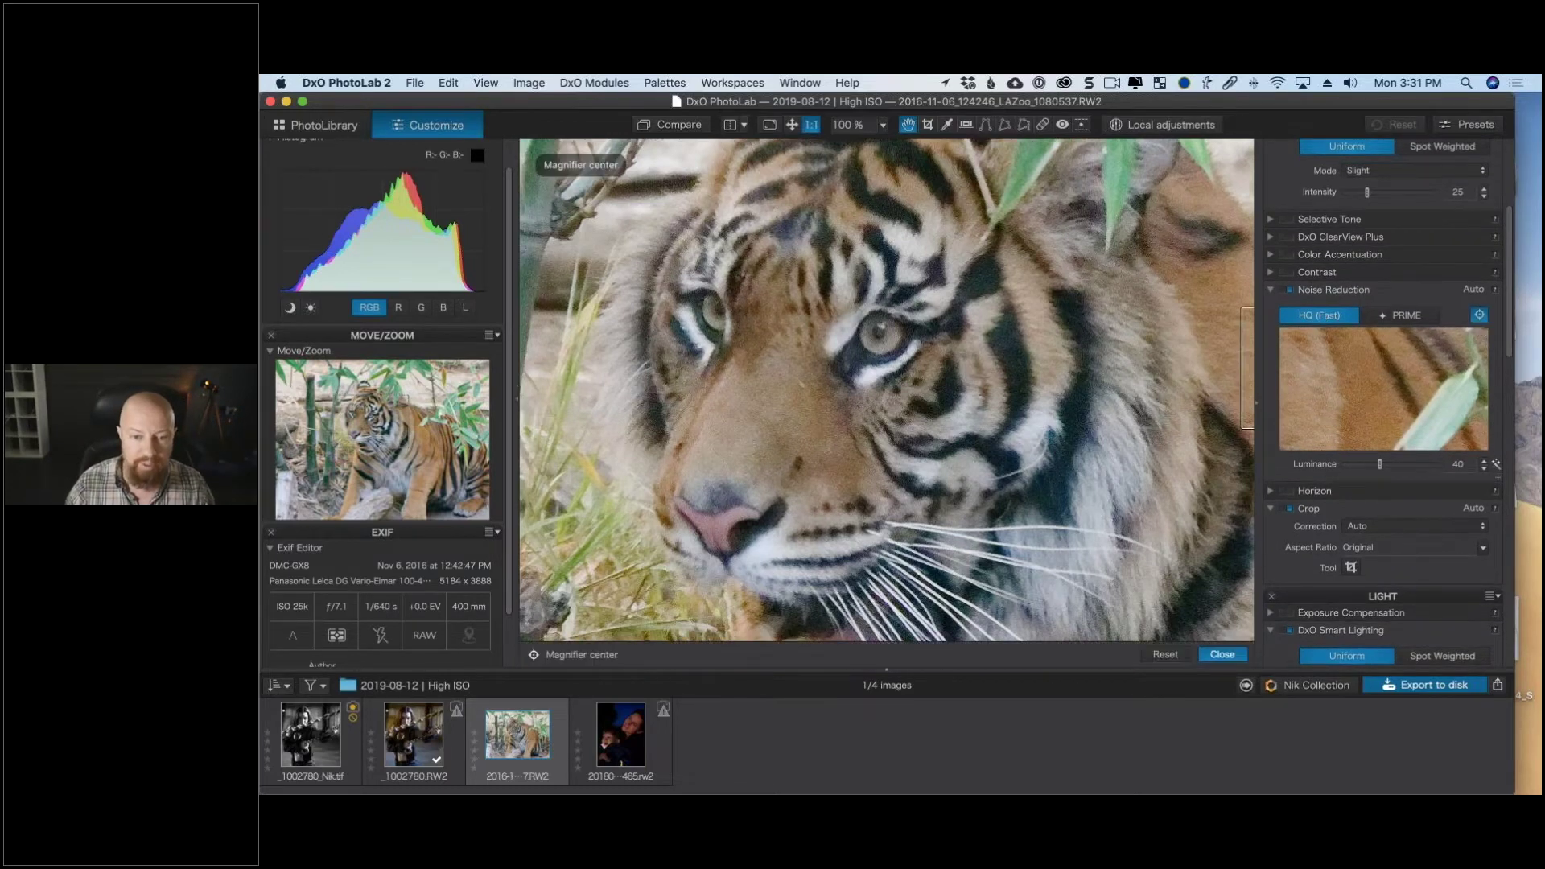
{"action": "left_click", "coordinate": [875, 354]}
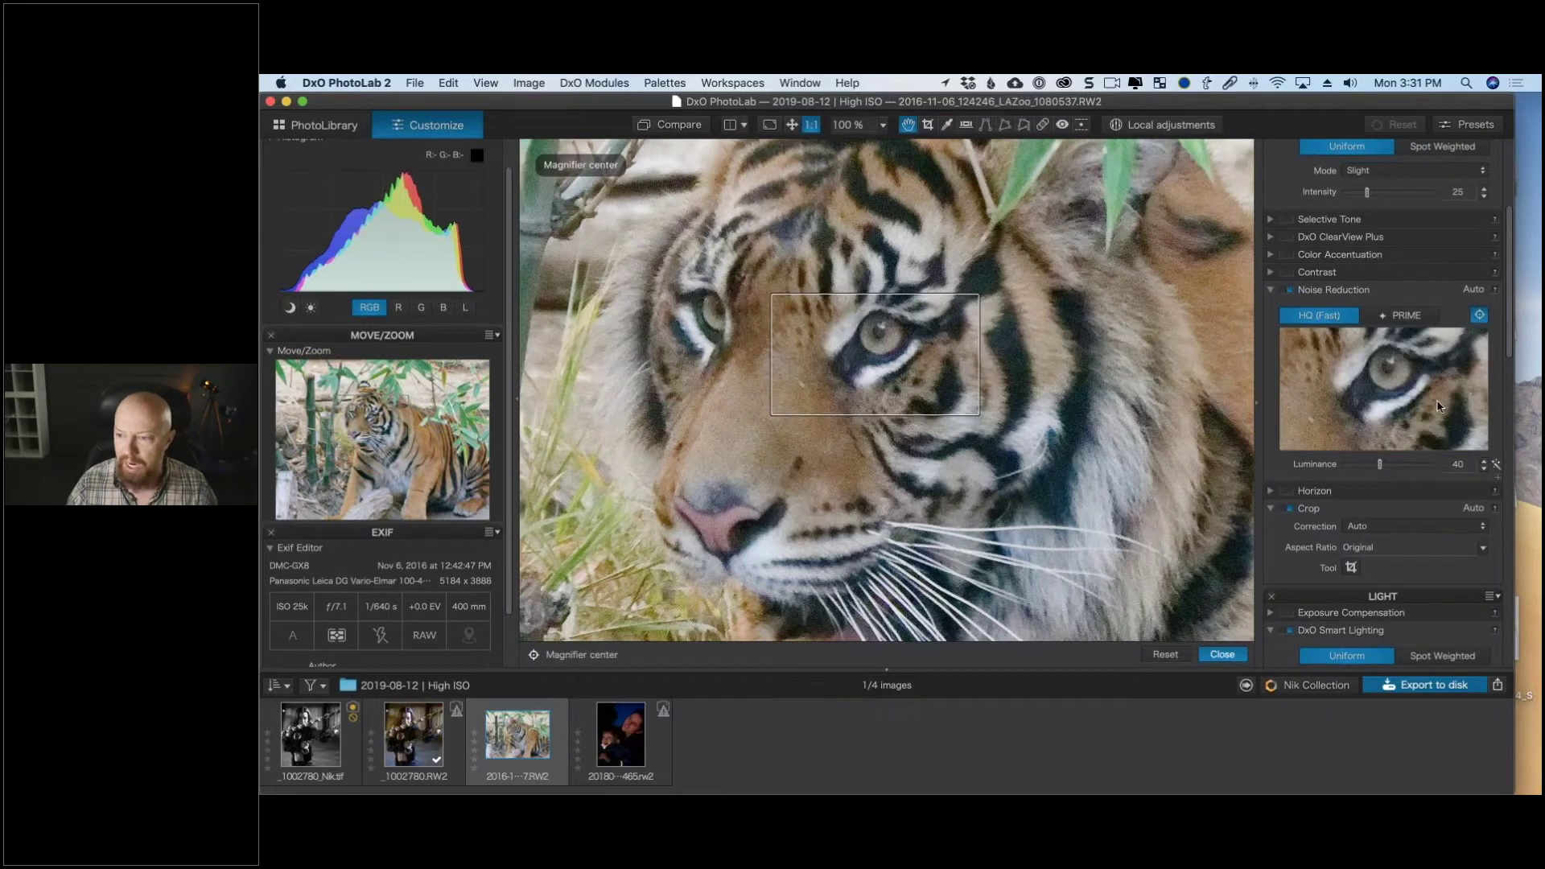
Try Noise Reduction Luminance at 100 and 75 on the tiger photo, and settle on 81.
{"action": "left_click", "coordinate": [1497, 465]}
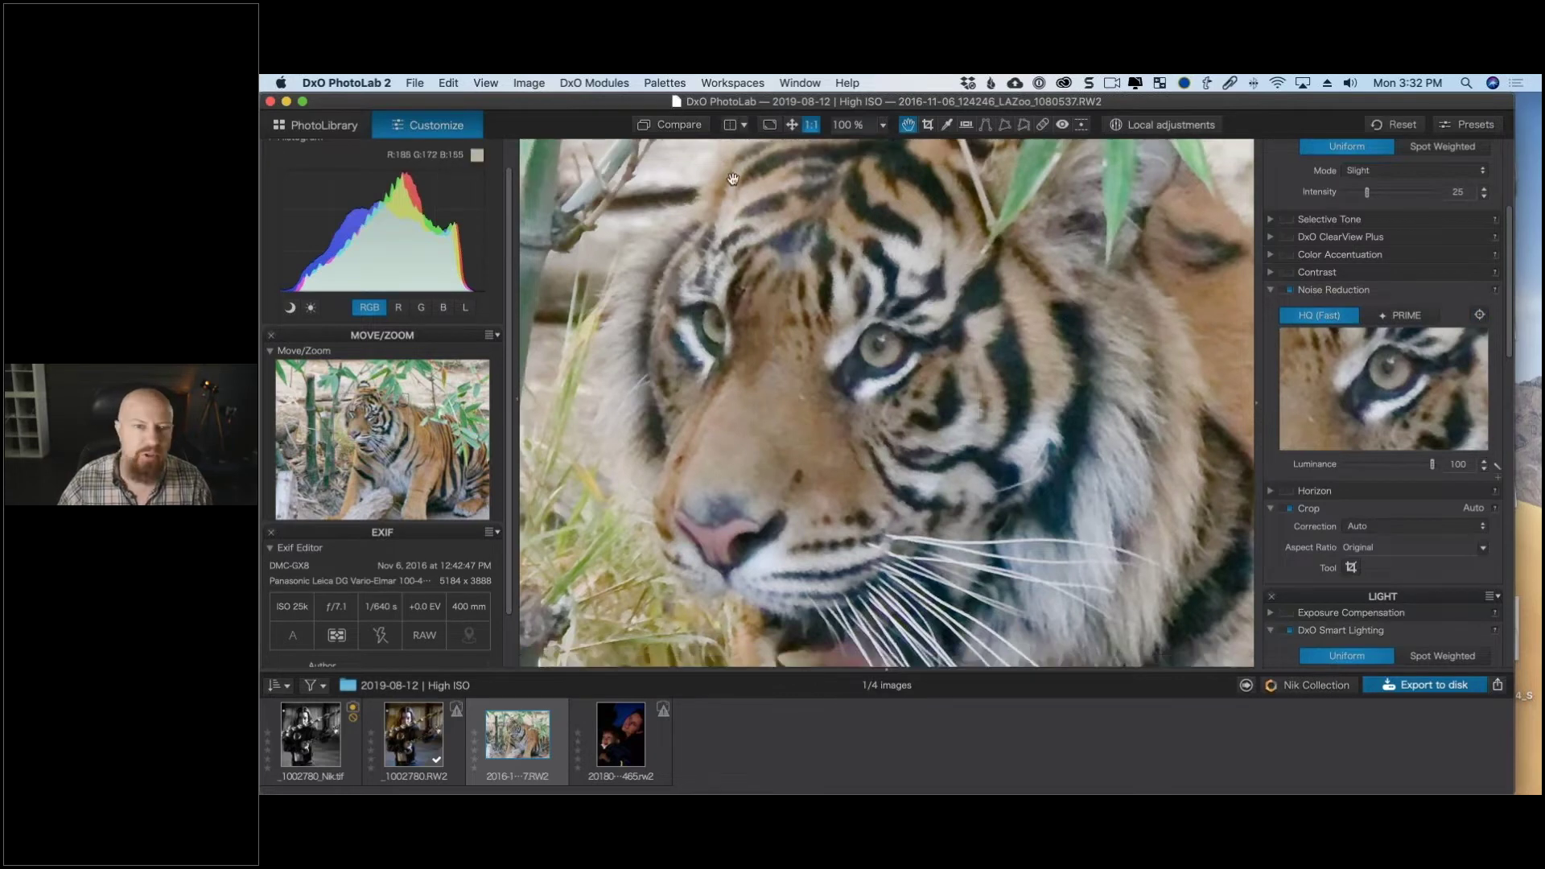
{"action": "left_click", "coordinate": [1481, 319]}
{"action": "left_click", "coordinate": [804, 125]}
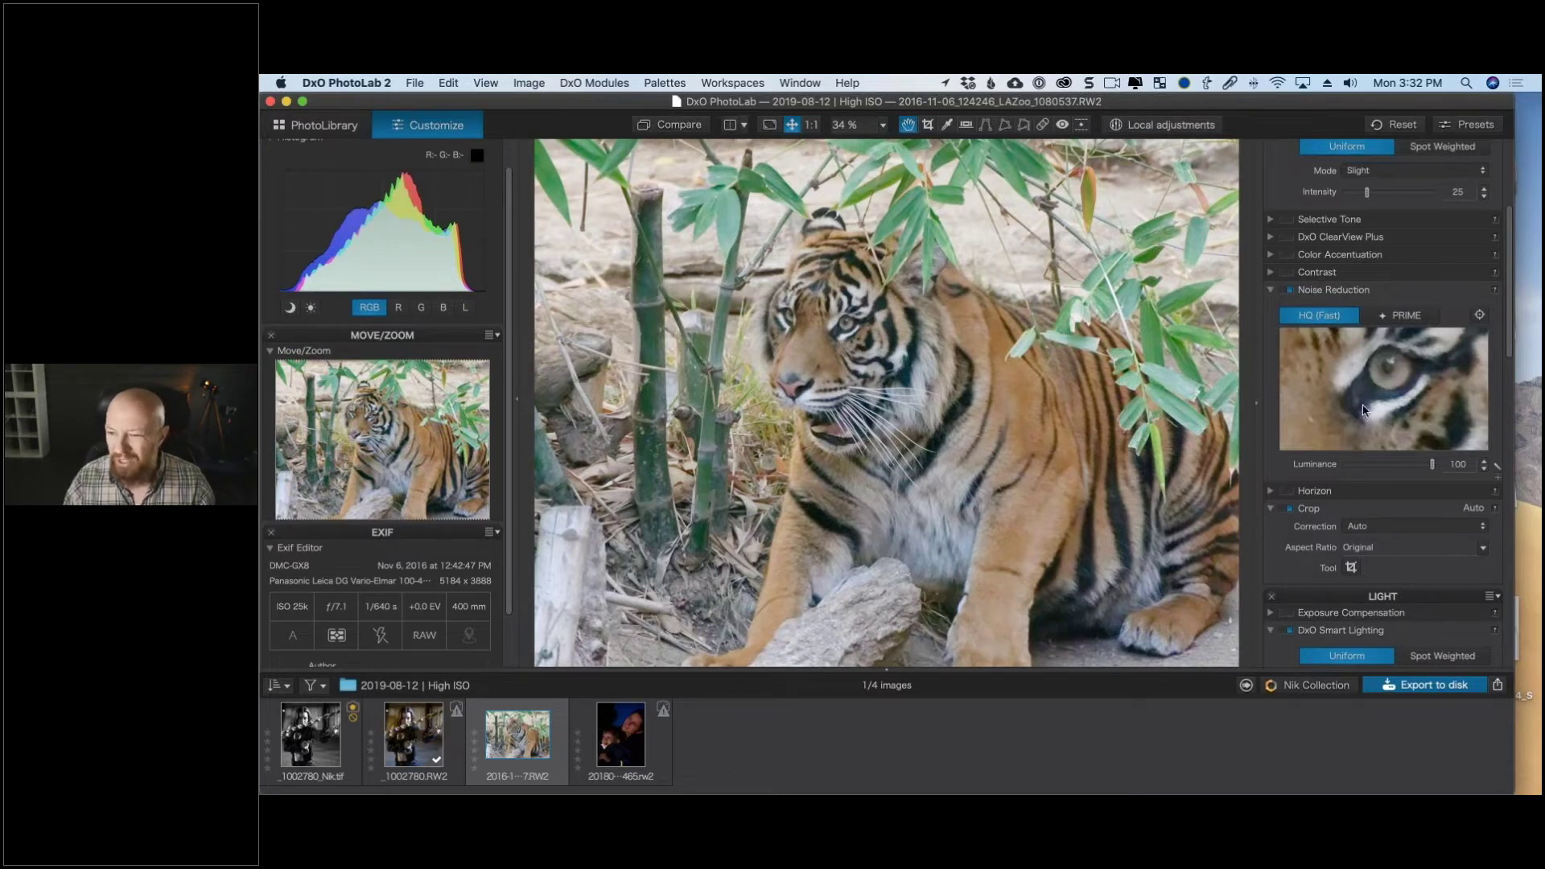
{"action": "left_click_drag", "start_coordinate": [1432, 465], "coordinate": [1425, 473]}
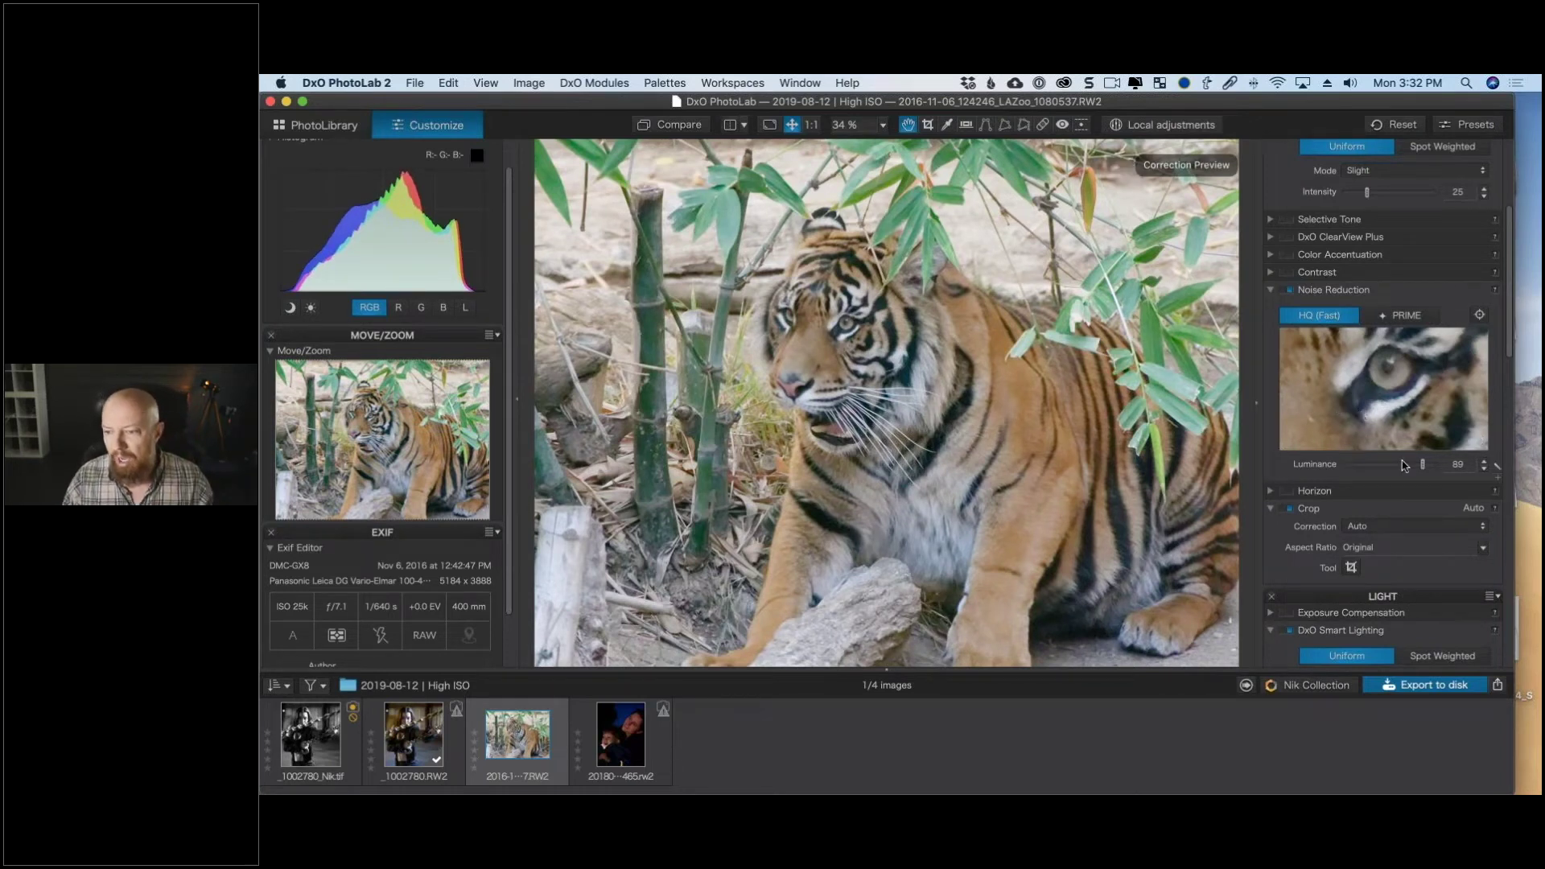
{"action": "left_click_drag", "start_coordinate": [1421, 472], "coordinate": [1412, 468]}
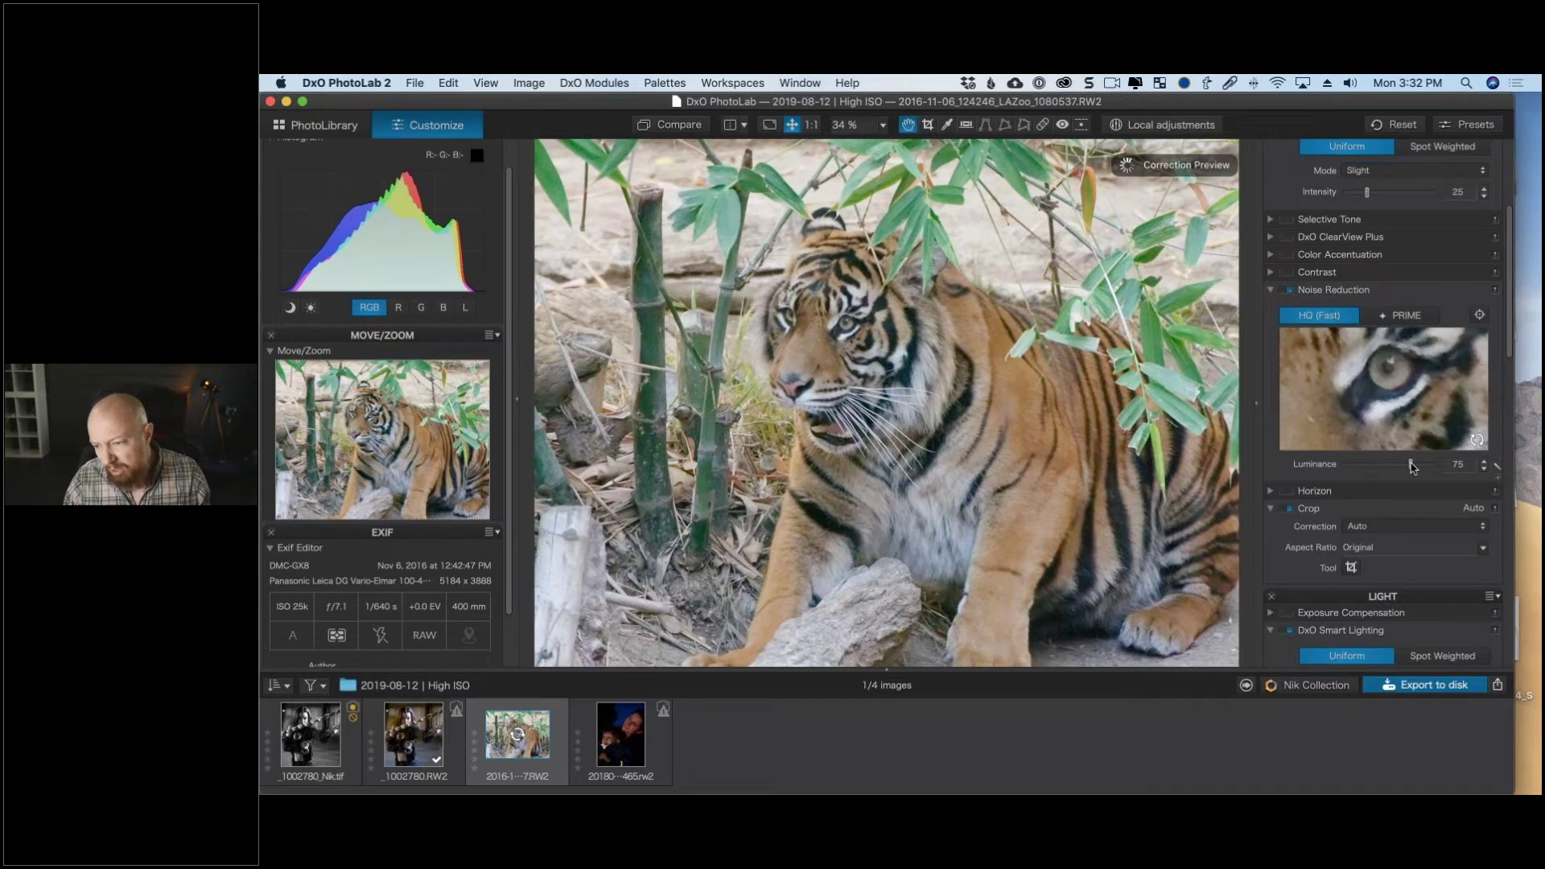
{"action": "left_click_drag", "start_coordinate": [1414, 466], "coordinate": [1416, 469]}
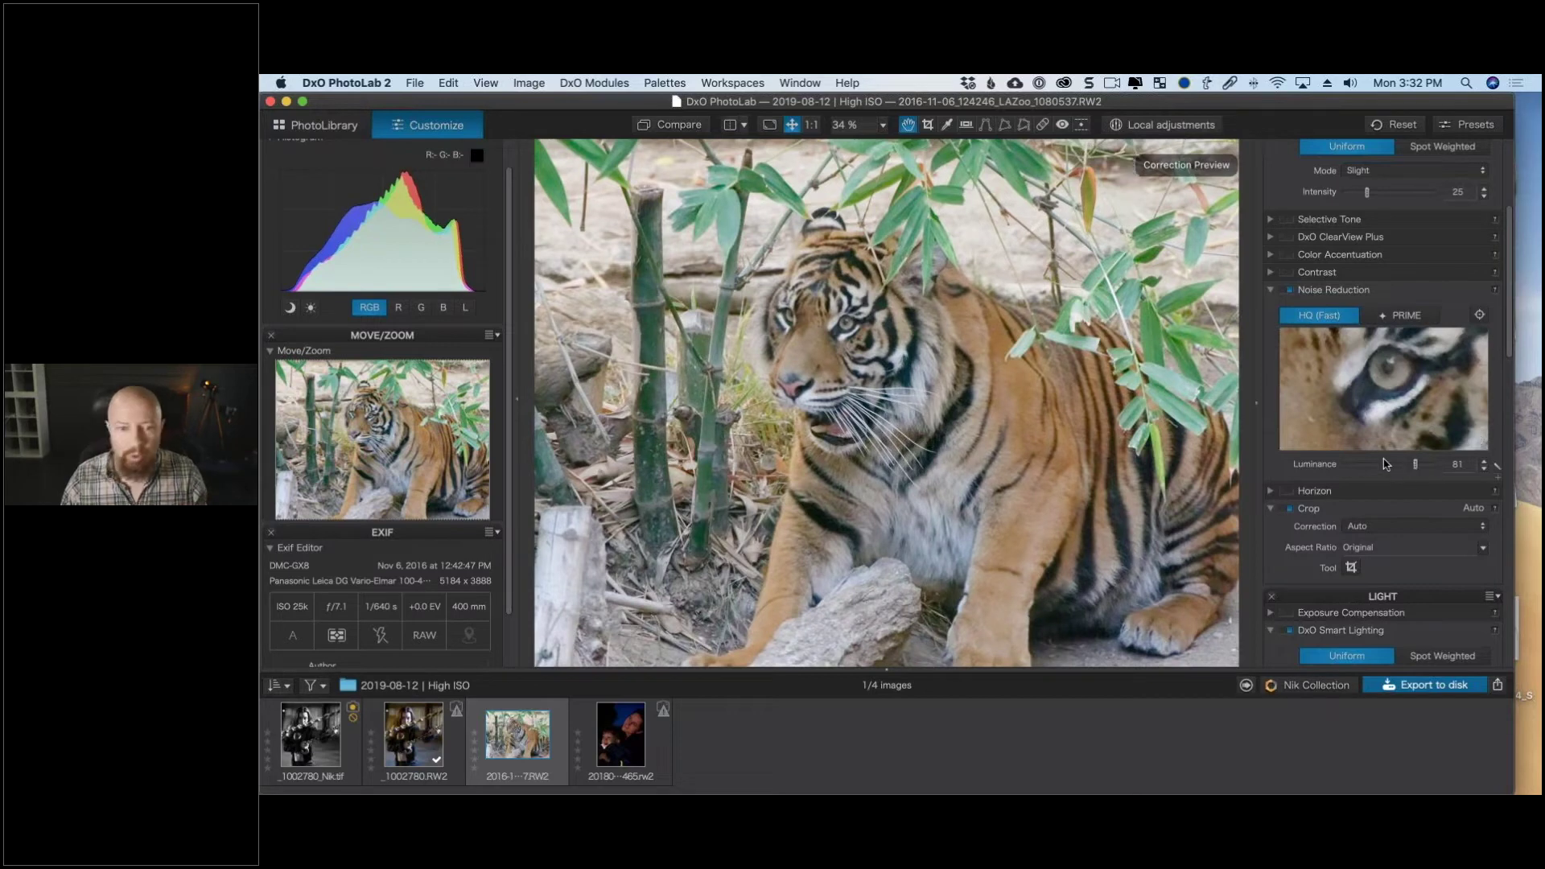
Shape the master Tone Curve into a gentle S by lowering the shadows and raising the highlights.
{"action": "scroll", "coordinate": [1320, 446], "scroll_direction": "down", "scroll_amount": 10}
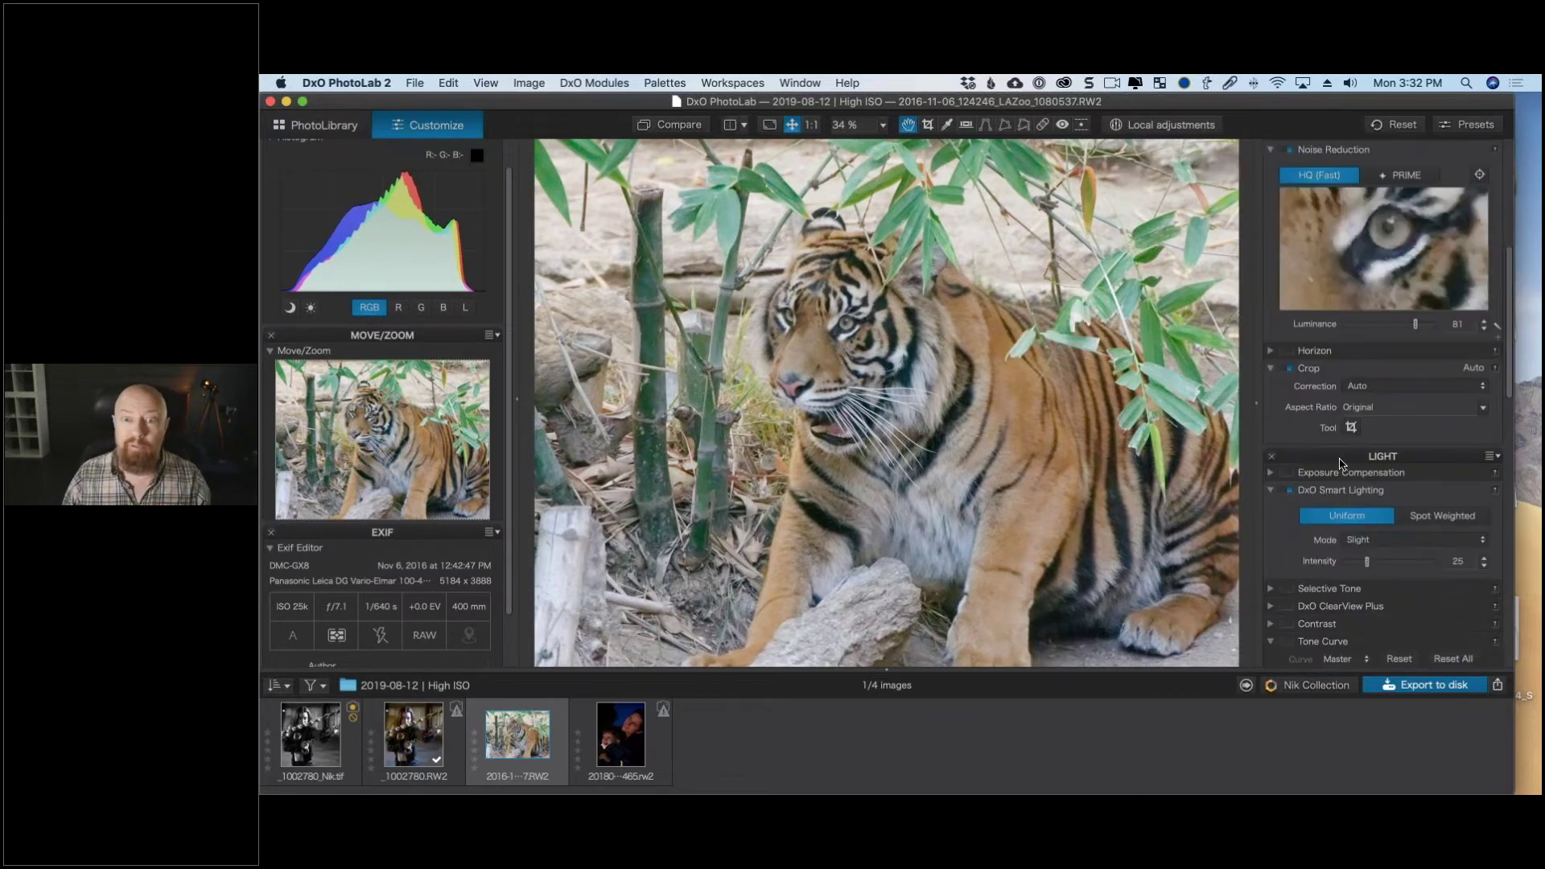
{"action": "scroll", "coordinate": [1338, 424], "scroll_direction": "down", "scroll_amount": 3}
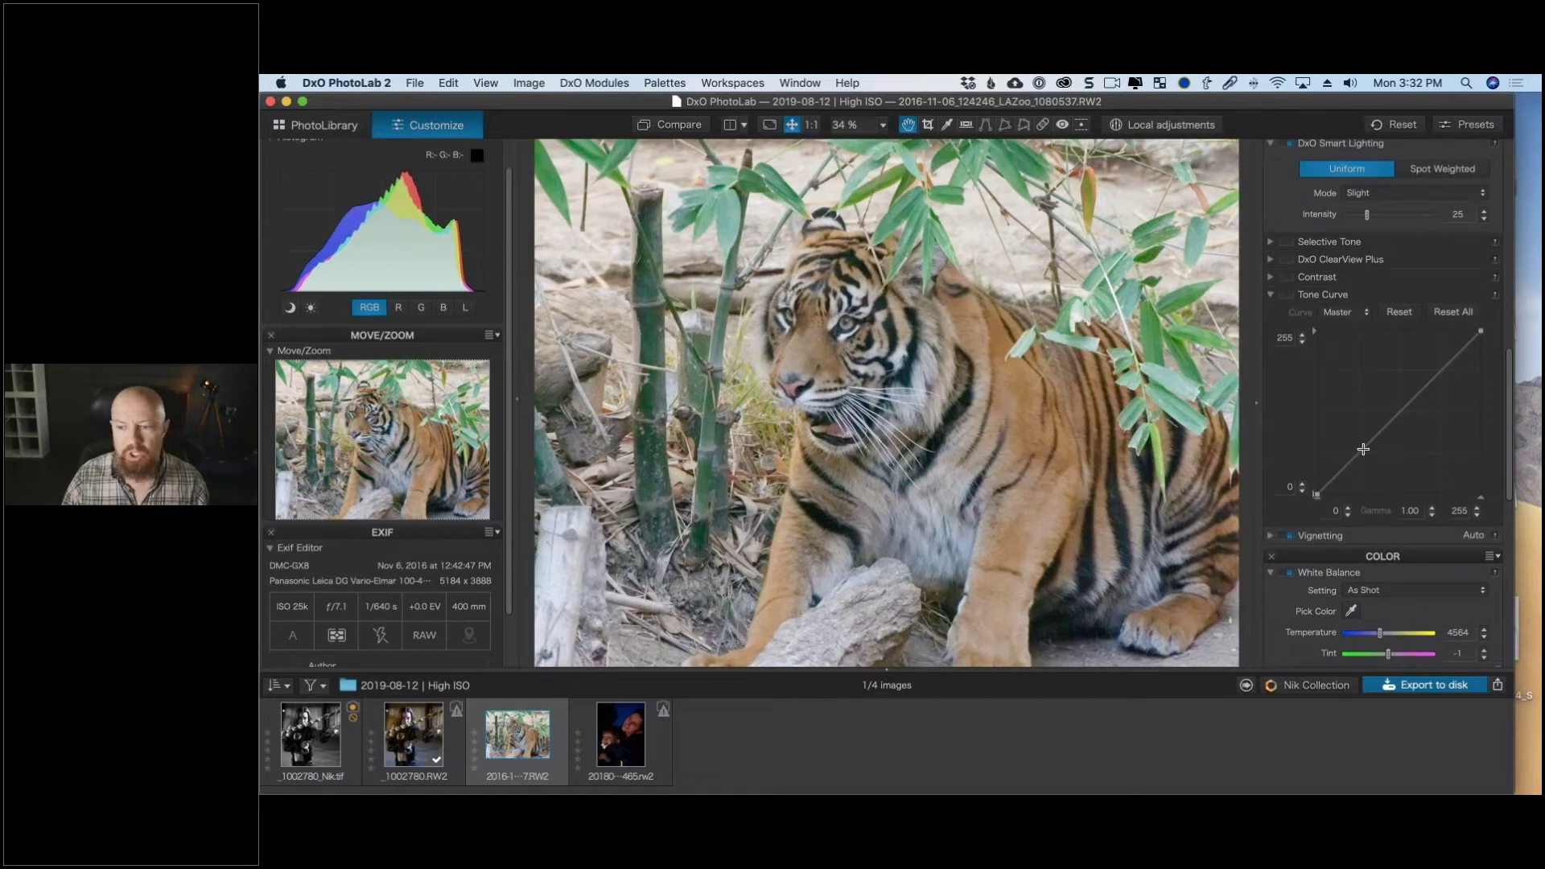
{"action": "left_click_drag", "start_coordinate": [1365, 449], "coordinate": [1366, 461]}
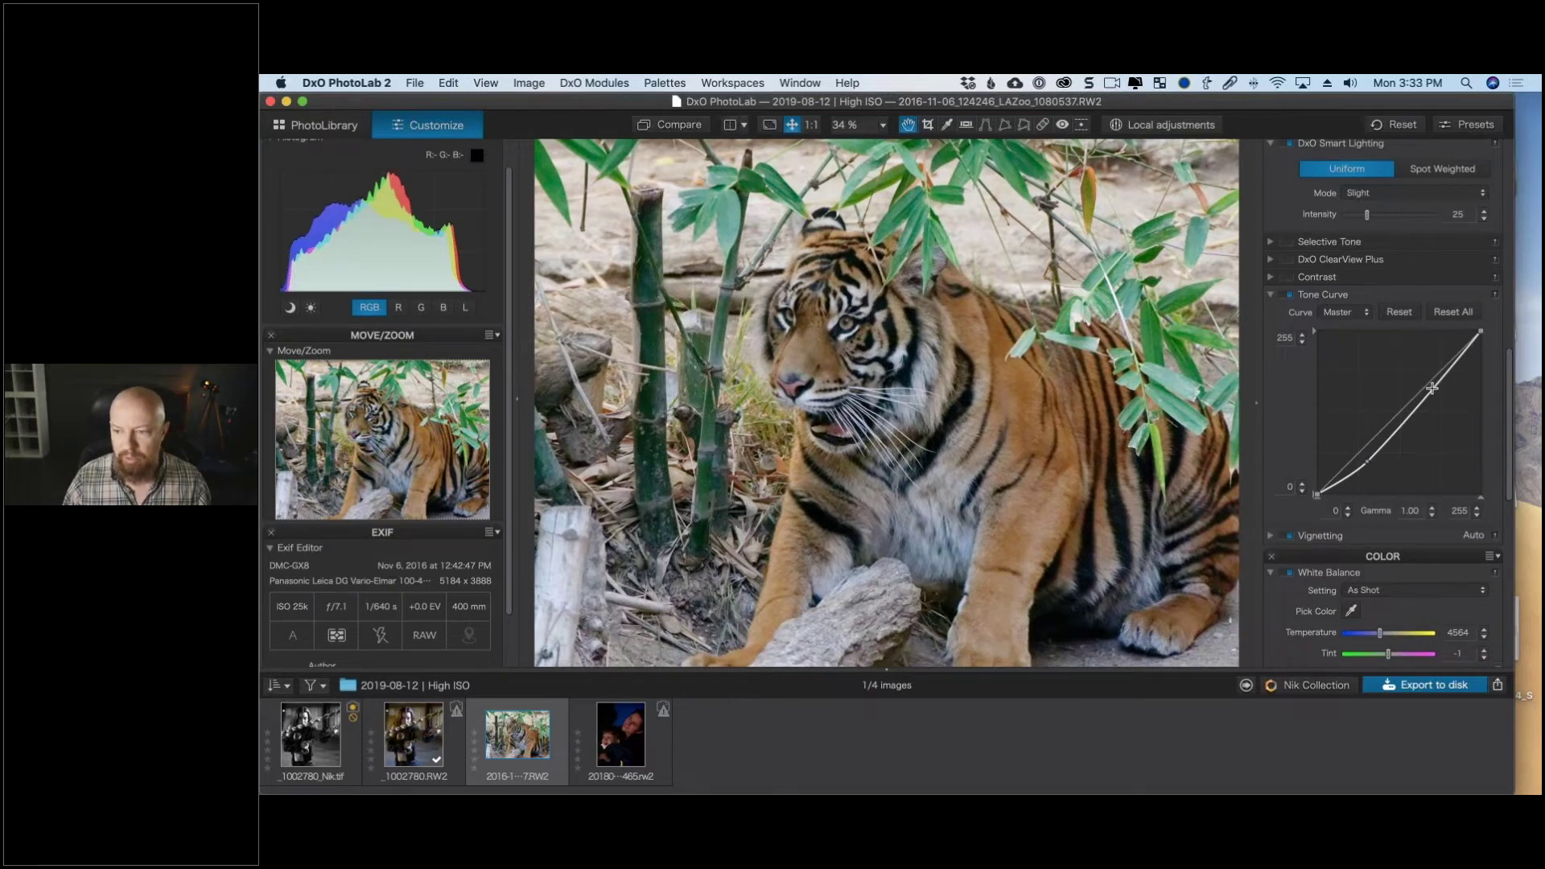
{"action": "left_click_drag", "start_coordinate": [1425, 384], "coordinate": [1436, 381]}
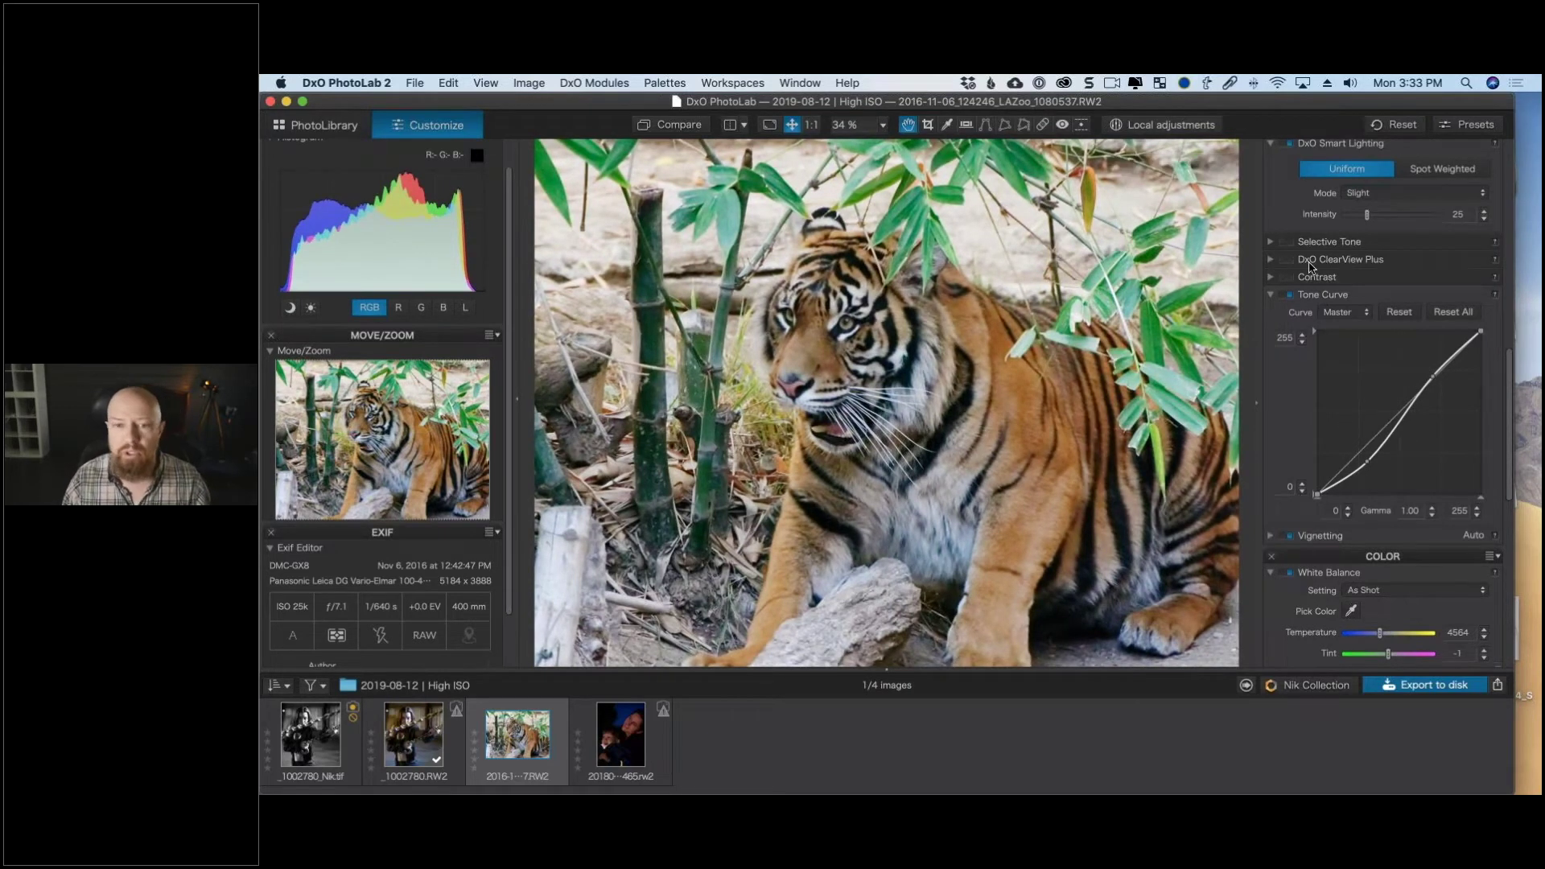
Examine the noise and detail in the tiger's eyes and nose at 100% and 200%.
{"action": "left_click", "coordinate": [810, 124]}
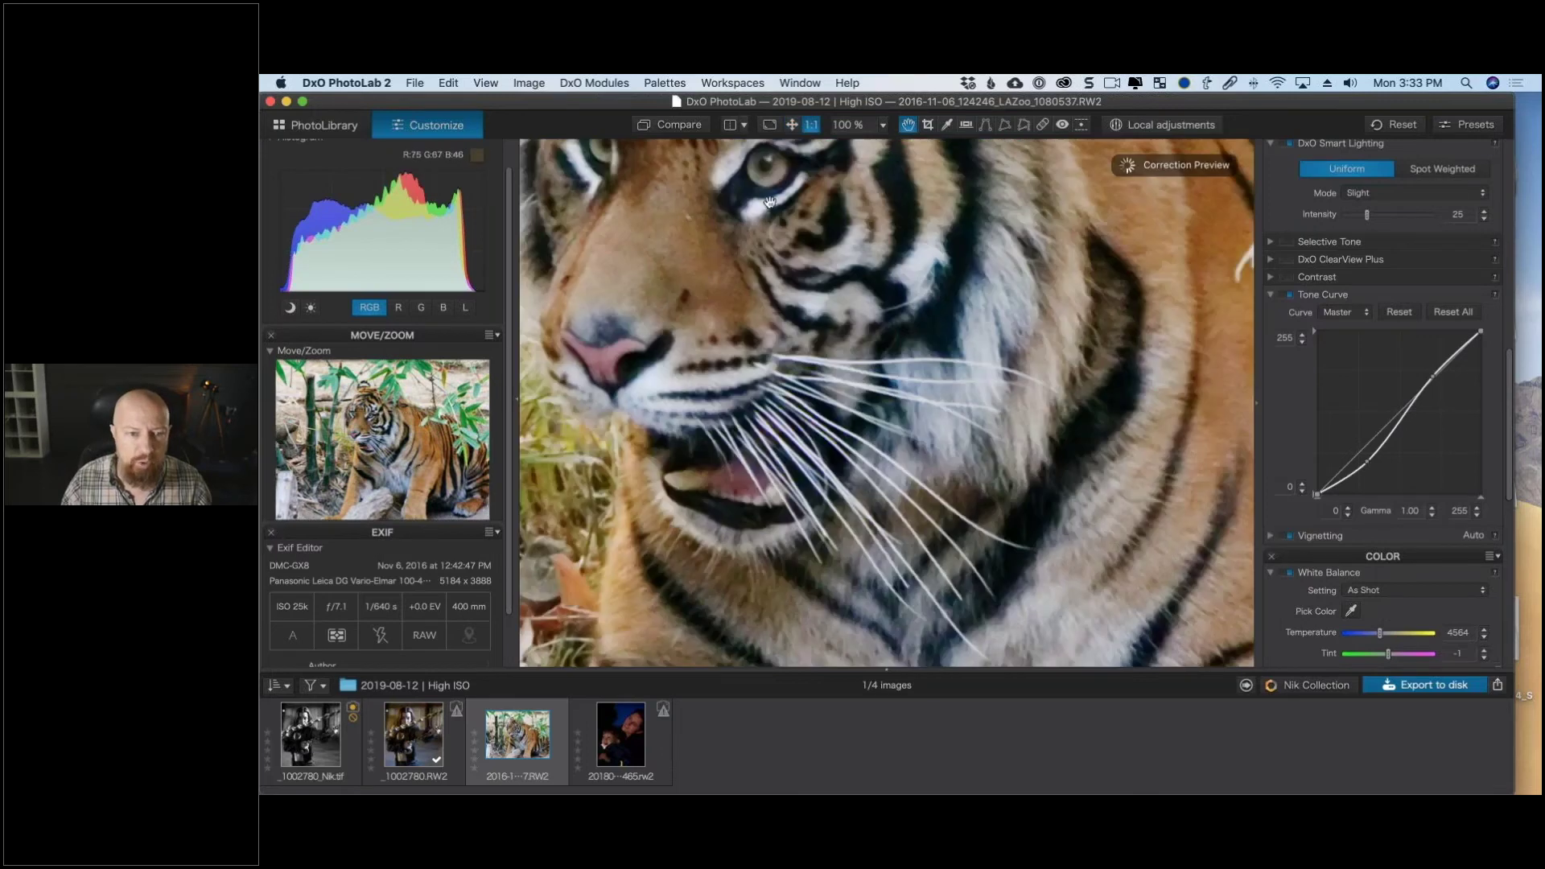
{"action": "left_click_drag", "start_coordinate": [764, 209], "coordinate": [871, 366]}
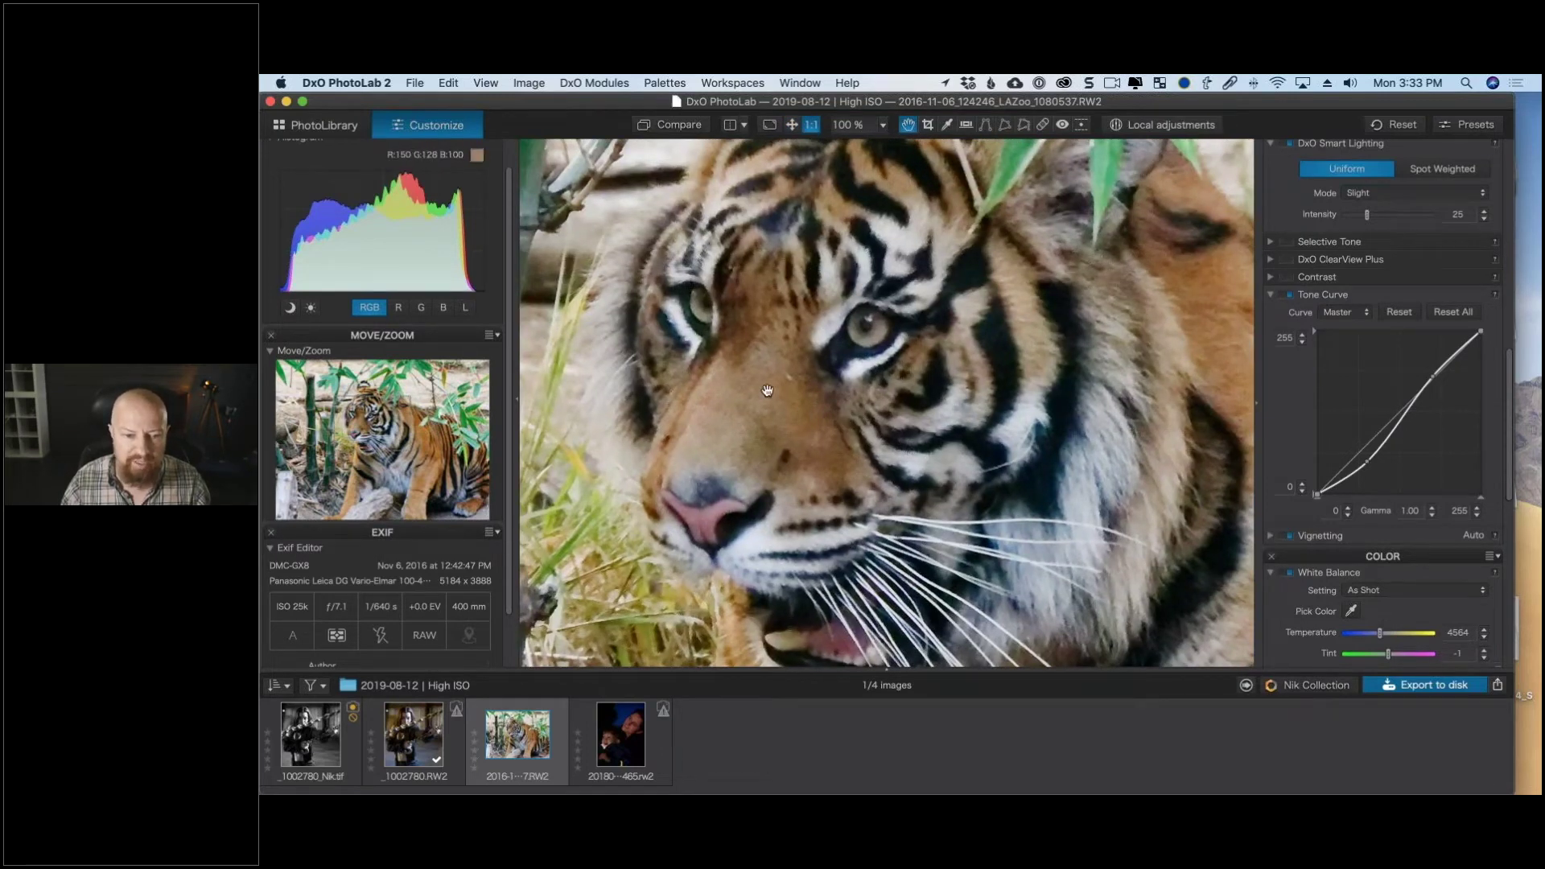
{"action": "left_click", "coordinate": [883, 125]}
{"action": "left_click", "coordinate": [851, 190]}
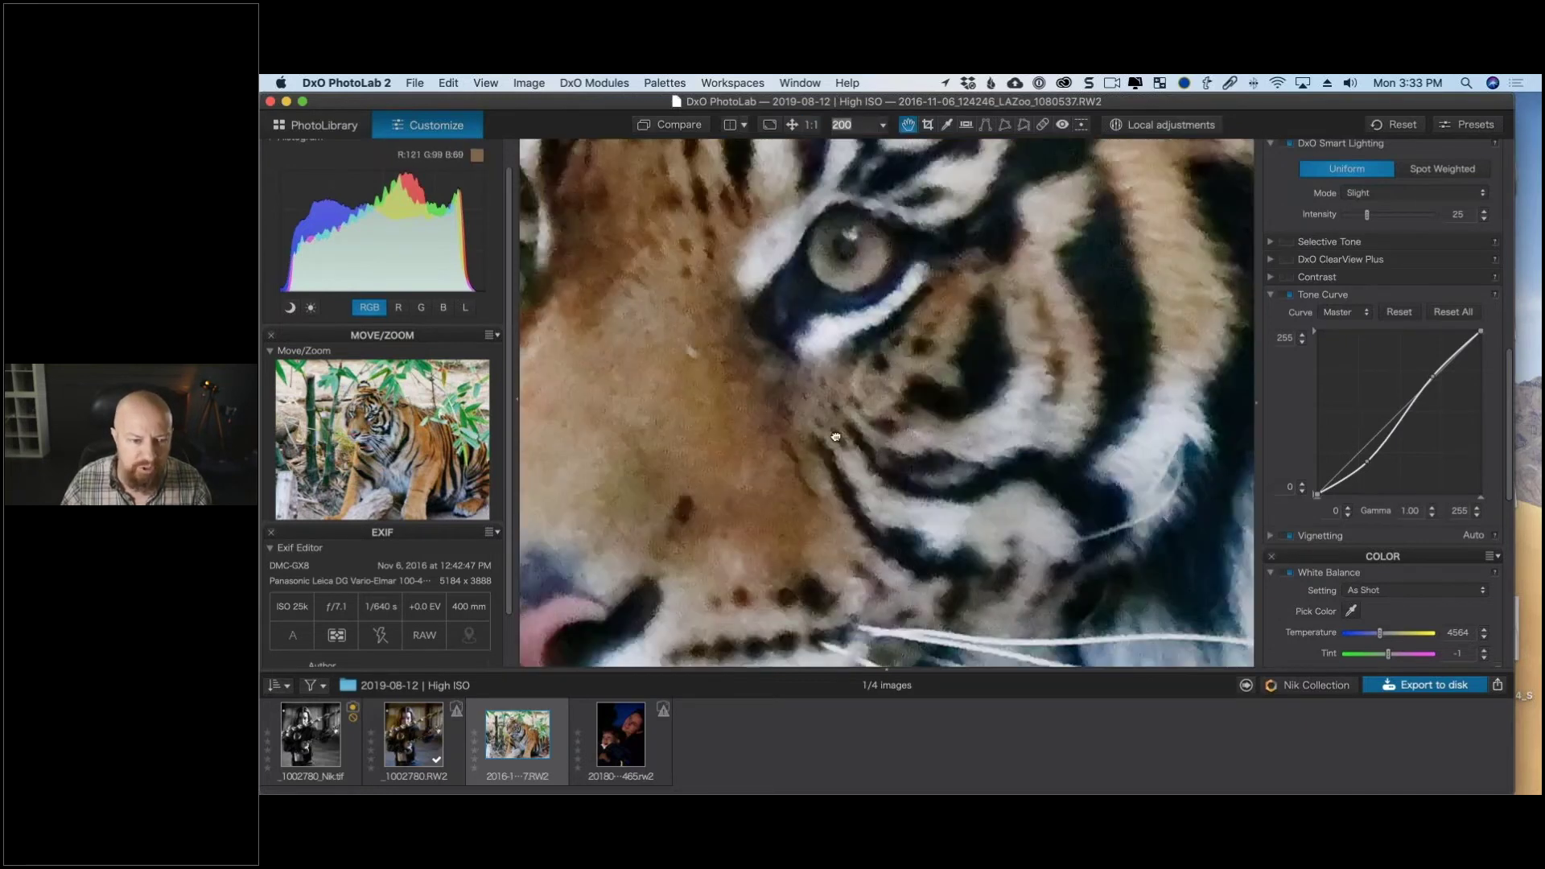
{"action": "left_click_drag", "start_coordinate": [828, 448], "coordinate": [902, 393]}
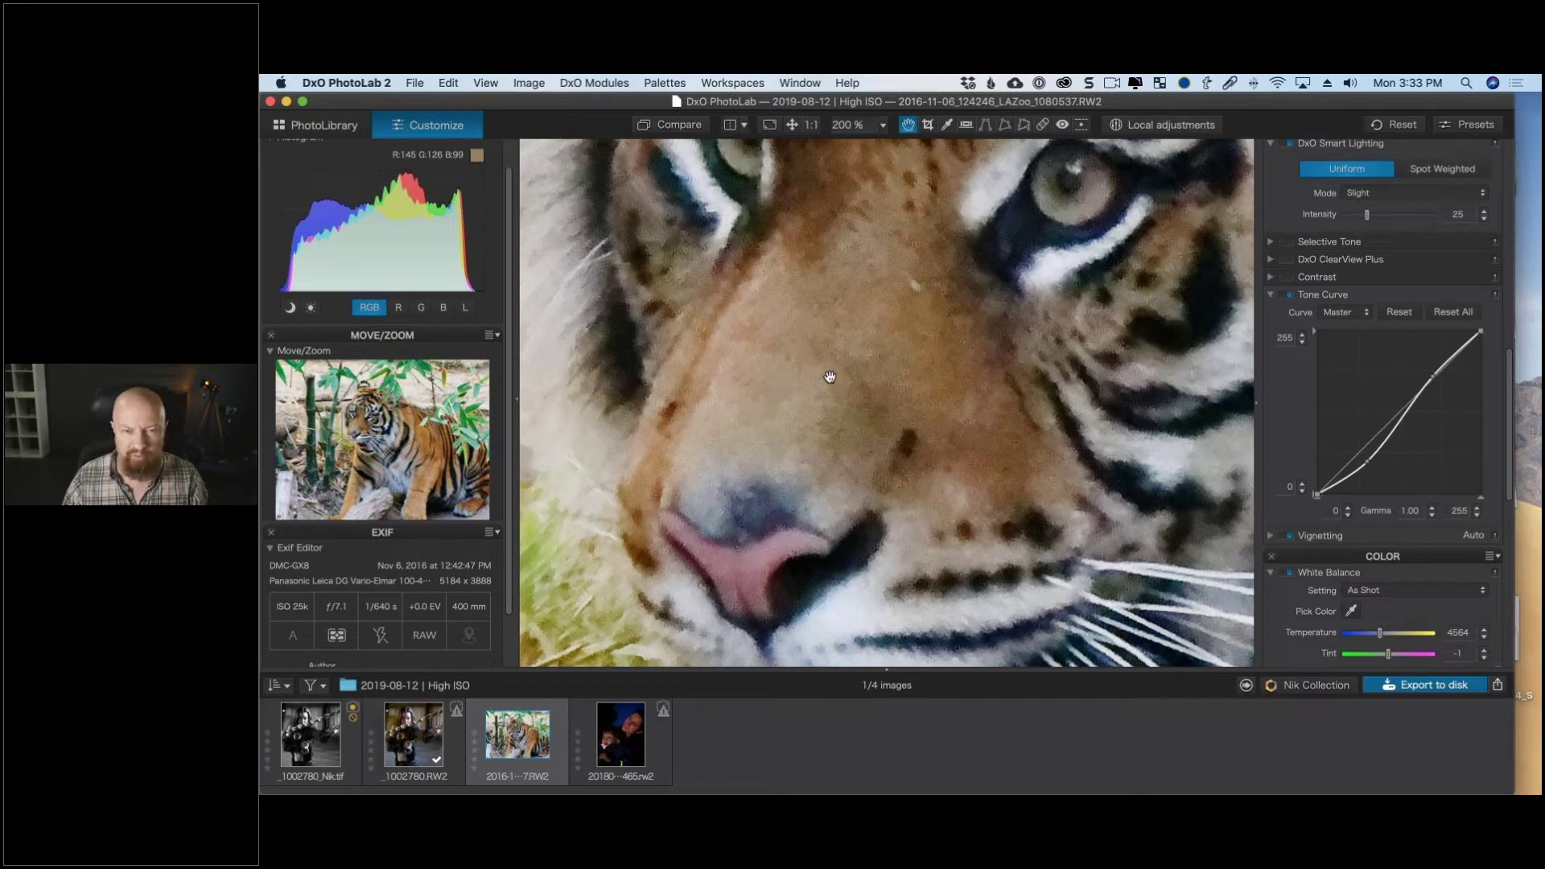
{"action": "left_click", "coordinate": [883, 125]}
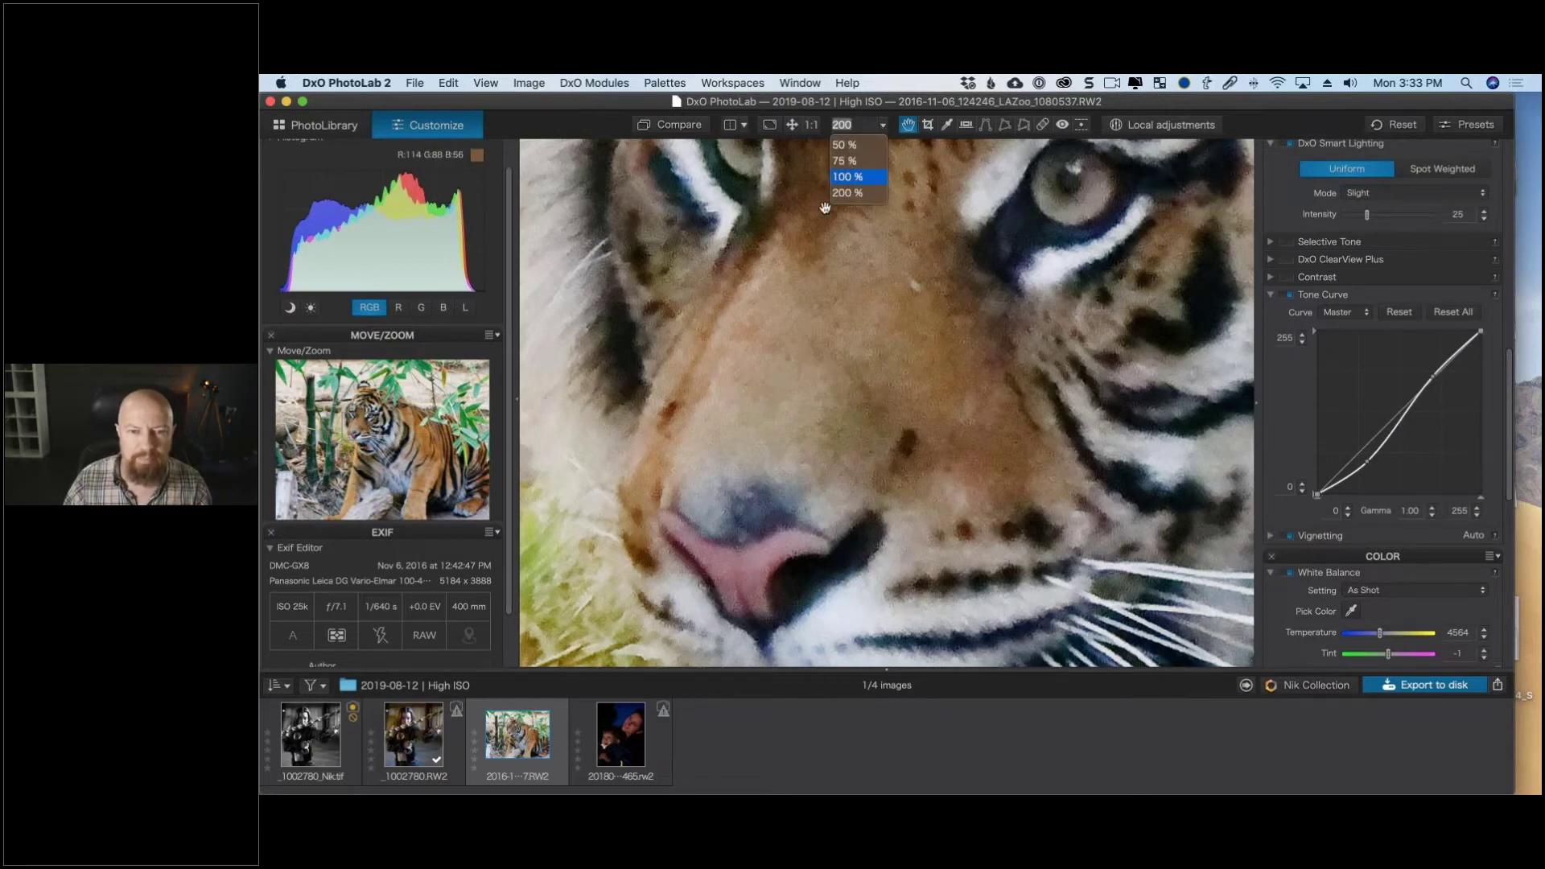
Fit the tiger photo in view and send it to Color Efex Pro 4 through the Nik Collection.
{"action": "left_click", "coordinate": [853, 177]}
{"action": "left_click", "coordinate": [769, 125]}
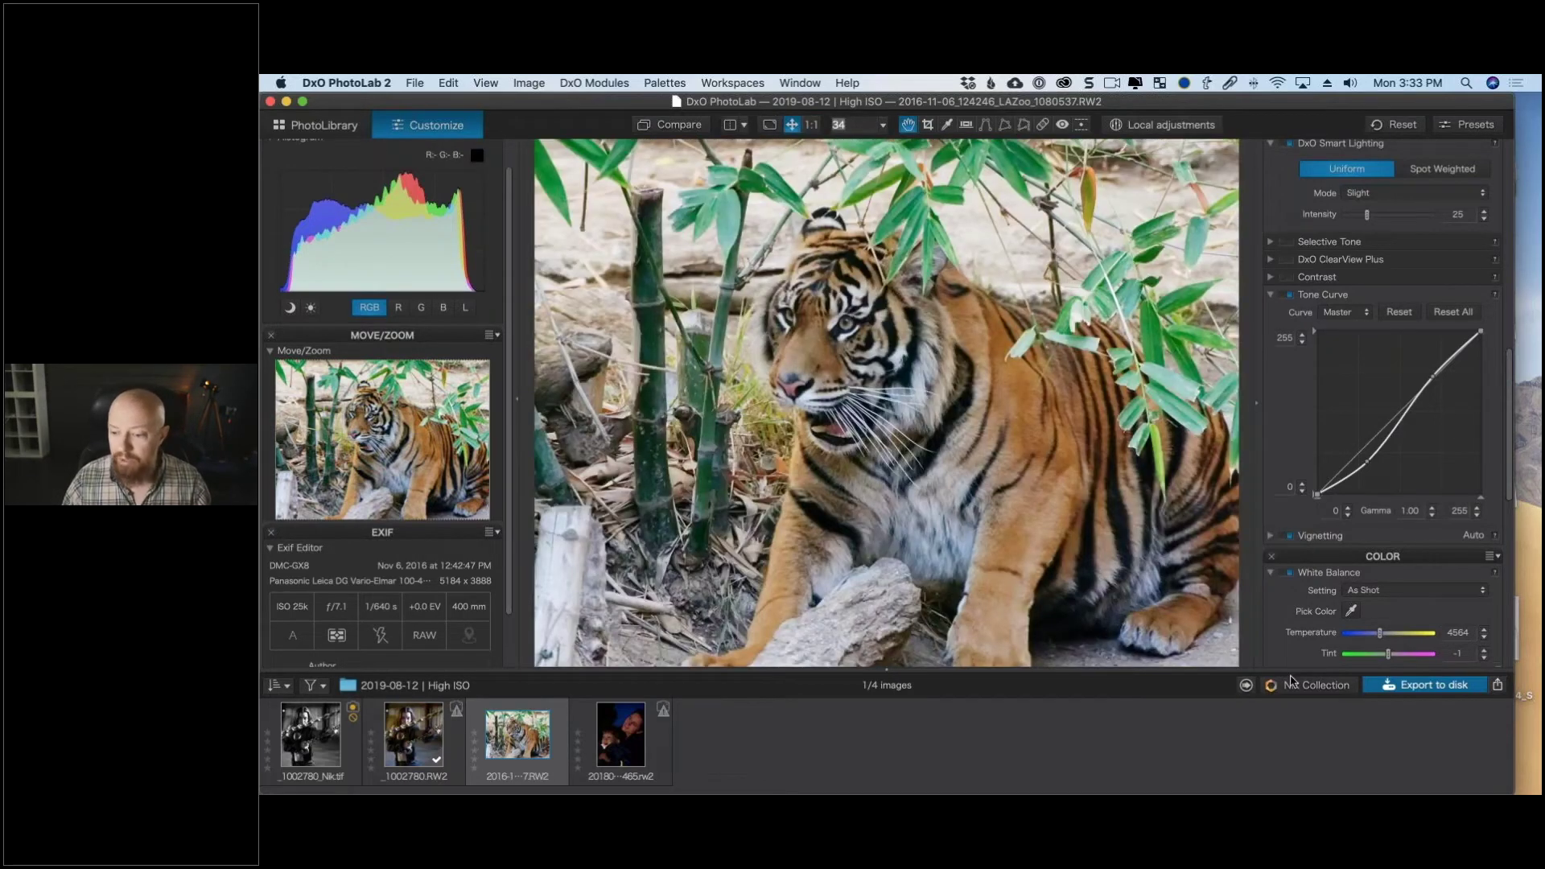
{"action": "left_click", "coordinate": [1315, 685]}
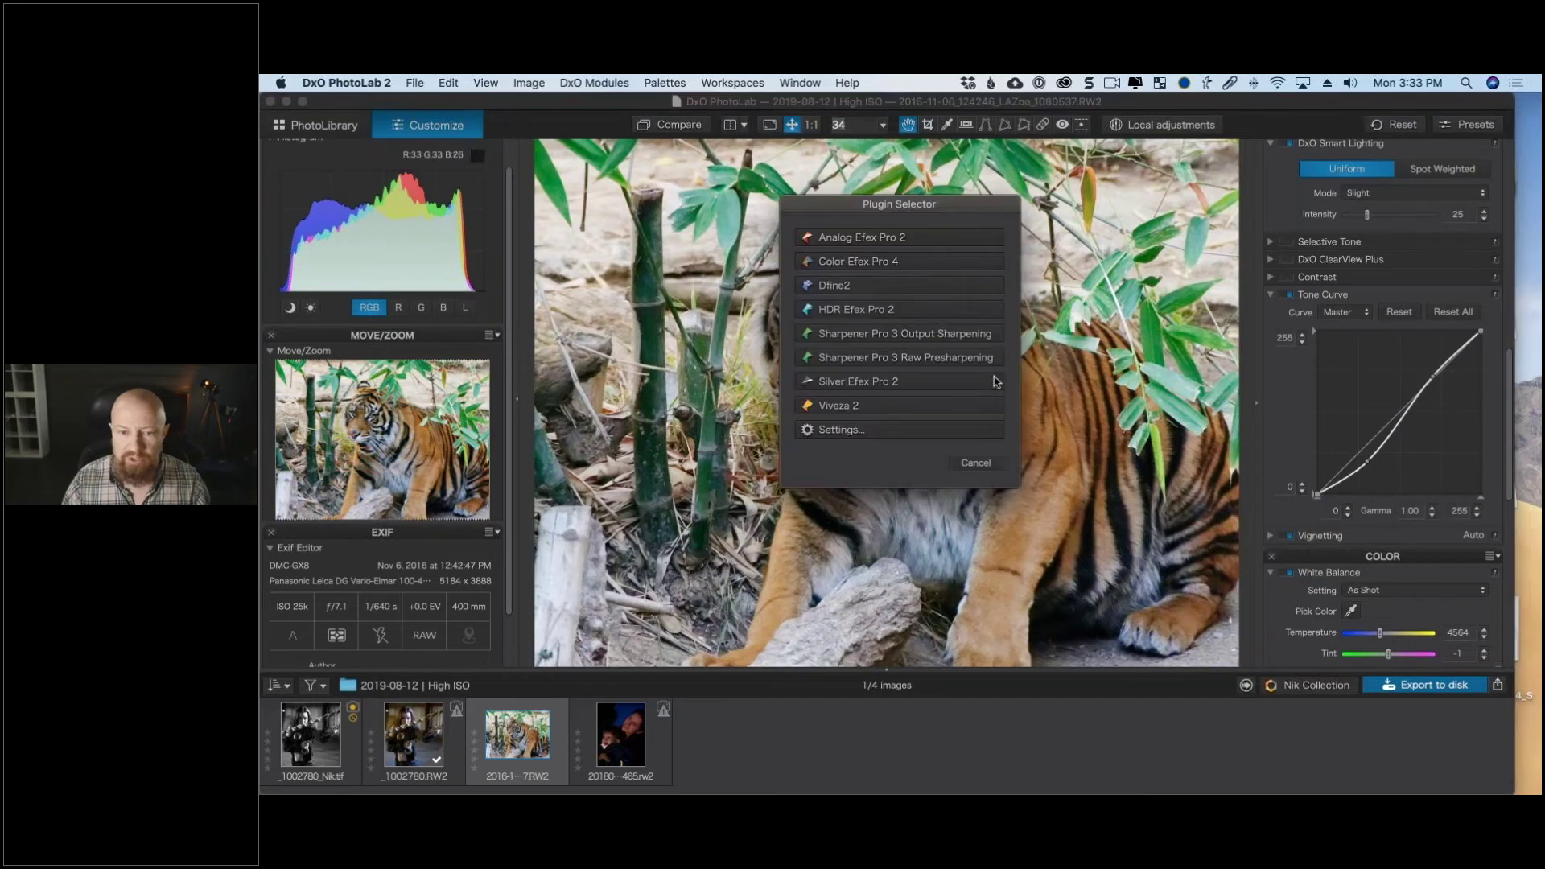
{"action": "left_click", "coordinate": [880, 262]}
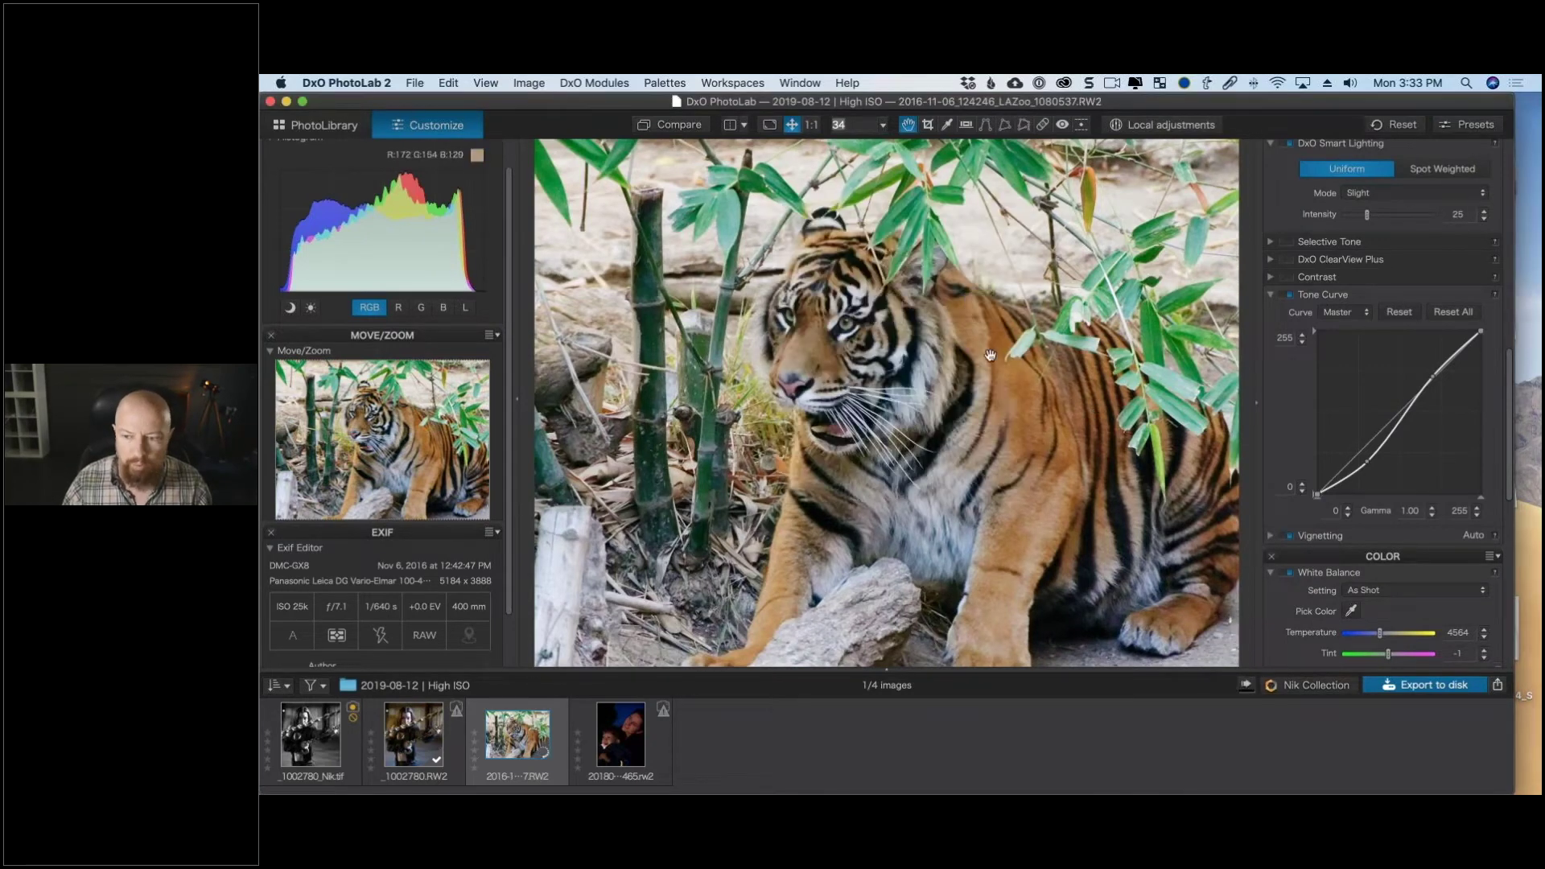
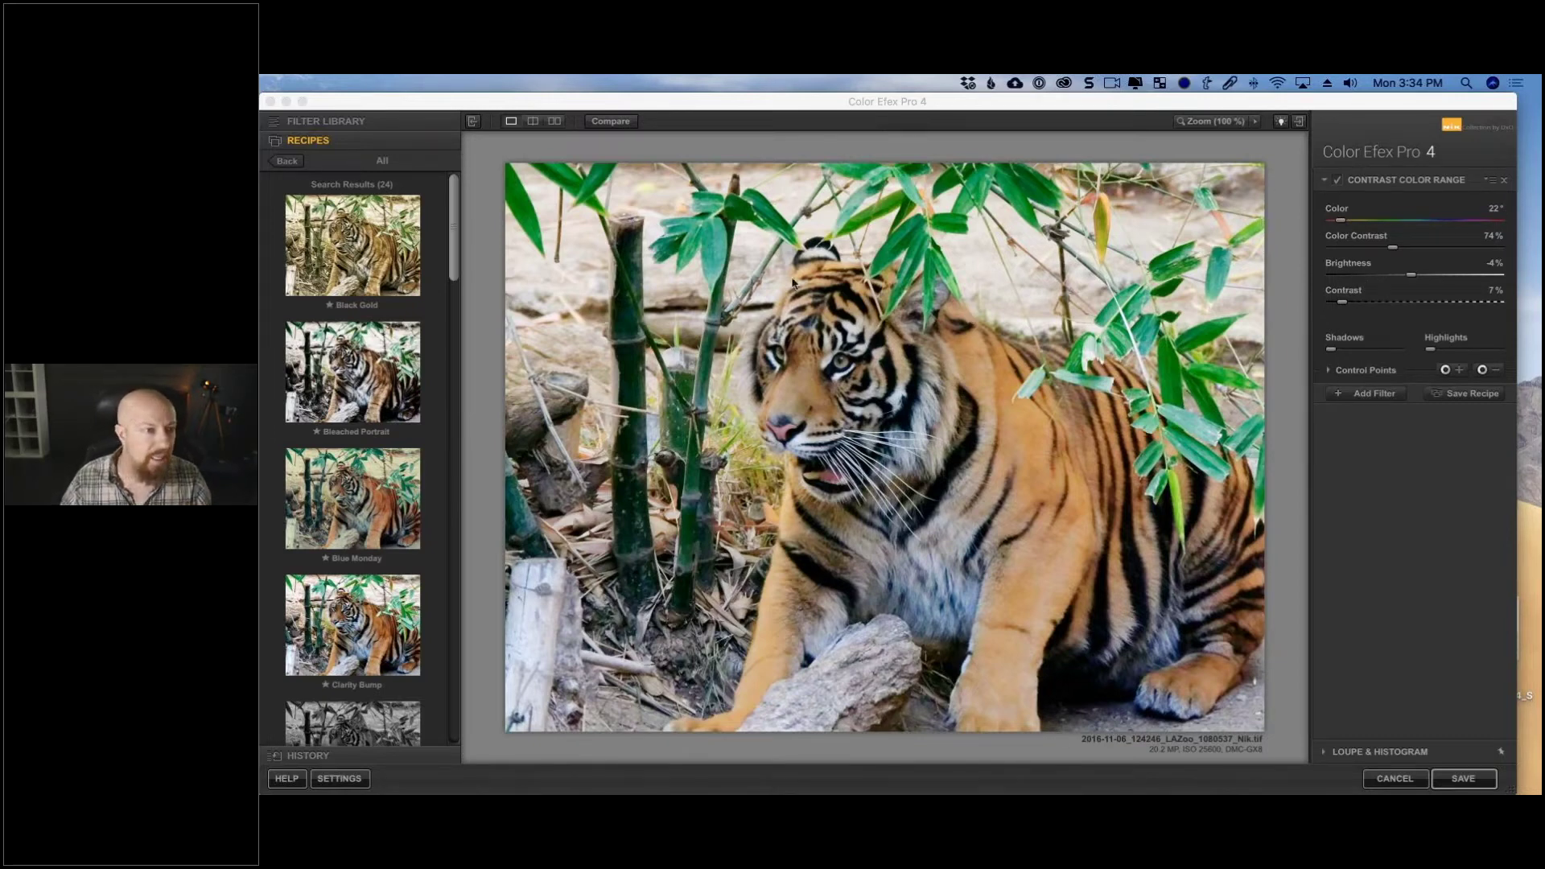
{"action": "left_click", "coordinate": [674, 273]}
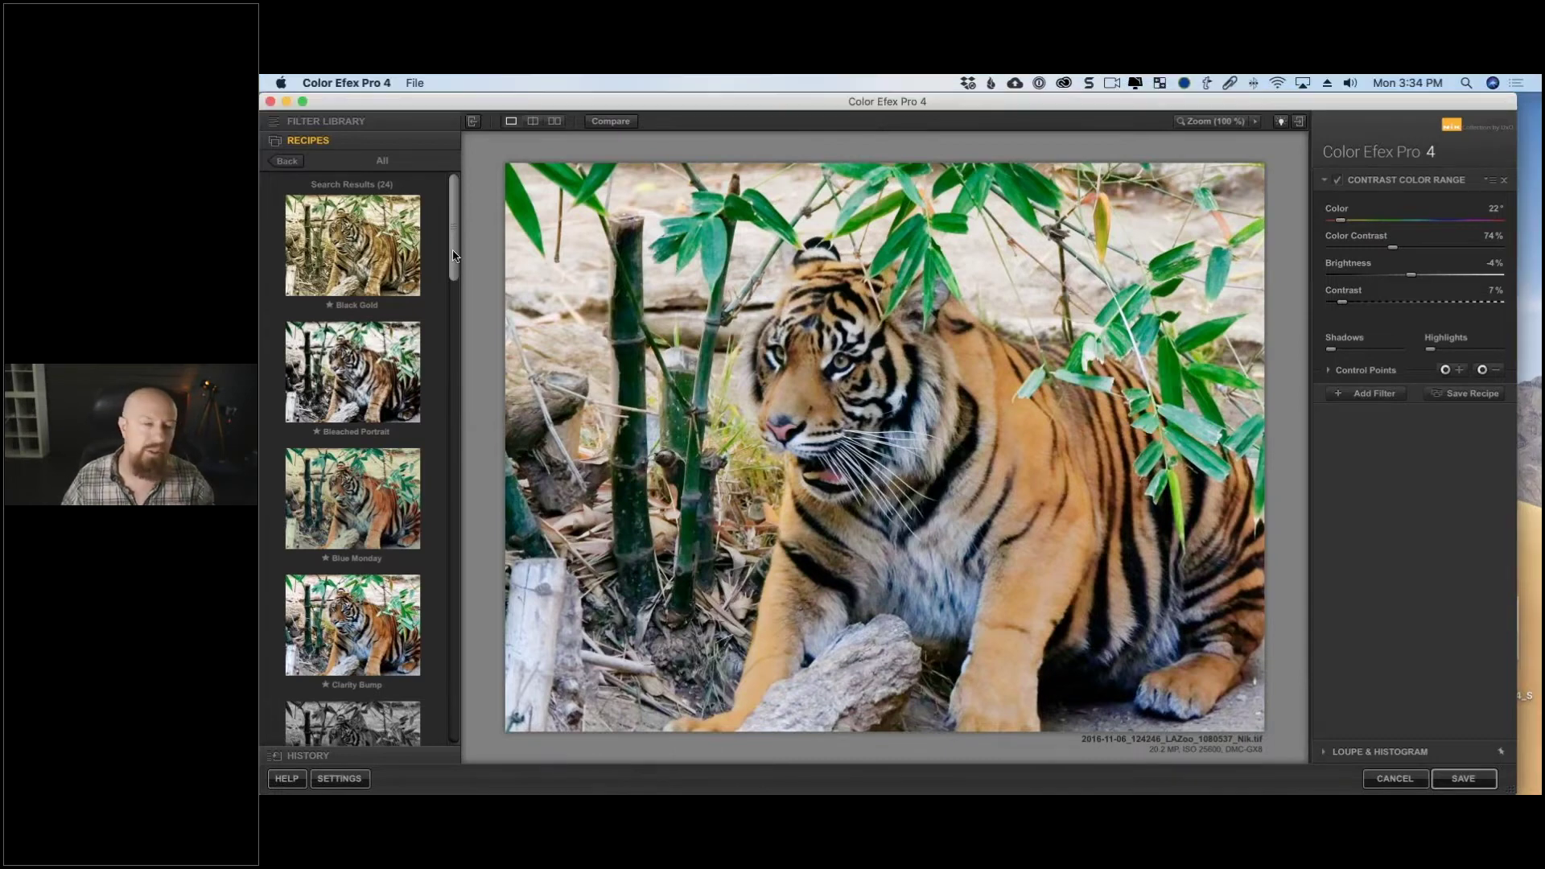
Try the Blue Monday and Clarity Bump recipes from the En Vogue set on the tiger photo.
{"action": "left_click", "coordinate": [289, 161]}
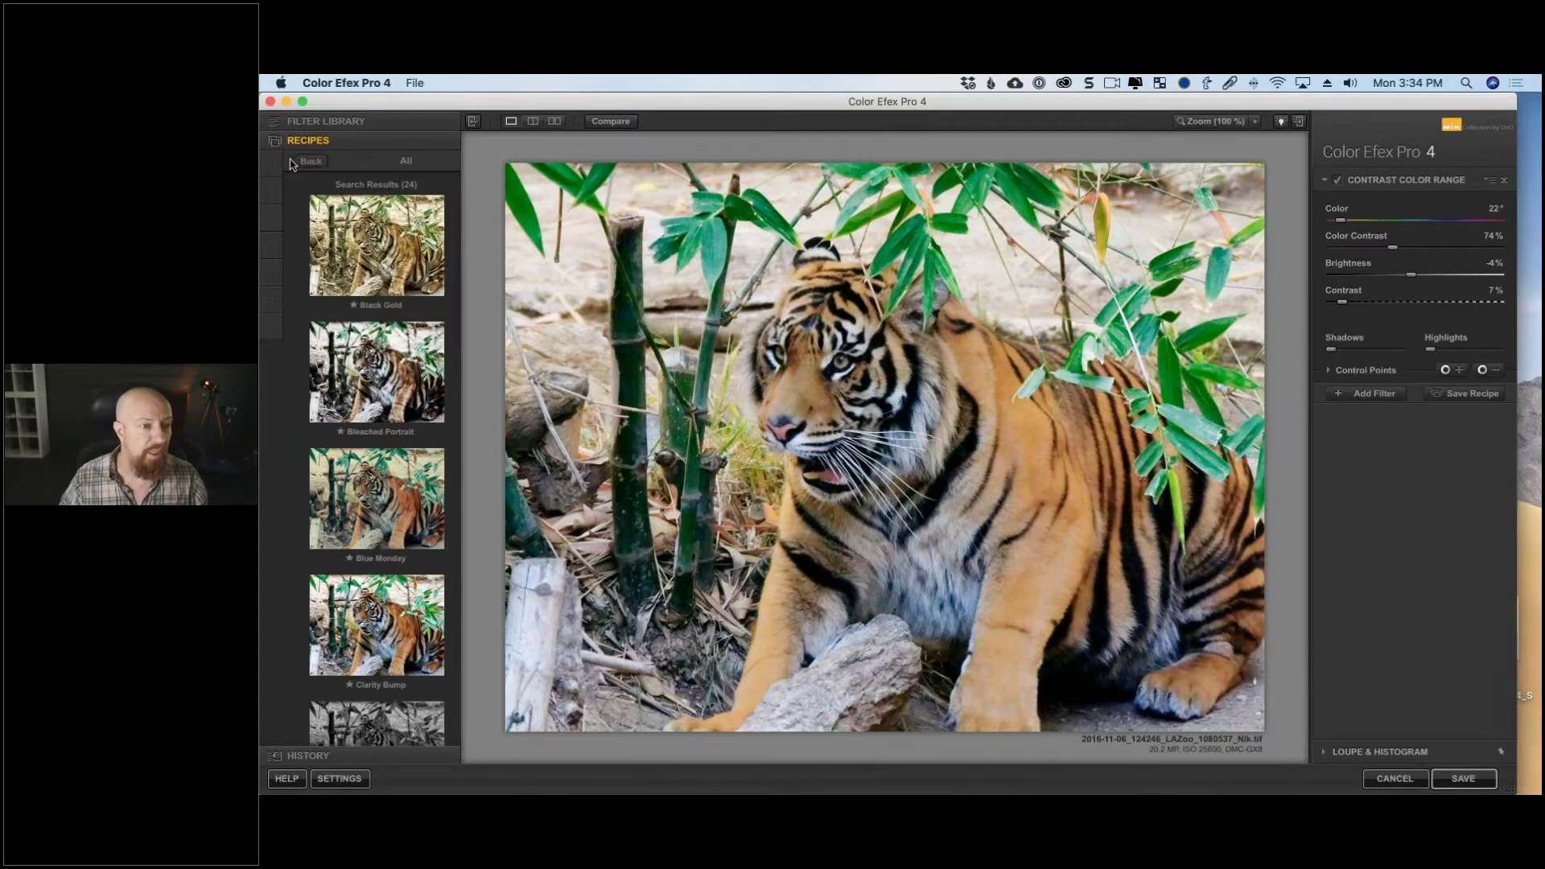
{"action": "left_click", "coordinate": [377, 329]}
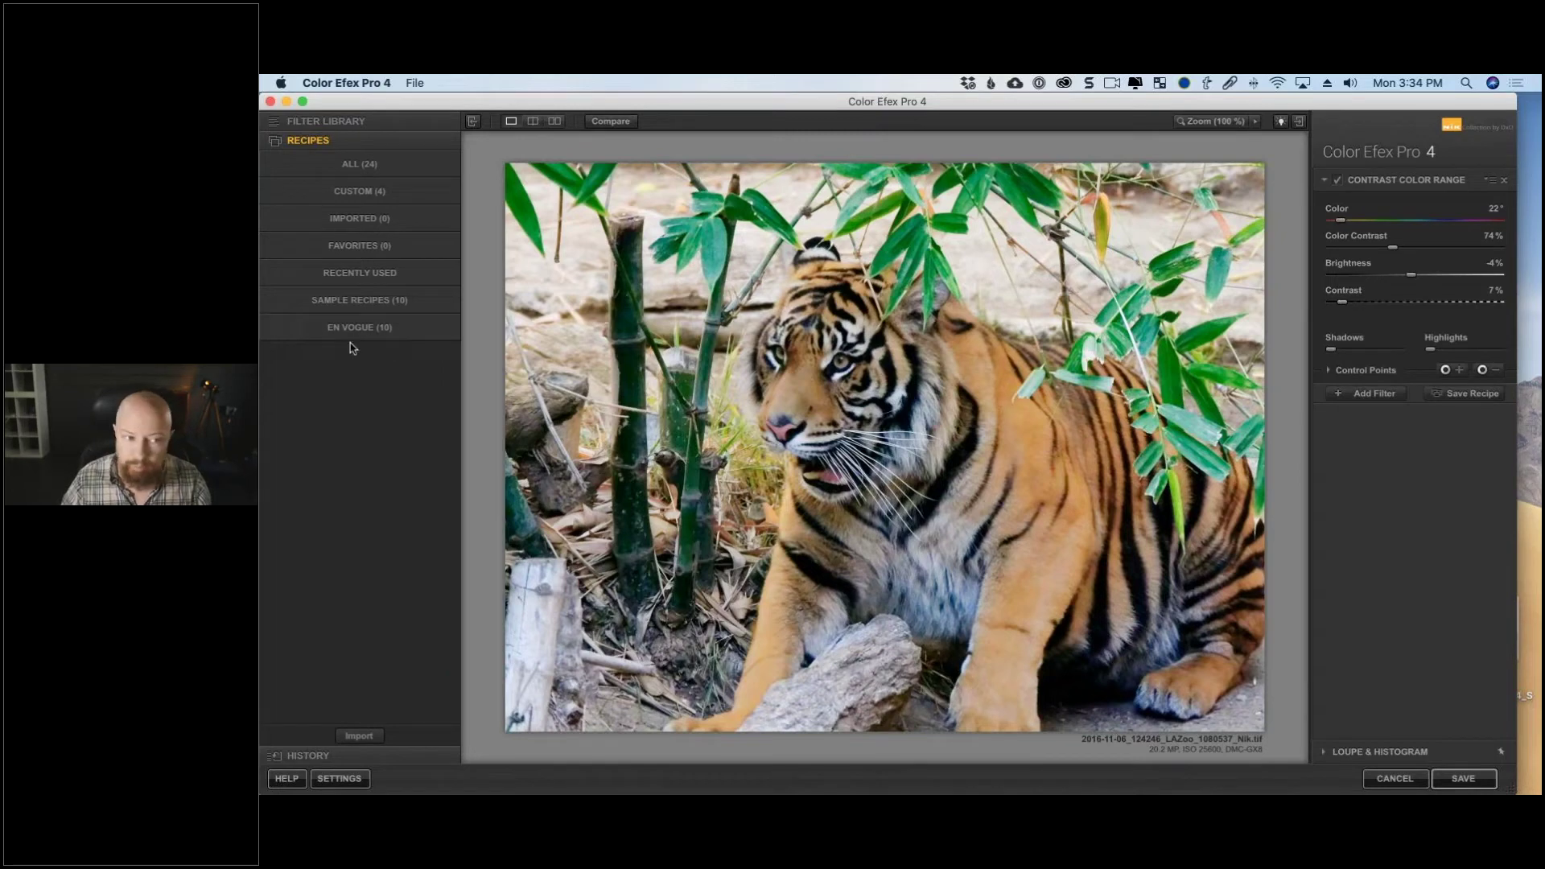
{"action": "left_click", "coordinate": [339, 268]}
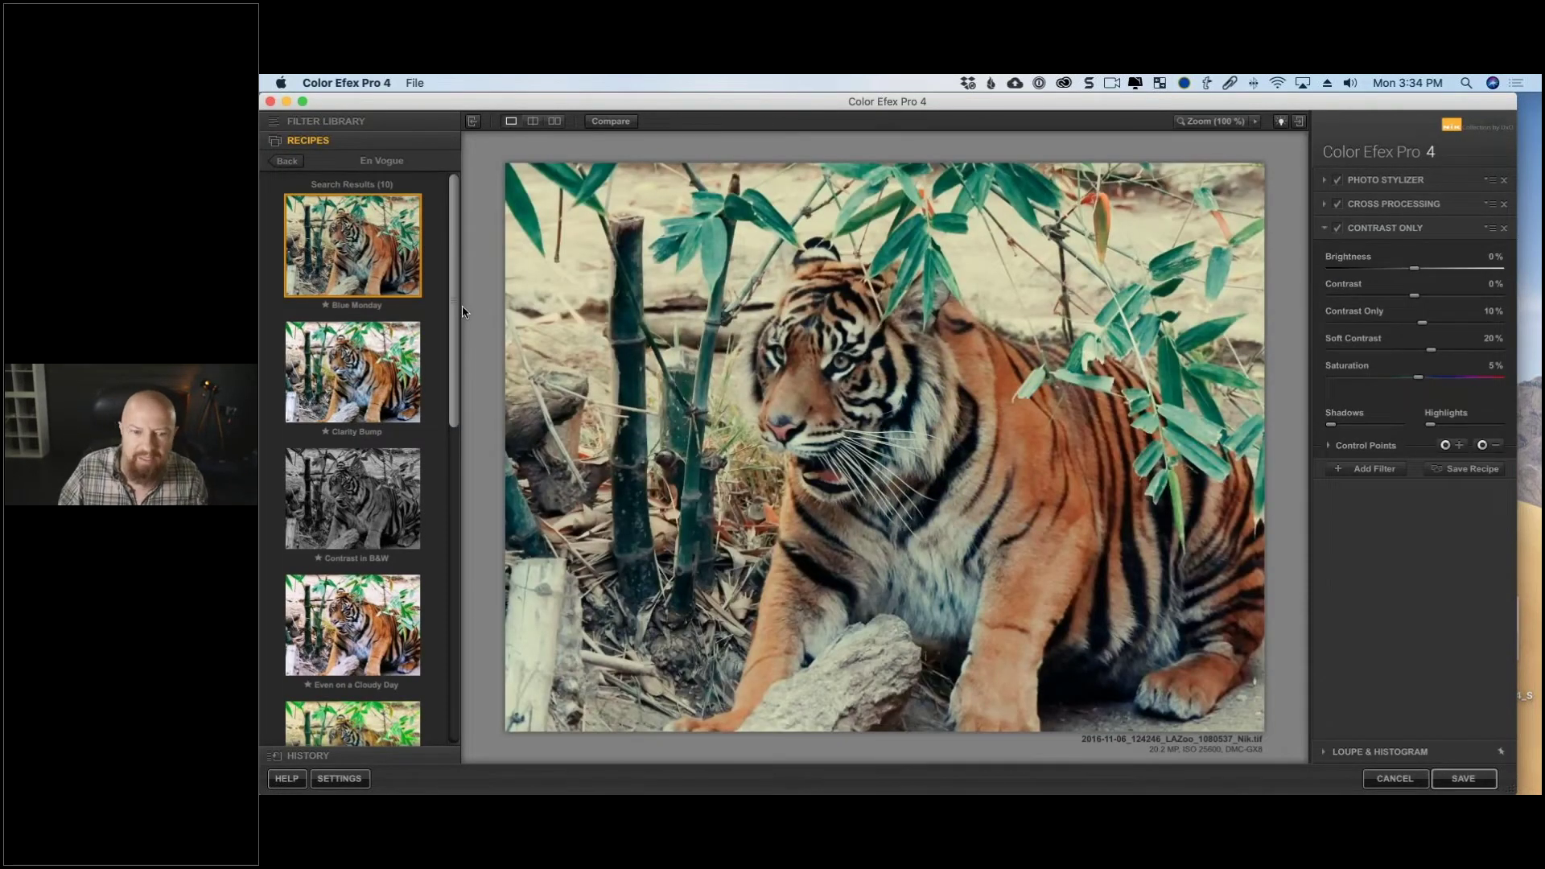
{"action": "left_click", "coordinate": [415, 361]}
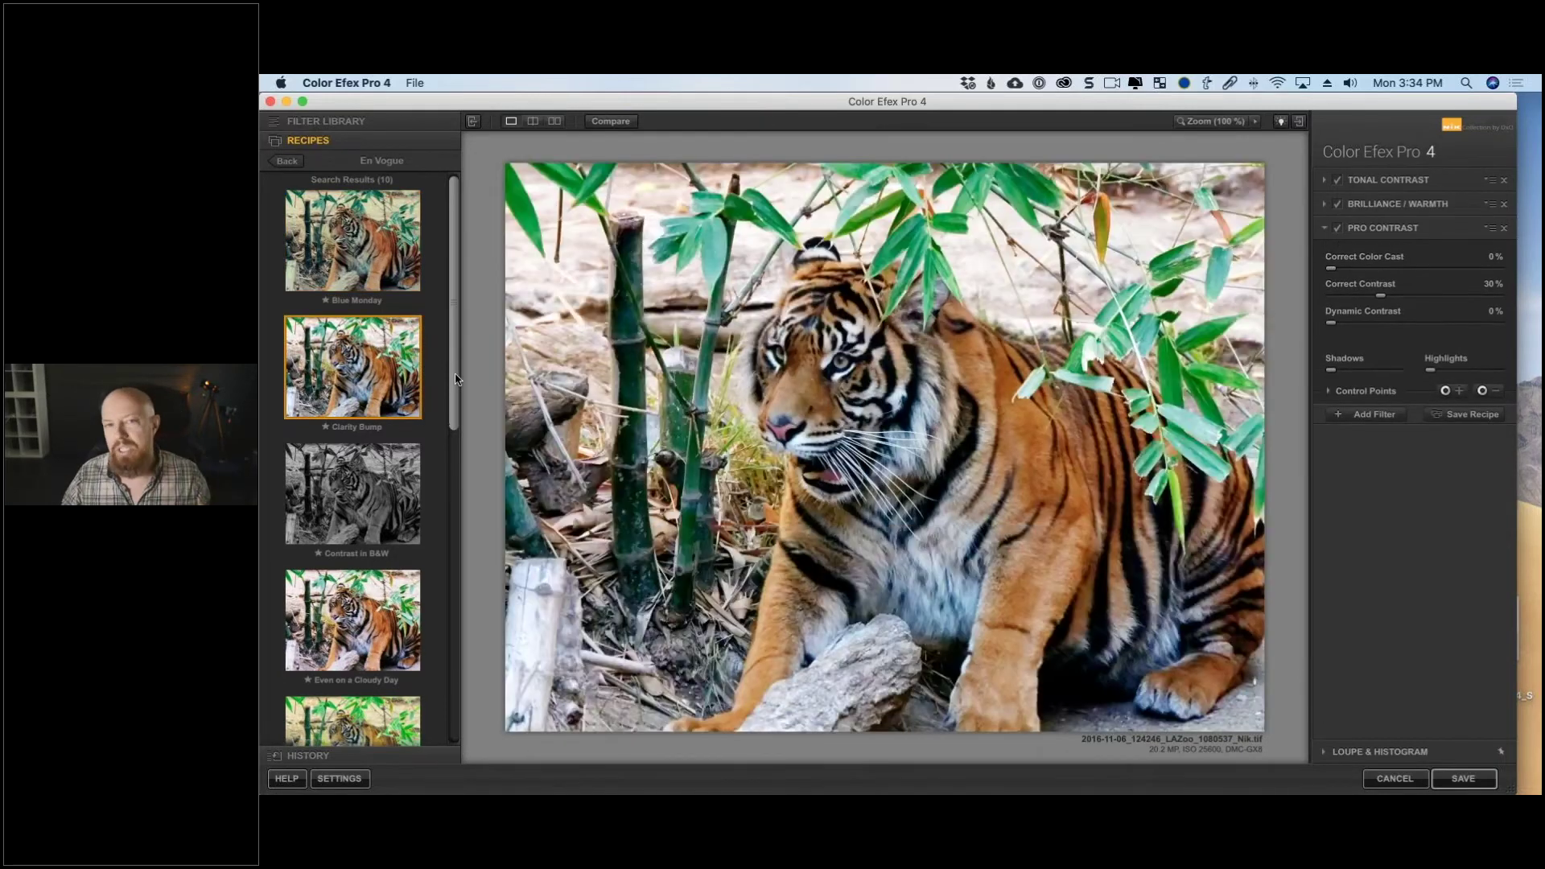
Try the Even on a Cloudy Day recipe from the En Vogue set on the photo.
{"action": "left_click_drag", "start_coordinate": [453, 336], "coordinate": [456, 399]}
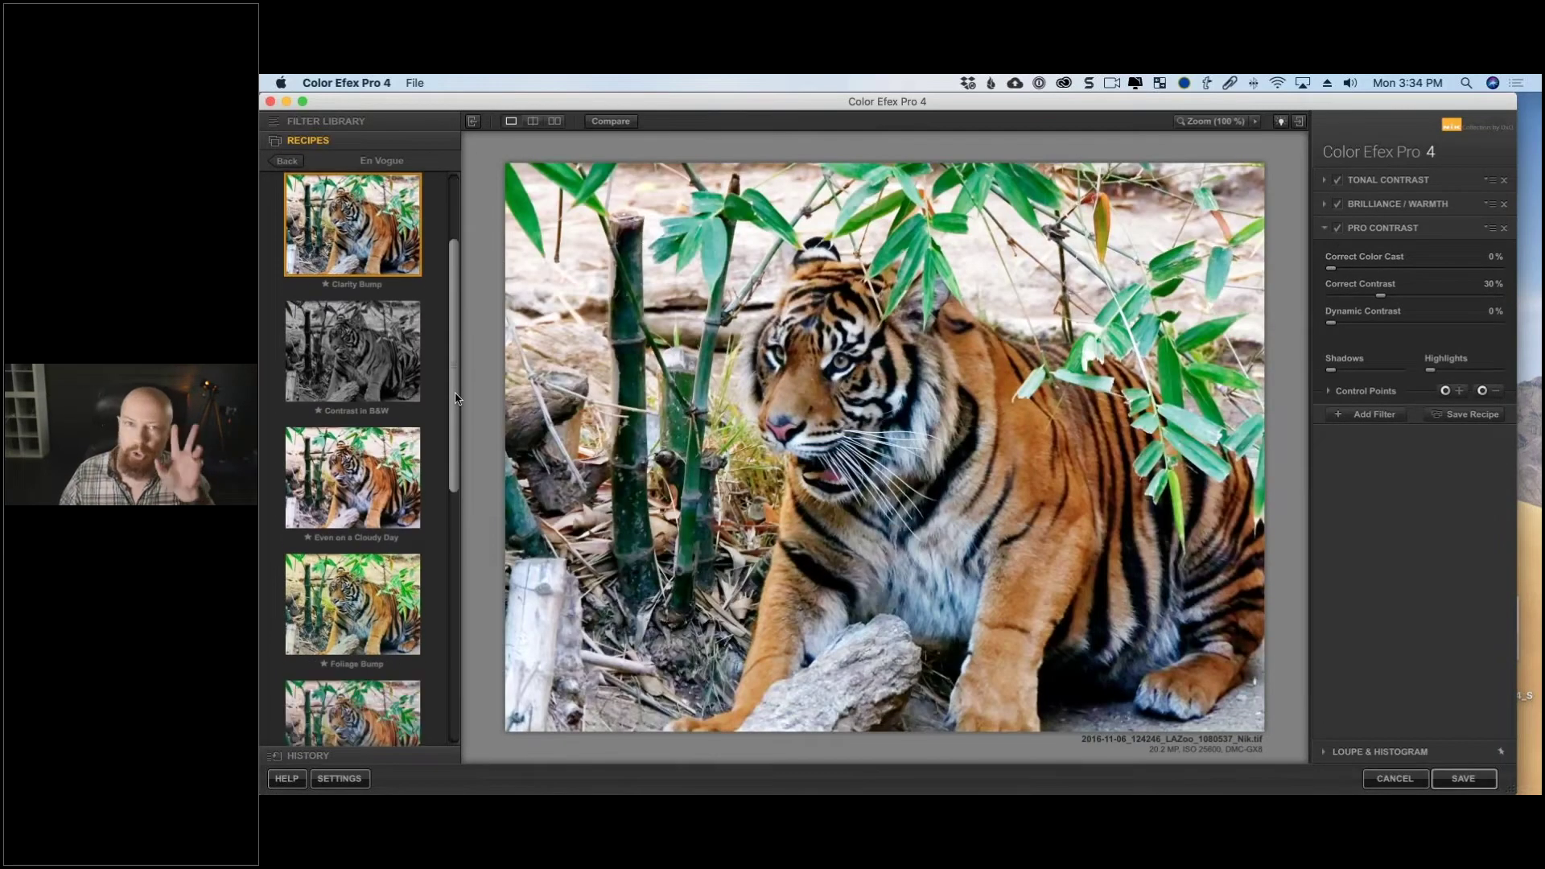
{"action": "scroll", "coordinate": [346, 459], "scroll_direction": "down", "scroll_amount": 2}
{"action": "left_click", "coordinate": [346, 455]}
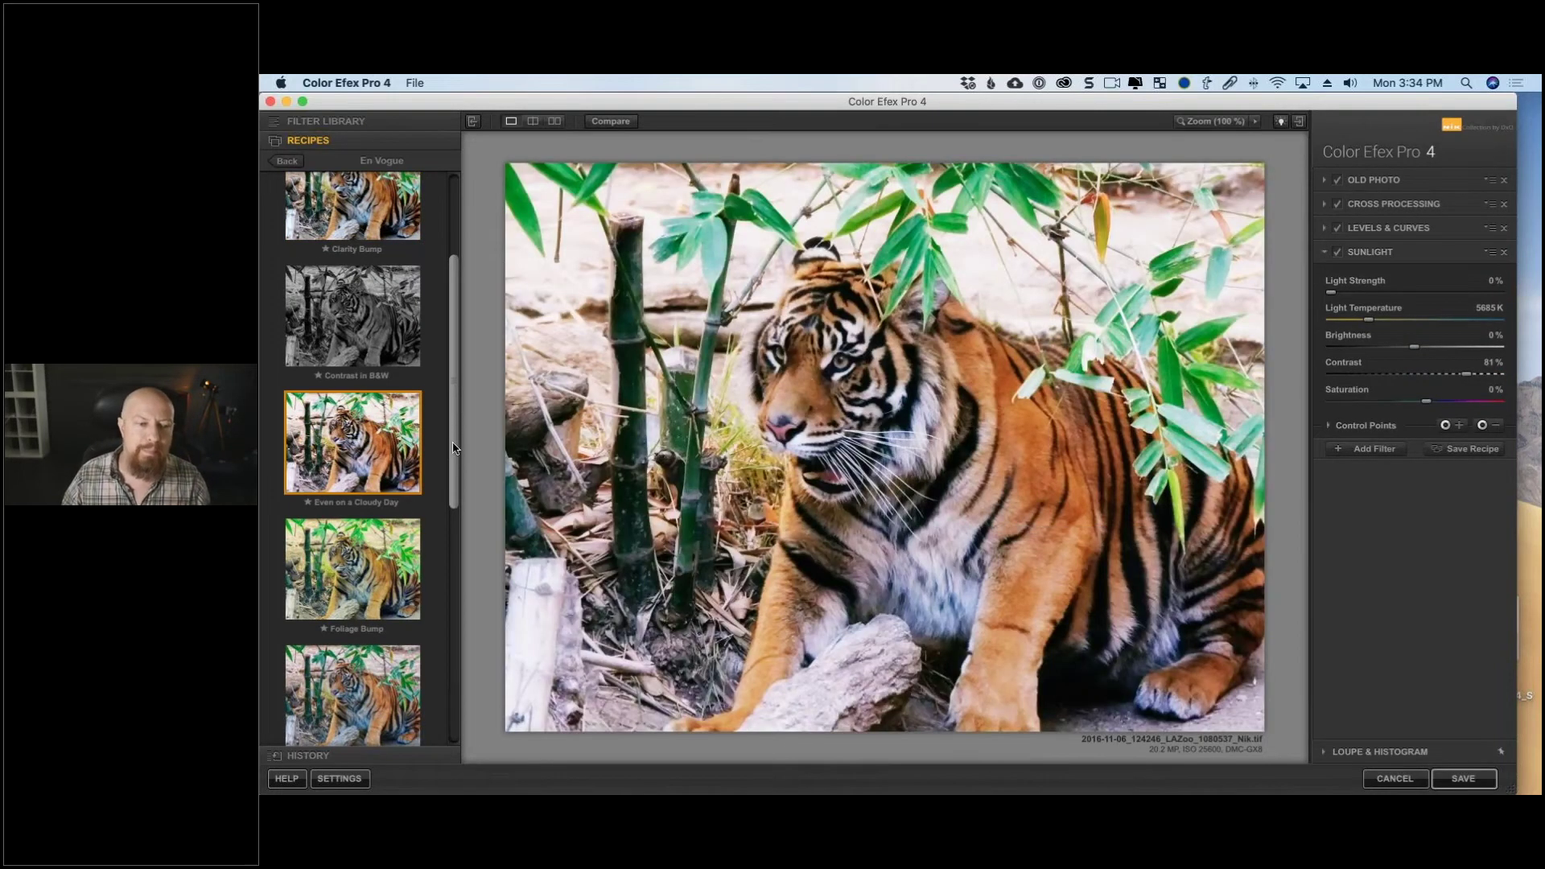
Try the Red Rocks recipe on the photo and look through the remaining En Vogue recipes.
{"action": "left_click_drag", "start_coordinate": [458, 417], "coordinate": [448, 564]}
{"action": "scroll", "coordinate": [447, 563], "scroll_direction": "down", "scroll_amount": 5}
{"action": "left_click", "coordinate": [392, 579]}
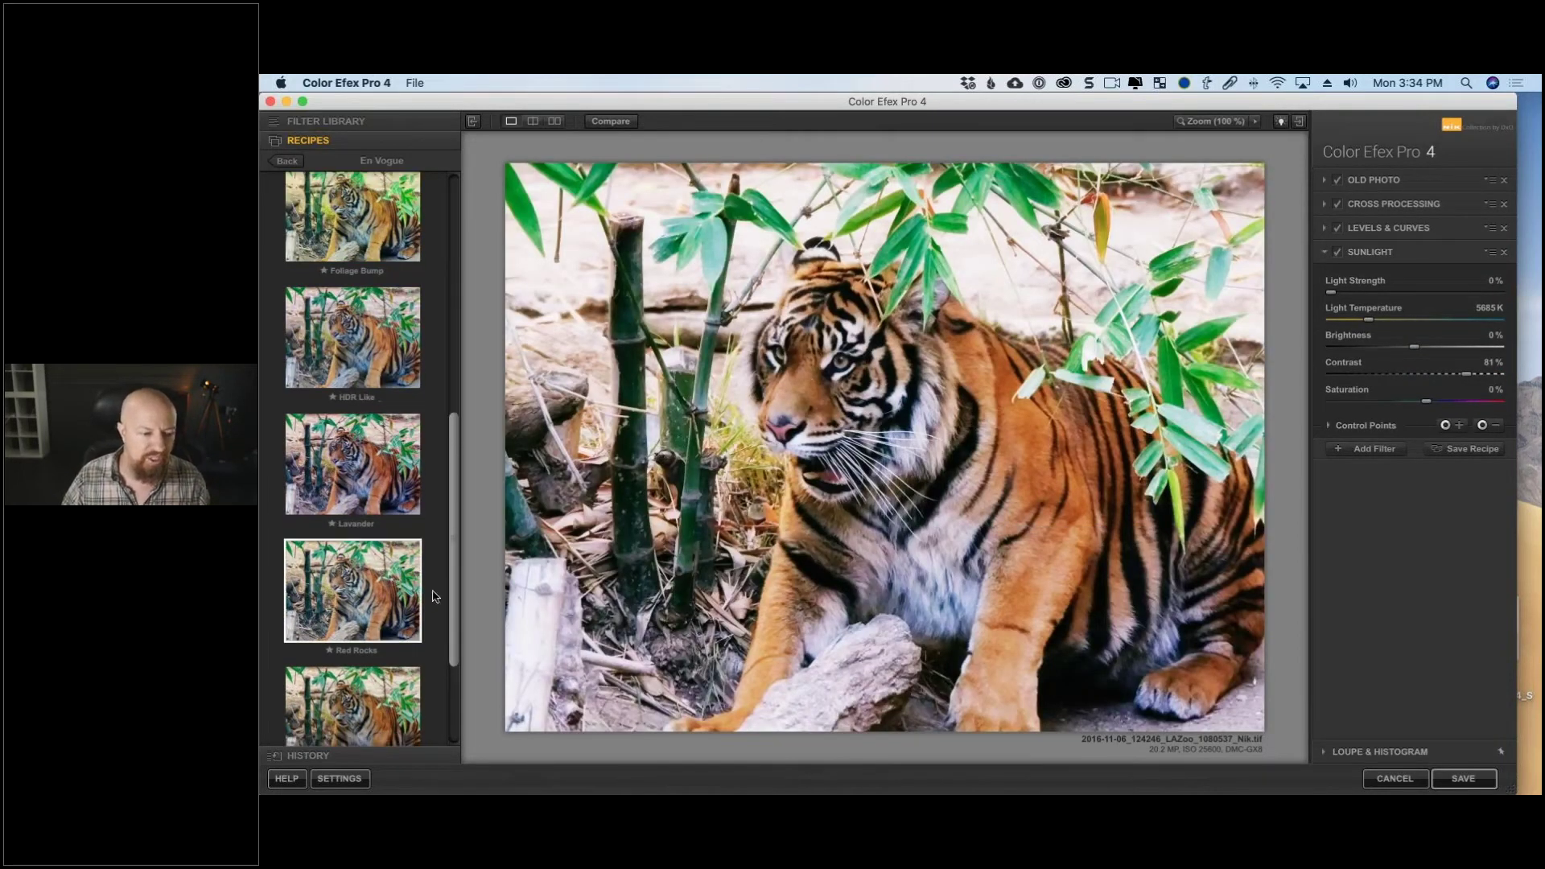
{"action": "scroll", "coordinate": [452, 558], "scroll_direction": "down", "scroll_amount": 1}
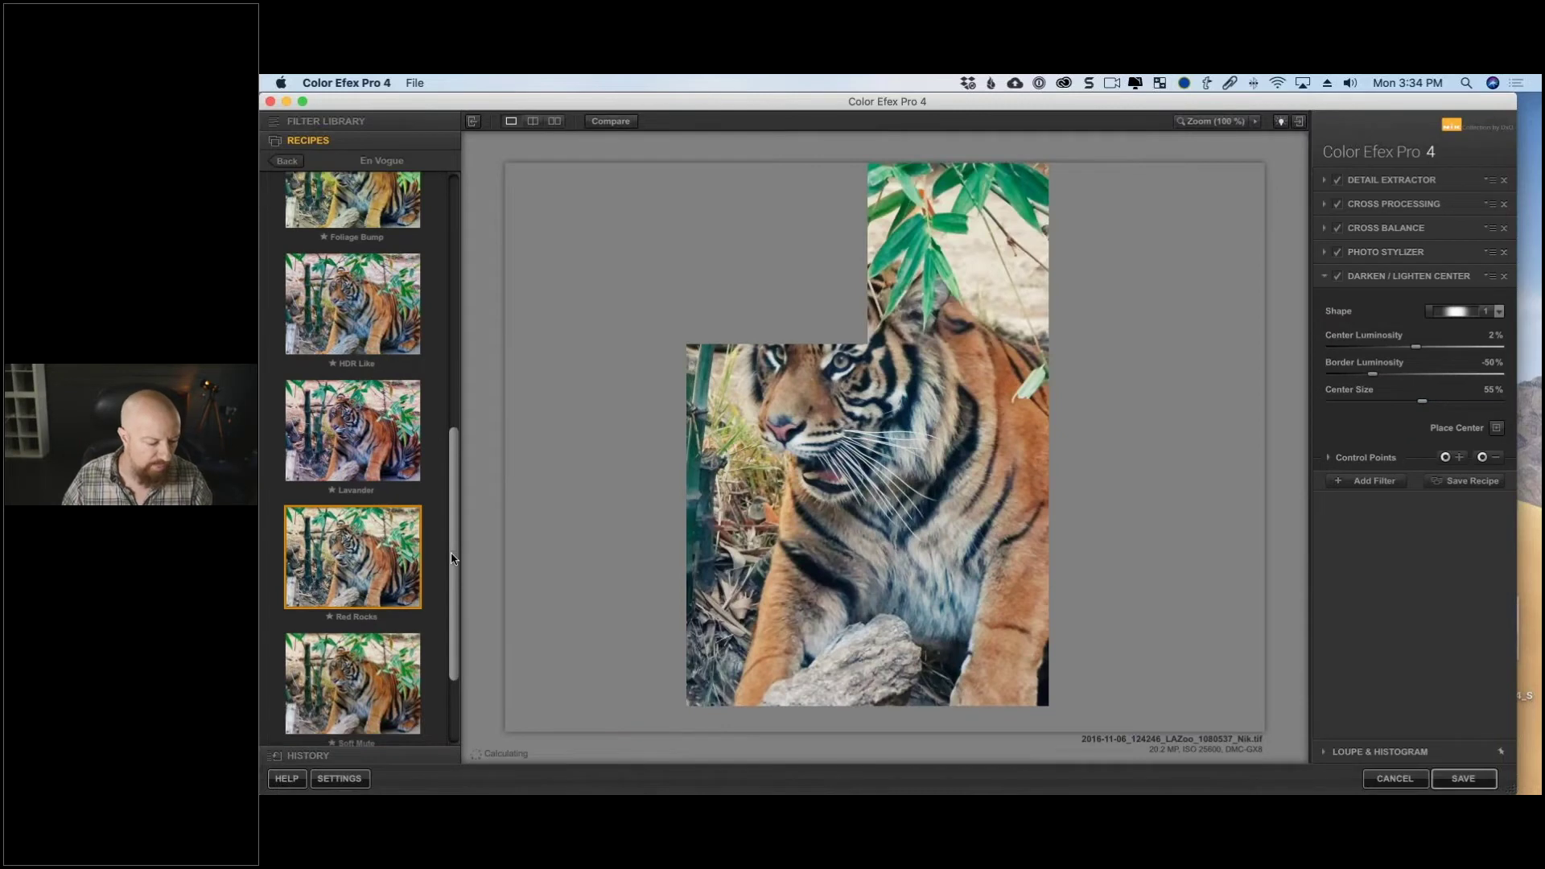
{"action": "left_click_drag", "start_coordinate": [451, 552], "coordinate": [450, 574]}
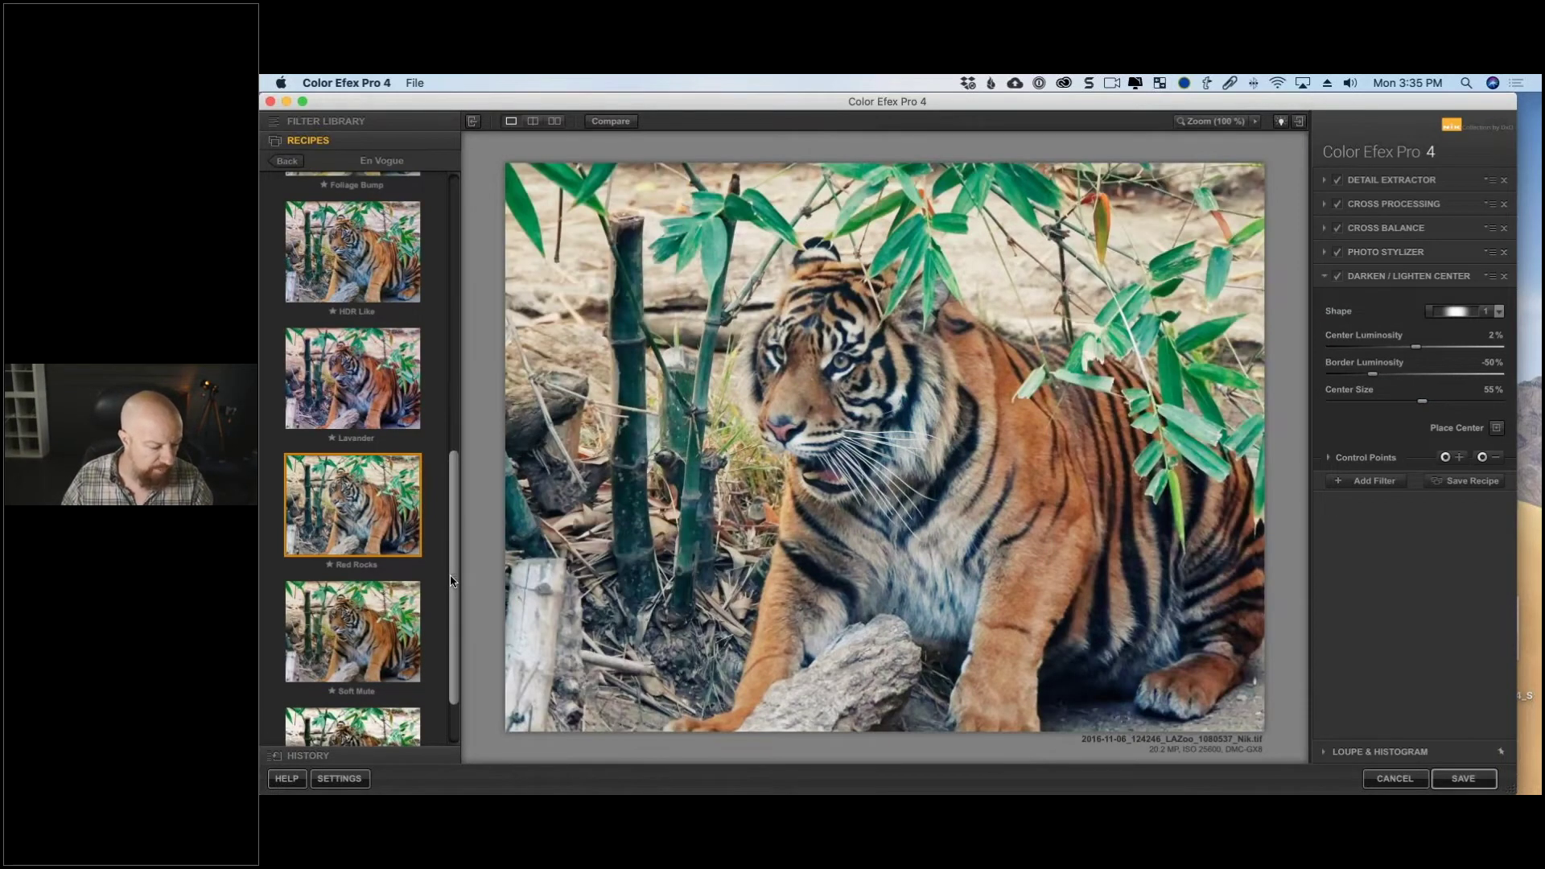
{"action": "left_click_drag", "start_coordinate": [451, 575], "coordinate": [451, 612]}
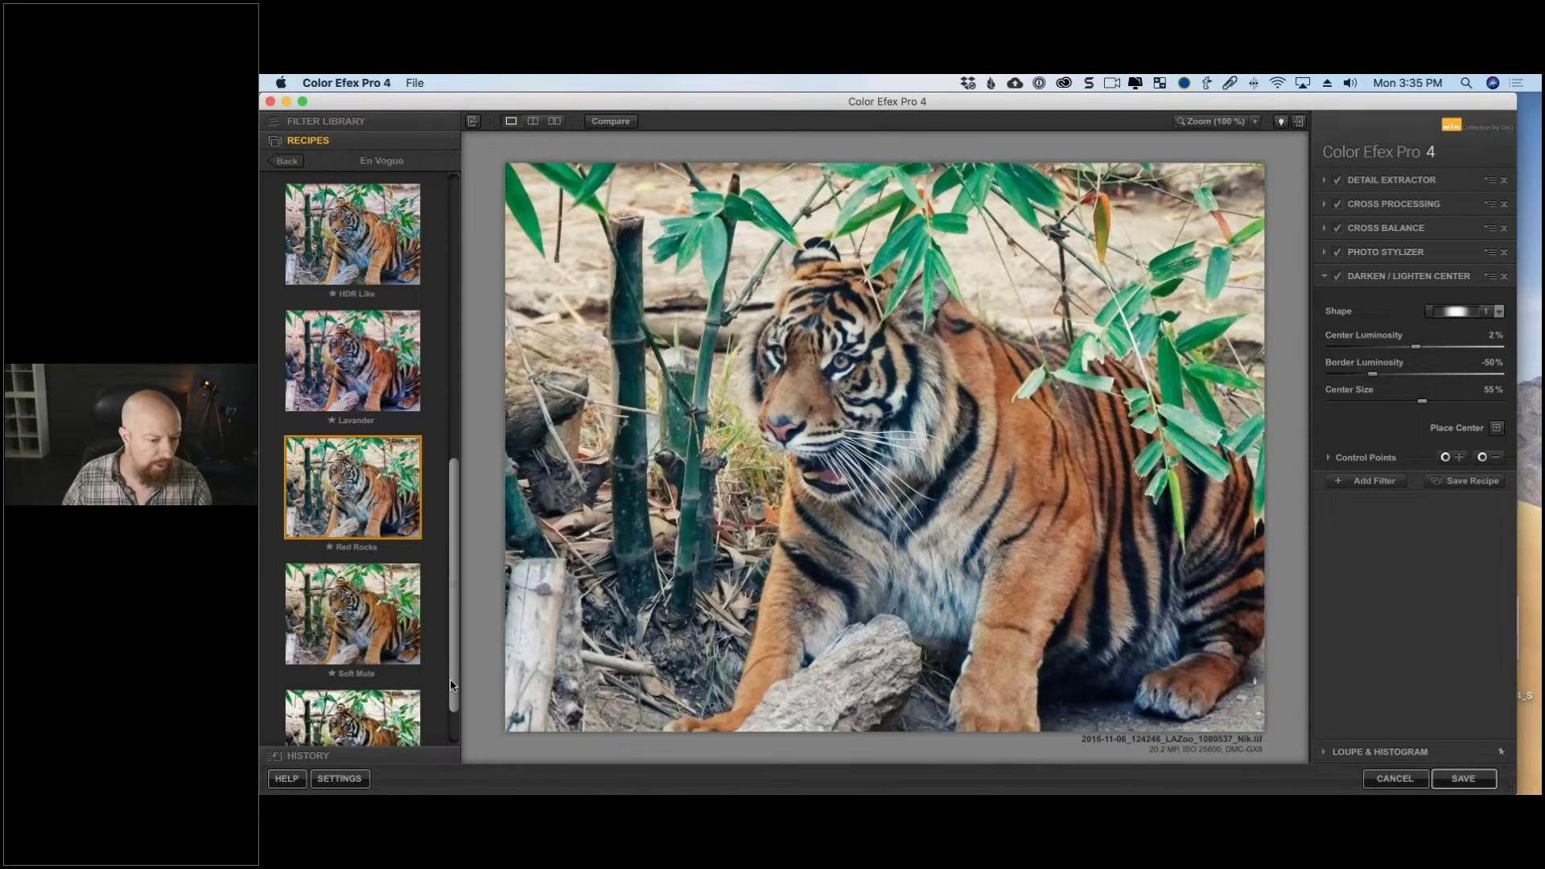
{"action": "scroll", "coordinate": [350, 307], "scroll_direction": "up", "scroll_amount": 4}
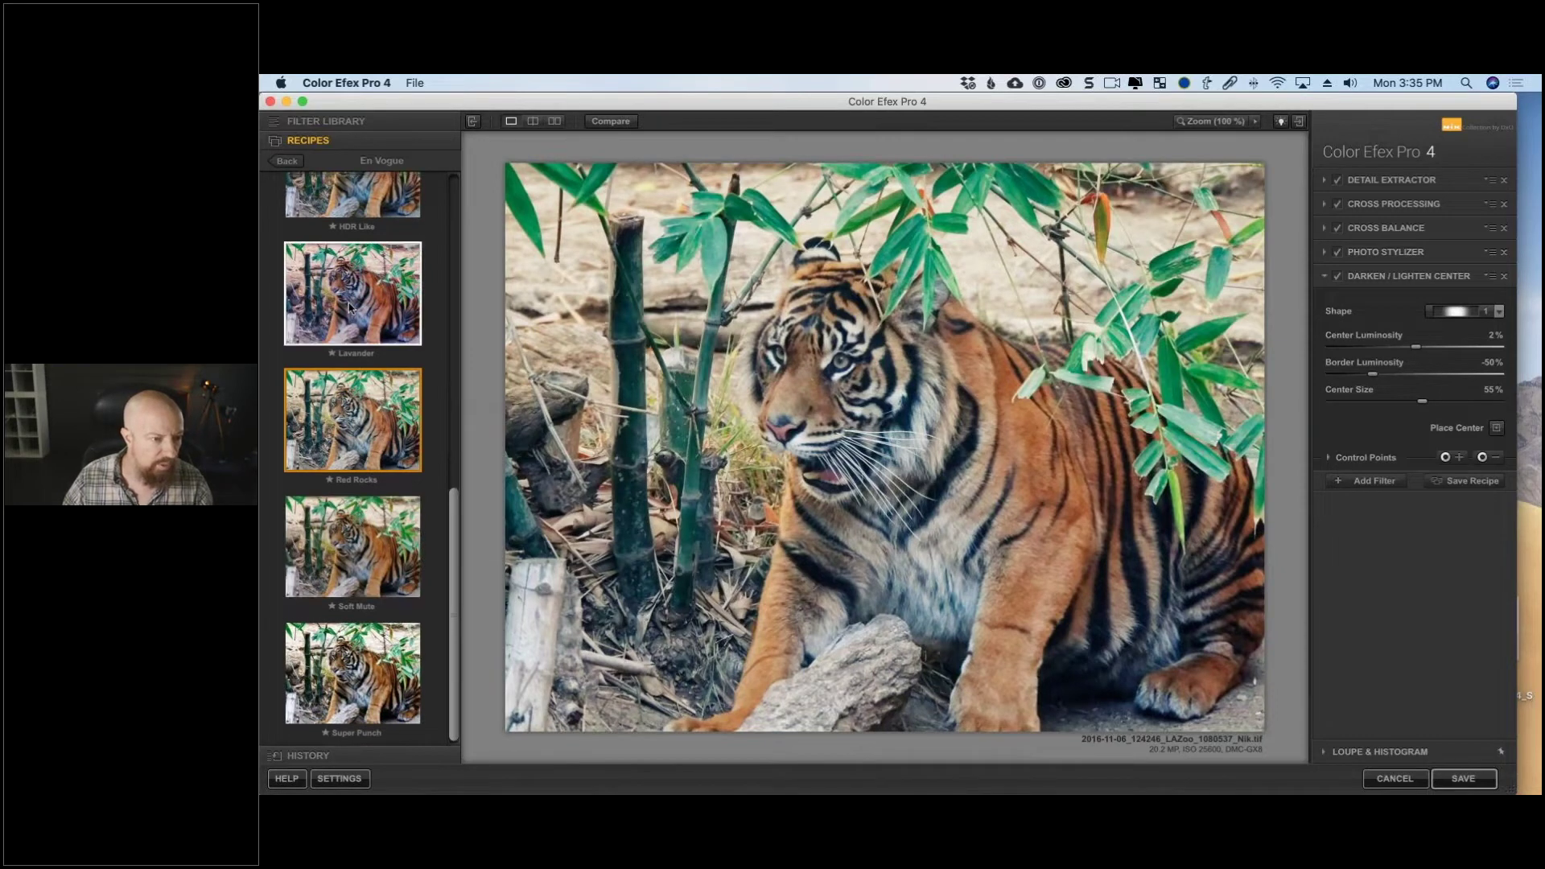
Apply the Vintage Saturation recipe from the complete recipe collection and show the filter library.
{"action": "left_click", "coordinate": [286, 160]}
{"action": "left_click", "coordinate": [330, 170]}
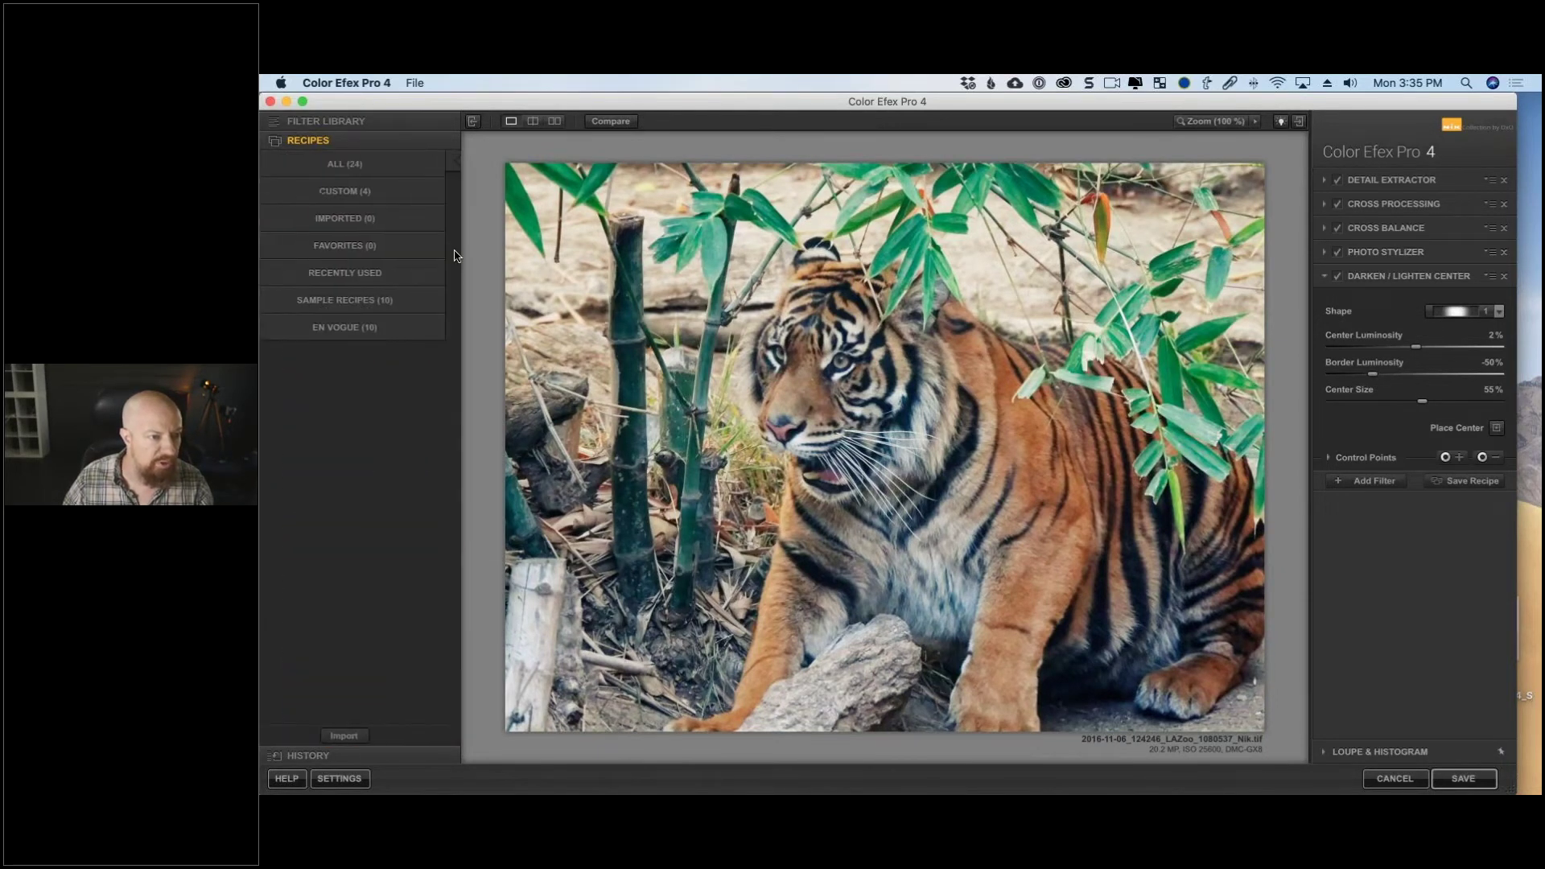
{"action": "scroll", "coordinate": [403, 467], "scroll_direction": "down", "scroll_amount": 15}
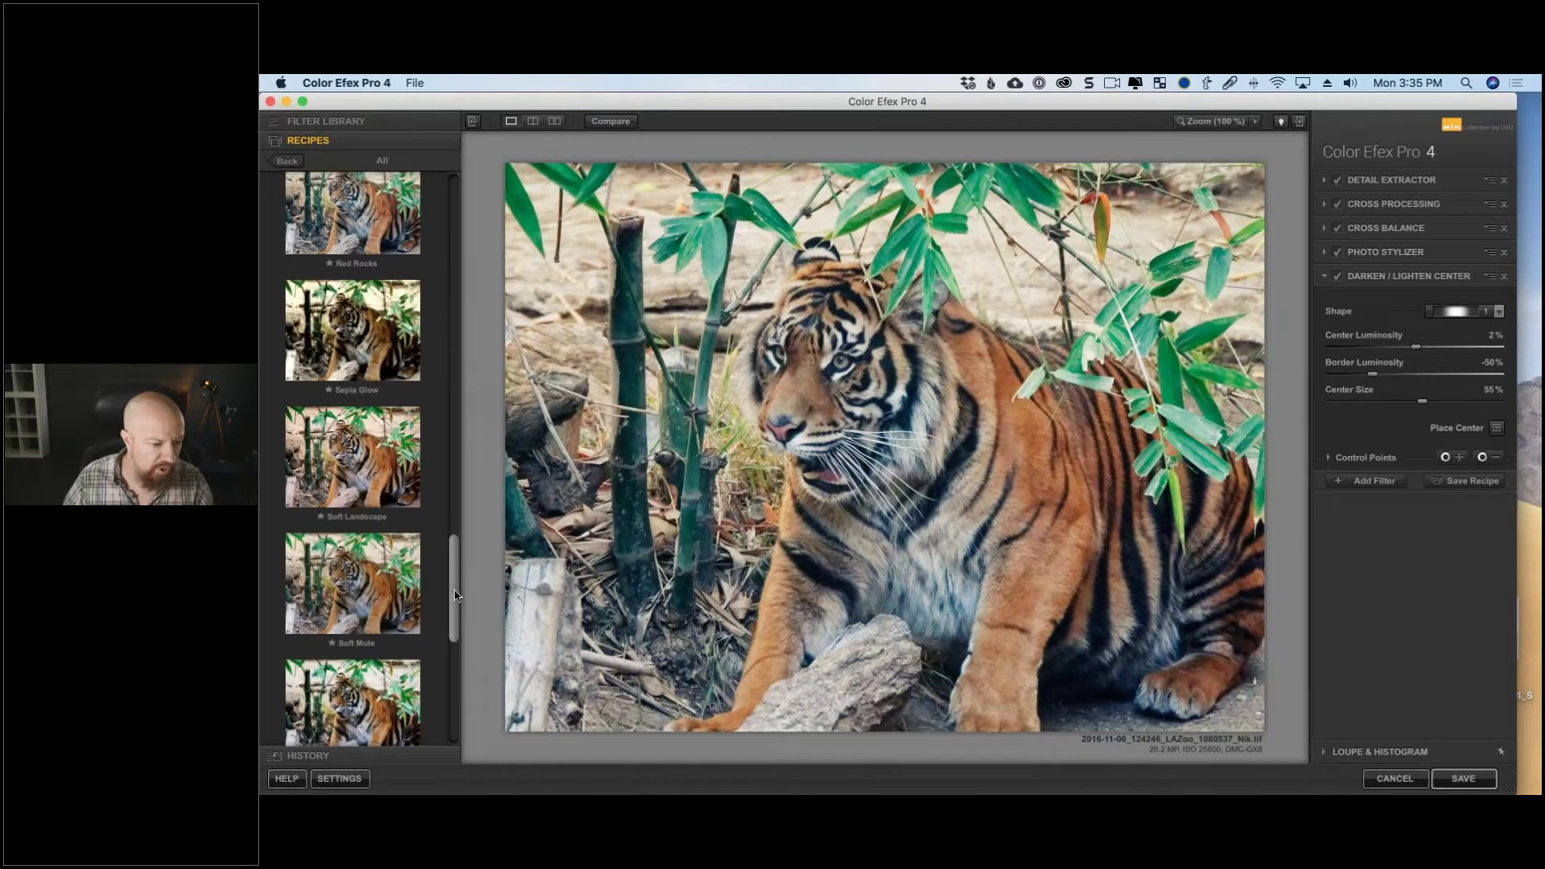
{"action": "left_click_drag", "start_coordinate": [457, 596], "coordinate": [451, 679]}
{"action": "left_click", "coordinate": [367, 561]}
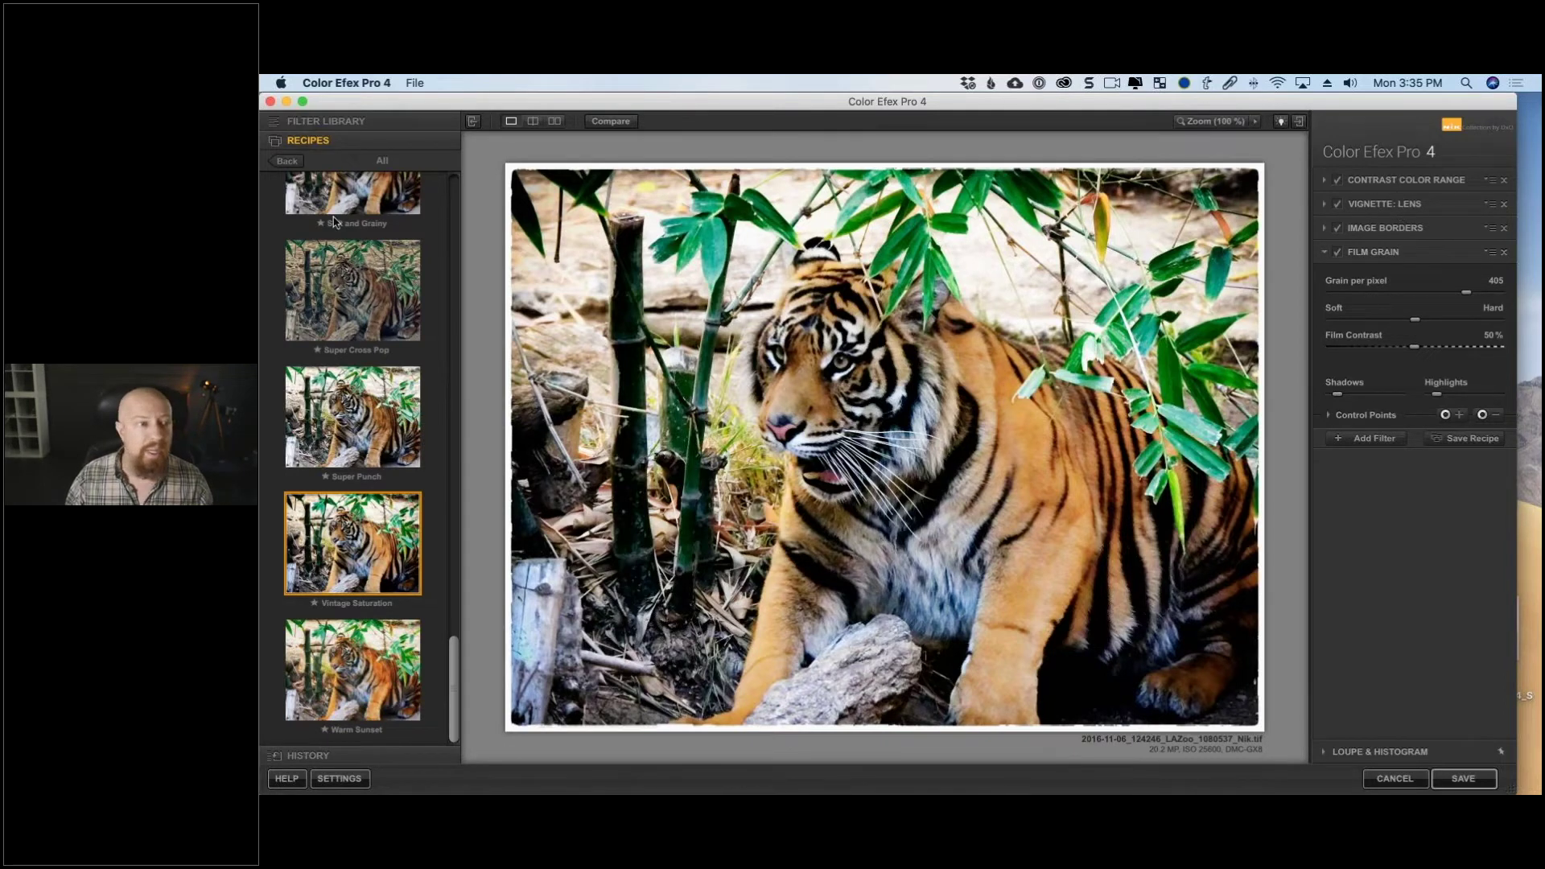
{"action": "left_click", "coordinate": [334, 122]}
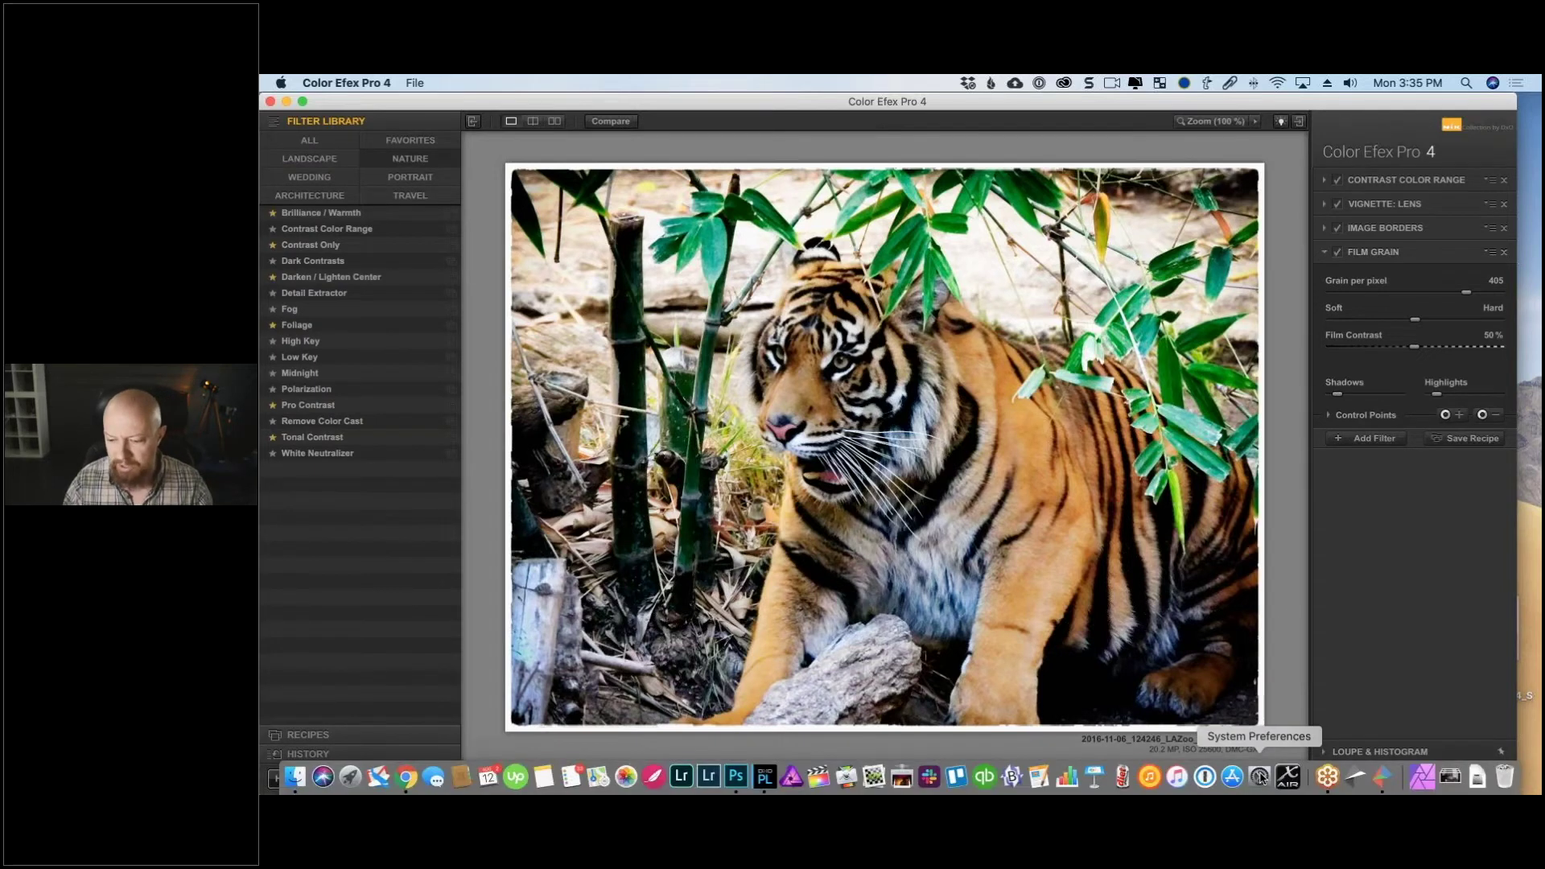
Switch to System Preferences, enlarge the mouse cursor to about mid-range in the Accessibility display settings, and close the window.
{"action": "left_click", "coordinate": [1261, 777]}
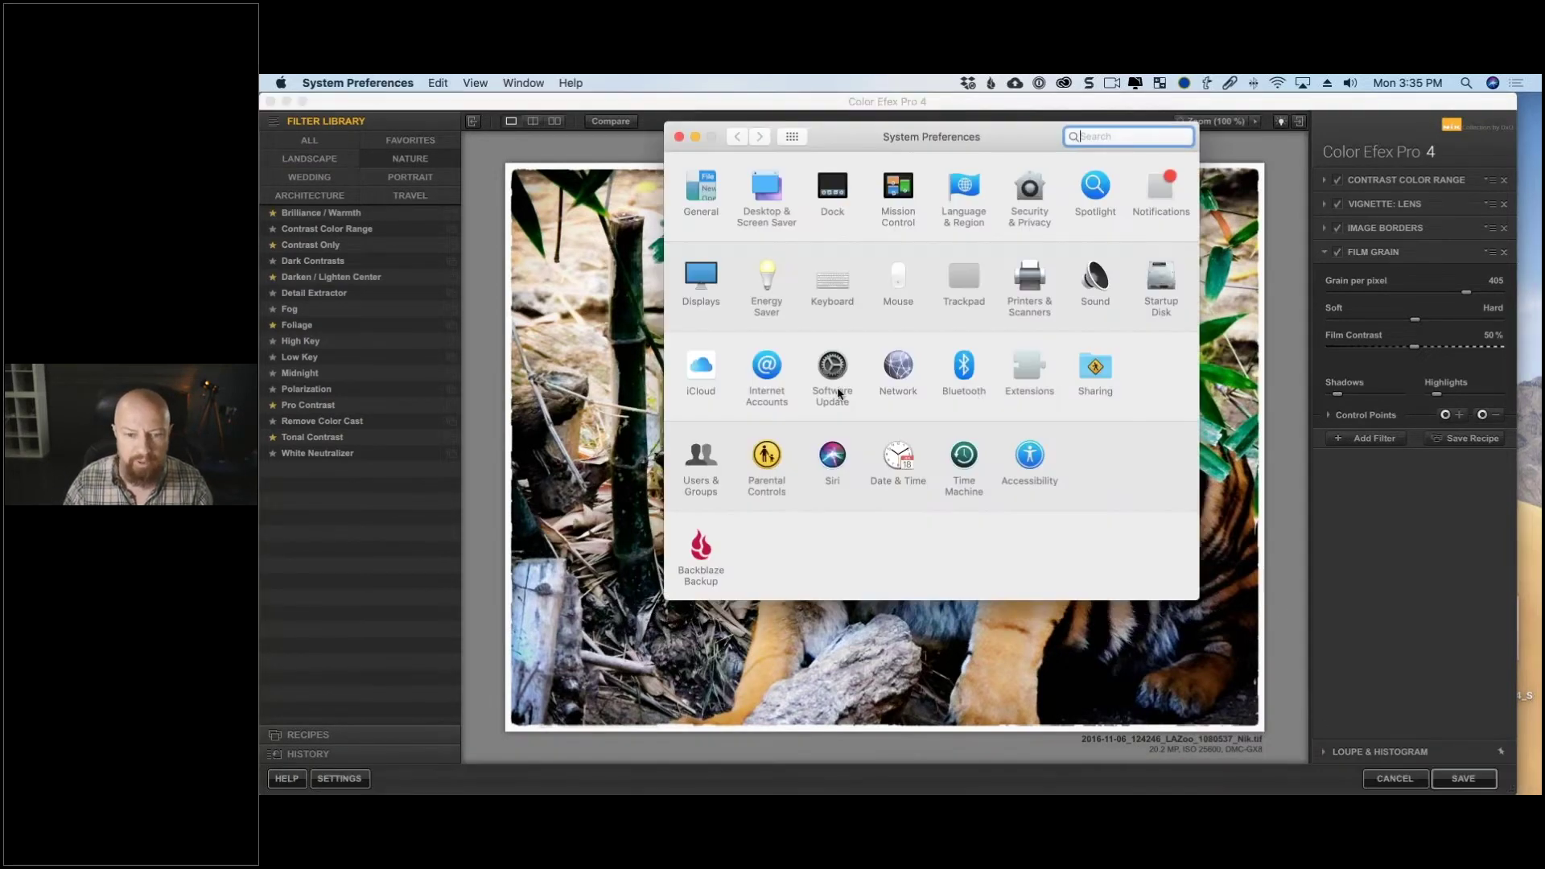
{"action": "left_click", "coordinate": [1030, 455]}
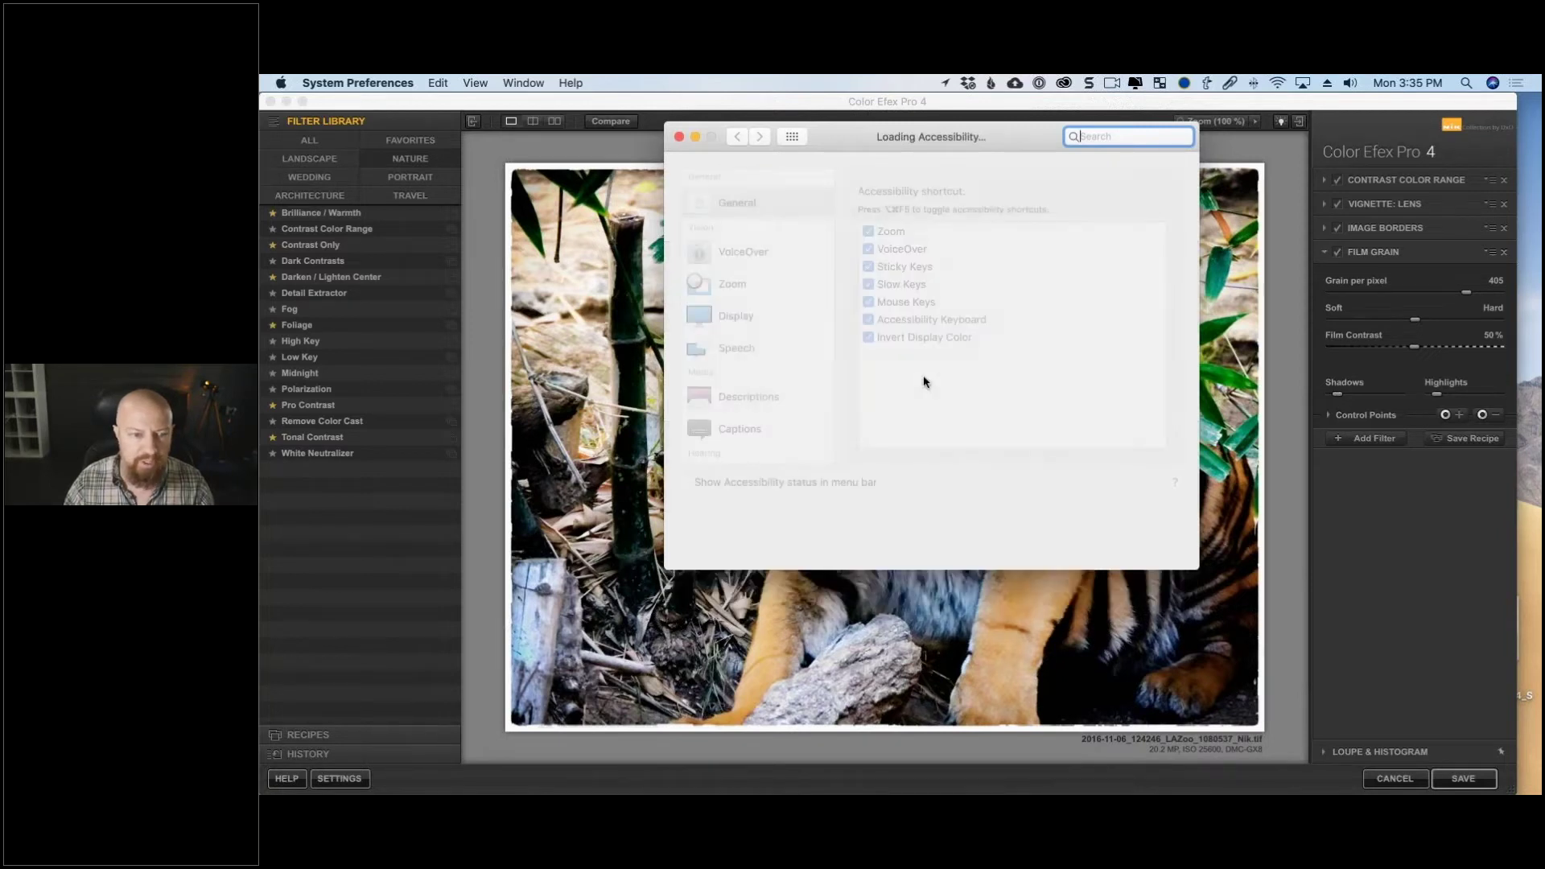
{"action": "left_click", "coordinate": [734, 315]}
{"action": "left_click_drag", "start_coordinate": [979, 294], "coordinate": [1052, 294]}
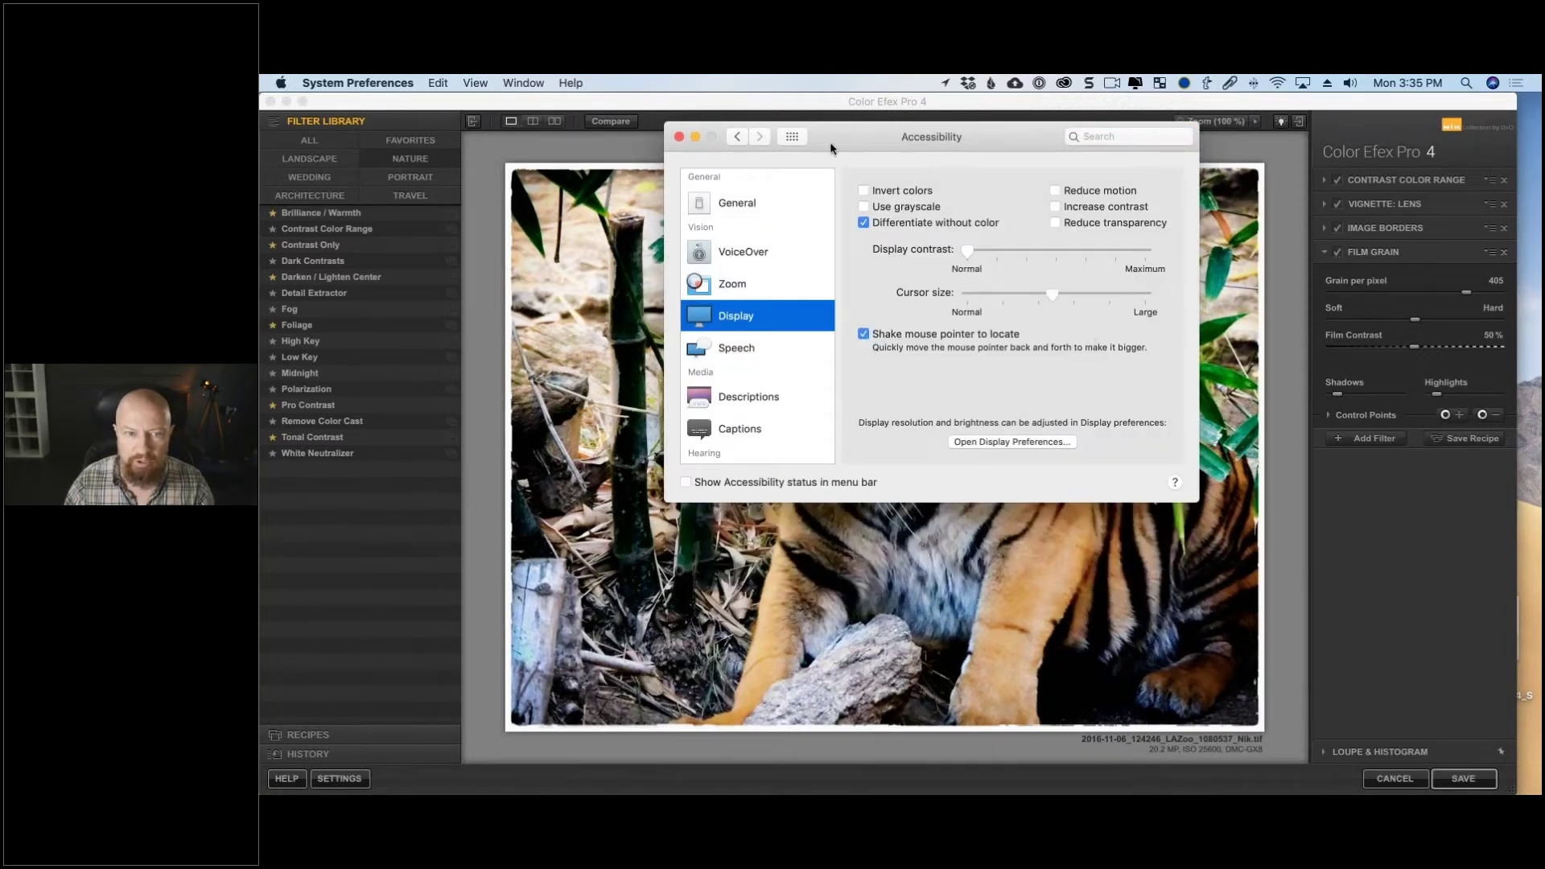
{"action": "left_click_drag", "start_coordinate": [678, 142], "coordinate": [678, 171]}
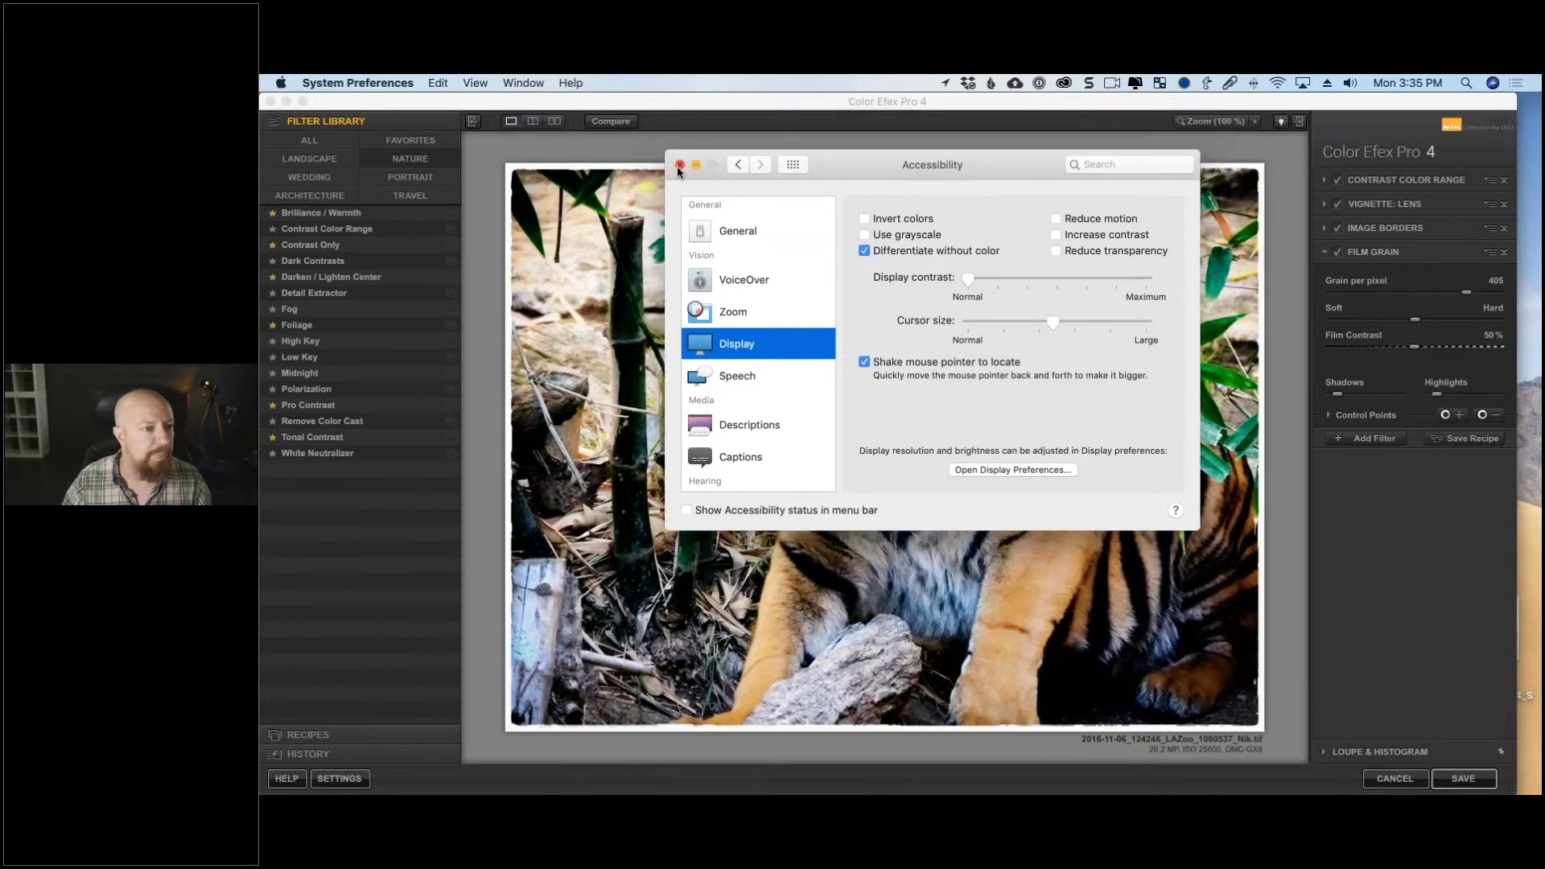
{"action": "left_click", "coordinate": [680, 165]}
Try a Pastel filter from the full filter list on top of the recipe's filters, and remove it.
{"action": "left_click", "coordinate": [335, 144]}
{"action": "scroll", "coordinate": [456, 512], "scroll_direction": "down", "scroll_amount": 5}
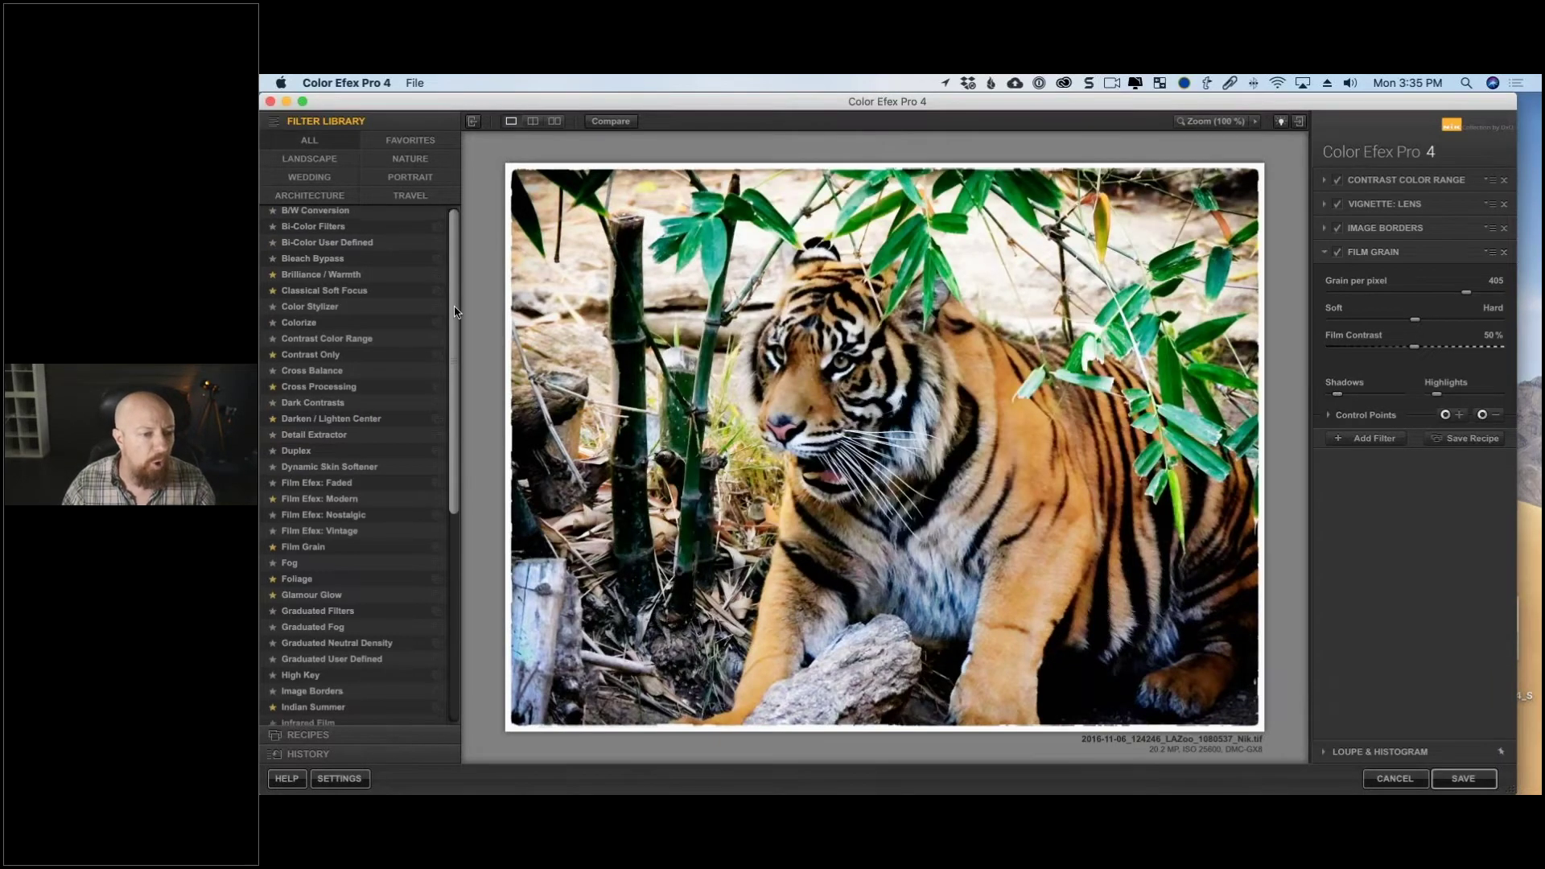
{"action": "scroll", "coordinate": [456, 511], "scroll_direction": "down", "scroll_amount": 3}
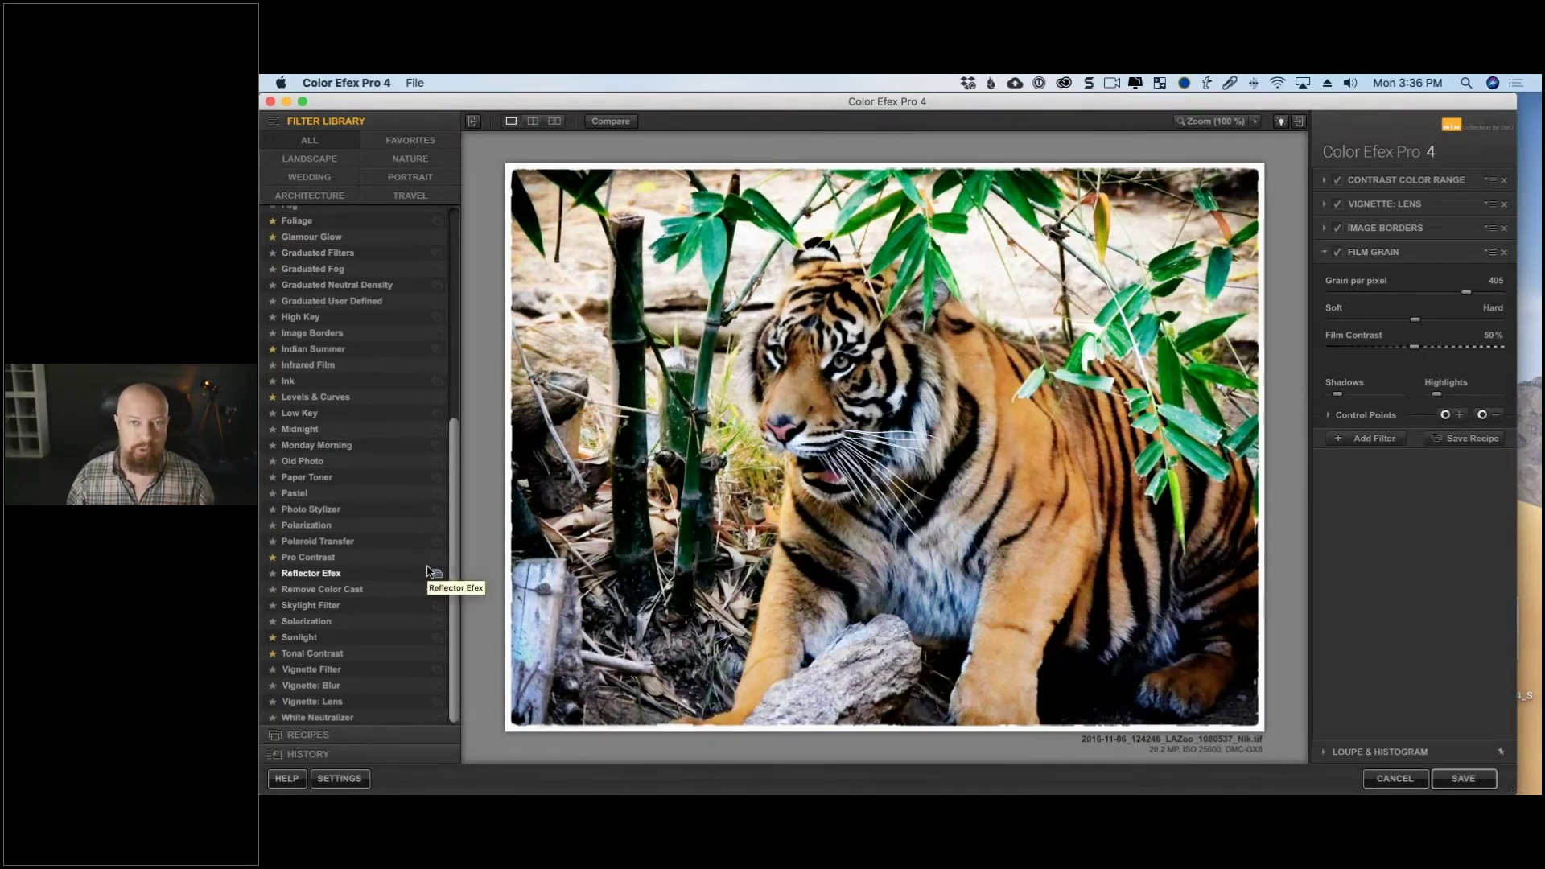
{"action": "left_click", "coordinate": [1373, 445]}
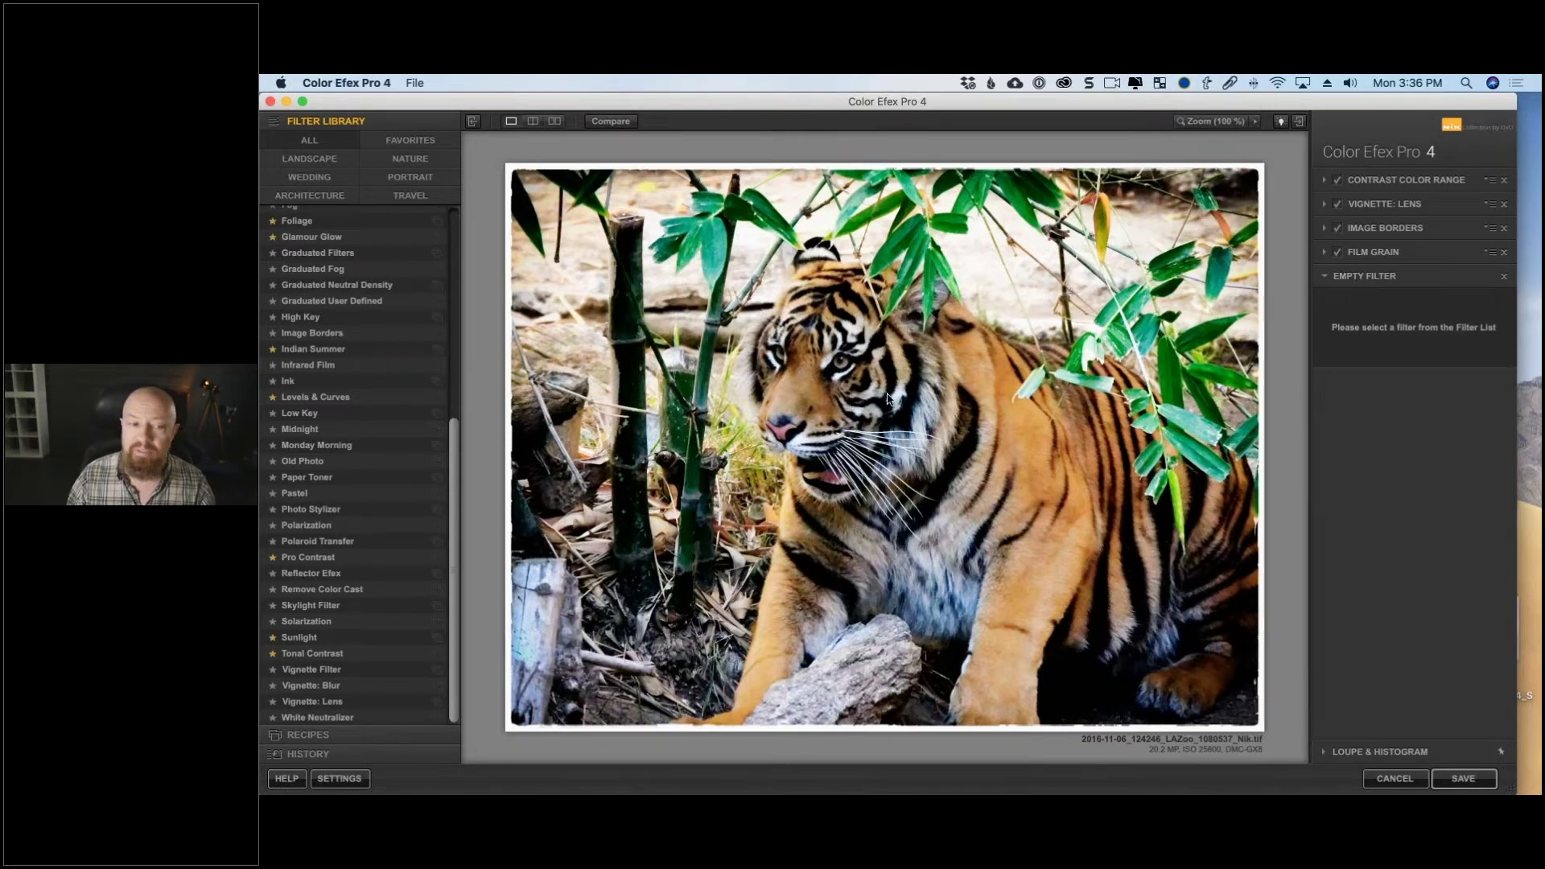
{"action": "left_click", "coordinate": [294, 492]}
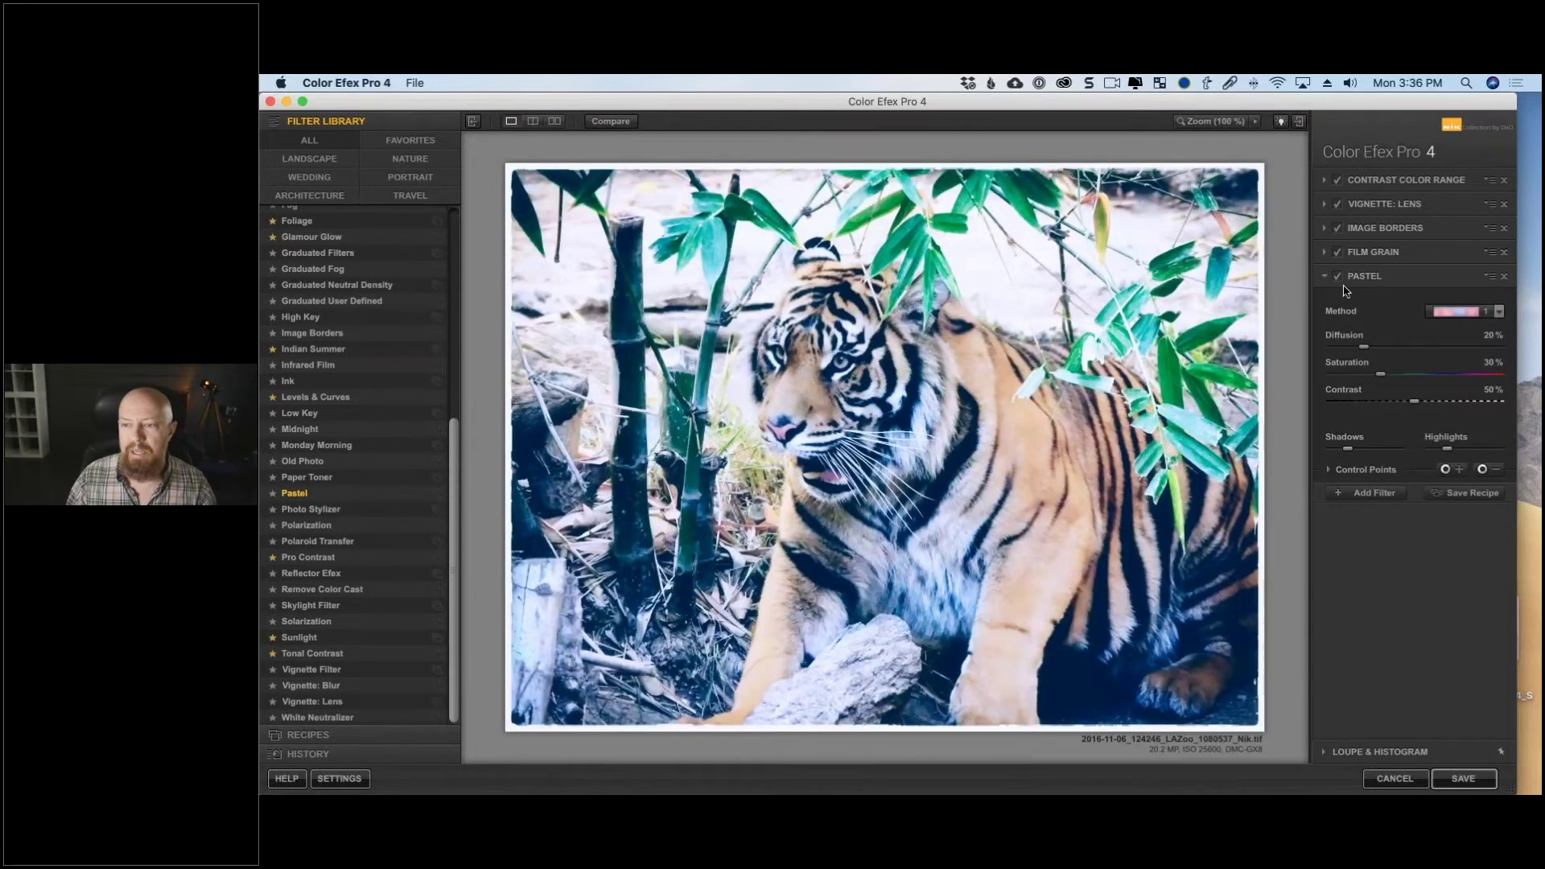
{"action": "left_click", "coordinate": [1503, 277]}
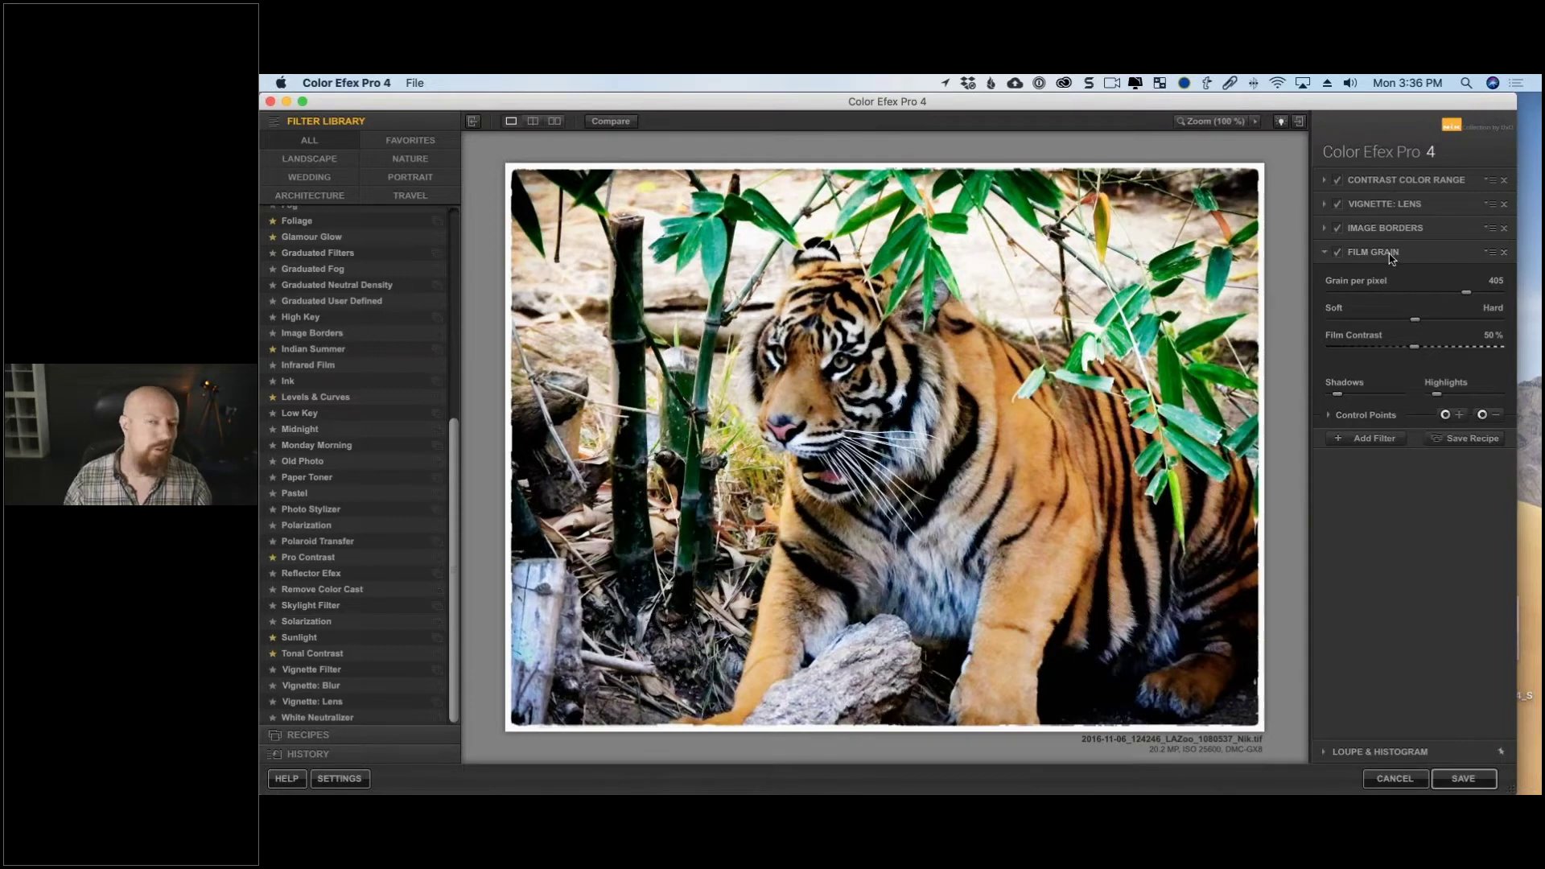
Turn off the Image Borders filter and set the Vignette: Lens amount to -24%.
{"action": "left_click", "coordinate": [1338, 228]}
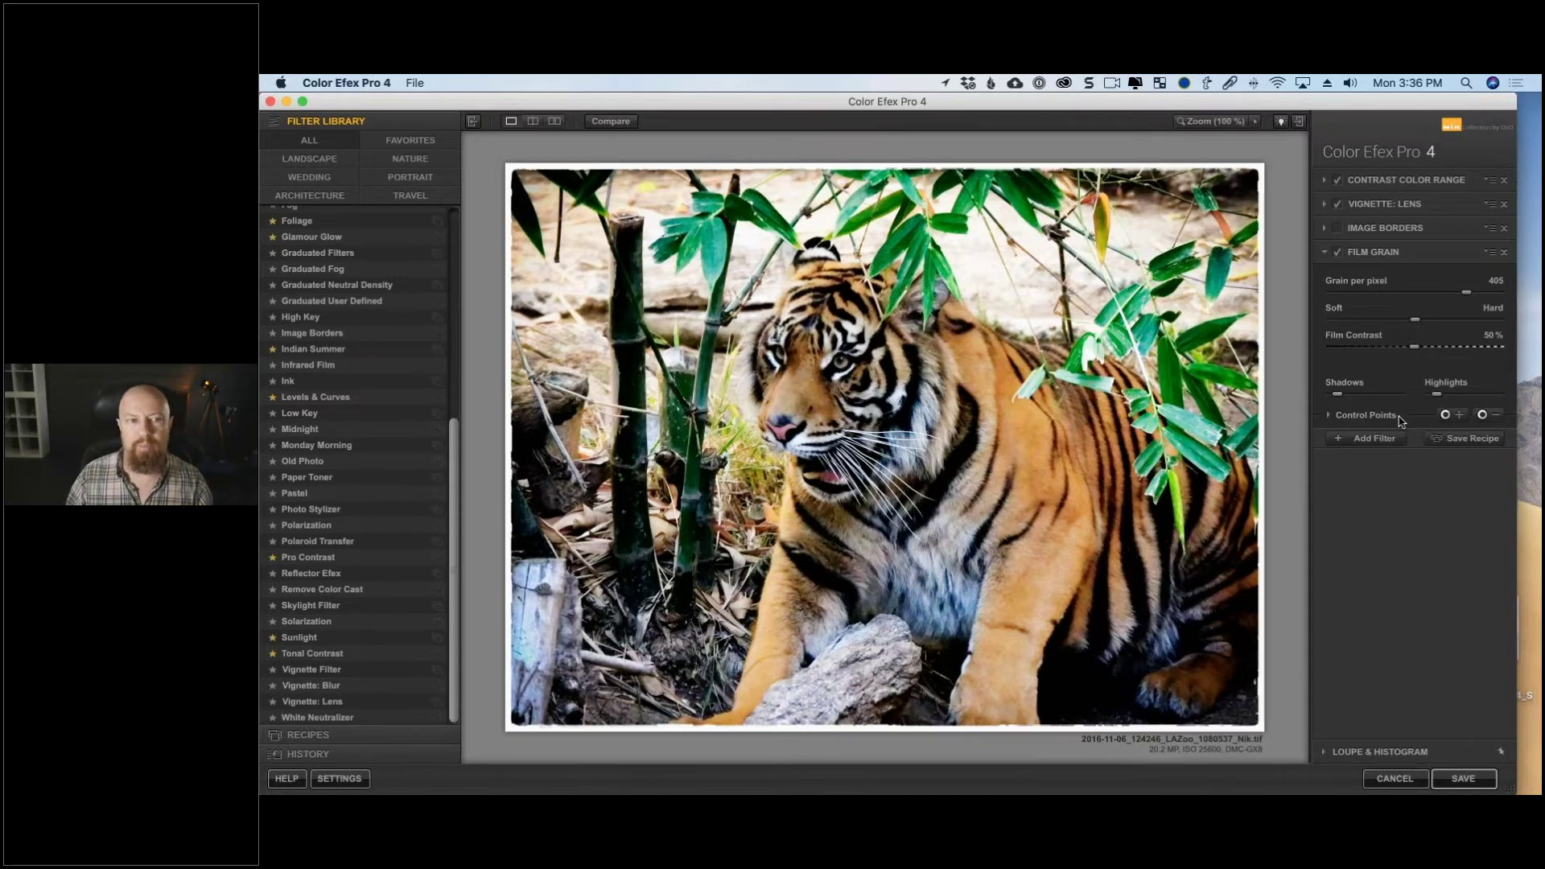
{"action": "left_click", "coordinate": [1325, 205]}
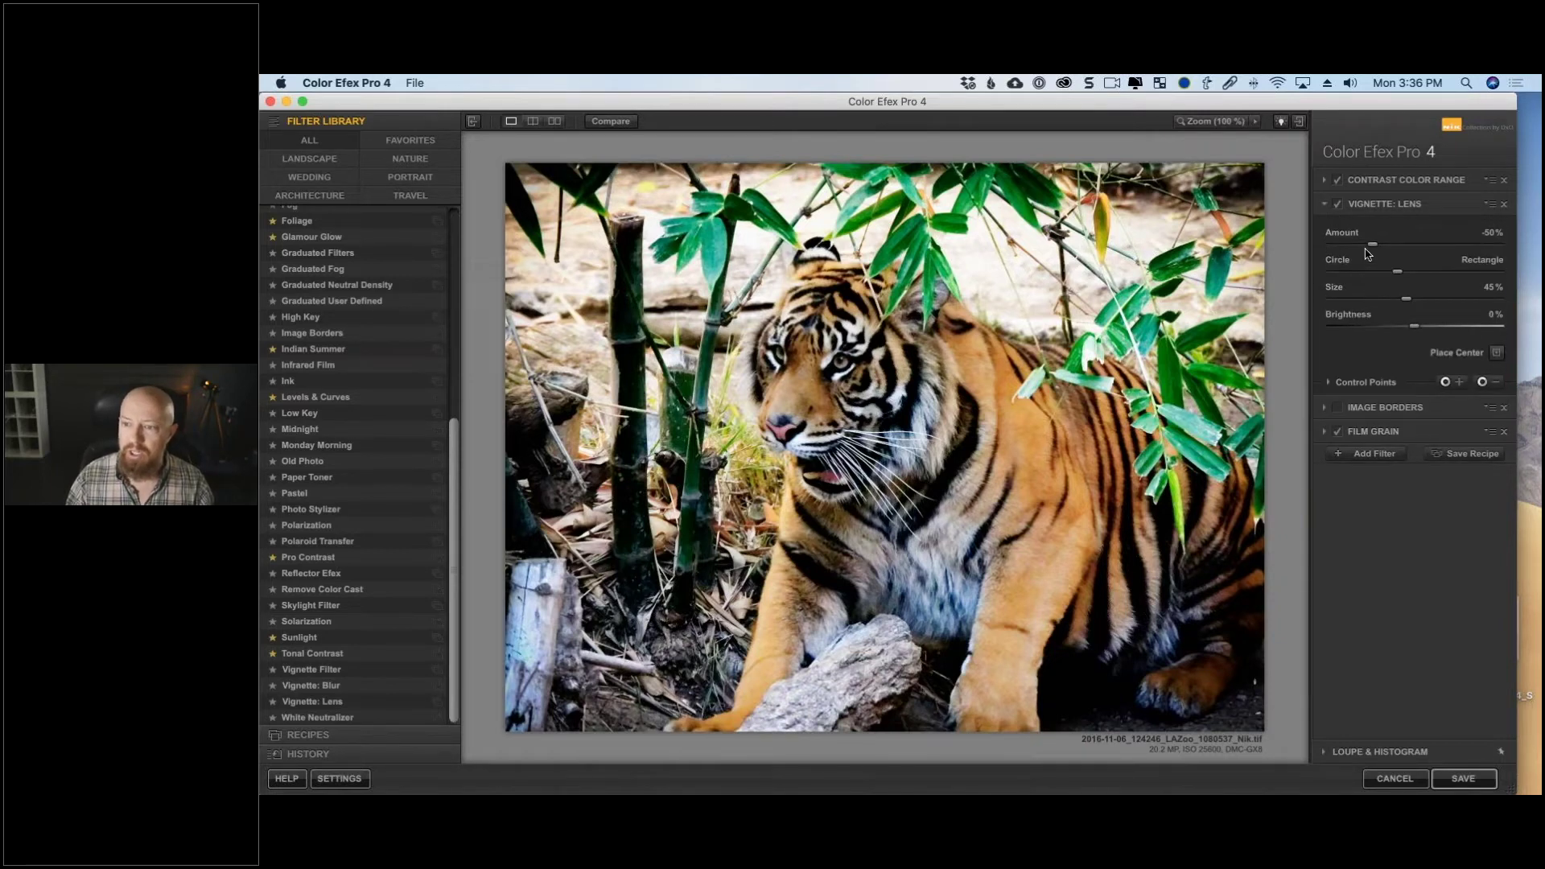
{"action": "mouse_move", "coordinate": [1375, 250]}
{"action": "left_mouse_down"}
{"action": "mouse_move", "coordinate": [1418, 251]}
{"action": "mouse_move", "coordinate": [1398, 256]}
{"action": "left_mouse_up"}
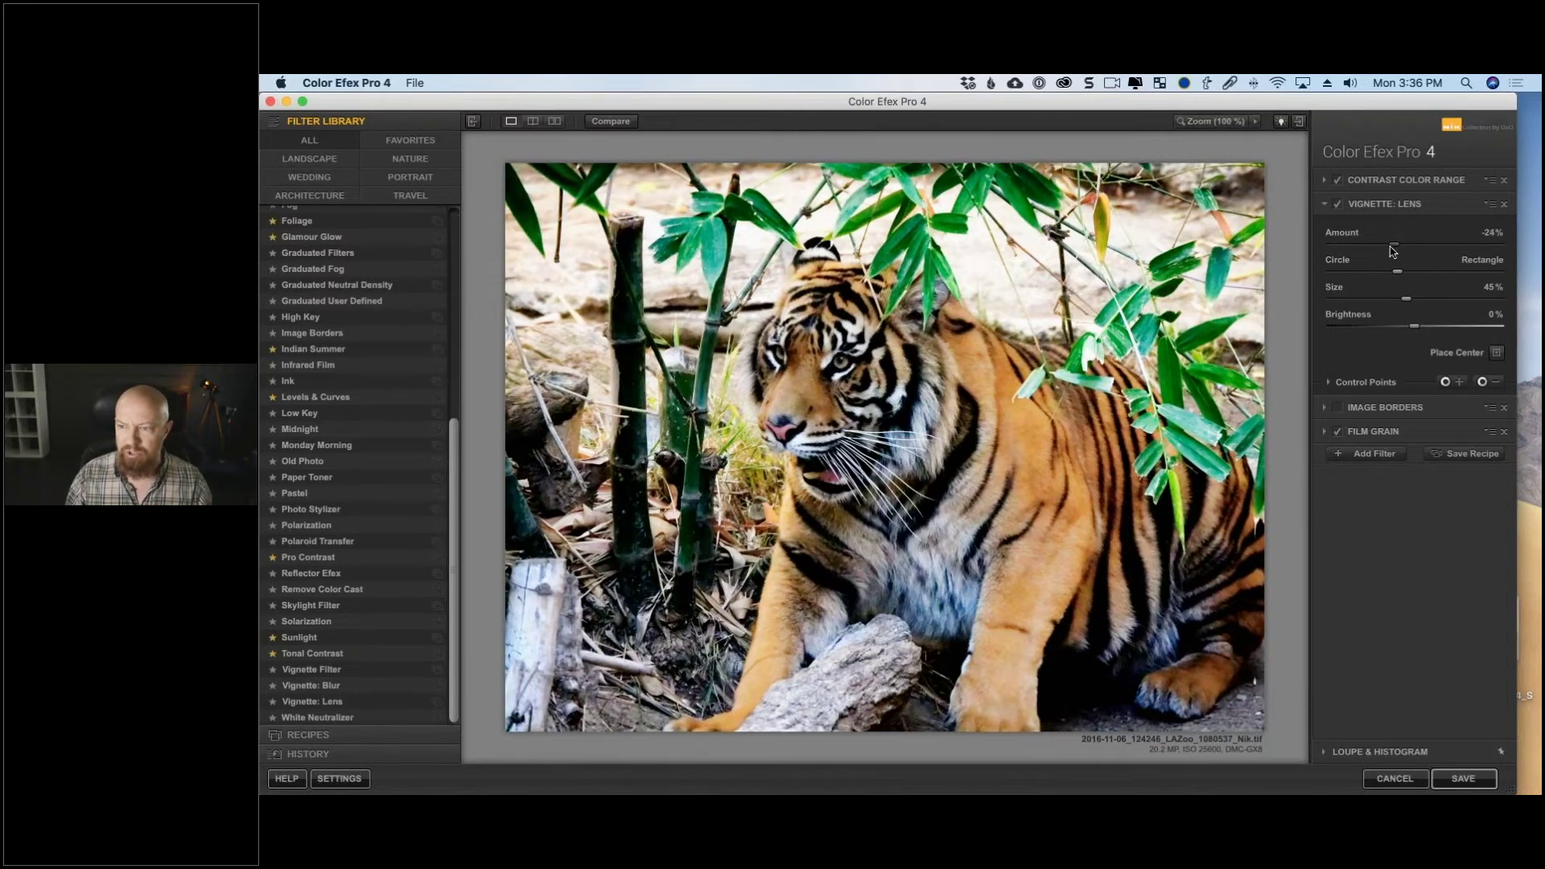
Set the Film Grain filter's Grain per pixel to 351 while checking the tiger's face at full zoom.
{"action": "left_click", "coordinate": [1364, 435]}
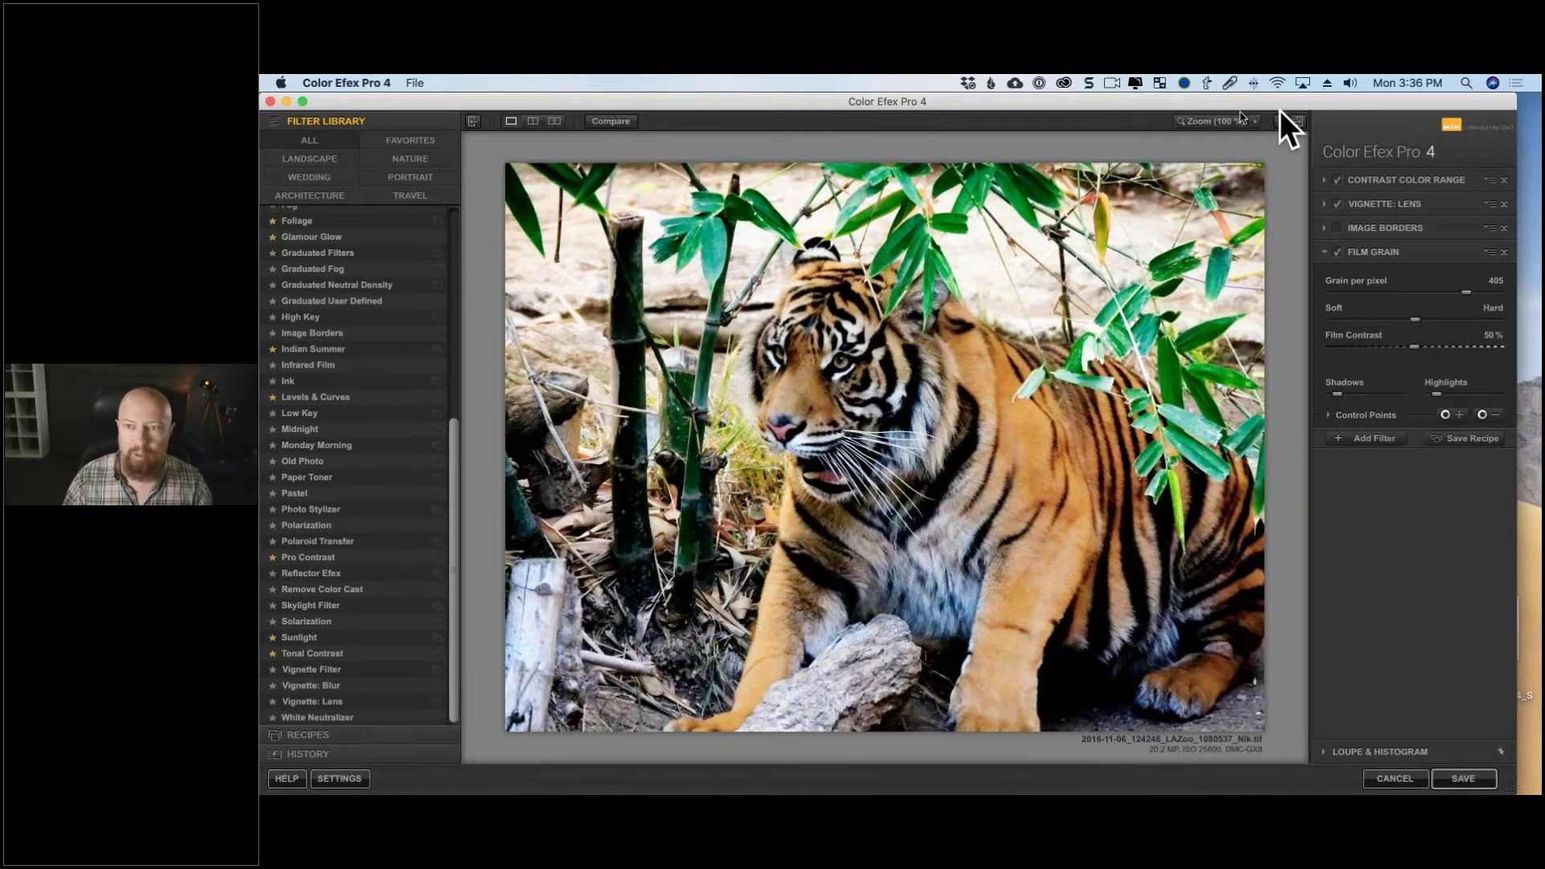
{"action": "left_click", "coordinate": [1199, 228]}
{"action": "left_click", "coordinate": [863, 224]}
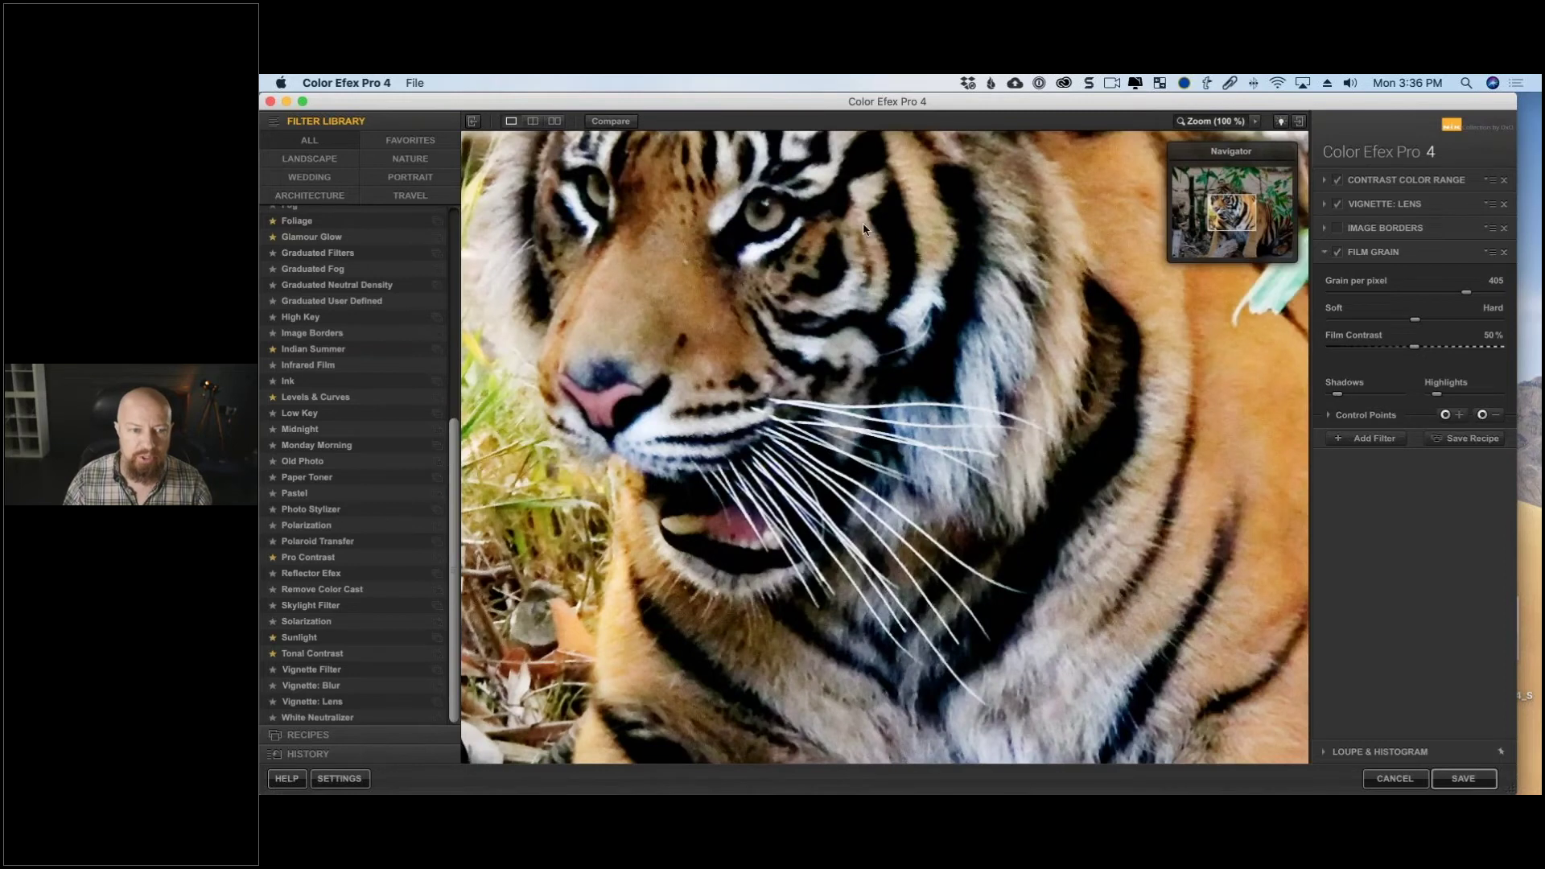
{"action": "left_click_drag", "start_coordinate": [863, 224], "coordinate": [1127, 286]}
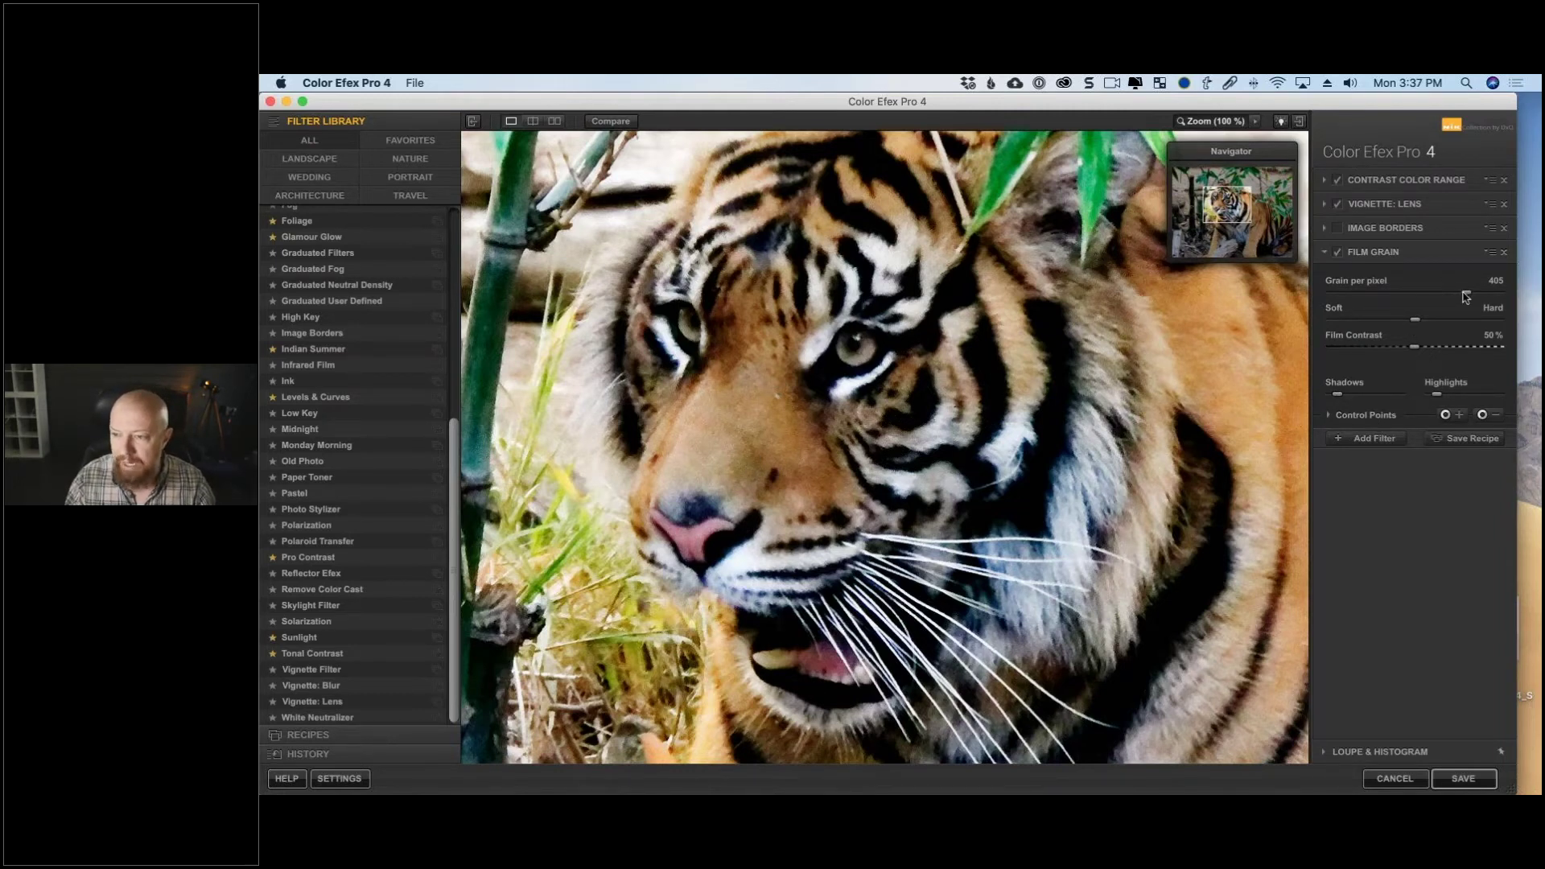
{"action": "left_click_drag", "start_coordinate": [1467, 298], "coordinate": [1461, 300]}
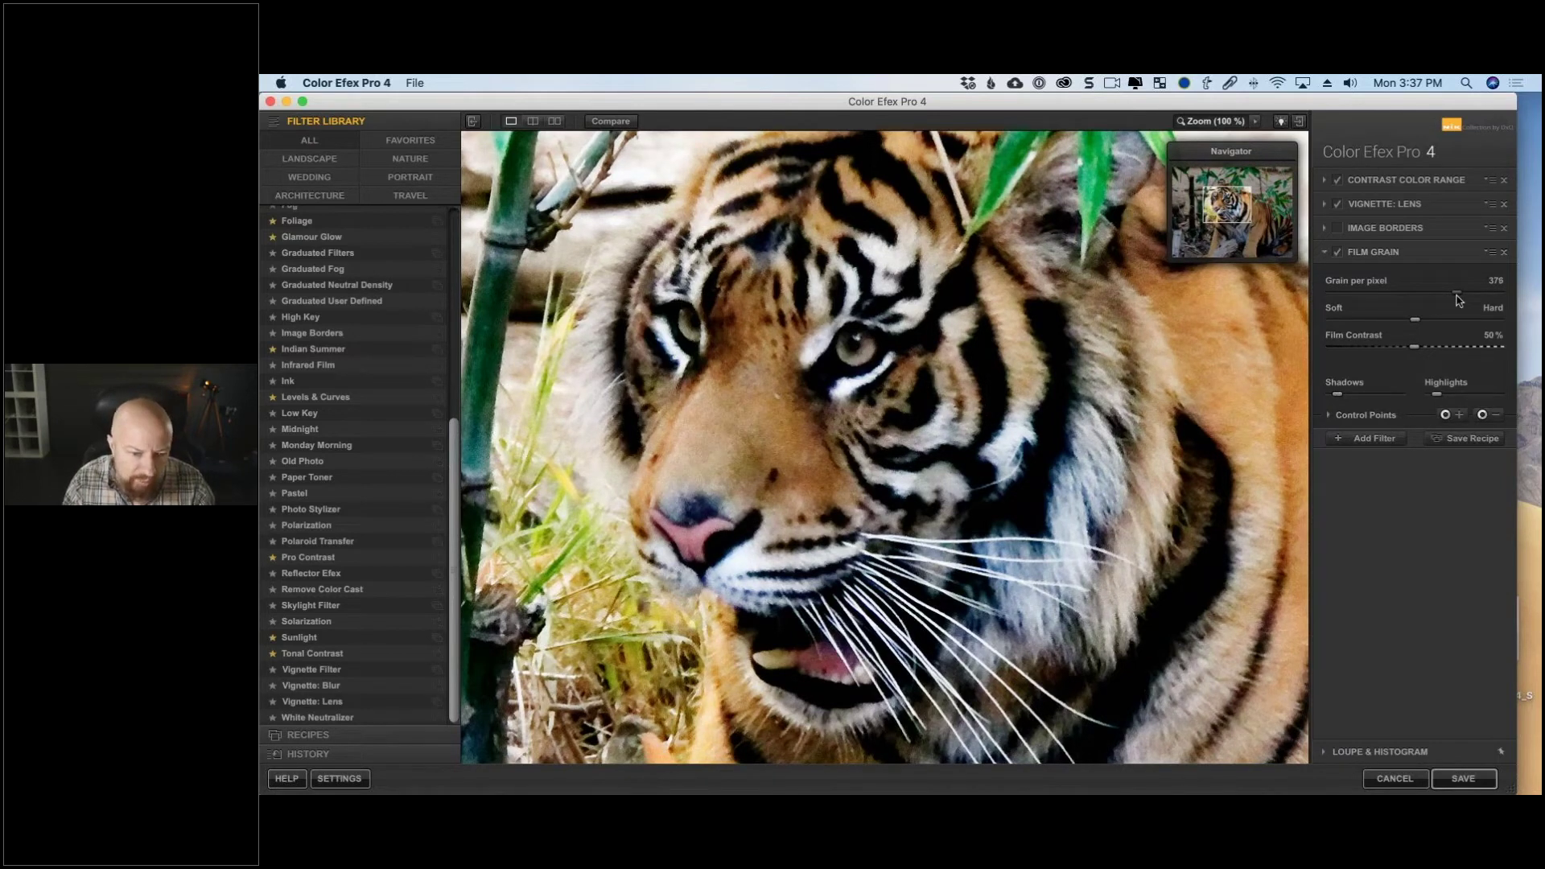
{"action": "left_click_drag", "start_coordinate": [1459, 300], "coordinate": [1454, 299]}
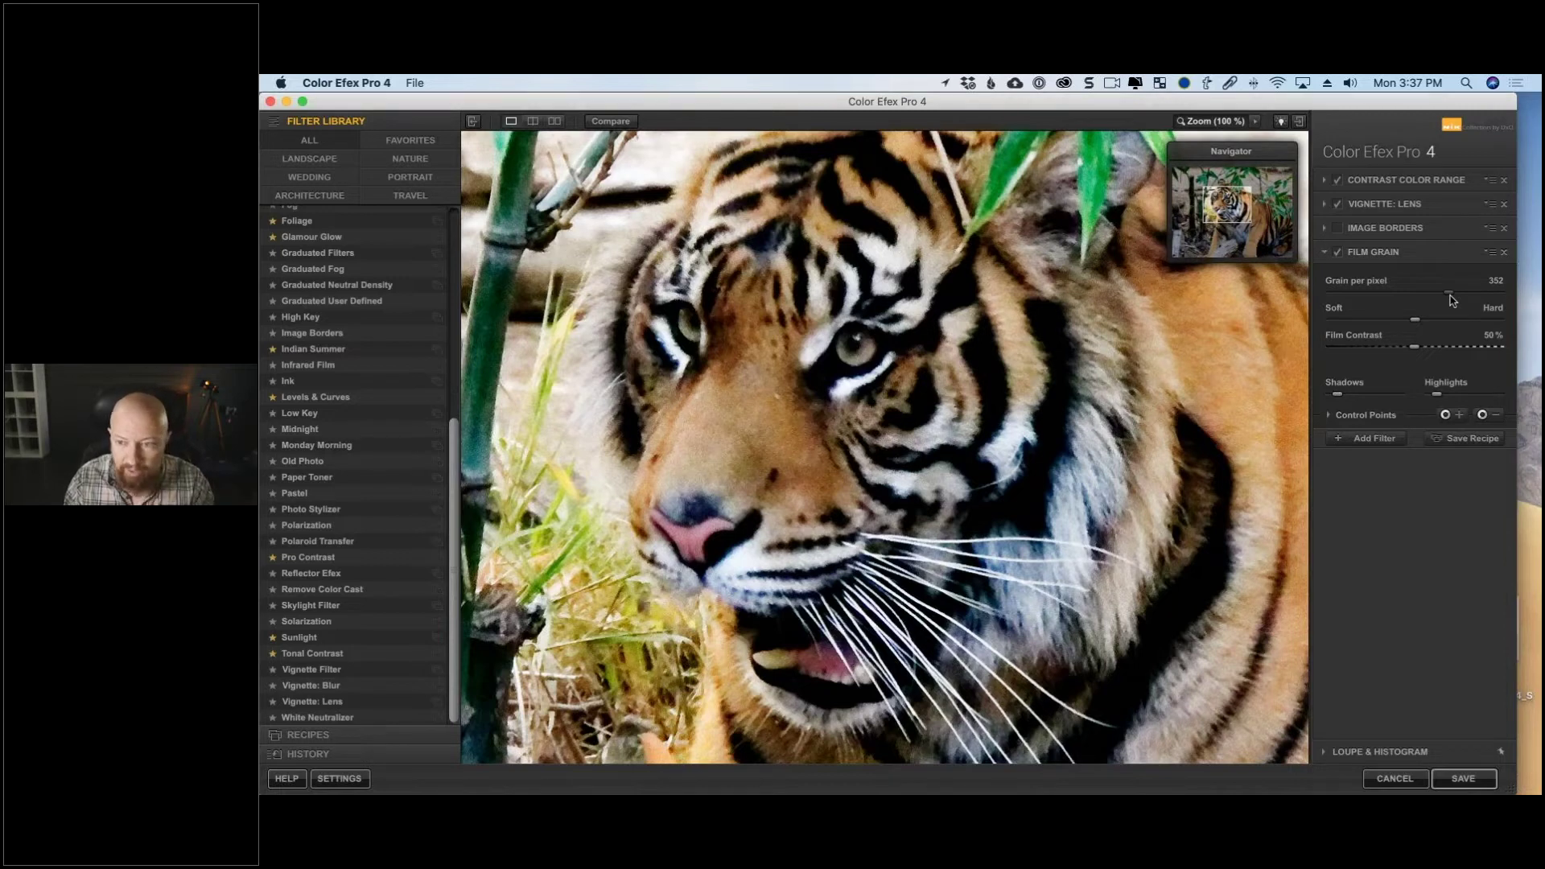
{"action": "left_click_drag", "start_coordinate": [1450, 297], "coordinate": [1446, 302]}
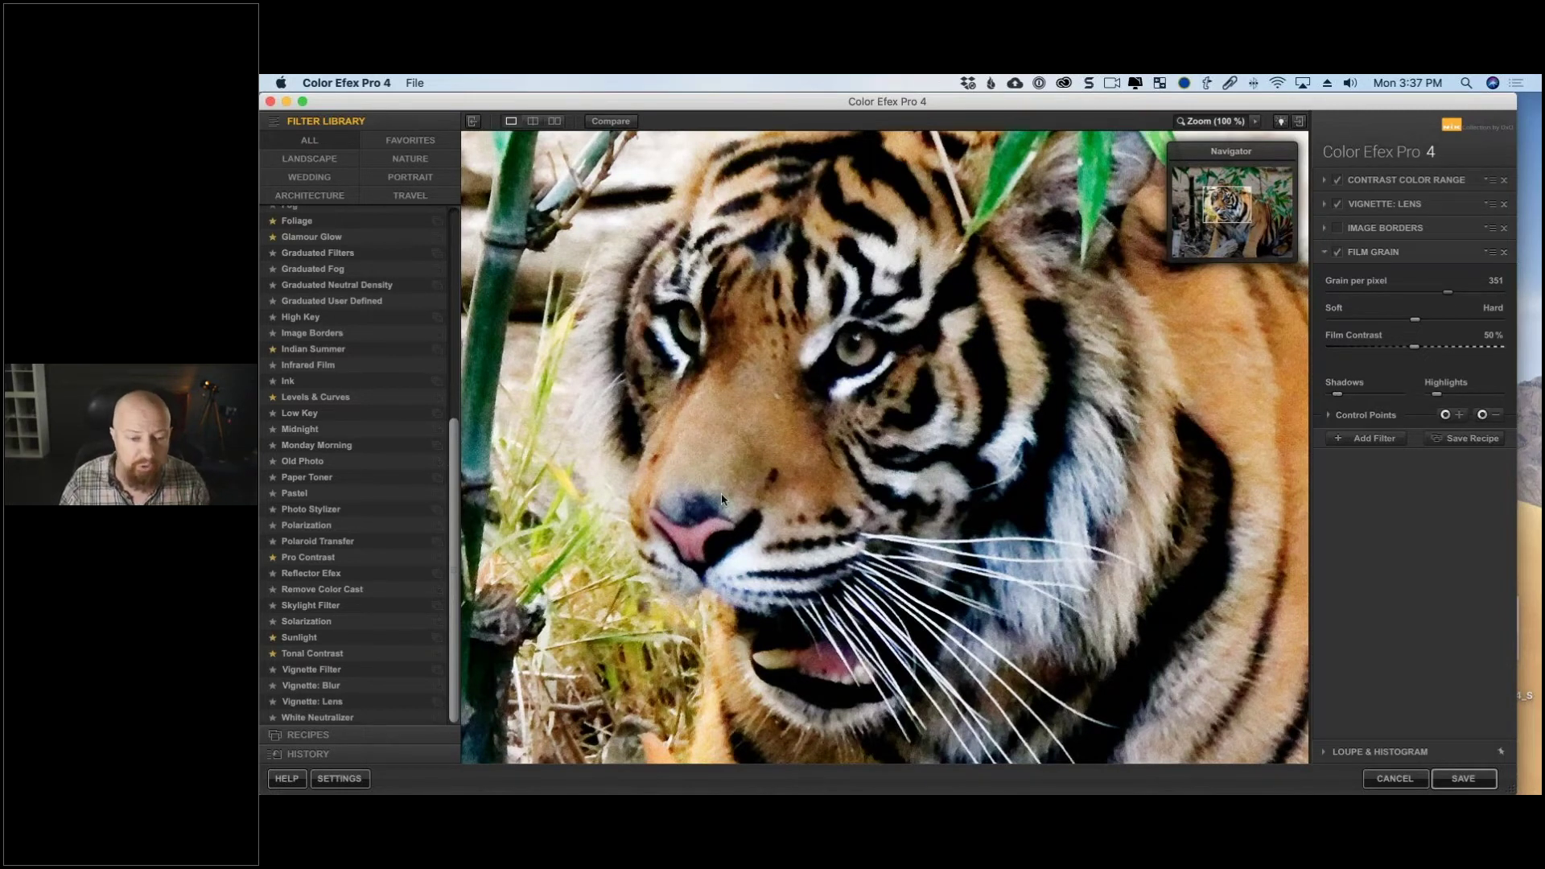
Compare the edit with the original in split view across the tiger's face, and save the result back to PhotoLab.
{"action": "left_click", "coordinate": [532, 121]}
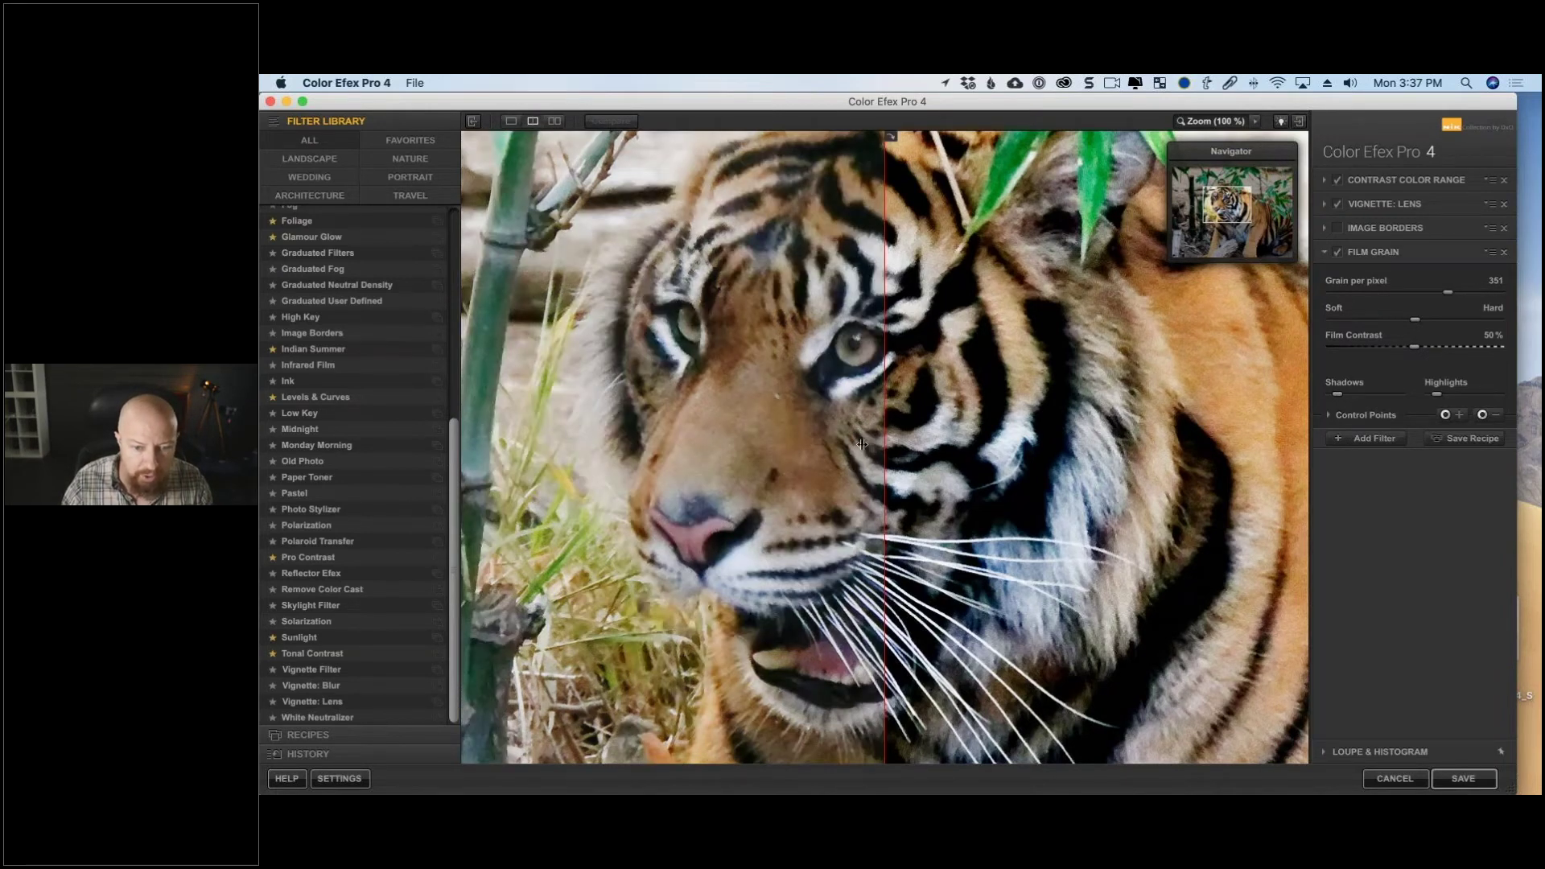
{"action": "left_click_drag", "start_coordinate": [862, 445], "coordinate": [756, 561]}
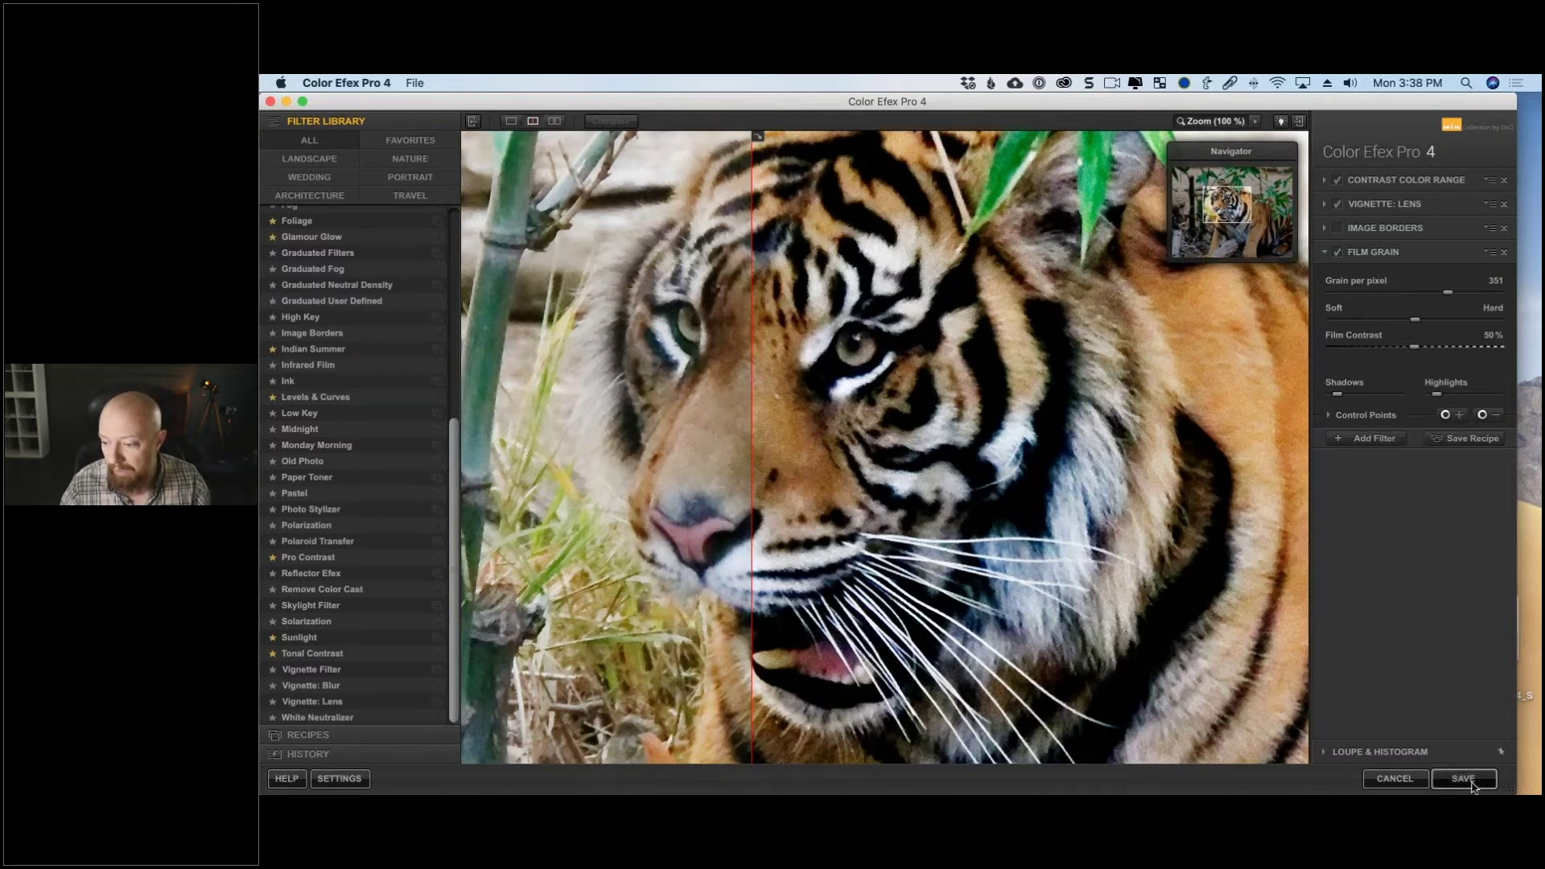
{"action": "key", "text": "Return"}
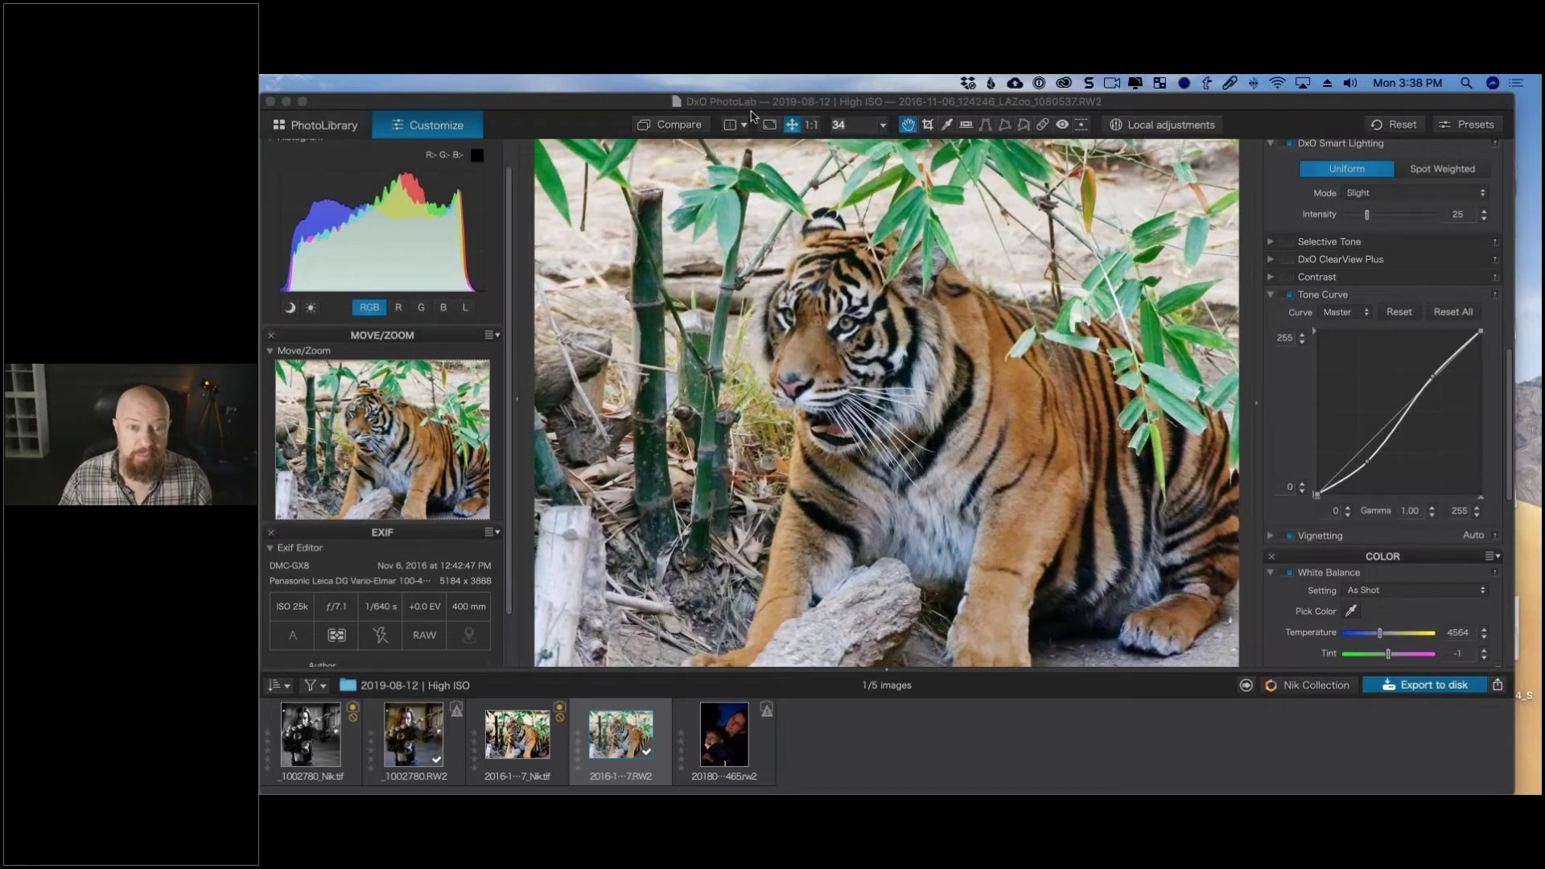
Compare the raw tiger photo with its edited TIFF at 100% zoom.
{"action": "left_click", "coordinate": [811, 125]}
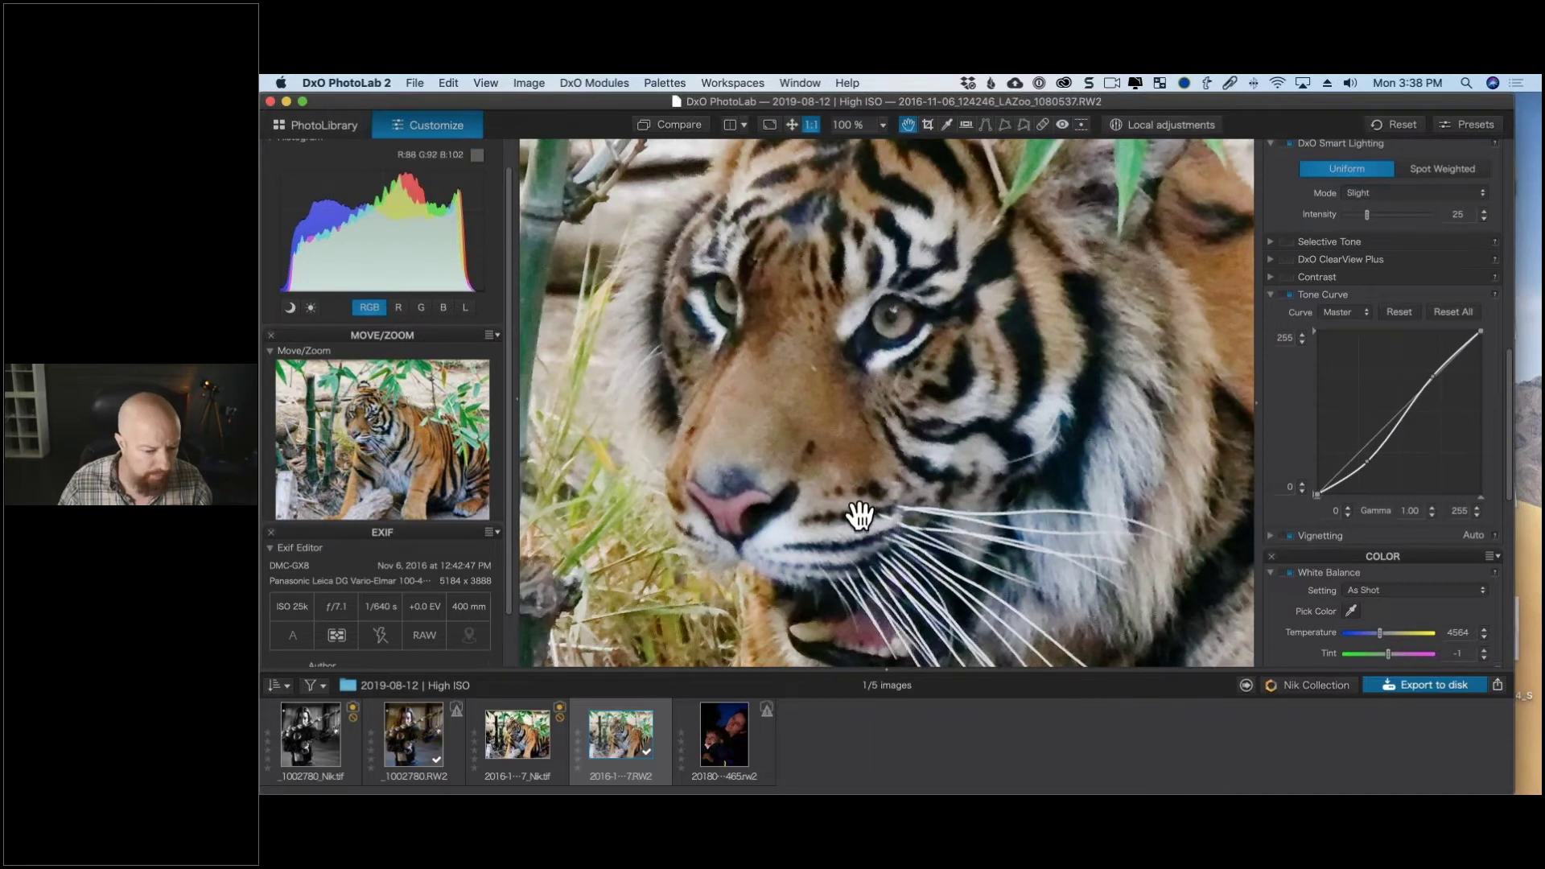
{"action": "key", "text": "Left"}
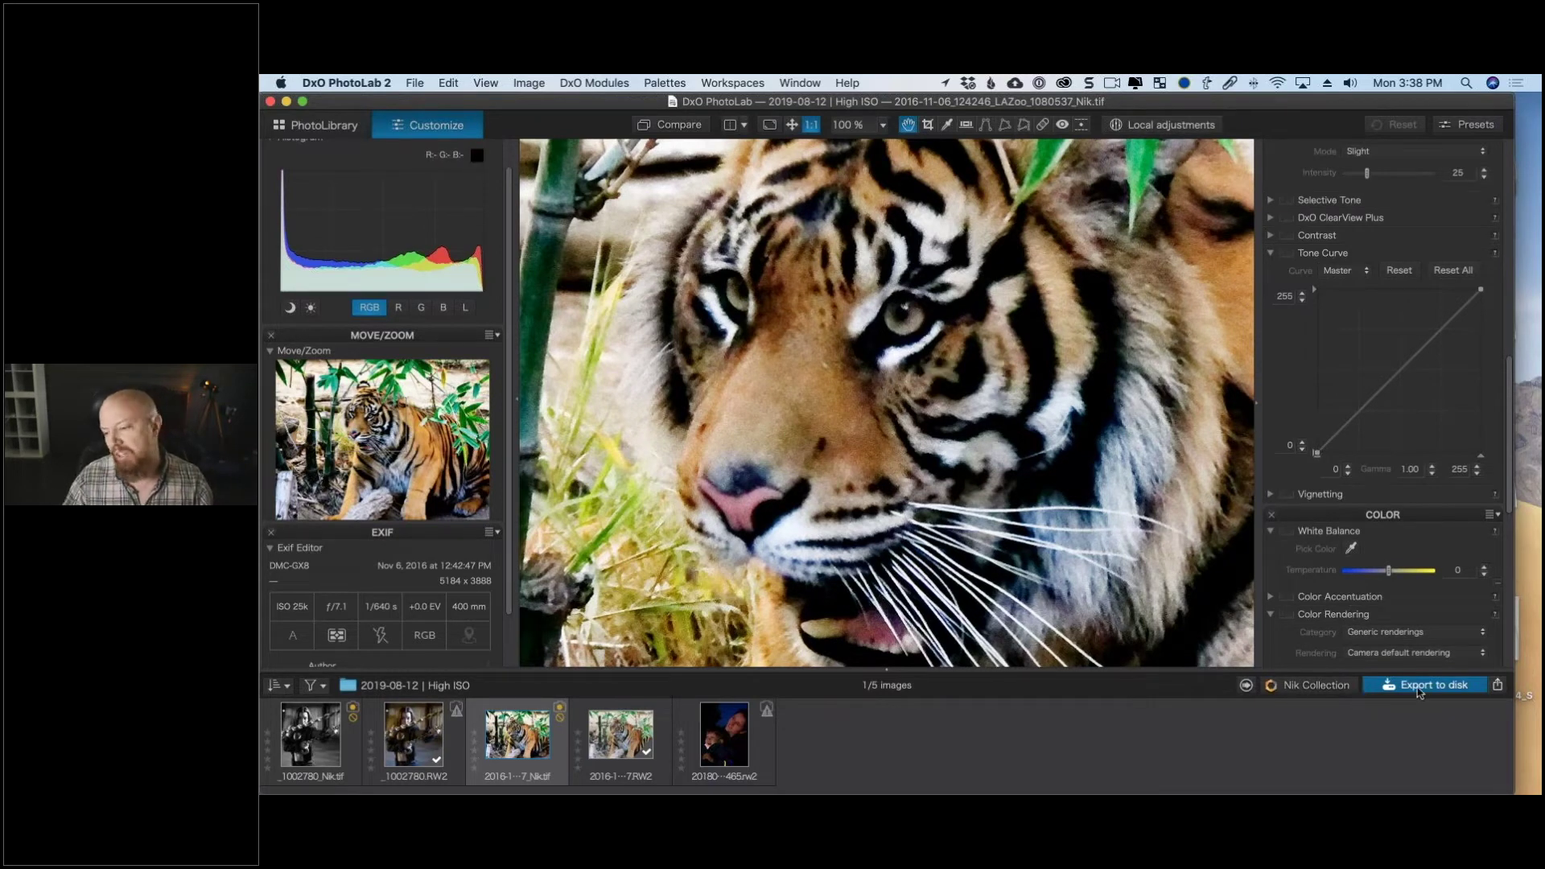
Look through all the available export destinations for the edited TIFF without choosing one.
{"action": "left_click", "coordinate": [1498, 687]}
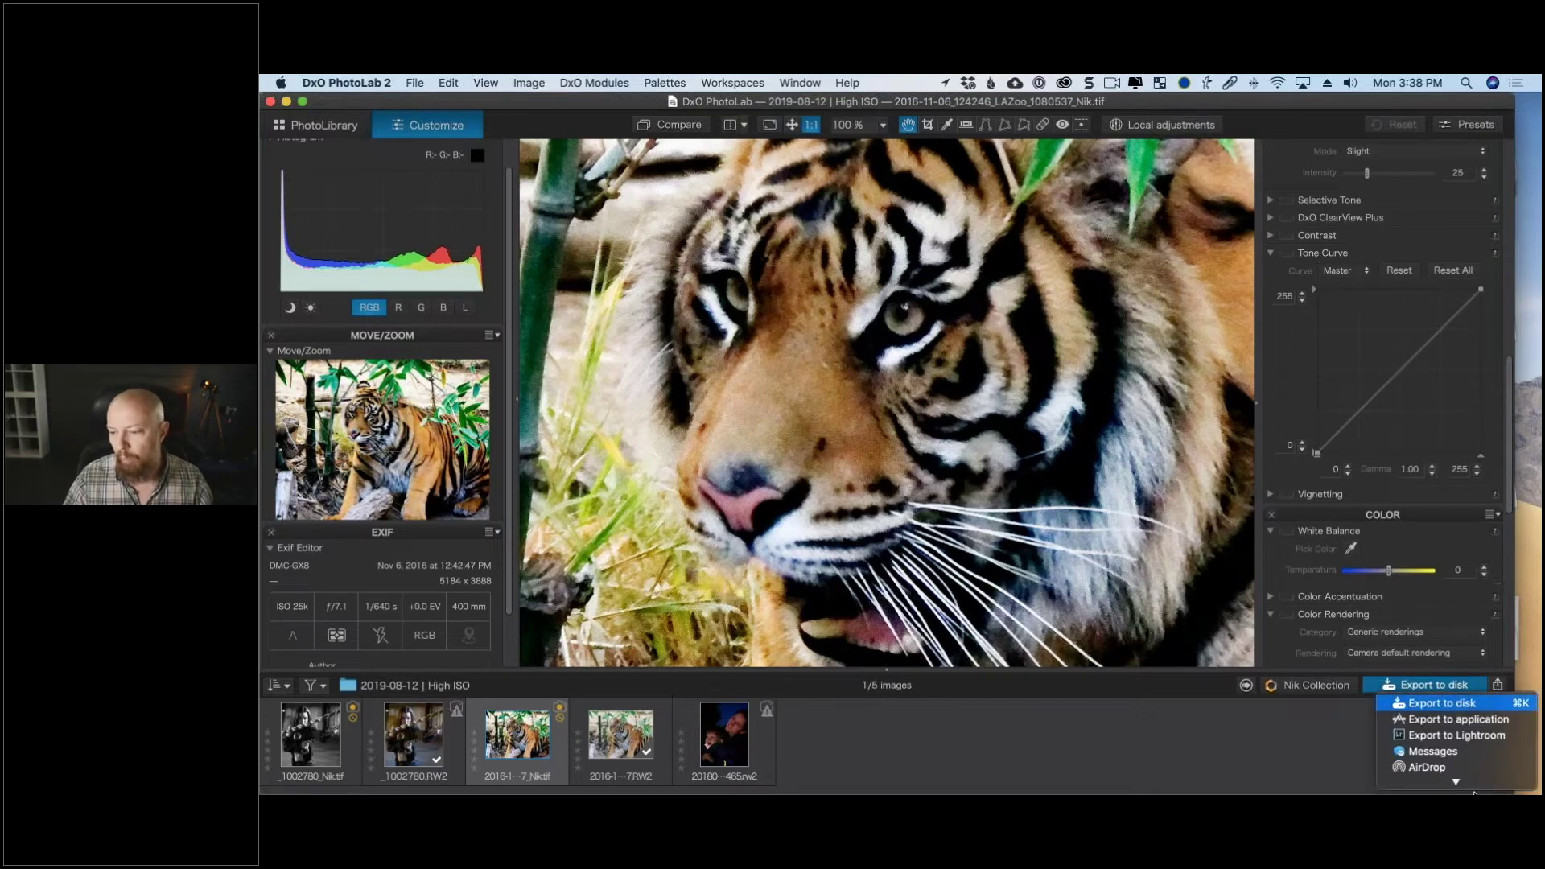
{"action": "mouse_move", "coordinate": [1458, 783]}
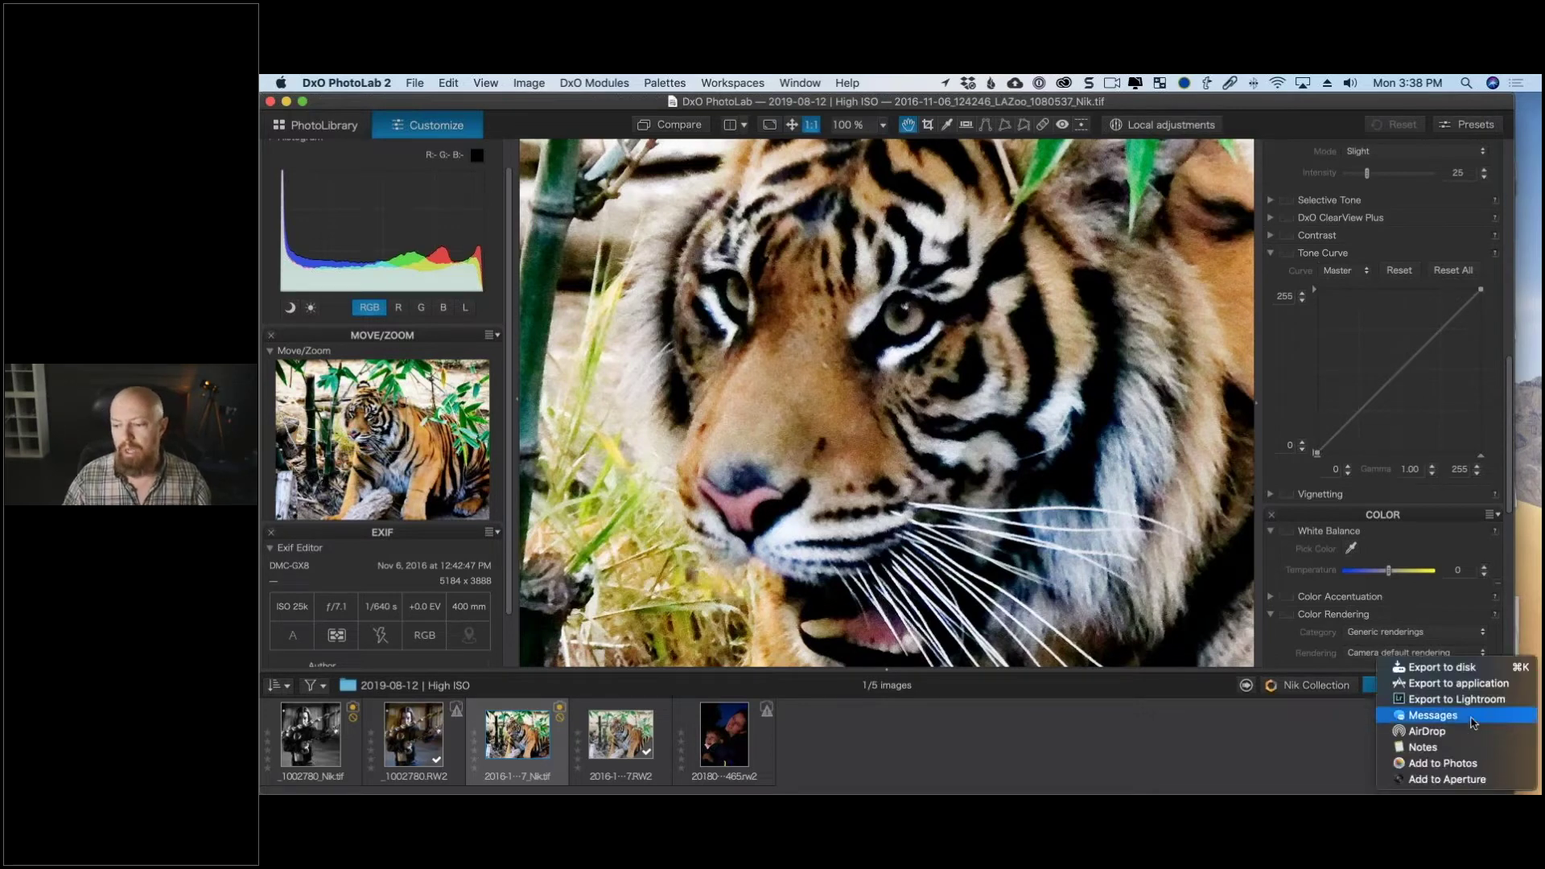
{"action": "key", "text": "Escape"}
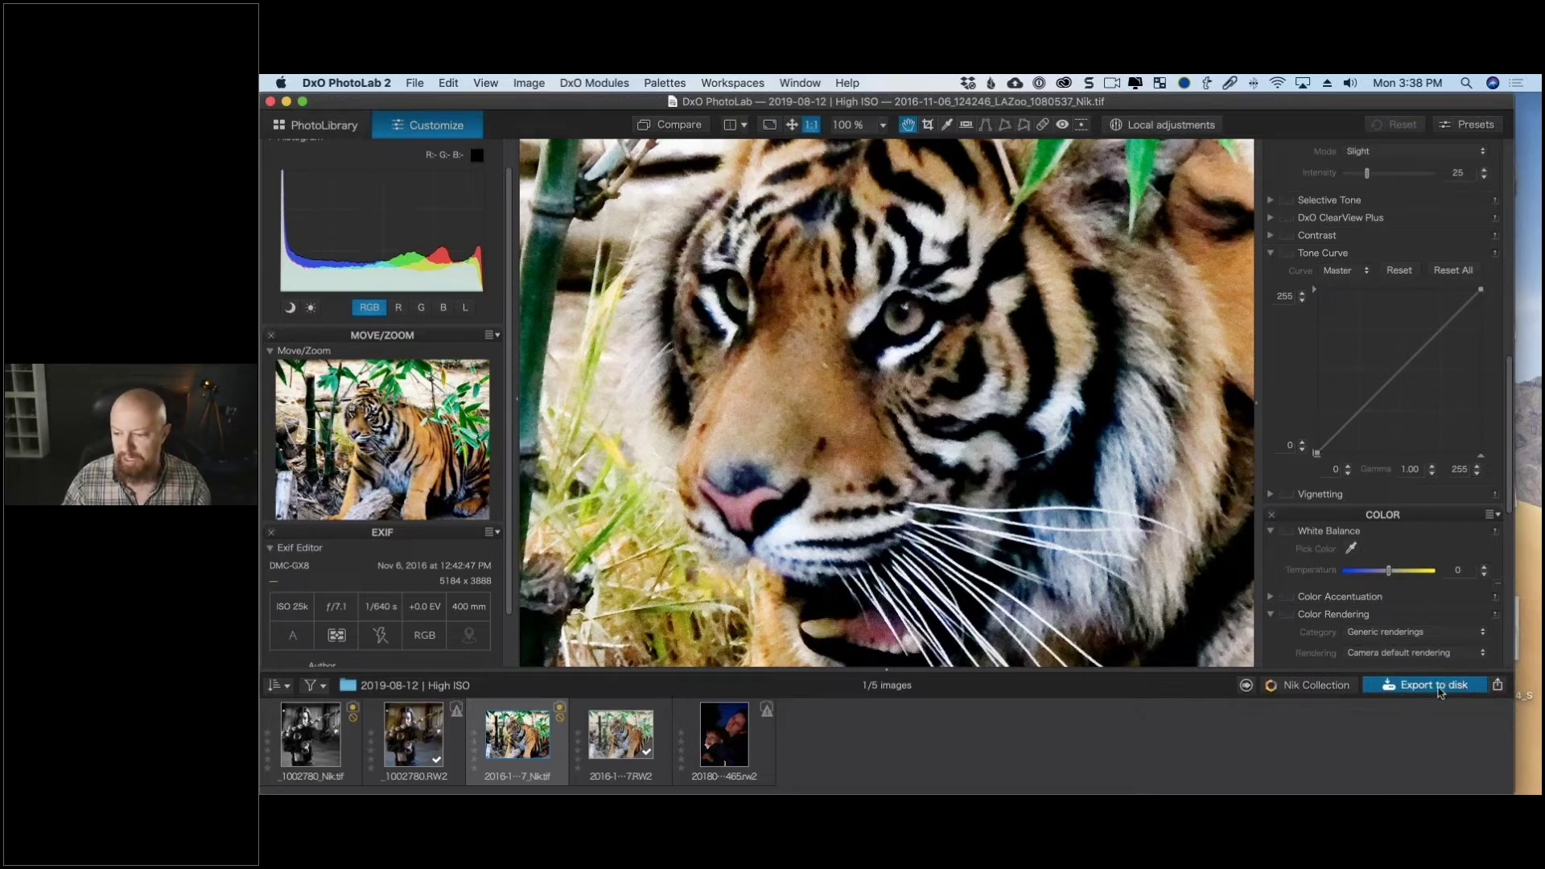
Calculate 5184/2 in Spotlight and export the edited TIFF with the JPEG 2048 100% option at a largest size of 2592 px.
{"action": "left_click", "coordinate": [1440, 692]}
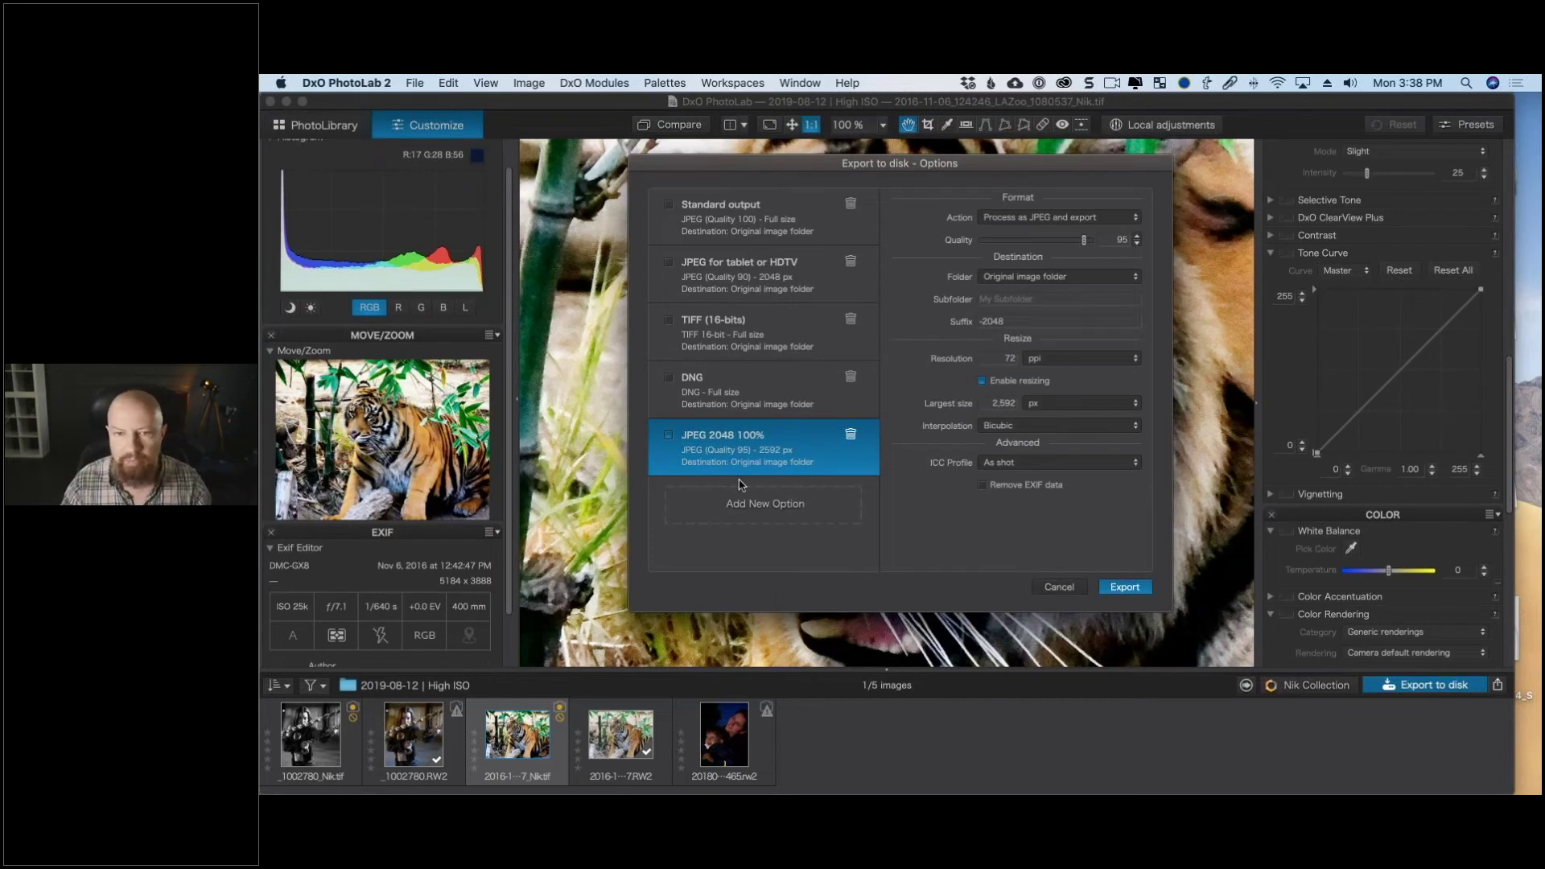
{"action": "left_click", "coordinate": [1061, 405]}
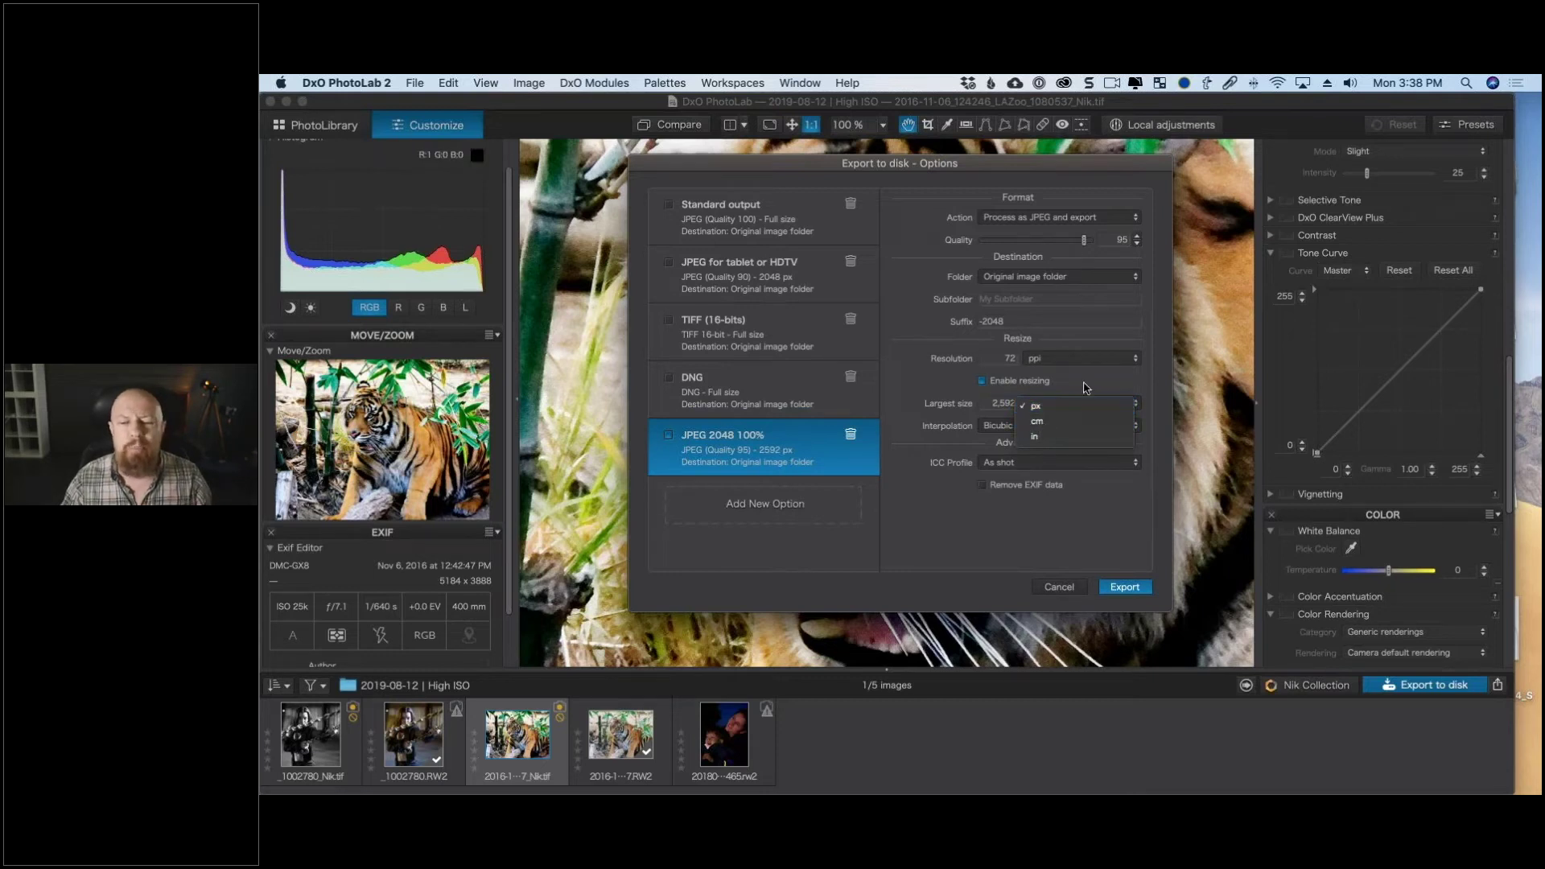
{"action": "left_click", "coordinate": [1038, 406]}
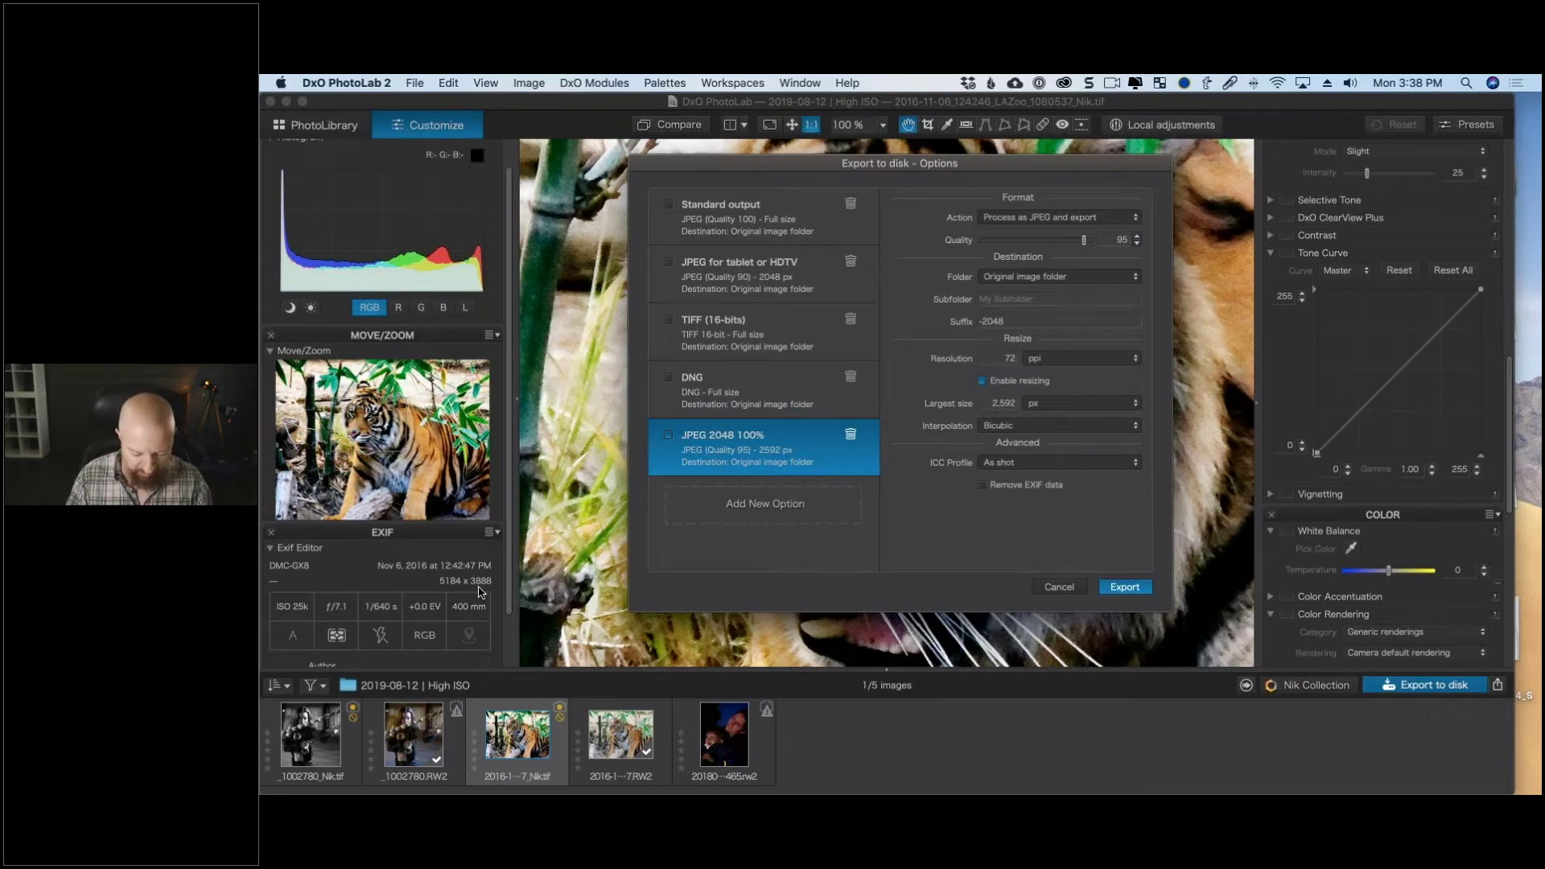
{"action": "key", "text": "super+space"}
{"action": "type", "text": "5184/2"}
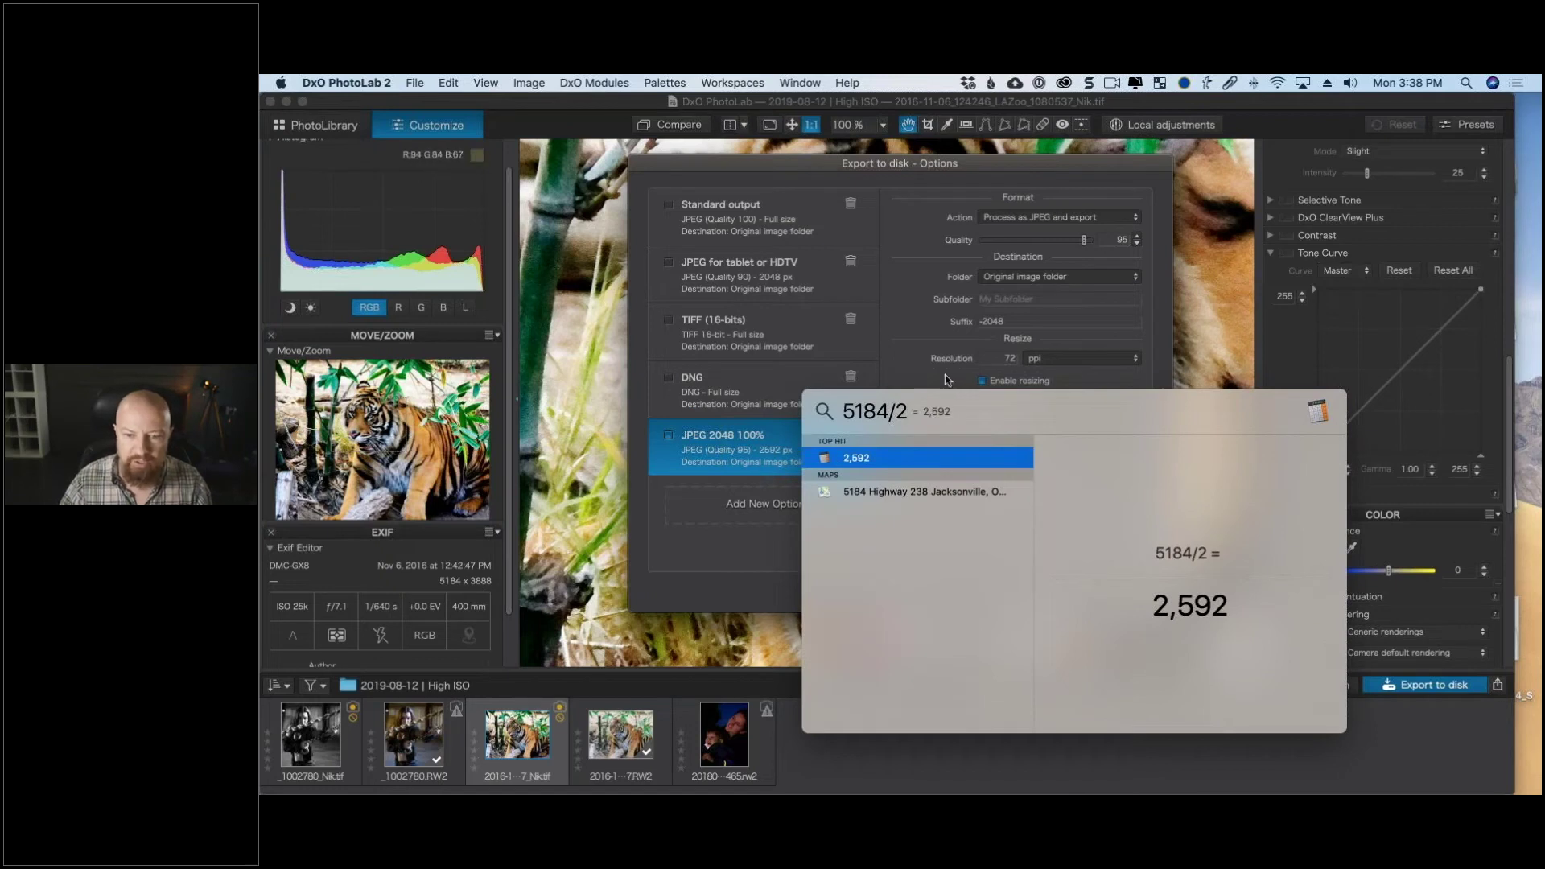
{"action": "key", "text": "Escape"}
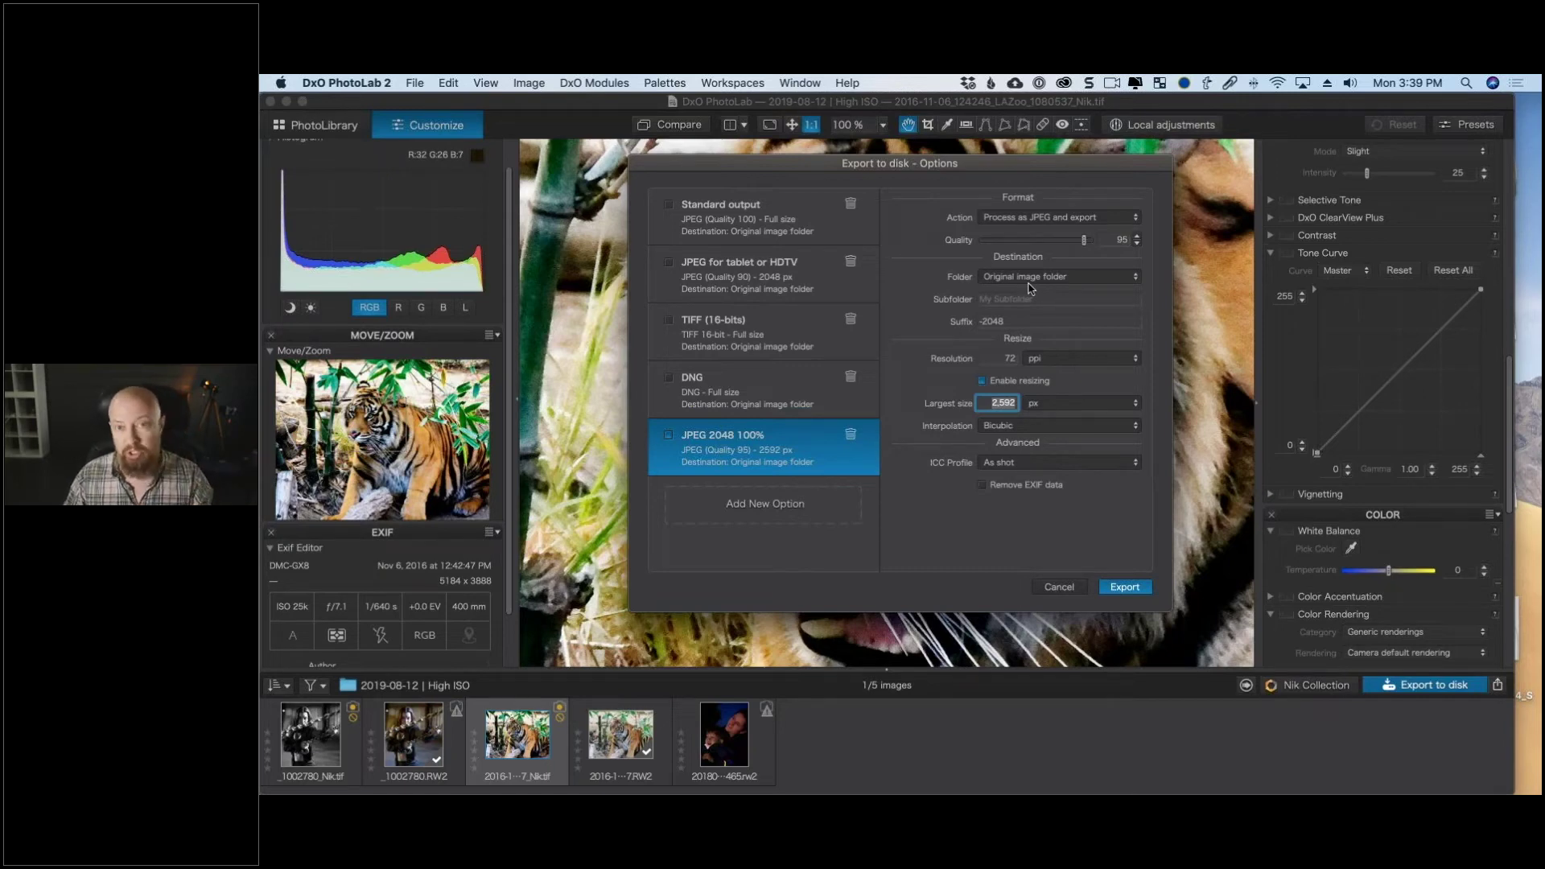
{"action": "left_click", "coordinate": [1124, 588]}
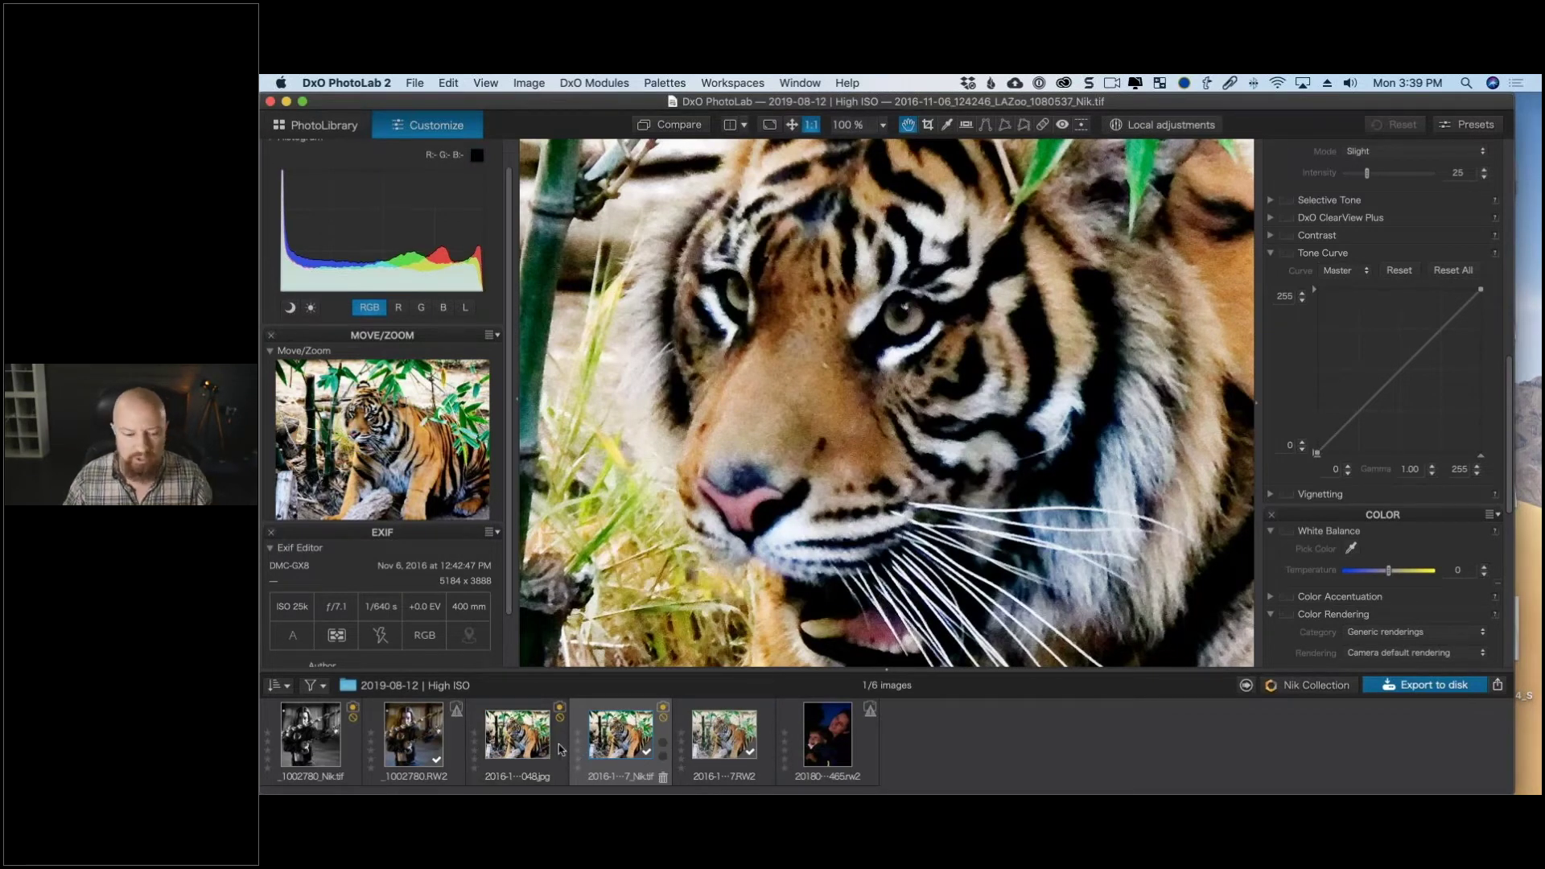
Compare the exported tiger JPEG at 100% zoom with the raw original at 50%, looking at the face detail.
{"action": "left_click", "coordinate": [508, 746]}
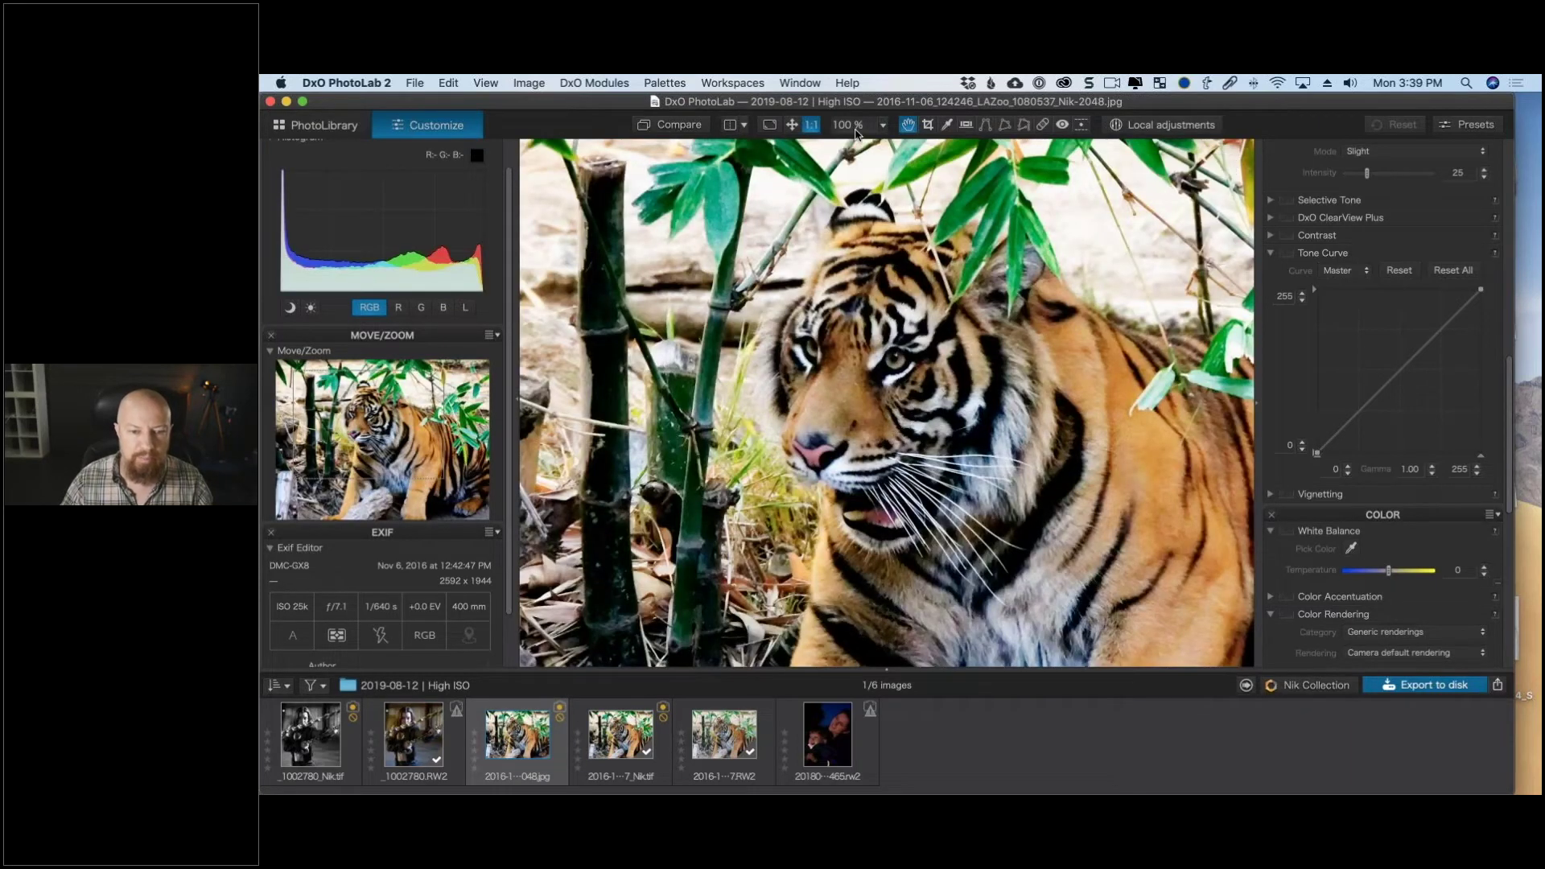
{"action": "left_click_drag", "start_coordinate": [904, 466], "coordinate": [875, 436]}
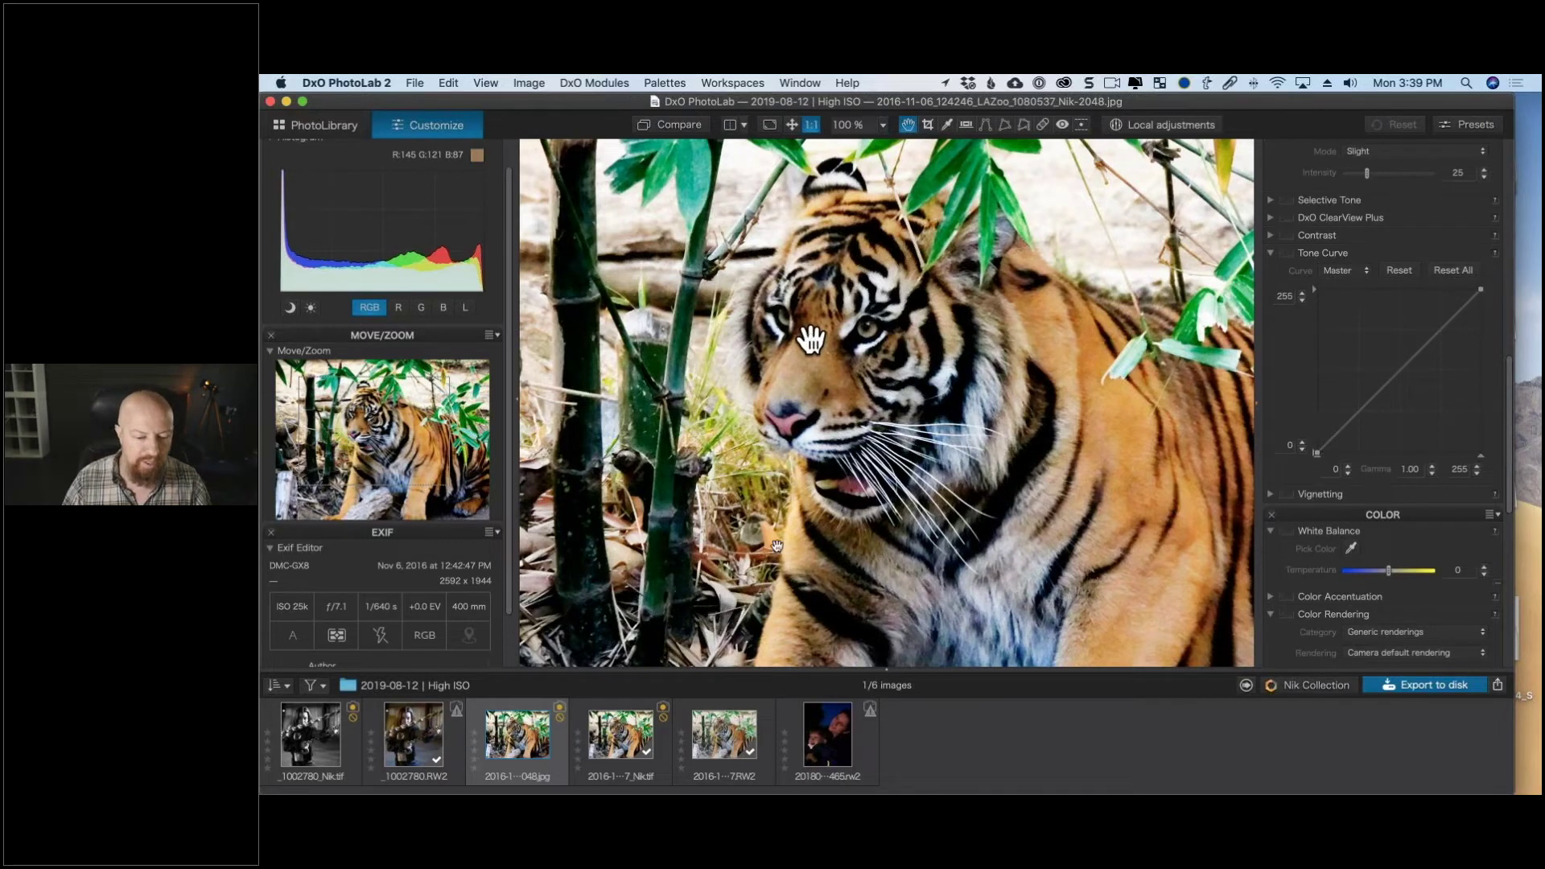
{"action": "left_click", "coordinate": [722, 734]}
{"action": "left_click", "coordinate": [851, 125]}
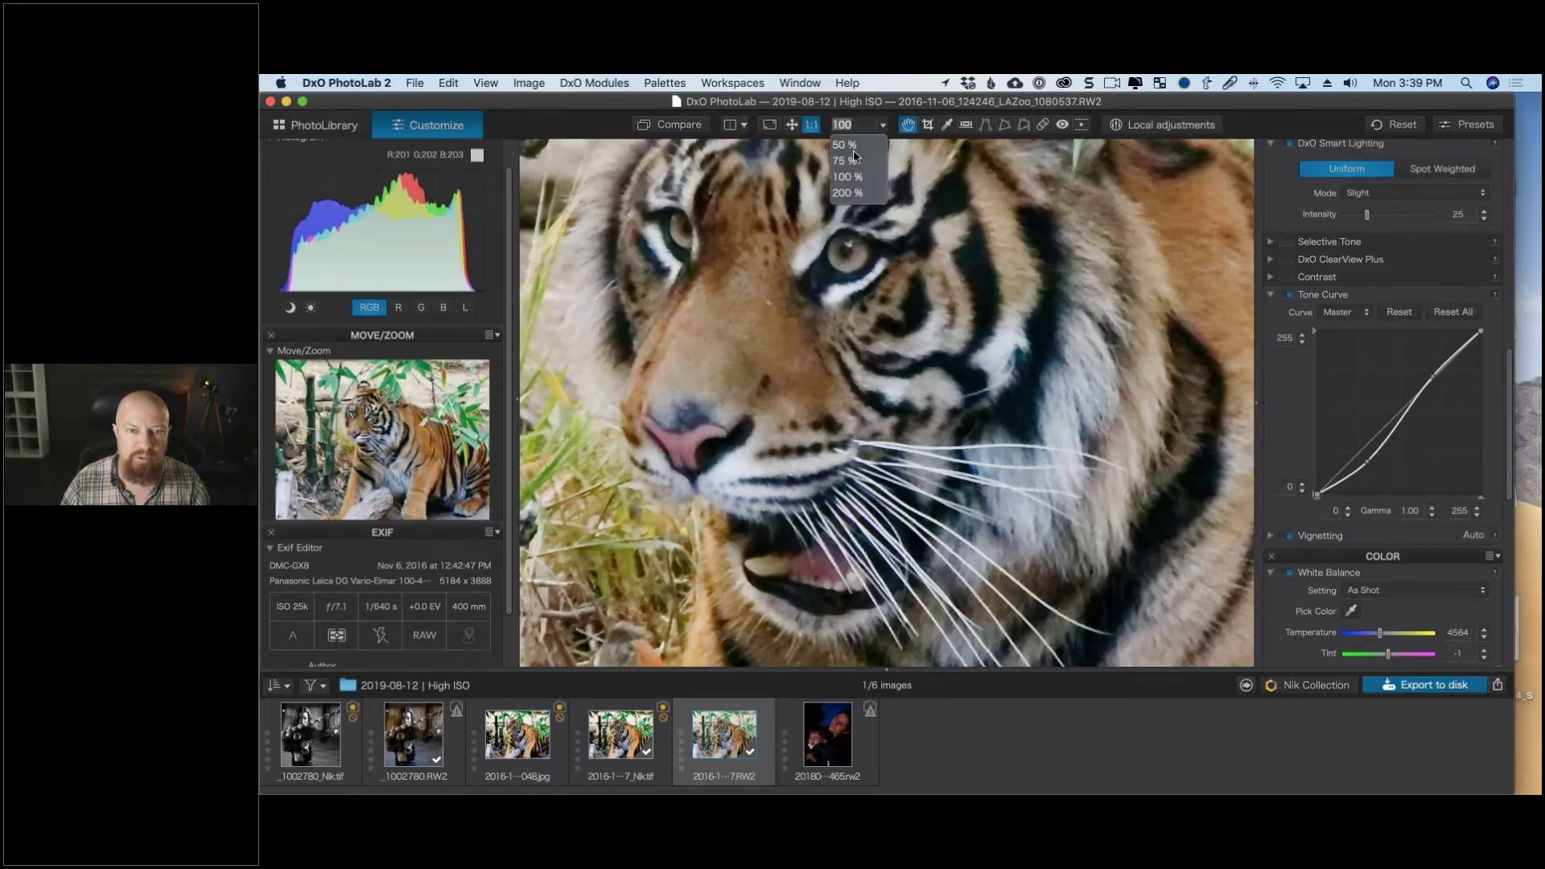
{"action": "left_click", "coordinate": [852, 144]}
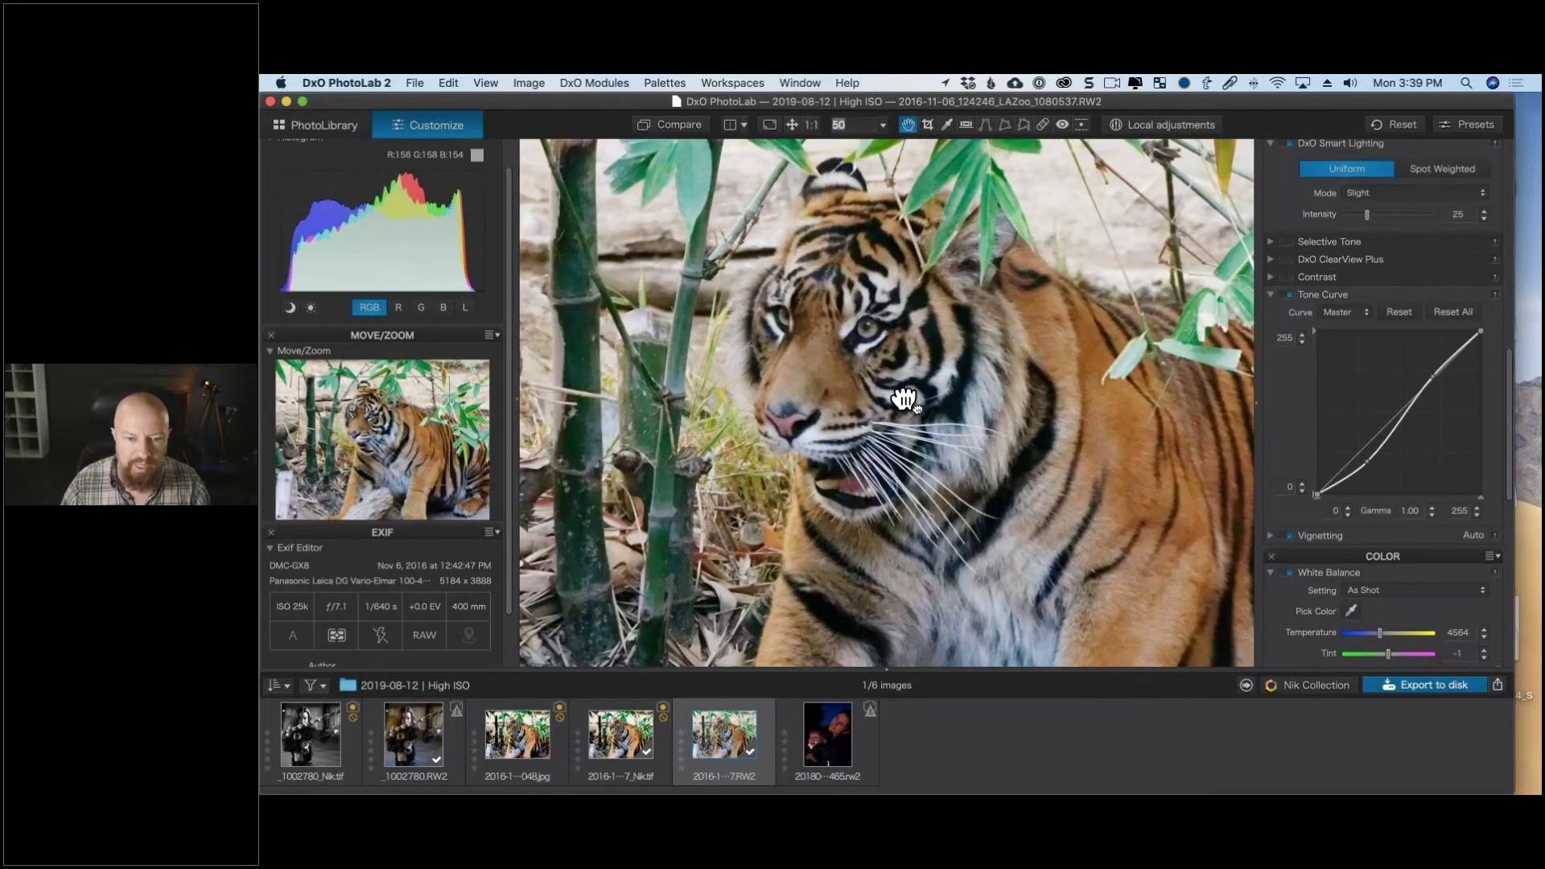
{"action": "left_click", "coordinate": [515, 733]}
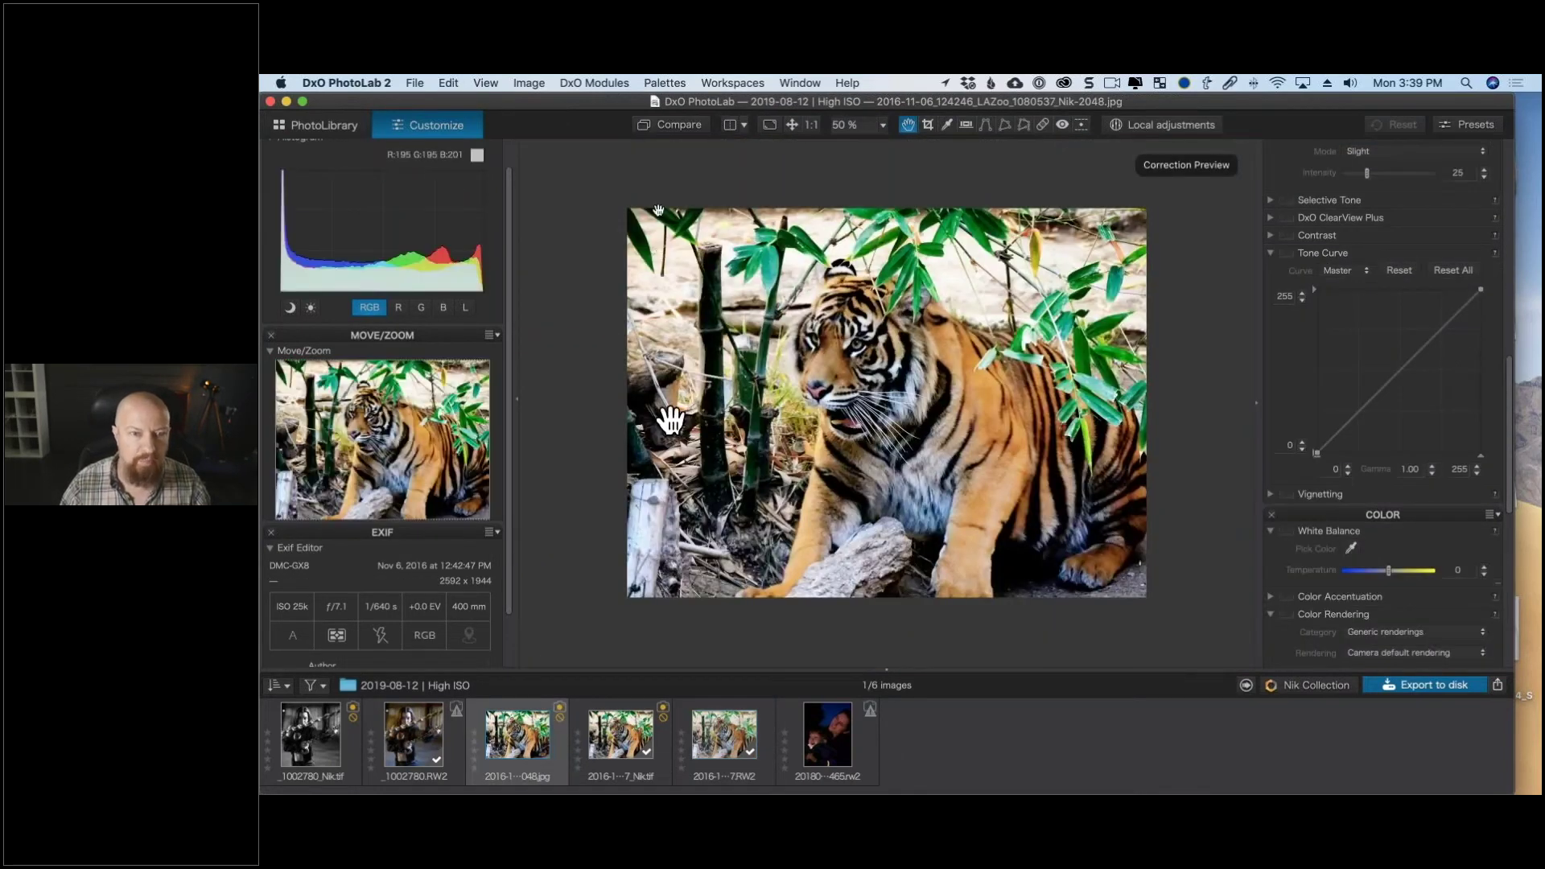
{"action": "left_click", "coordinate": [811, 126]}
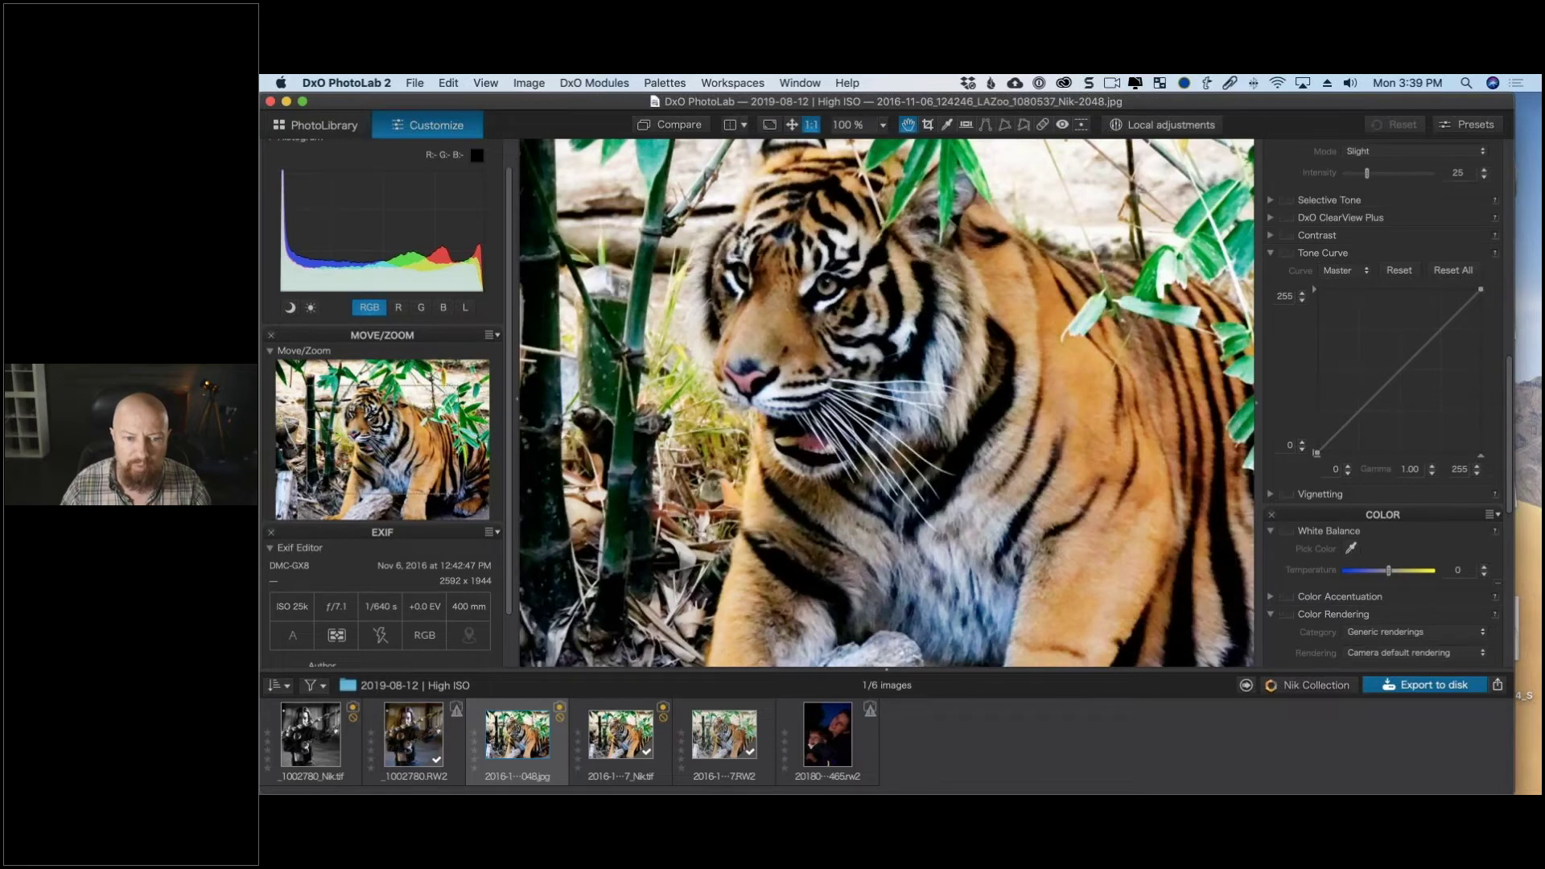
{"action": "left_click_drag", "start_coordinate": [855, 327], "coordinate": [927, 413]}
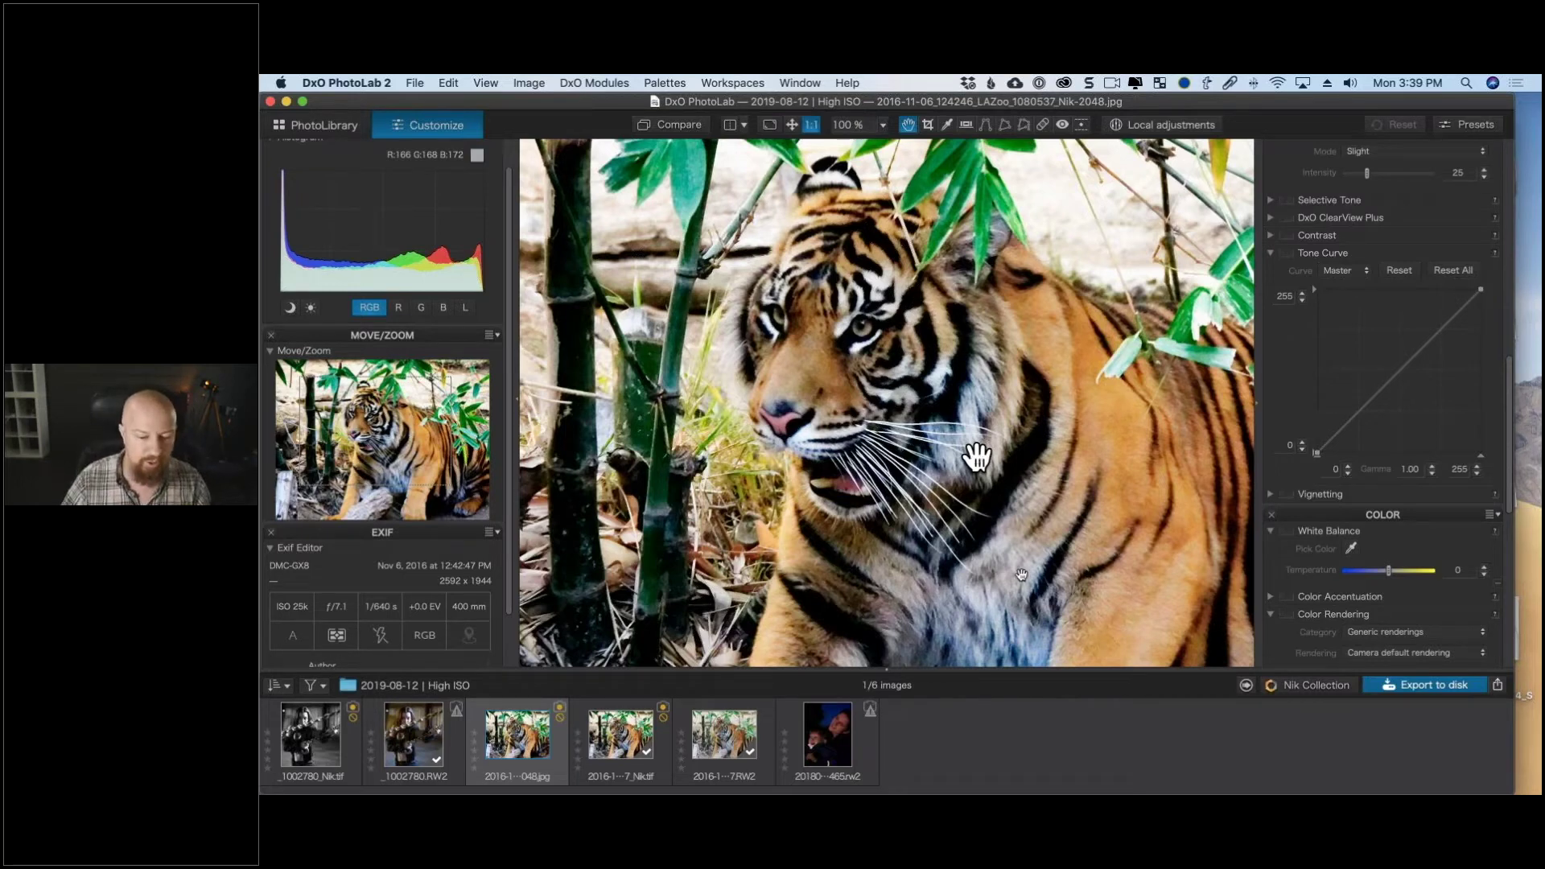
Open the dark night portrait raw photo and fit the whole image in the view.
{"action": "left_click", "coordinate": [828, 734]}
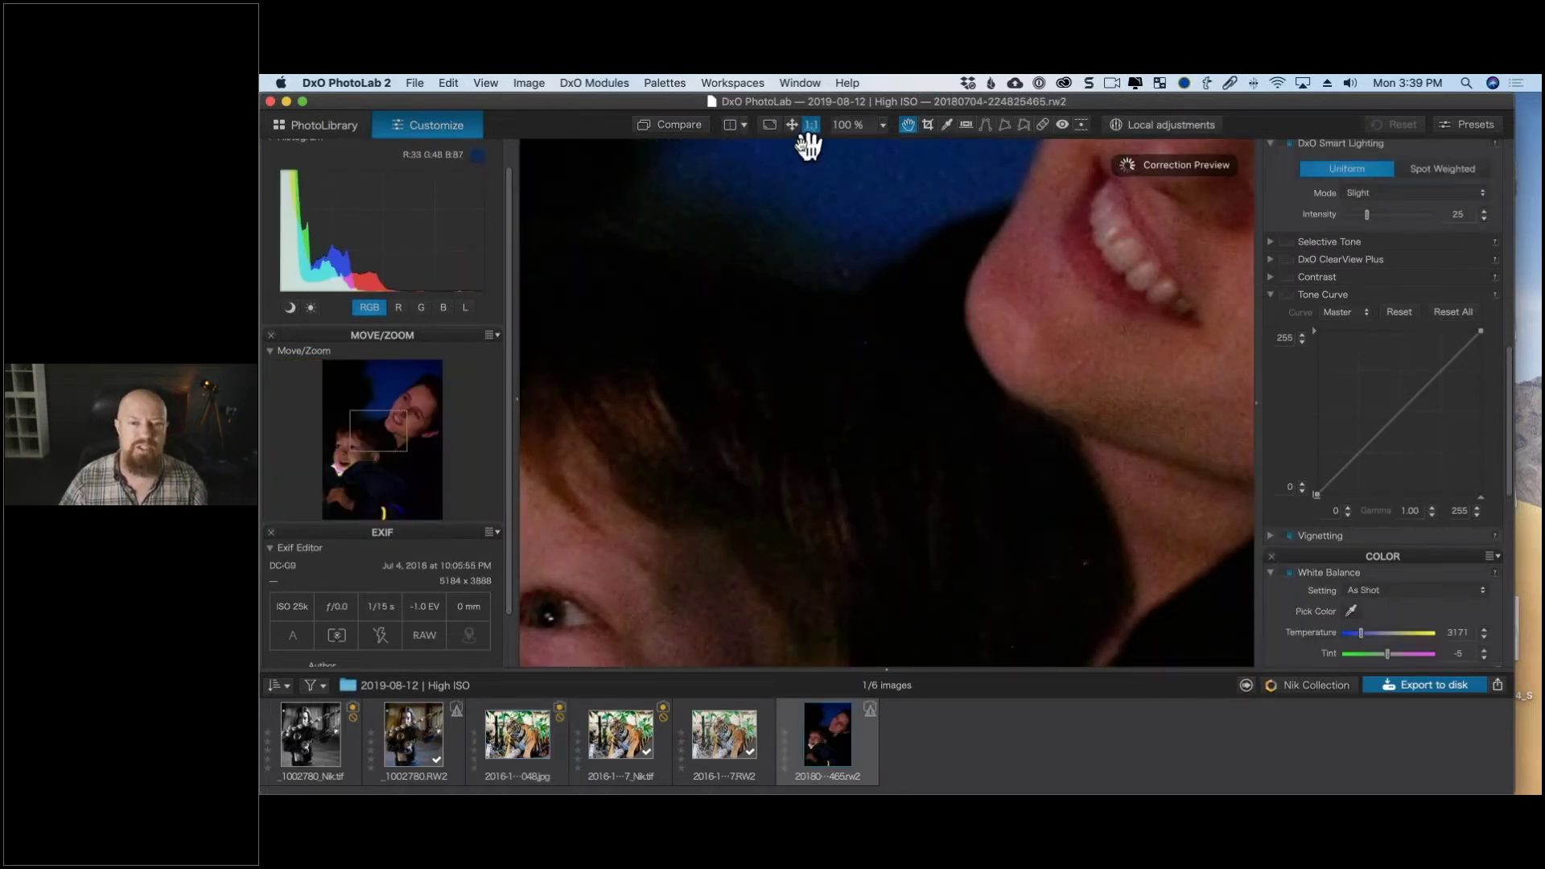
{"action": "left_click", "coordinate": [793, 125]}
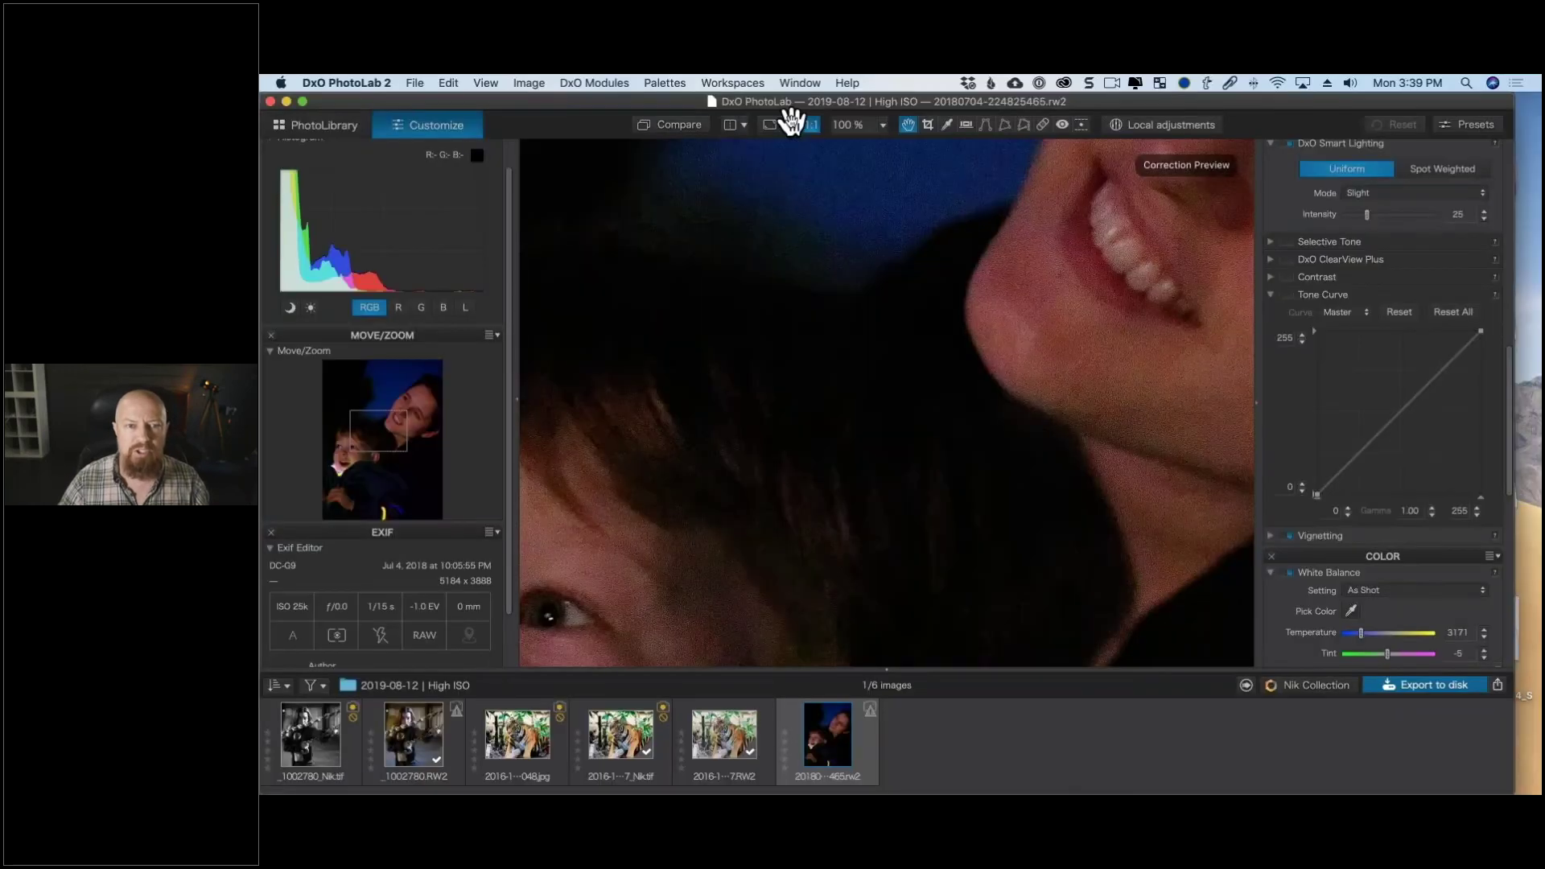
{"action": "left_click", "coordinate": [790, 122]}
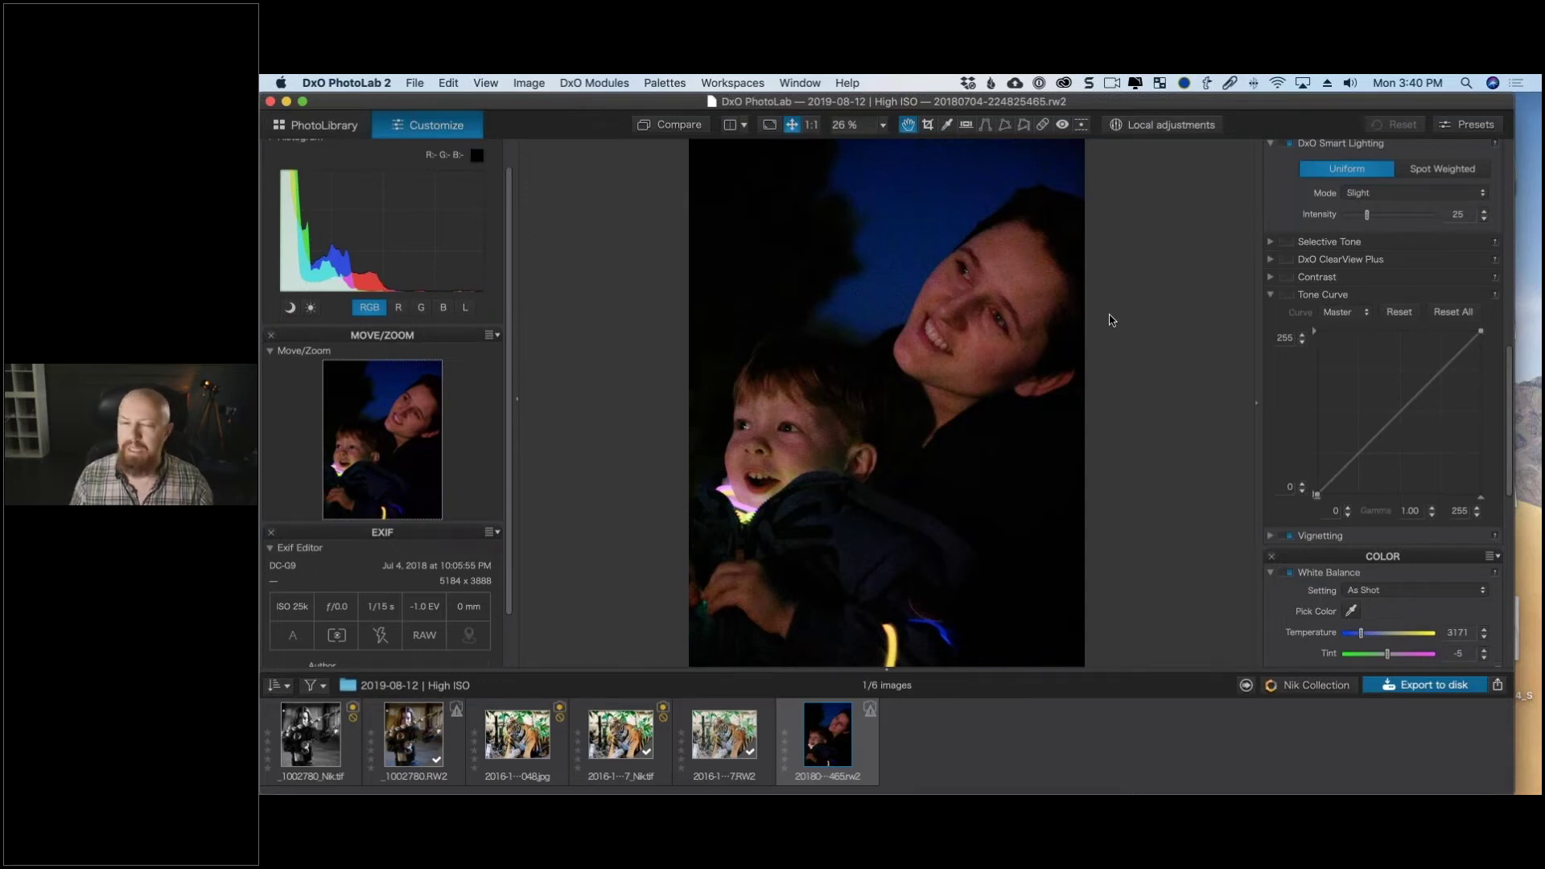
{"action": "left_click", "coordinate": [1536, 216]}
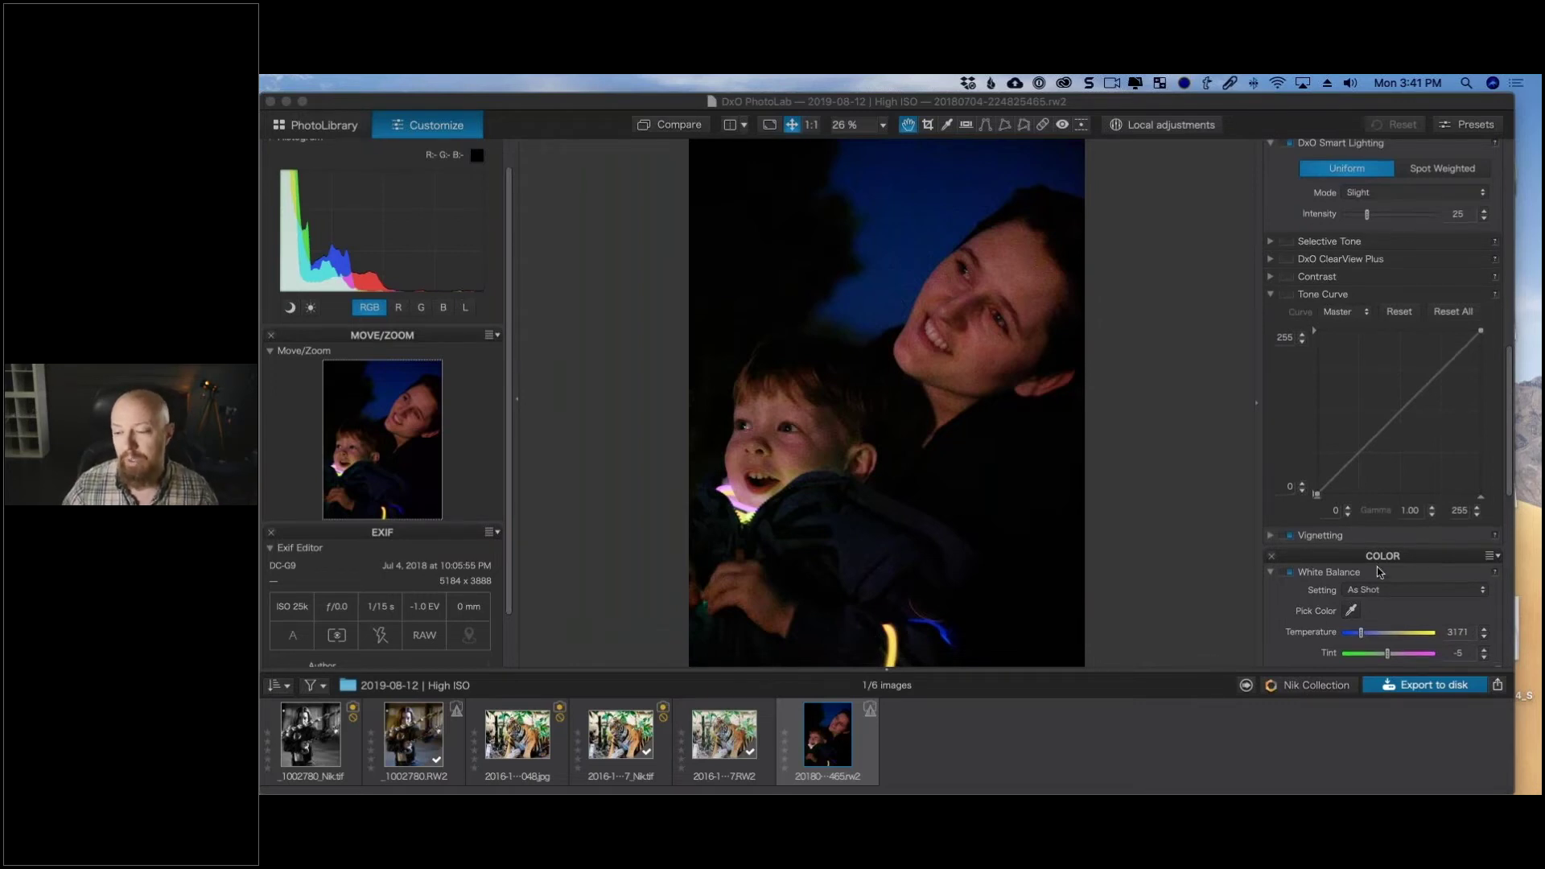
Examine the noise and detail in both faces of the night portrait at 100% zoom.
{"action": "scroll", "coordinate": [1376, 628], "scroll_direction": "down", "scroll_amount": 3}
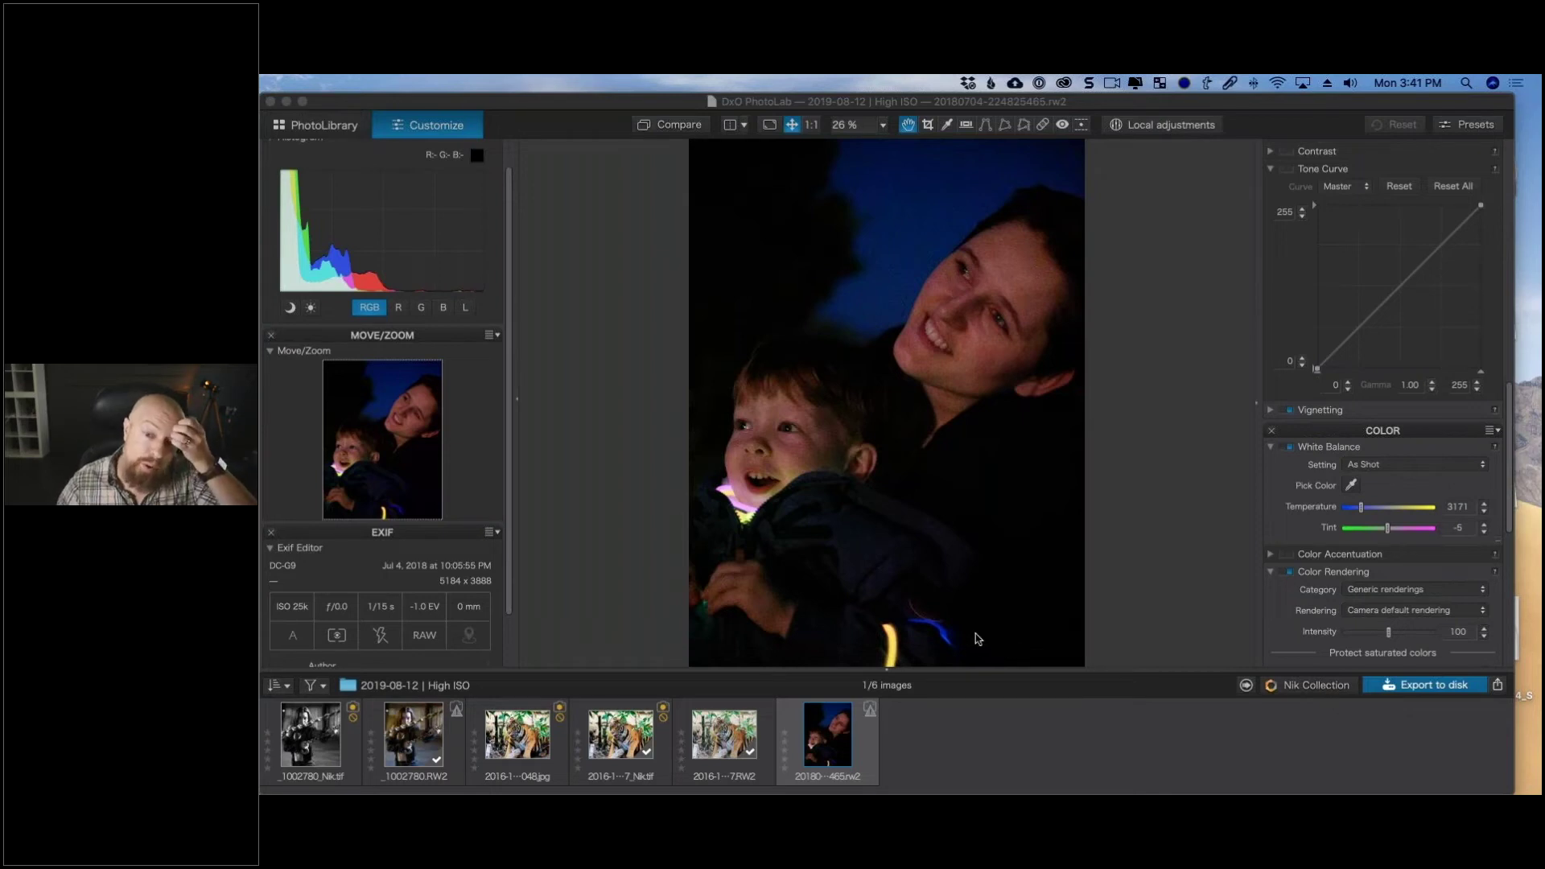
{"action": "left_click", "coordinate": [1055, 400]}
{"action": "left_click", "coordinate": [1055, 400]}
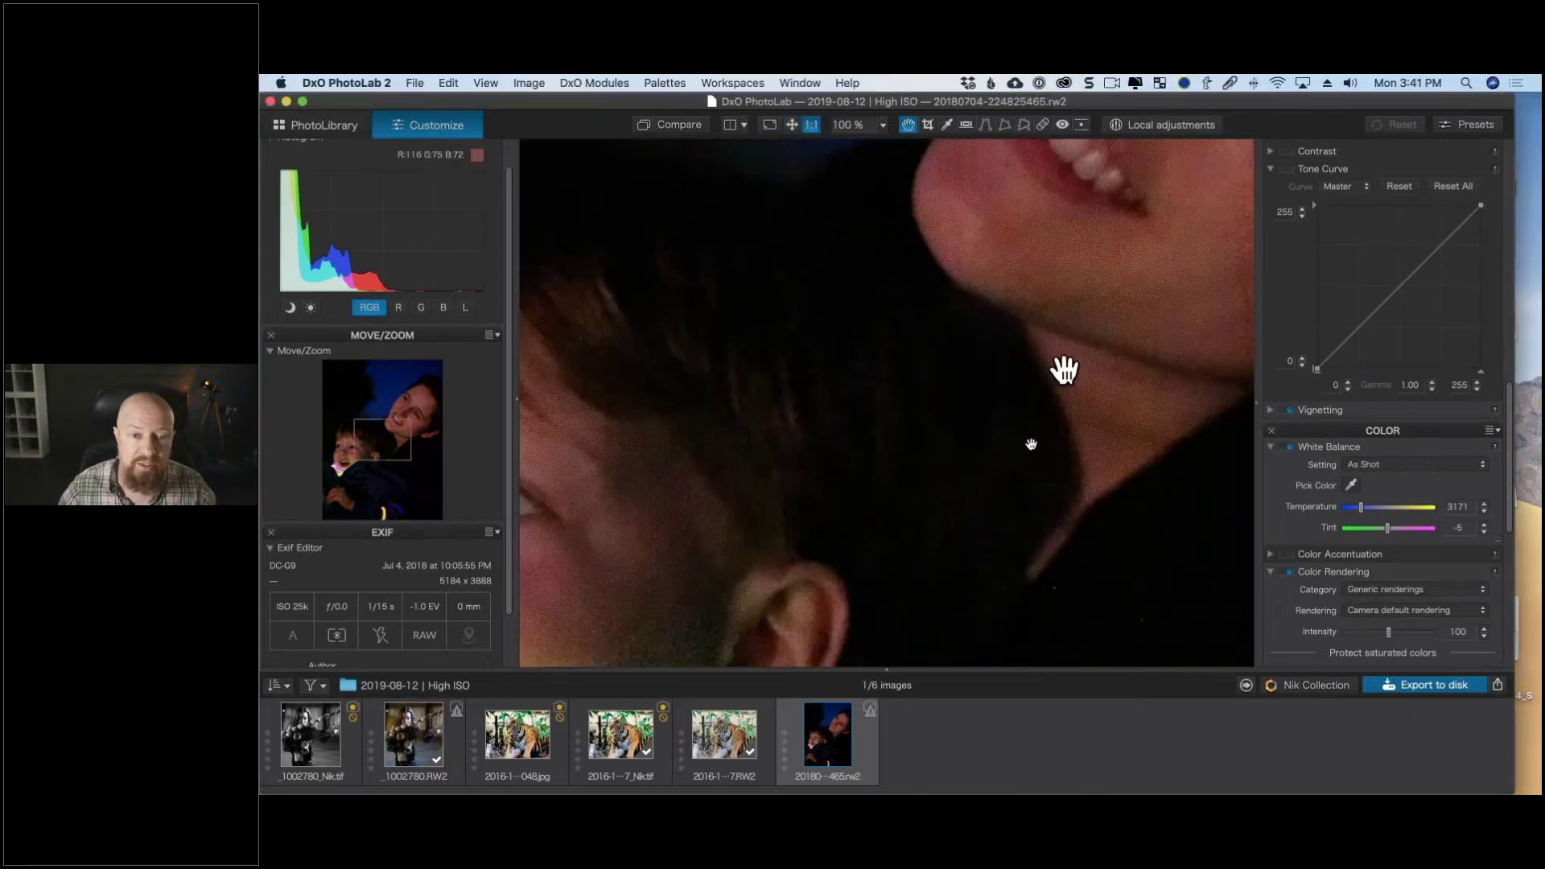
{"action": "left_click_drag", "start_coordinate": [1055, 293], "coordinate": [836, 491]}
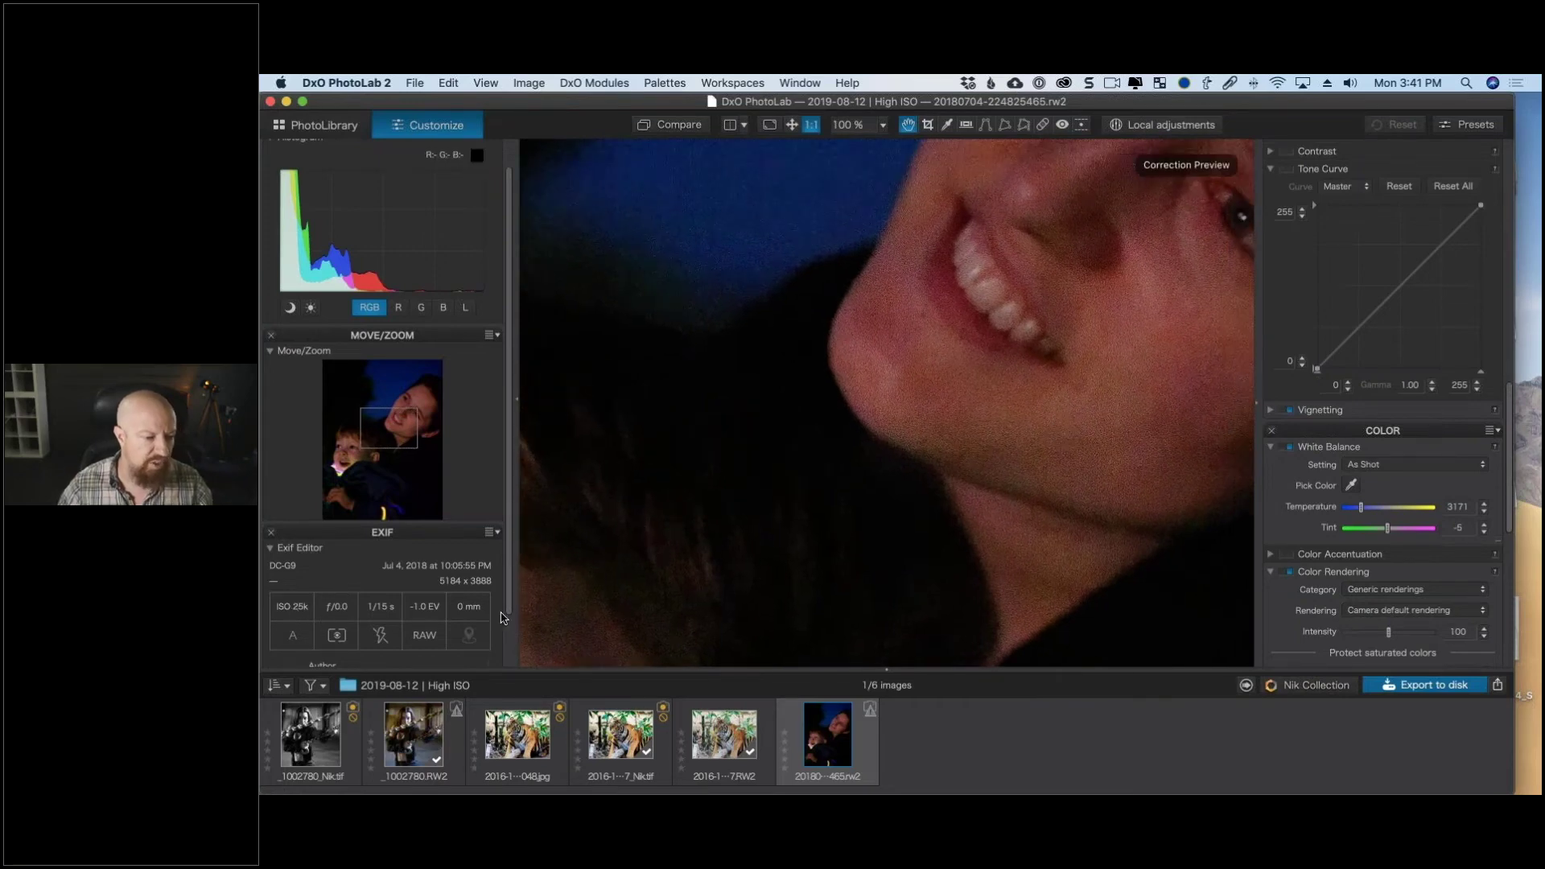
{"action": "left_click_drag", "start_coordinate": [697, 573], "coordinate": [1066, 259]}
{"action": "left_click_drag", "start_coordinate": [773, 408], "coordinate": [852, 389]}
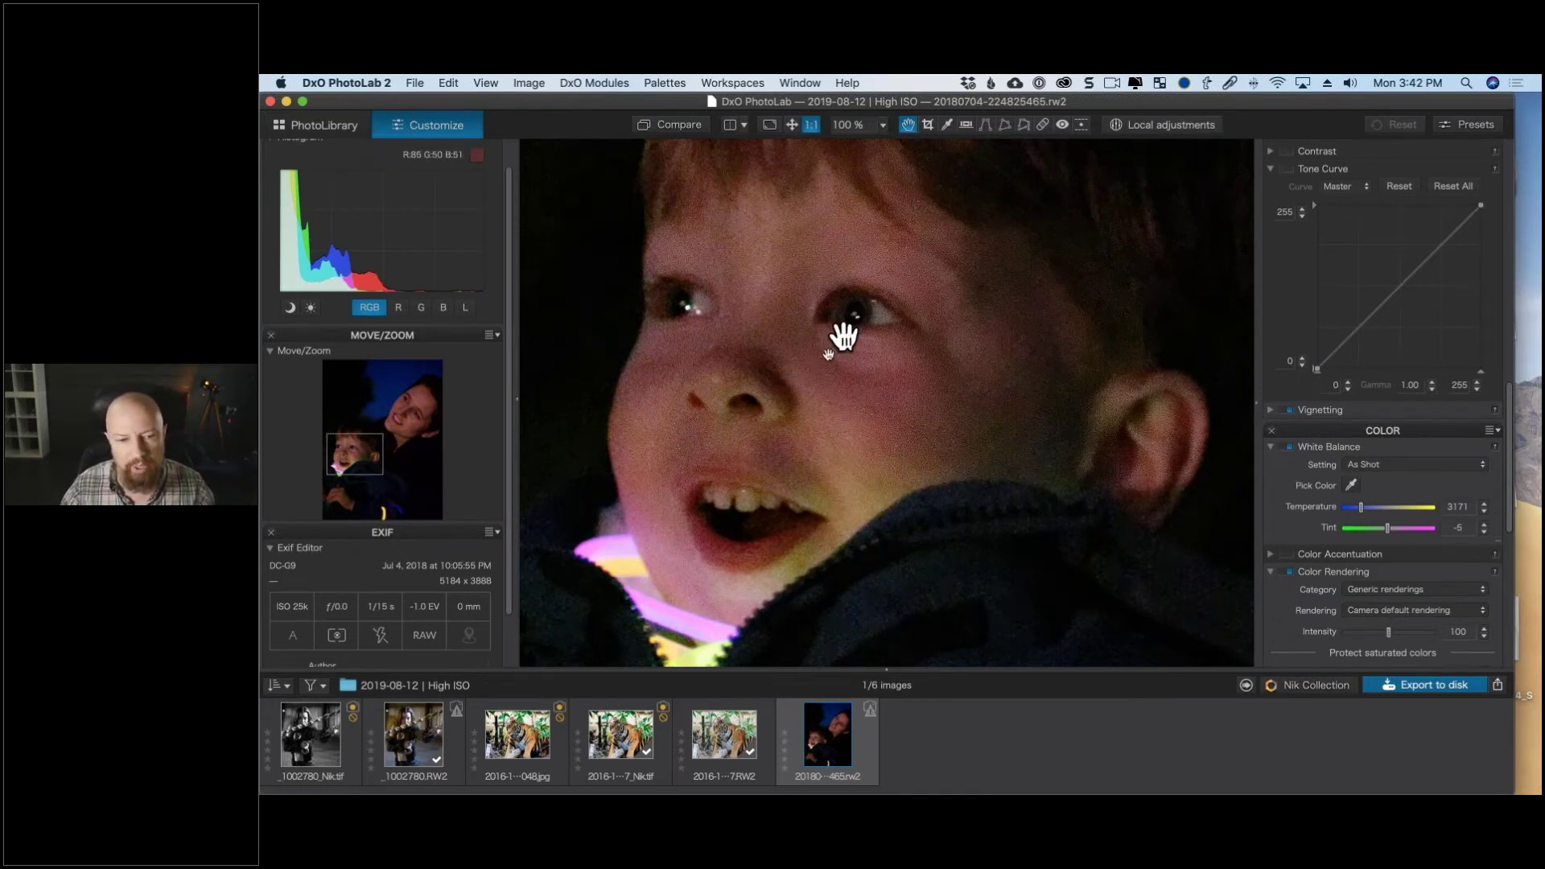
Inspect the child's face and the adult's face at 100% zoom, and fit the whole portrait in the view.
{"action": "left_click_drag", "start_coordinate": [865, 335], "coordinate": [839, 350]}
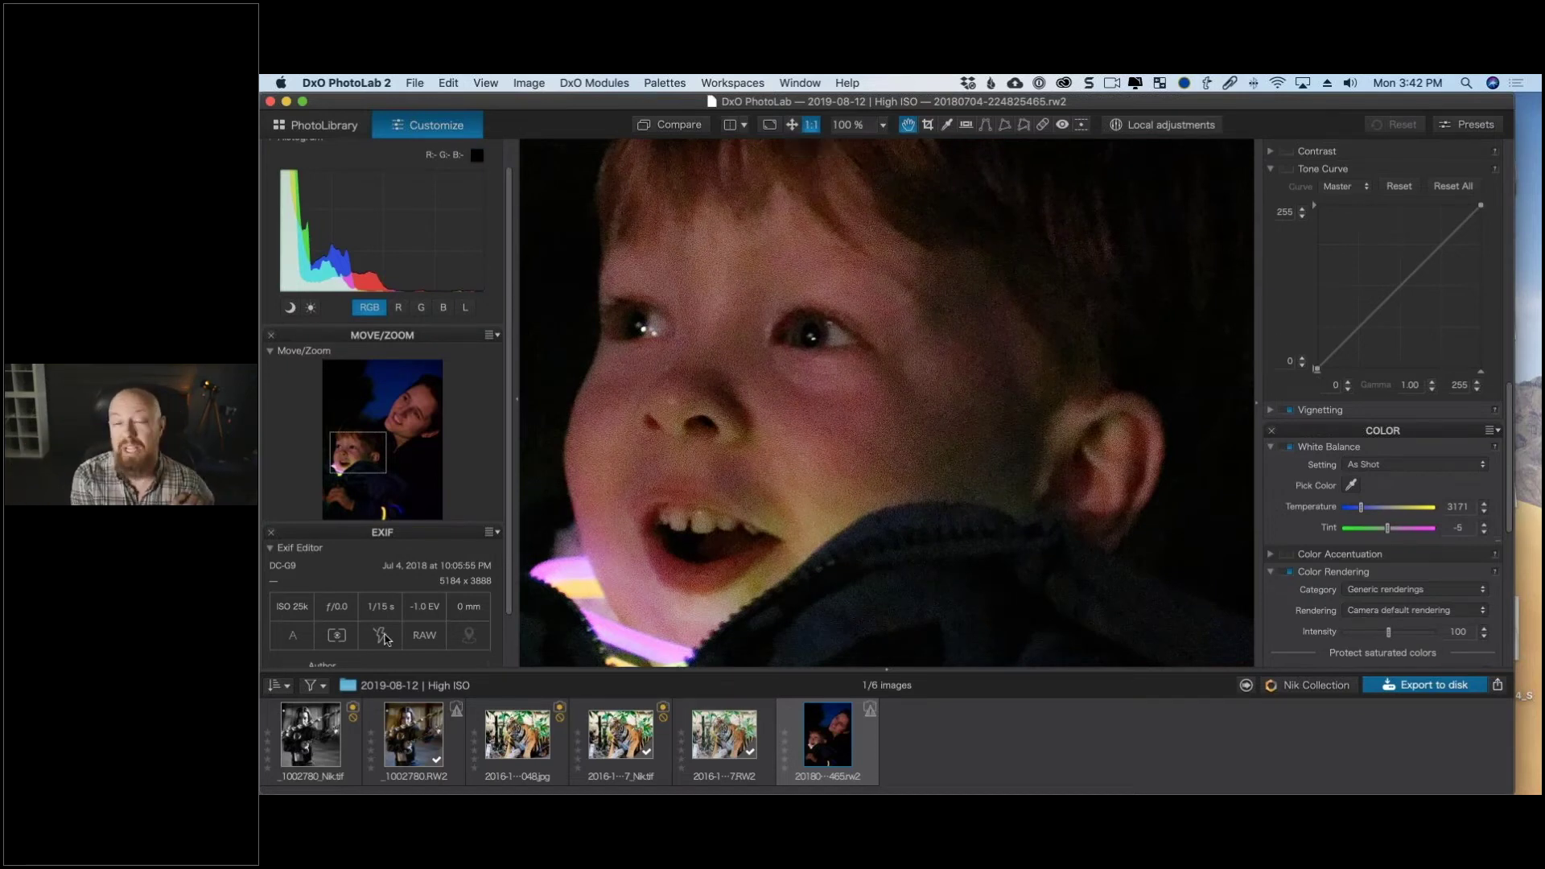
{"action": "mouse_move", "coordinate": [385, 640]}
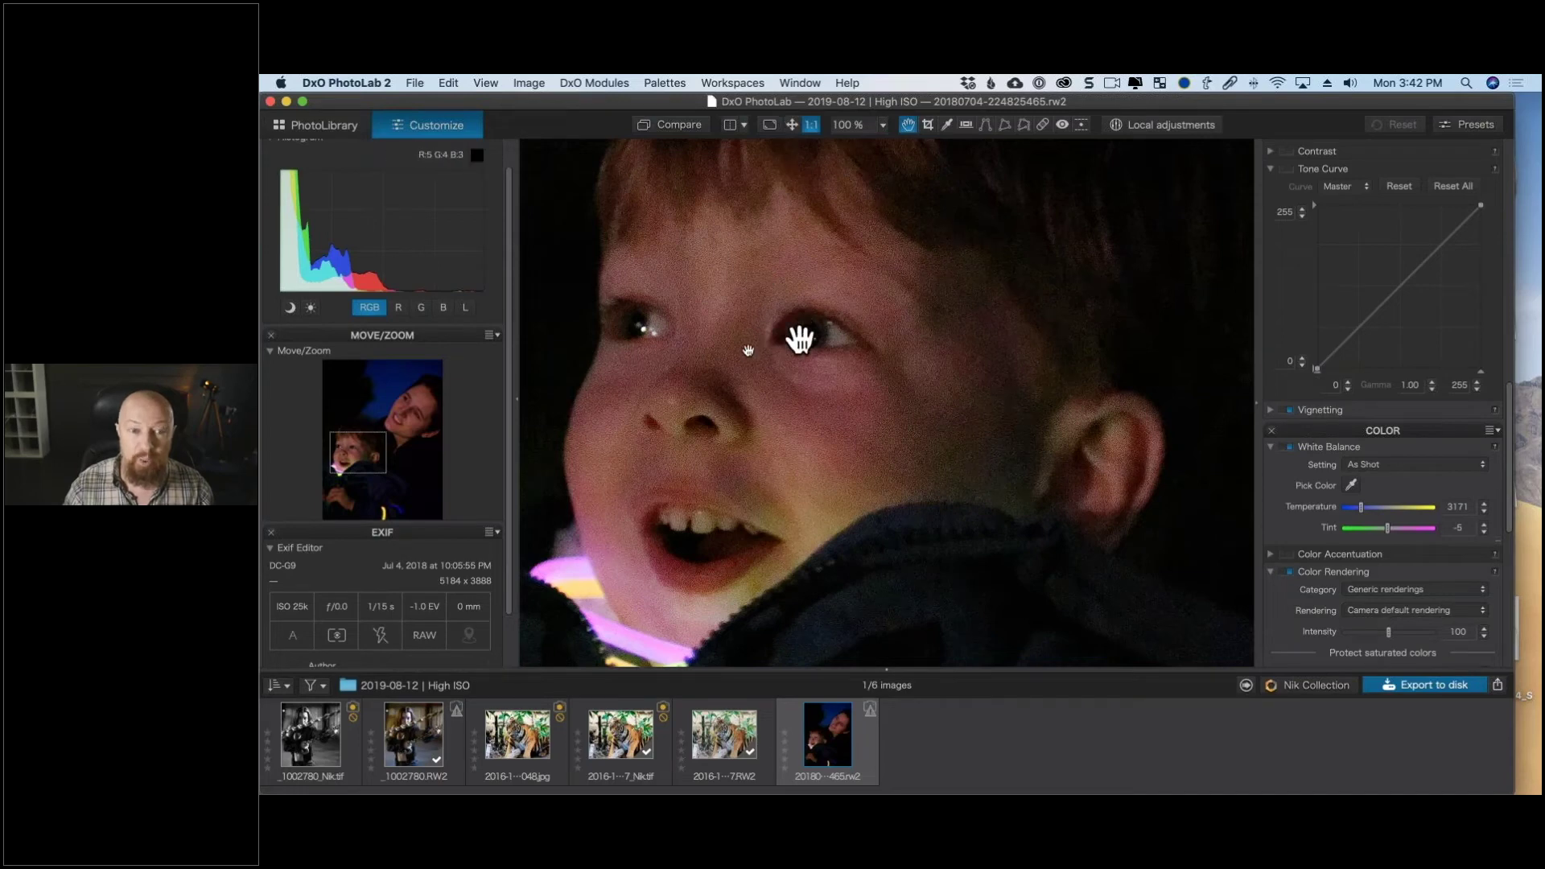
{"action": "left_click_drag", "start_coordinate": [868, 174], "coordinate": [867, 540]}
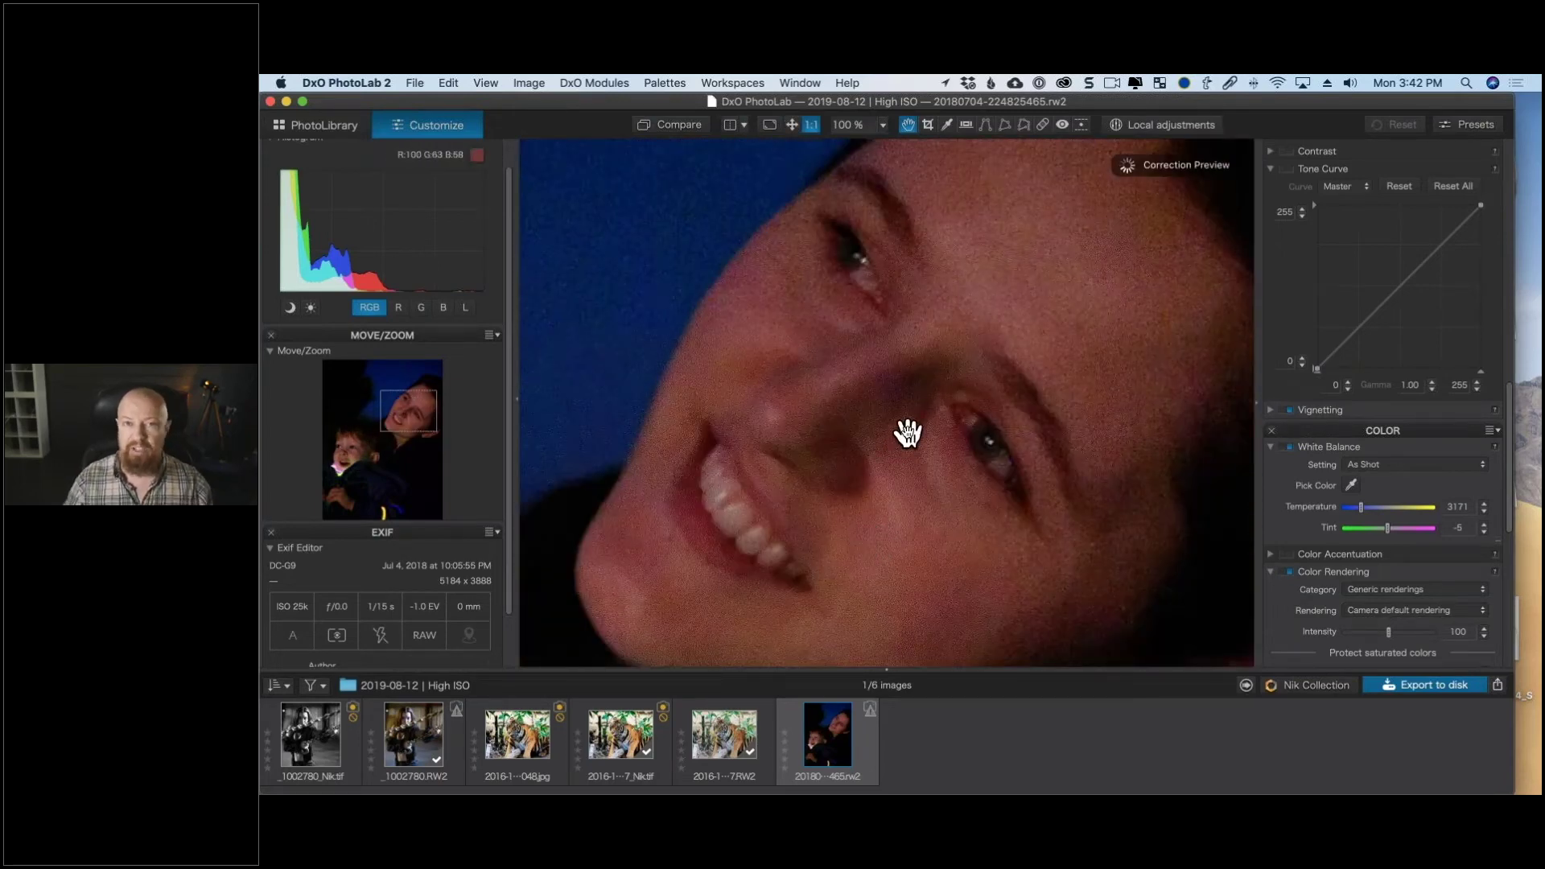
{"action": "left_click", "coordinate": [792, 125]}
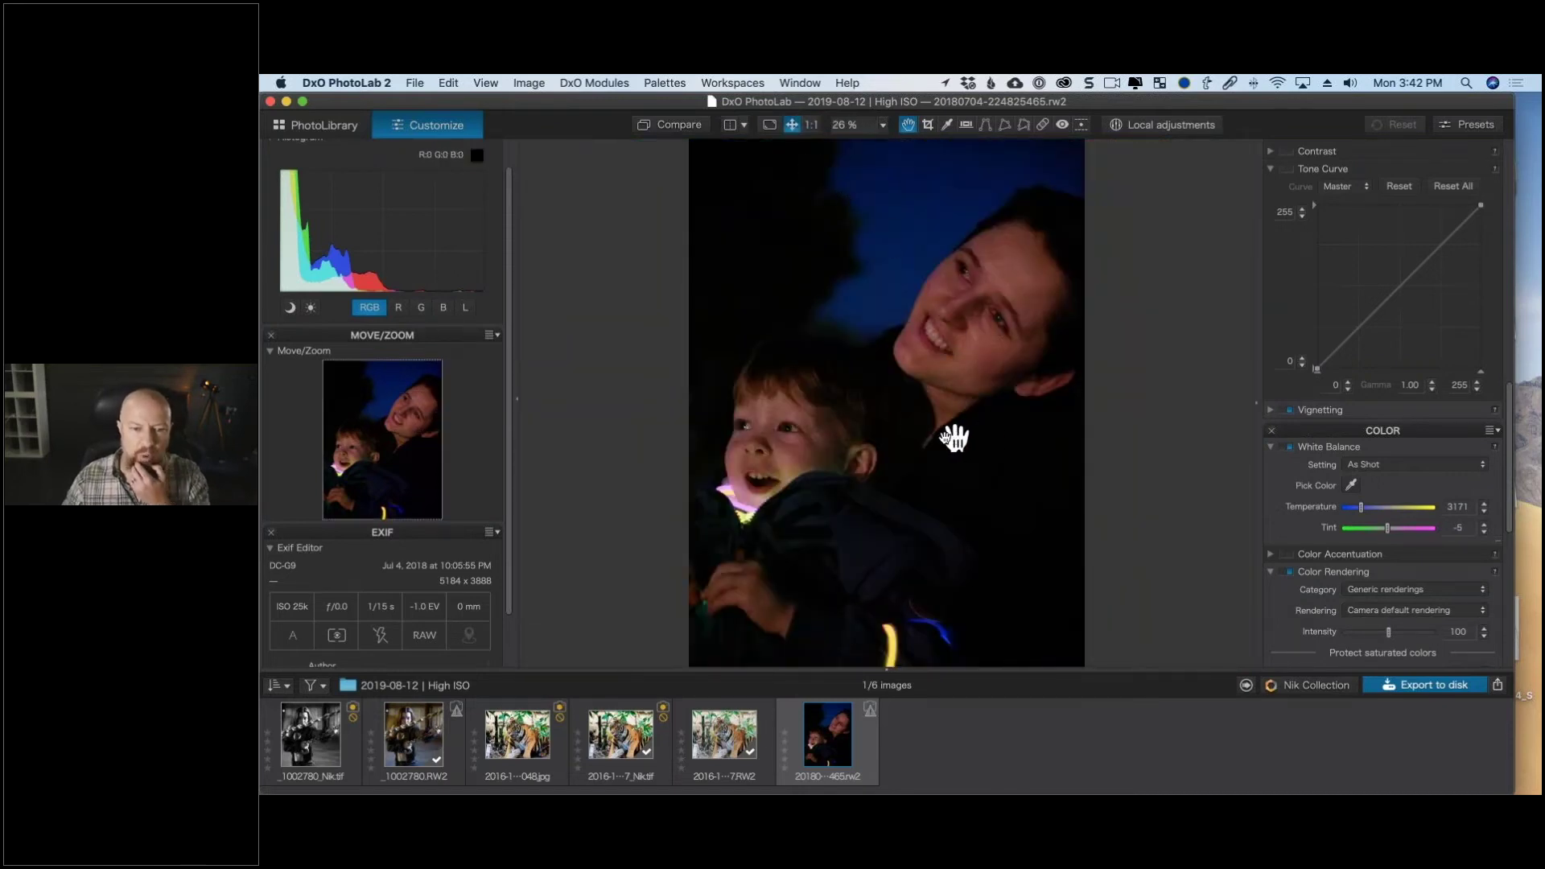
Compare the child's face at 100% zoom with Noise Reduction switched off and back on.
{"action": "left_click", "coordinate": [811, 125]}
{"action": "left_click_drag", "start_coordinate": [781, 517], "coordinate": [856, 390]}
{"action": "scroll", "coordinate": [1337, 357], "scroll_direction": "up", "scroll_amount": 2}
{"action": "scroll", "coordinate": [1337, 358], "scroll_direction": "up", "scroll_amount": 10}
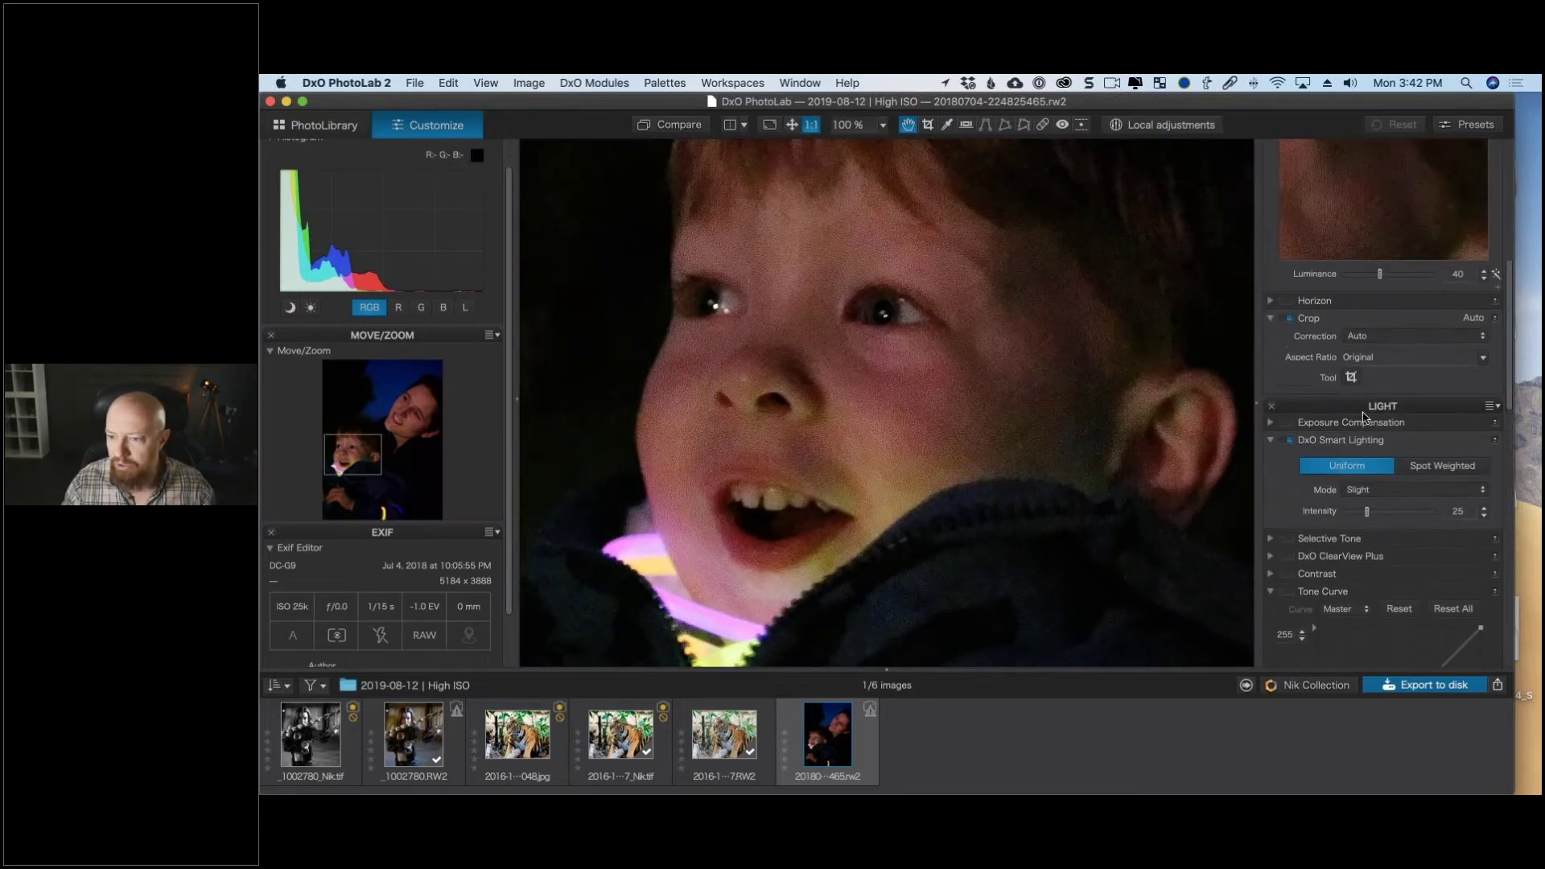
{"action": "scroll", "coordinate": [1366, 415], "scroll_direction": "down", "scroll_amount": 4}
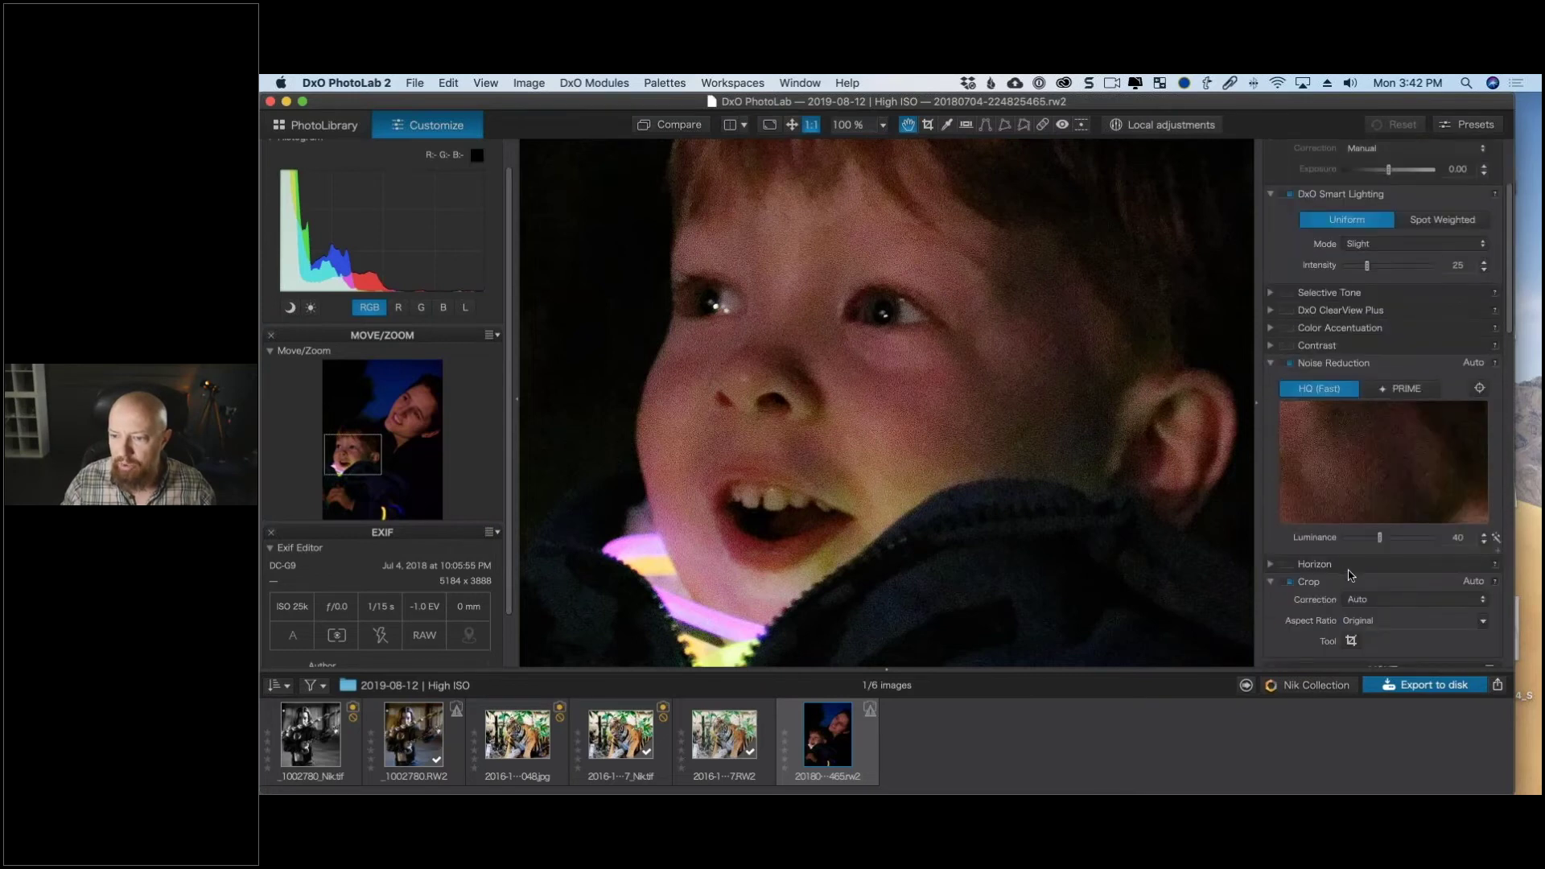
{"action": "left_click", "coordinate": [1291, 369]}
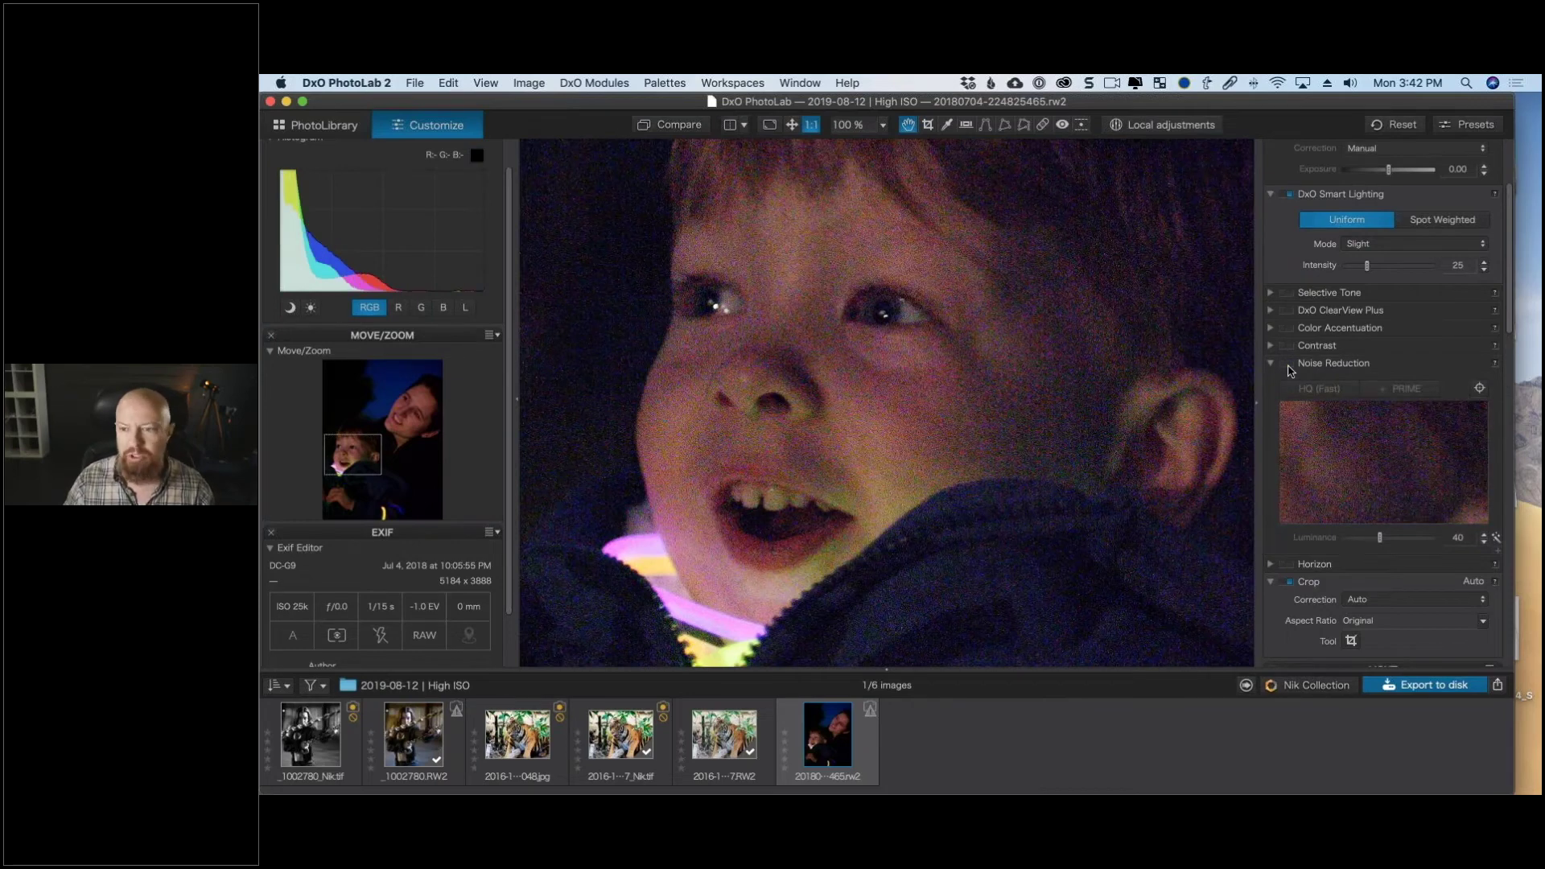
{"action": "left_click", "coordinate": [1290, 369]}
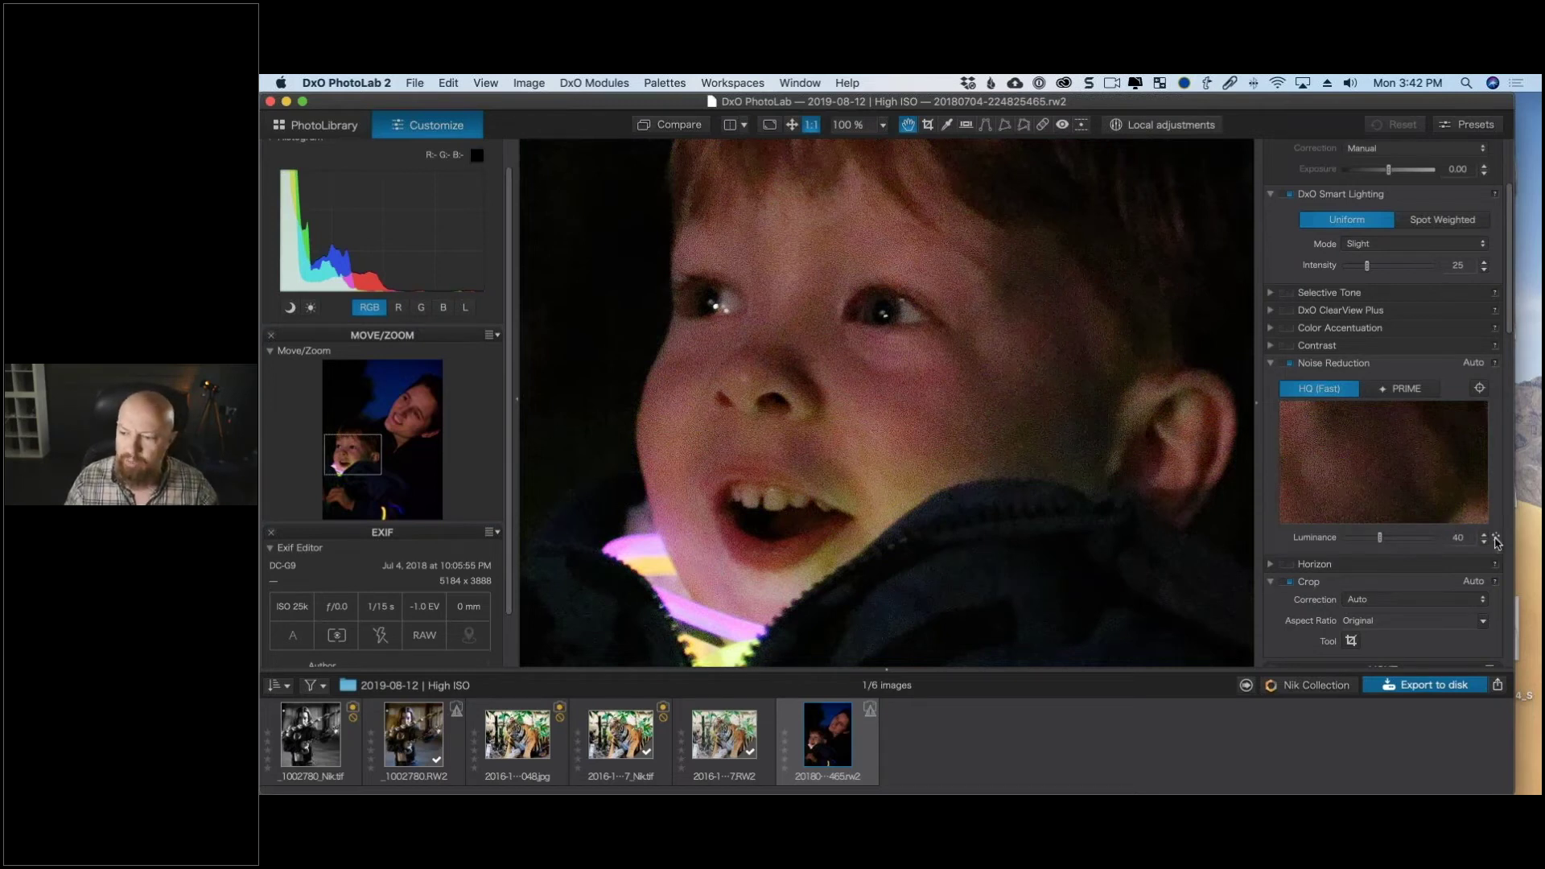
Try Noise Reduction Luminance at 100, 40 and 58 on the child's face, and set it to 50.
{"action": "left_click", "coordinate": [1496, 544]}
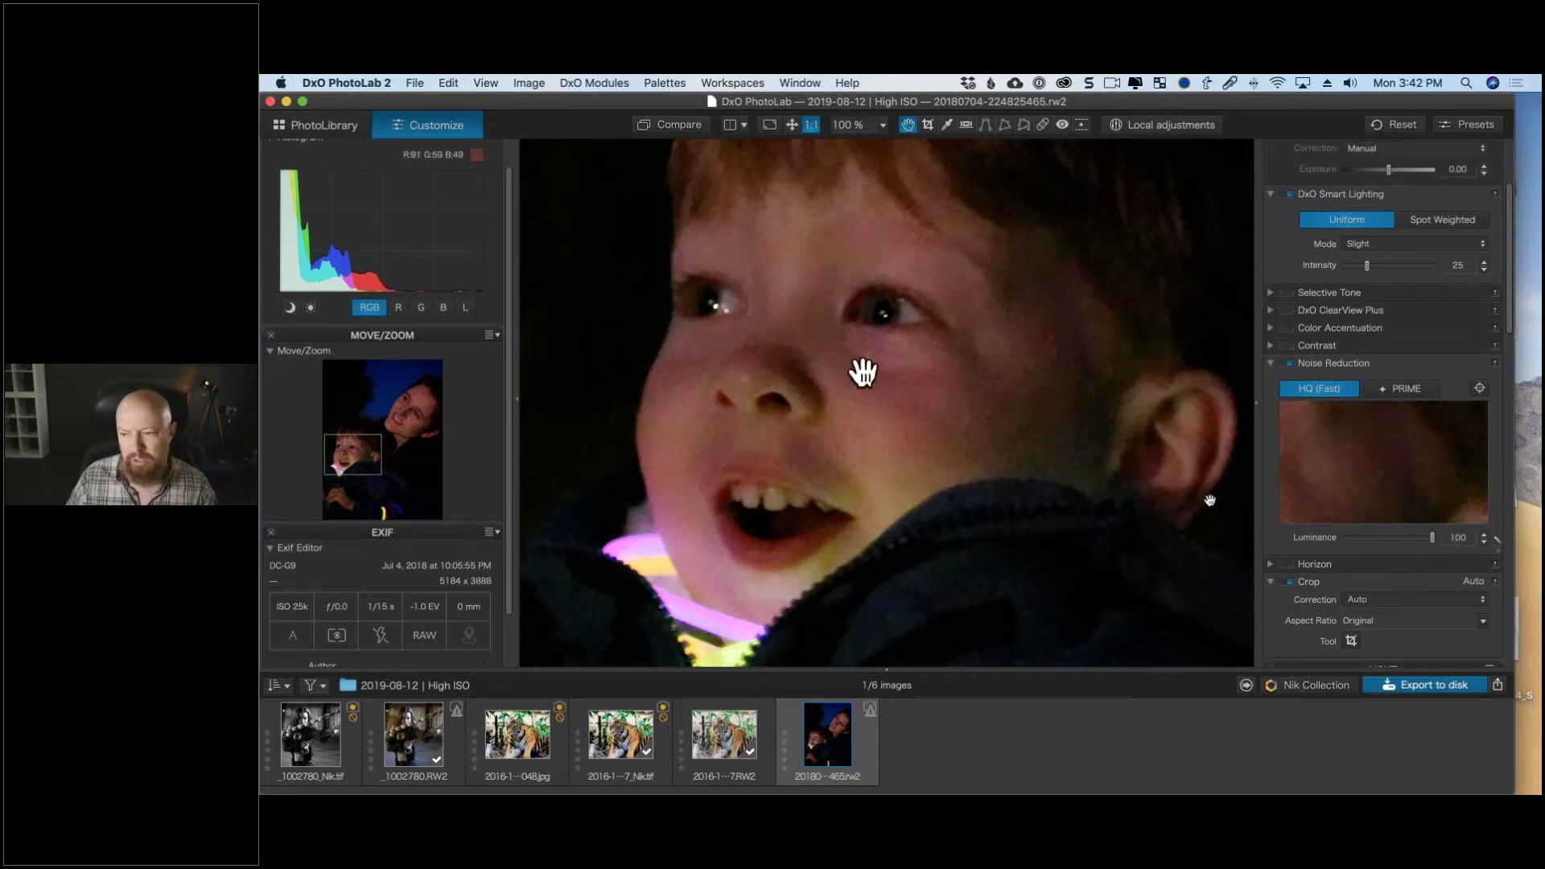
{"action": "left_click_drag", "start_coordinate": [1433, 539], "coordinate": [1381, 549]}
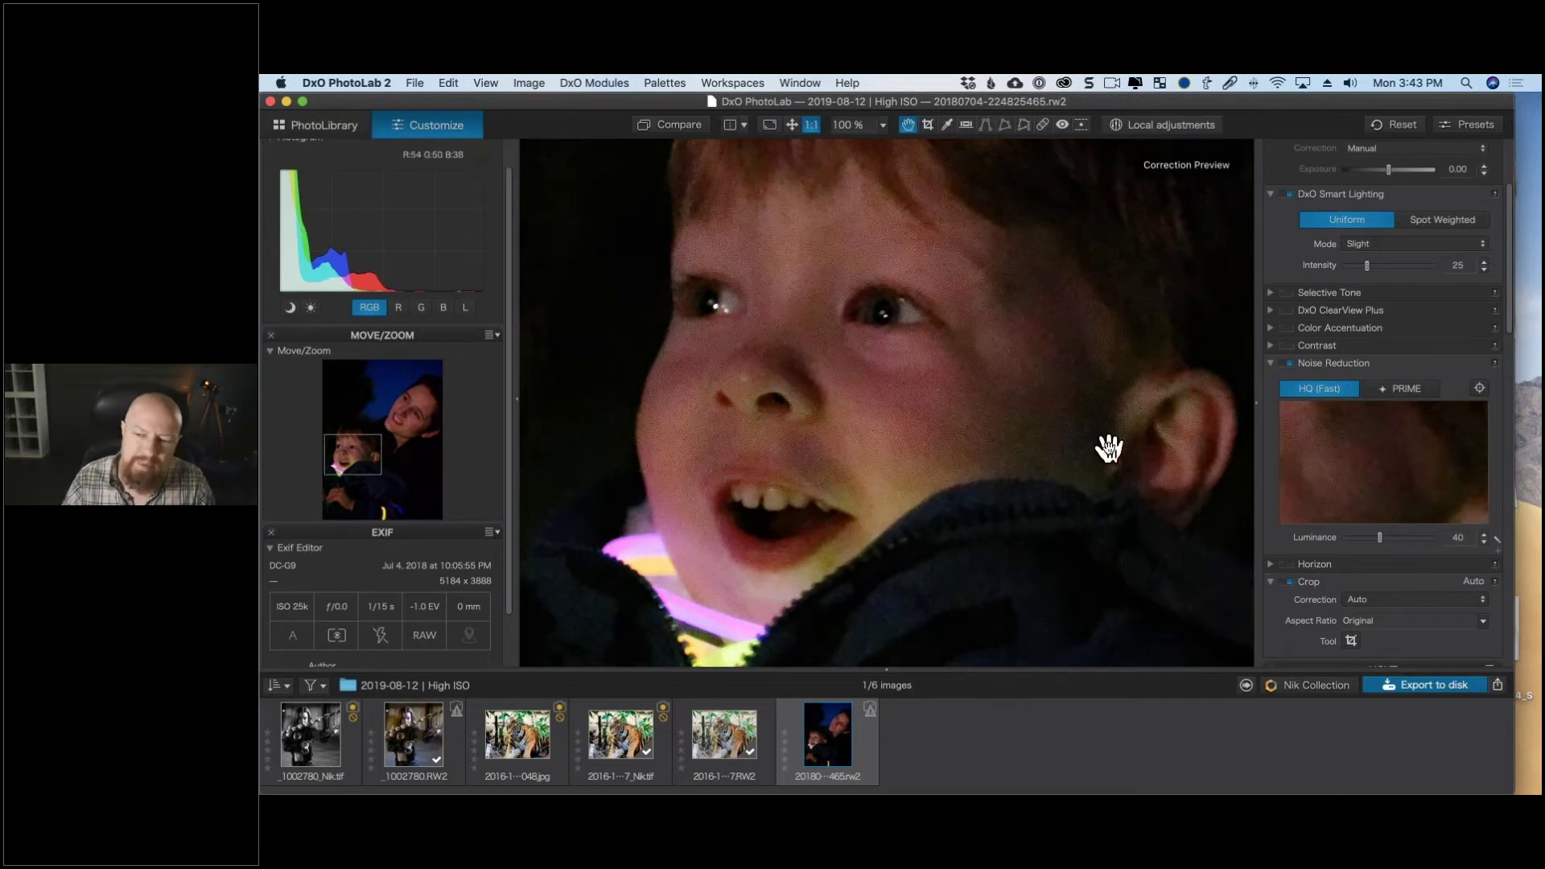
{"action": "left_click_drag", "start_coordinate": [1380, 538], "coordinate": [1397, 544]}
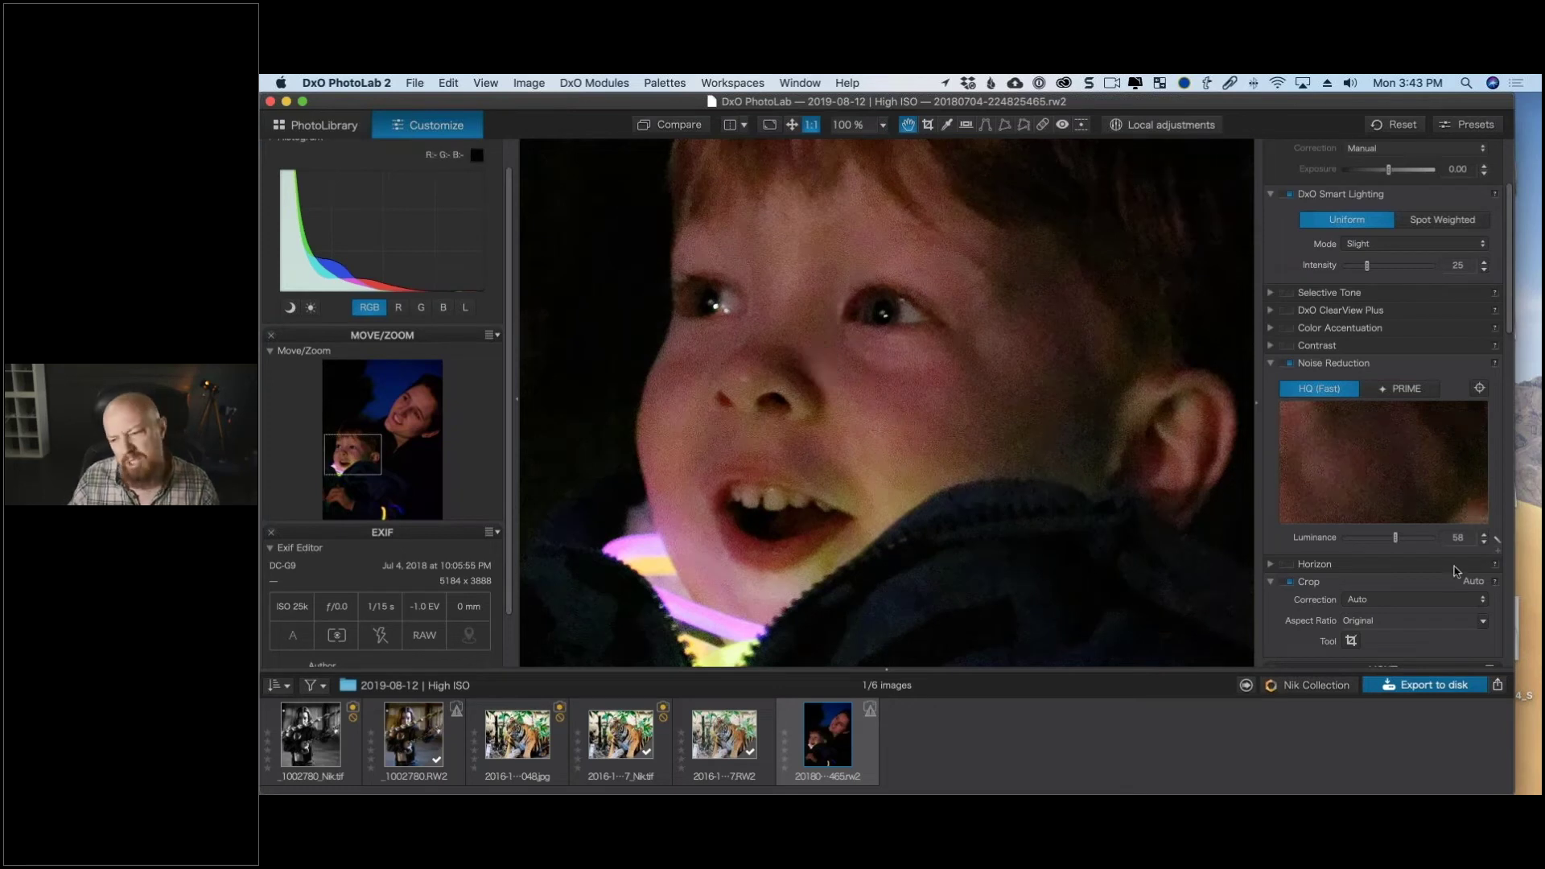
{"action": "left_click_drag", "start_coordinate": [1396, 545], "coordinate": [1388, 550]}
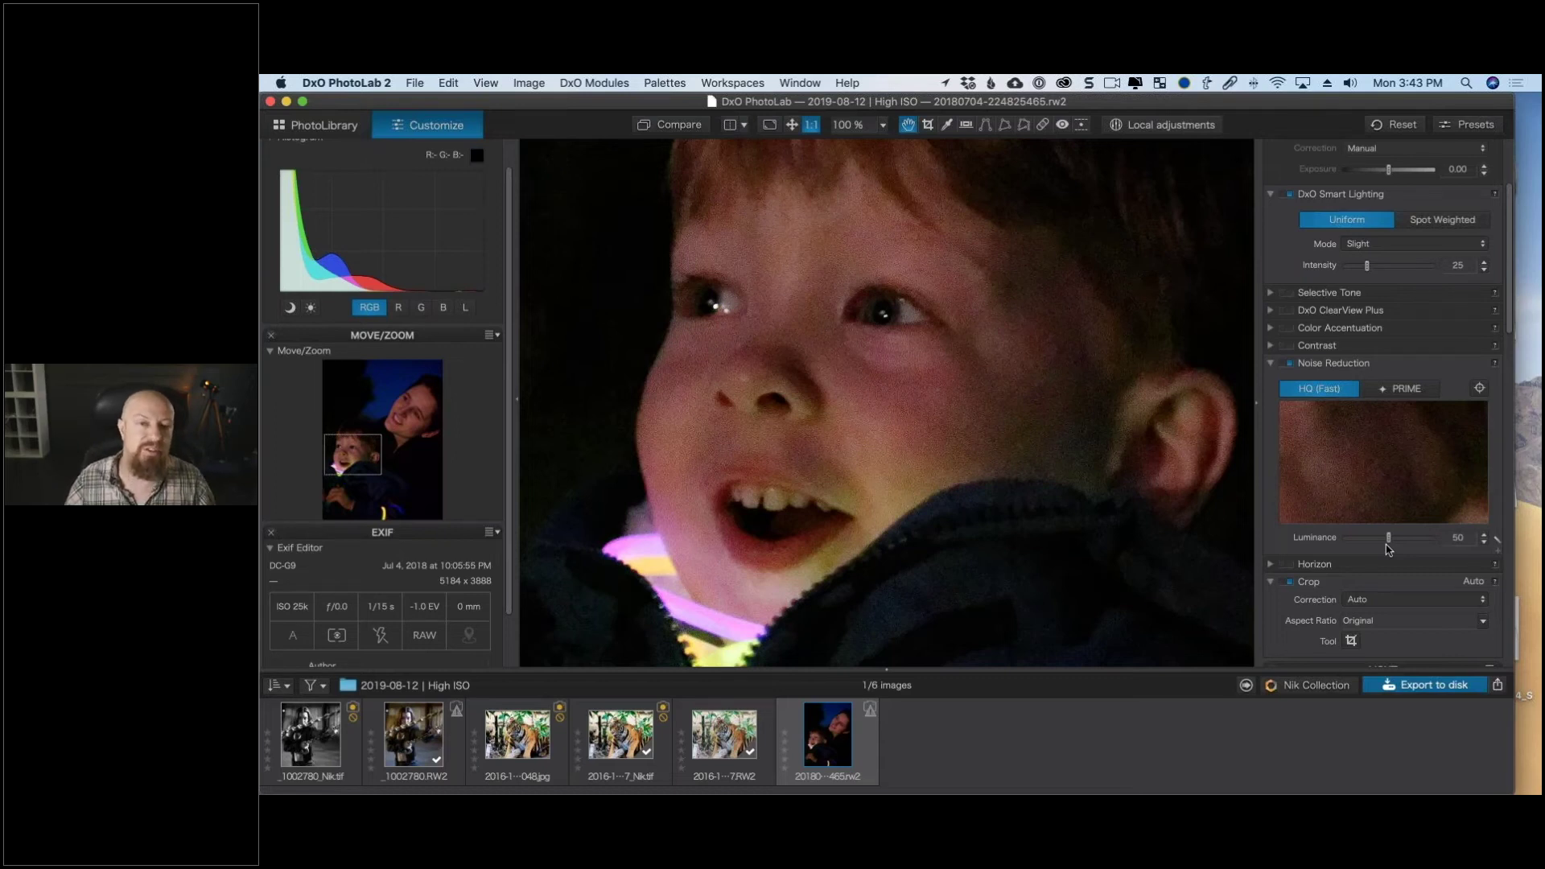
Lift the shadows on the Master tone curve with the black output at 1, and pull the midtones back to the diagonal.
{"action": "left_click", "coordinate": [792, 124]}
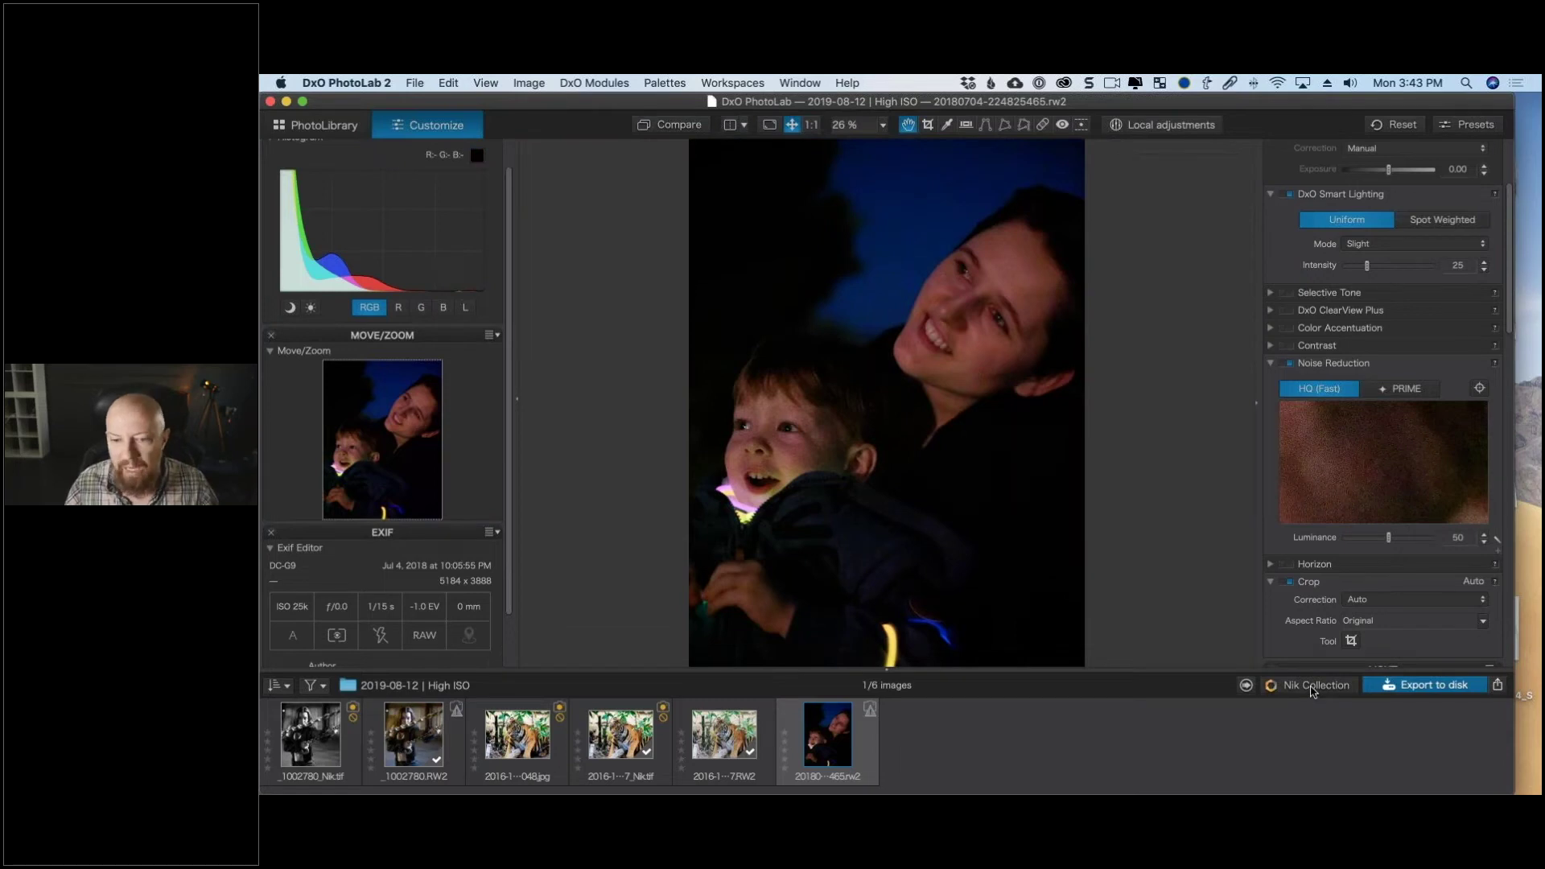
{"action": "scroll", "coordinate": [1356, 515], "scroll_direction": "up", "scroll_amount": 10}
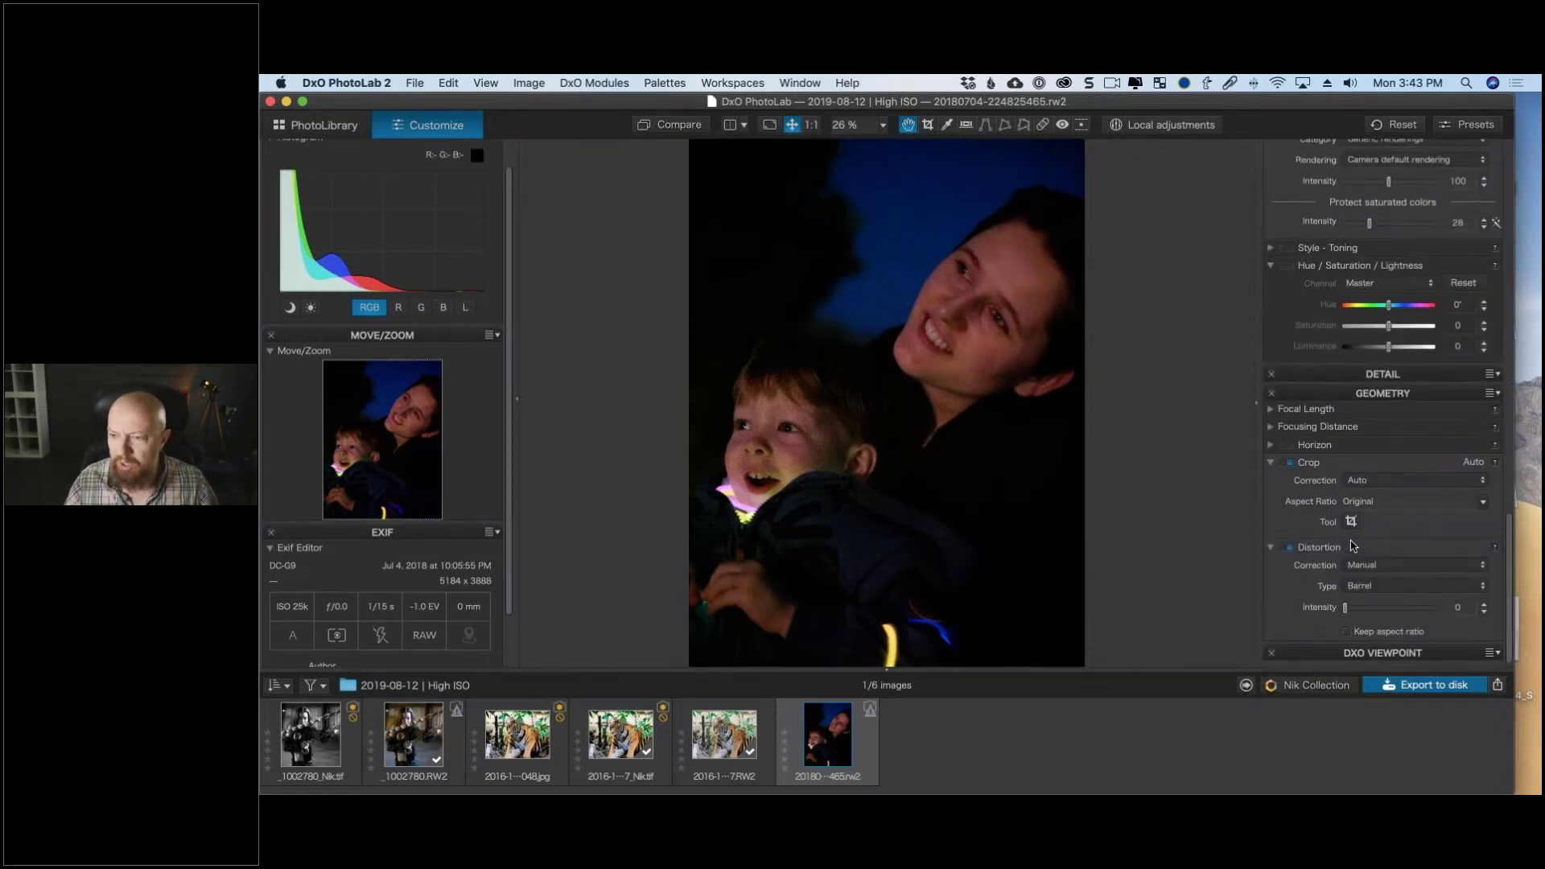
{"action": "left_click_drag", "start_coordinate": [1316, 459], "coordinate": [1317, 443]}
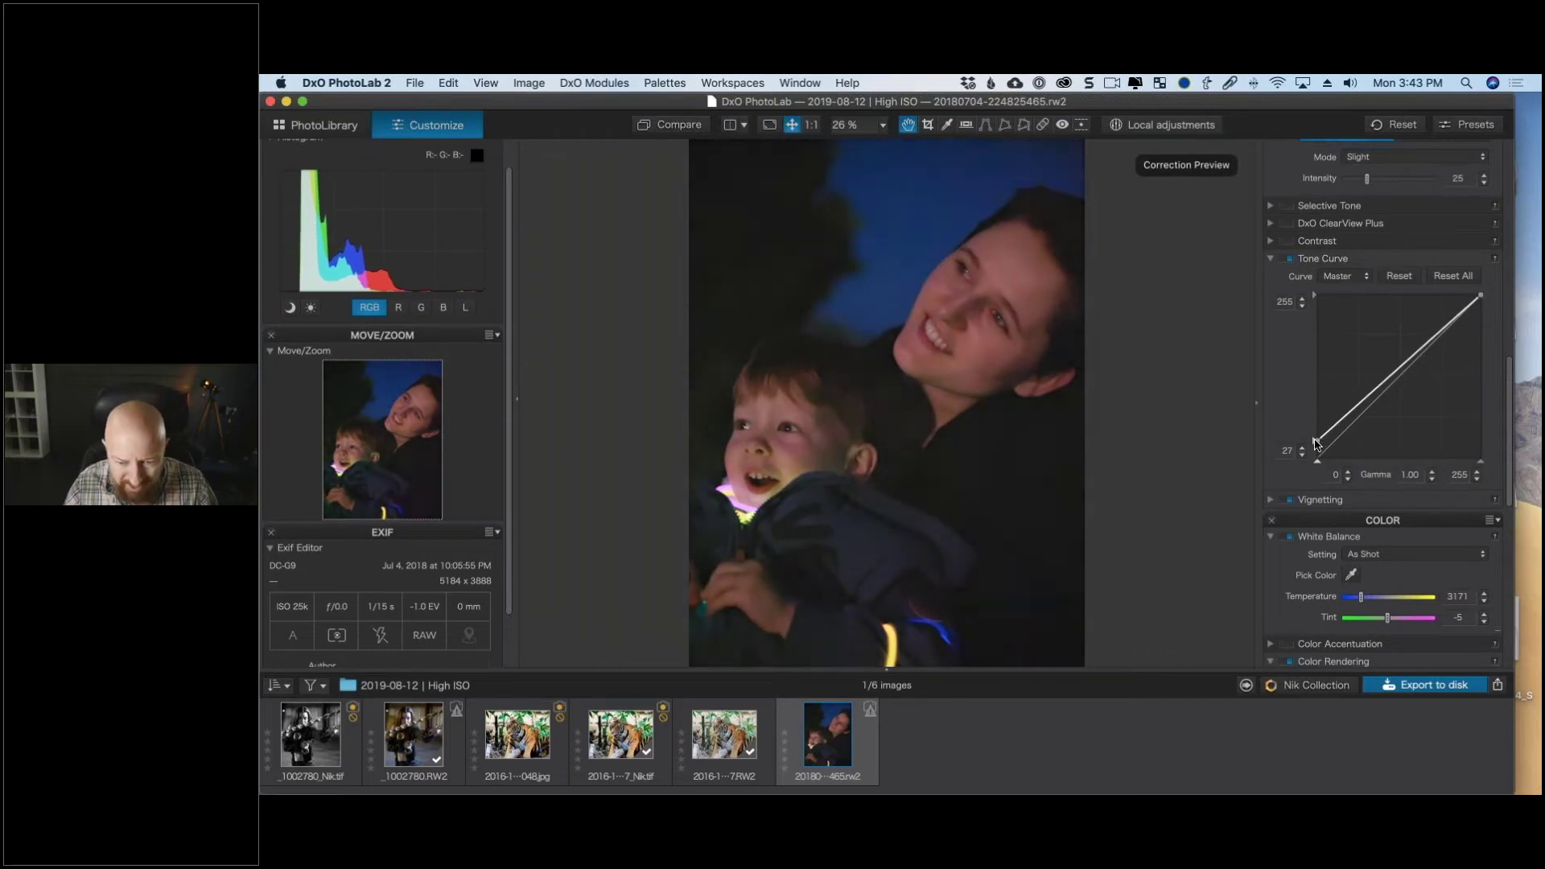
{"action": "left_click_drag", "start_coordinate": [1317, 447], "coordinate": [1333, 432]}
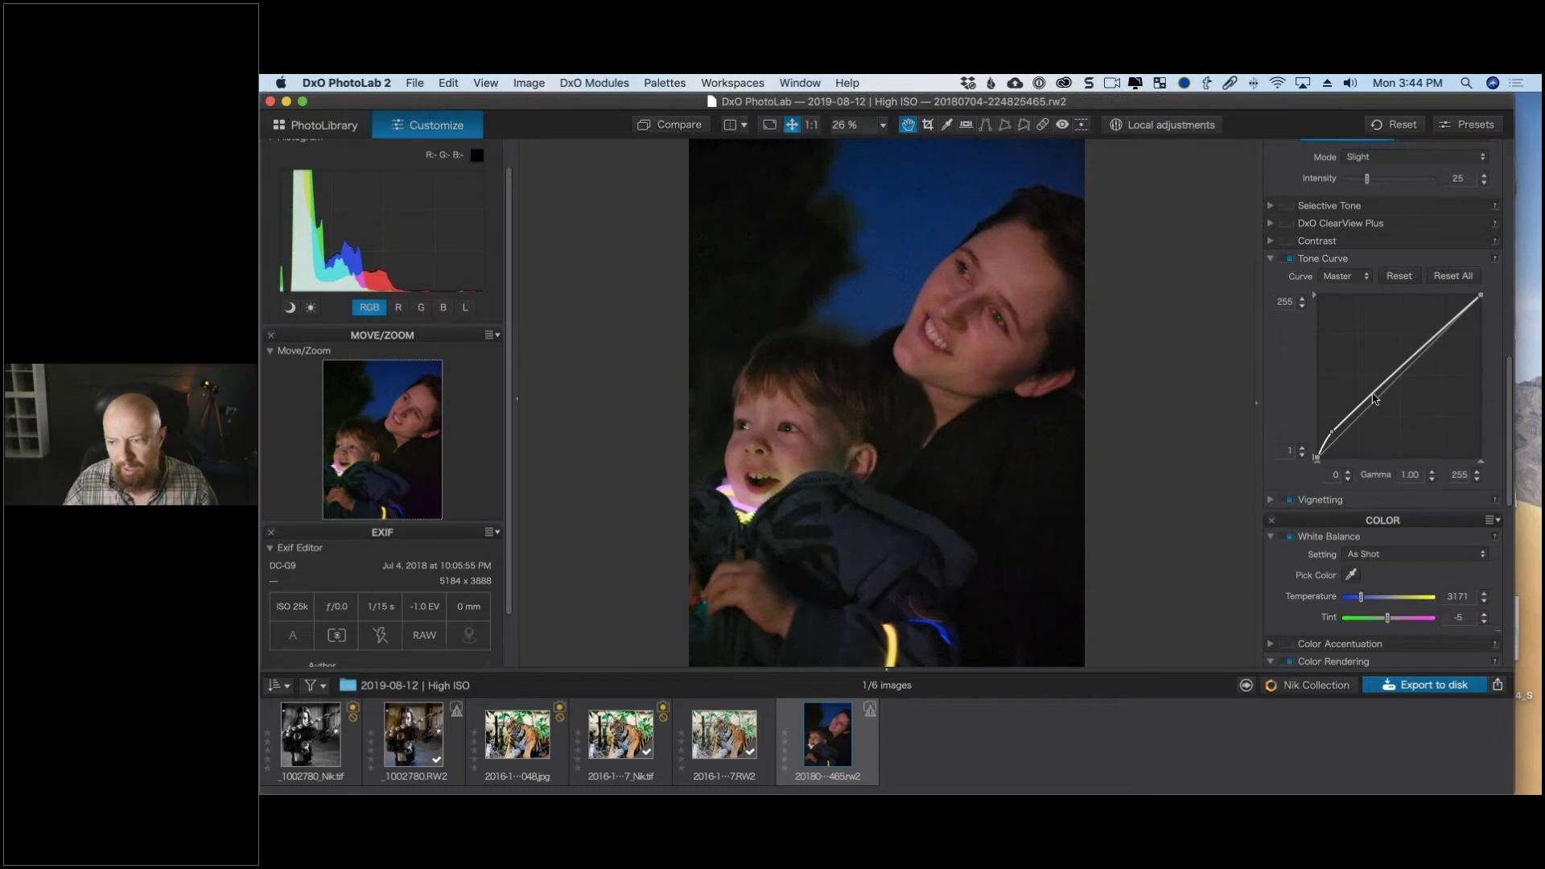
{"action": "left_click_drag", "start_coordinate": [1375, 394], "coordinate": [1333, 430]}
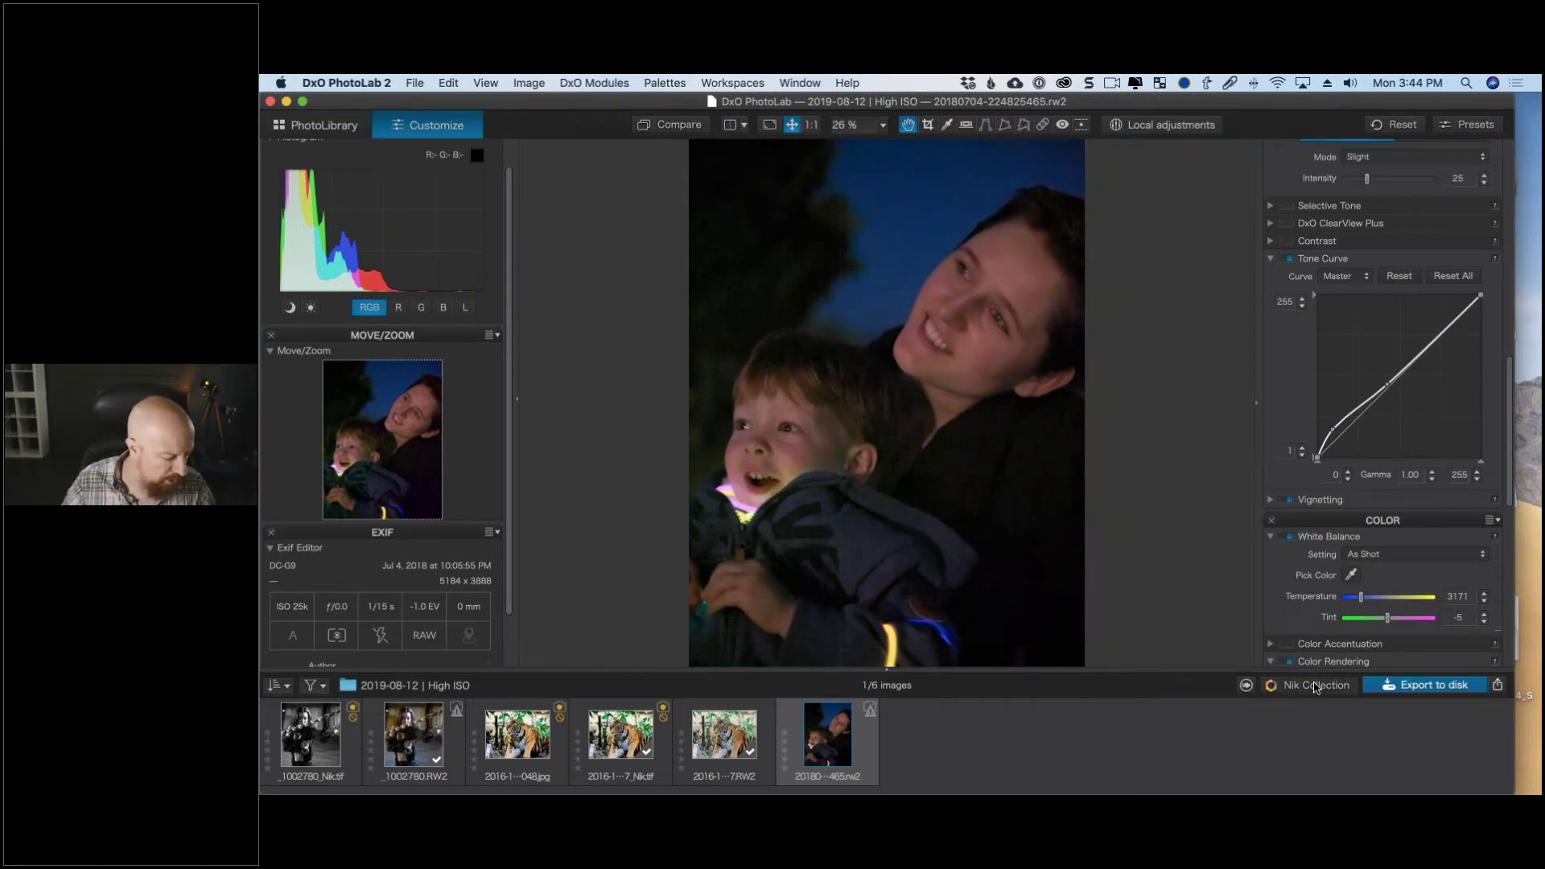
Send the portrait to Analog Efex Pro 2 and reposition its window to fit the screen.
{"action": "left_click", "coordinate": [1317, 687]}
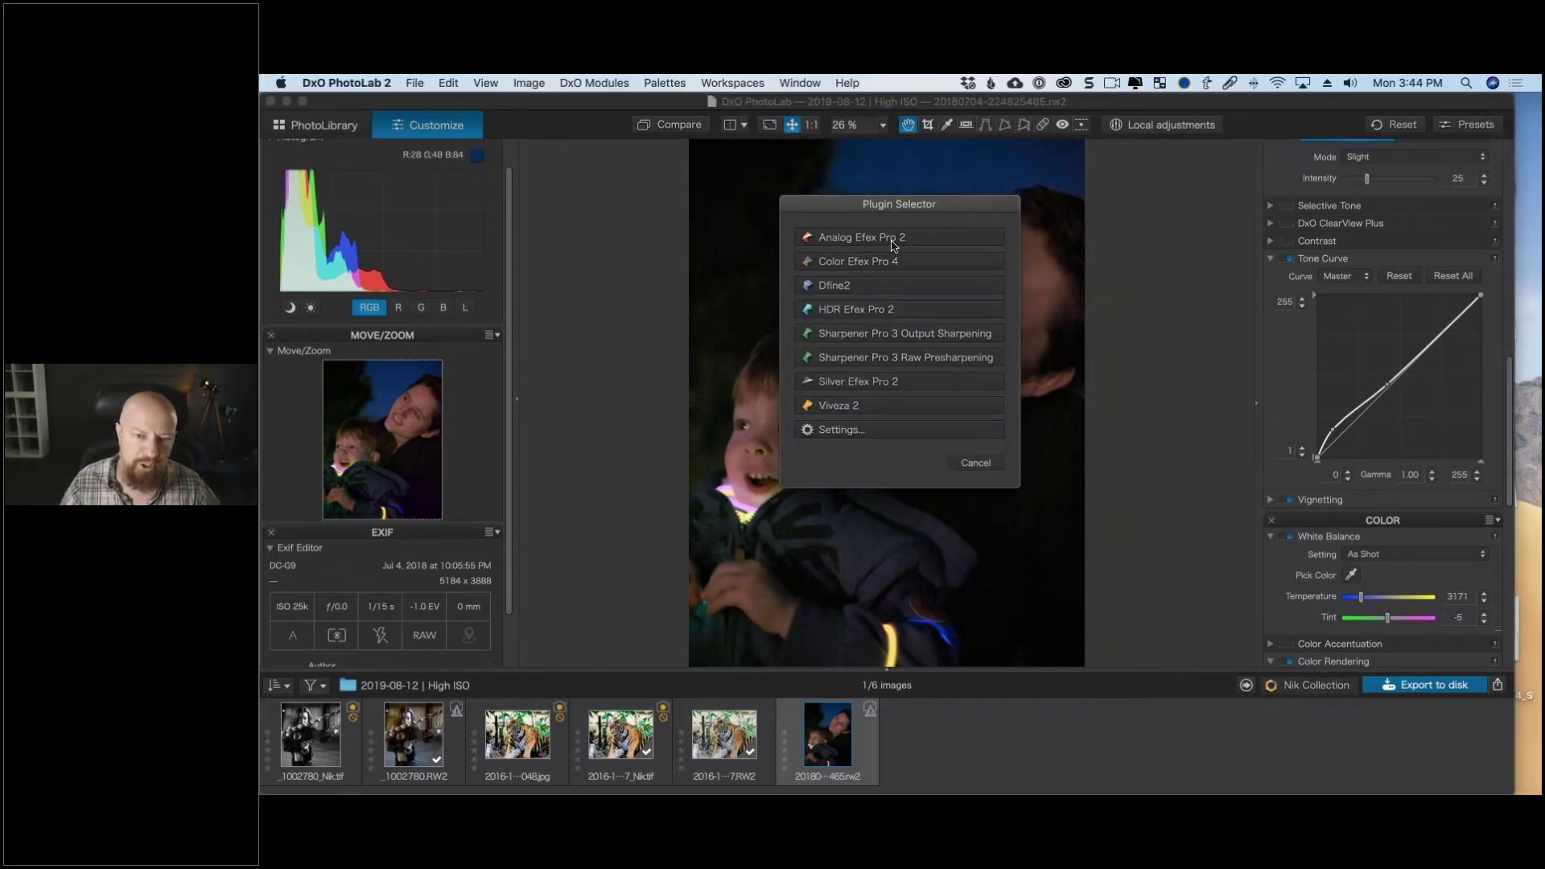
{"action": "left_click", "coordinate": [893, 238]}
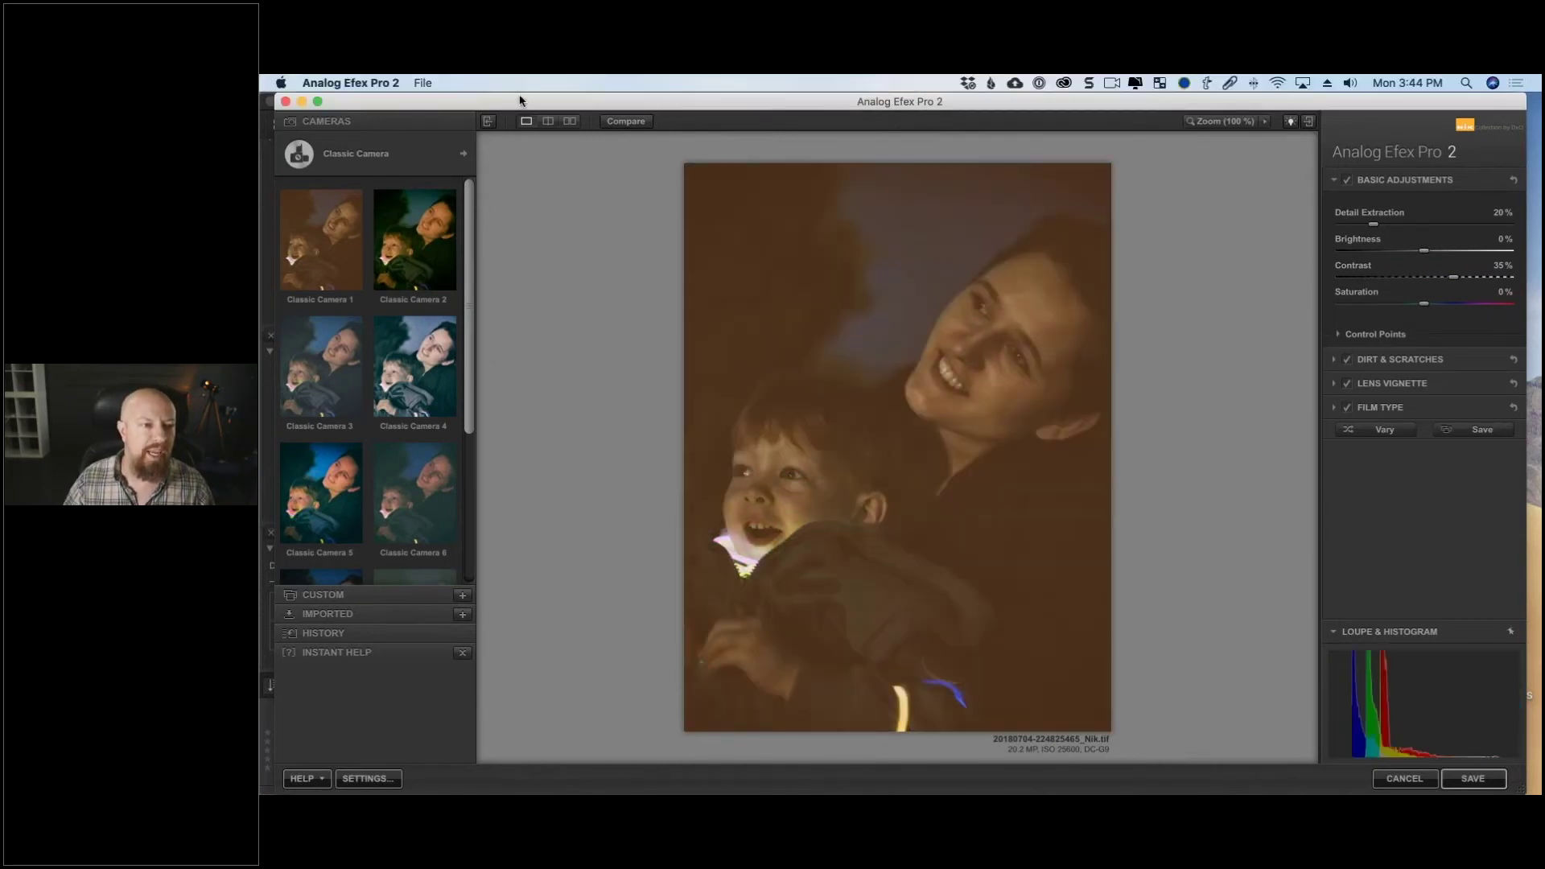
{"action": "left_click_drag", "start_coordinate": [517, 98], "coordinate": [512, 95]}
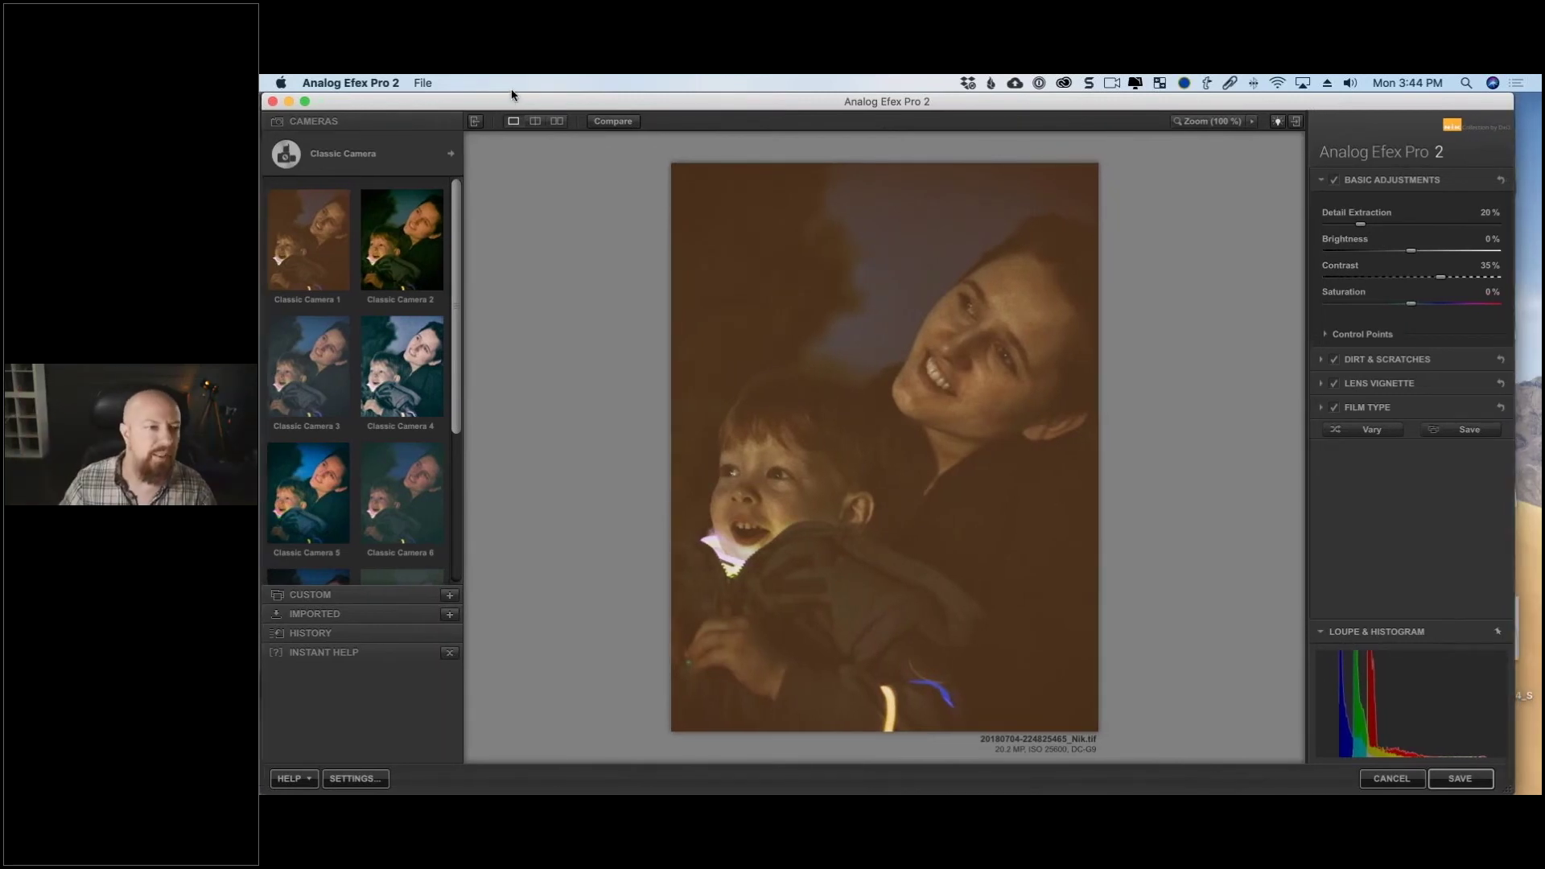
Browse the Color Cast, Wet Plate and Multilens camera presets as previews of the portrait.
{"action": "left_click", "coordinate": [359, 156]}
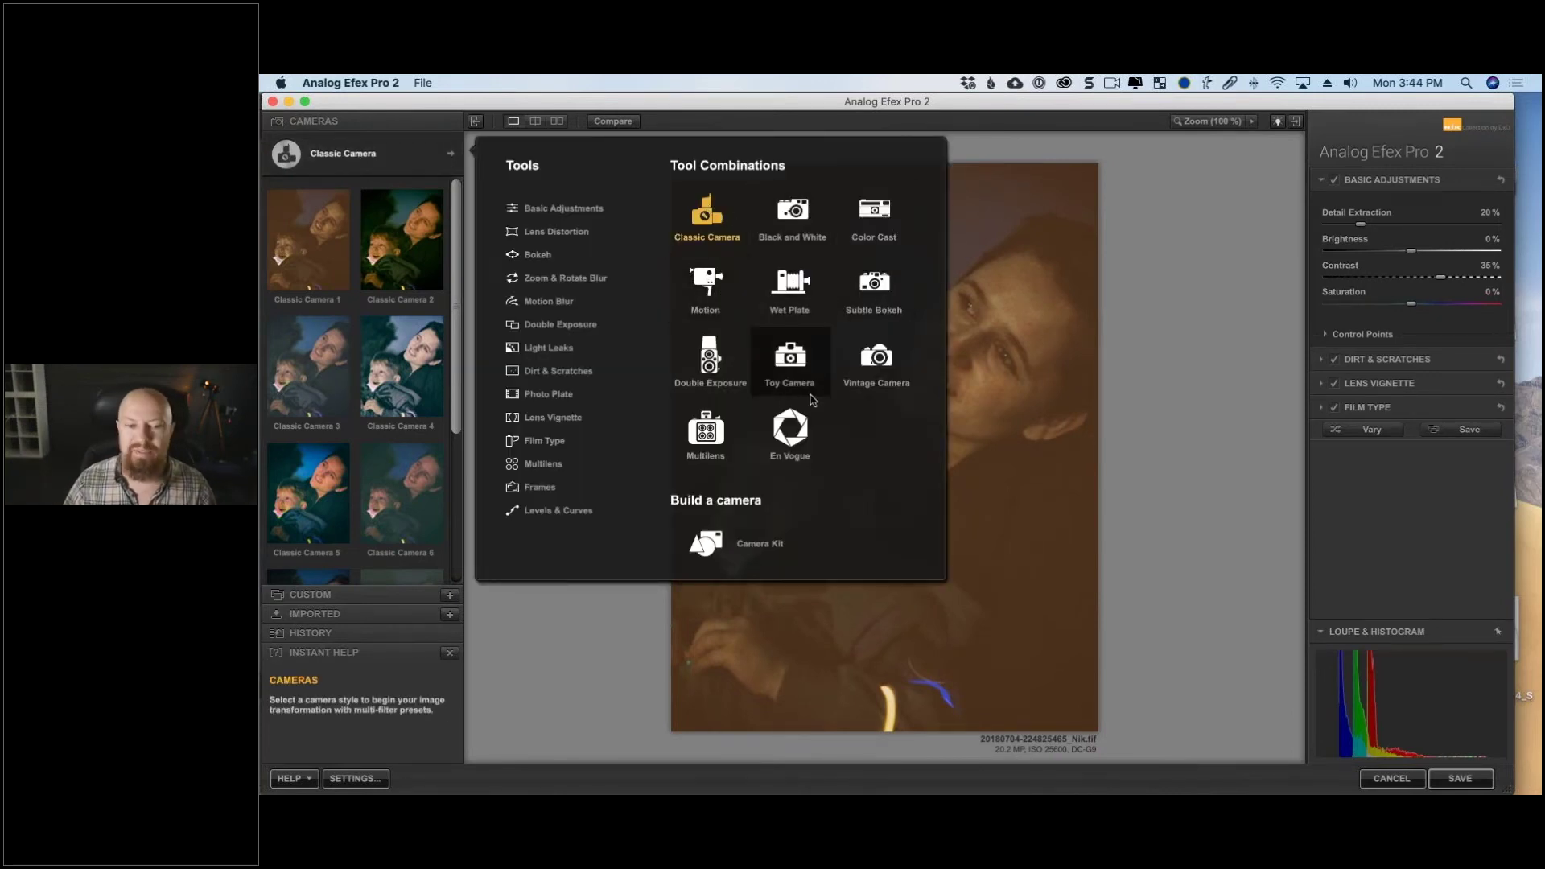
{"action": "left_click", "coordinate": [870, 224]}
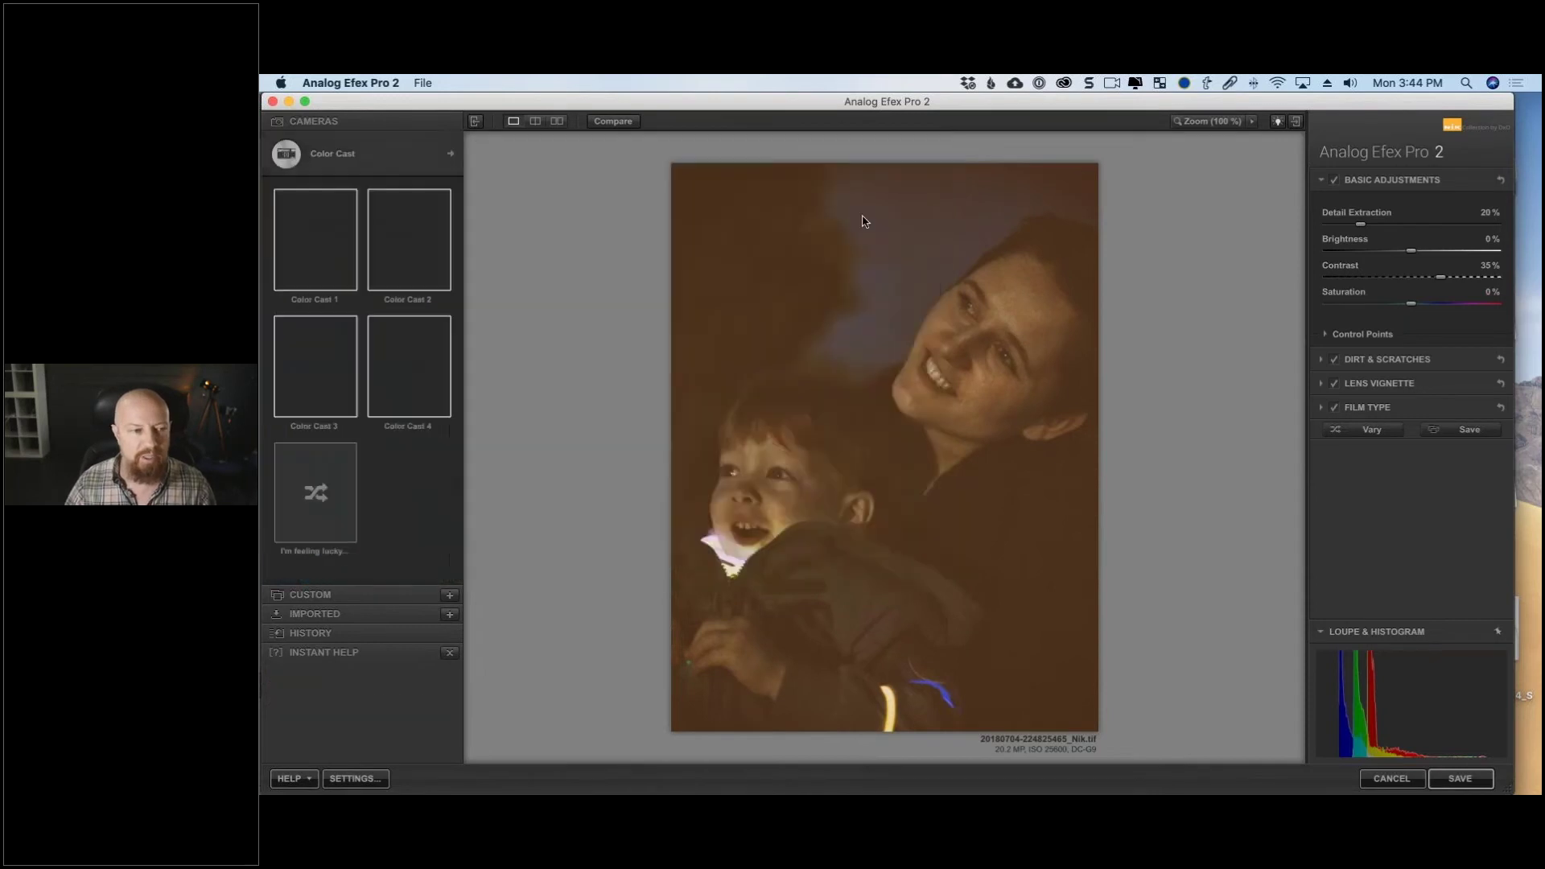
{"action": "left_click", "coordinate": [341, 153]}
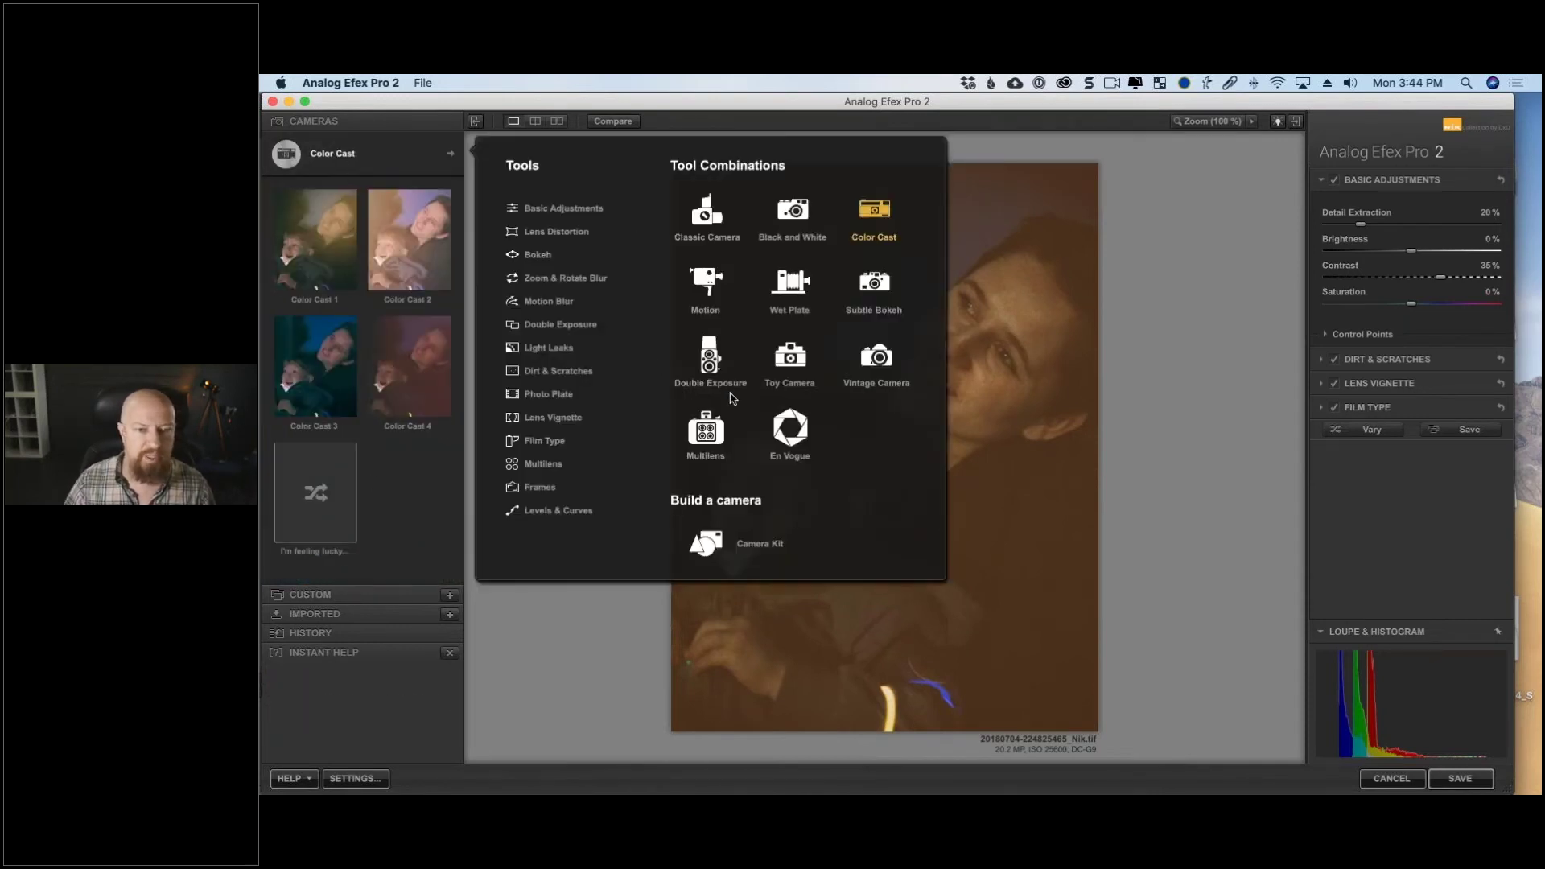
{"action": "left_click", "coordinate": [785, 290]}
{"action": "left_click", "coordinate": [365, 157]}
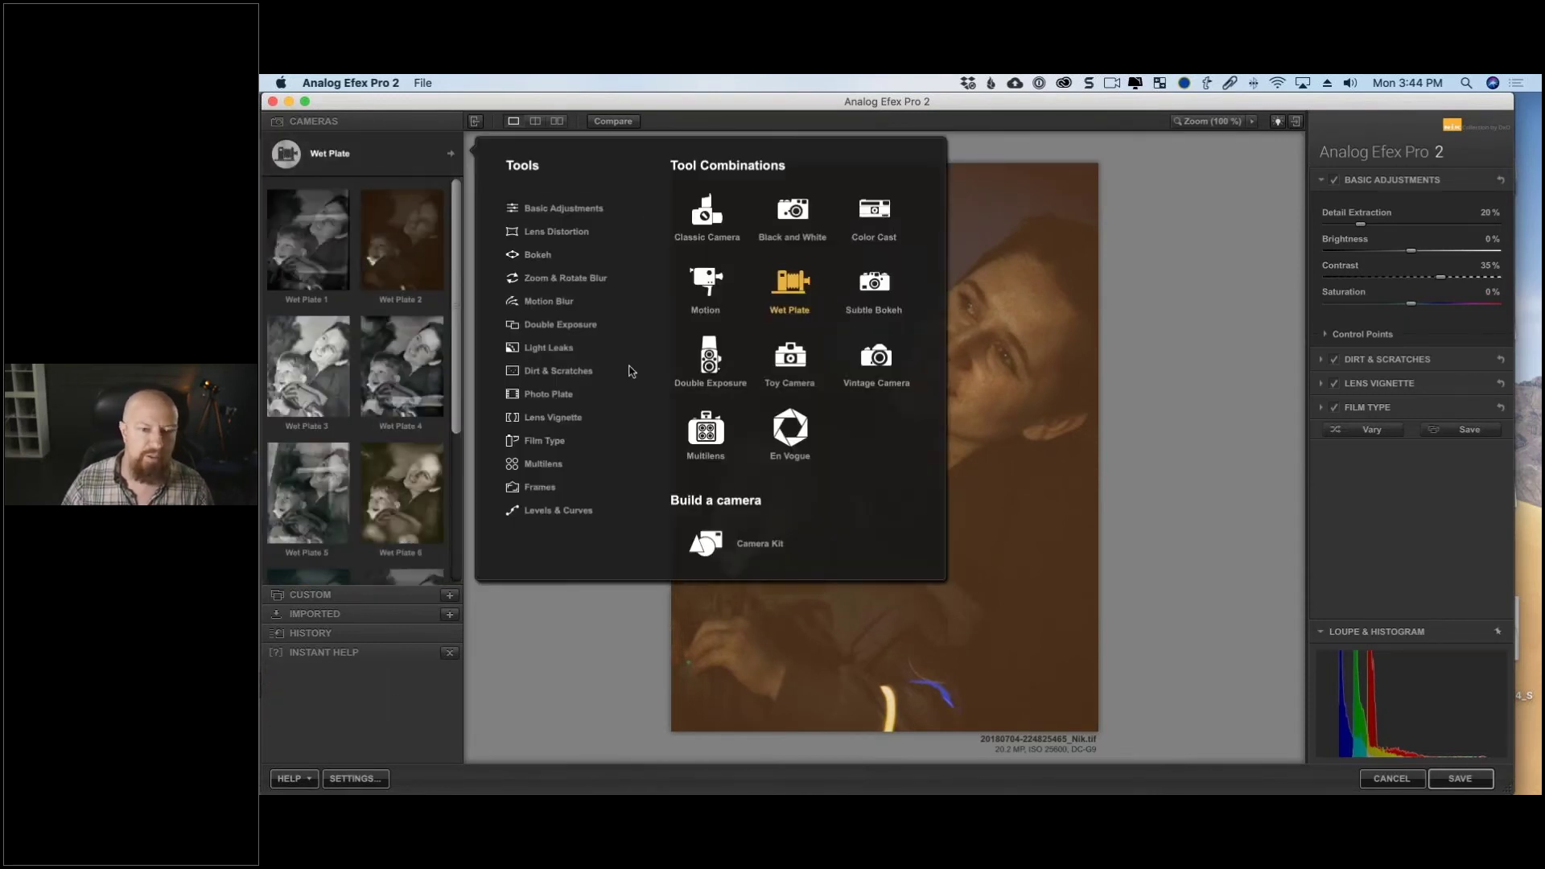
{"action": "left_click", "coordinate": [706, 433]}
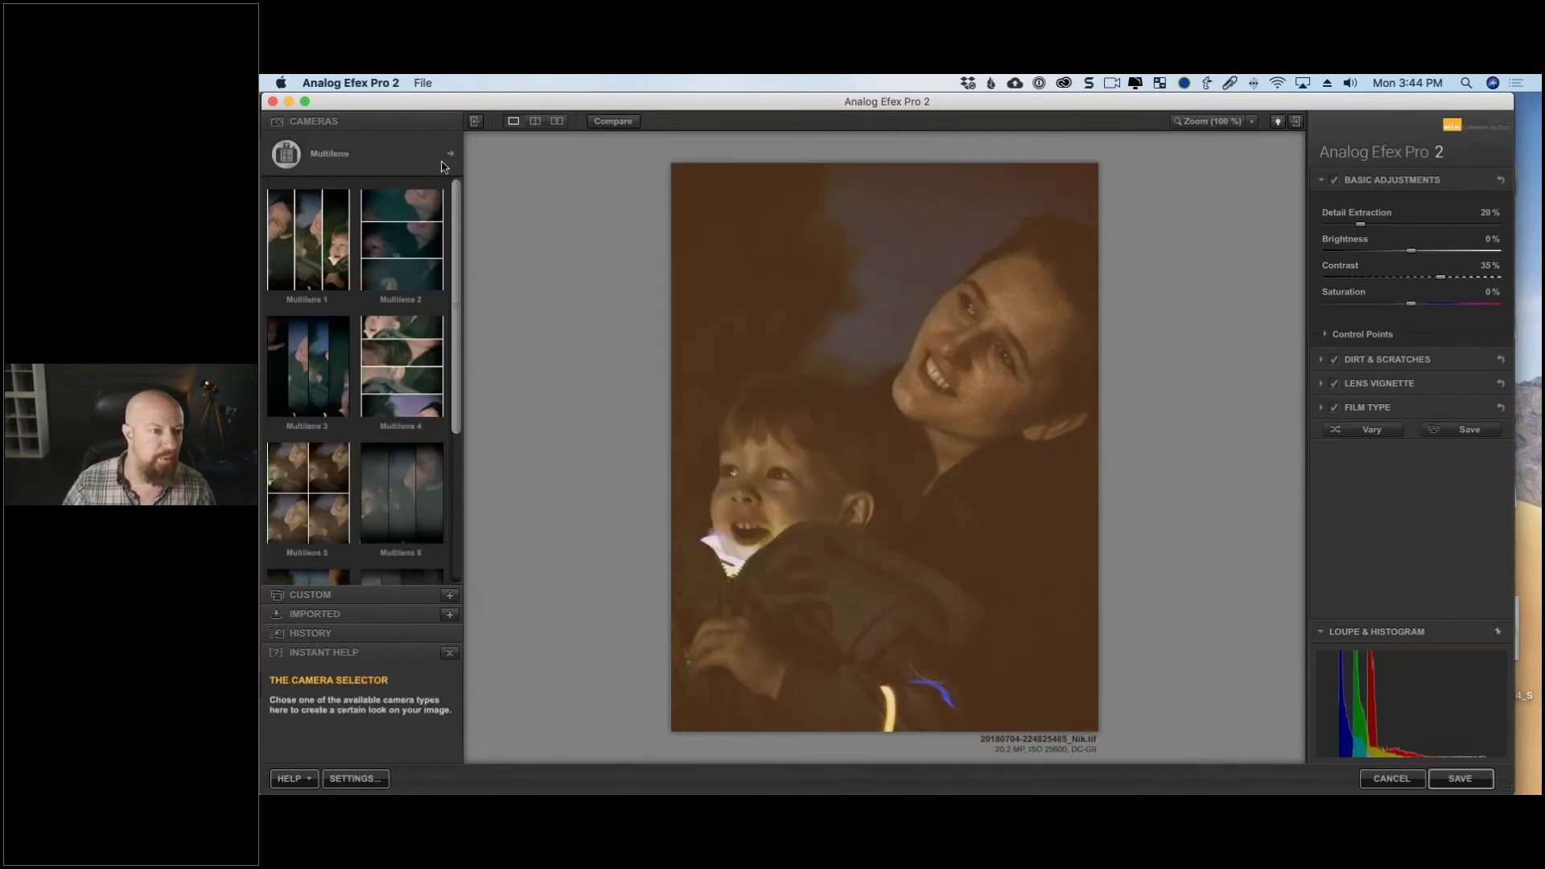
Return to the Classic Camera combination, apply the Classic Camera 5 preset and collapse its Film Type settings.
{"action": "left_click", "coordinate": [342, 153]}
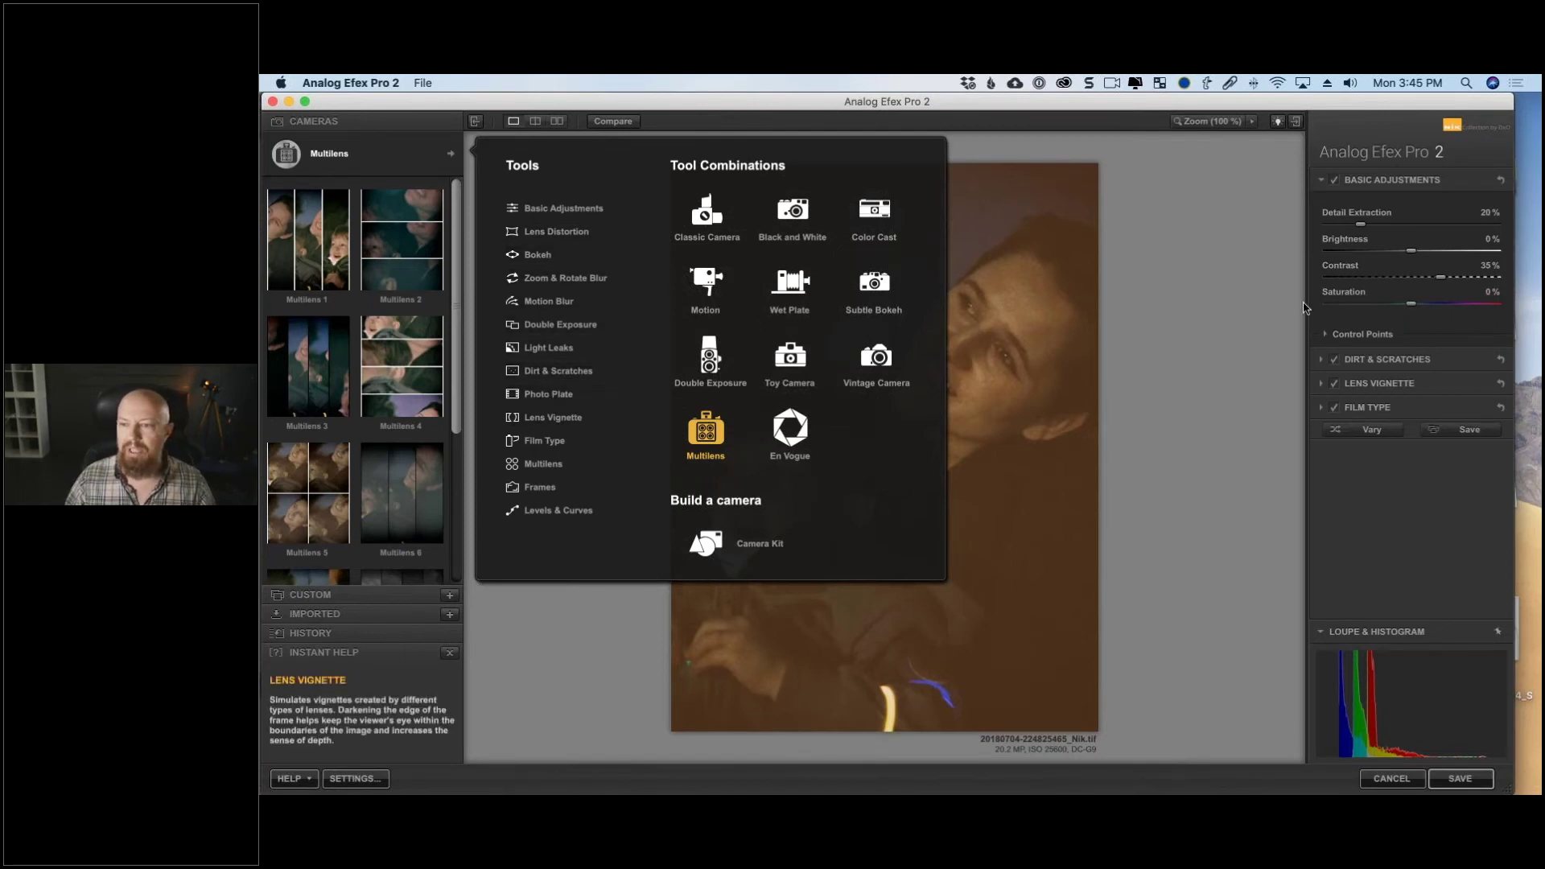
{"action": "left_click", "coordinate": [729, 233]}
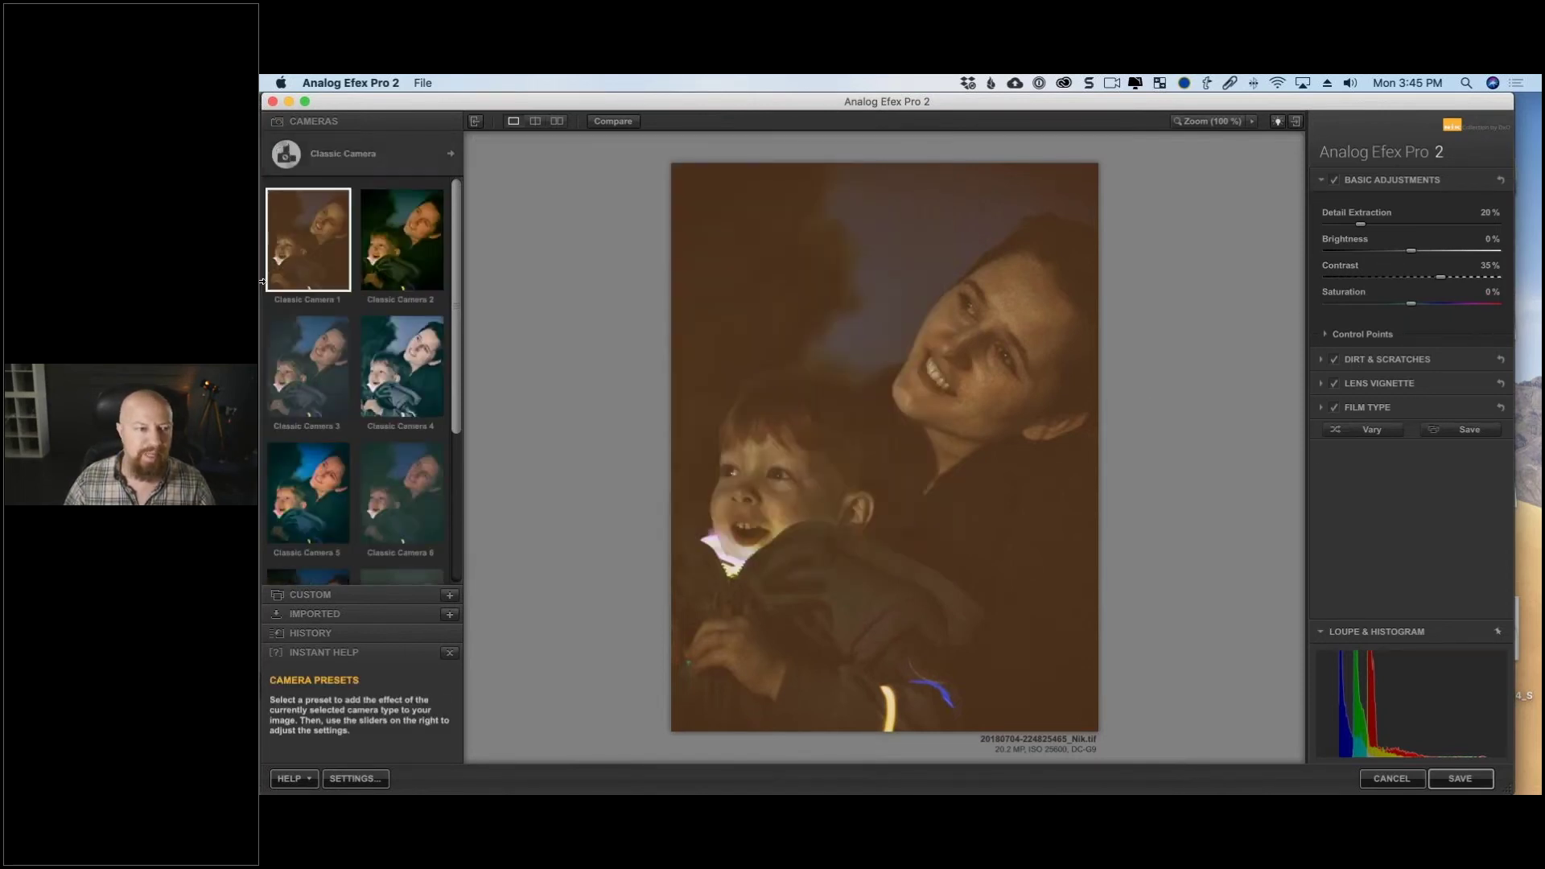
{"action": "left_click", "coordinate": [299, 460]}
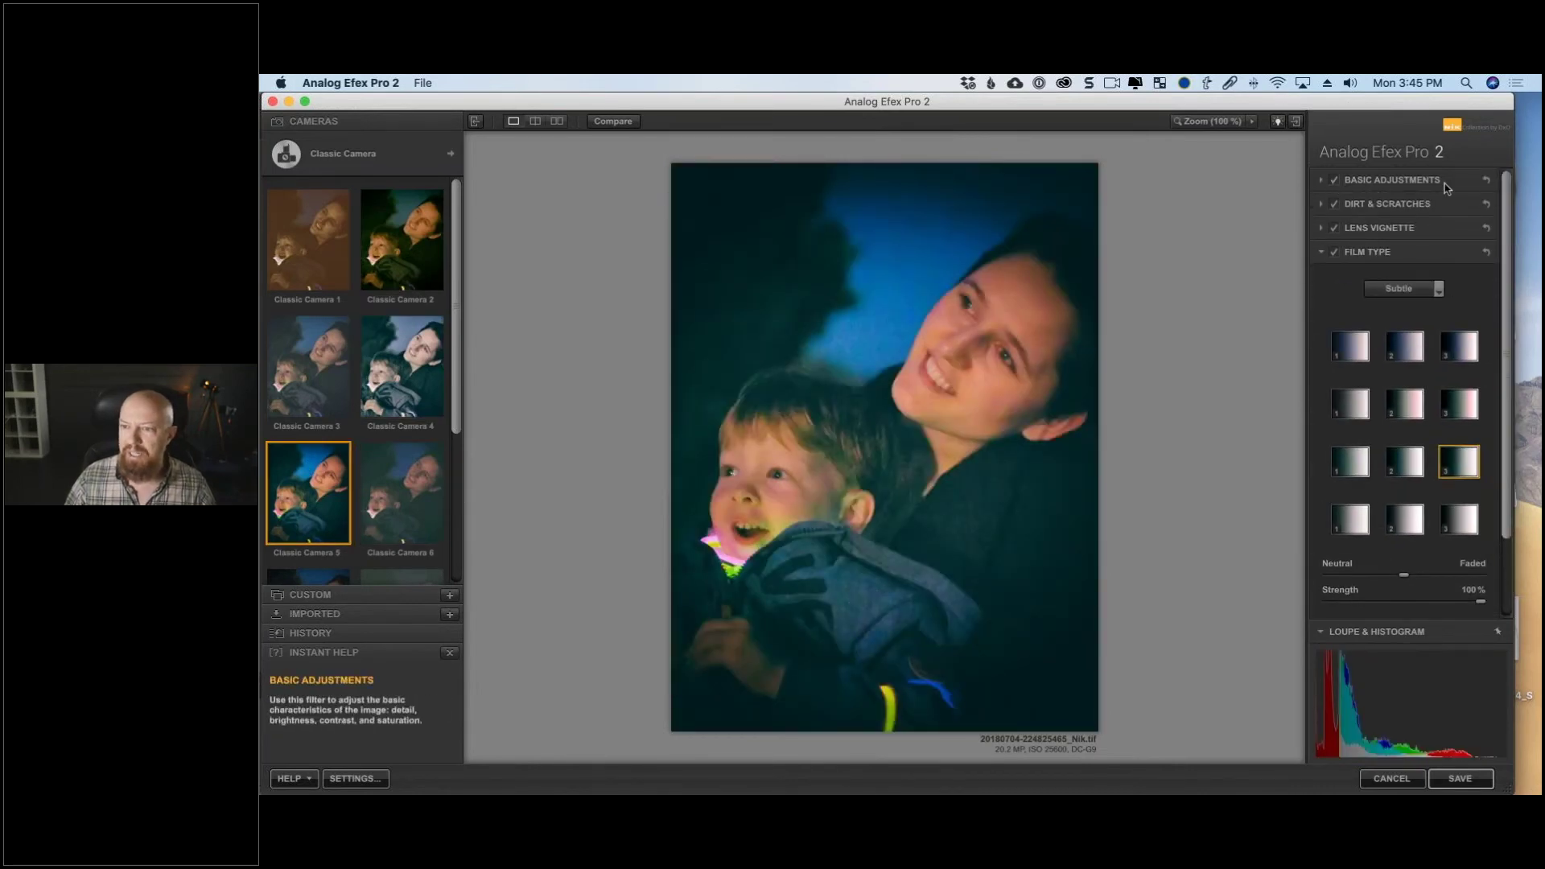
{"action": "left_click", "coordinate": [1324, 252]}
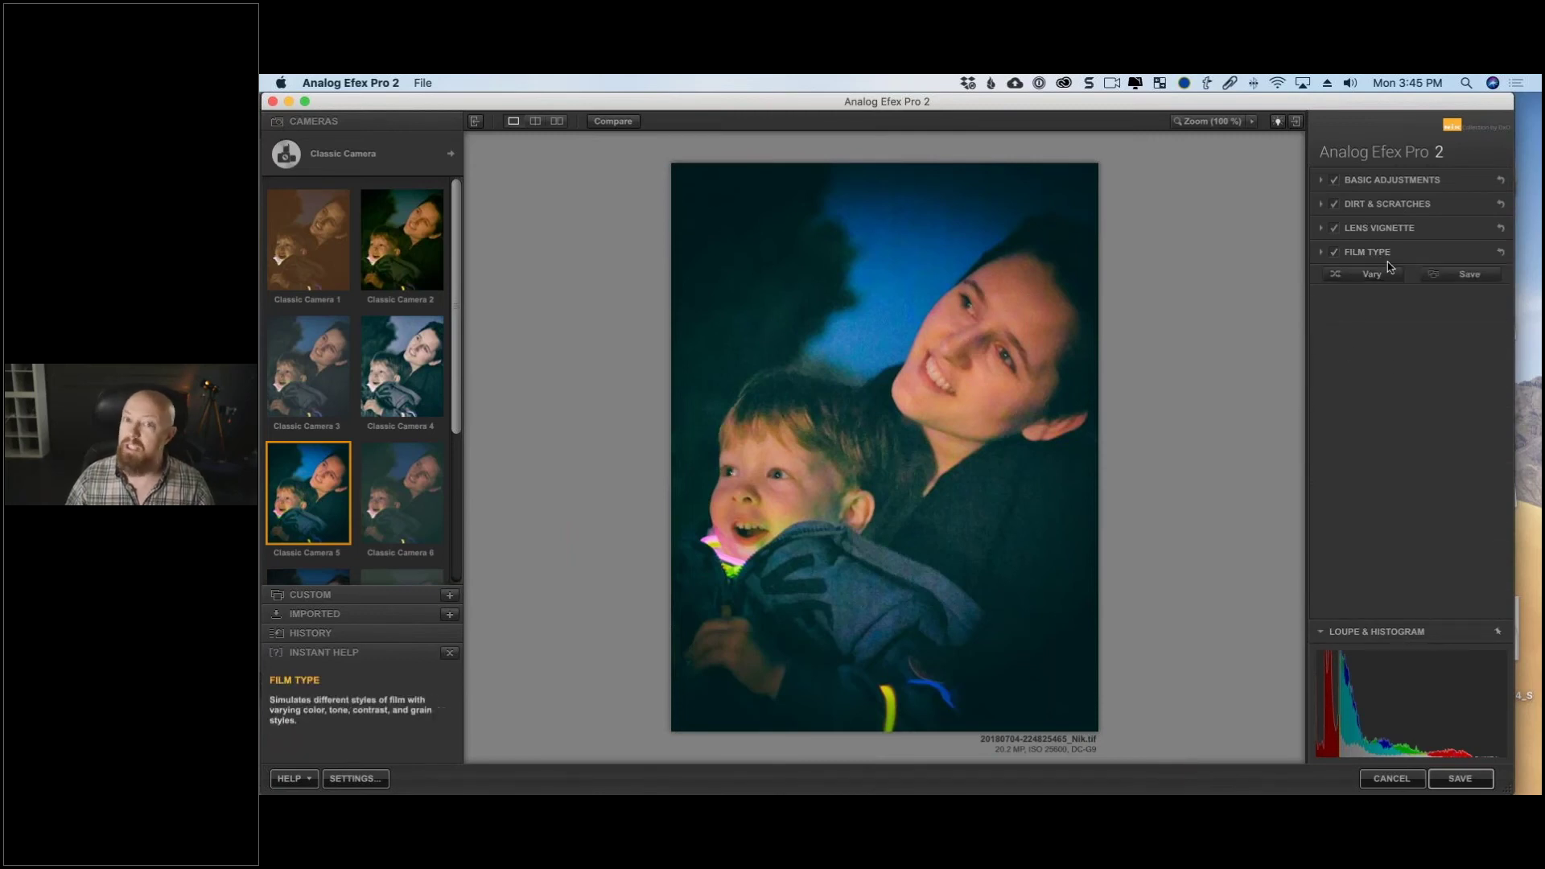
Try the Light Leaks tool on its own, and undo it to restore the Classic Camera 5 filters.
{"action": "left_click", "coordinate": [372, 149]}
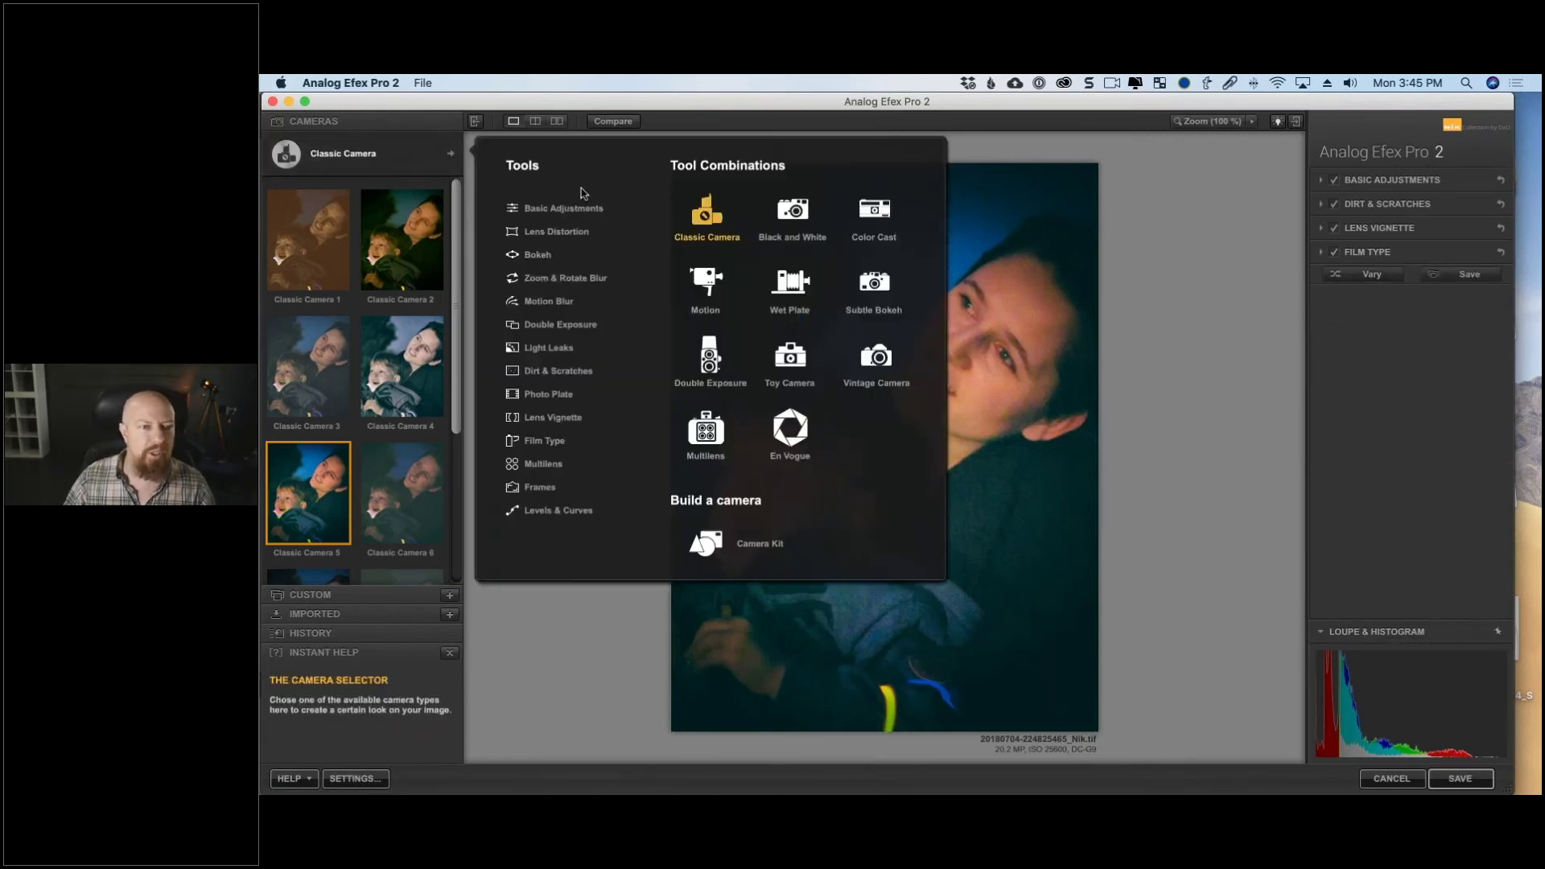
{"action": "left_click", "coordinate": [562, 347]}
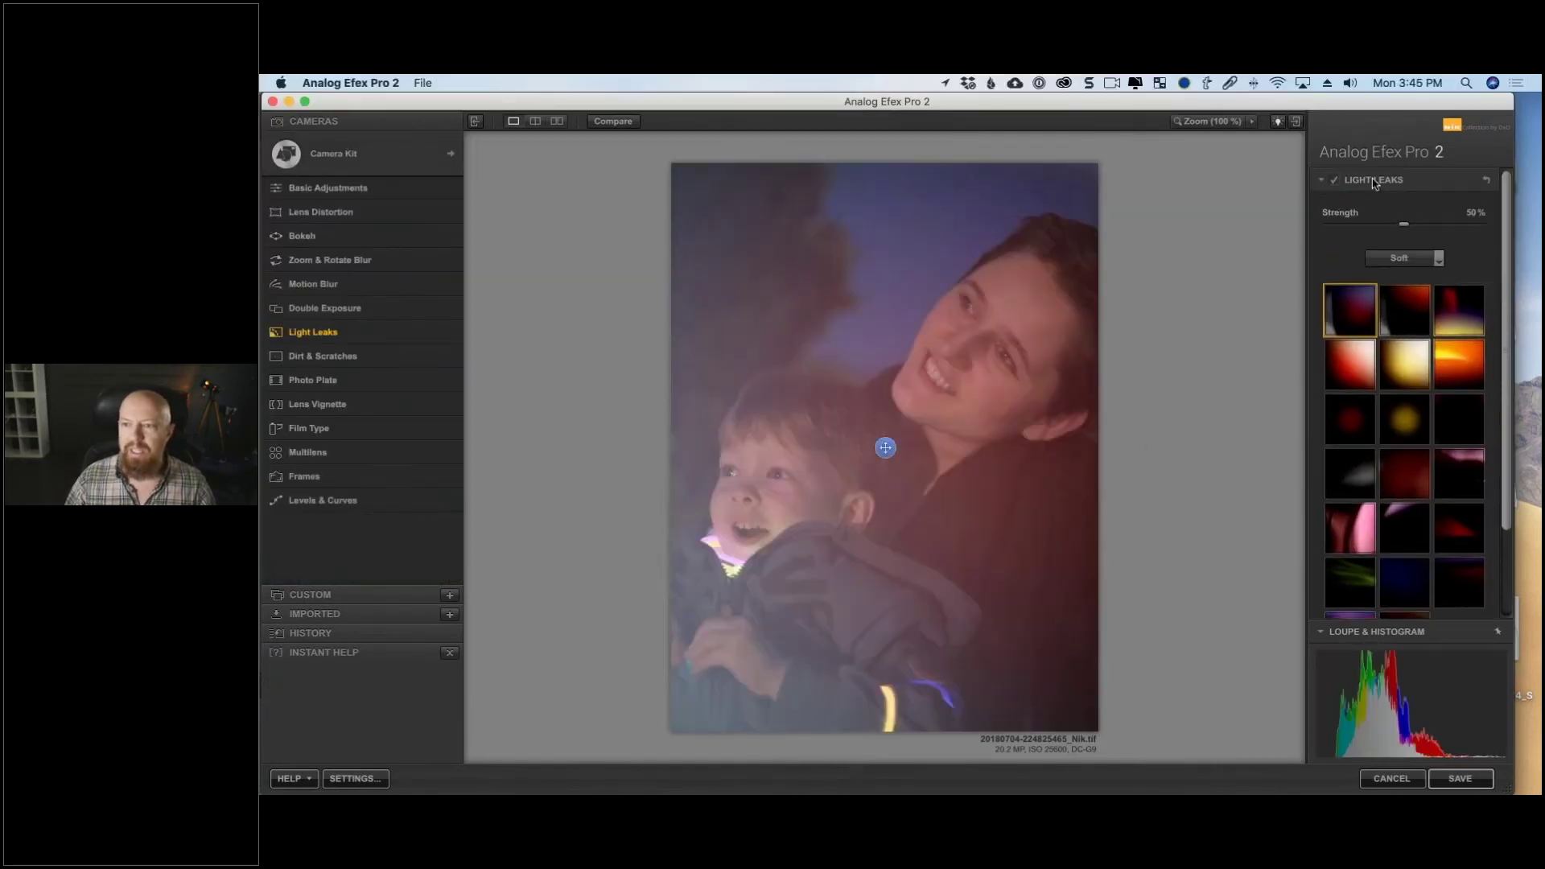
{"action": "left_click", "coordinate": [1321, 182]}
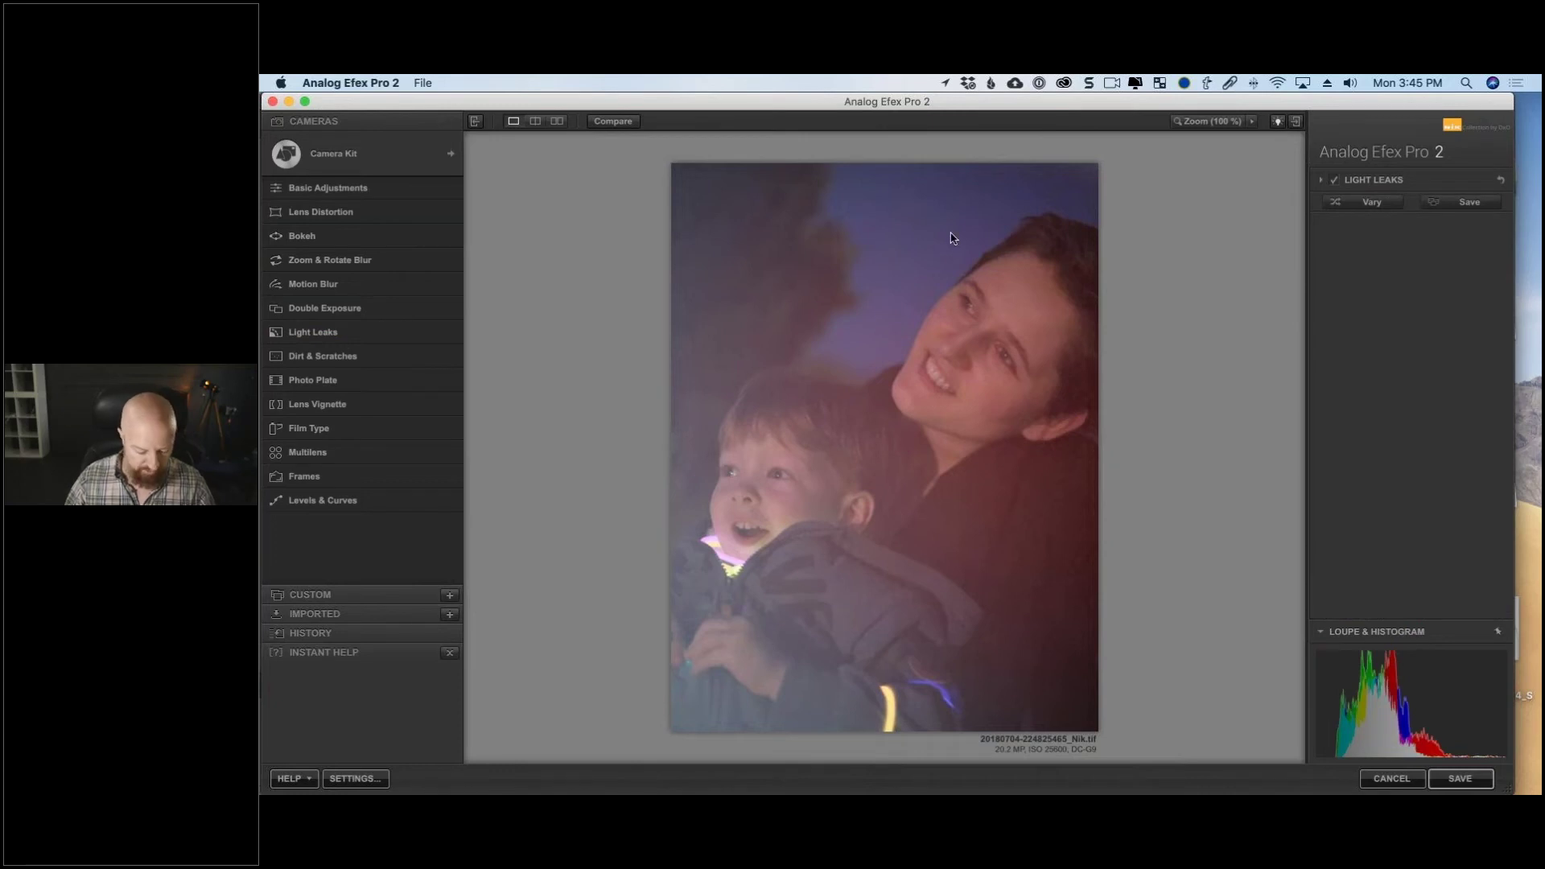
{"action": "key", "text": "super+z"}
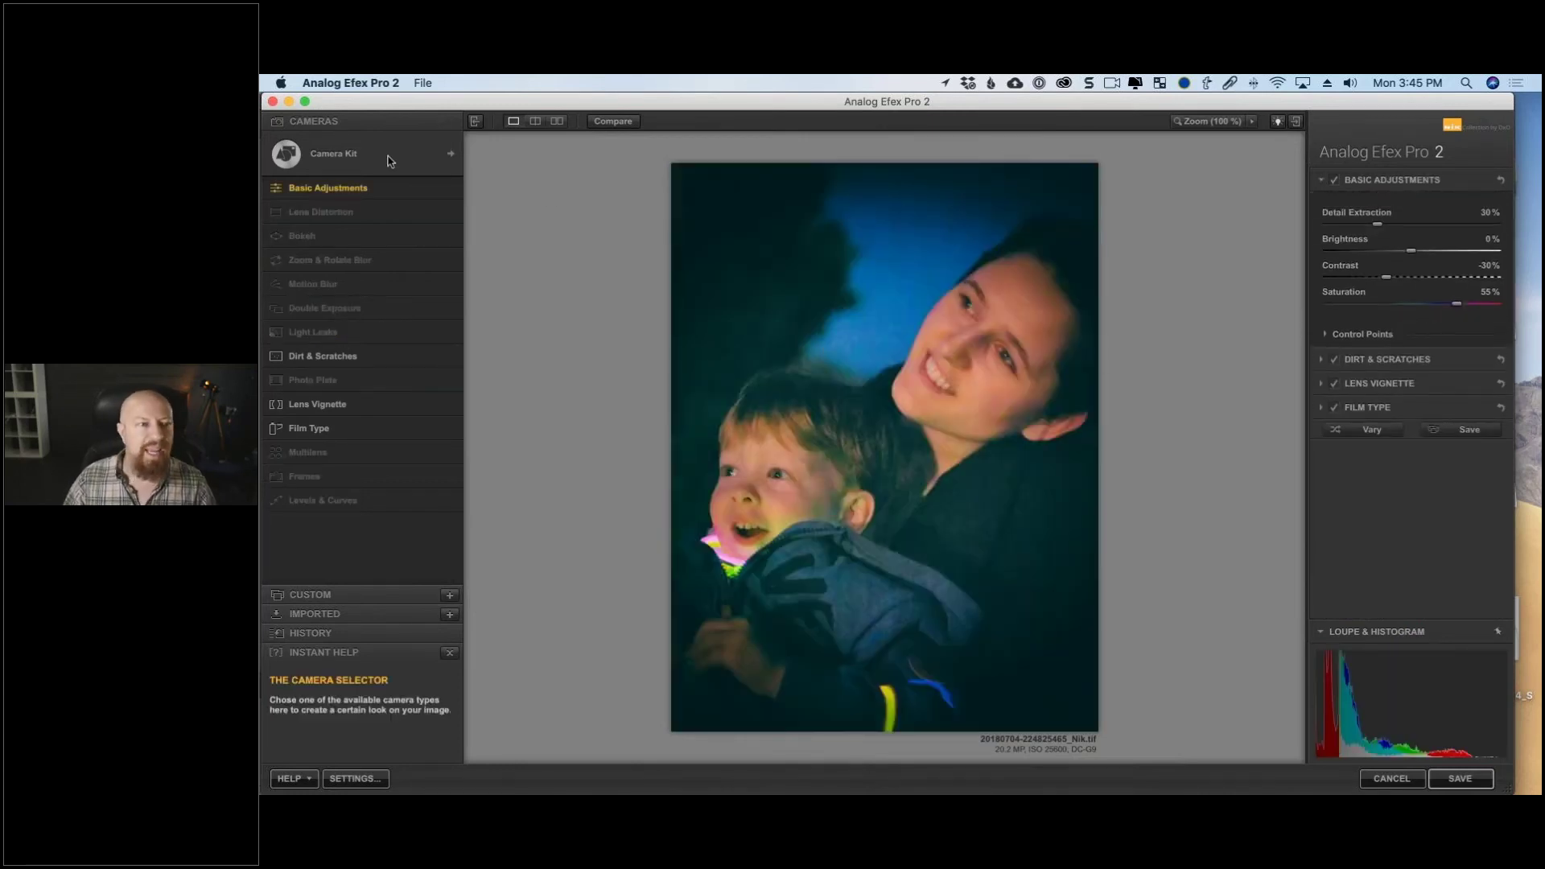
Switch to Camera Kit and try adding the Double Exposure filter to the current filter stack.
{"action": "left_click", "coordinate": [390, 161]}
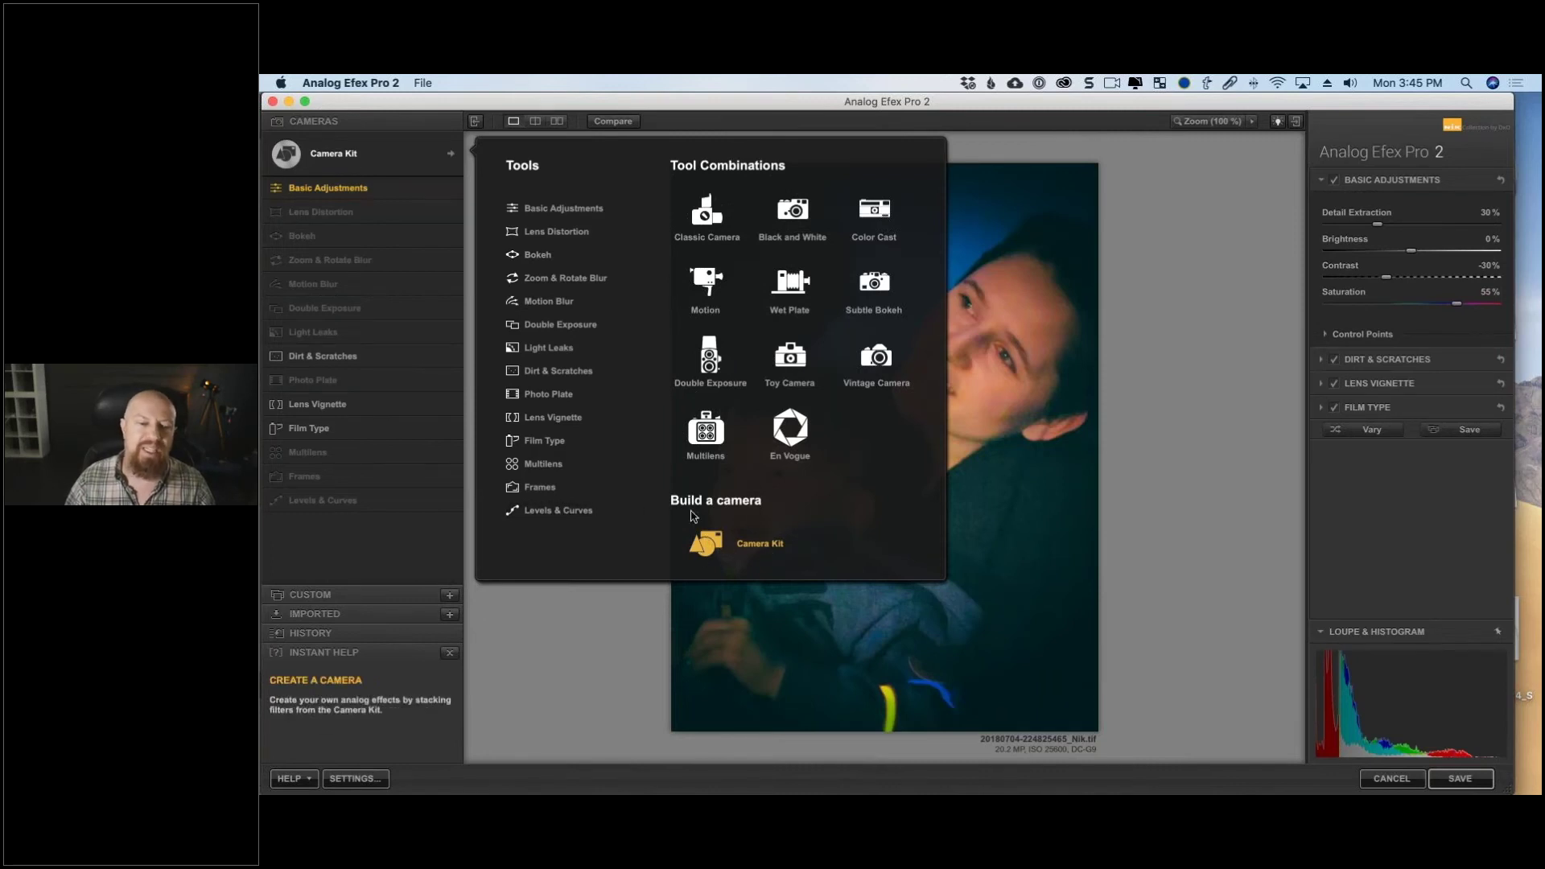
{"action": "left_click", "coordinate": [708, 547]}
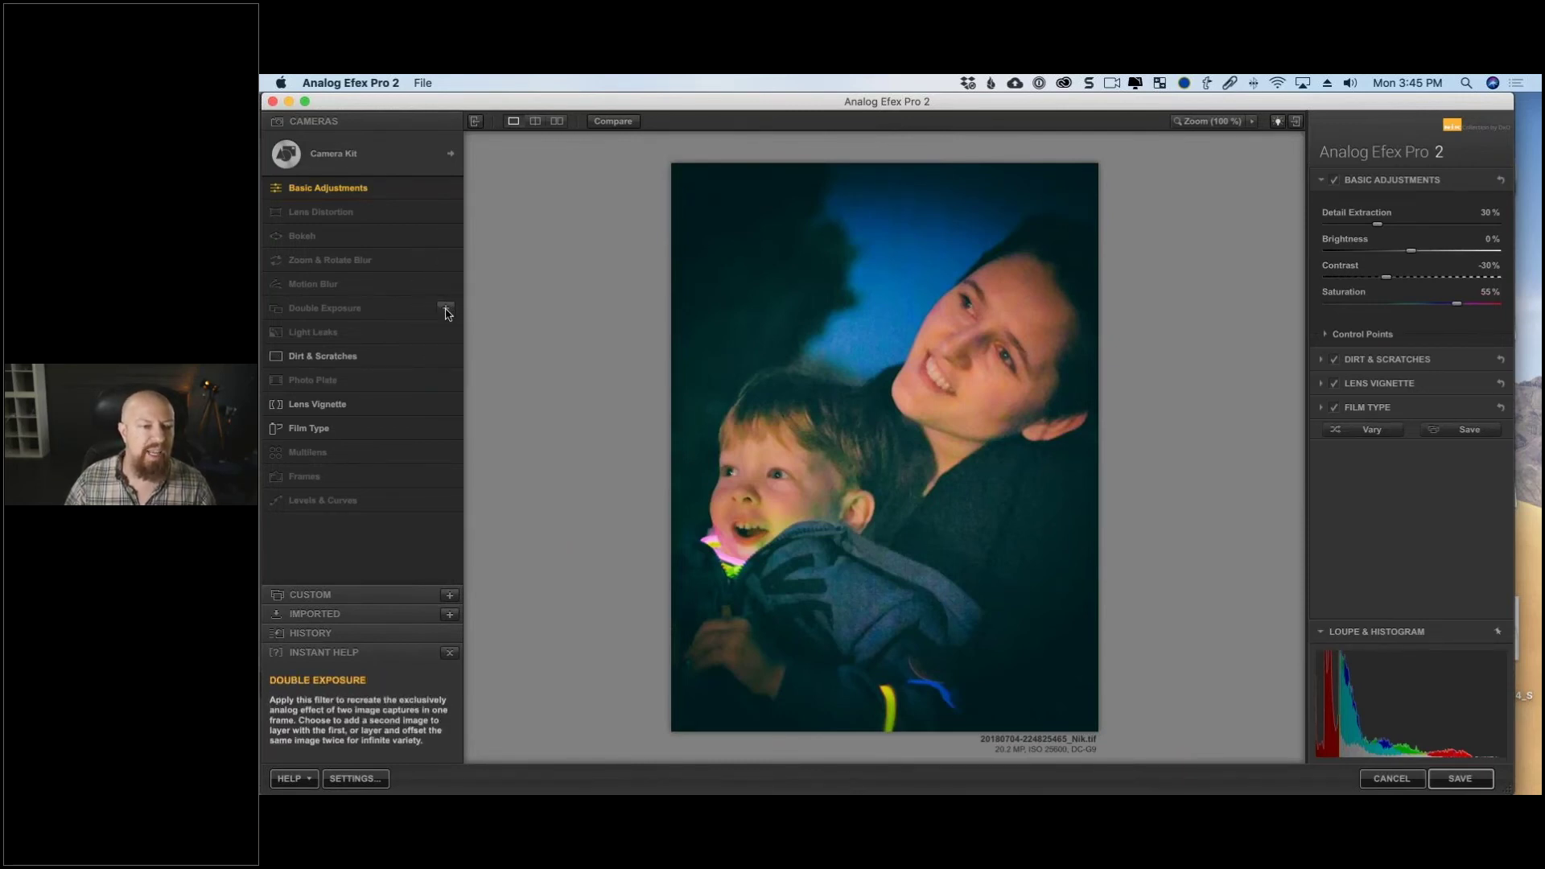
{"action": "left_click", "coordinate": [446, 312]}
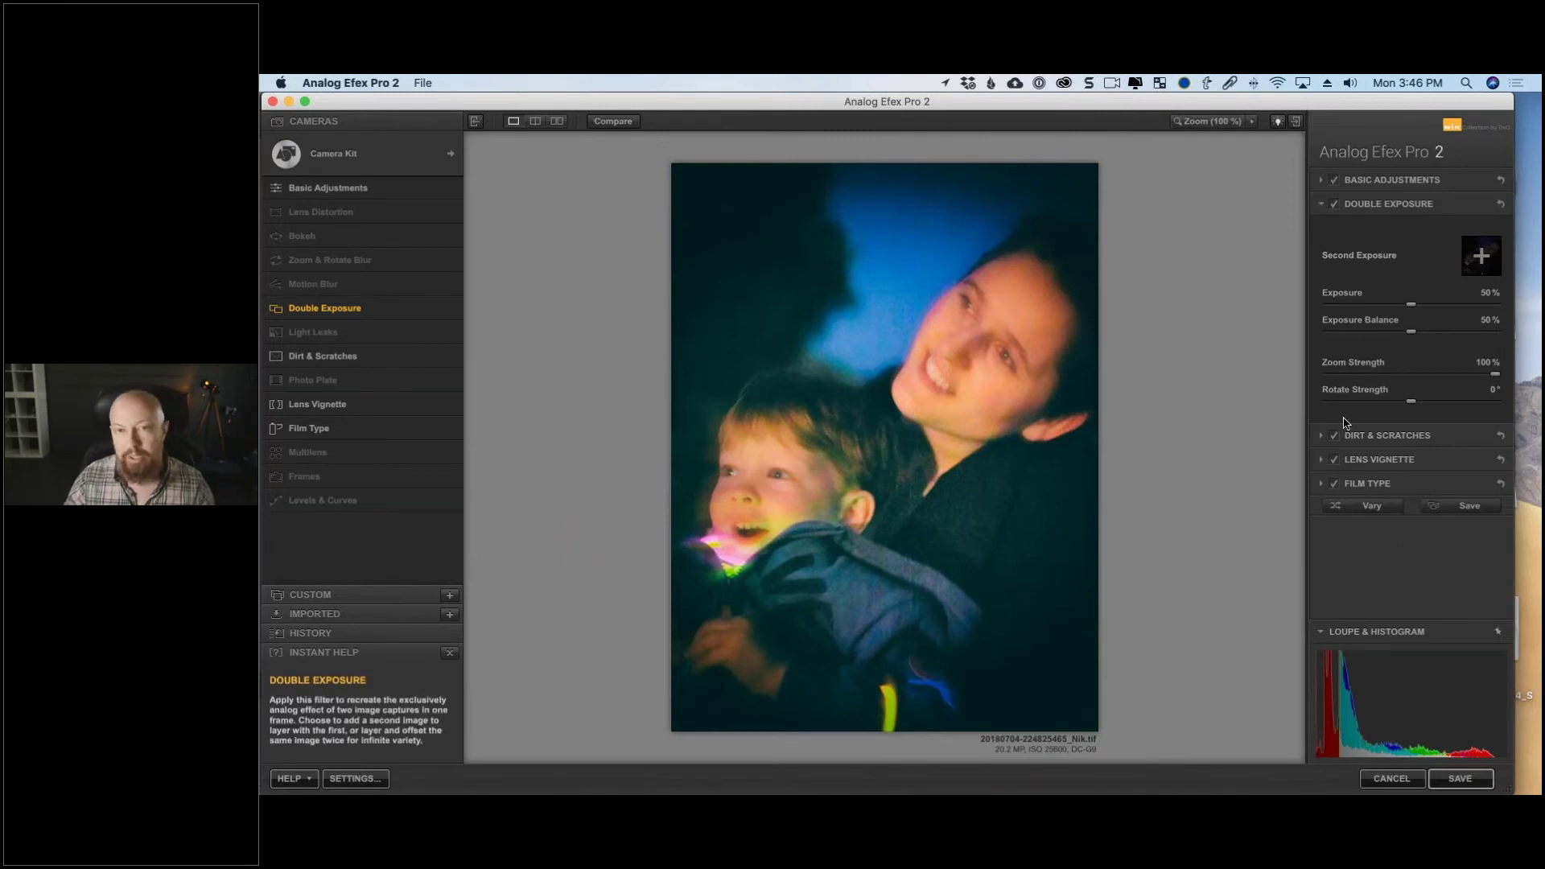
Choose the Vintage Camera combination, apply the Vintage Camera 4 preset and turn off its Bokeh filter.
{"action": "left_click", "coordinate": [333, 153]}
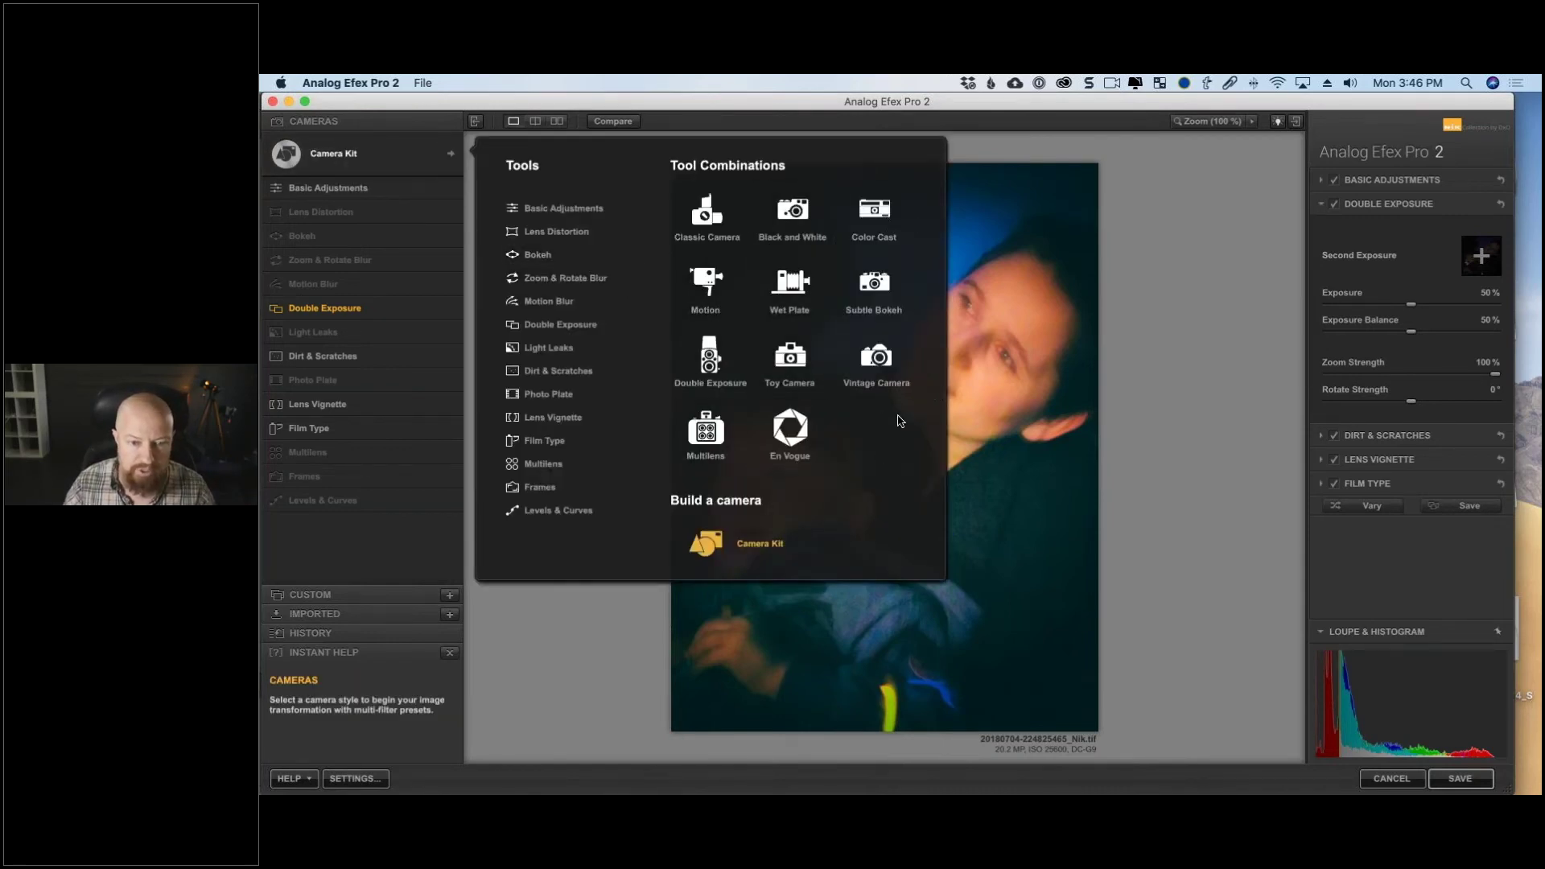
{"action": "left_click", "coordinate": [877, 359]}
{"action": "left_click", "coordinate": [306, 250]}
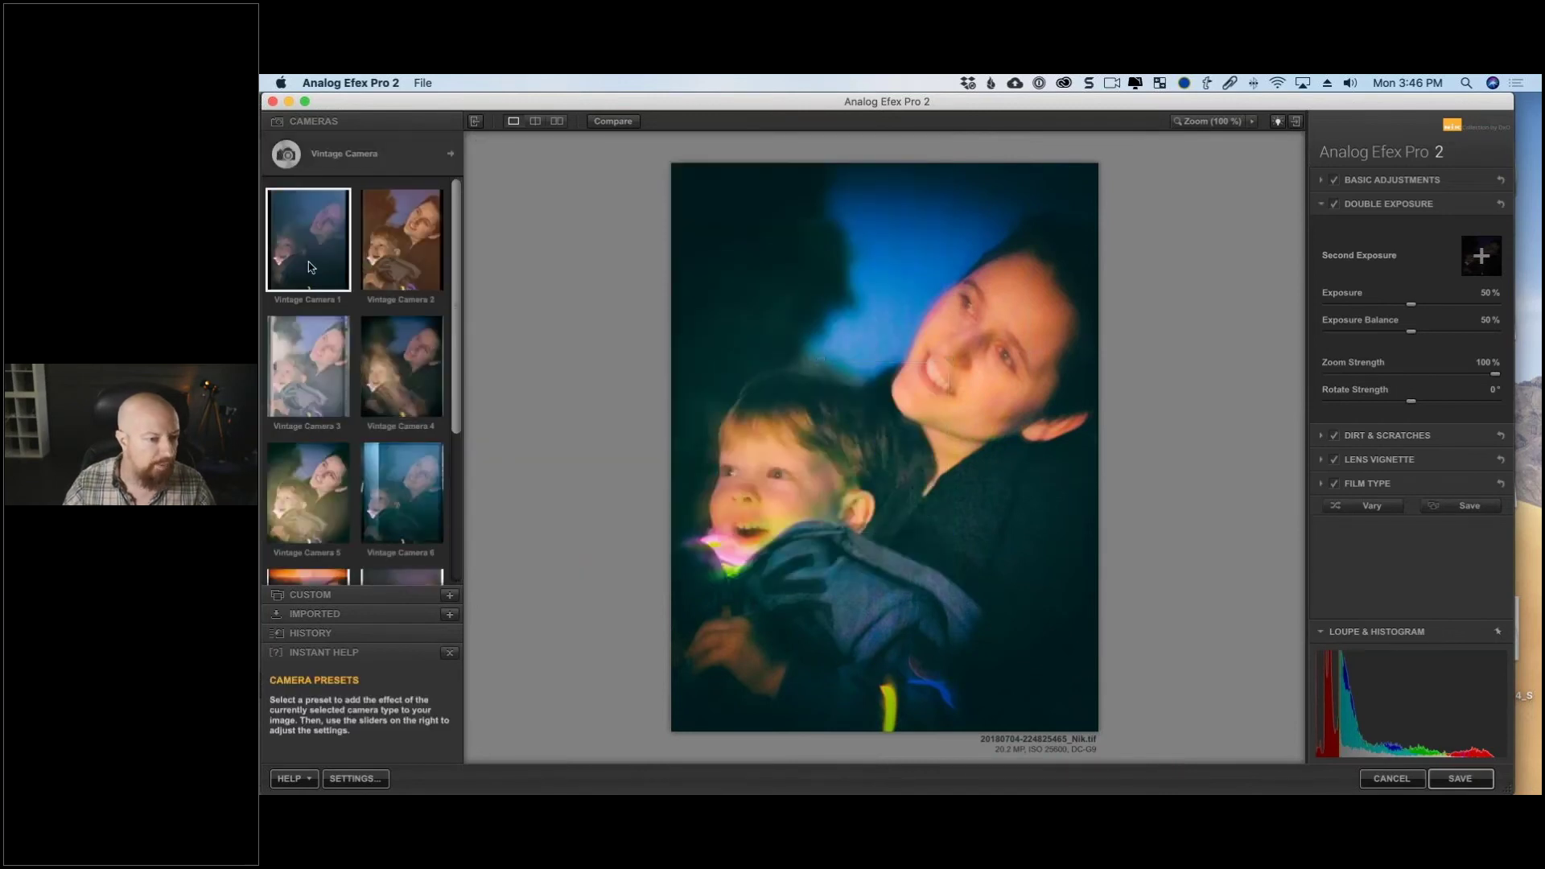
{"action": "left_click", "coordinate": [385, 251]}
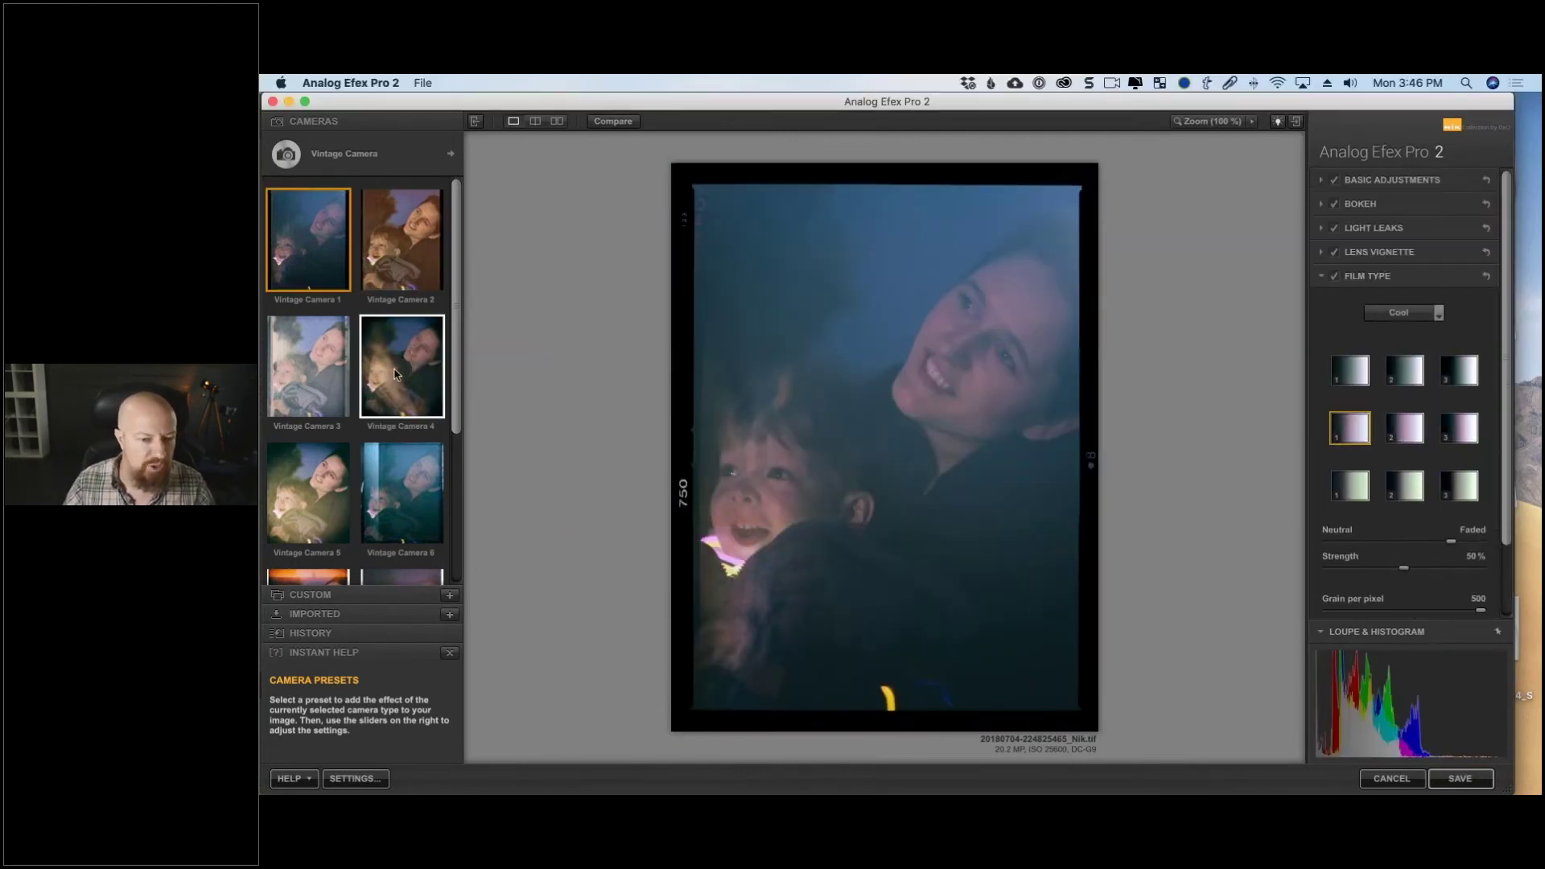
{"action": "left_click", "coordinate": [395, 372]}
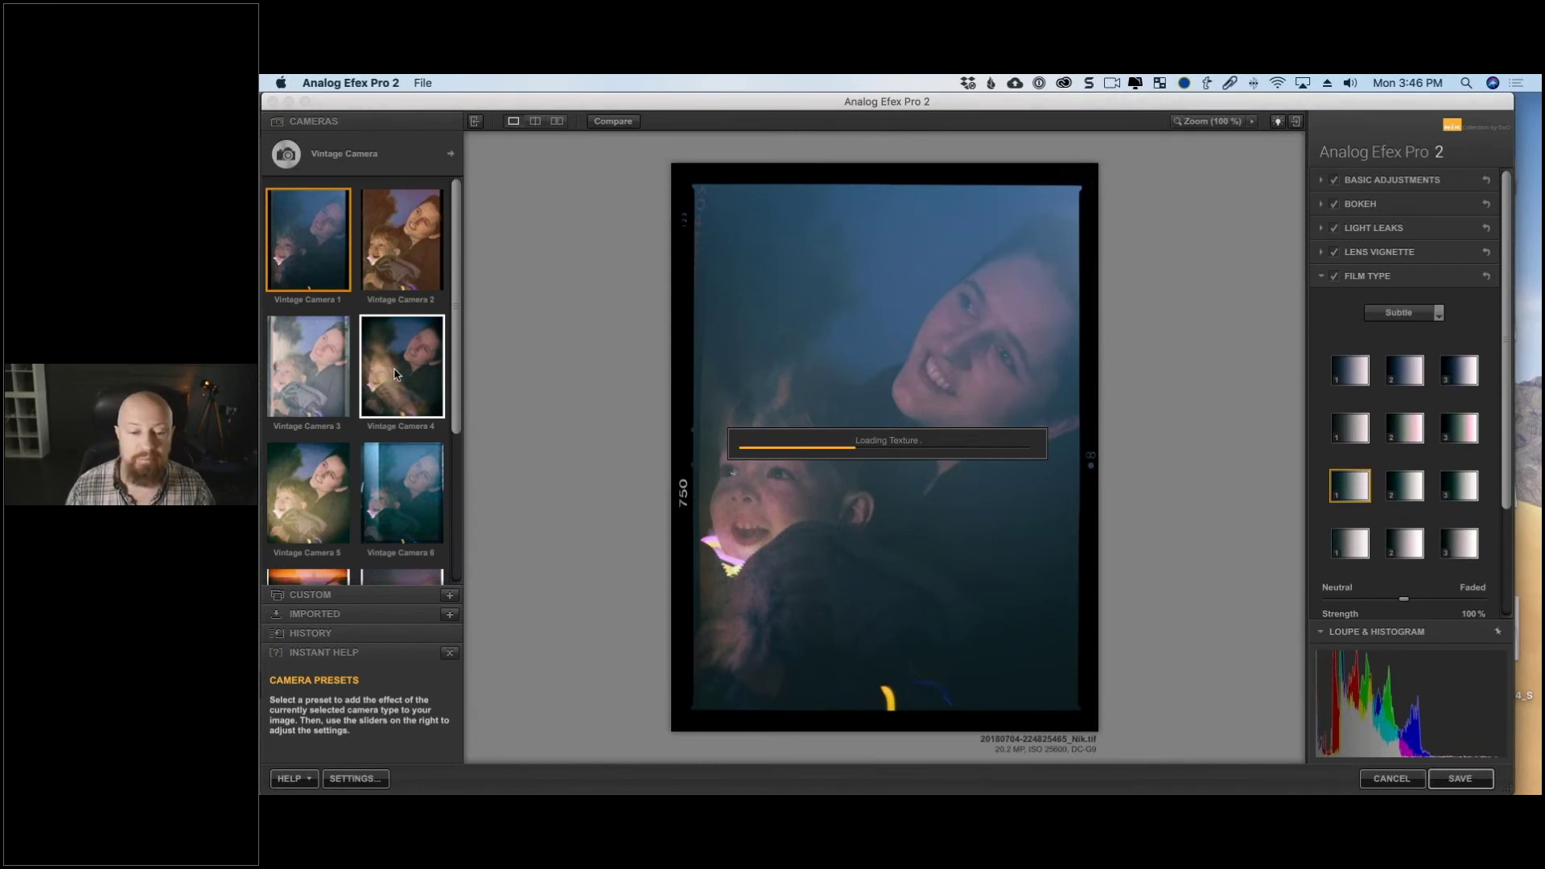
{"action": "left_click", "coordinate": [1531, 226]}
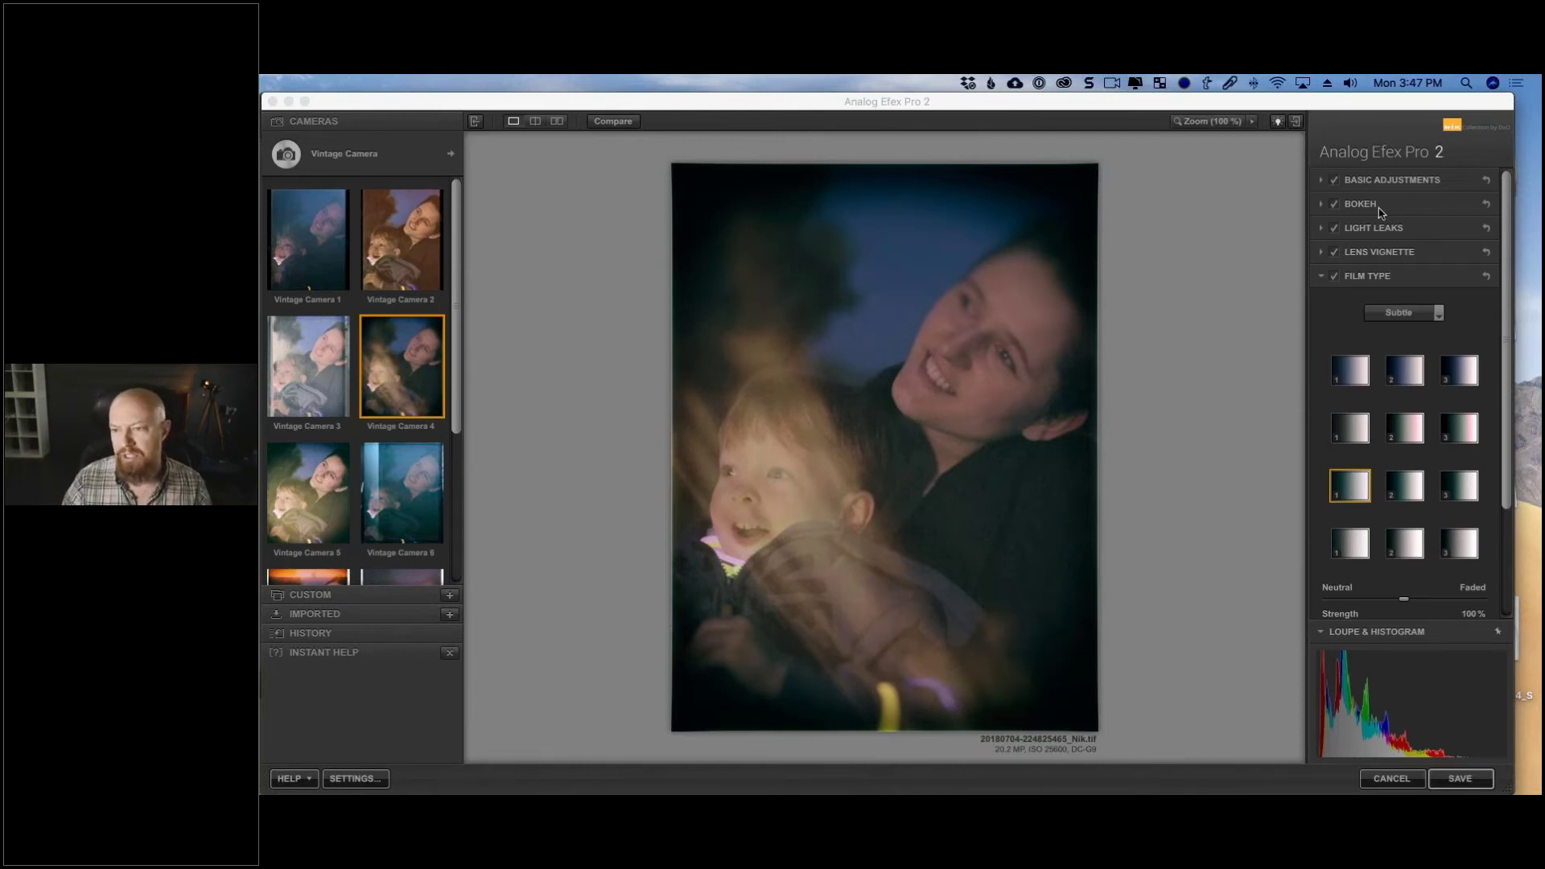
{"action": "left_click", "coordinate": [1329, 281]}
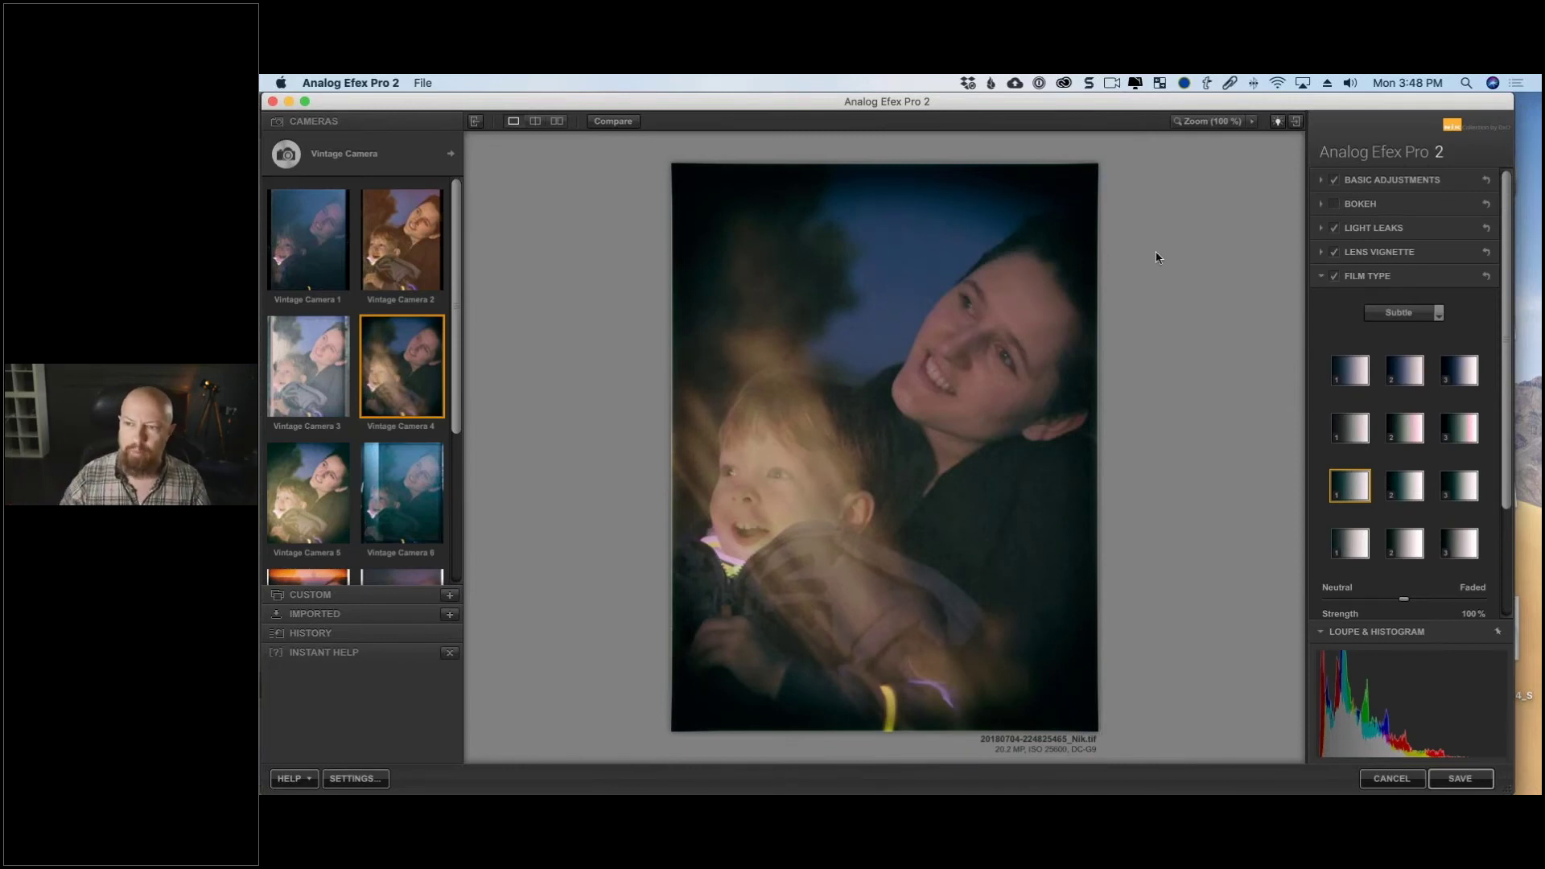
Try the bright orange Dynamic light leak, reposition it beside the woman's chin and set its strength to 59%.
{"action": "left_click", "coordinate": [1322, 228]}
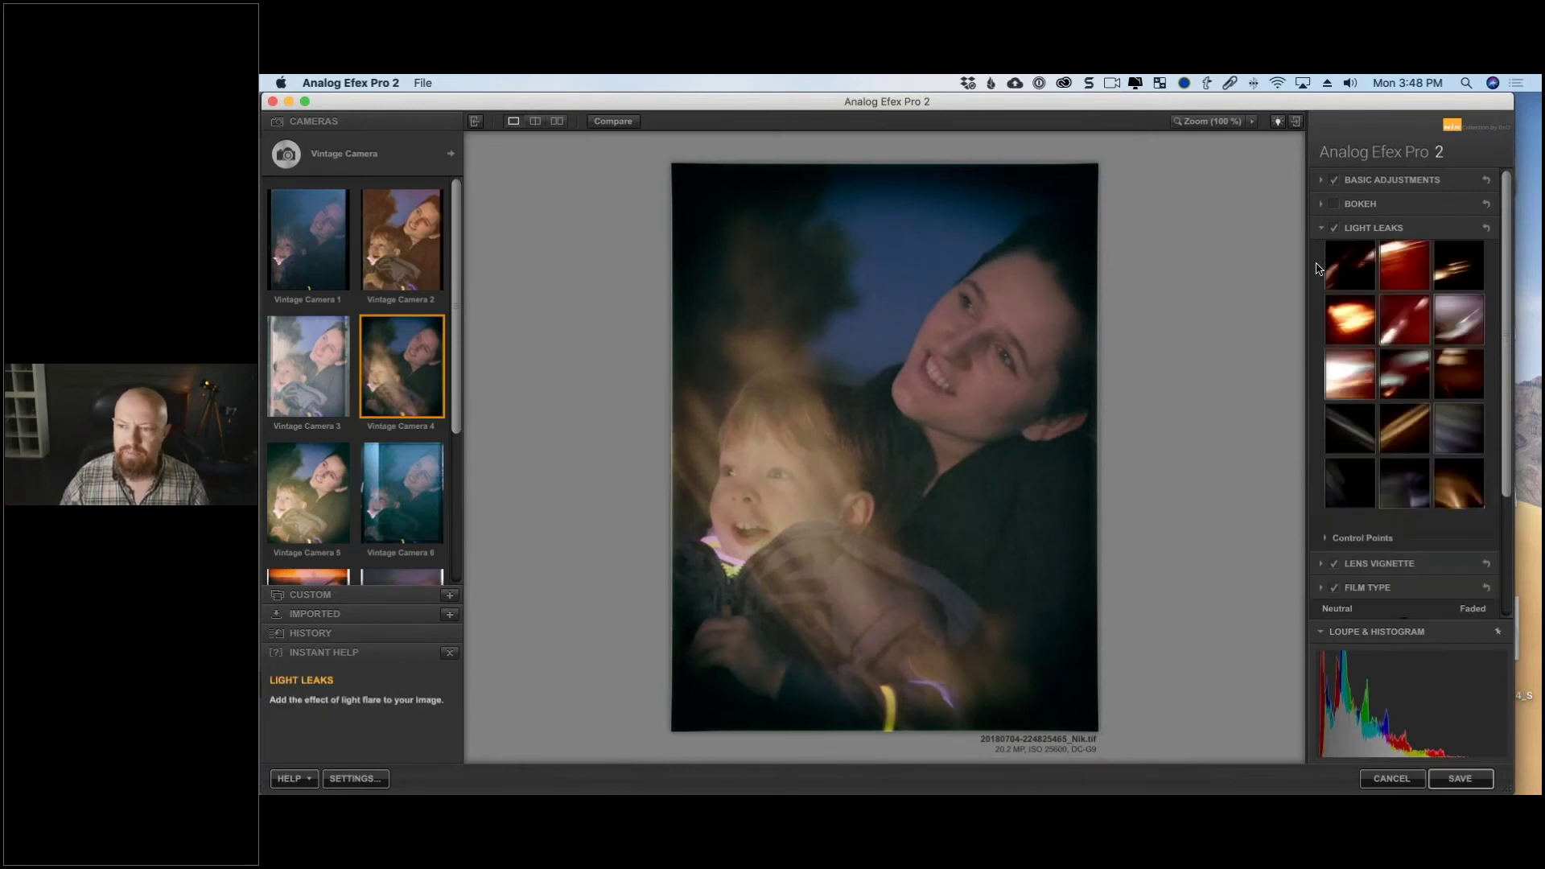
{"action": "left_click_drag", "start_coordinate": [1503, 306], "coordinate": [1508, 356]}
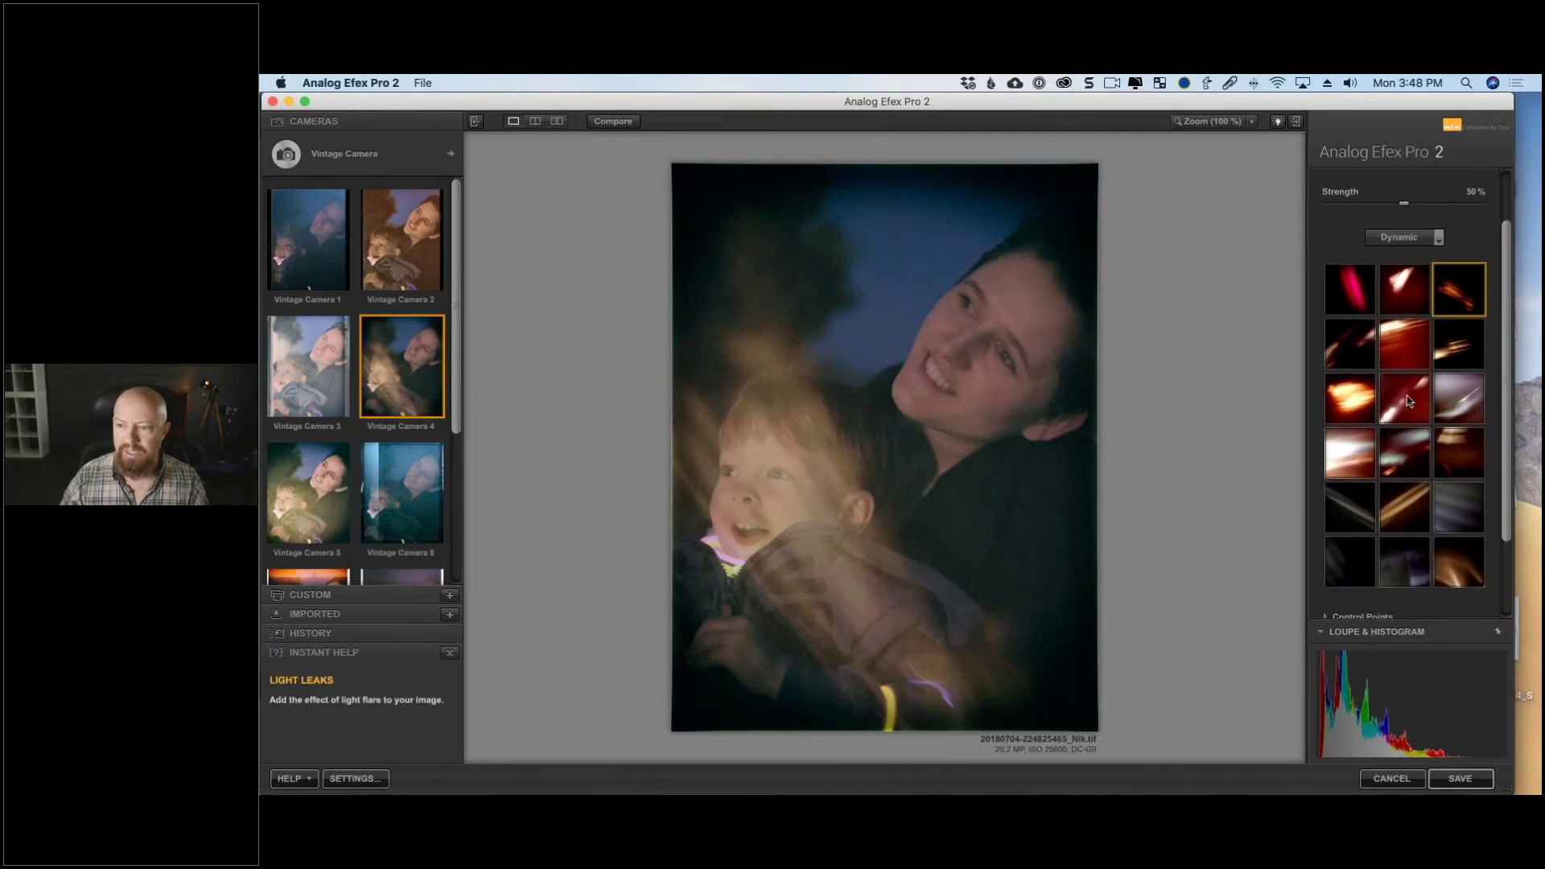
{"action": "left_click", "coordinate": [1350, 399]}
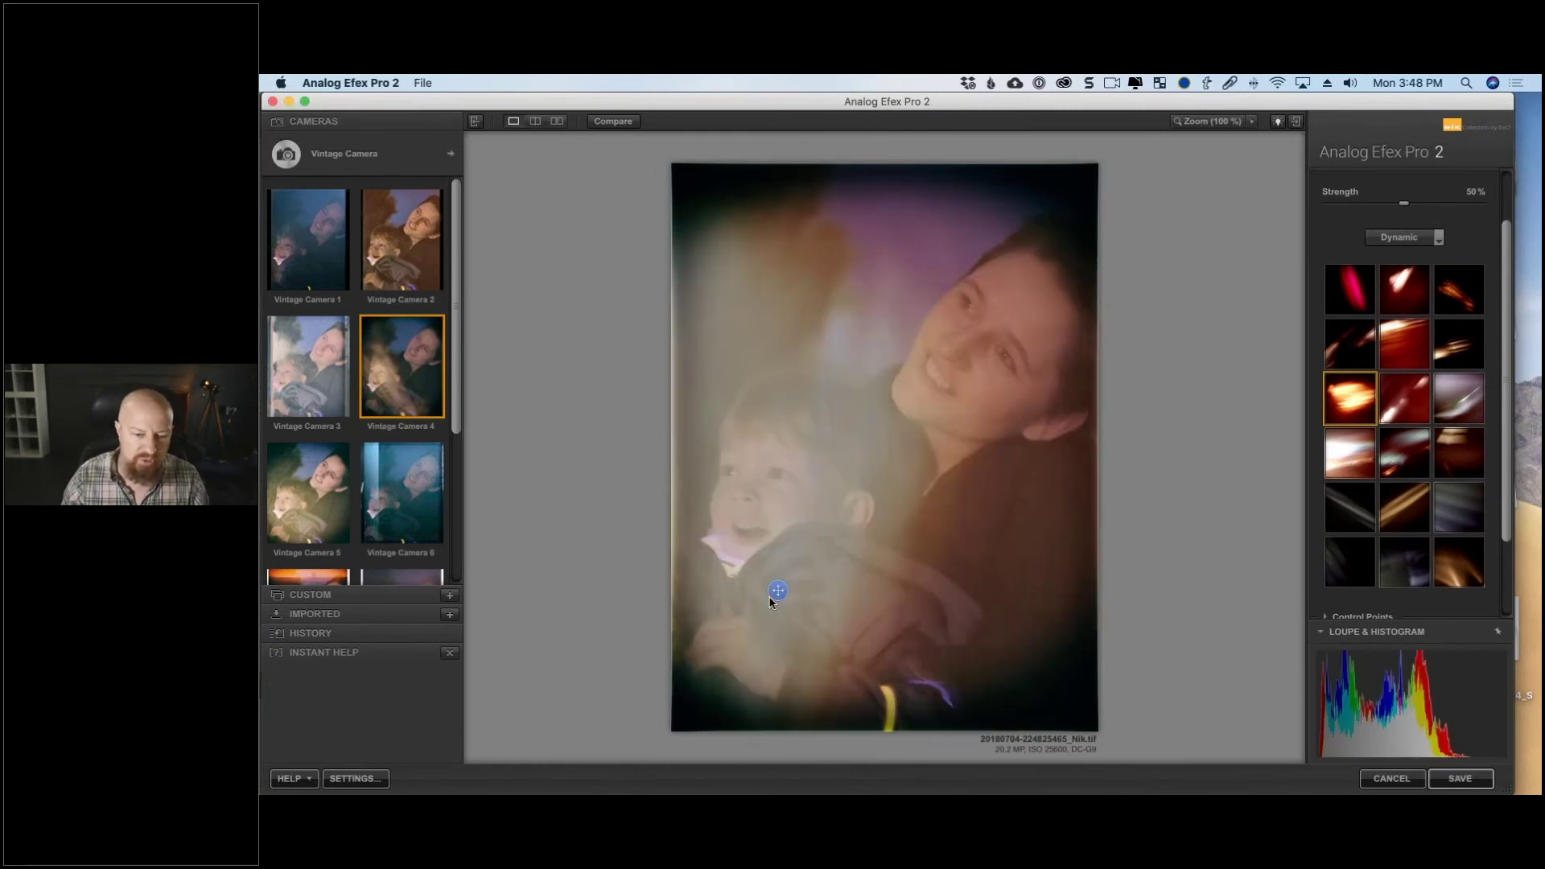
{"action": "left_click_drag", "start_coordinate": [778, 592], "coordinate": [950, 422]}
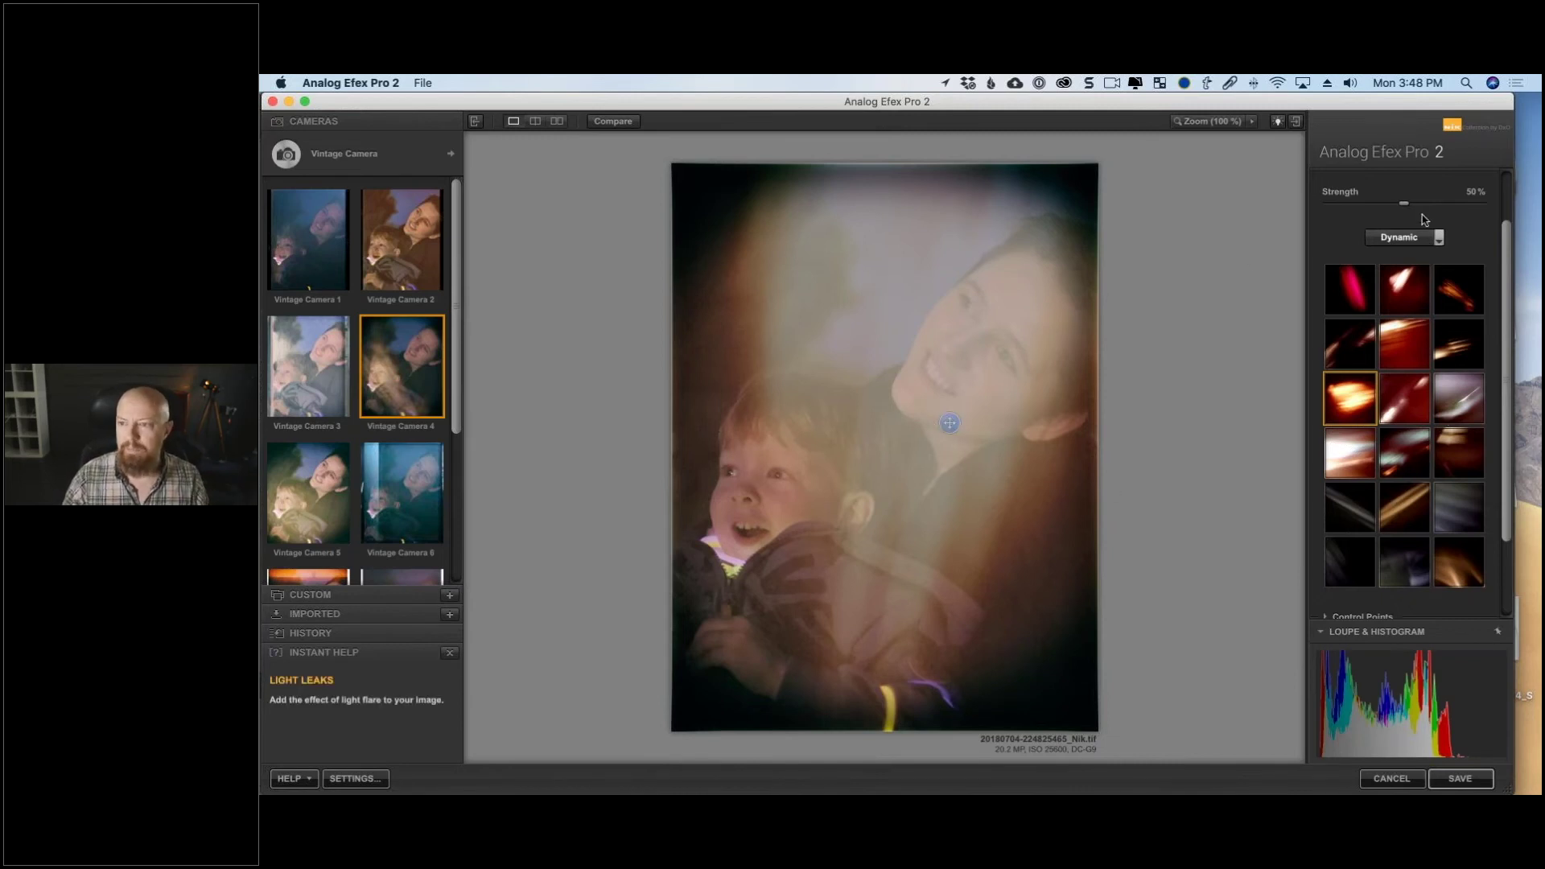
{"action": "mouse_move", "coordinate": [1402, 205]}
{"action": "left_mouse_down"}
{"action": "mouse_move", "coordinate": [1489, 214]}
{"action": "mouse_move", "coordinate": [1380, 214]}
{"action": "mouse_move", "coordinate": [1425, 216]}
{"action": "left_mouse_up"}
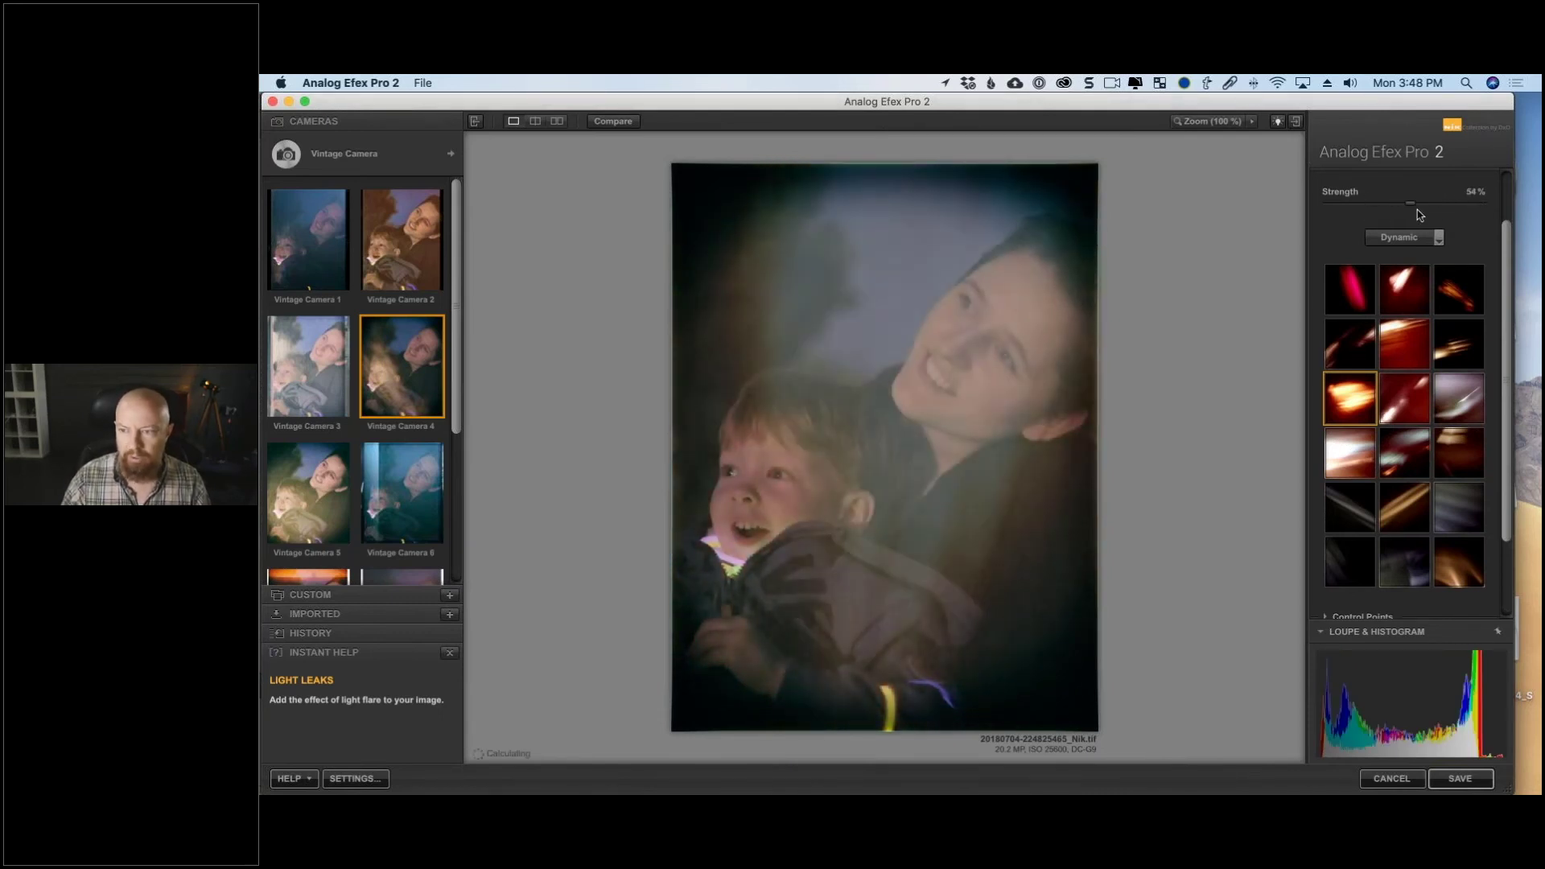
Switch the light leaks to the Soft category, try the orange sunset leak and set its strength to 24%.
{"action": "left_click", "coordinate": [1400, 237]}
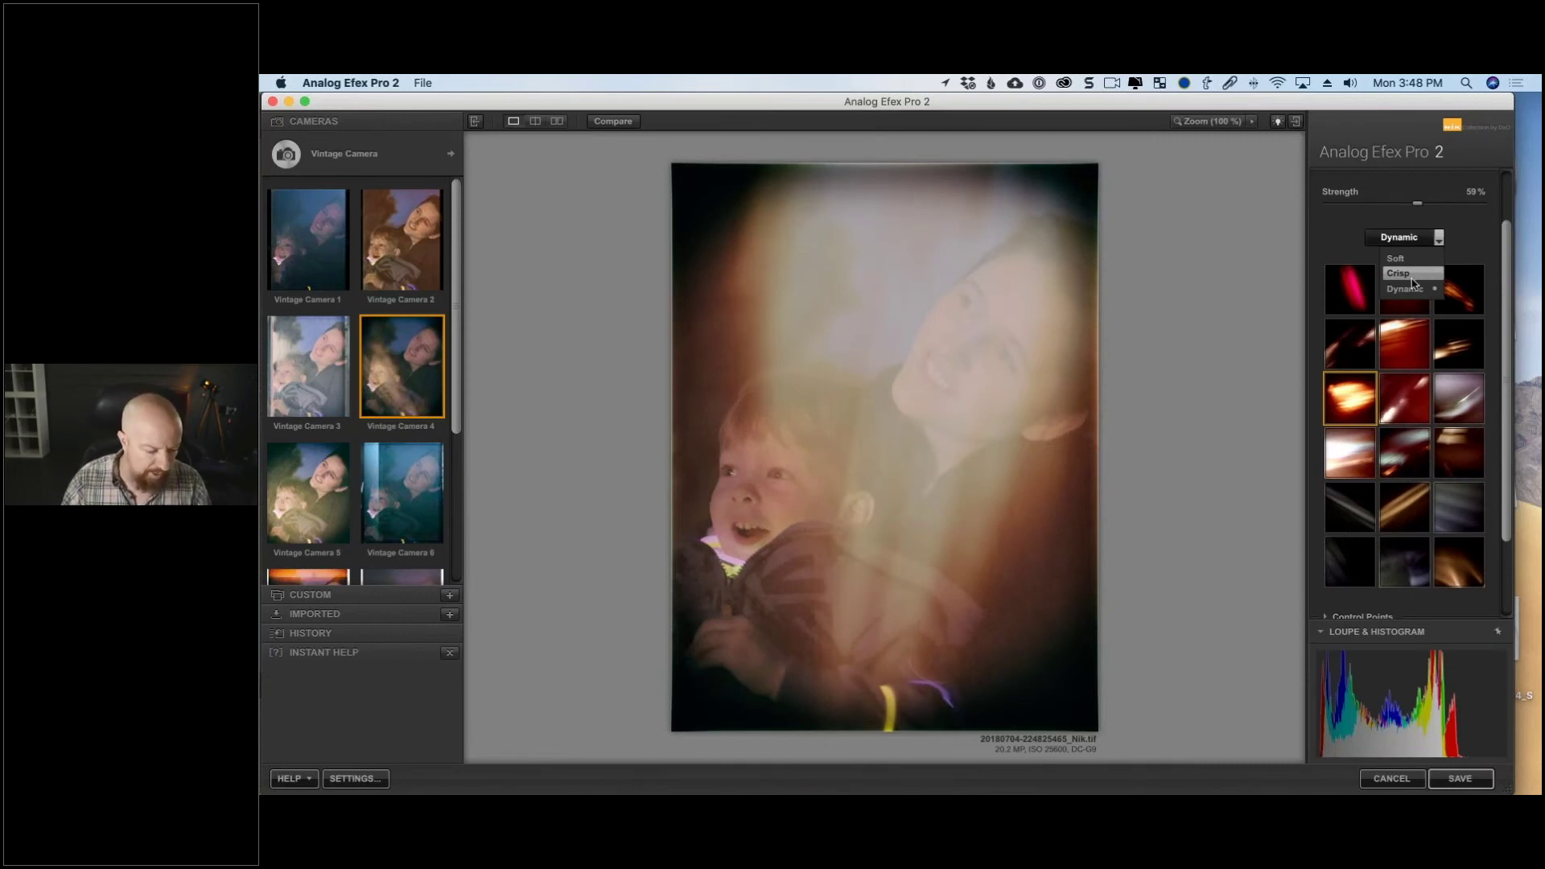
{"action": "left_click", "coordinate": [1412, 281]}
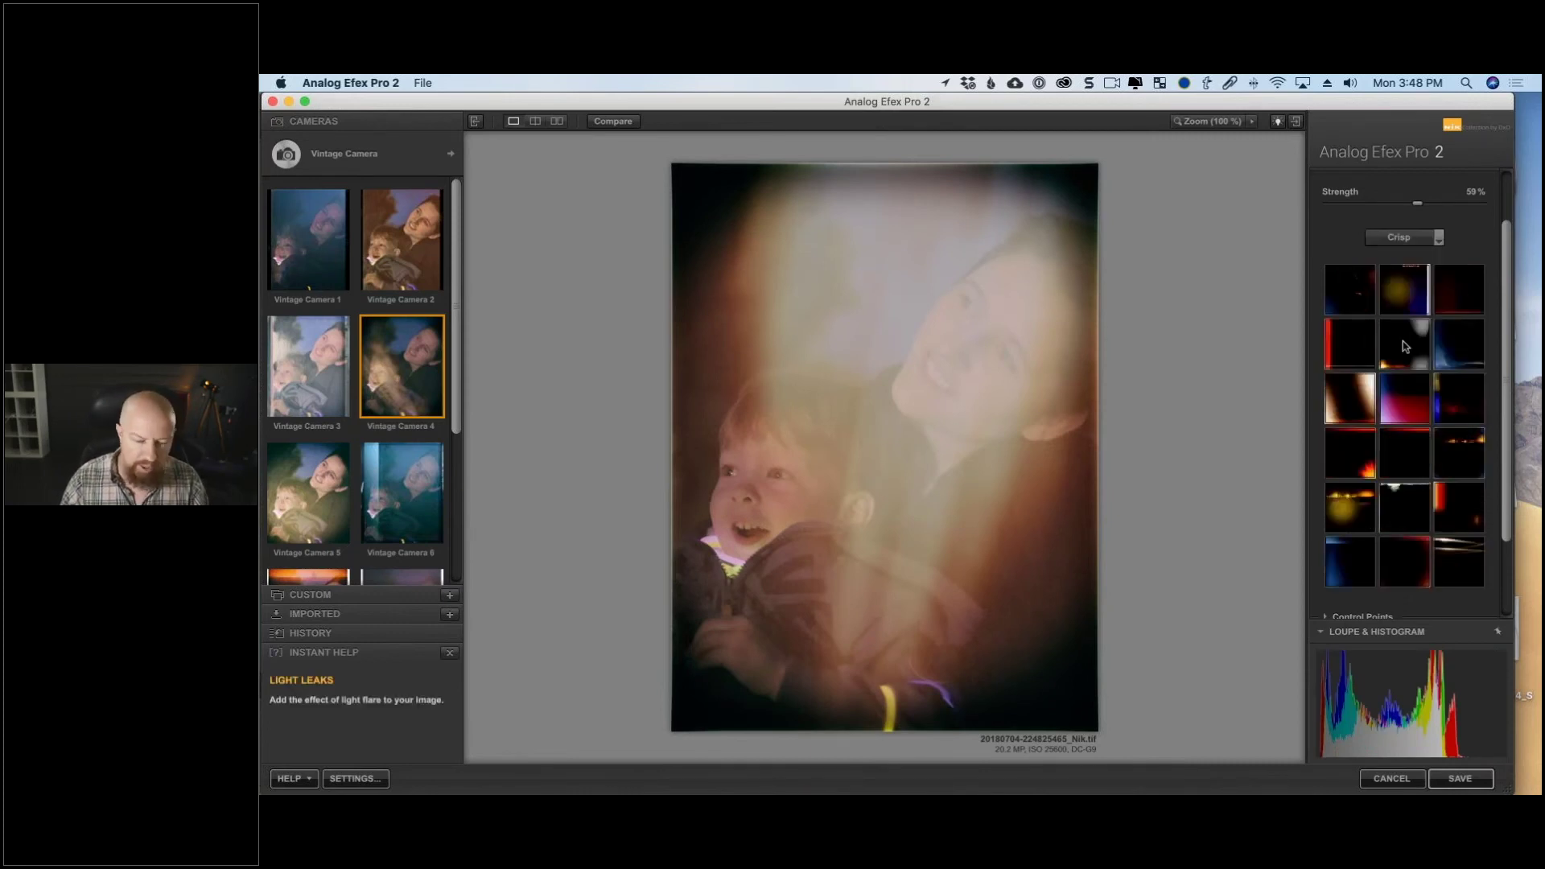
{"action": "left_click", "coordinate": [1411, 246]}
{"action": "left_click", "coordinate": [1404, 256]}
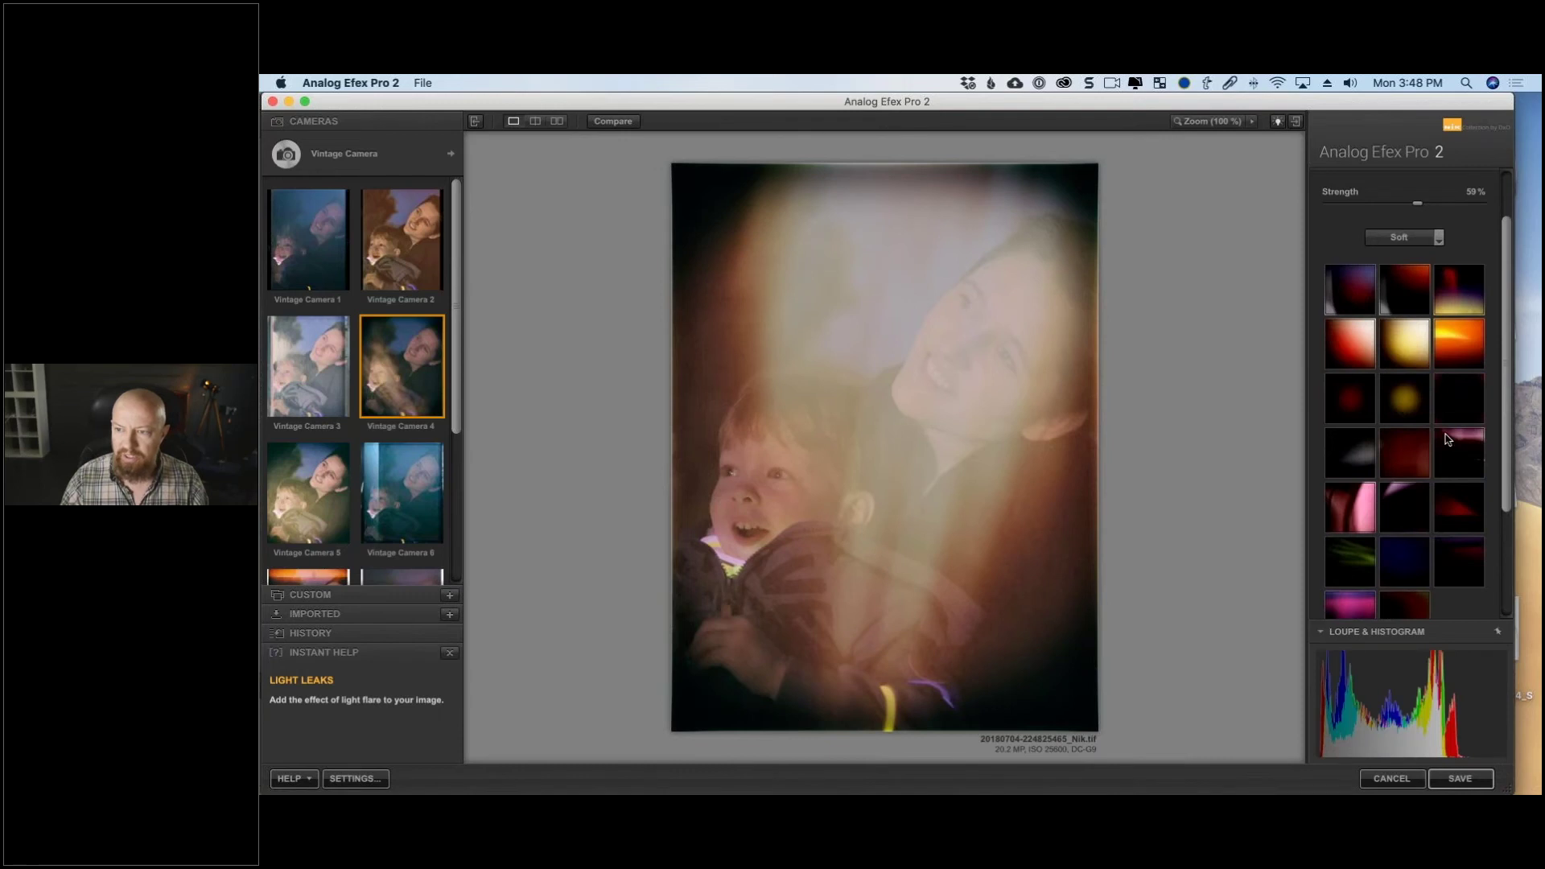
{"action": "left_click", "coordinate": [1476, 325]}
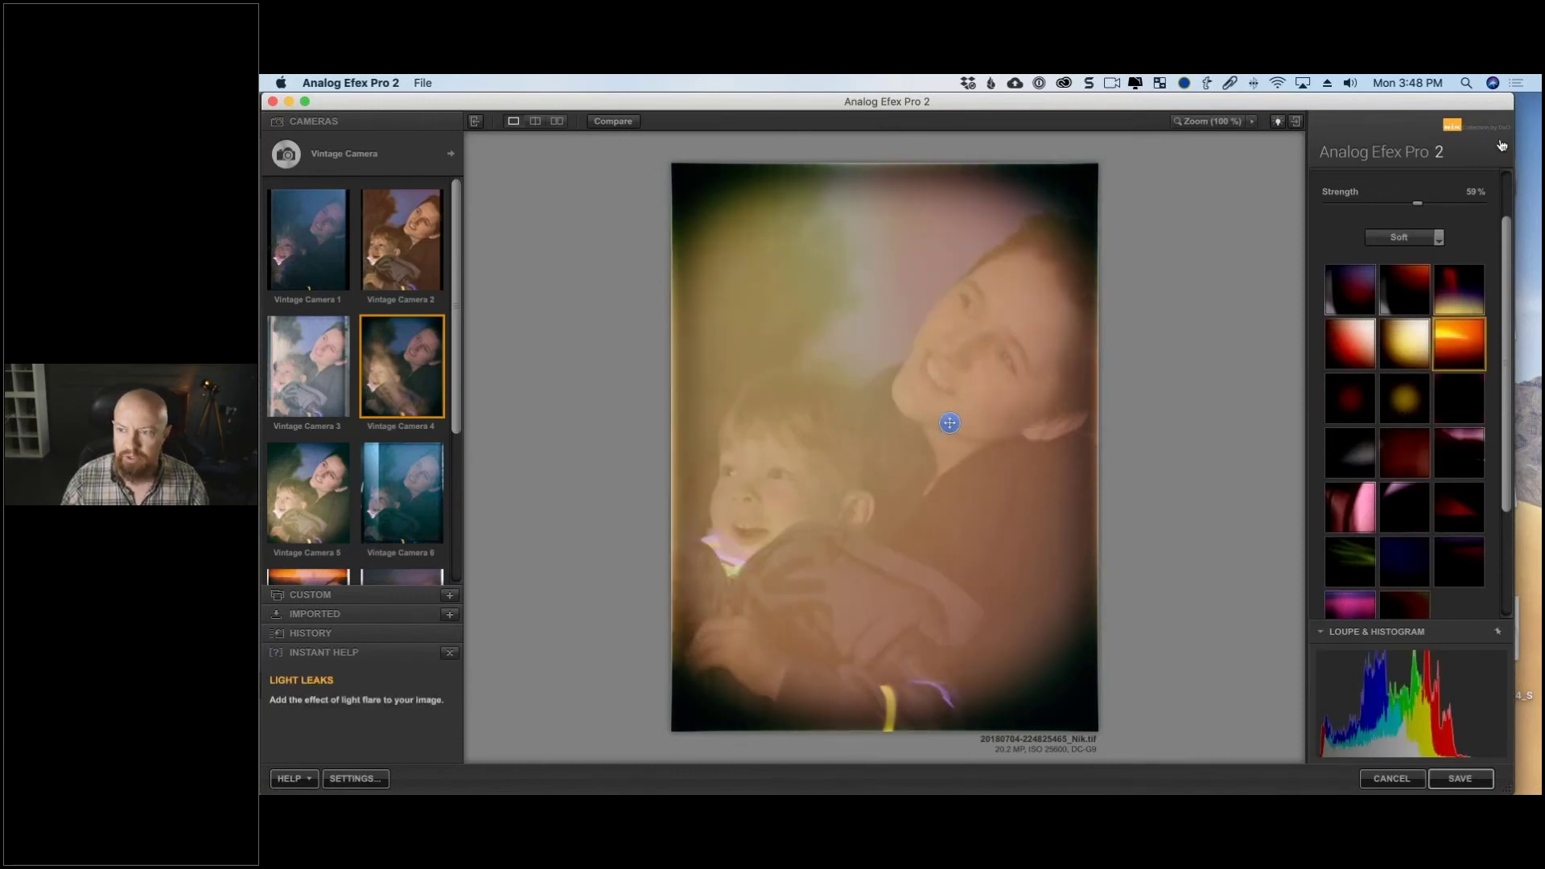
{"action": "left_click_drag", "start_coordinate": [1418, 206], "coordinate": [1364, 221]}
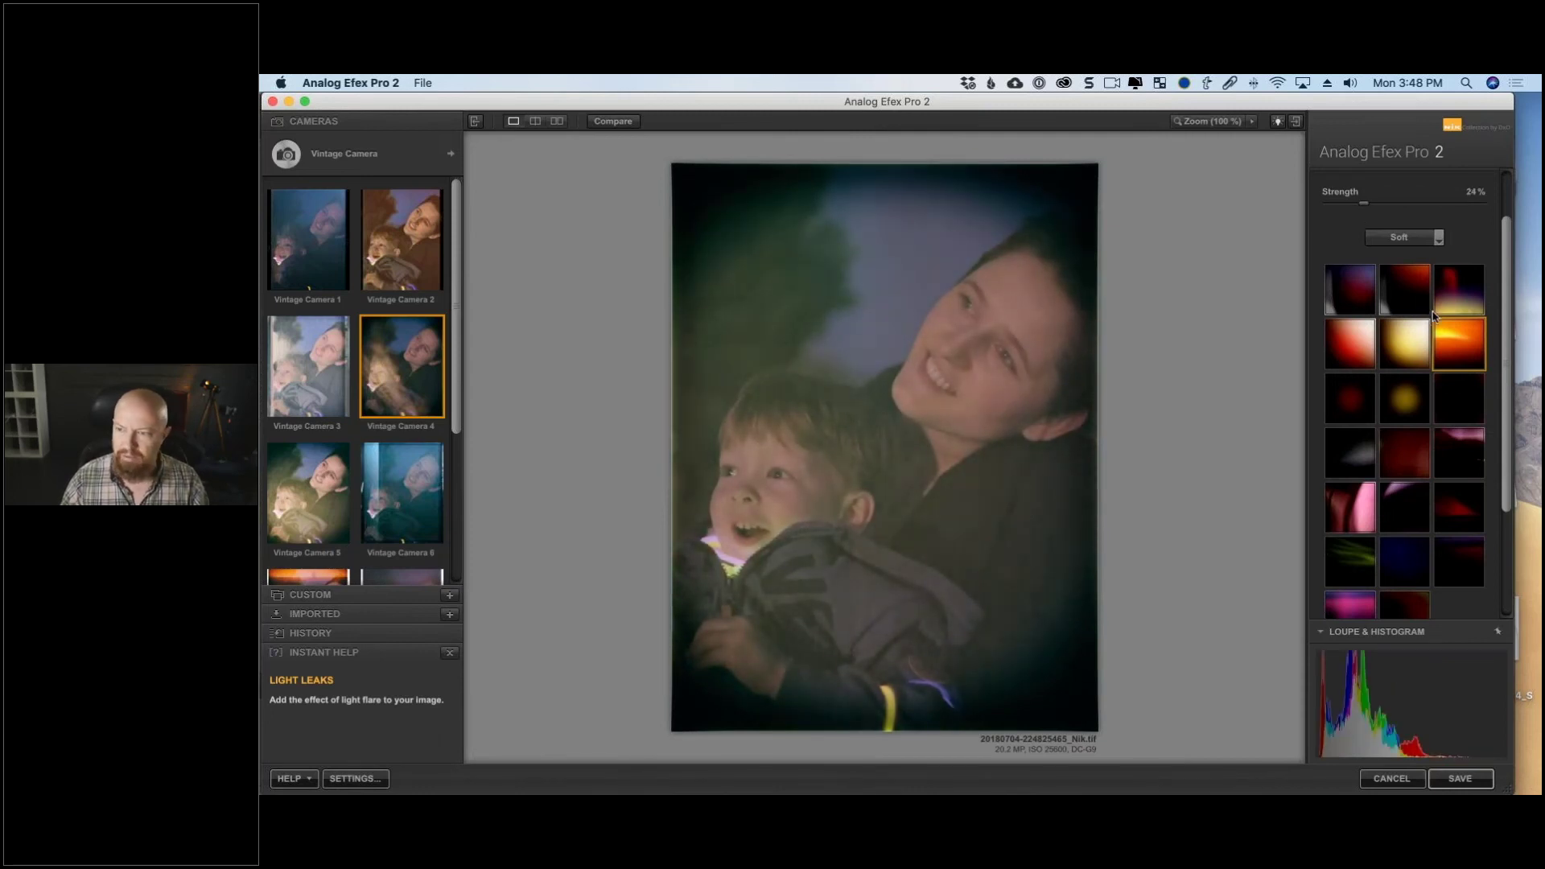
Try the pale yellow, pink and purple-magenta Soft light leaks on the portrait.
{"action": "left_click", "coordinate": [1409, 346]}
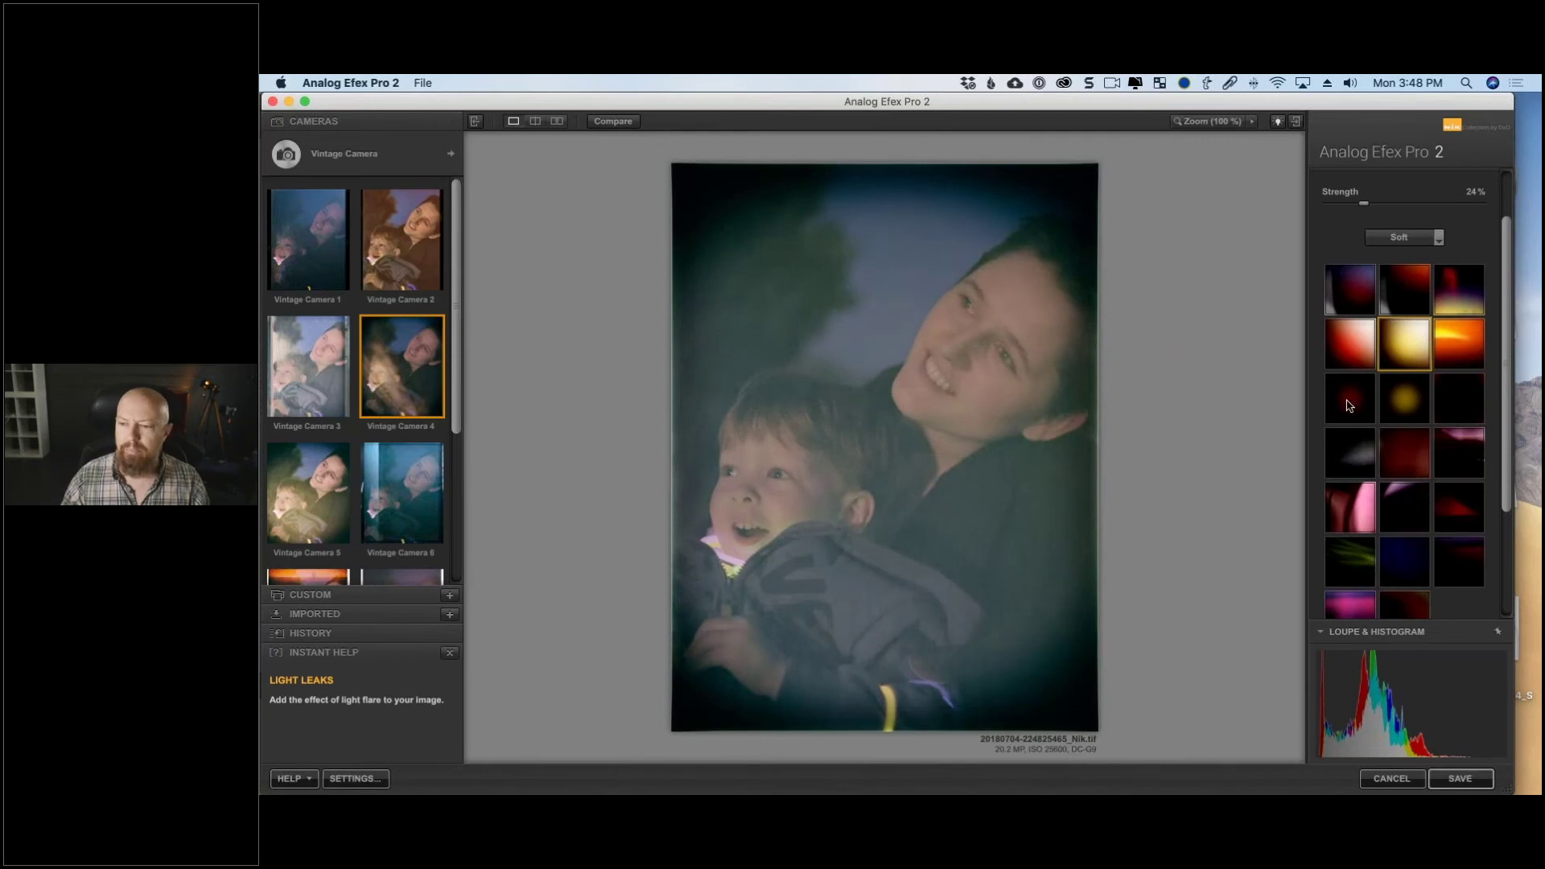
{"action": "left_click", "coordinate": [1354, 522]}
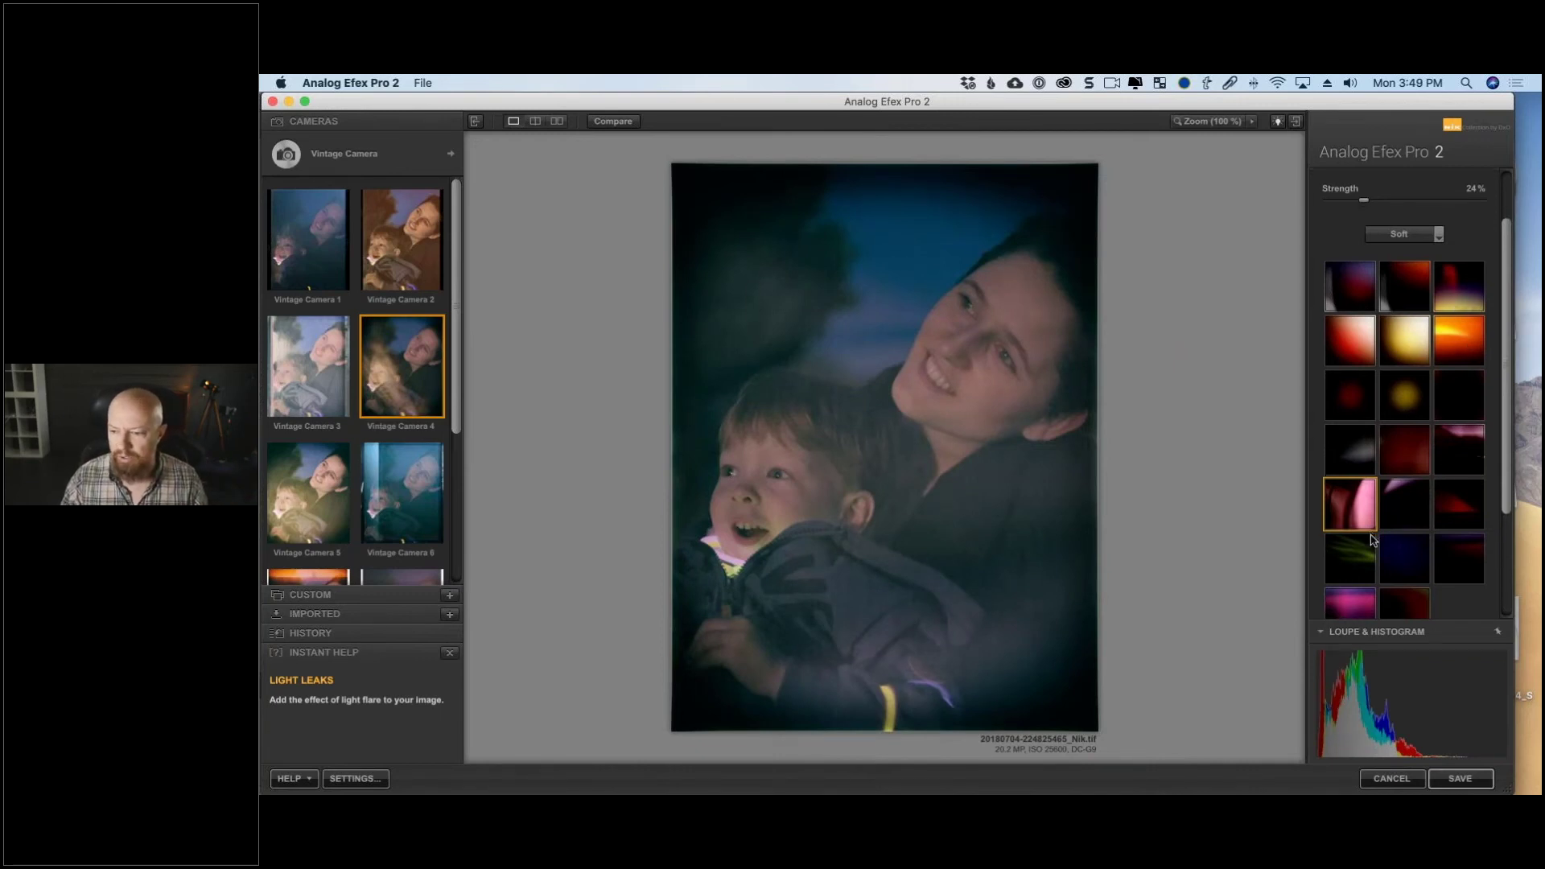
{"action": "scroll", "coordinate": [1373, 539], "scroll_direction": "down", "scroll_amount": 5}
{"action": "left_click", "coordinate": [1350, 455]}
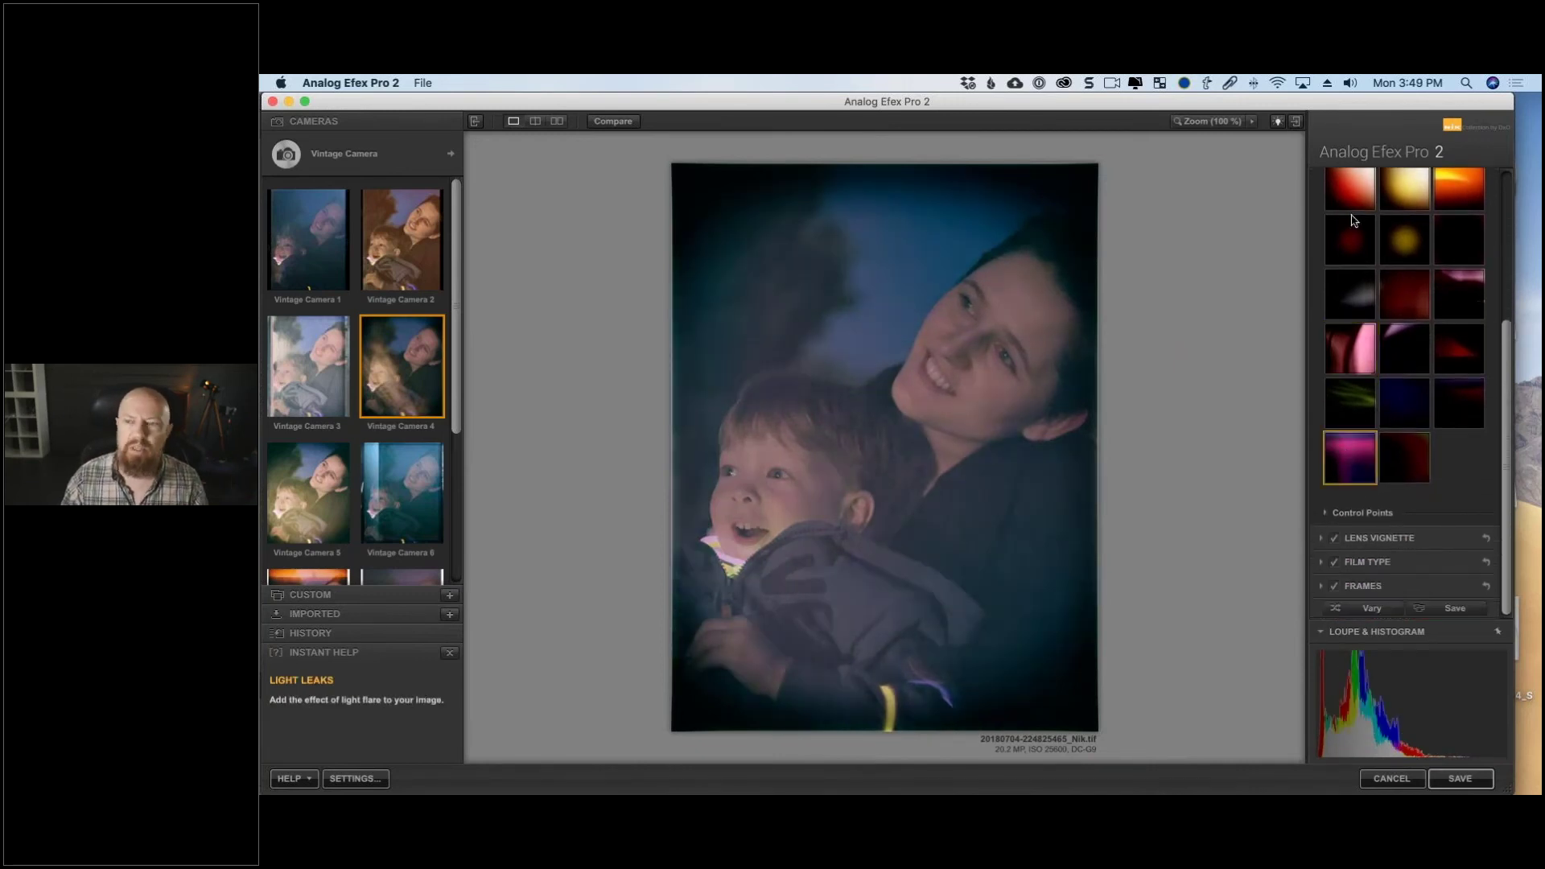
{"action": "scroll", "coordinate": [1377, 242], "scroll_direction": "up", "scroll_amount": 5}
Apply the Crisp light leak with the yellow glow and reposition it over the background between the two heads.
{"action": "left_click", "coordinate": [1402, 306]}
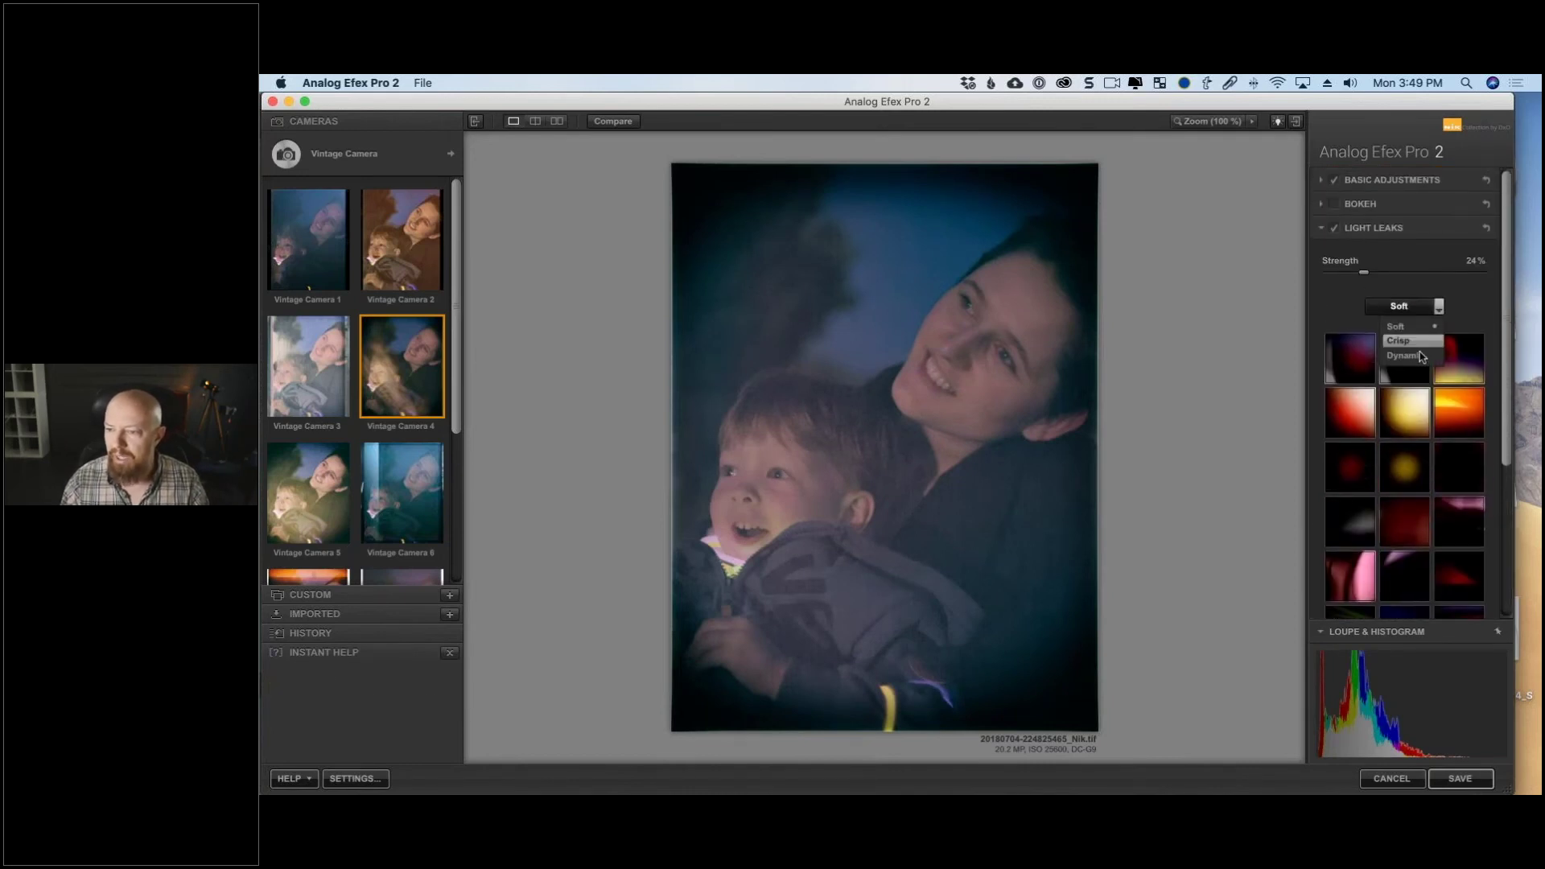
{"action": "left_click", "coordinate": [1420, 351]}
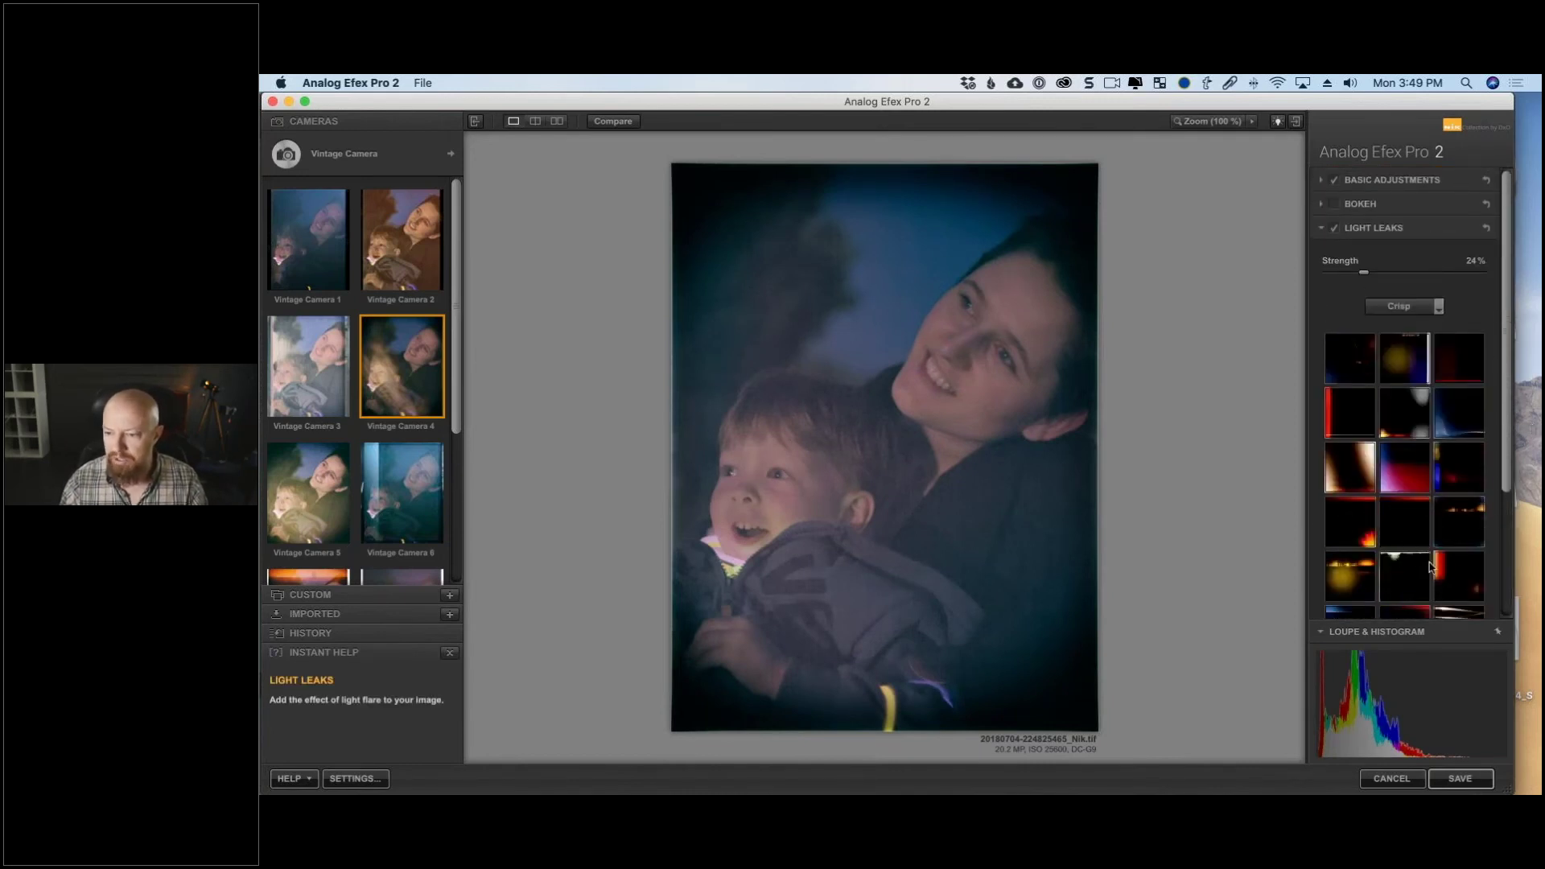
{"action": "left_click", "coordinate": [1359, 579]}
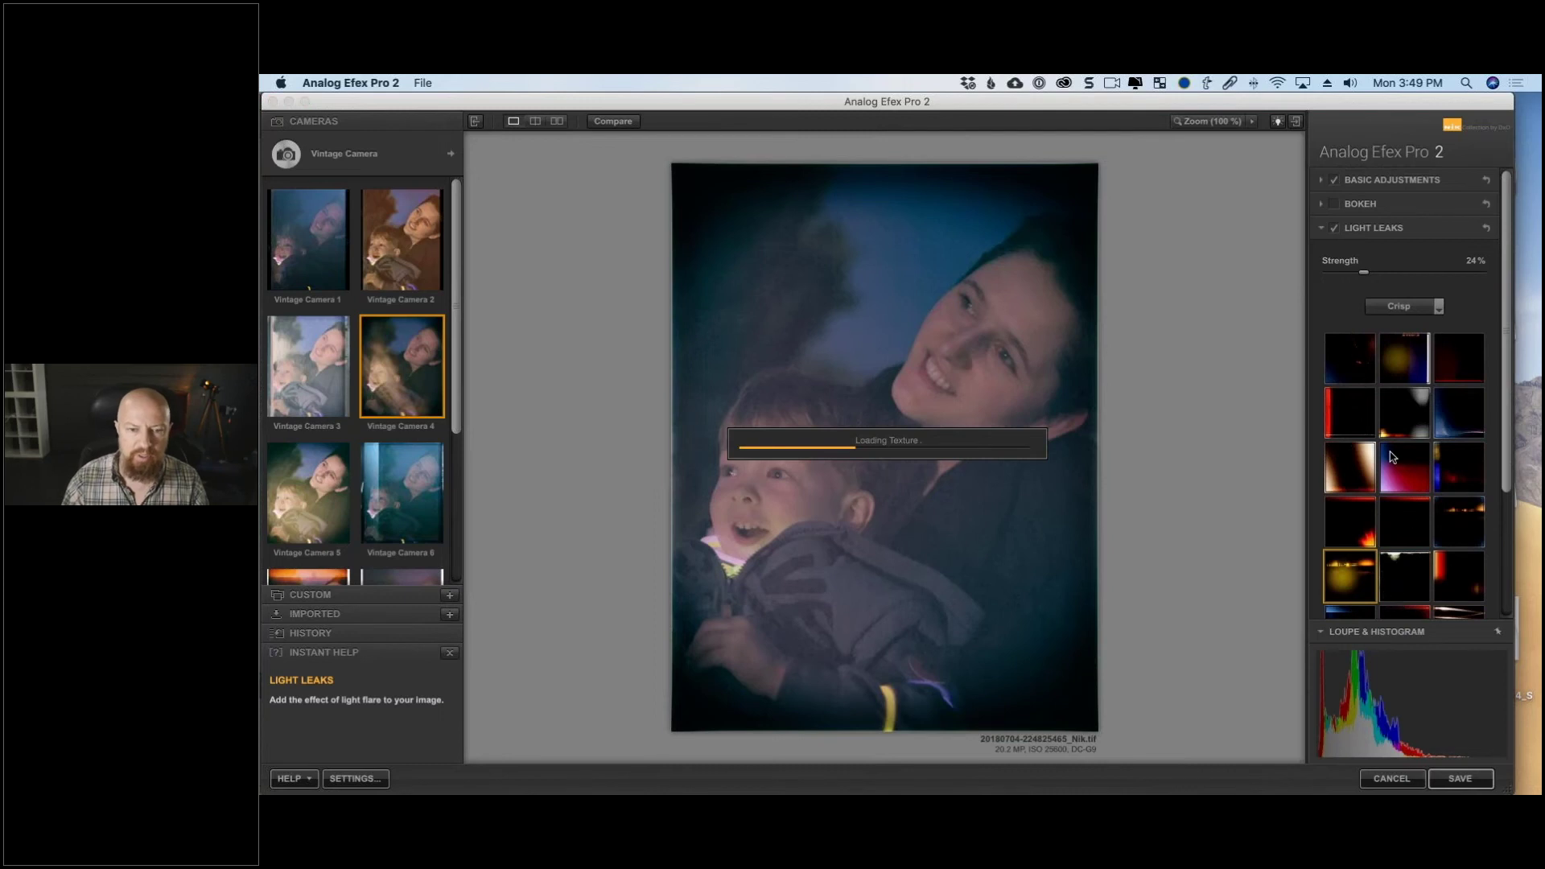
{"action": "left_click_drag", "start_coordinate": [941, 416], "coordinate": [832, 346]}
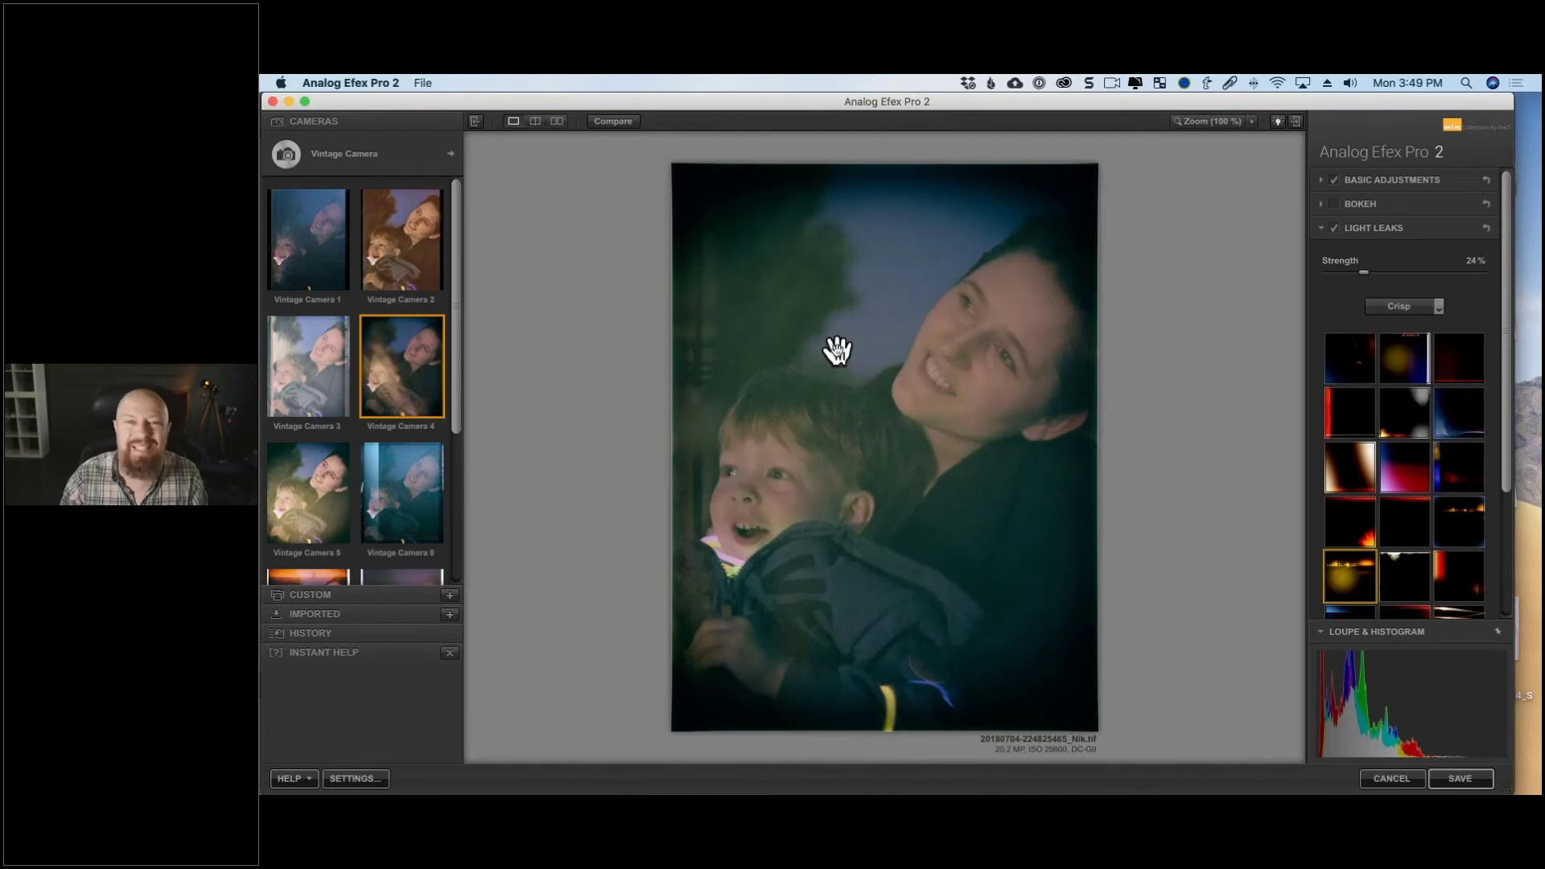
Try several strengths for the Crisp light leak and settle on 40%.
{"action": "left_click_drag", "start_coordinate": [1365, 272], "coordinate": [1403, 280]}
{"action": "left_click", "coordinate": [1376, 273]}
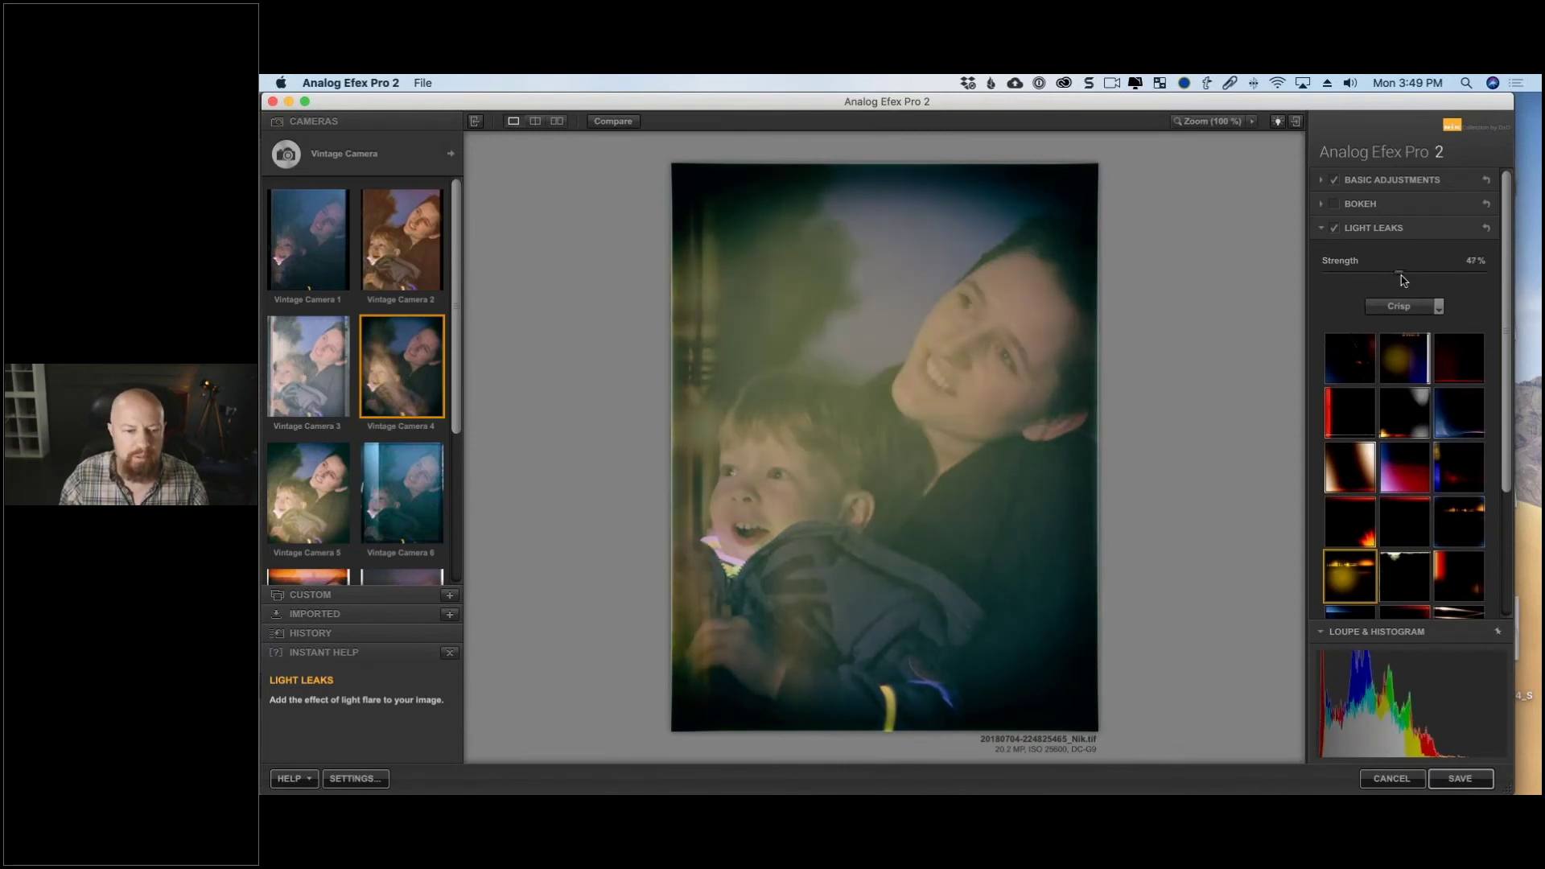
{"action": "scroll", "coordinate": [1401, 282], "scroll_direction": "down", "scroll_amount": 5}
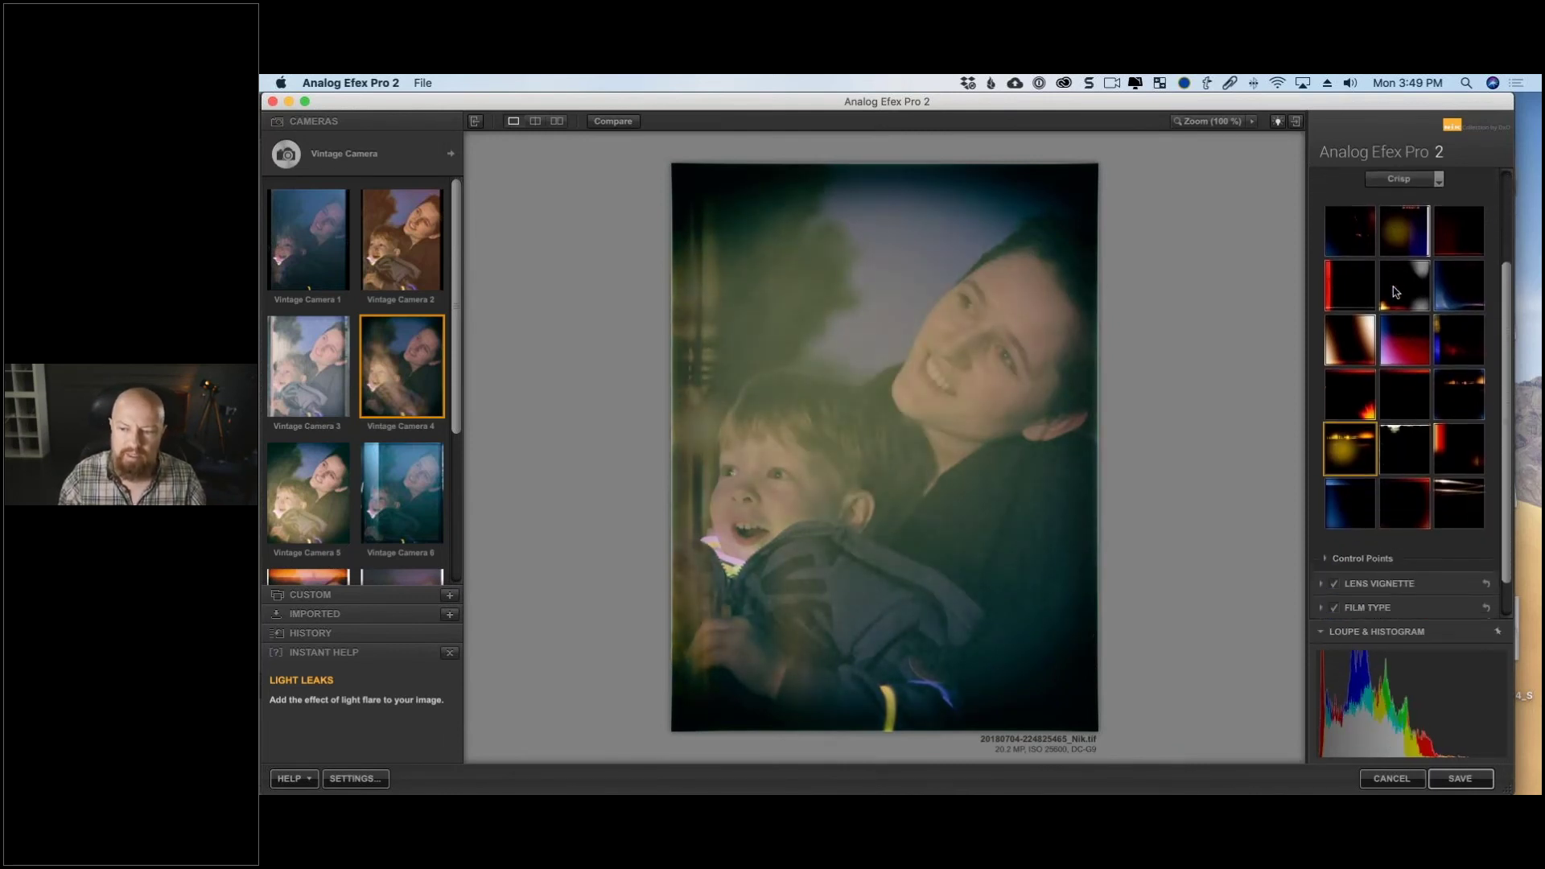
{"action": "scroll", "coordinate": [1398, 278], "scroll_direction": "up", "scroll_amount": 5}
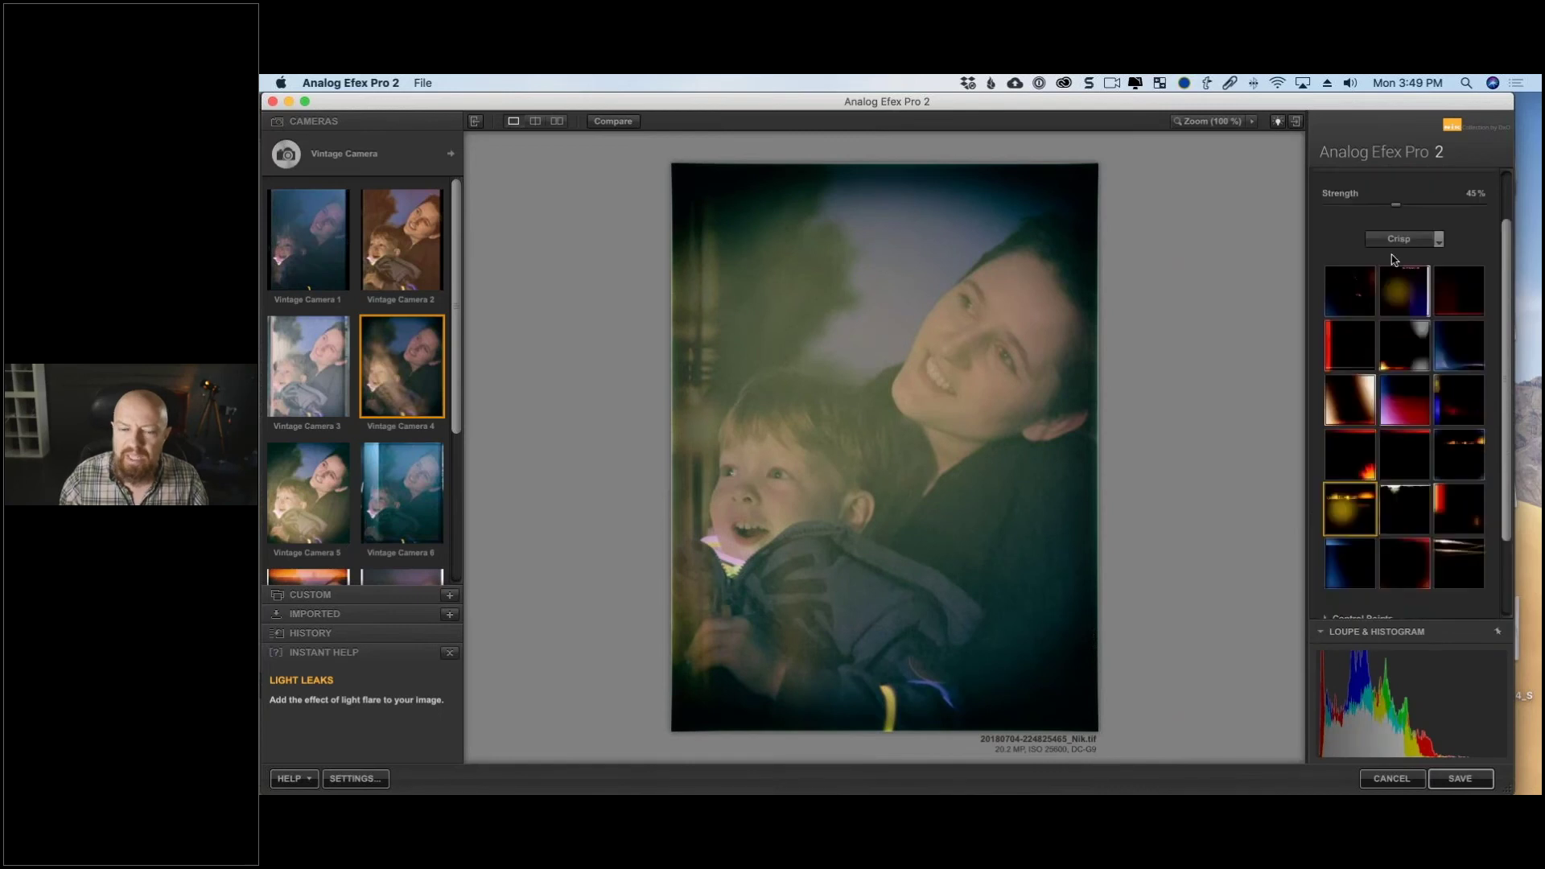
{"action": "mouse_move", "coordinate": [762, 505]}
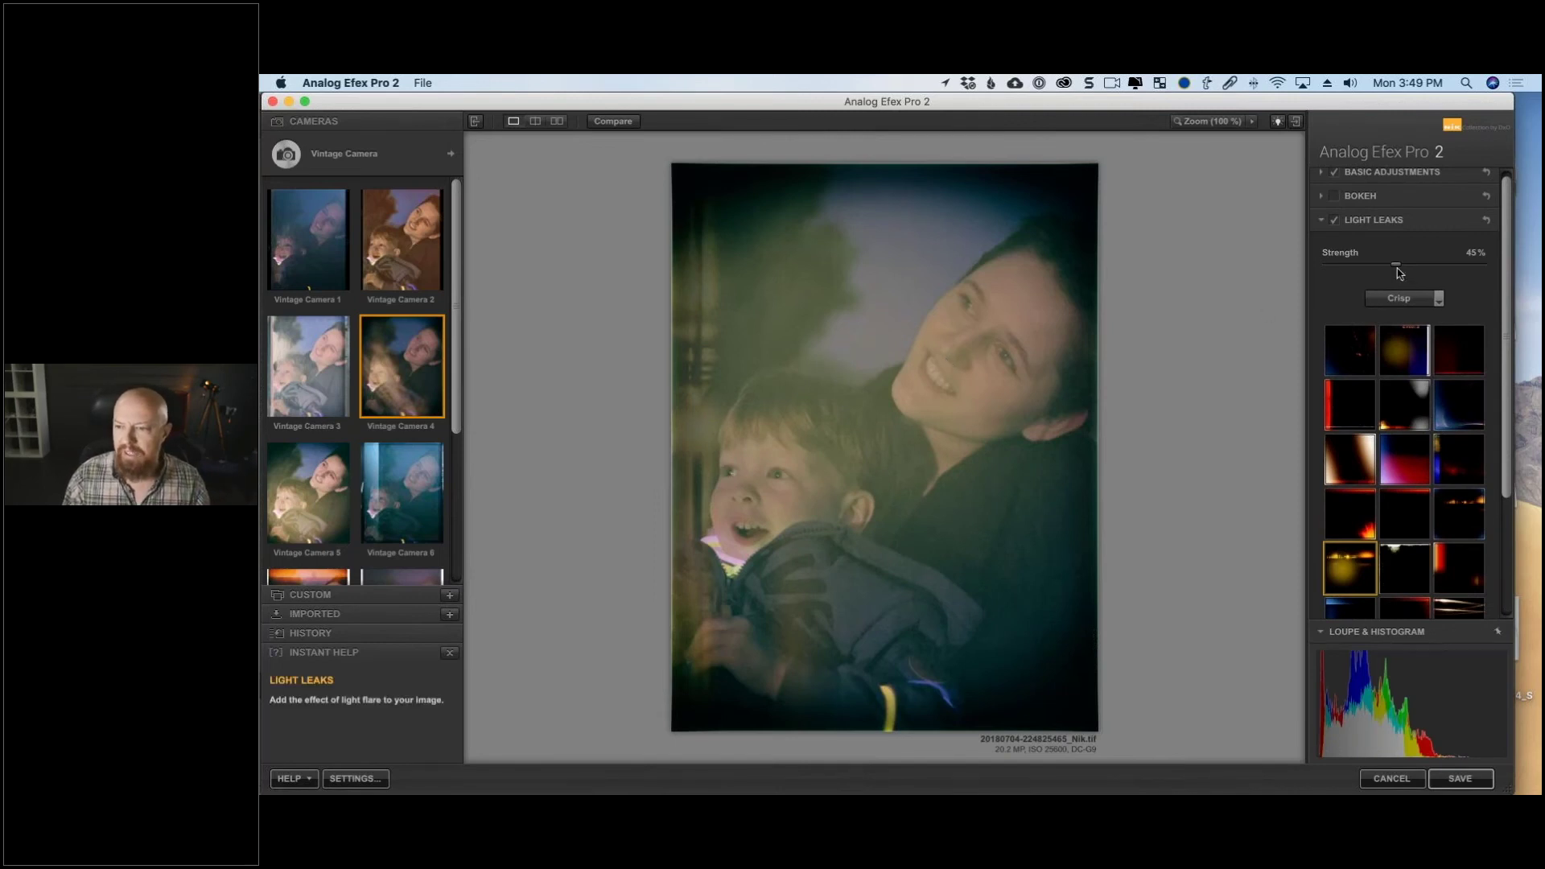
{"action": "left_click_drag", "start_coordinate": [1392, 265], "coordinate": [1372, 267]}
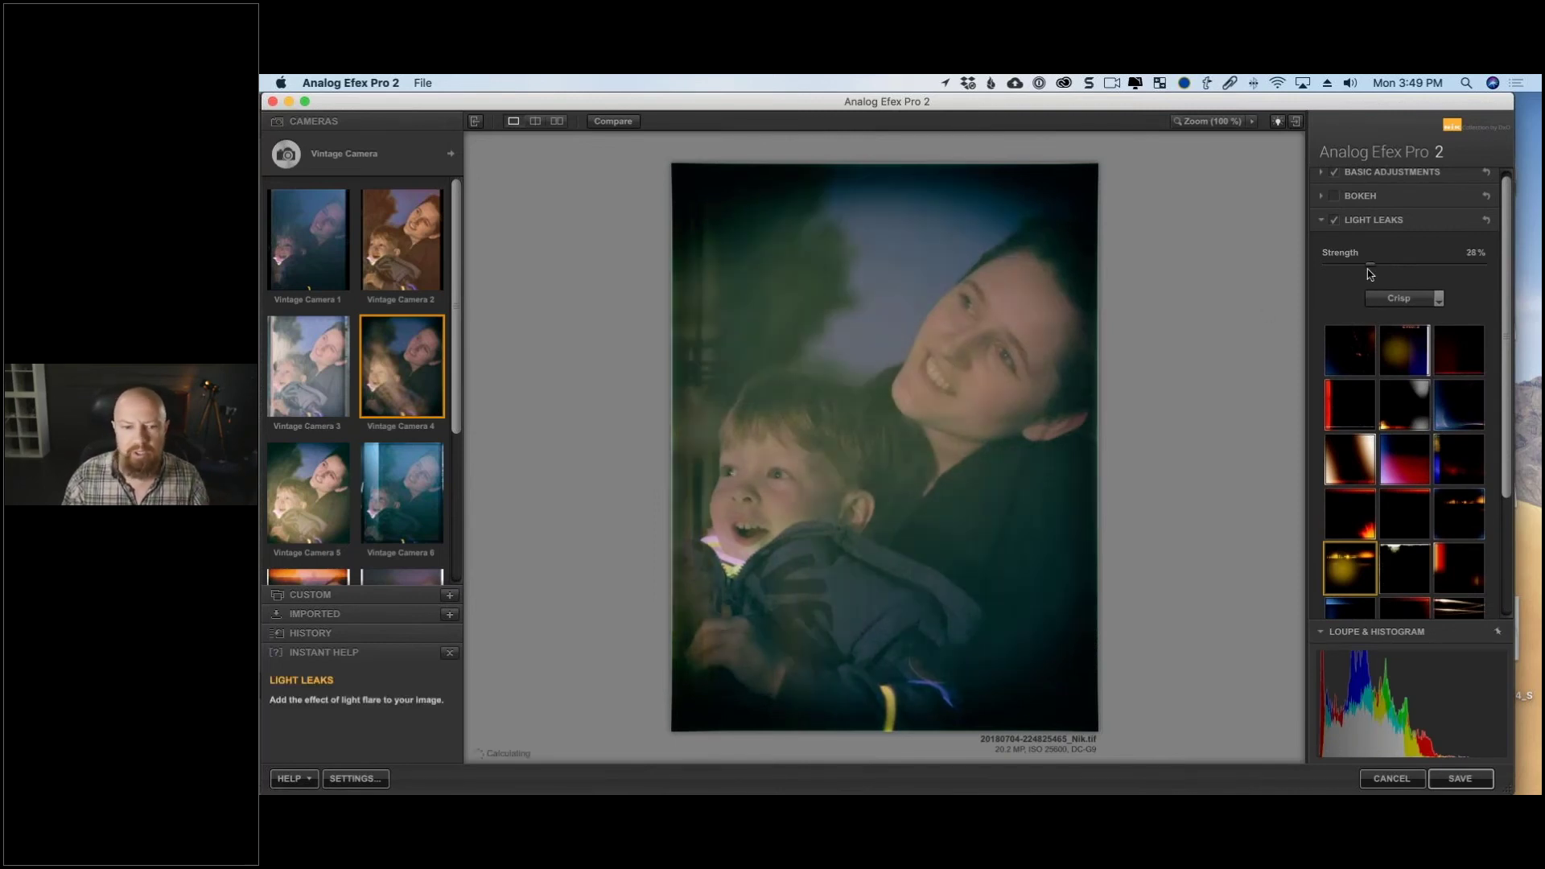
{"action": "left_click", "coordinate": [1388, 265]}
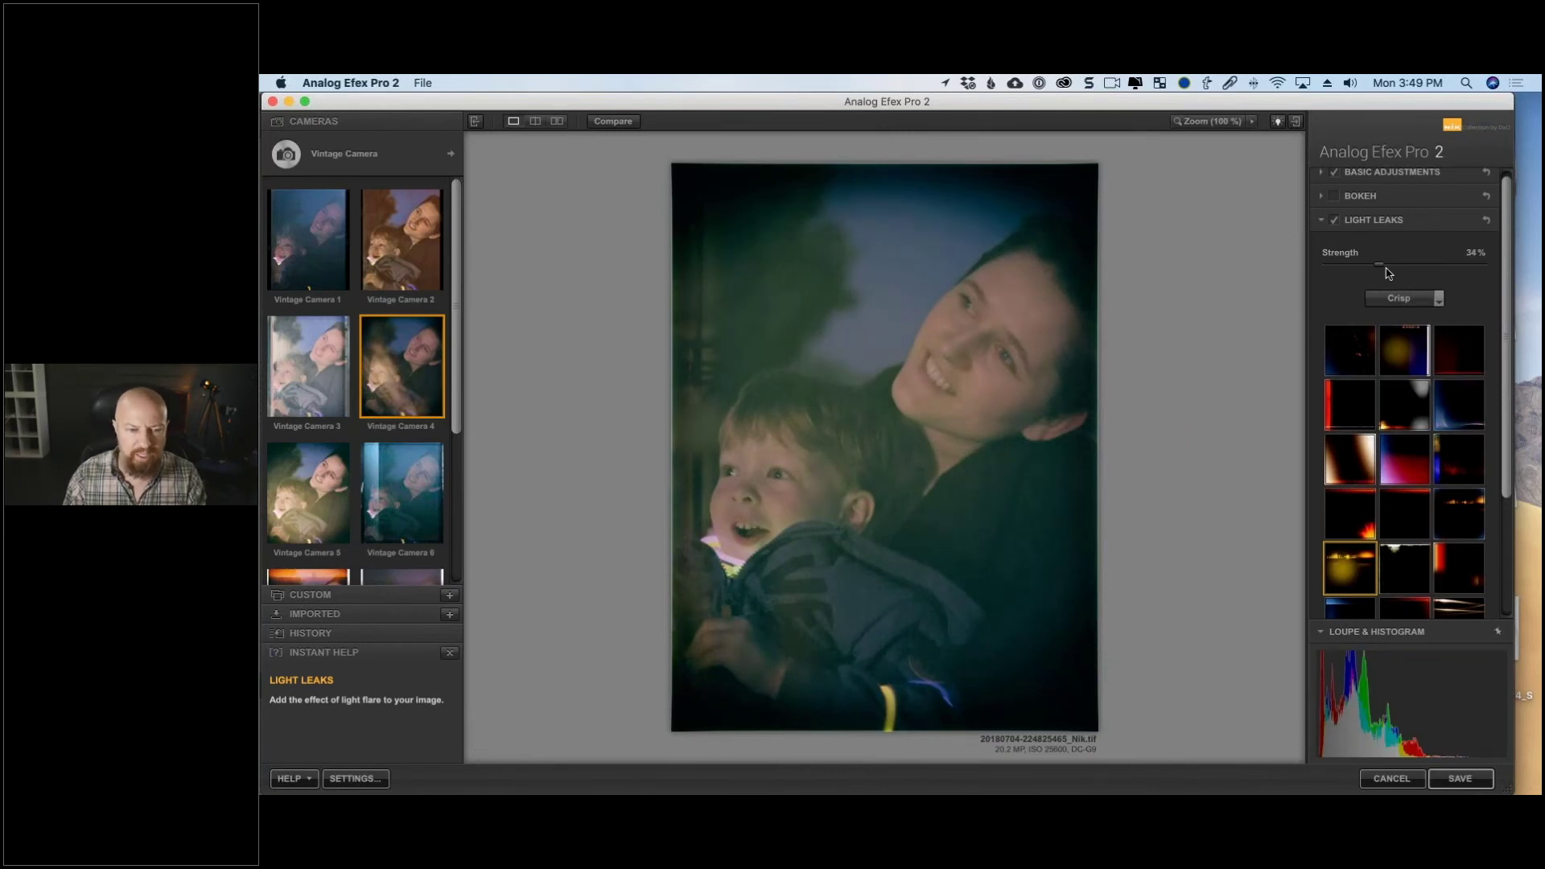
Add a light-leak control point on the boy's face with a size of 20%.
{"action": "scroll", "coordinate": [1379, 356], "scroll_direction": "down", "scroll_amount": 5}
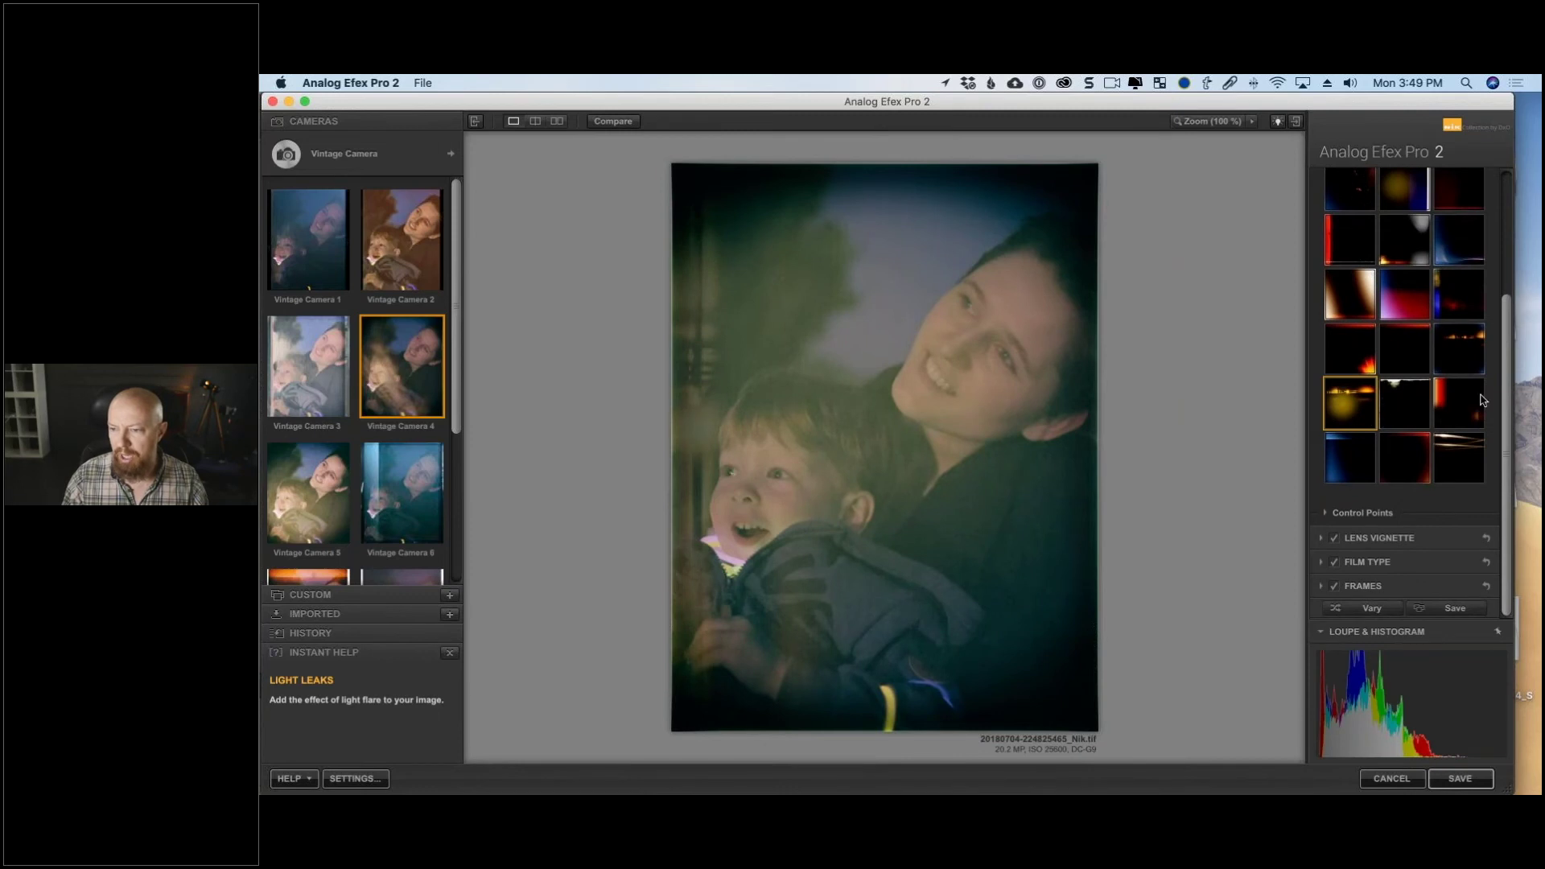
{"action": "left_click_drag", "start_coordinate": [1502, 385], "coordinate": [1502, 290]}
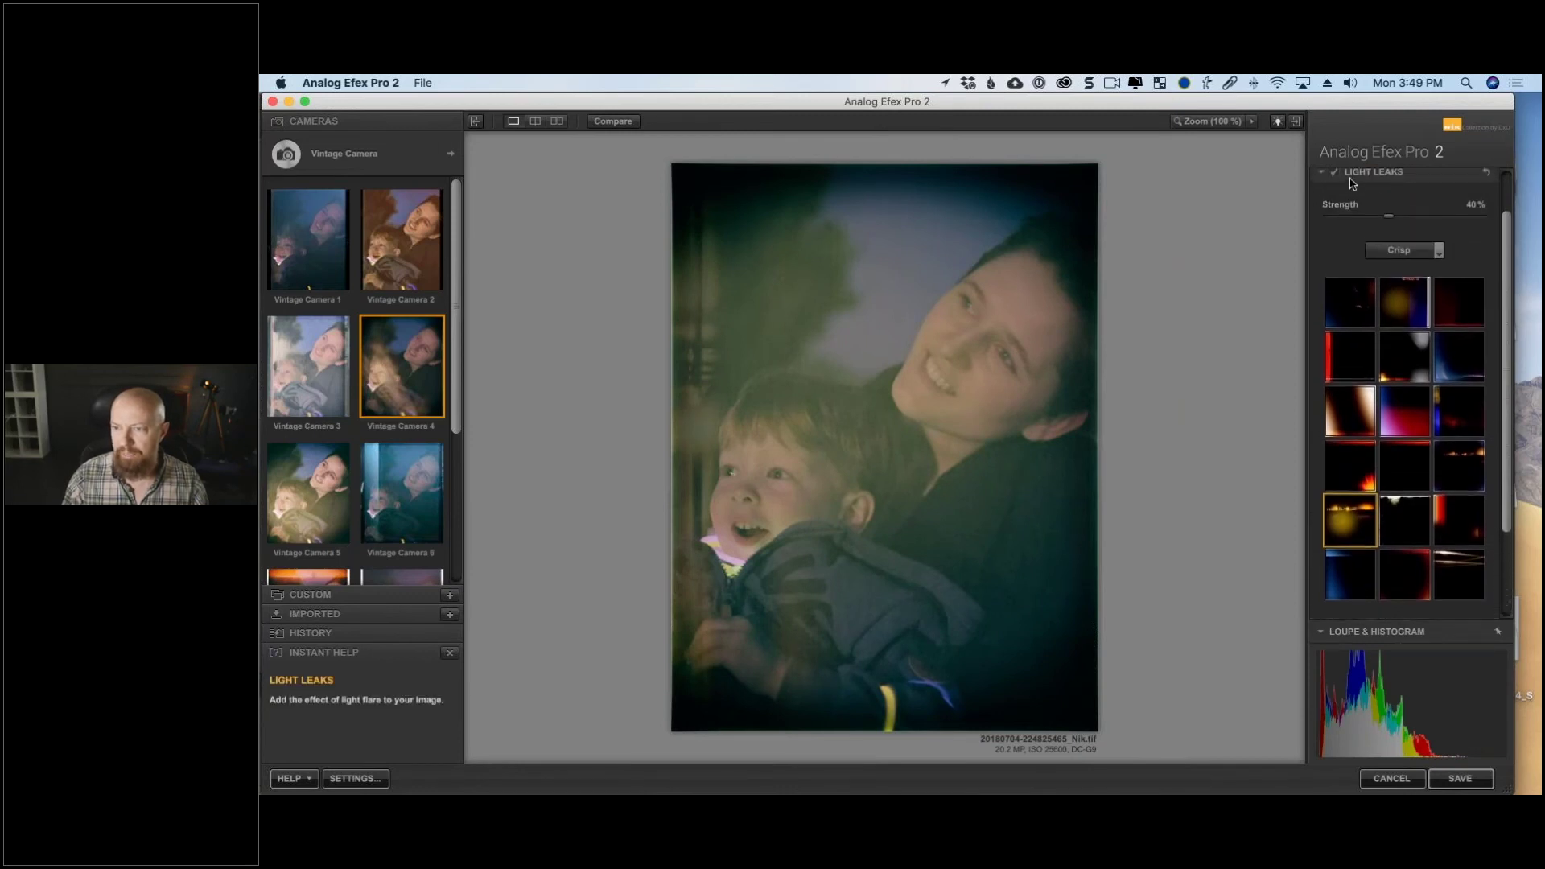
{"action": "scroll", "coordinate": [1359, 474], "scroll_direction": "down", "scroll_amount": 3}
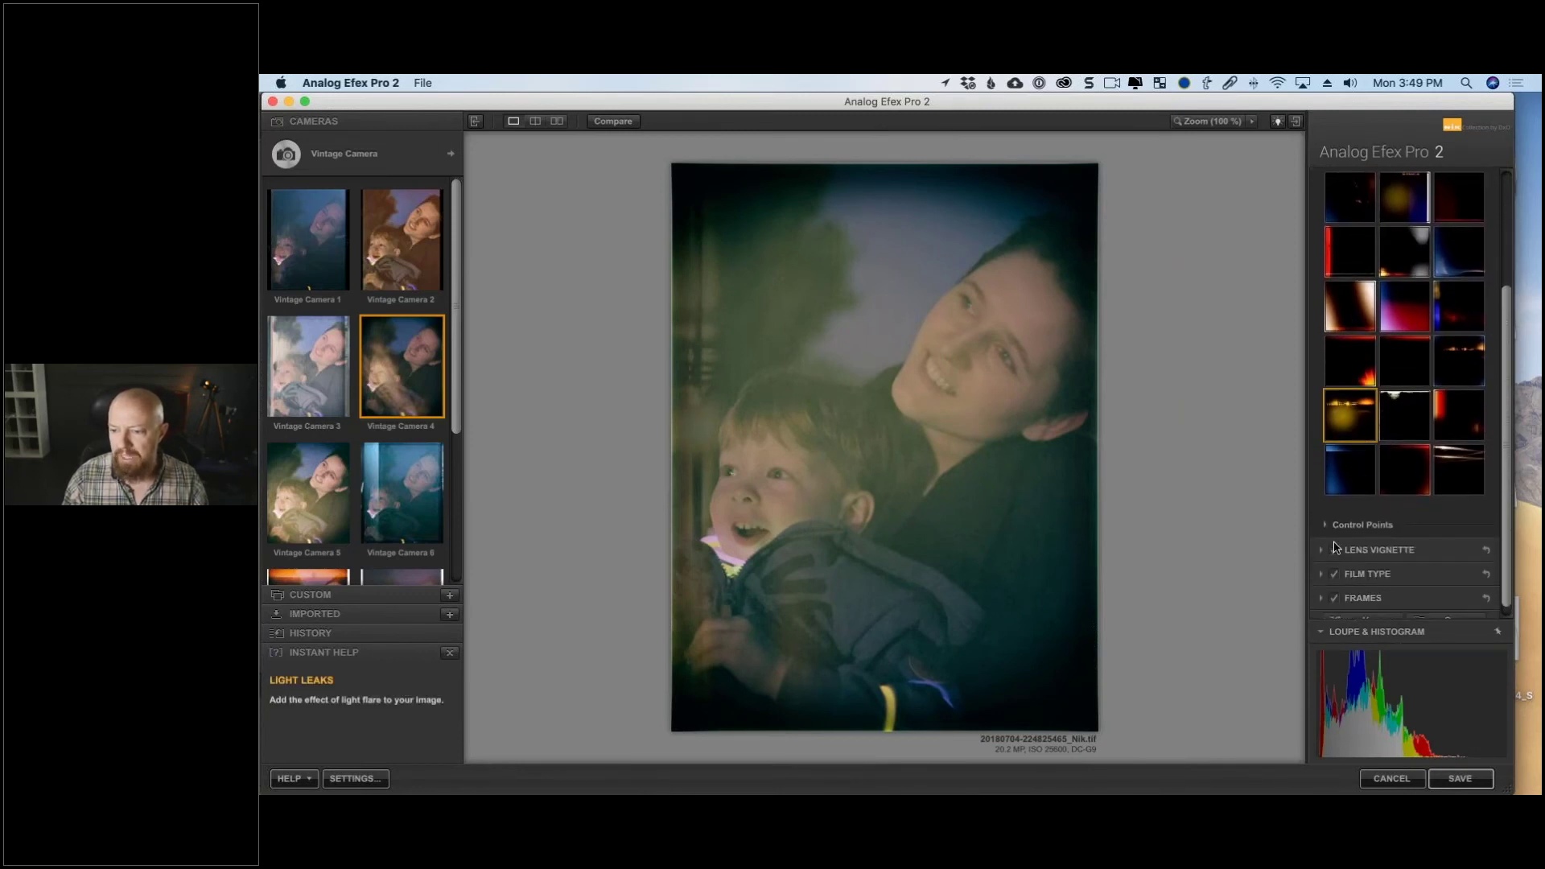
{"action": "left_click", "coordinate": [1414, 511]}
{"action": "scroll", "coordinate": [1364, 443], "scroll_direction": "down", "scroll_amount": 3}
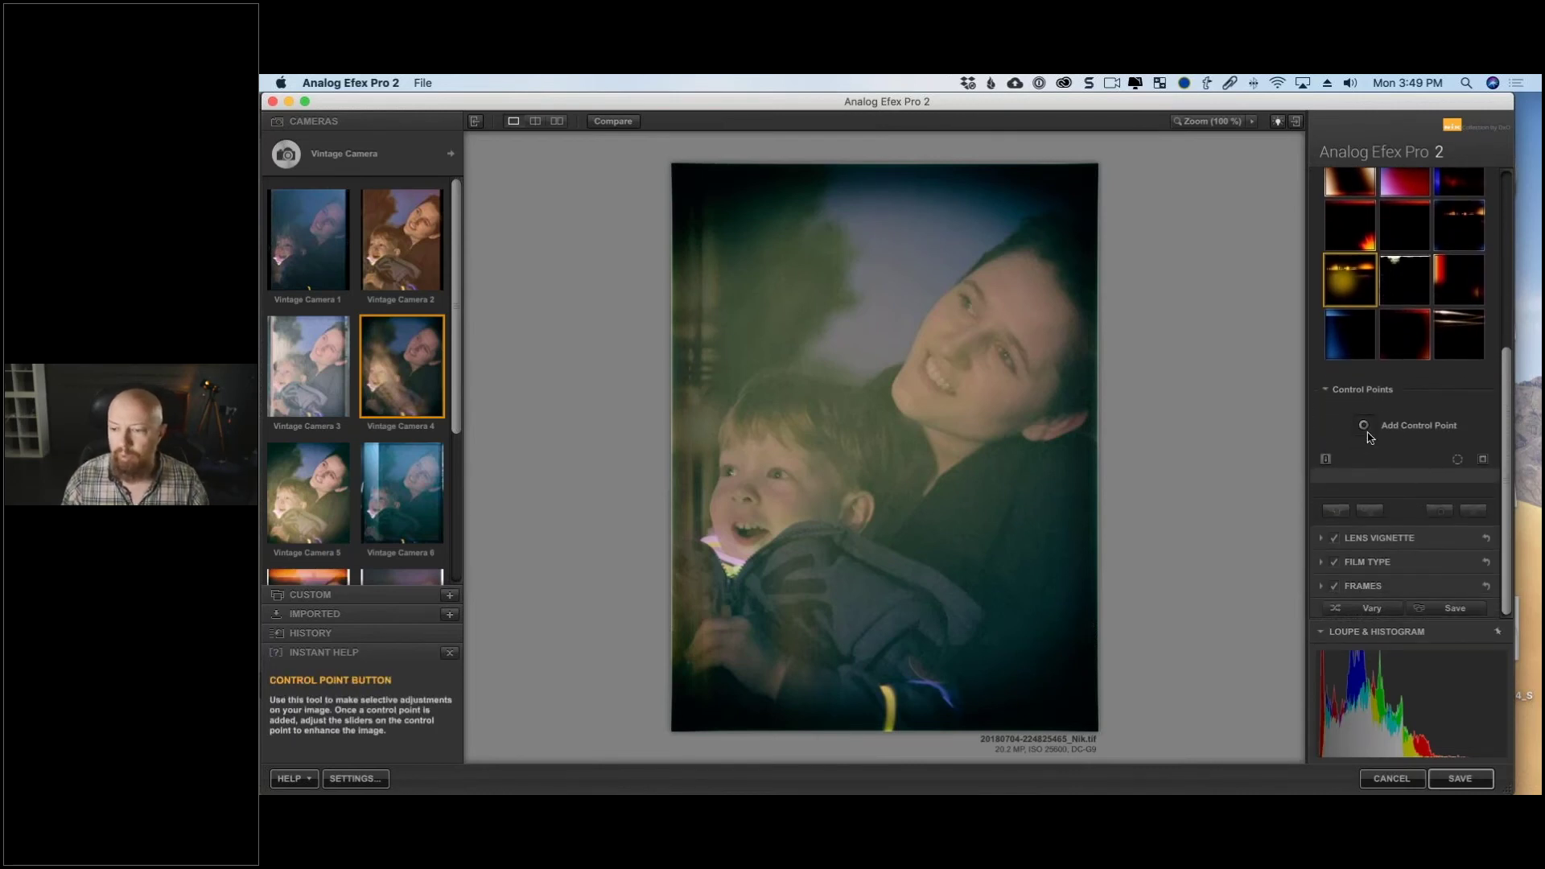
{"action": "left_click", "coordinate": [1364, 425]}
{"action": "left_click", "coordinate": [838, 354]}
{"action": "left_click", "coordinate": [803, 484]}
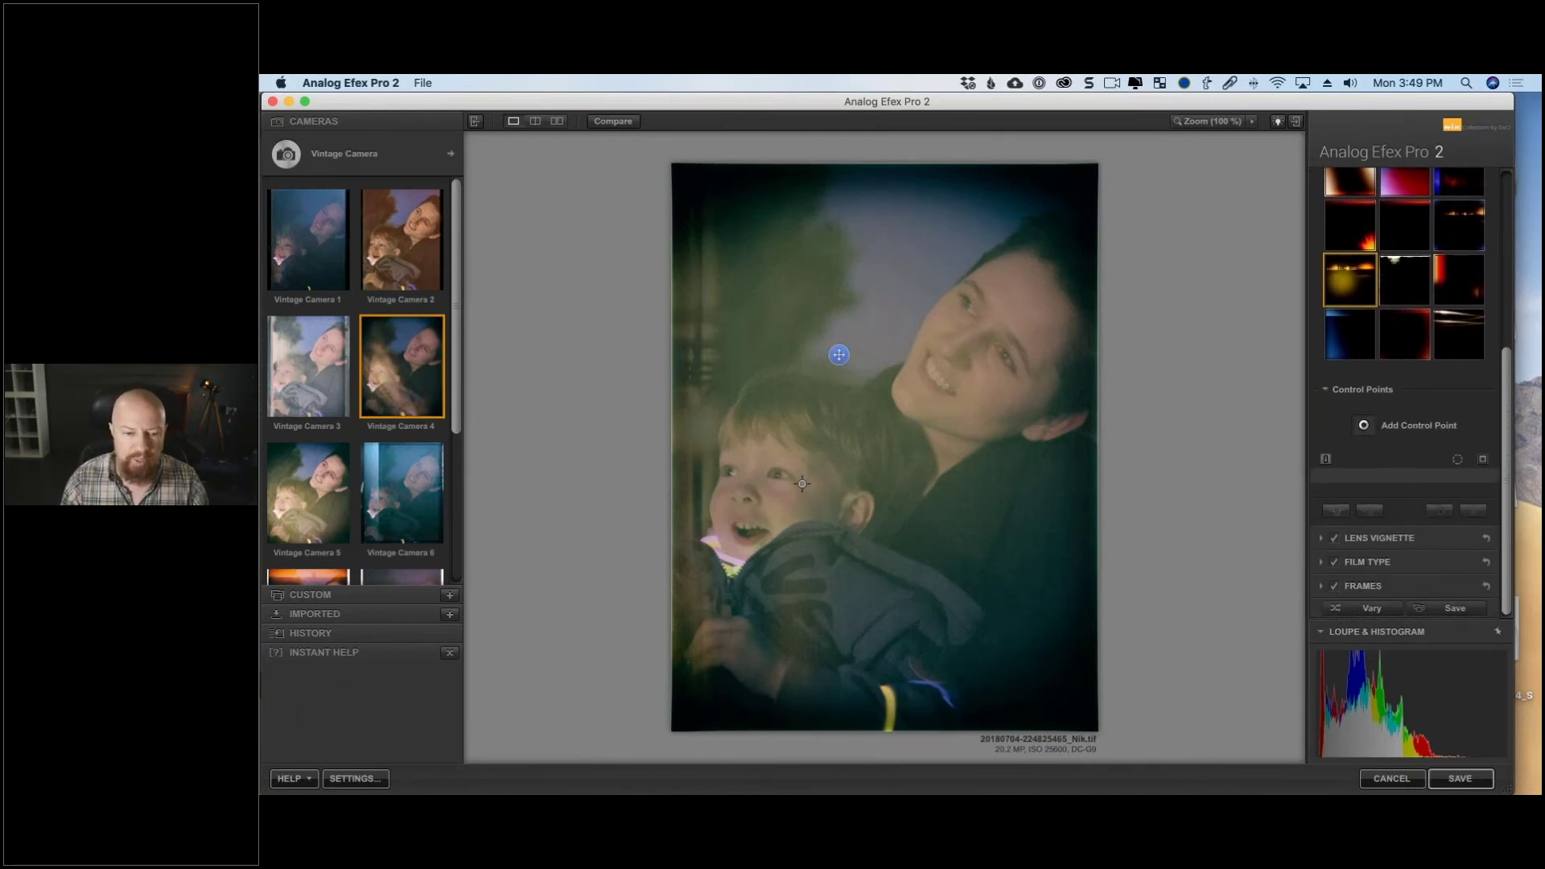
{"action": "left_click_drag", "start_coordinate": [813, 491], "coordinate": [809, 507]}
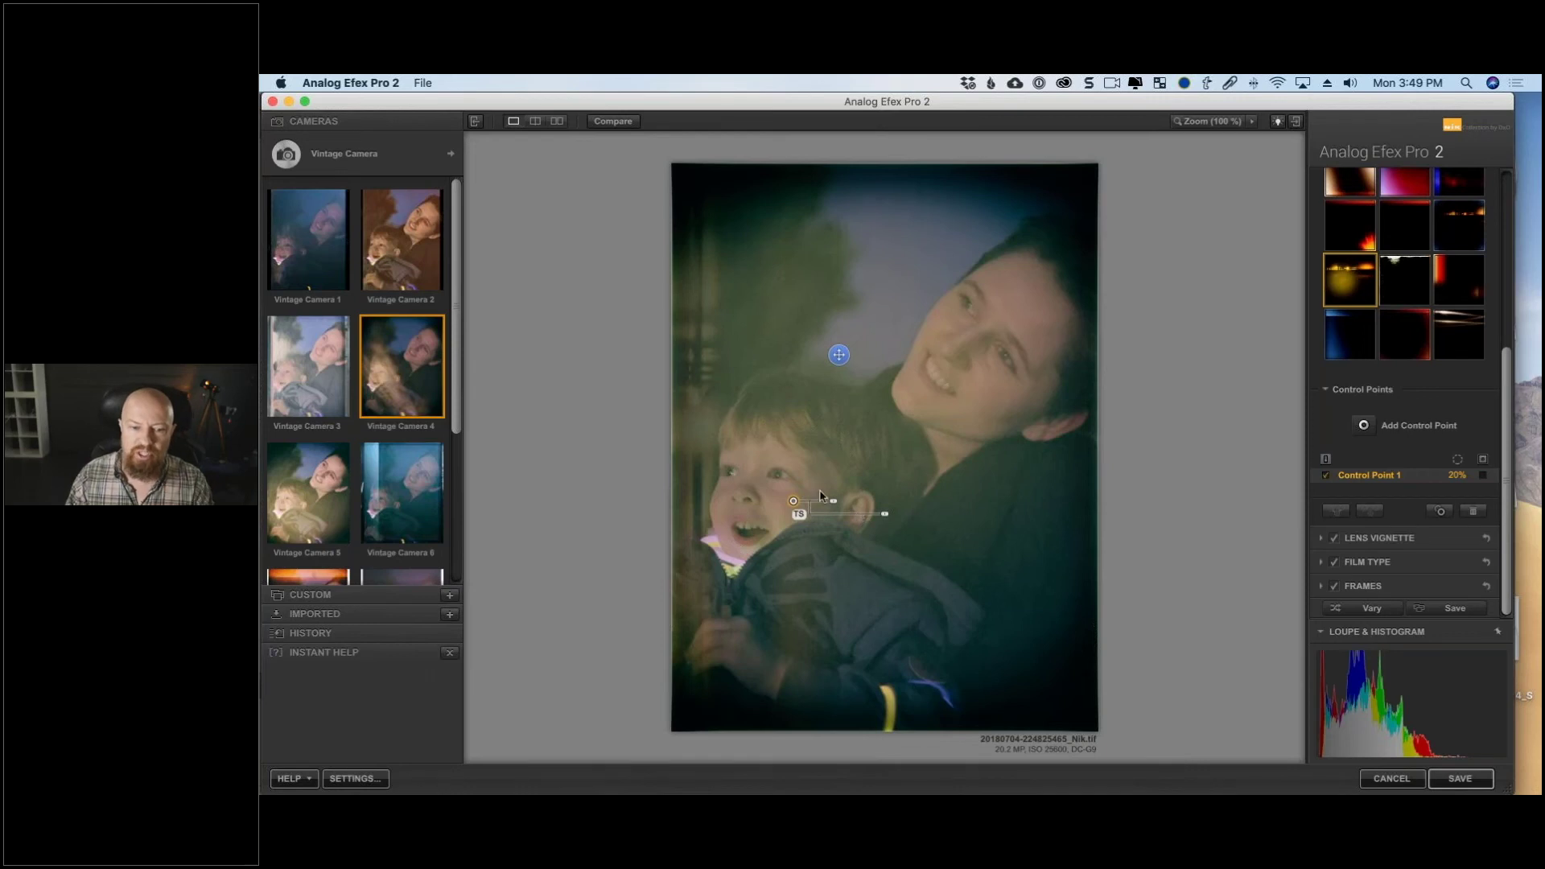
Lower the texture strength of the boy's control point and place a second control point sized 35% on the woman's face.
{"action": "left_click", "coordinate": [1484, 475]}
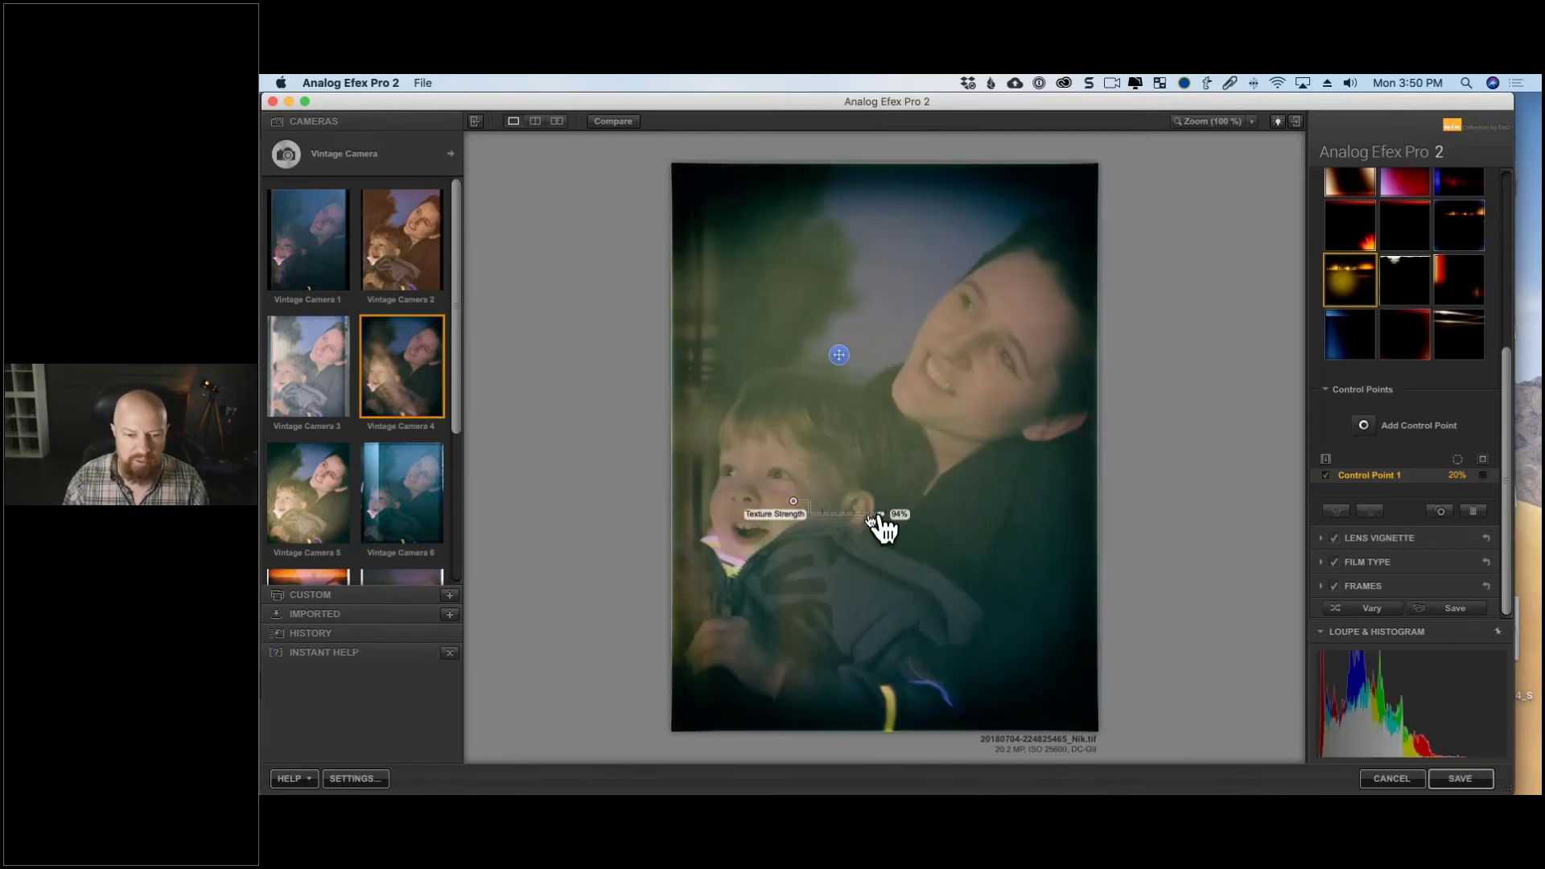
{"action": "left_click_drag", "start_coordinate": [878, 516], "coordinate": [837, 518]}
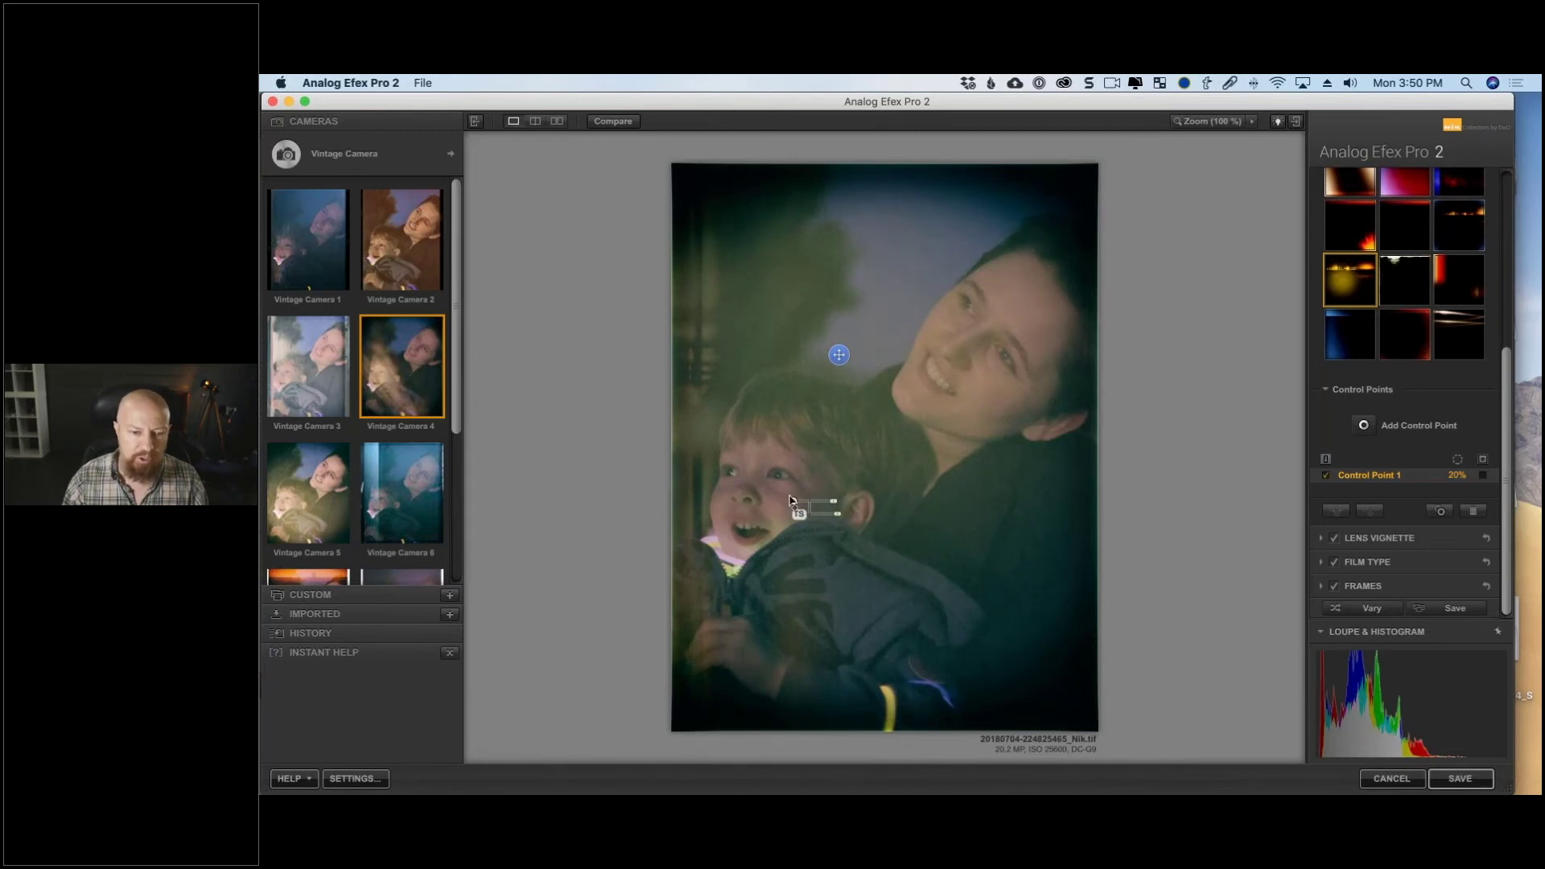
{"action": "left_click_drag", "start_coordinate": [796, 507], "coordinate": [1046, 398]}
{"action": "mouse_move", "coordinate": [1036, 394]}
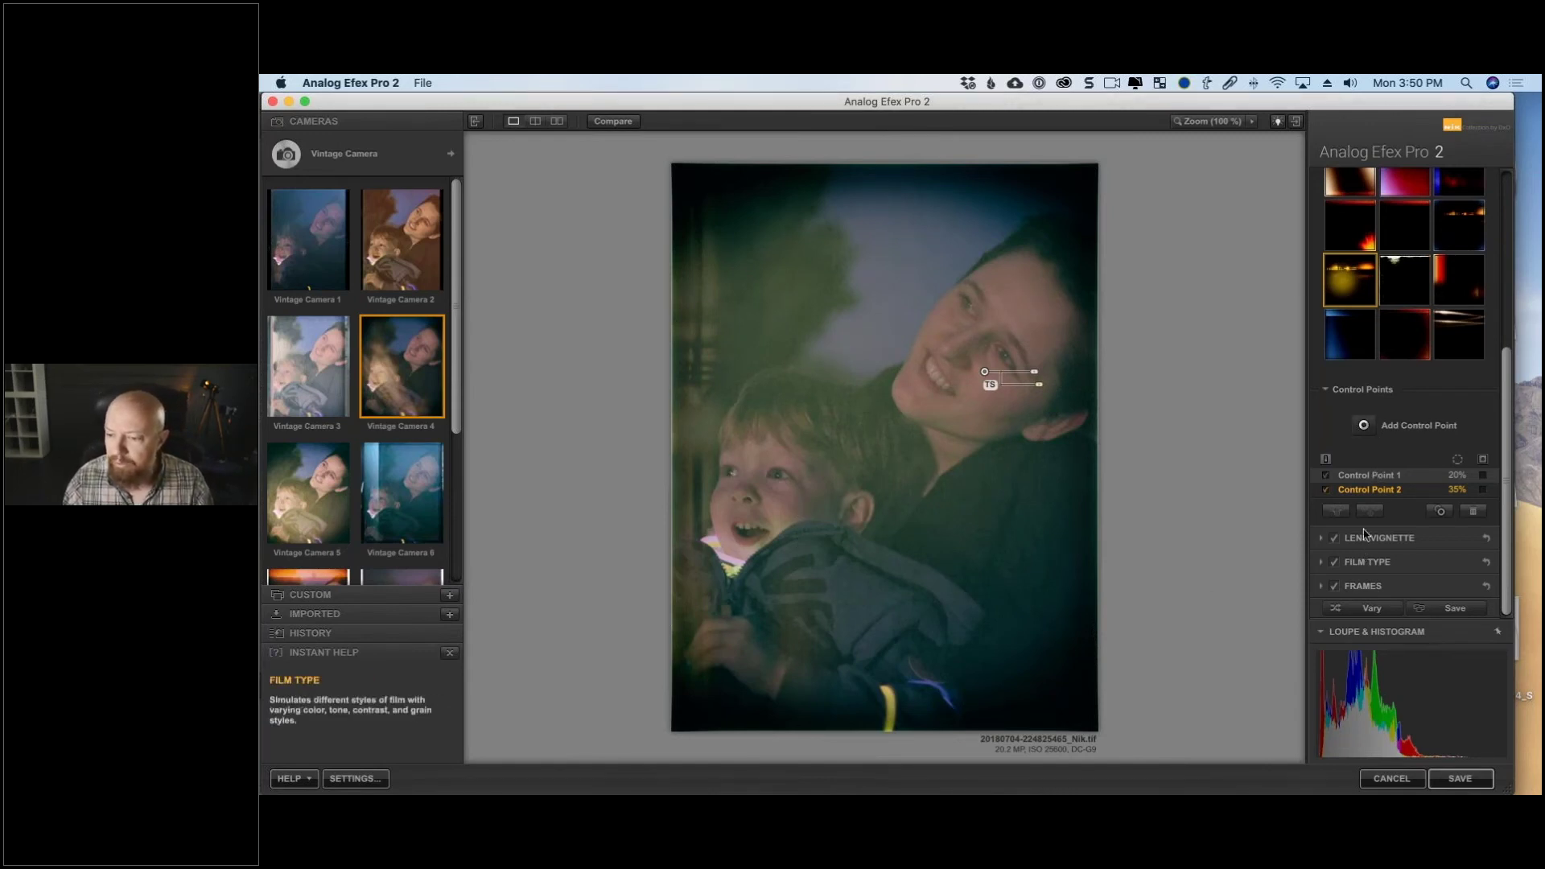
In the Film Type settings, try the second pink-tinted film of the Subtle category.
{"action": "left_click", "coordinate": [1388, 561]}
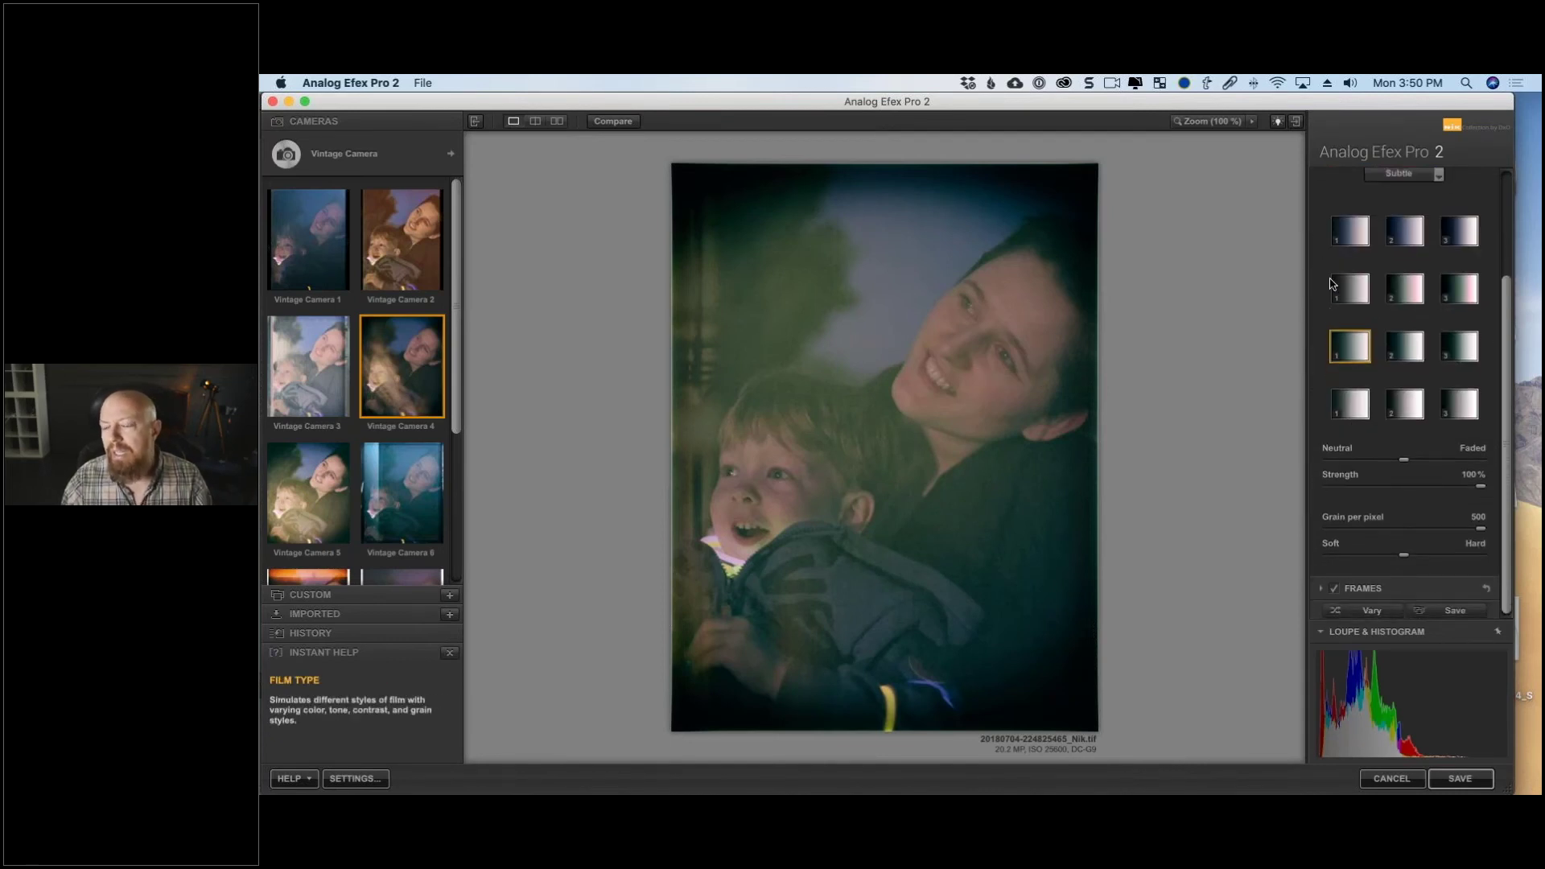
{"action": "scroll", "coordinate": [1410, 327], "scroll_direction": "up", "scroll_amount": 5}
{"action": "scroll", "coordinate": [1409, 327], "scroll_direction": "down", "scroll_amount": 3}
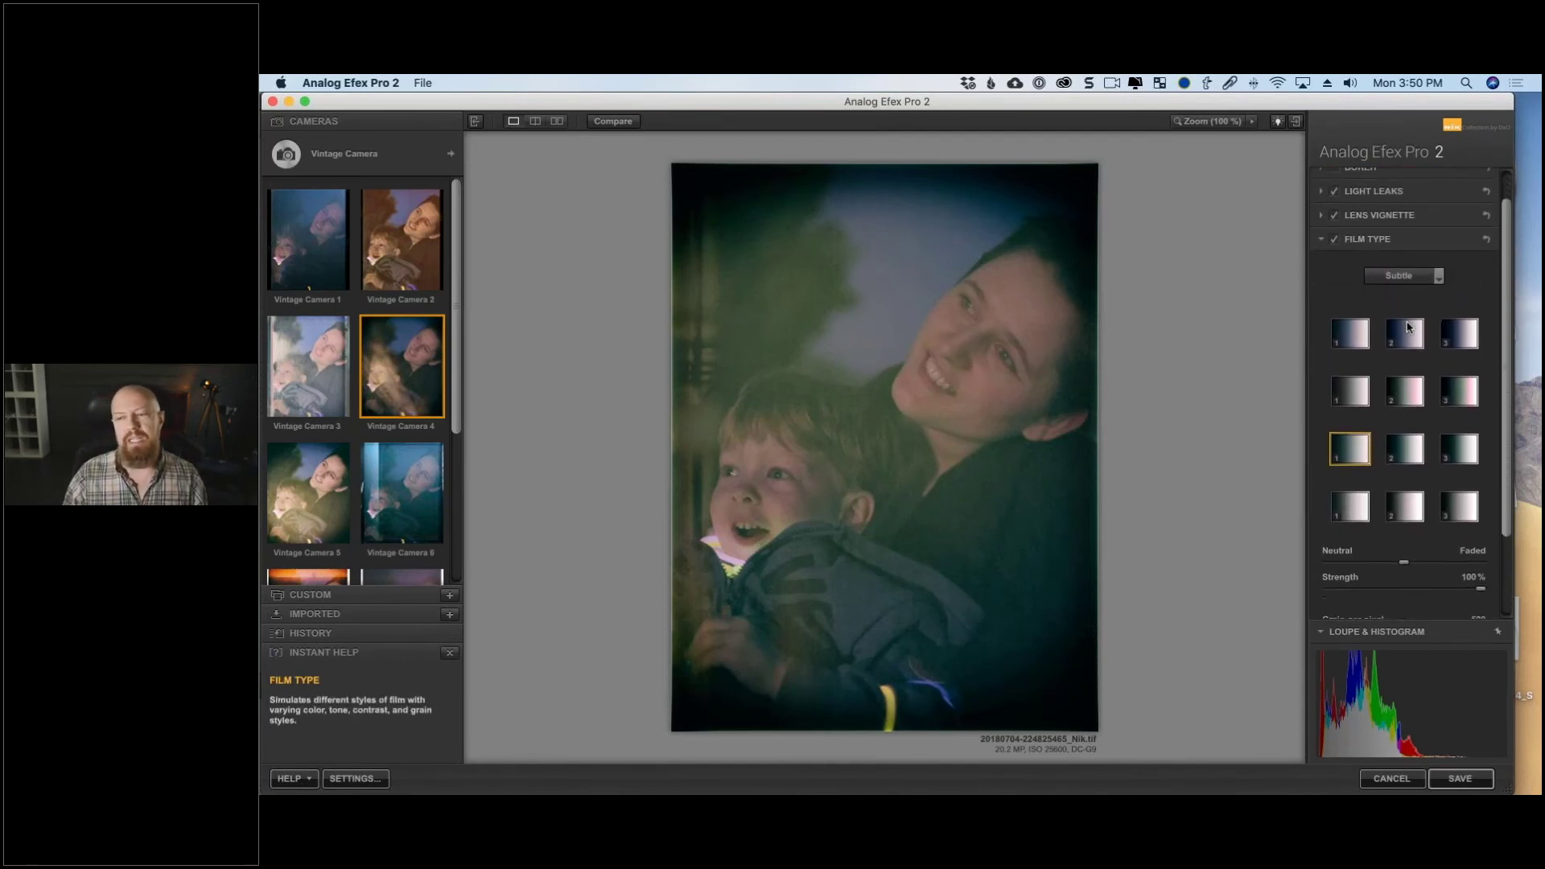
{"action": "scroll", "coordinate": [1410, 327], "scroll_direction": "down", "scroll_amount": 1}
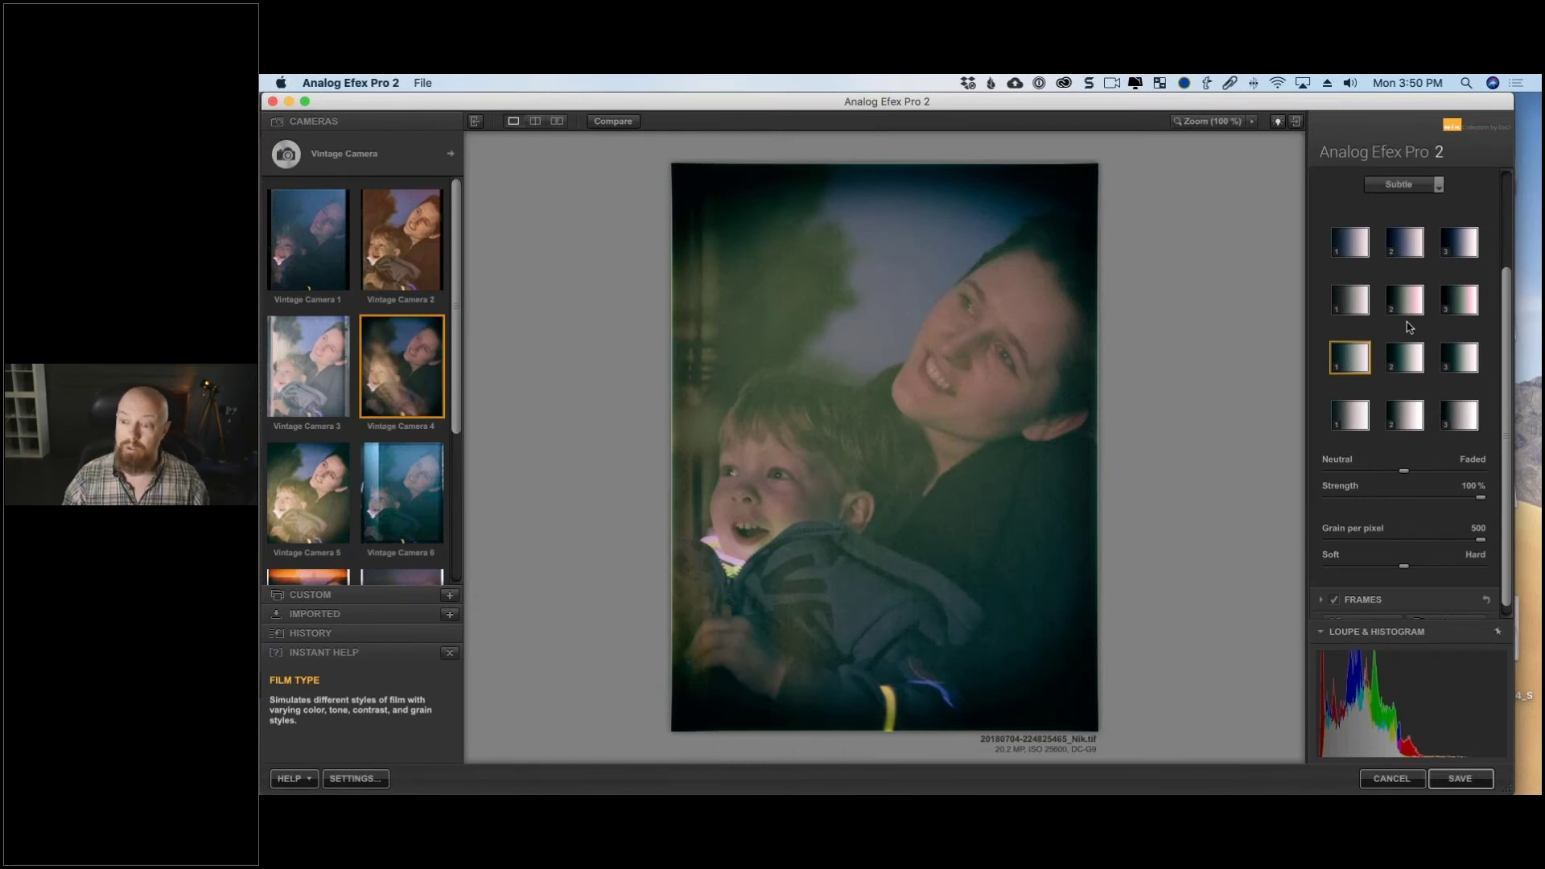
{"action": "scroll", "coordinate": [1417, 580], "scroll_direction": "down", "scroll_amount": 1}
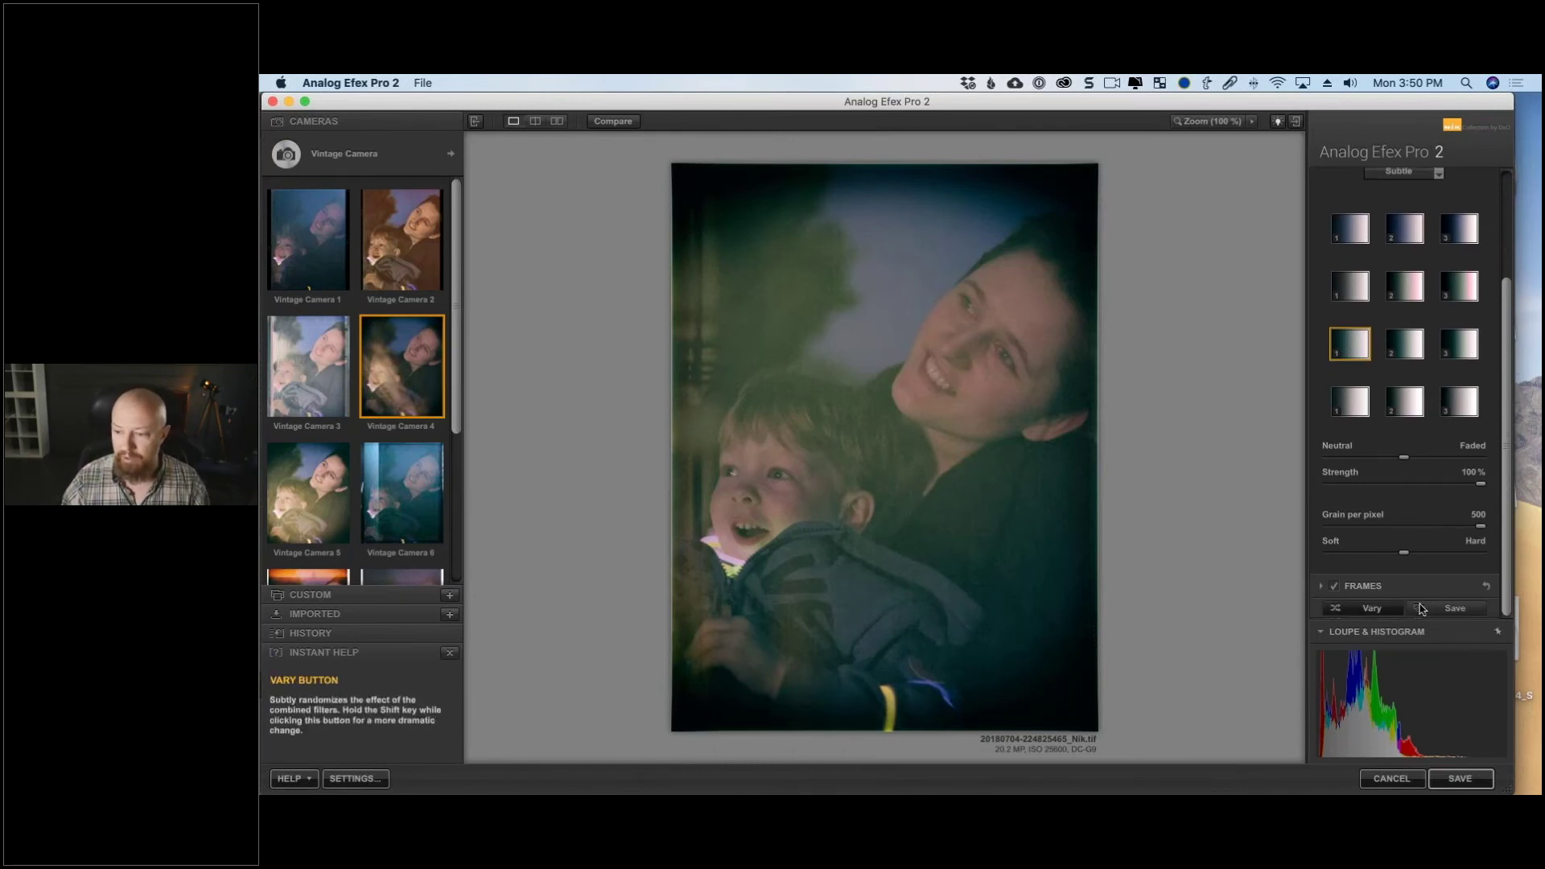
{"action": "left_click", "coordinate": [1409, 291]}
{"action": "scroll", "coordinate": [1416, 274], "scroll_direction": "up", "scroll_amount": 5}
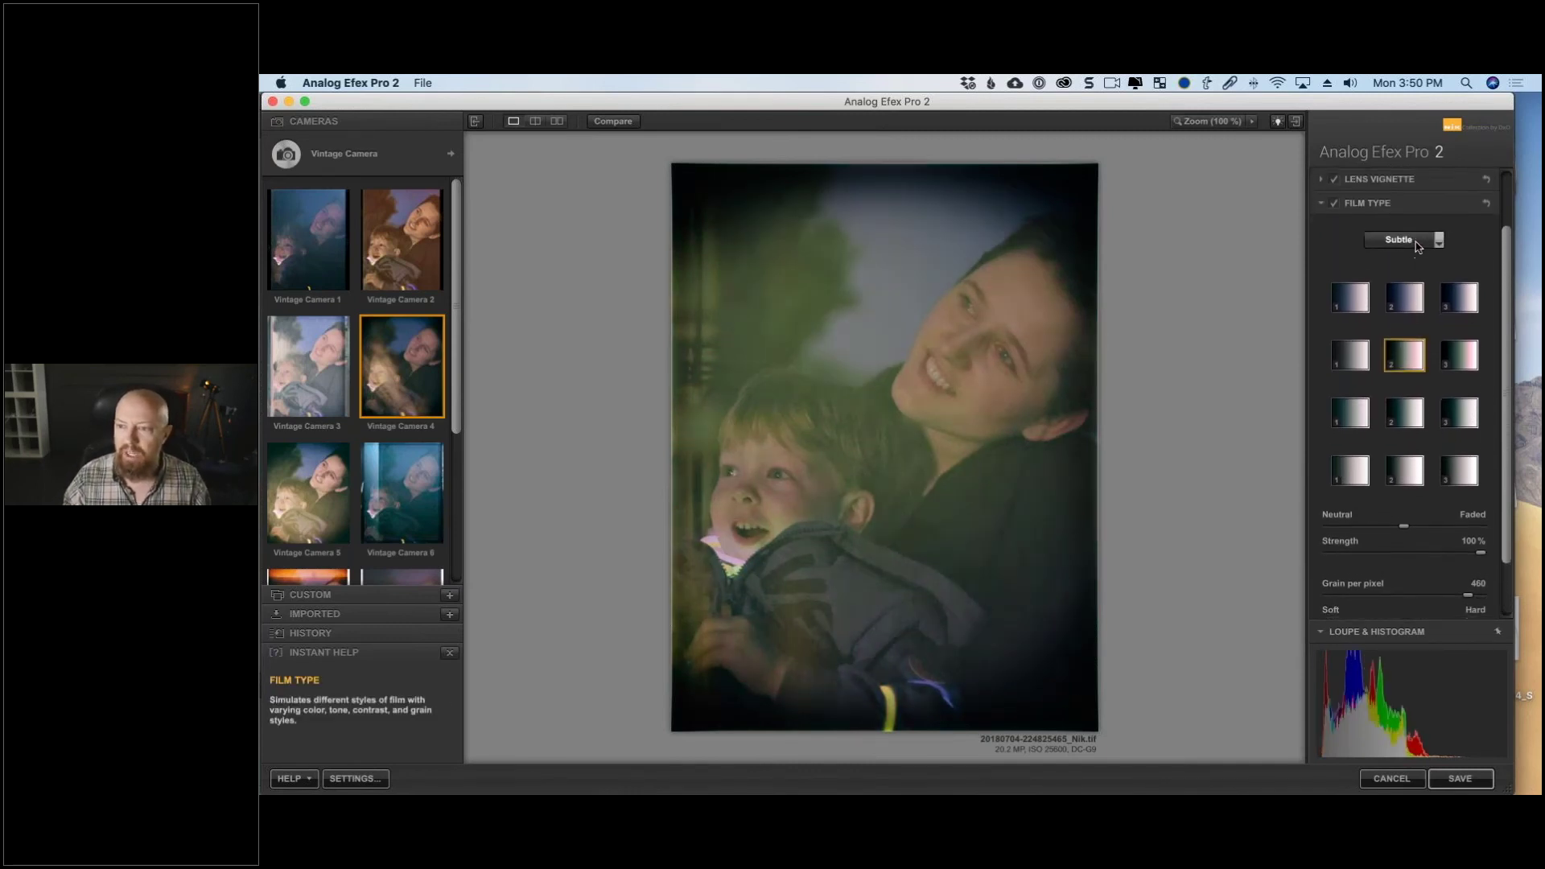
Switch the film category to Cool, try the teal and purple films, and apply the third green-tinted film.
{"action": "left_click", "coordinate": [1418, 242]}
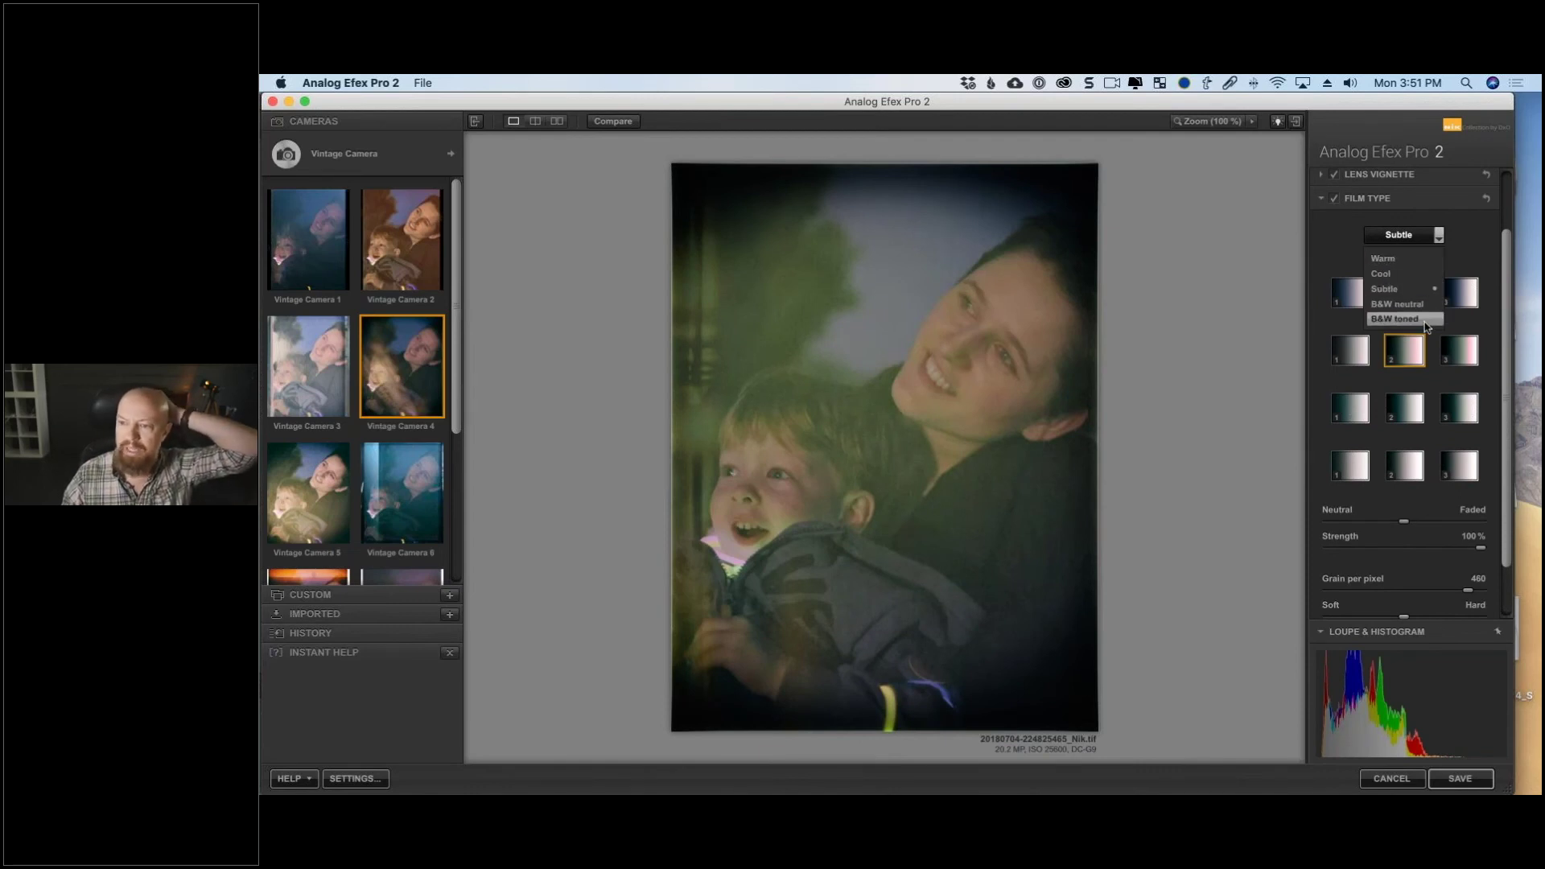
{"action": "left_click", "coordinate": [1419, 271]}
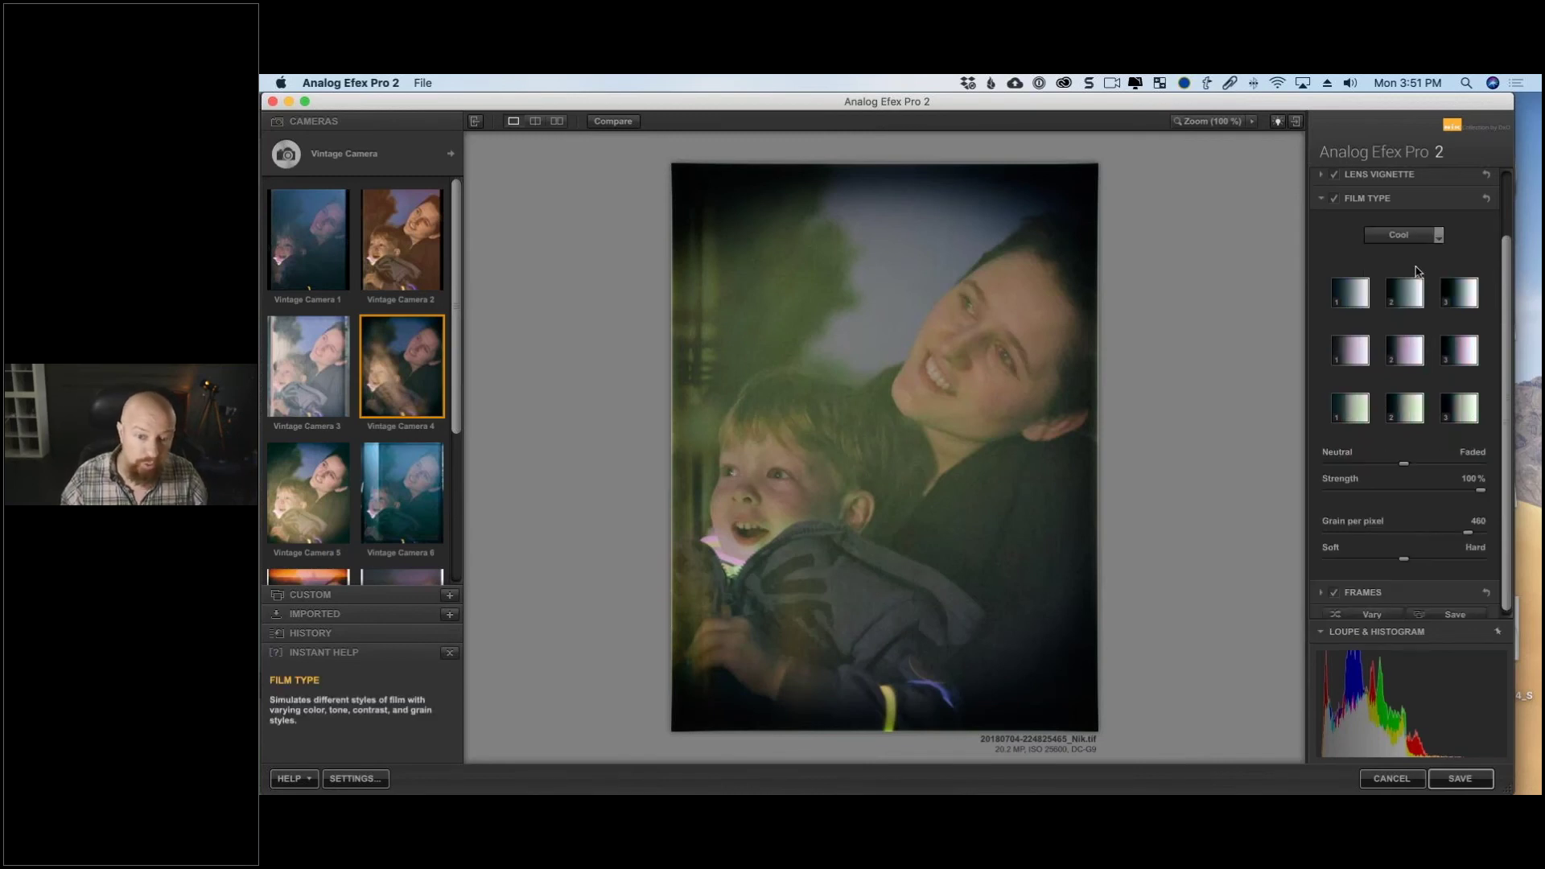
{"action": "left_click", "coordinate": [1405, 293]}
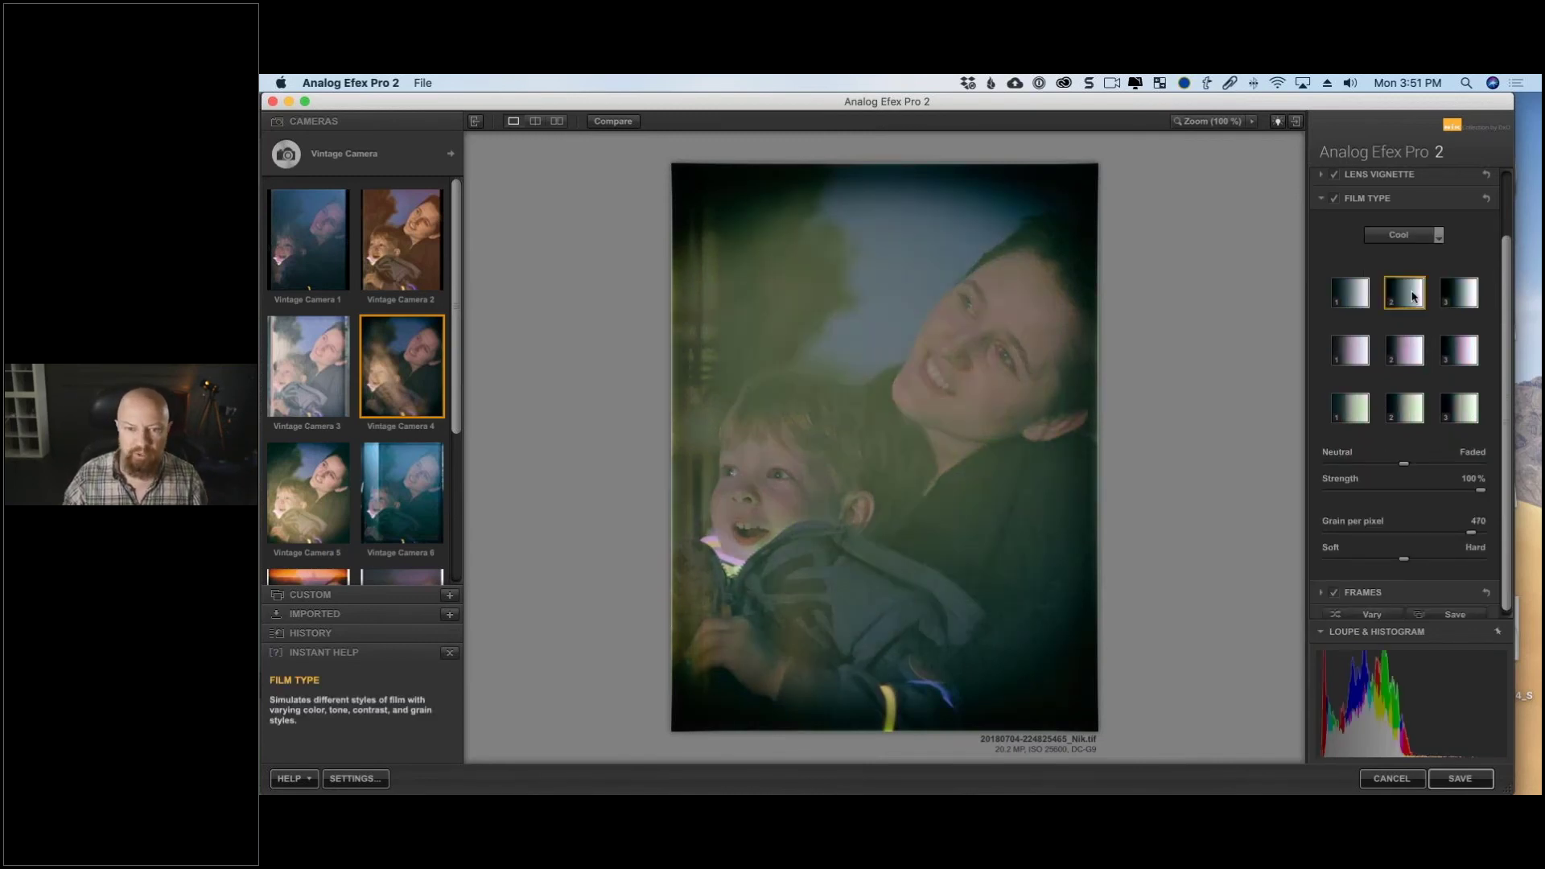
{"action": "left_click", "coordinate": [1404, 354]}
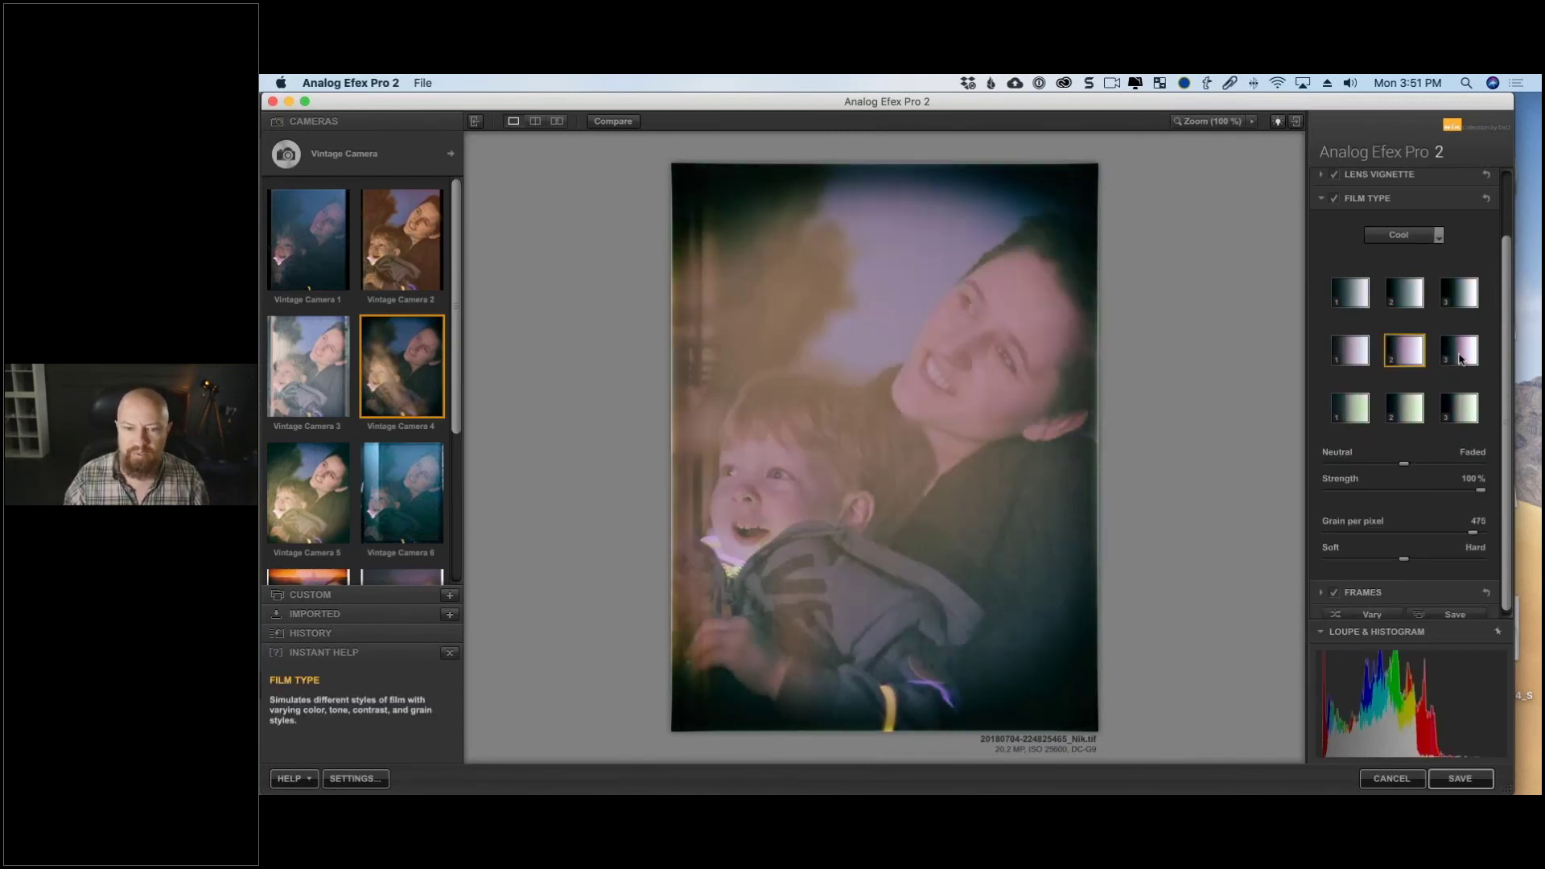
{"action": "left_click", "coordinate": [1459, 360]}
{"action": "left_click", "coordinate": [1459, 410]}
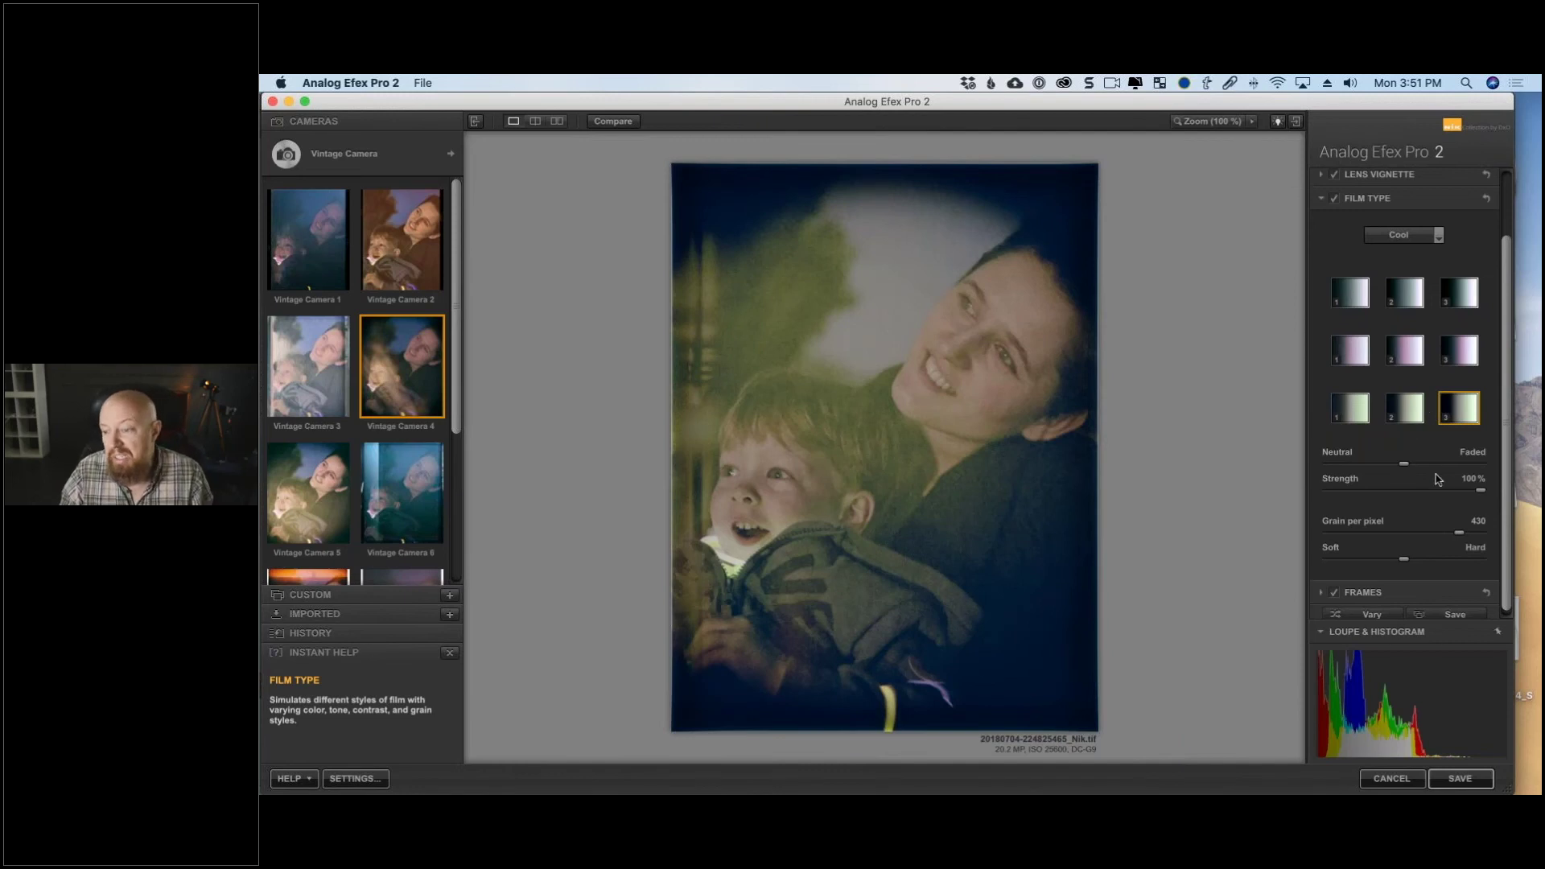
Shift the film slightly toward Neutral and set the grain per pixel to 235.
{"action": "left_click_drag", "start_coordinate": [1407, 471], "coordinate": [1390, 468]}
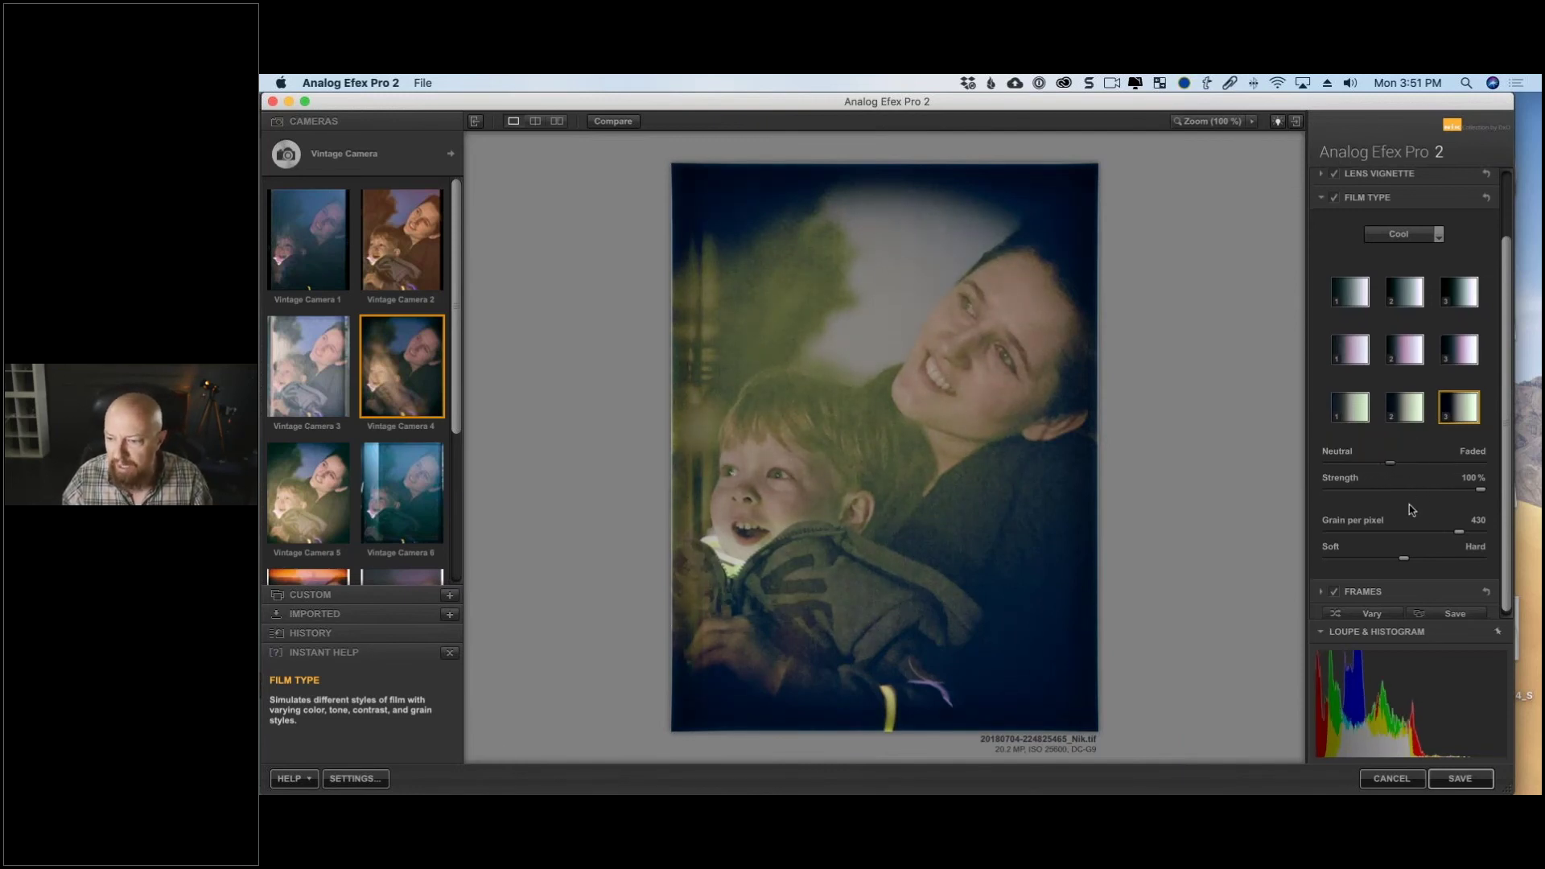
{"action": "scroll", "coordinate": [1410, 508], "scroll_direction": "down", "scroll_amount": 1}
{"action": "left_click_drag", "start_coordinate": [1423, 524], "coordinate": [1404, 533]}
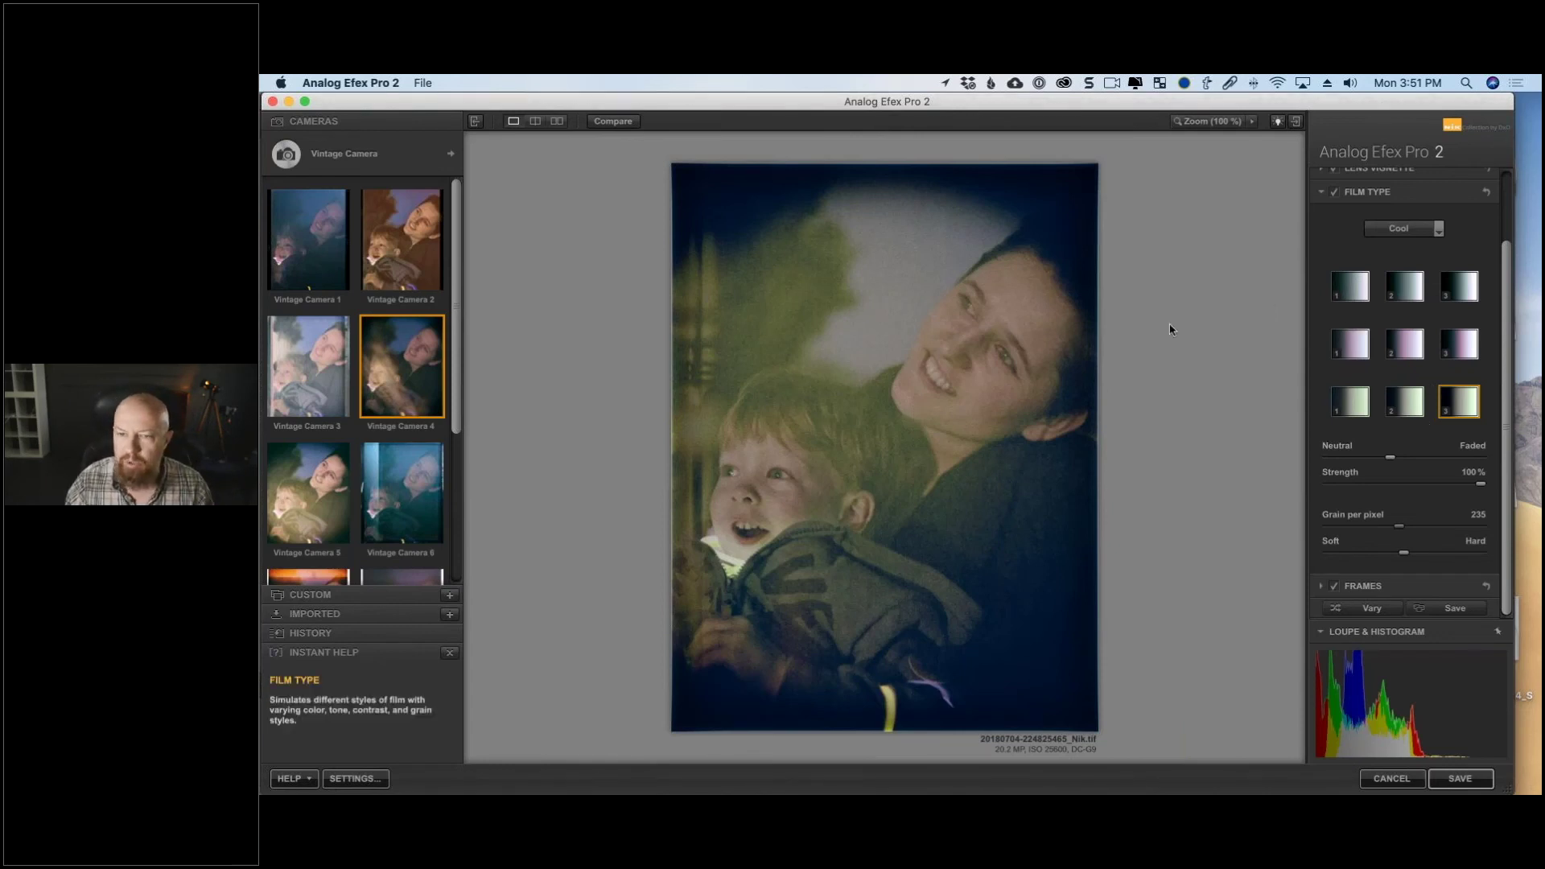
Add the Levels & Curves filter through the Camera Kit and shape the RGB curve with a shadow point and a raised highlight point.
{"action": "left_click", "coordinate": [451, 156]}
{"action": "left_click", "coordinate": [732, 559]}
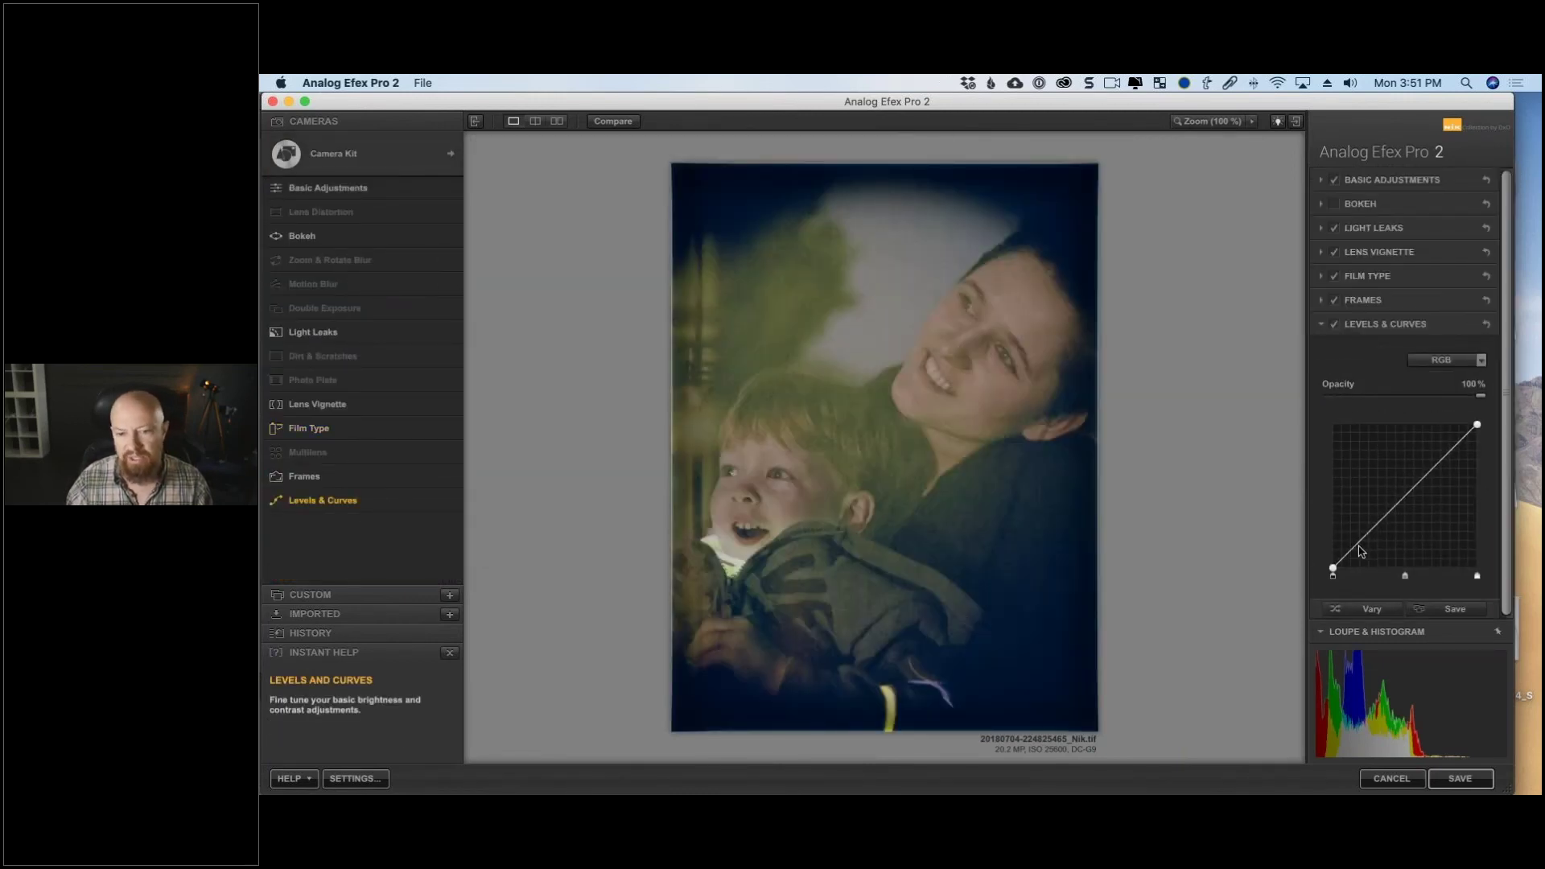
{"action": "mouse_move", "coordinate": [1353, 550]}
{"action": "left_mouse_down"}
{"action": "mouse_move", "coordinate": [1382, 517]}
{"action": "mouse_move", "coordinate": [1356, 555]}
{"action": "mouse_move", "coordinate": [1370, 543]}
{"action": "left_mouse_up"}
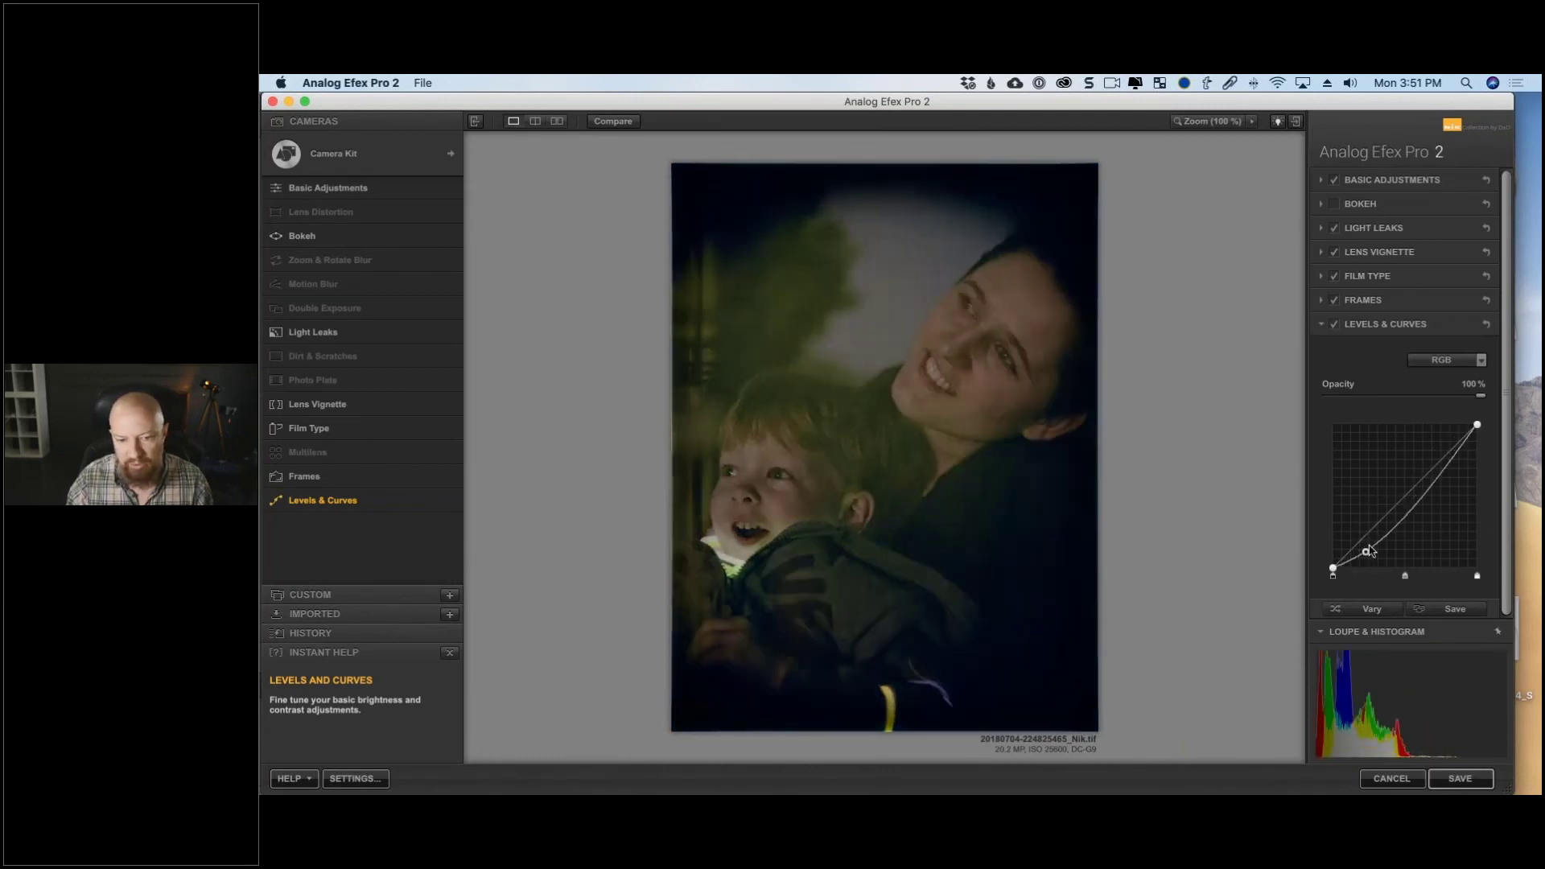
{"action": "left_click_drag", "start_coordinate": [1435, 469], "coordinate": [1433, 451]}
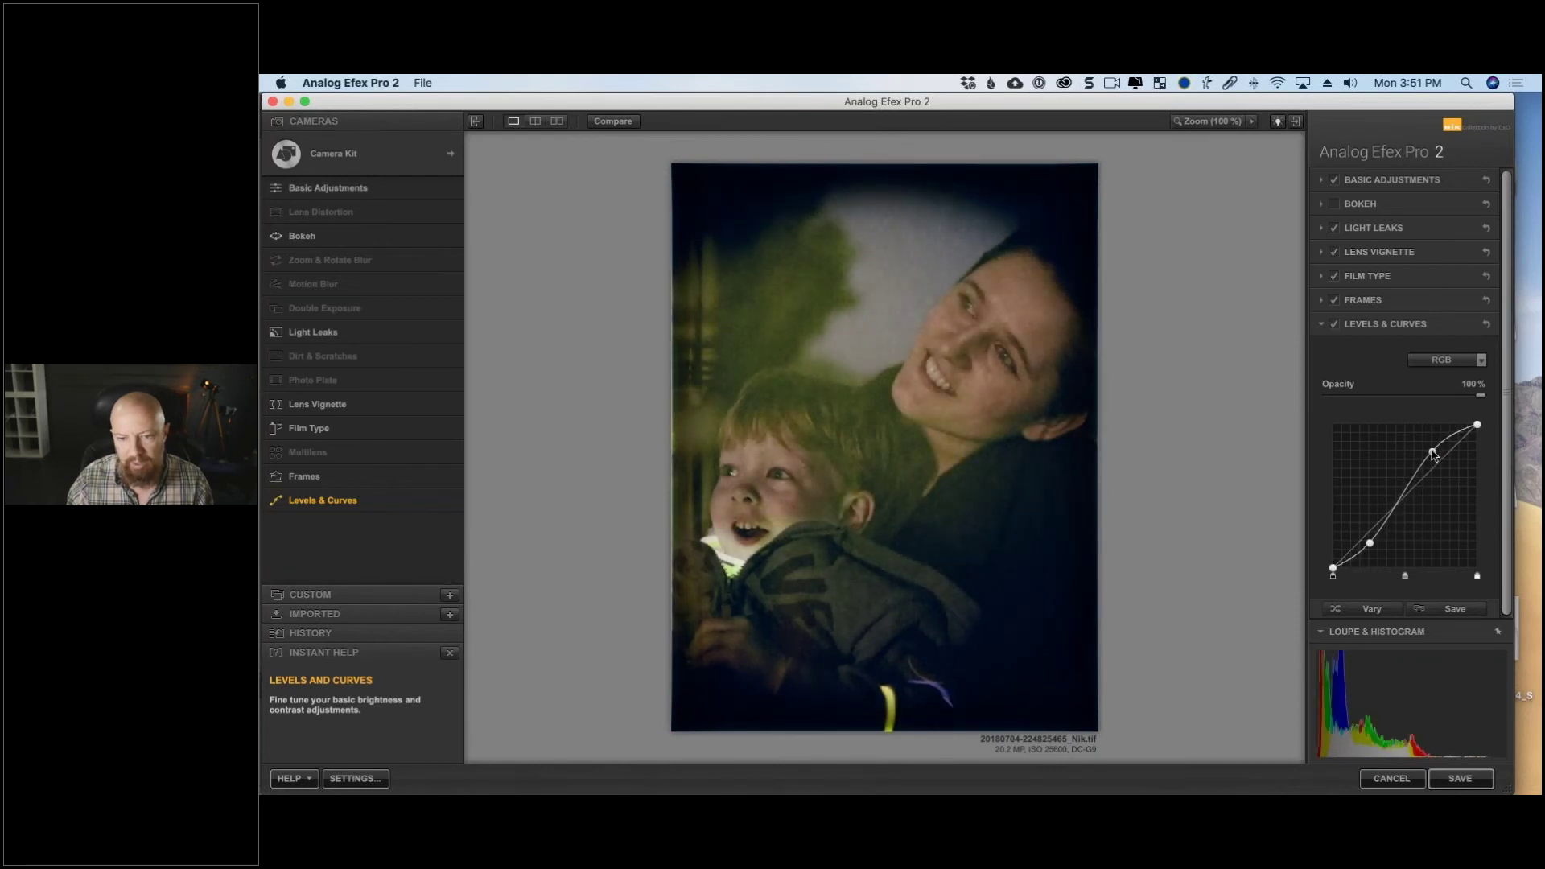
{"action": "left_click_drag", "start_coordinate": [1371, 544], "coordinate": [1366, 541]}
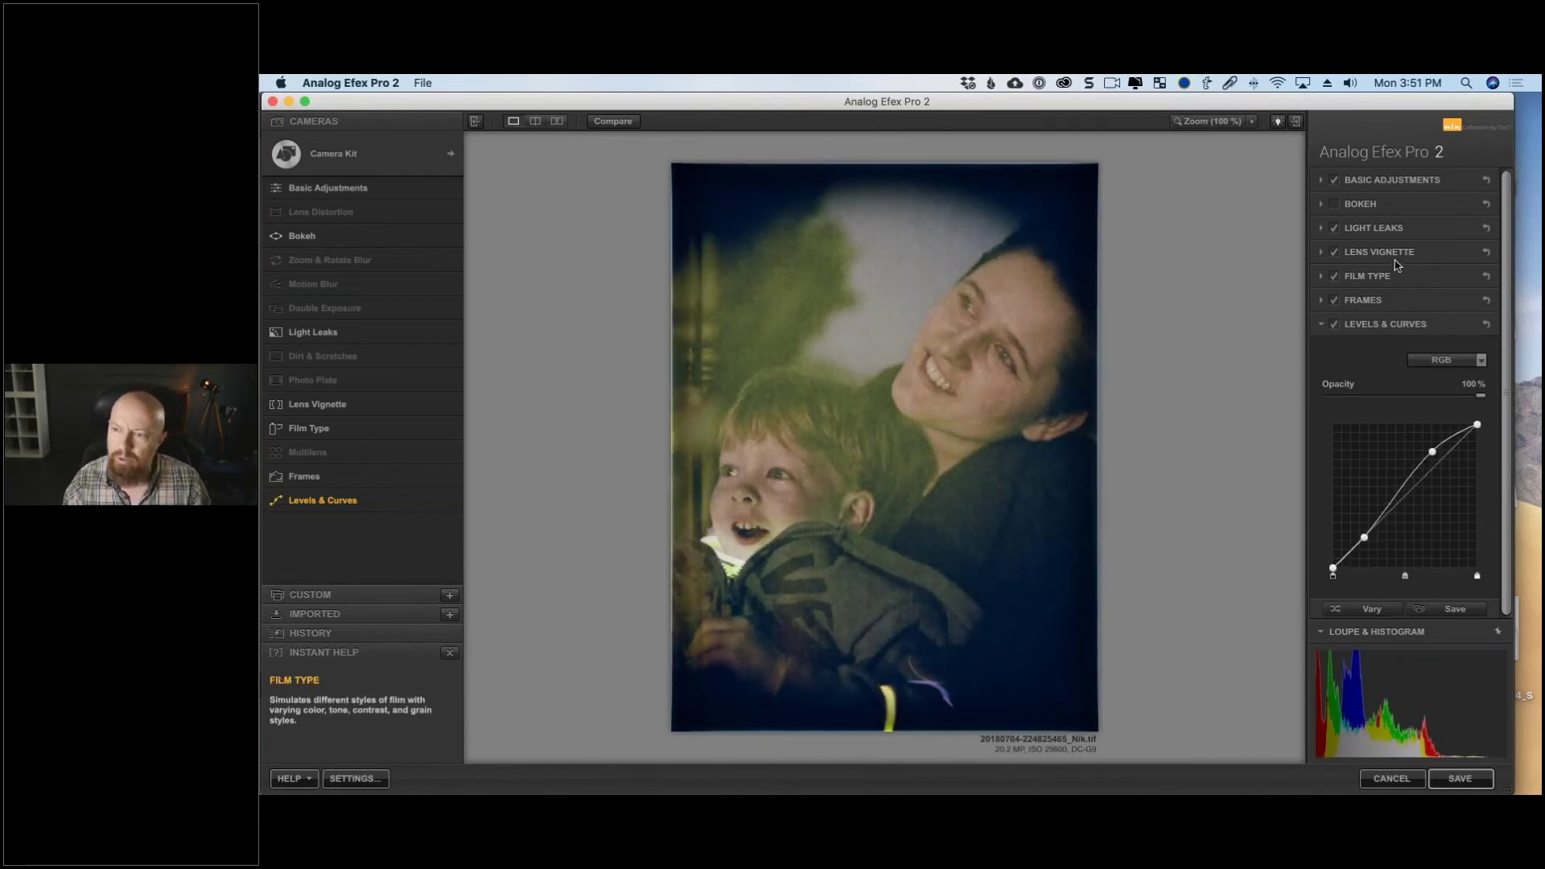
Set the film's grain per pixel to 179 and move the grain hardness toward Soft, checking it on the boy's face.
{"action": "left_click", "coordinate": [1420, 276]}
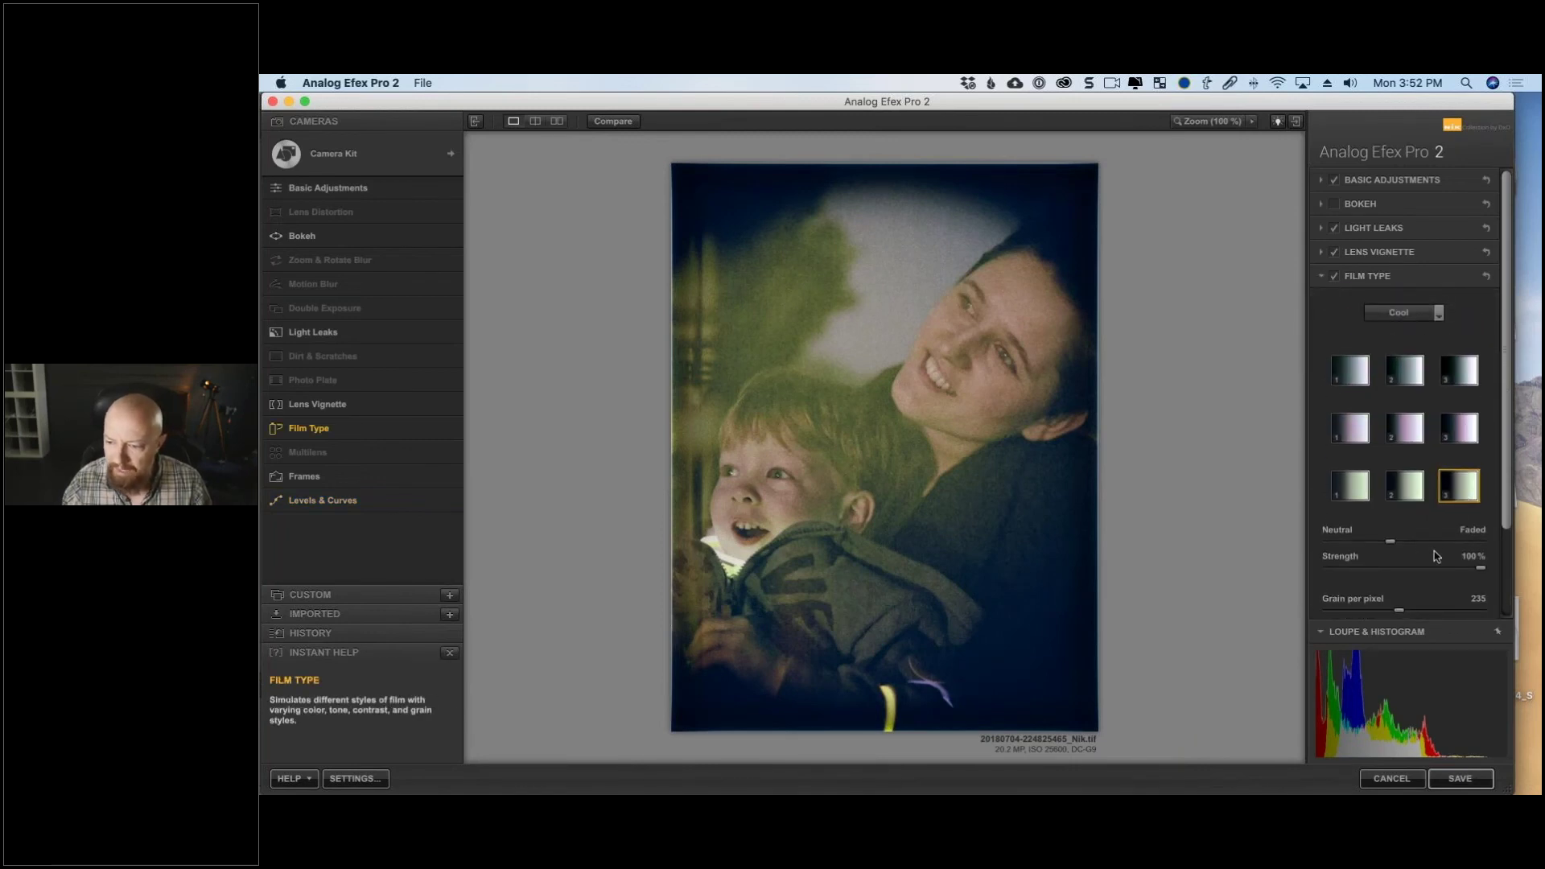
{"action": "scroll", "coordinate": [1425, 537], "scroll_direction": "down", "scroll_amount": 3}
{"action": "left_click_drag", "start_coordinate": [1400, 503], "coordinate": [1379, 509]}
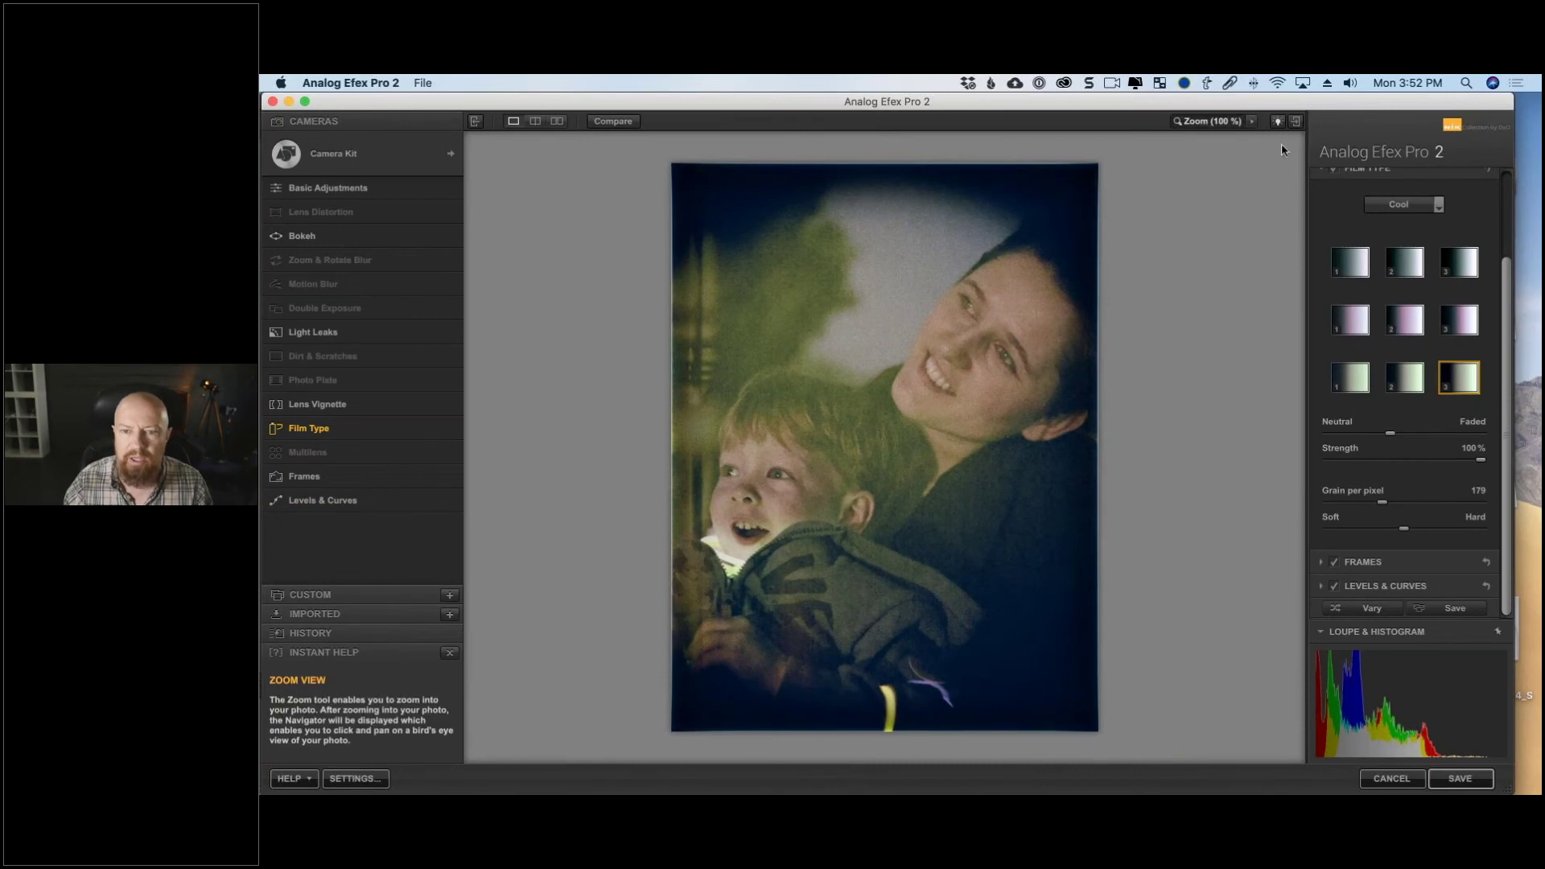
{"action": "left_click", "coordinate": [1208, 120]}
{"action": "left_click_drag", "start_coordinate": [1080, 289], "coordinate": [1114, 272]}
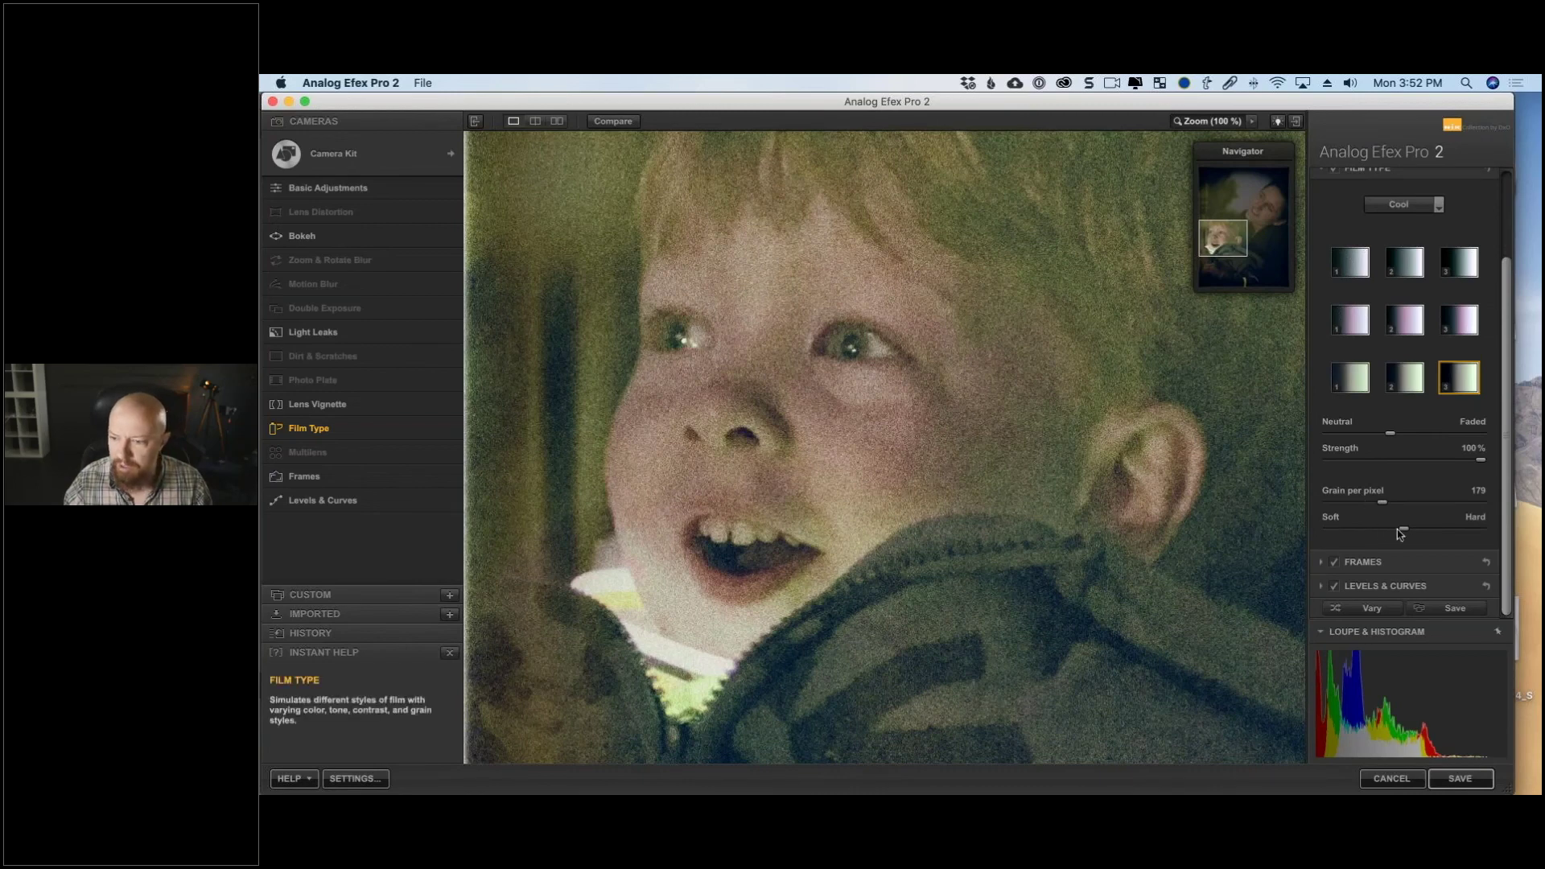
{"action": "left_click_drag", "start_coordinate": [1381, 538], "coordinate": [1360, 539]}
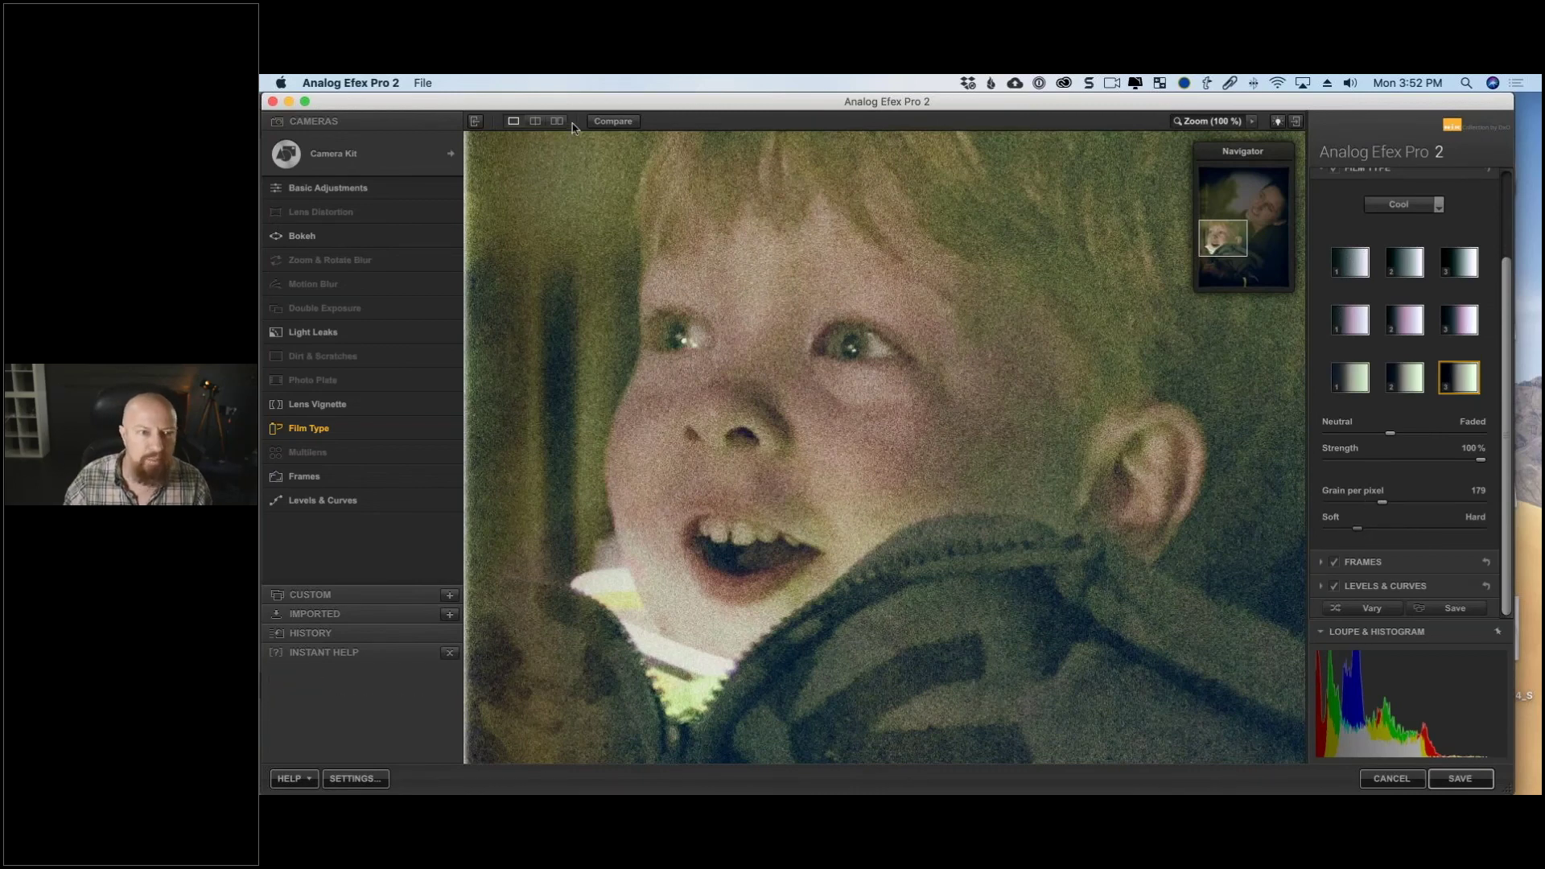
{"action": "left_click", "coordinate": [1214, 121]}
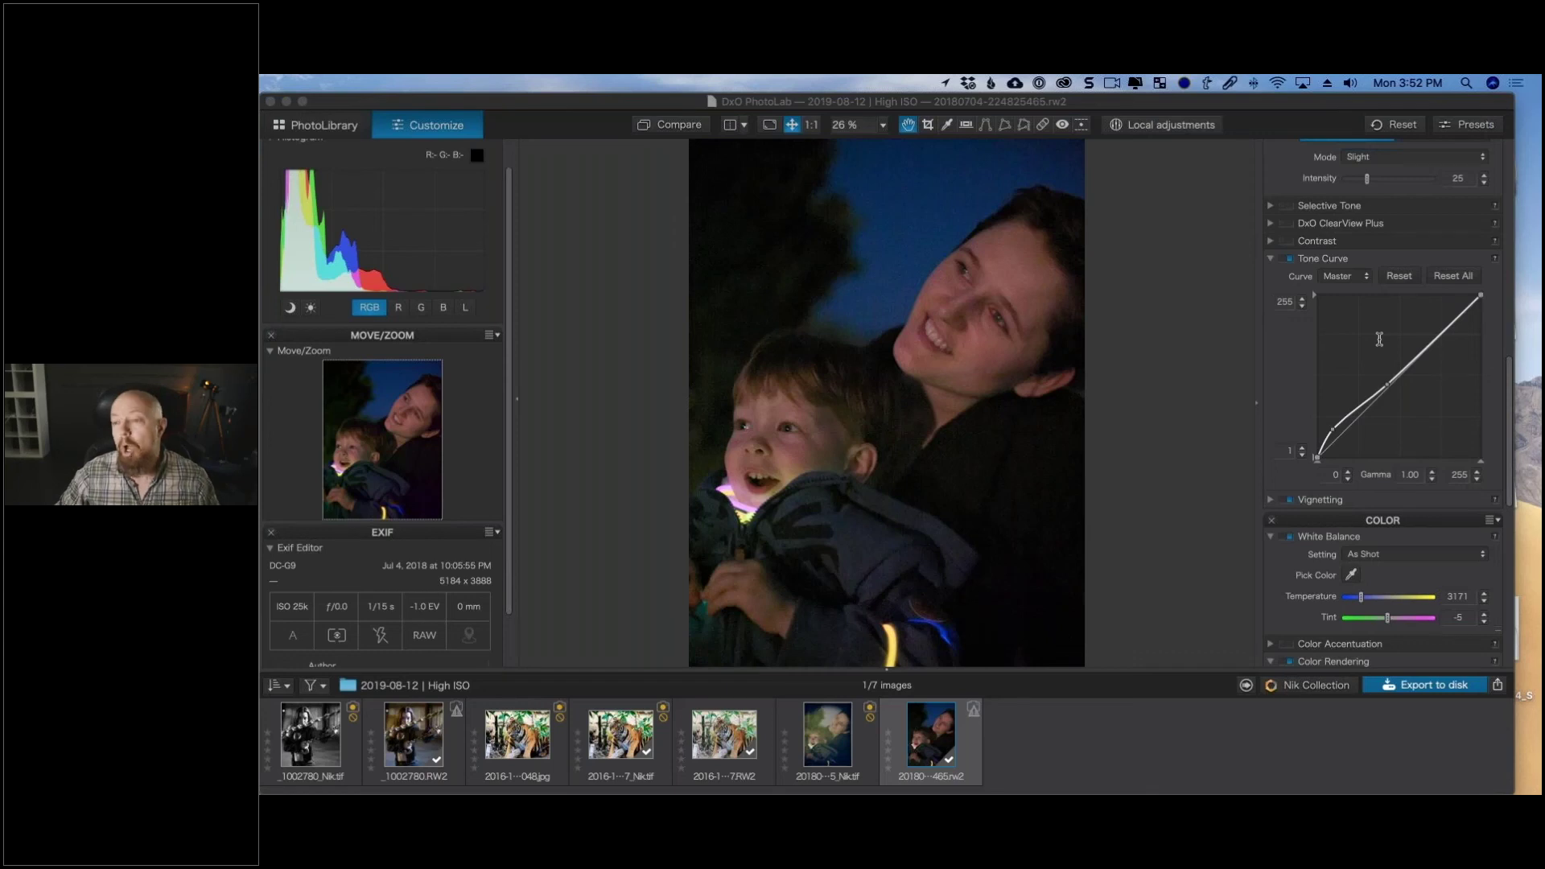
Switch to PhotoLab's disk export options and, with resizing enabled for JPEG 2048 100%, set the largest-size unit to inches.
{"action": "left_click", "coordinate": [1423, 685]}
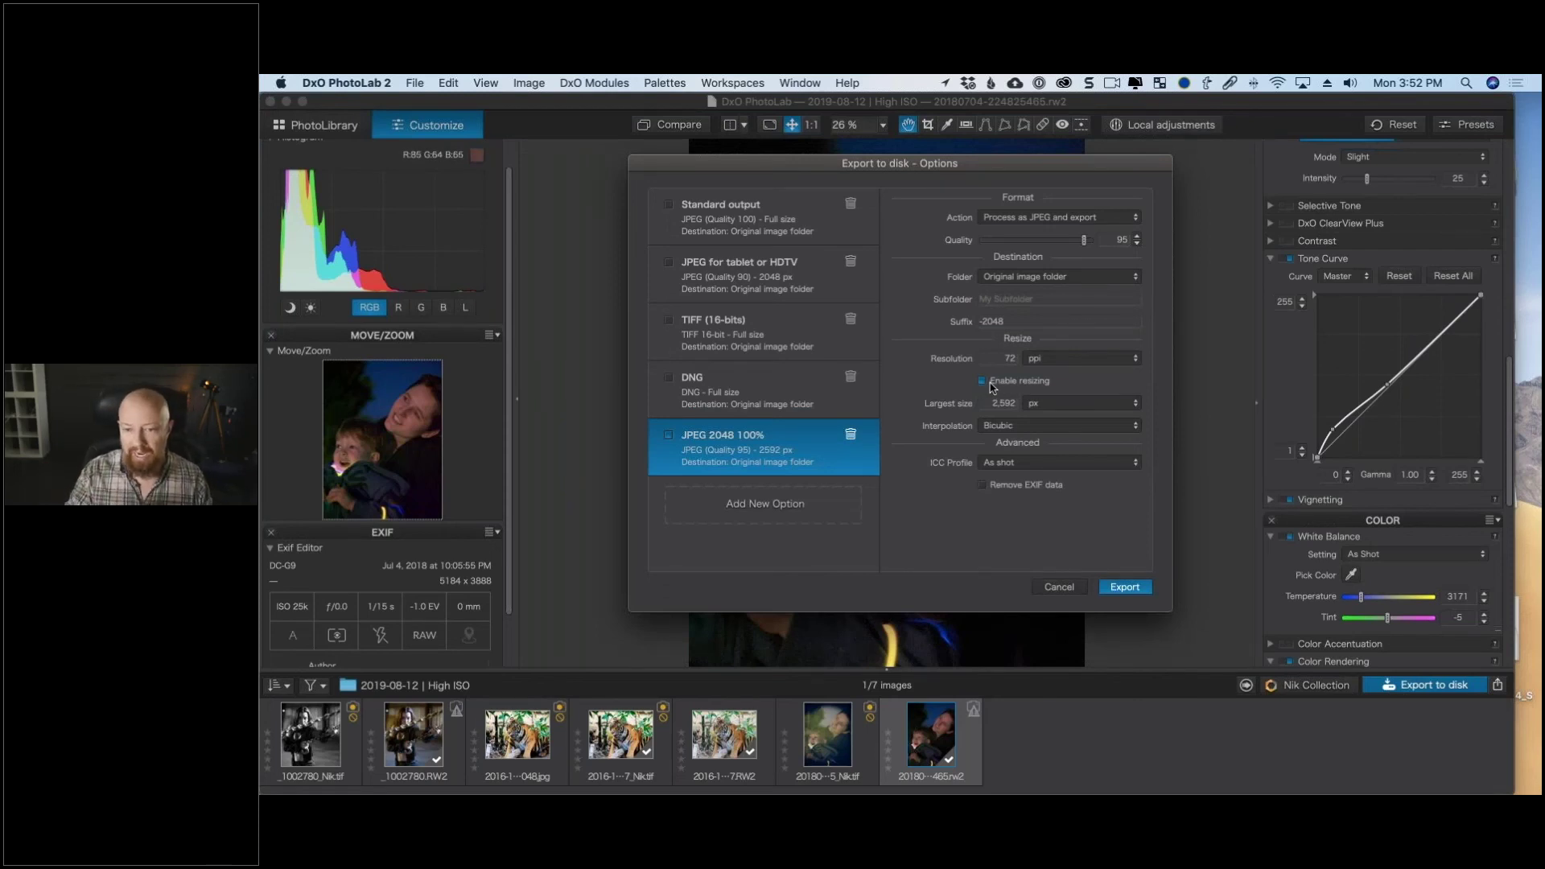
{"action": "left_click", "coordinate": [983, 382]}
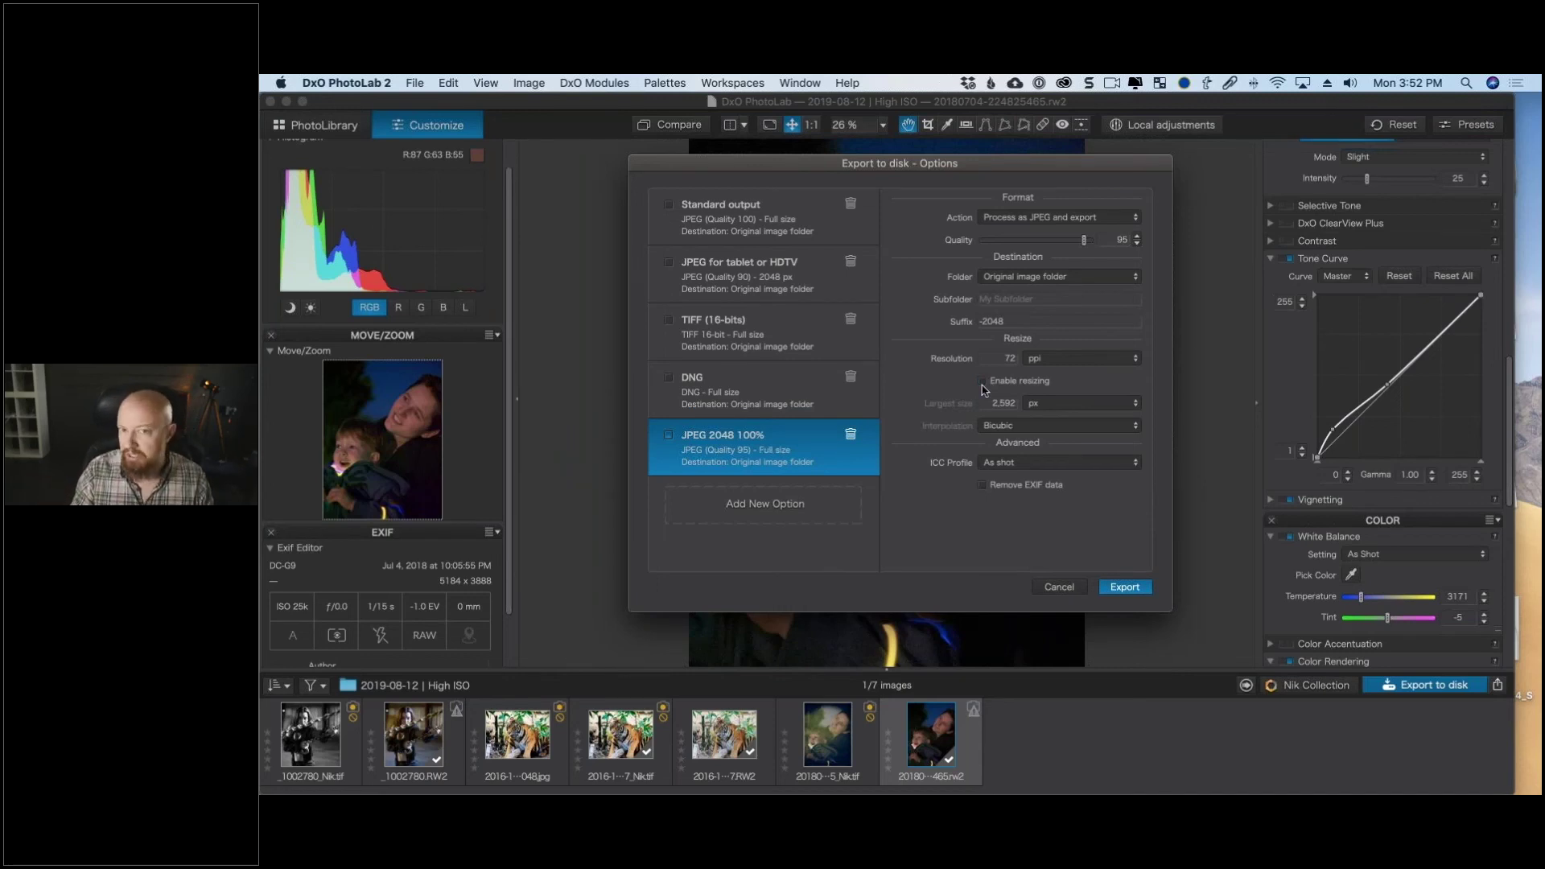
{"action": "left_click", "coordinate": [983, 382]}
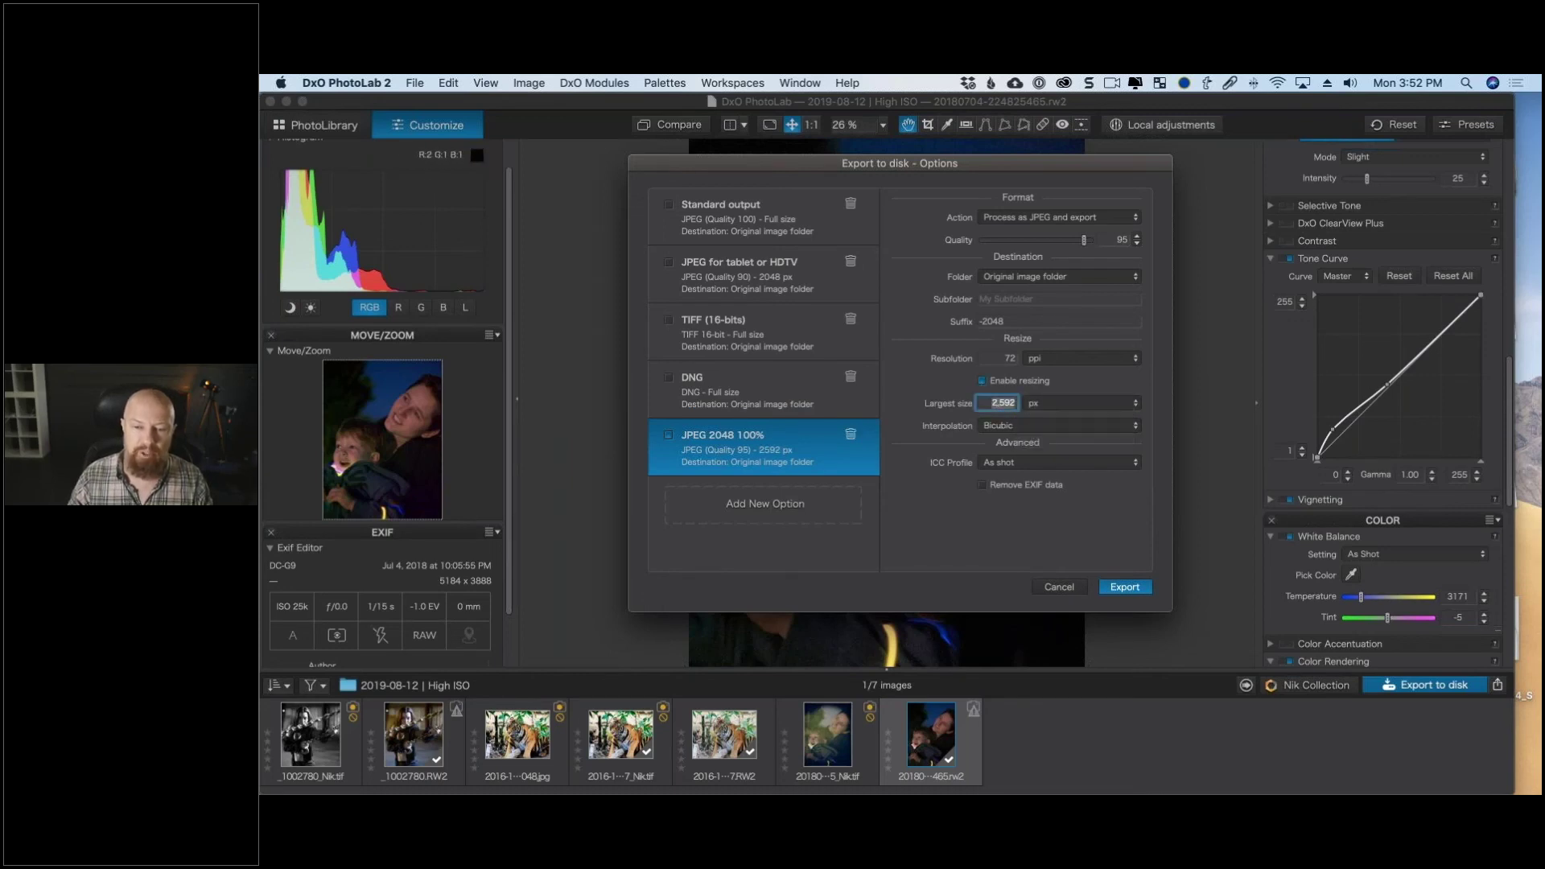
{"action": "left_click", "coordinate": [1074, 409]}
{"action": "left_click", "coordinate": [1077, 422]}
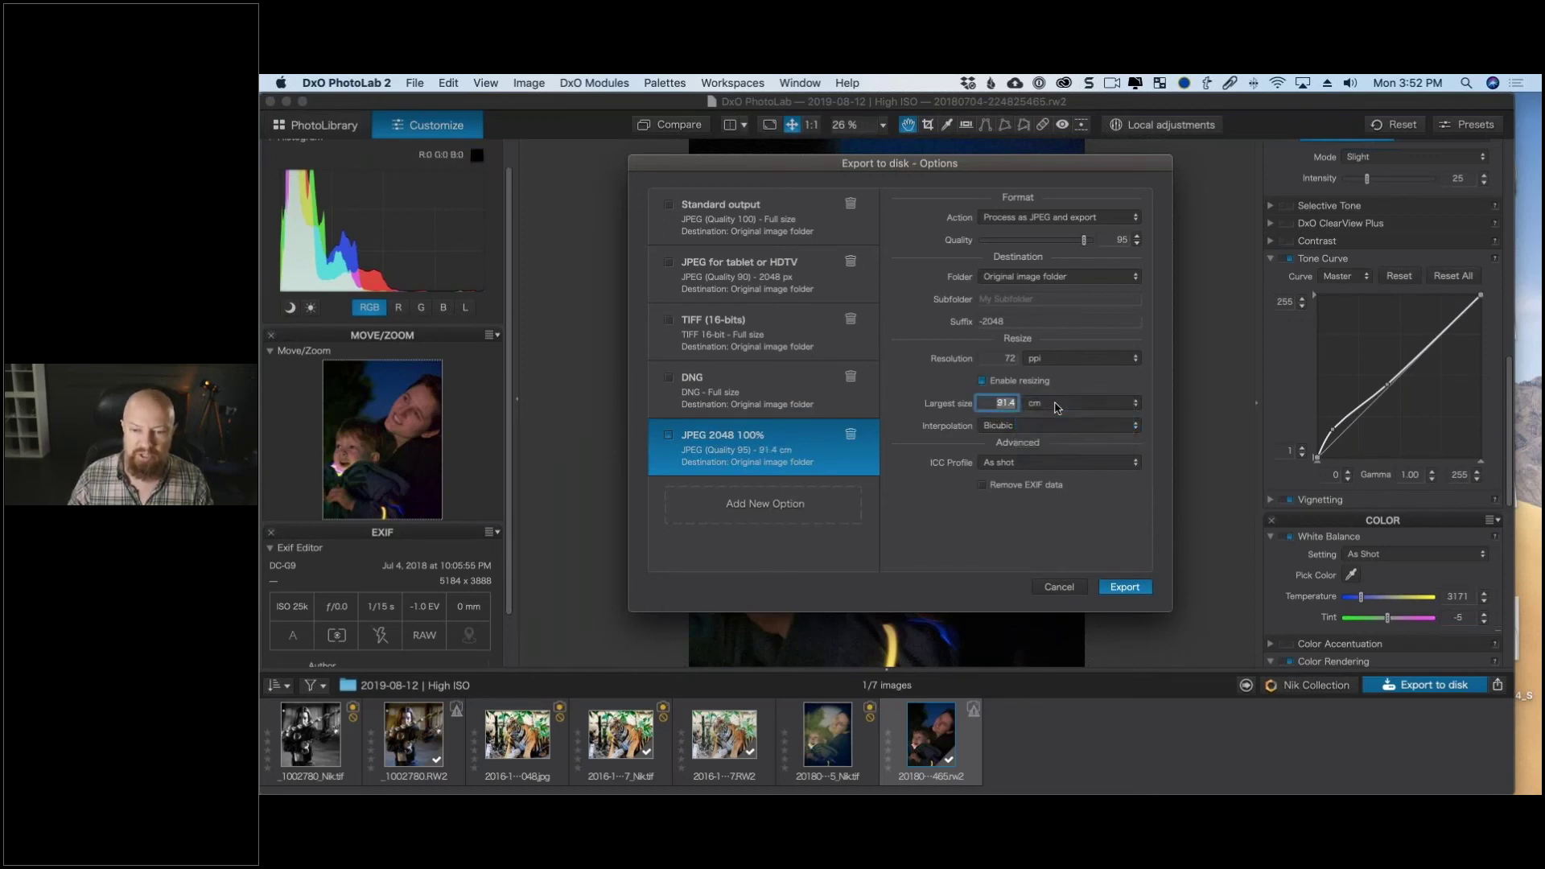
{"action": "left_click", "coordinate": [1030, 404]}
{"action": "left_click", "coordinate": [1034, 421]}
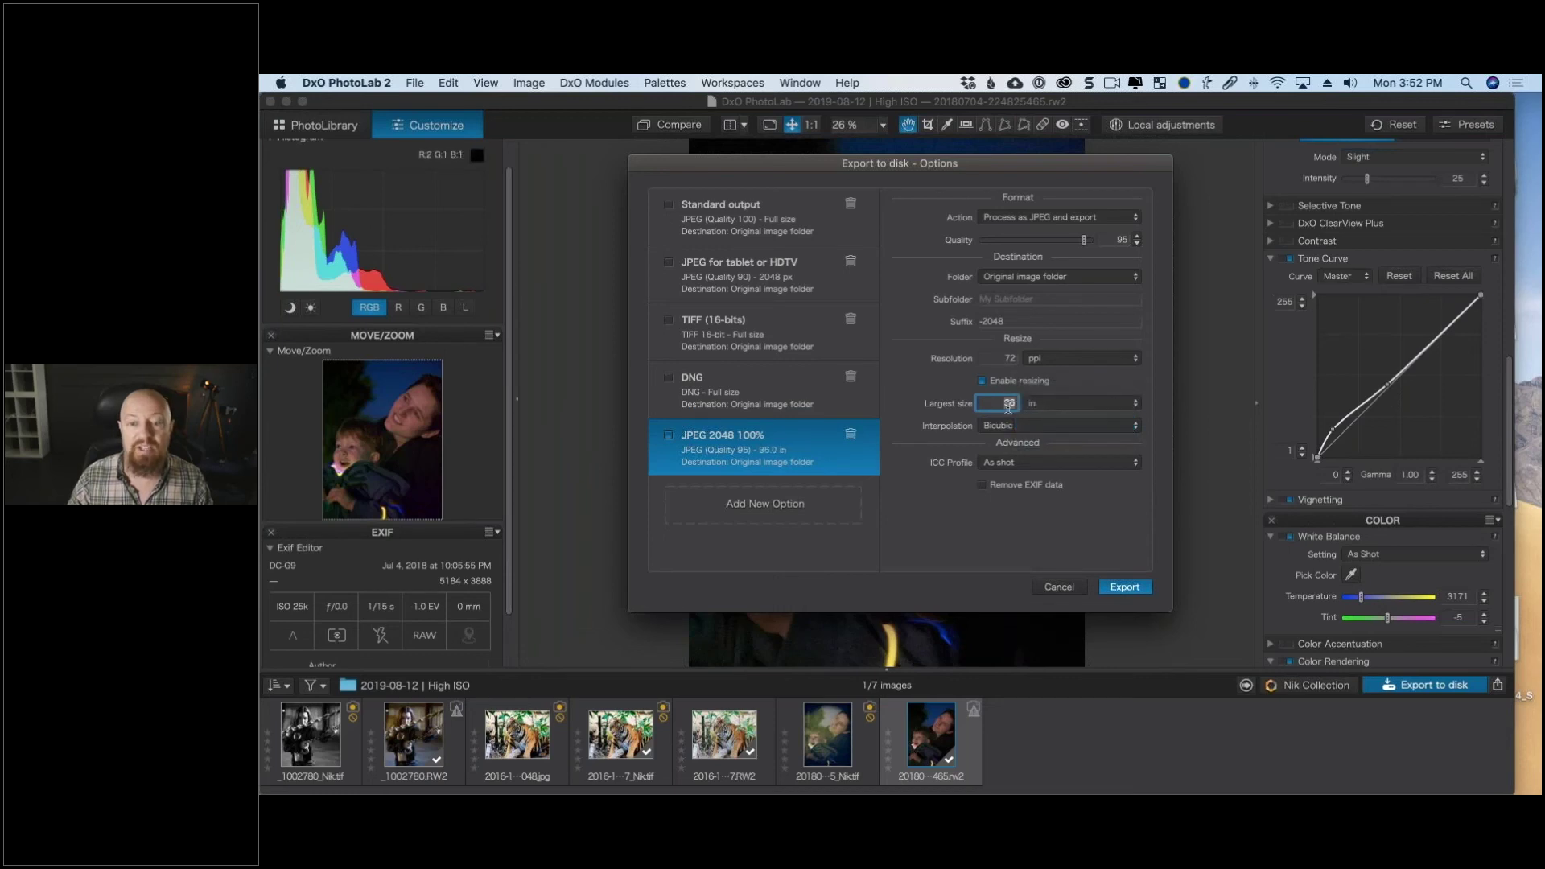
Turn off resizing for the JPEG 2048 100% option, and leave the export options and the plugin selection without exporting.
{"action": "left_click", "coordinate": [1011, 383]}
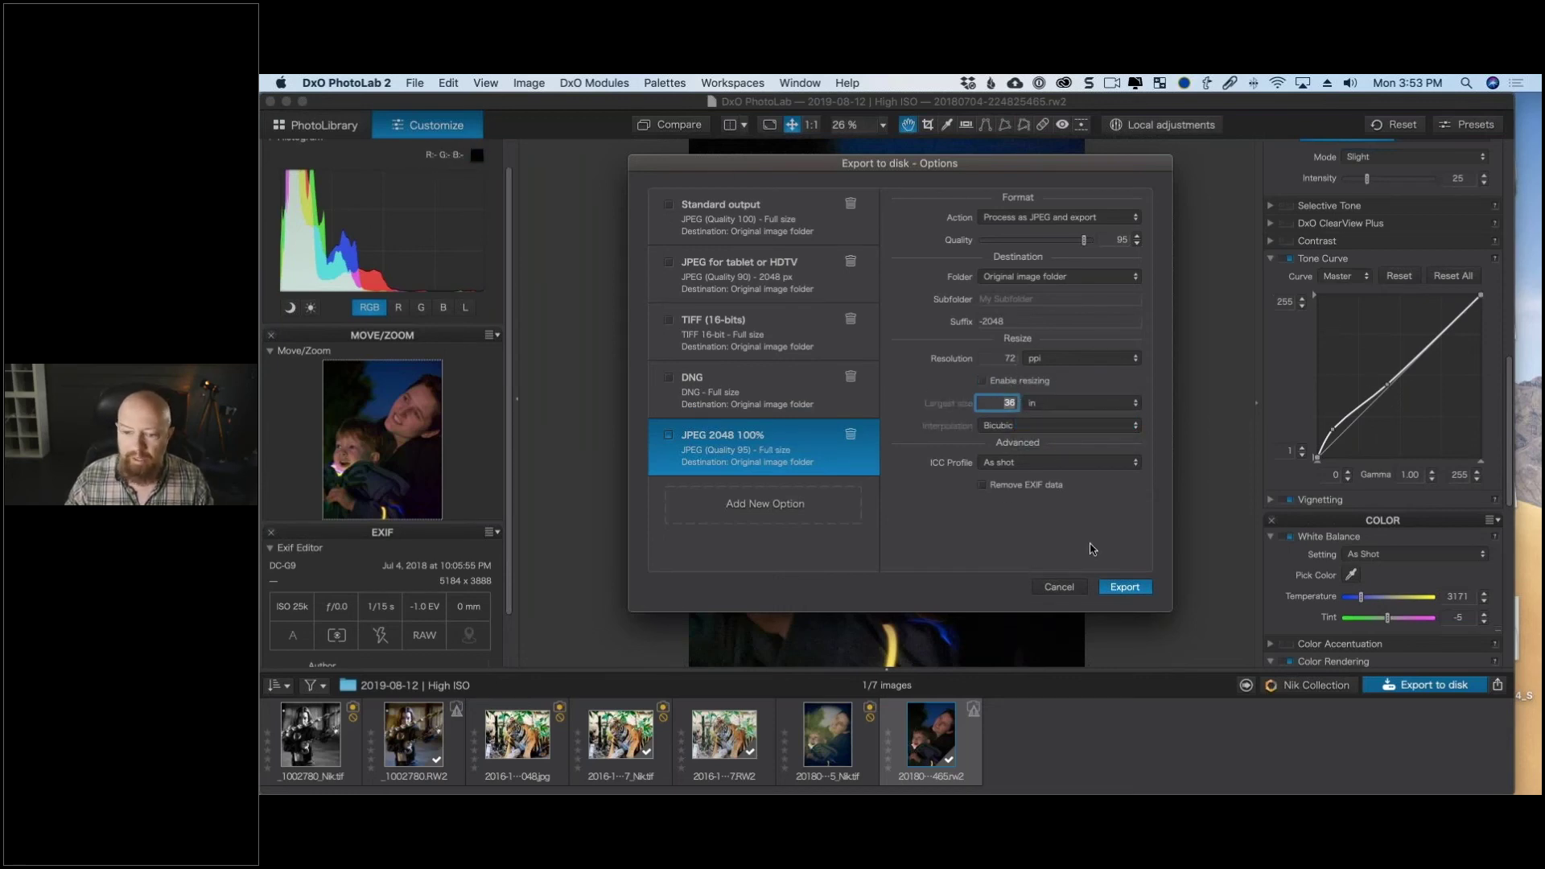
{"action": "key", "text": "Escape"}
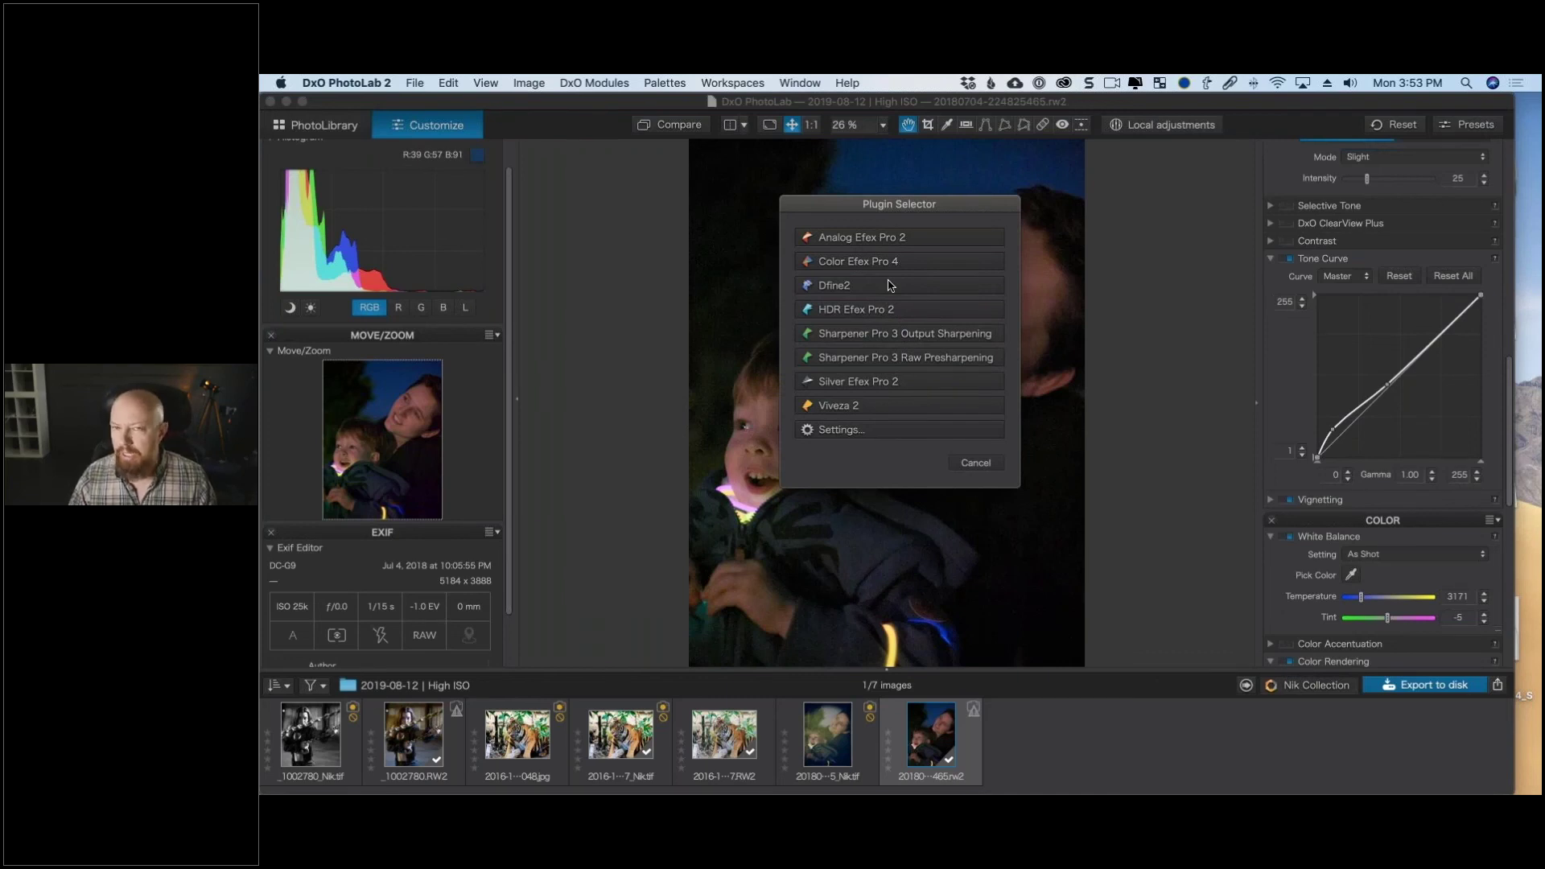
{"action": "left_click", "coordinate": [983, 462]}
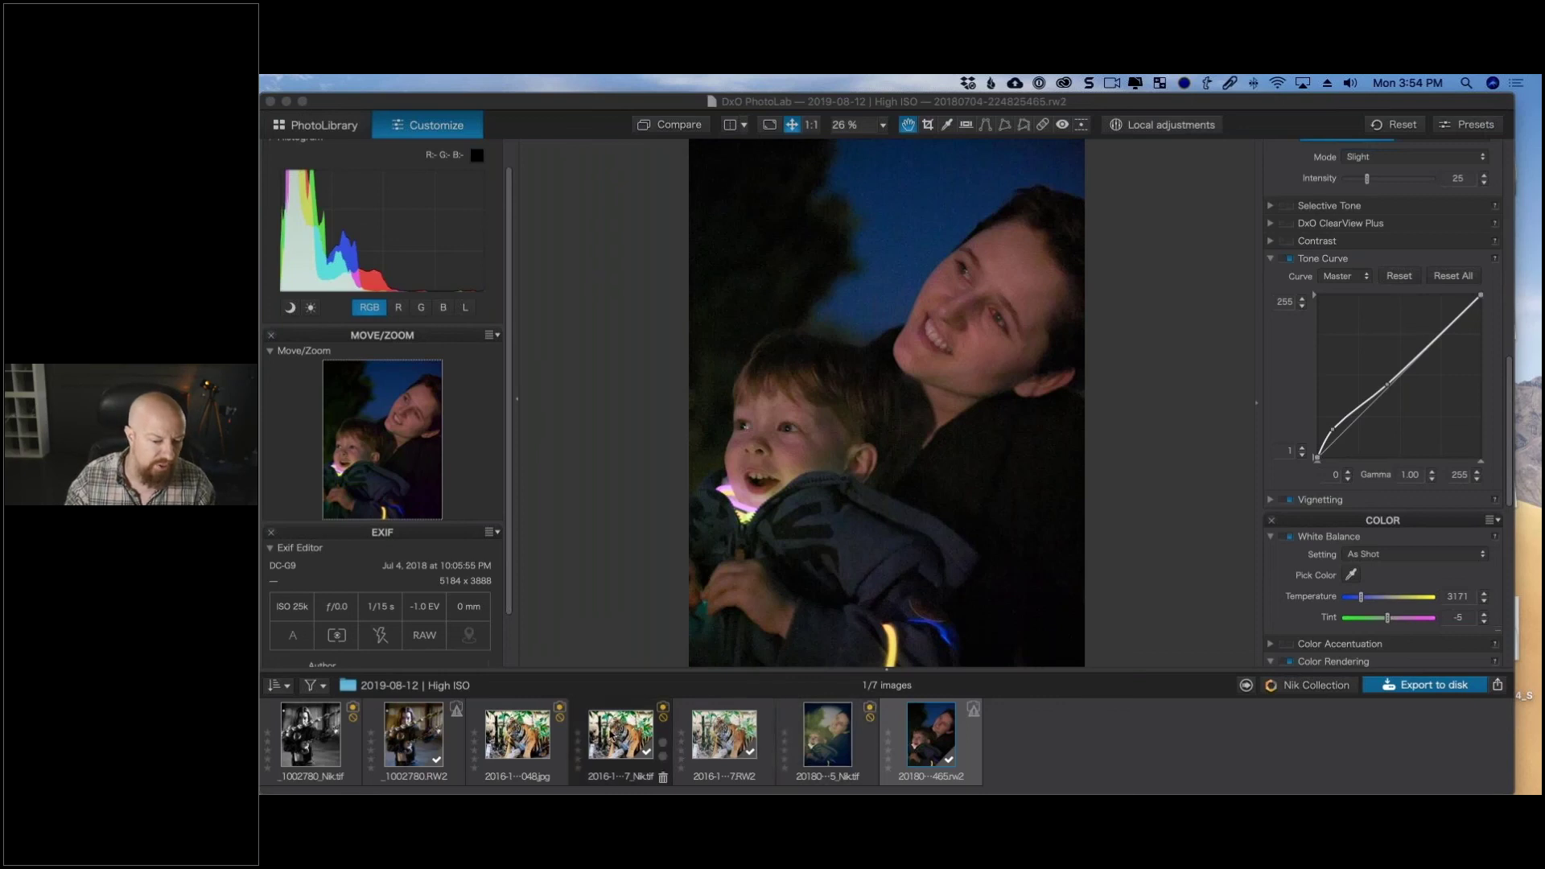
Open the tiger RW2 photo, set its noise reduction luminance to 47, and switch noise reduction off.
{"action": "left_click", "coordinate": [613, 735]}
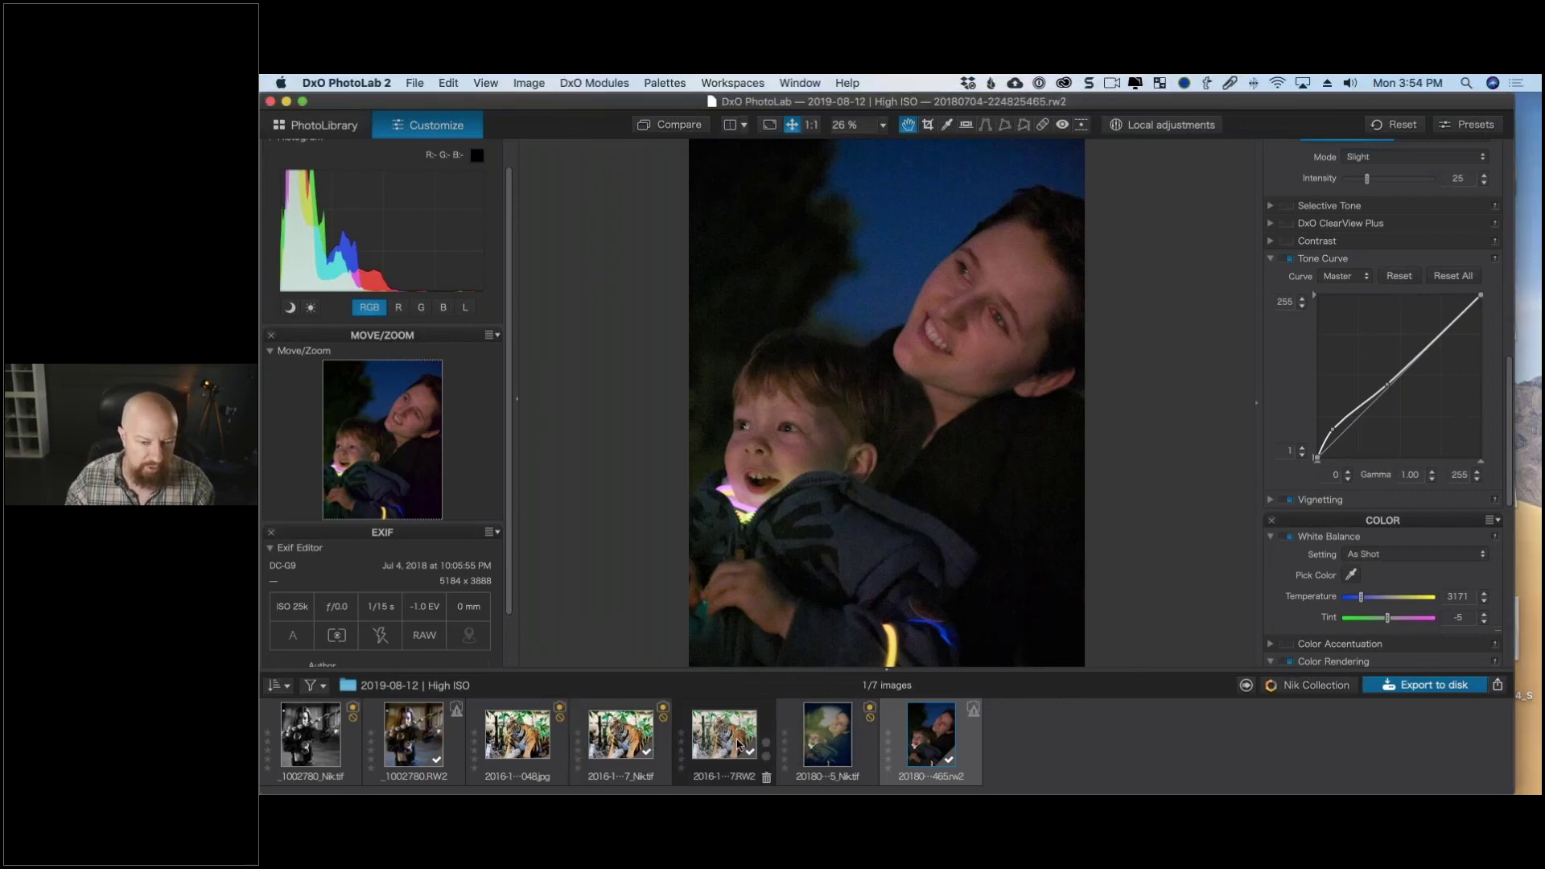
{"action": "left_click", "coordinate": [739, 745]}
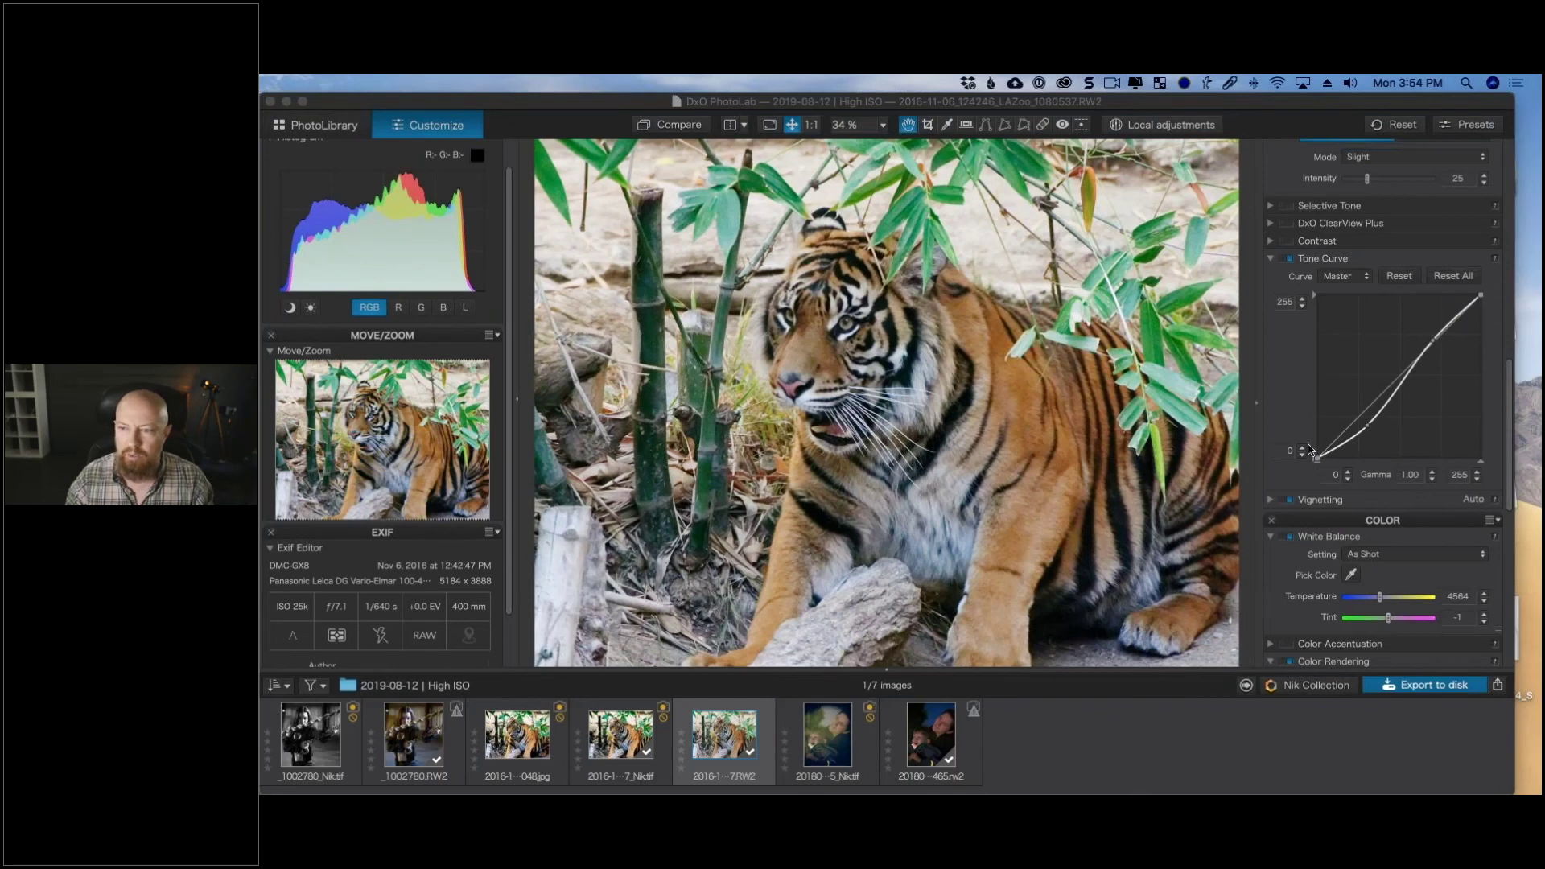
{"action": "scroll", "coordinate": [1309, 449], "scroll_direction": "up", "scroll_amount": 5}
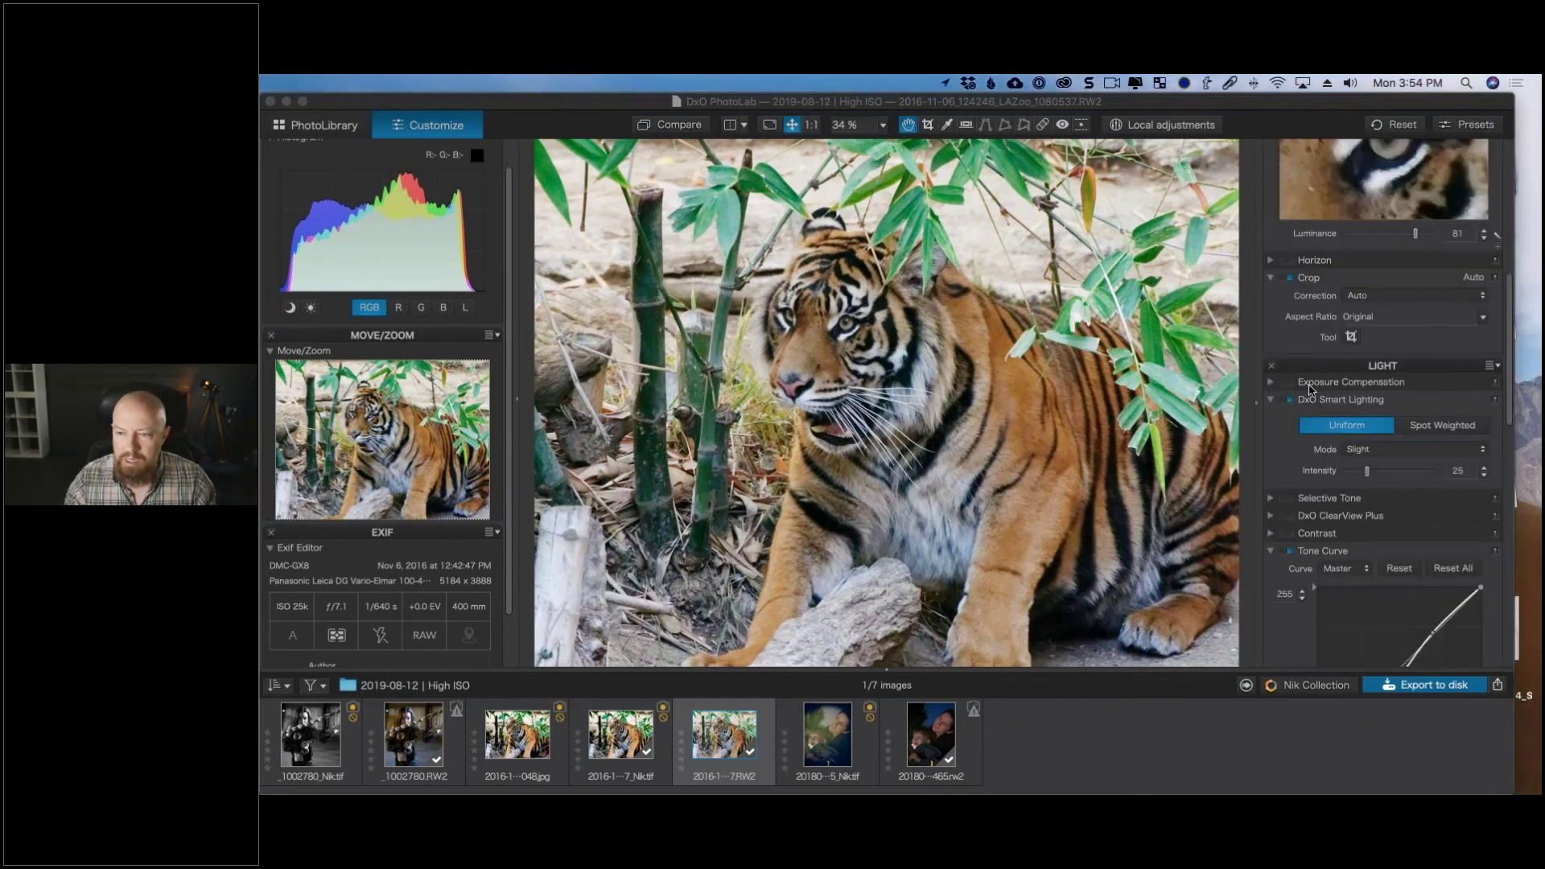
{"action": "scroll", "coordinate": [1295, 342], "scroll_direction": "up", "scroll_amount": 4}
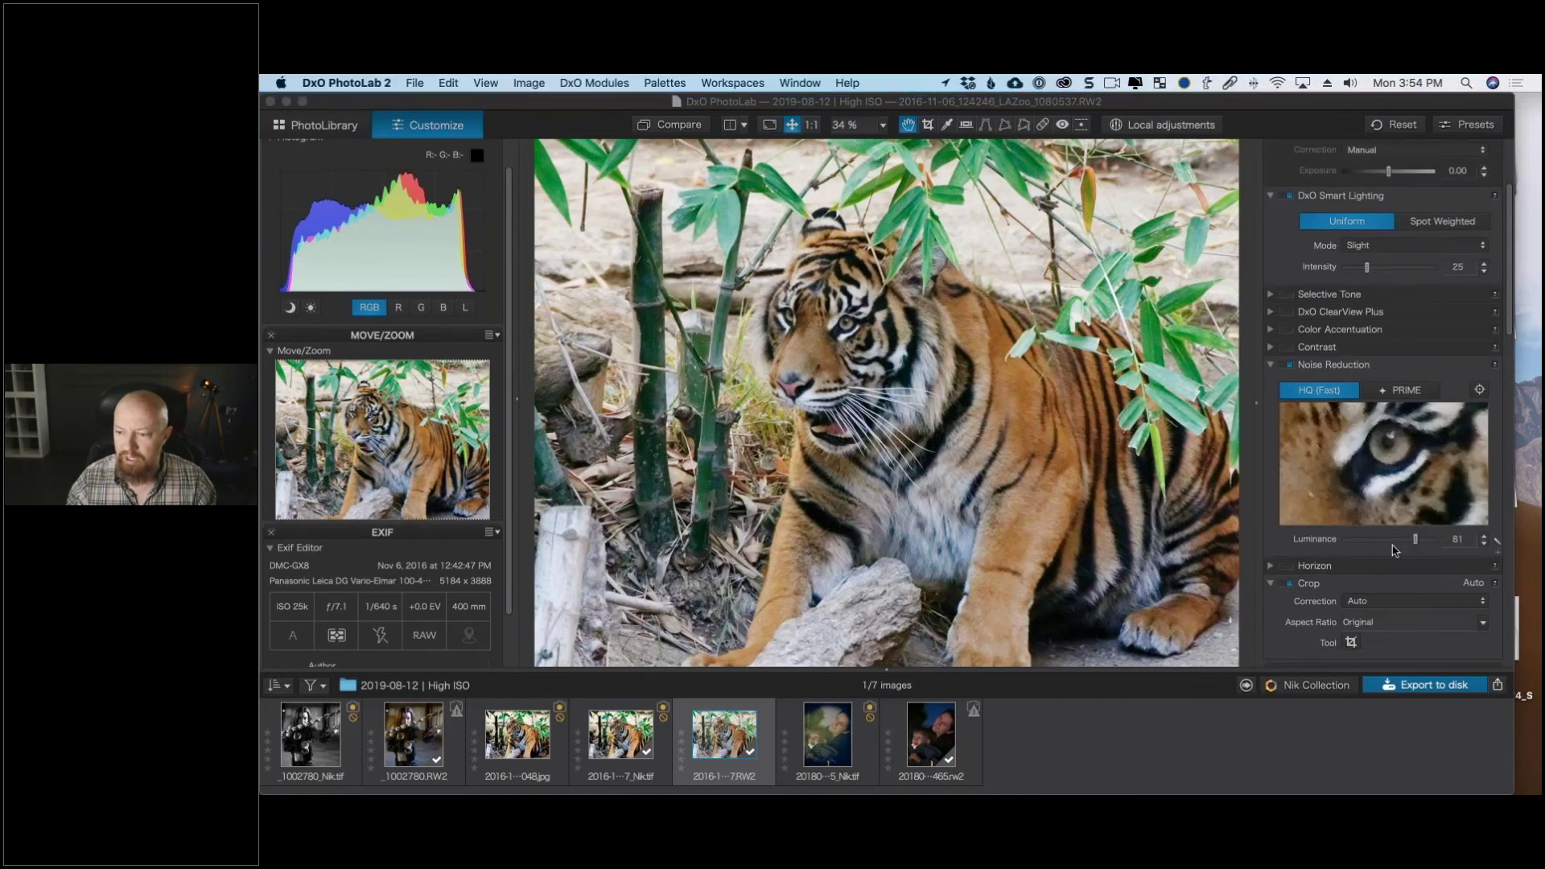
{"action": "left_click_drag", "start_coordinate": [1413, 541], "coordinate": [1385, 546]}
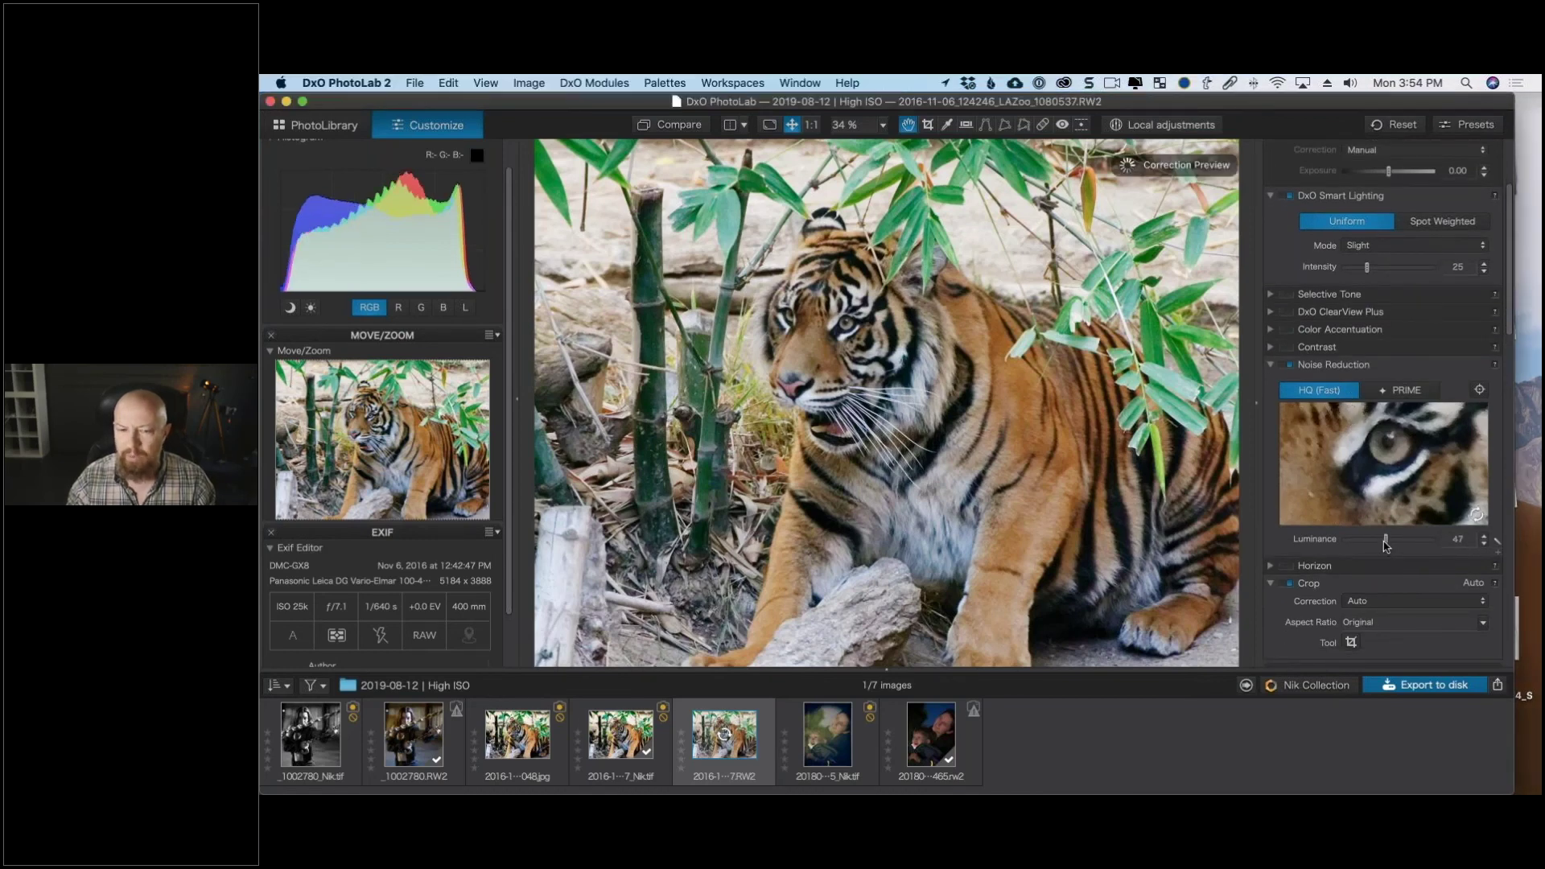
{"action": "left_click", "coordinate": [1288, 366]}
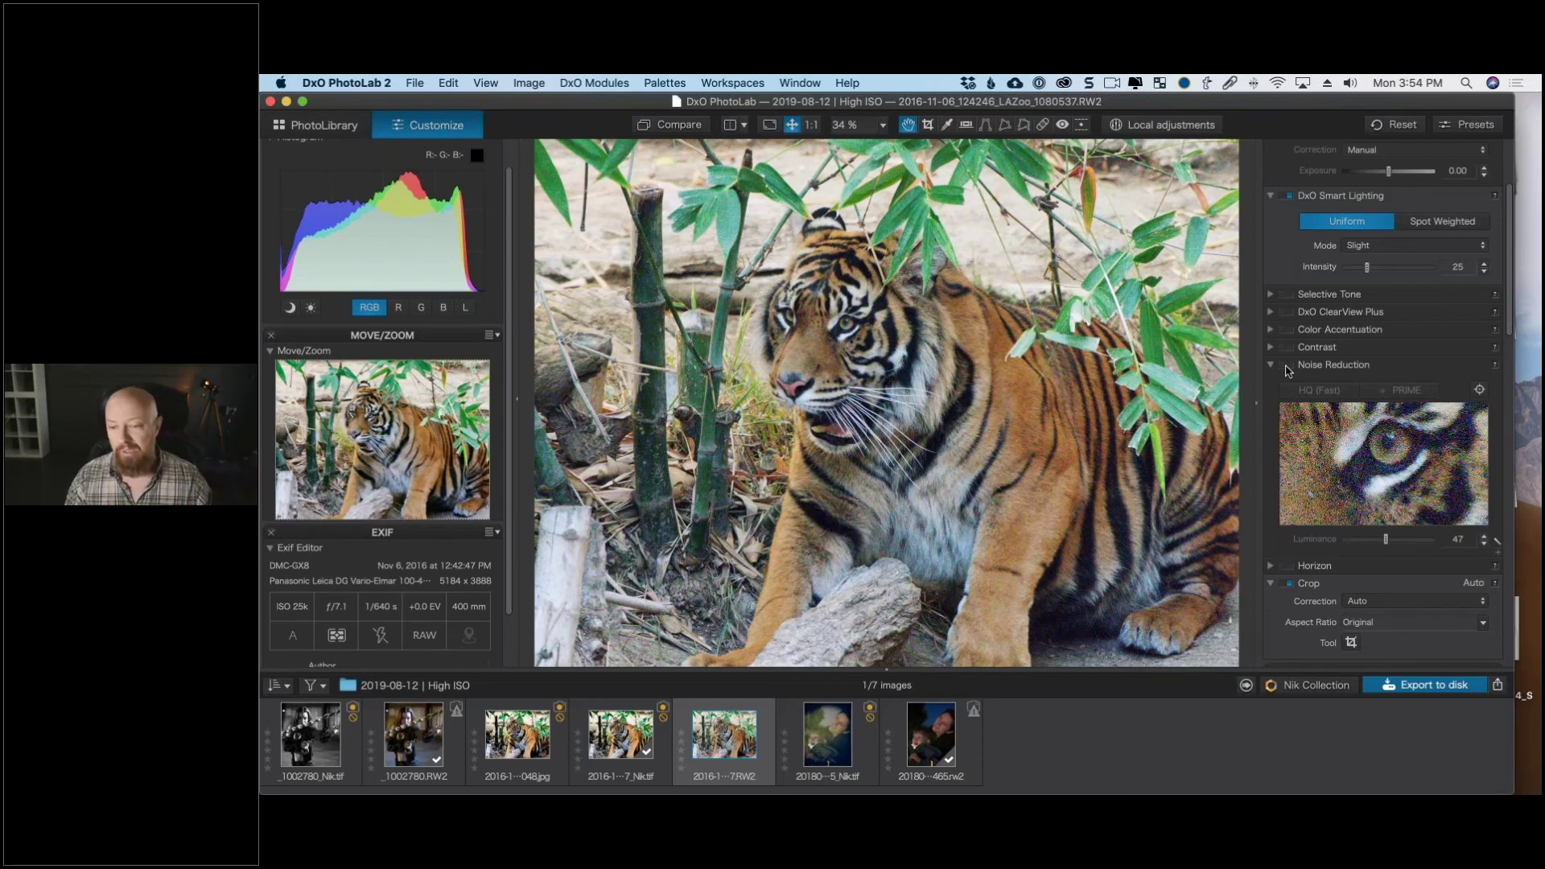
Send the tiger photo to the Dfine2 plugin, exporting the TIFF copy under a unique name.
{"action": "left_click", "coordinate": [1320, 688]}
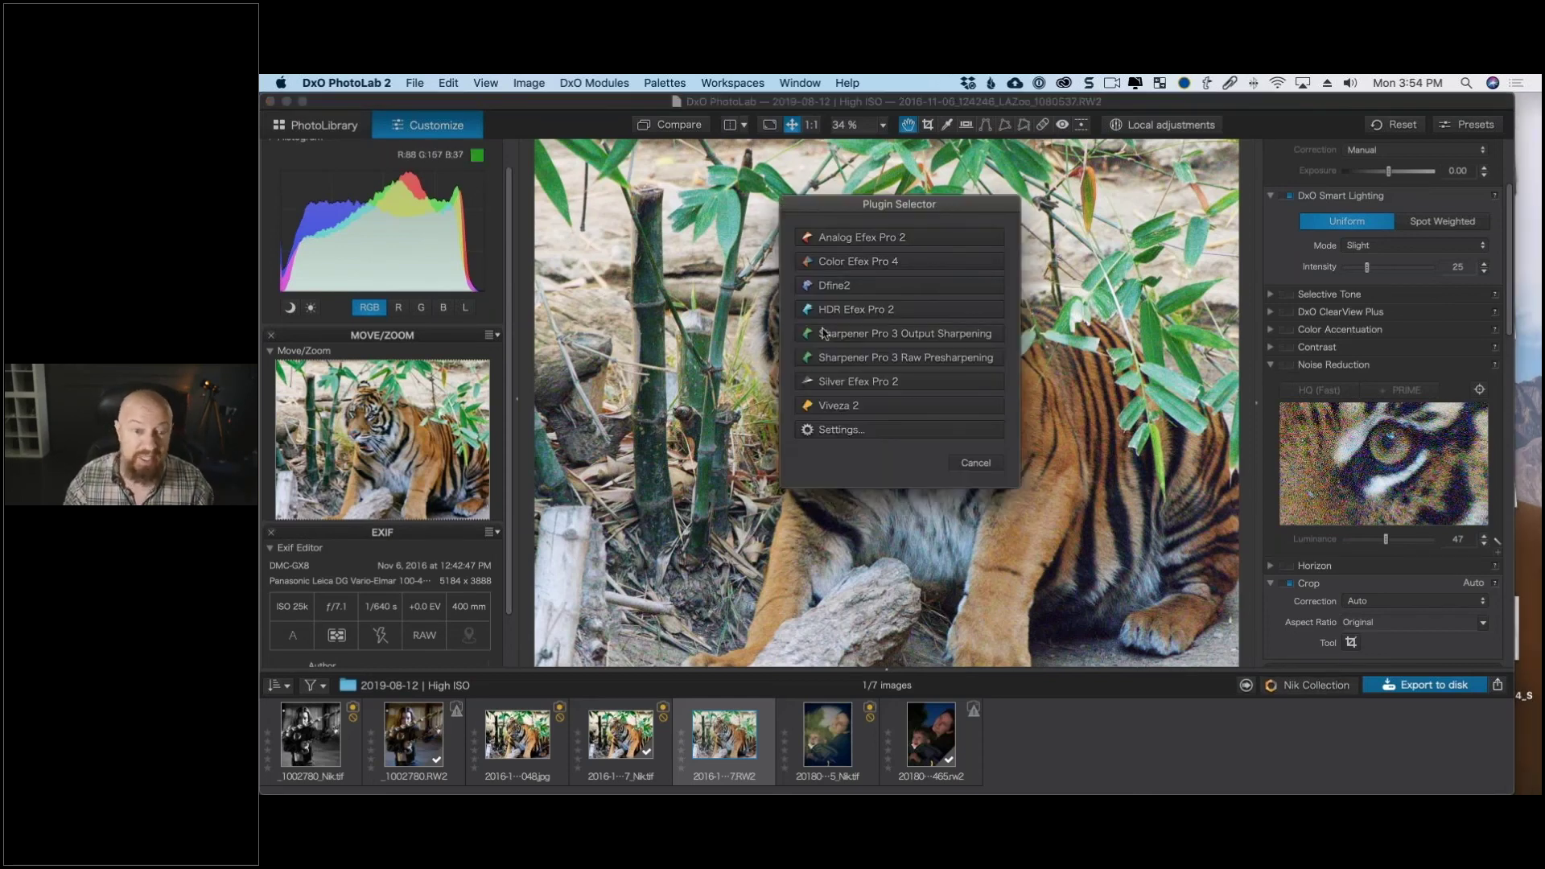
{"action": "left_click", "coordinate": [958, 304]}
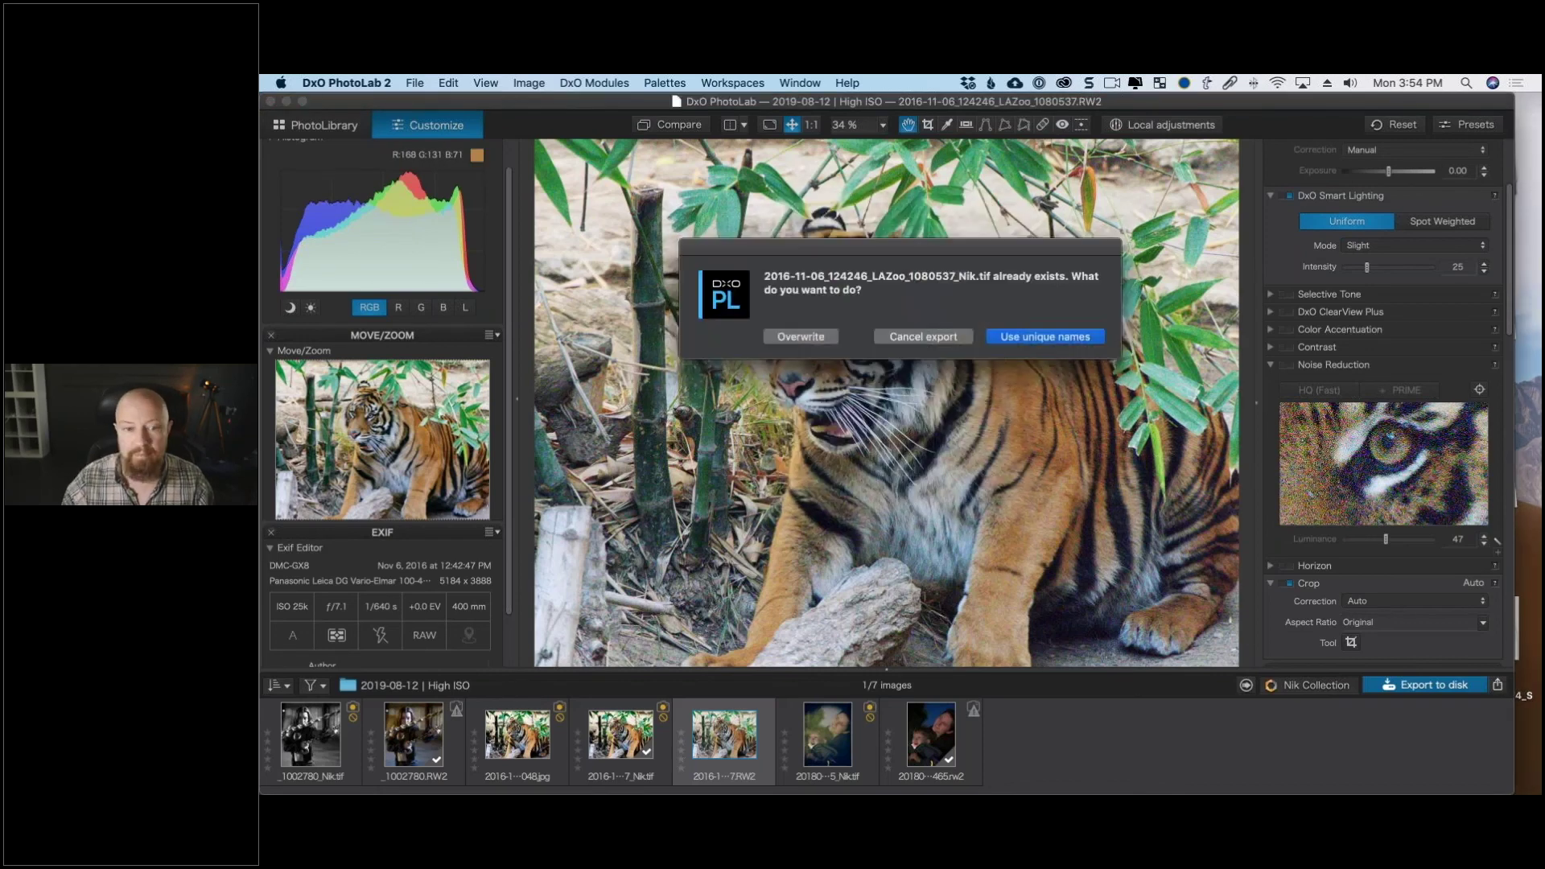
{"action": "left_click", "coordinate": [1019, 335]}
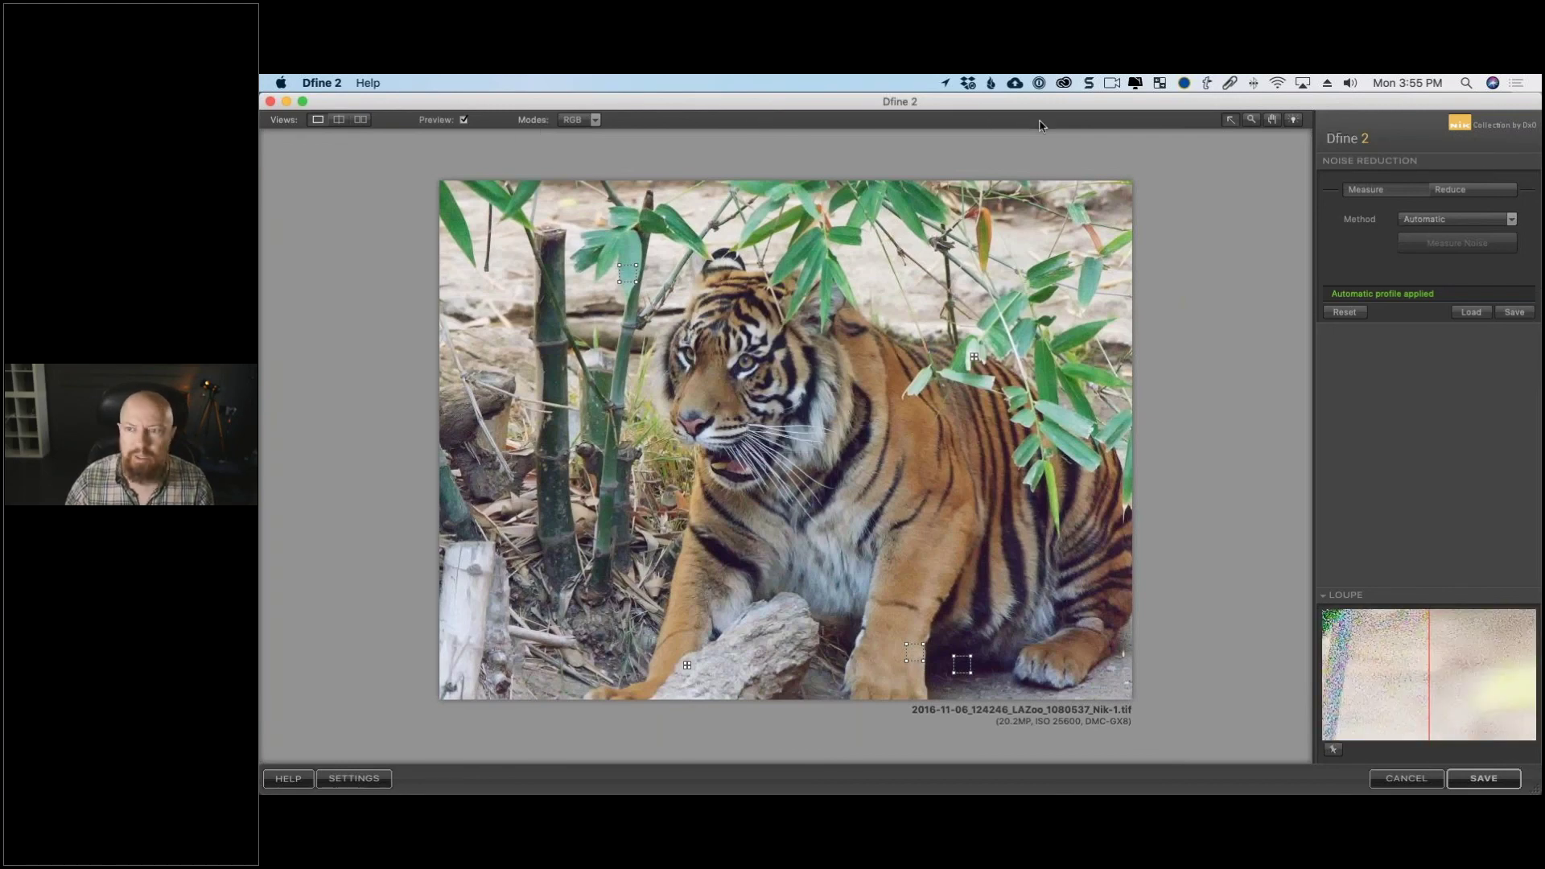
Examine the noise on the tiger's eyes, nose and whiskers at 100% and 300% magnification.
{"action": "left_click", "coordinate": [742, 368]}
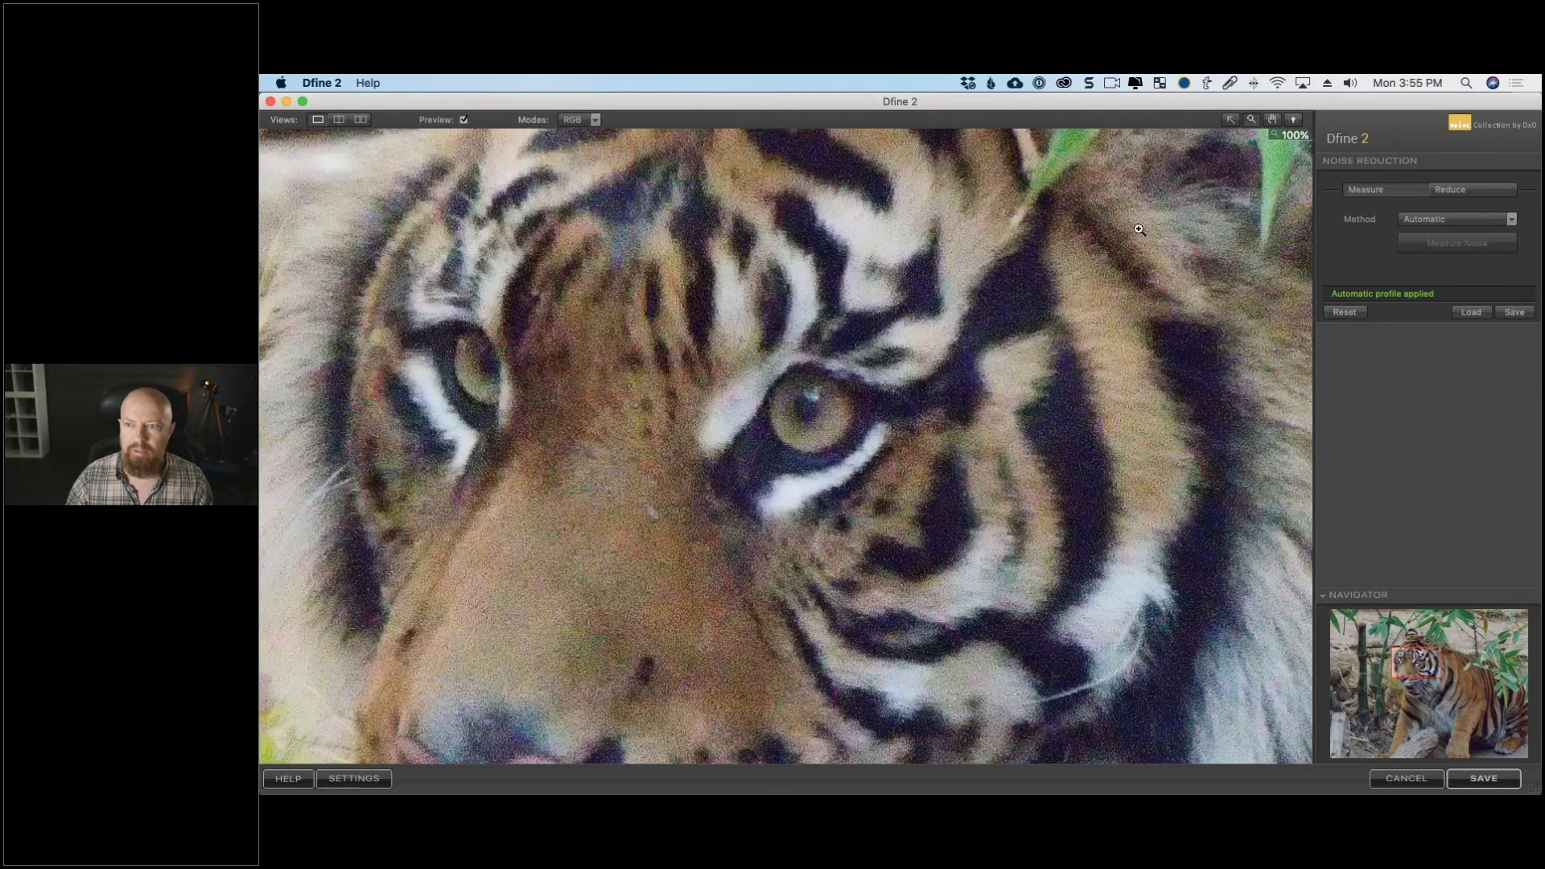
{"action": "left_click", "coordinate": [861, 363]}
{"action": "left_click", "coordinate": [786, 444]}
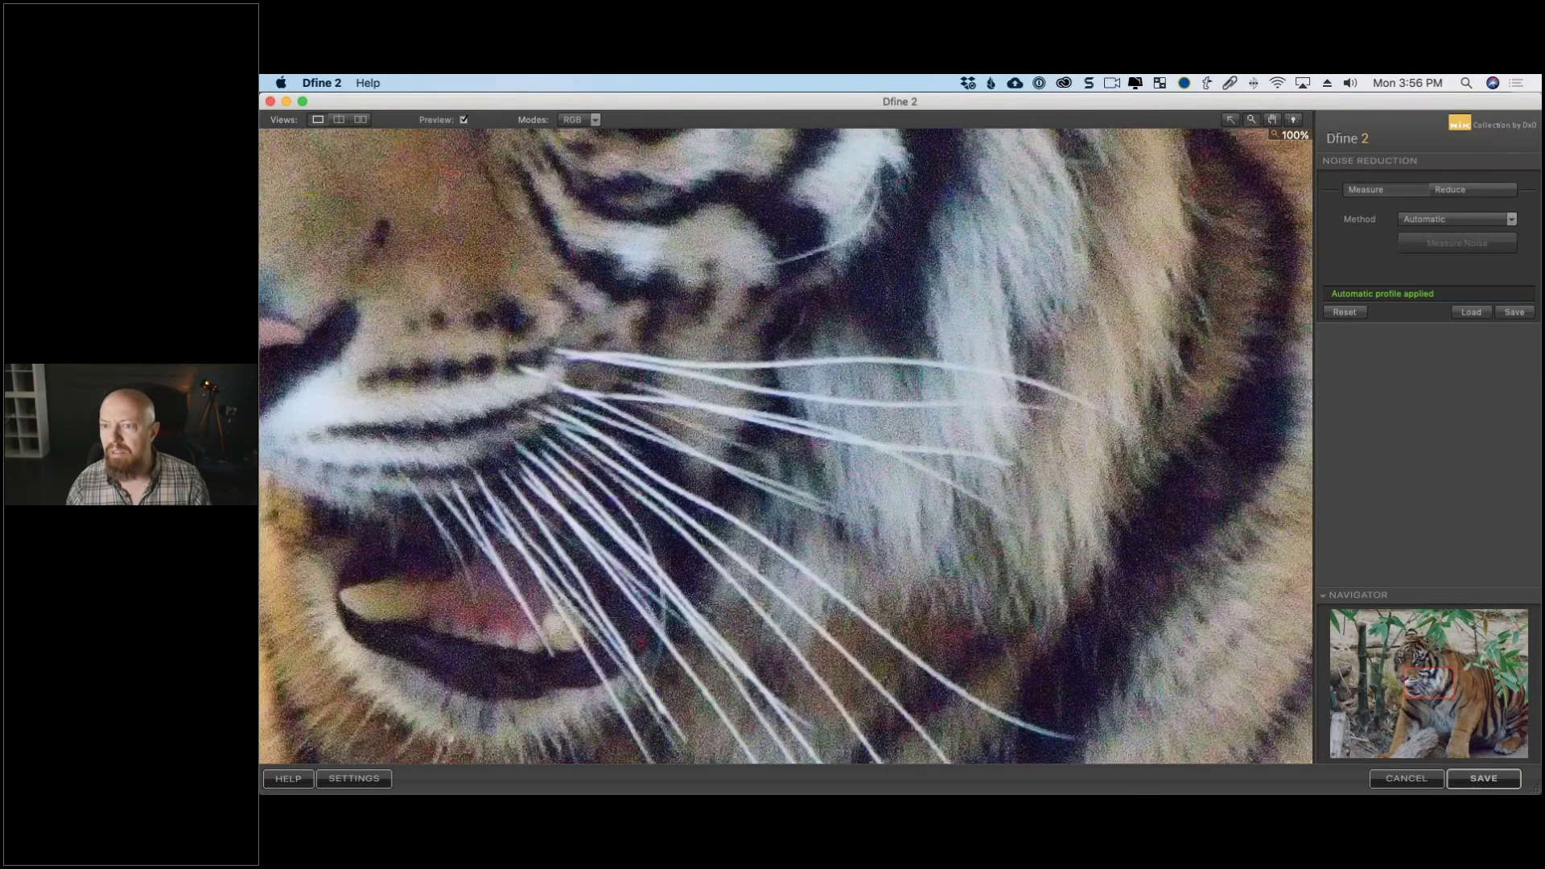
{"action": "left_click", "coordinate": [786, 444]}
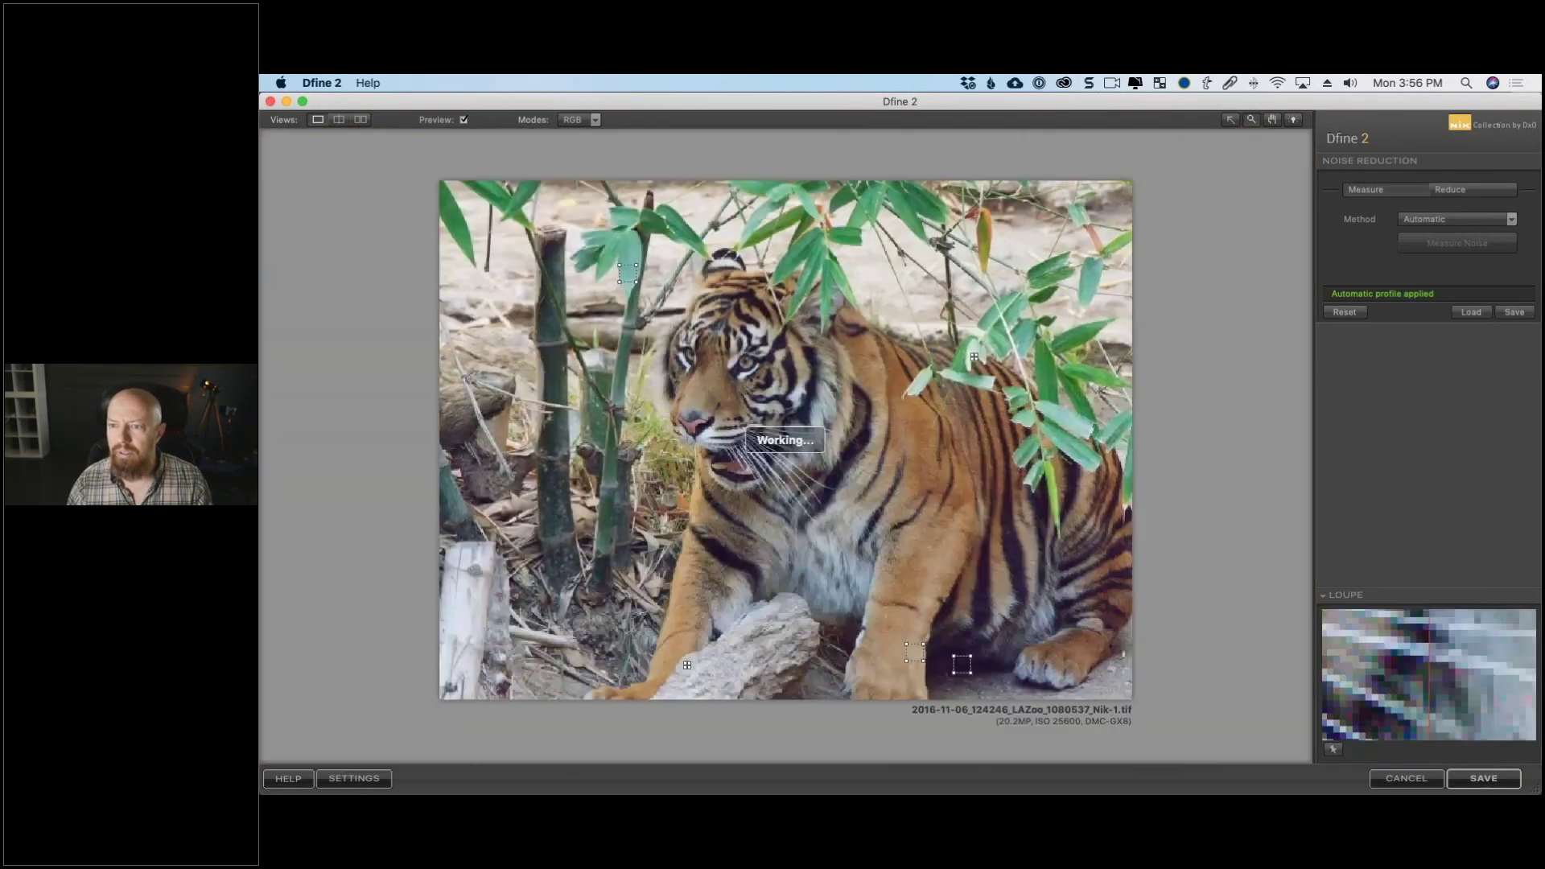
{"action": "left_click", "coordinate": [786, 444]}
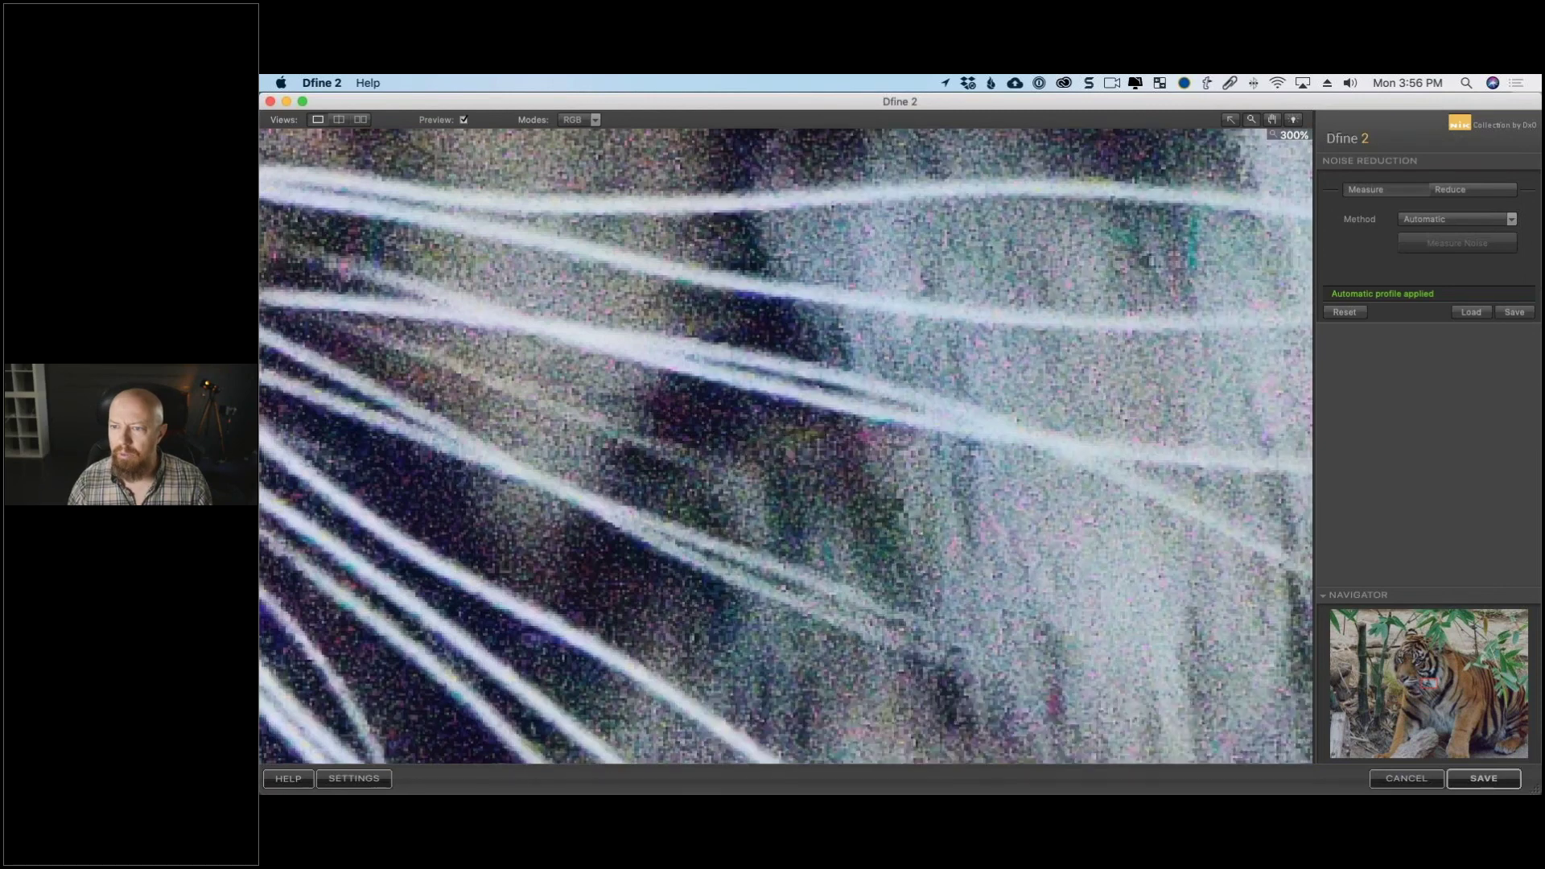
{"action": "left_click", "coordinate": [785, 444]}
{"action": "left_click", "coordinate": [785, 445]}
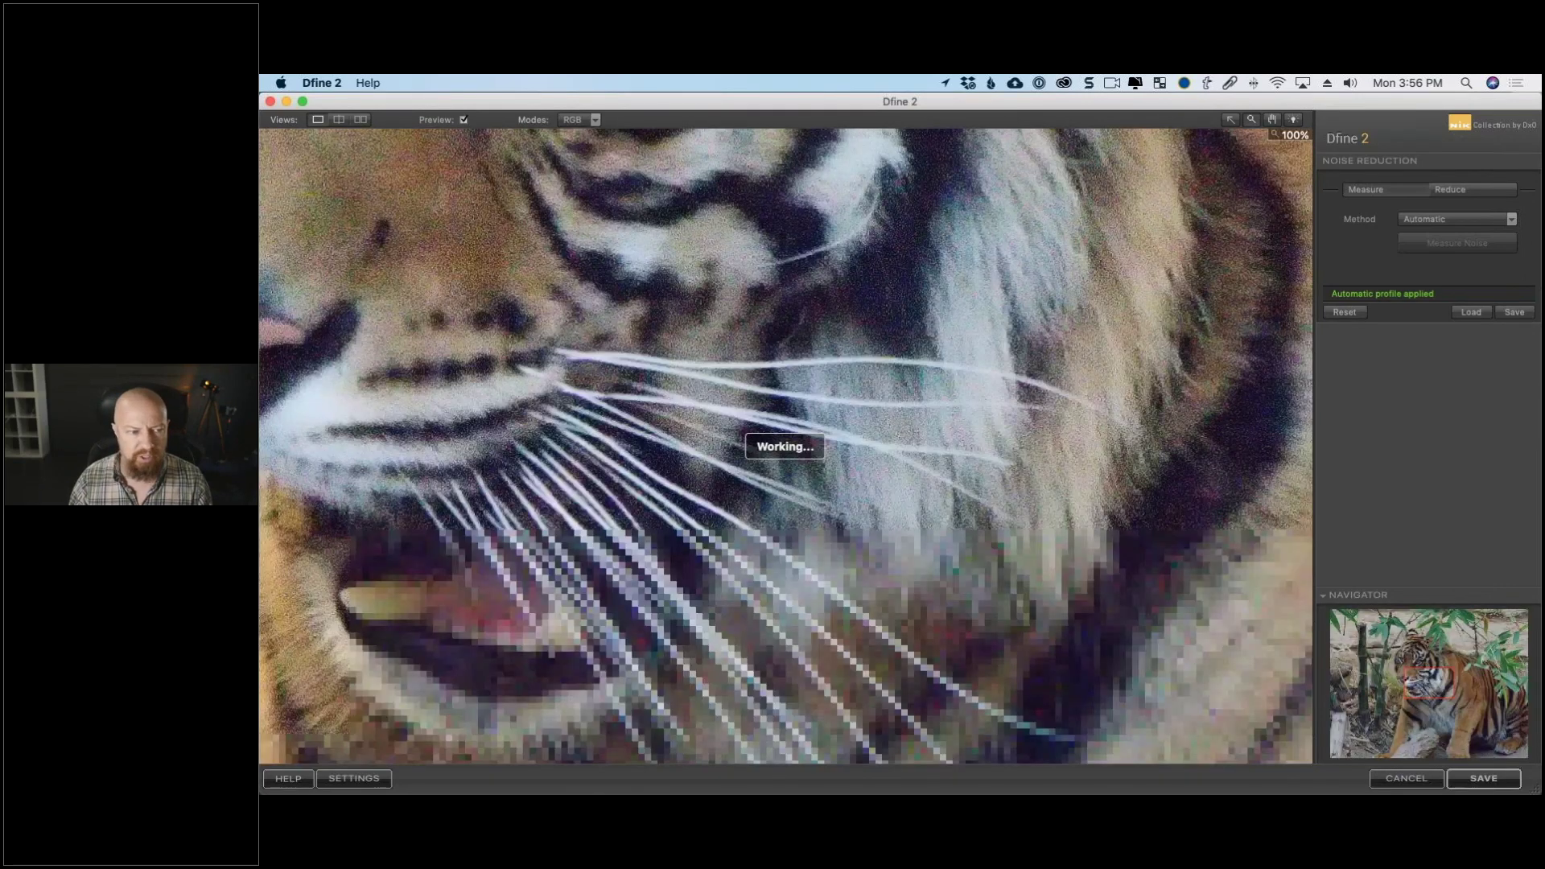
{"action": "left_click", "coordinate": [785, 444]}
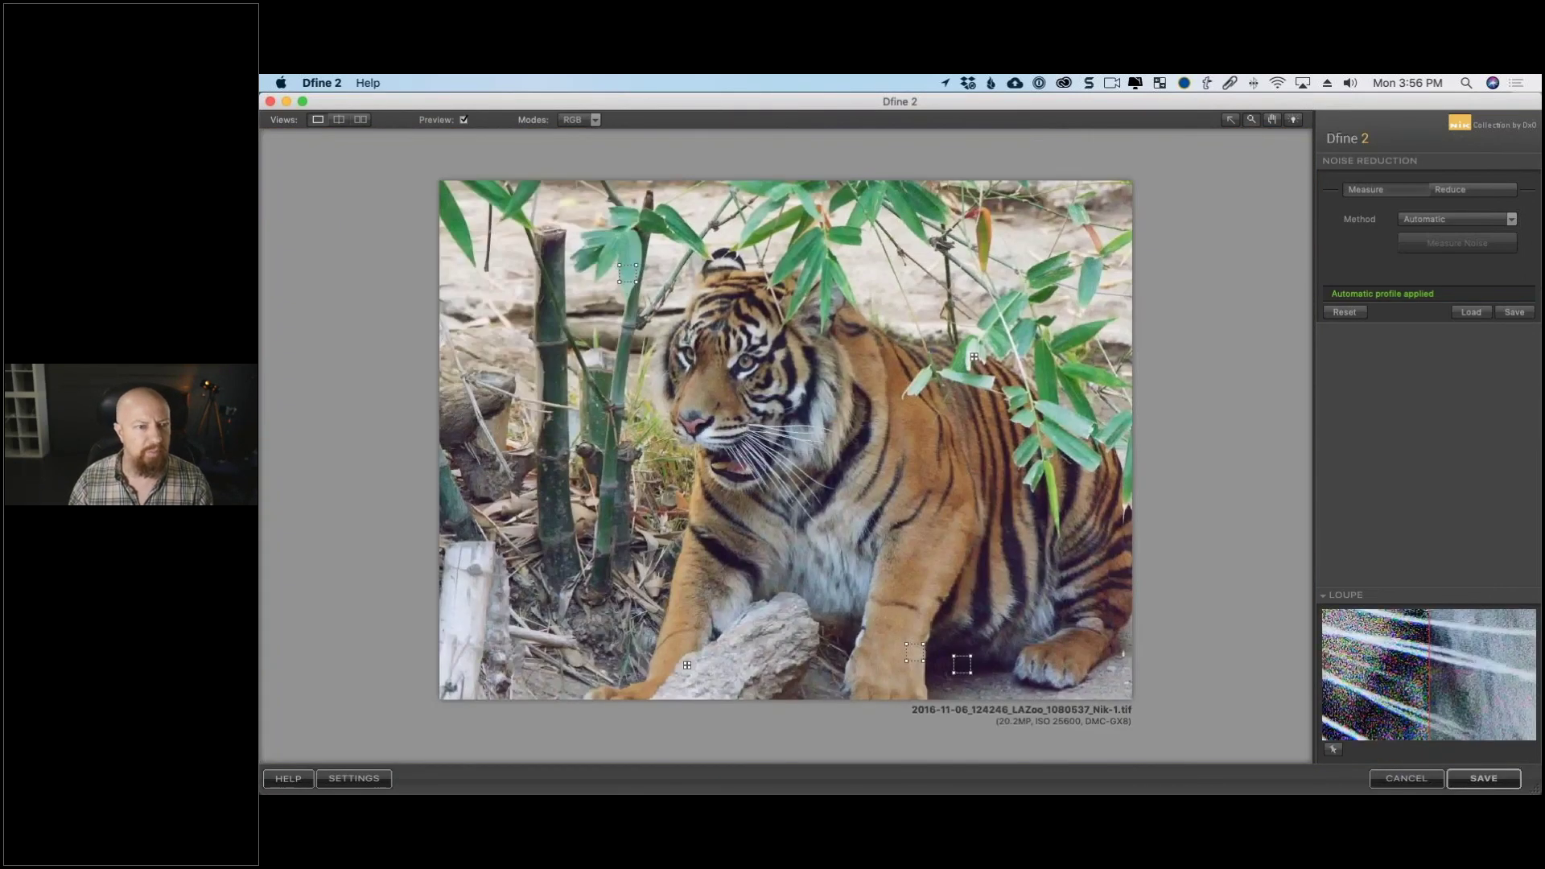
{"action": "left_click", "coordinate": [785, 444]}
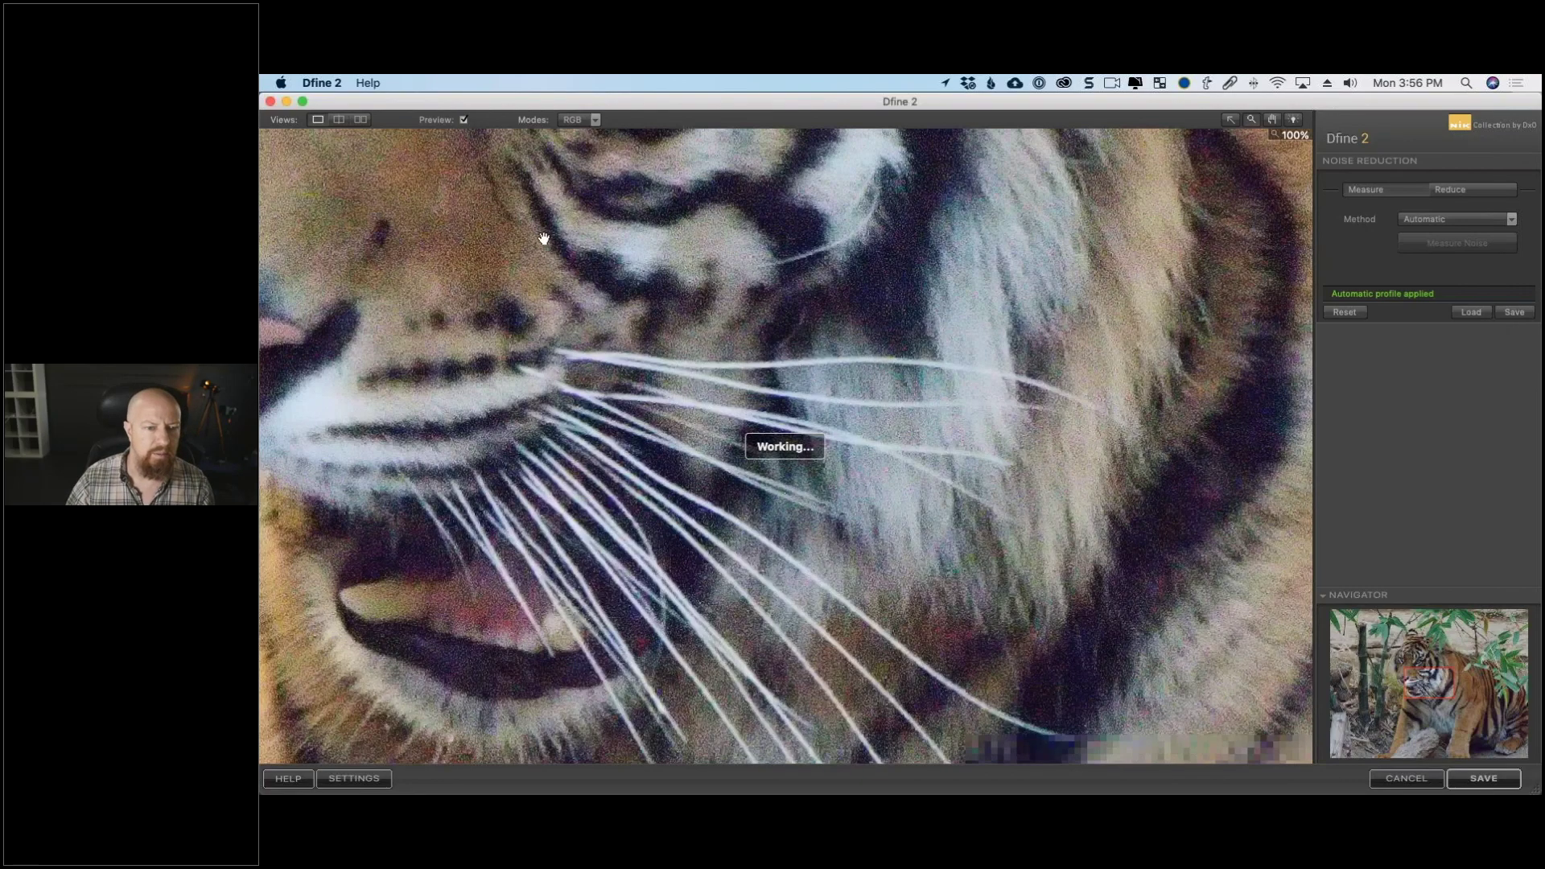
{"action": "left_click_drag", "start_coordinate": [544, 239], "coordinate": [965, 503]}
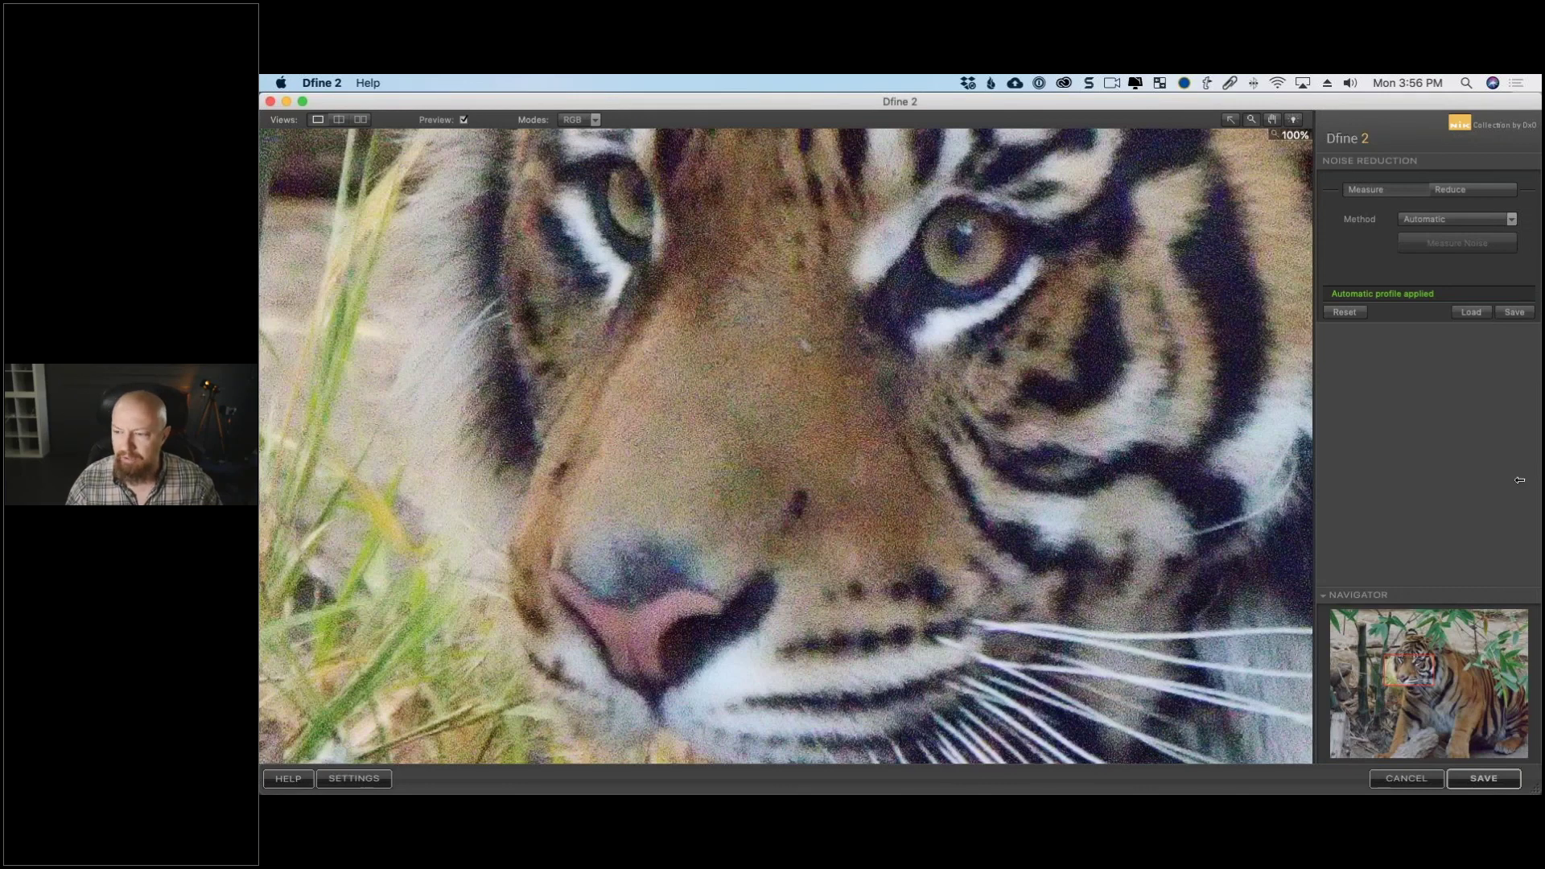
{"action": "left_click_drag", "start_coordinate": [1498, 484], "coordinate": [1463, 484]}
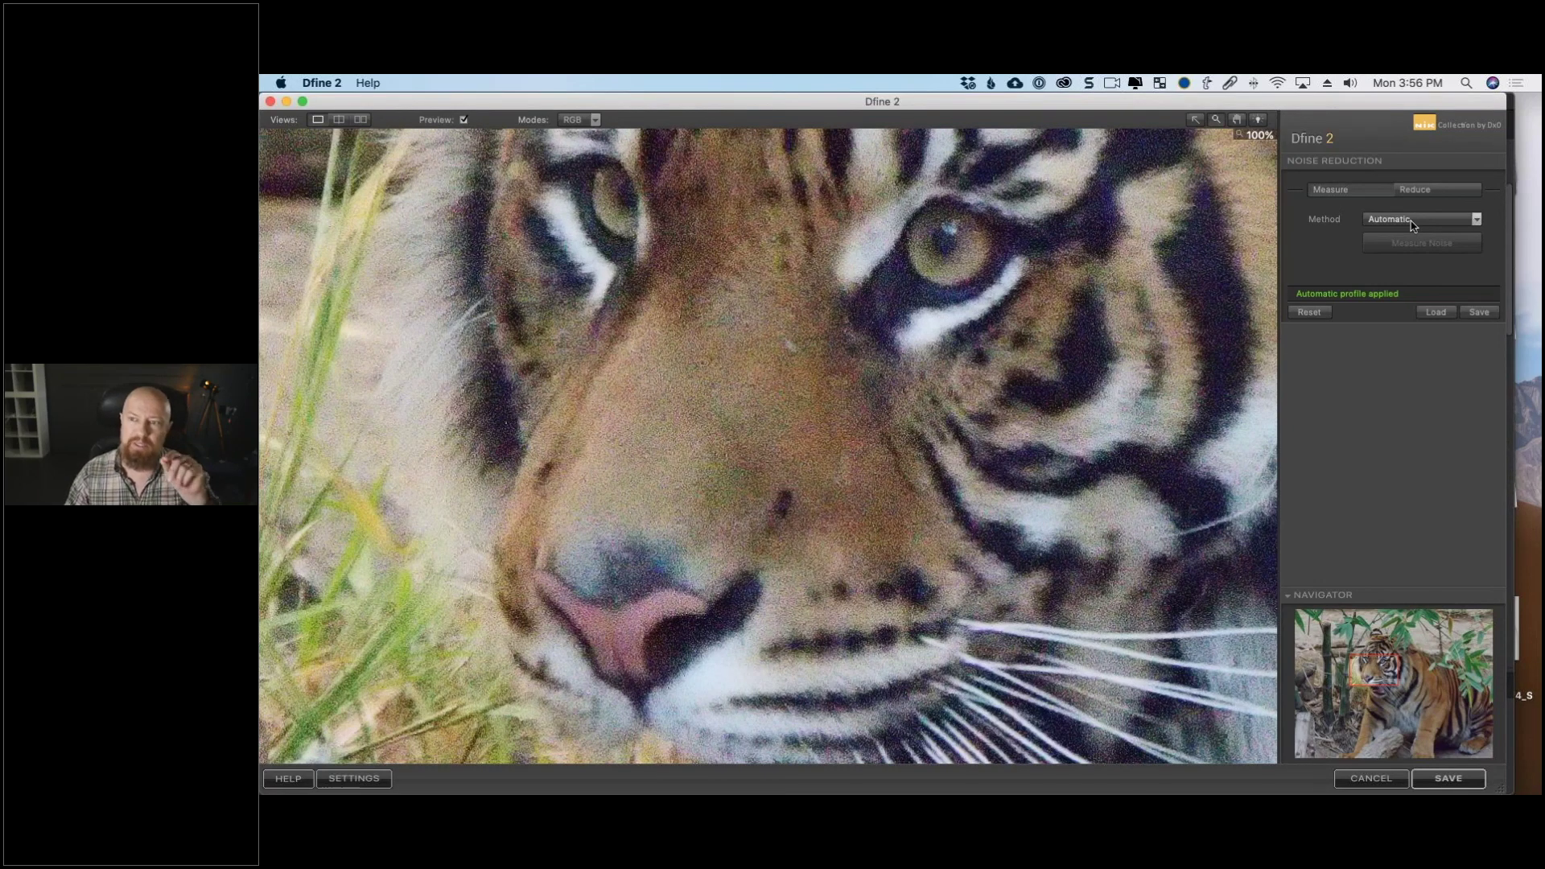
Look over the noise measurement methods, switch to the Reduce settings, and check their Control Points method options against the tiger's face.
{"action": "left_click", "coordinate": [1413, 226]}
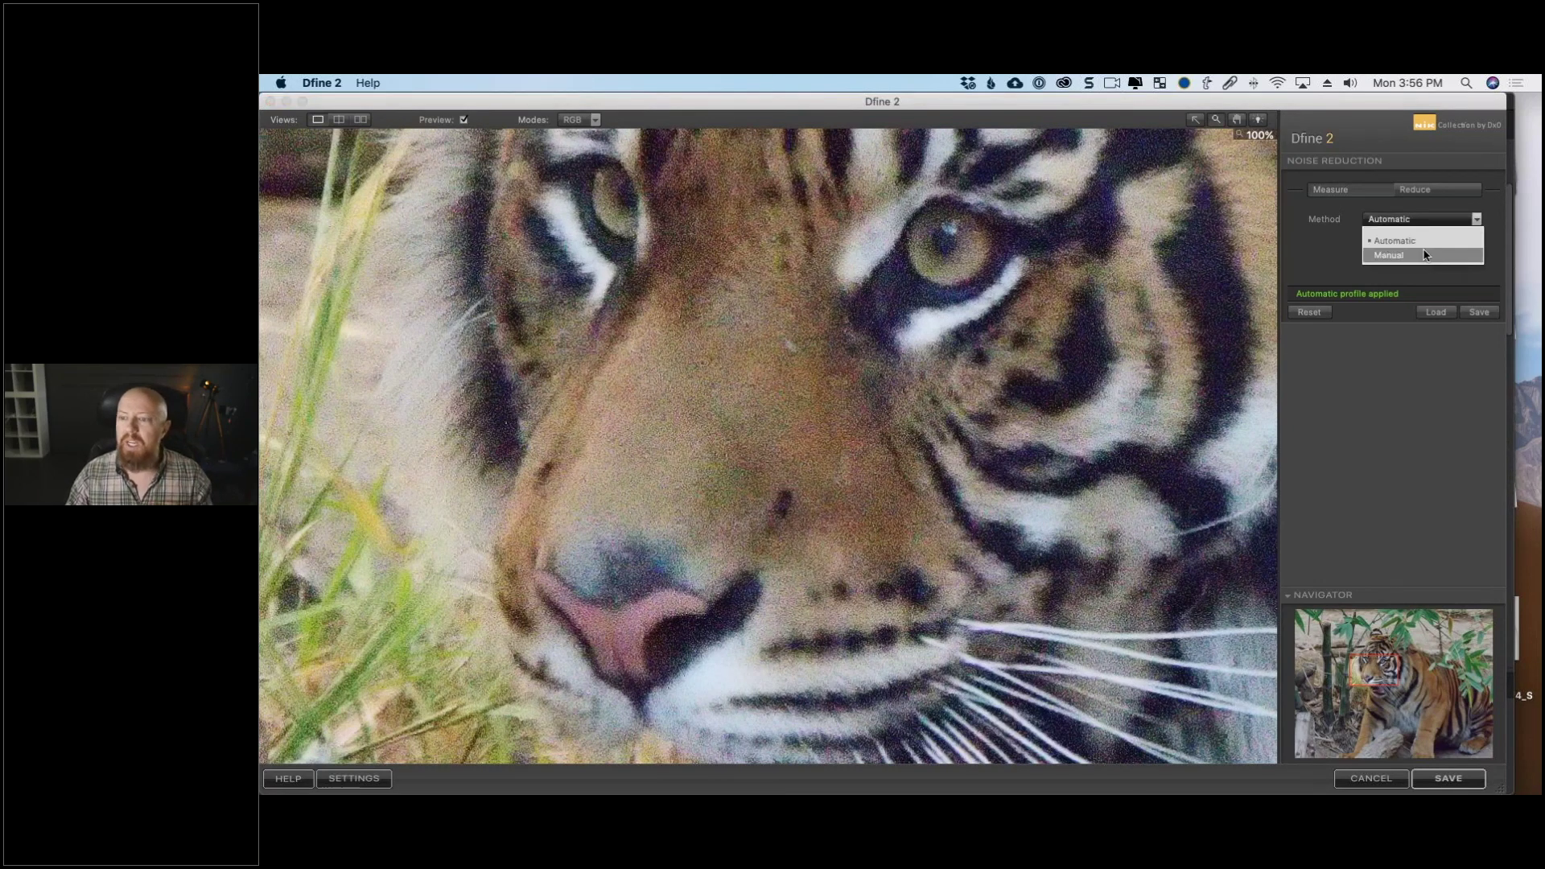
{"action": "left_click", "coordinate": [1303, 252]}
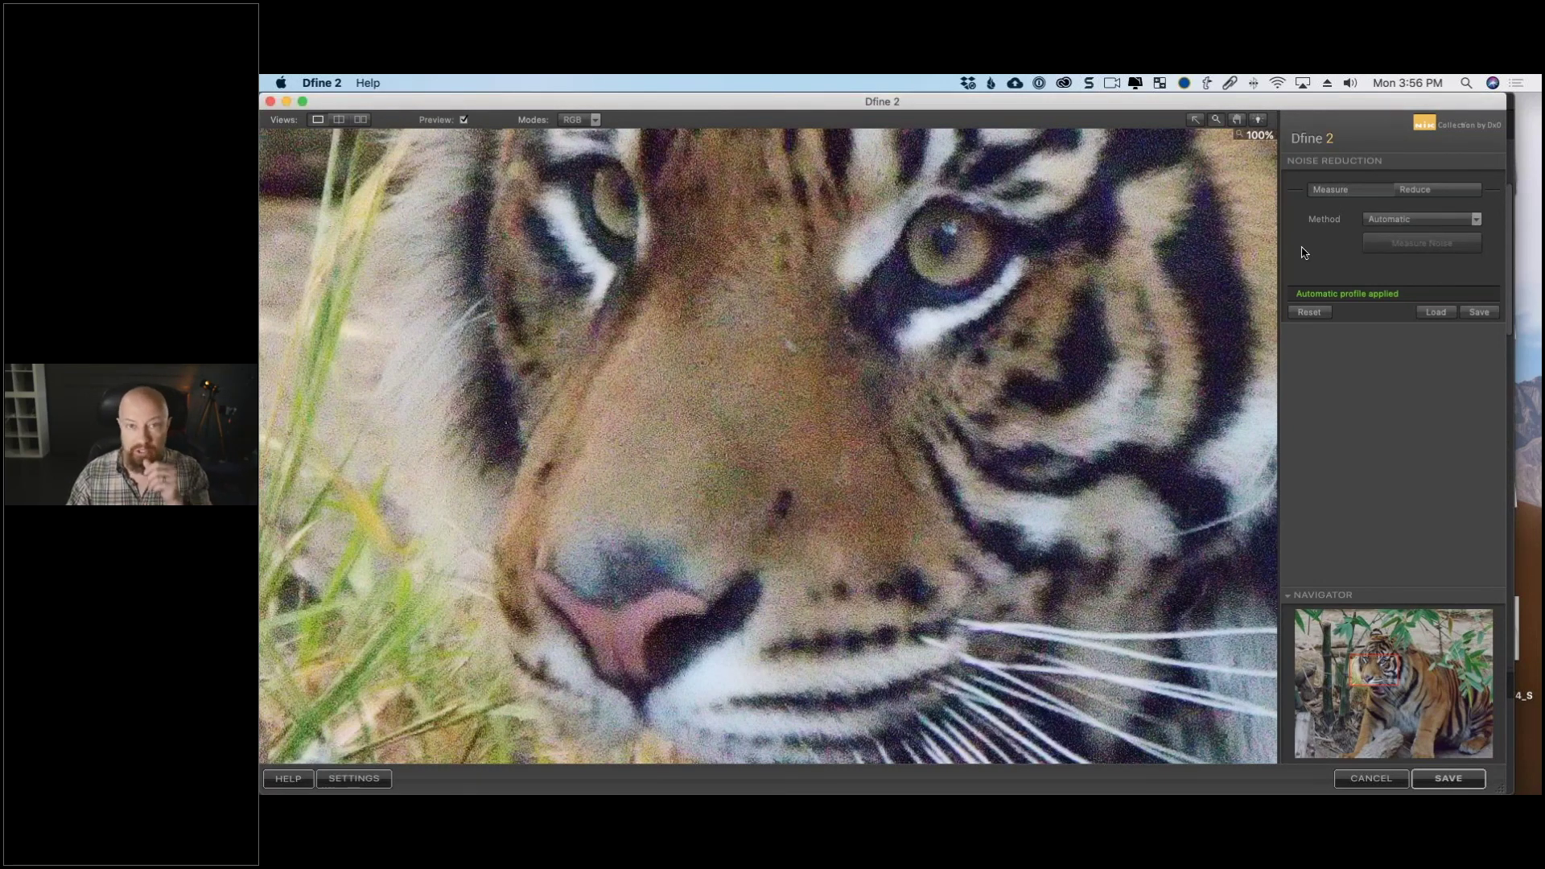
{"action": "left_click", "coordinate": [1421, 194]}
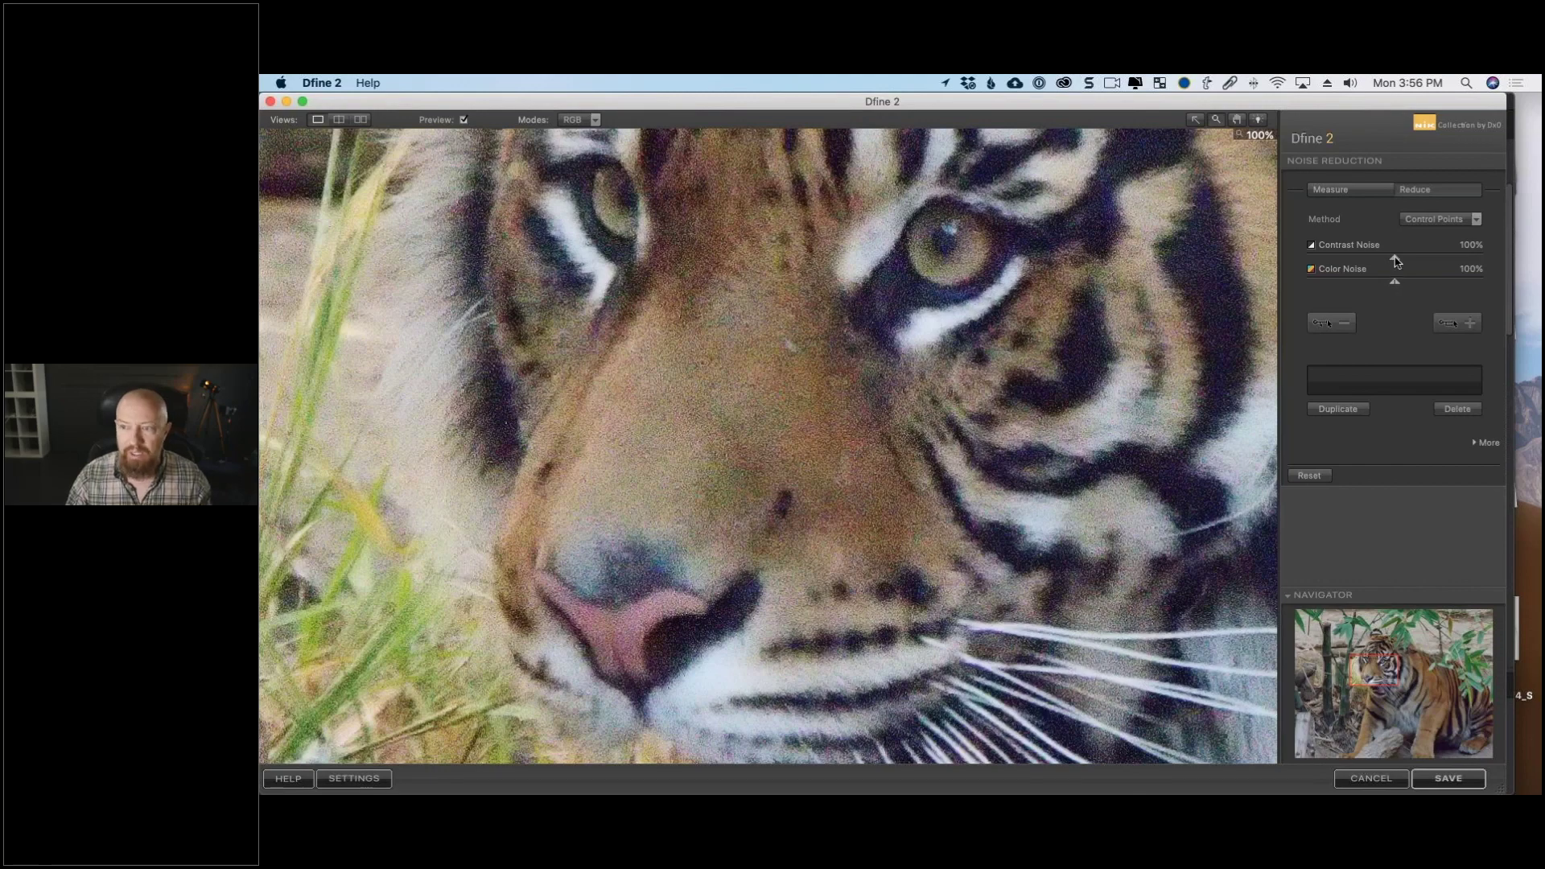
{"action": "left_click", "coordinate": [1421, 222]}
{"action": "left_click", "coordinate": [1421, 222]}
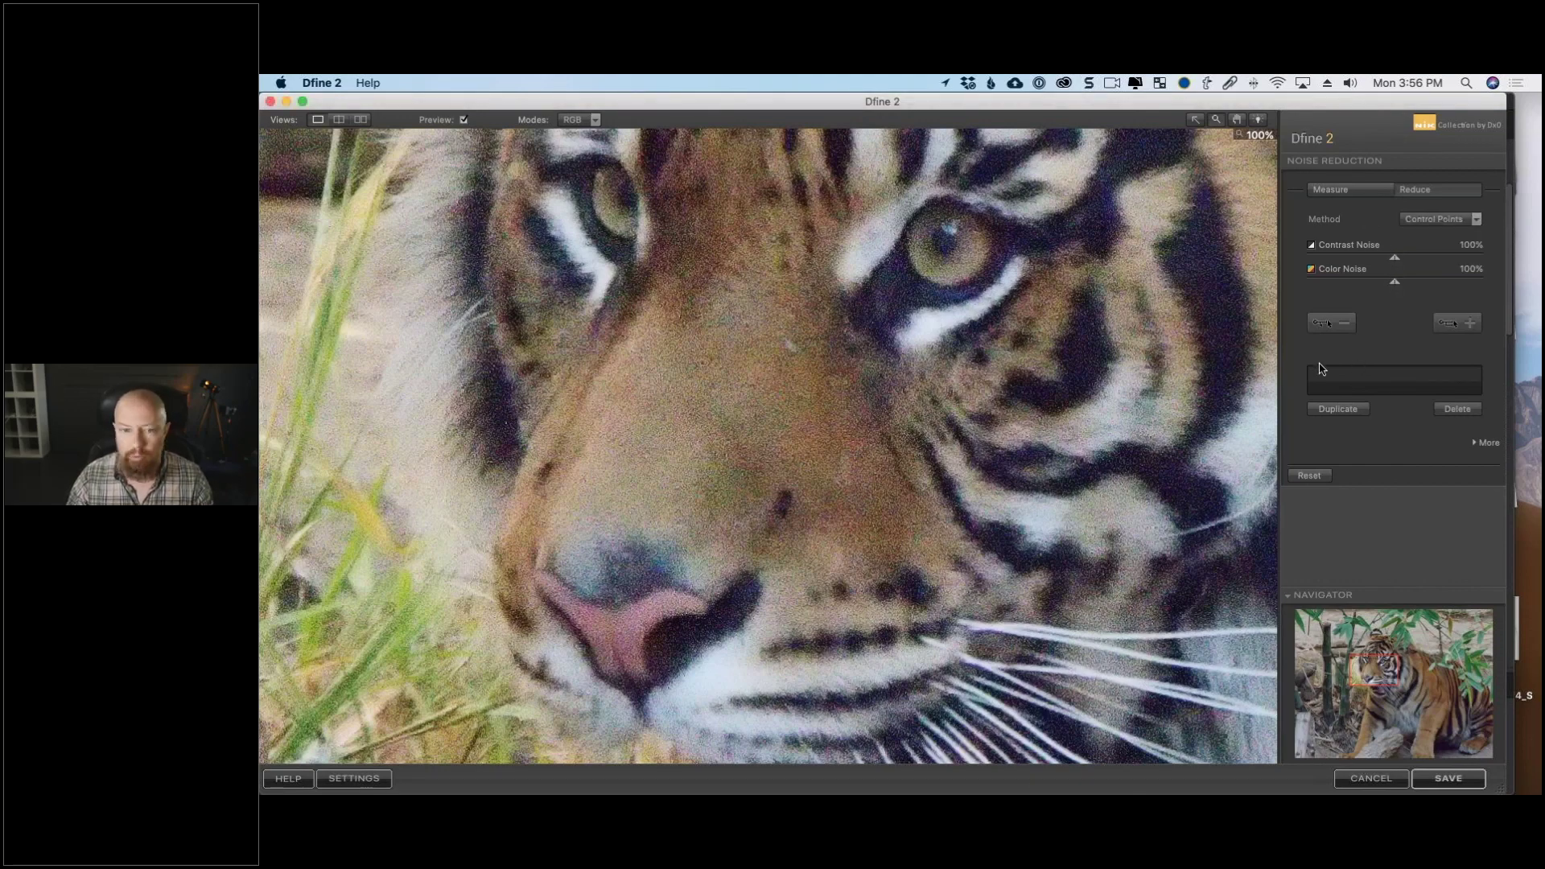
{"action": "left_click", "coordinate": [765, 303]}
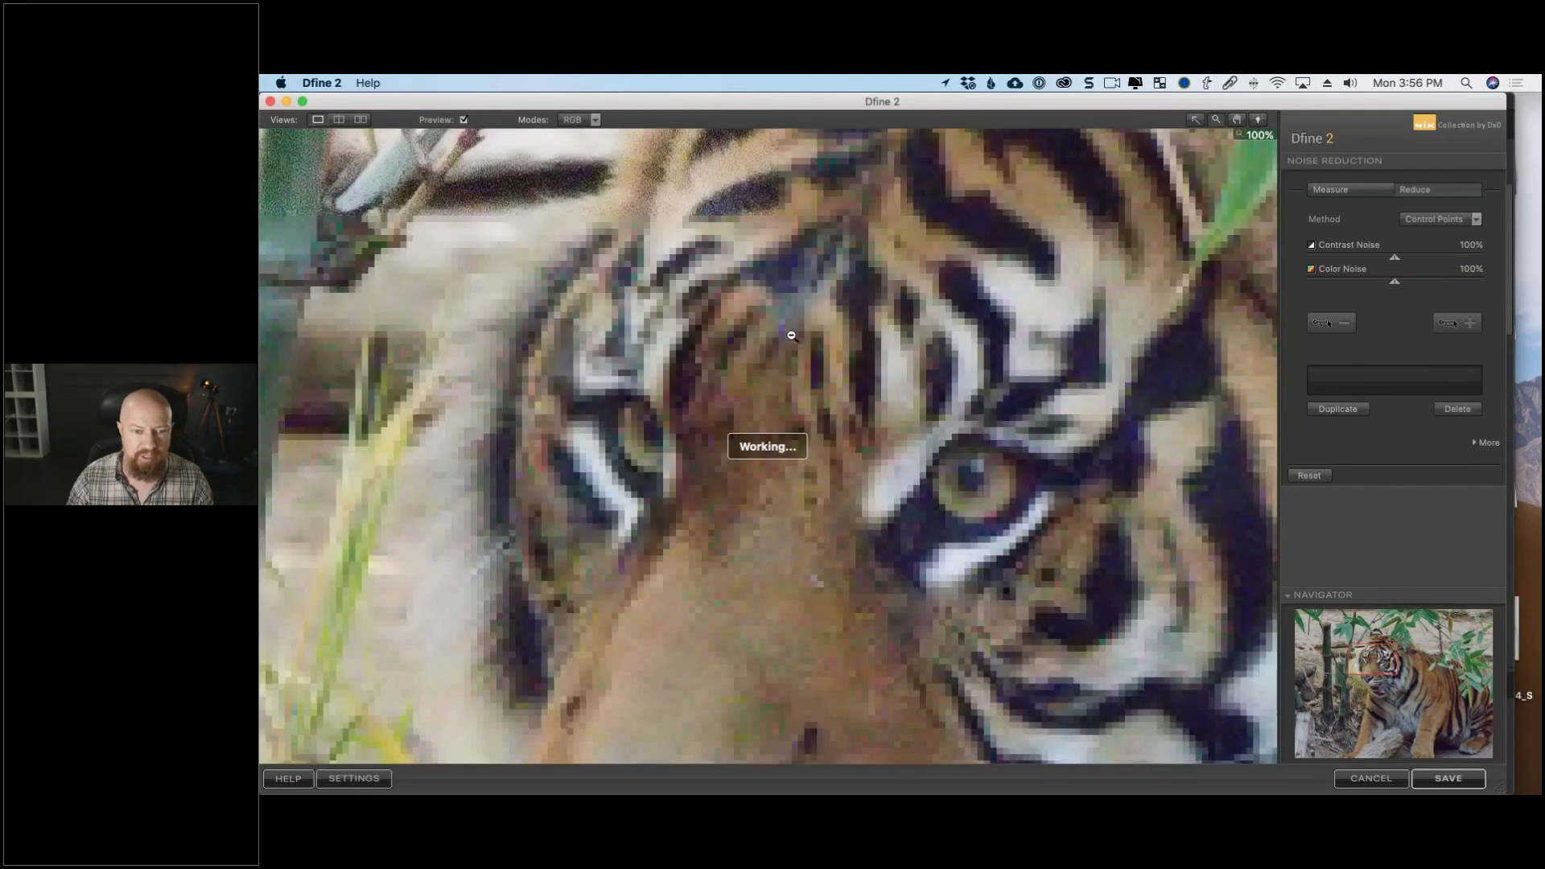
{"action": "left_click", "coordinate": [791, 334]}
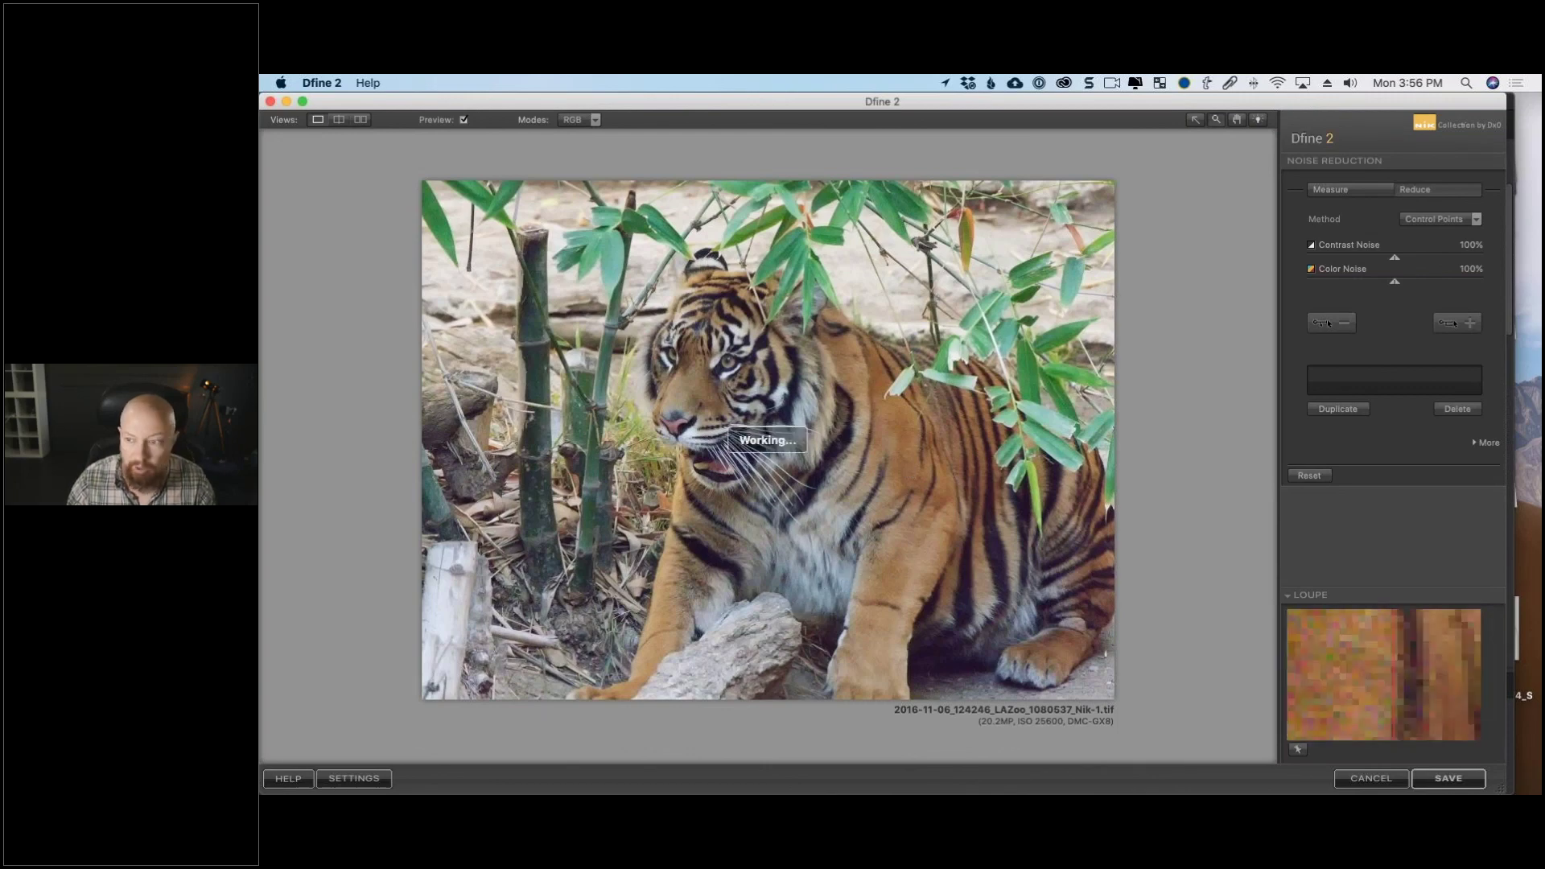
Add a noise reduction control point on the tiger's shoulder and expand the additional reduction options.
{"action": "left_click", "coordinate": [1441, 325]}
{"action": "left_click", "coordinate": [900, 437]}
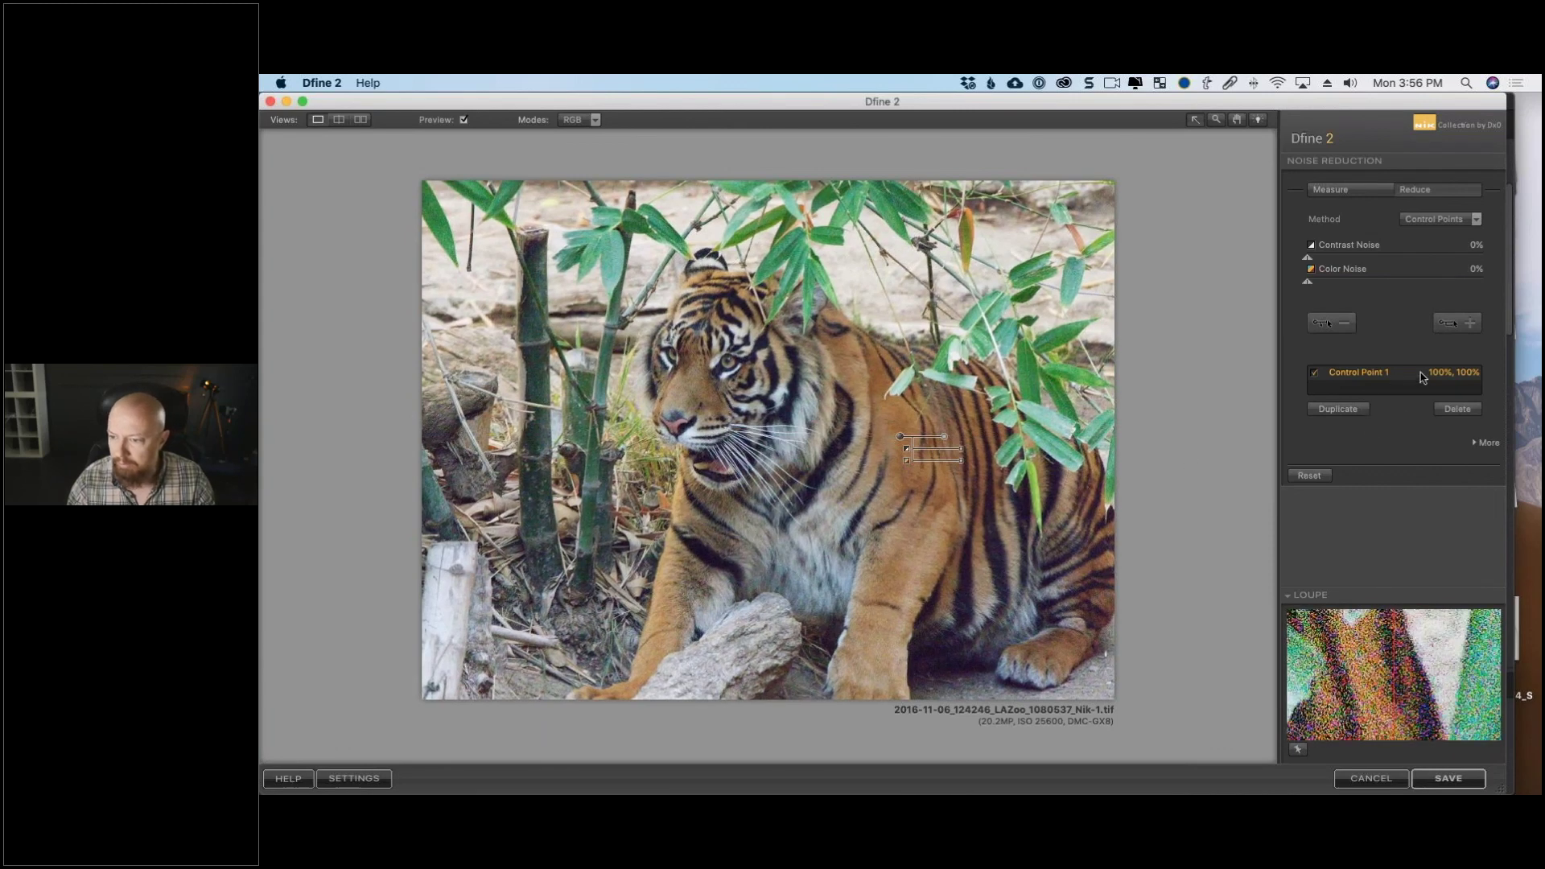
{"action": "left_click", "coordinate": [1475, 444]}
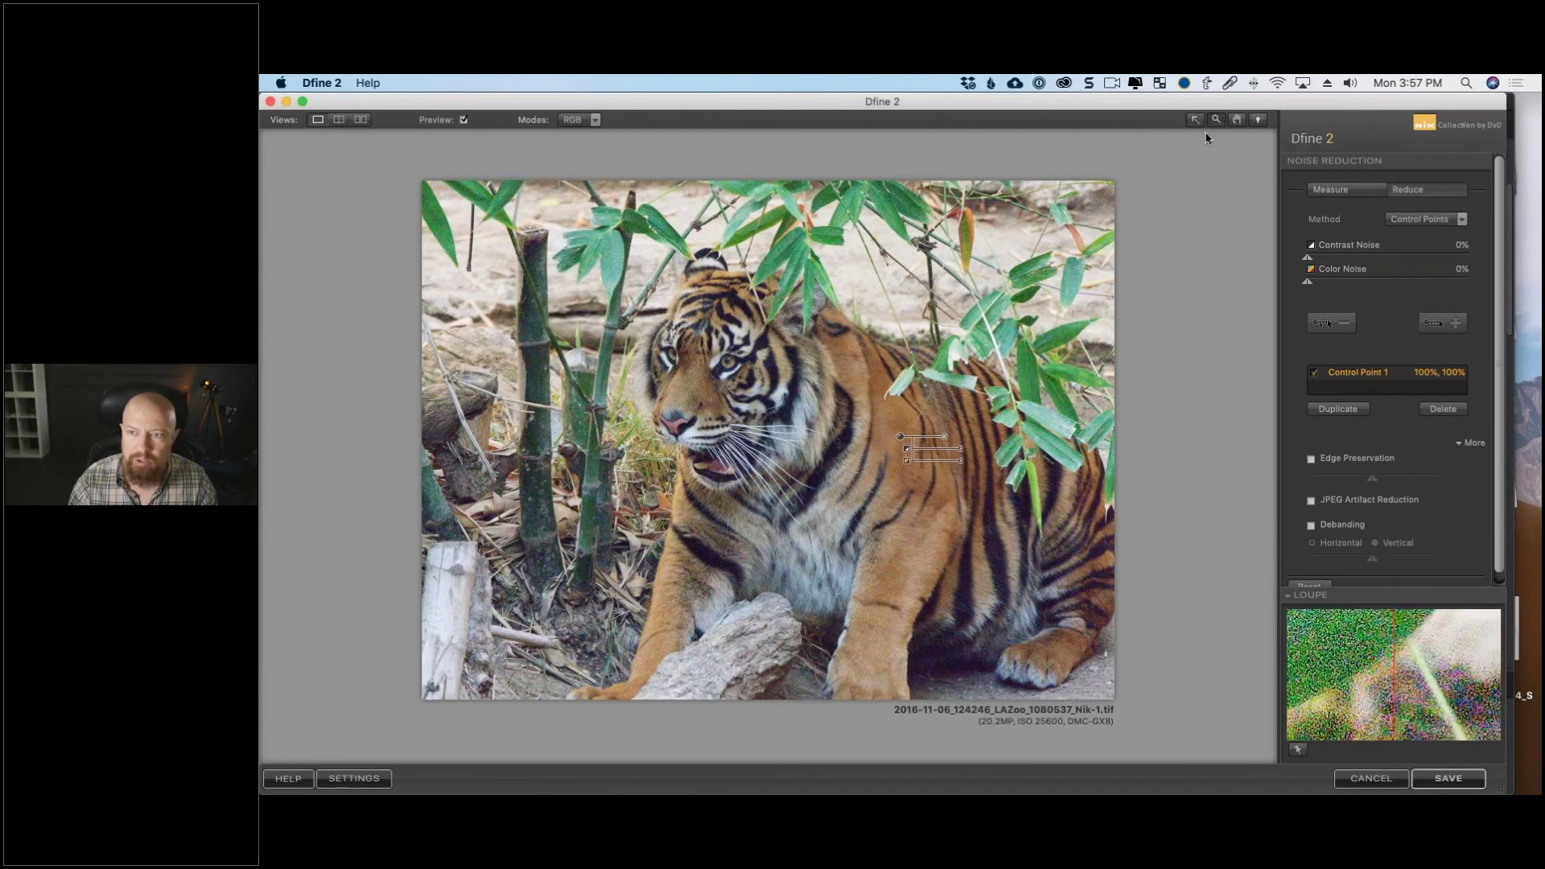
Set the shoulder control point's color noise to 53% and delete the point.
{"action": "left_click", "coordinate": [900, 437]}
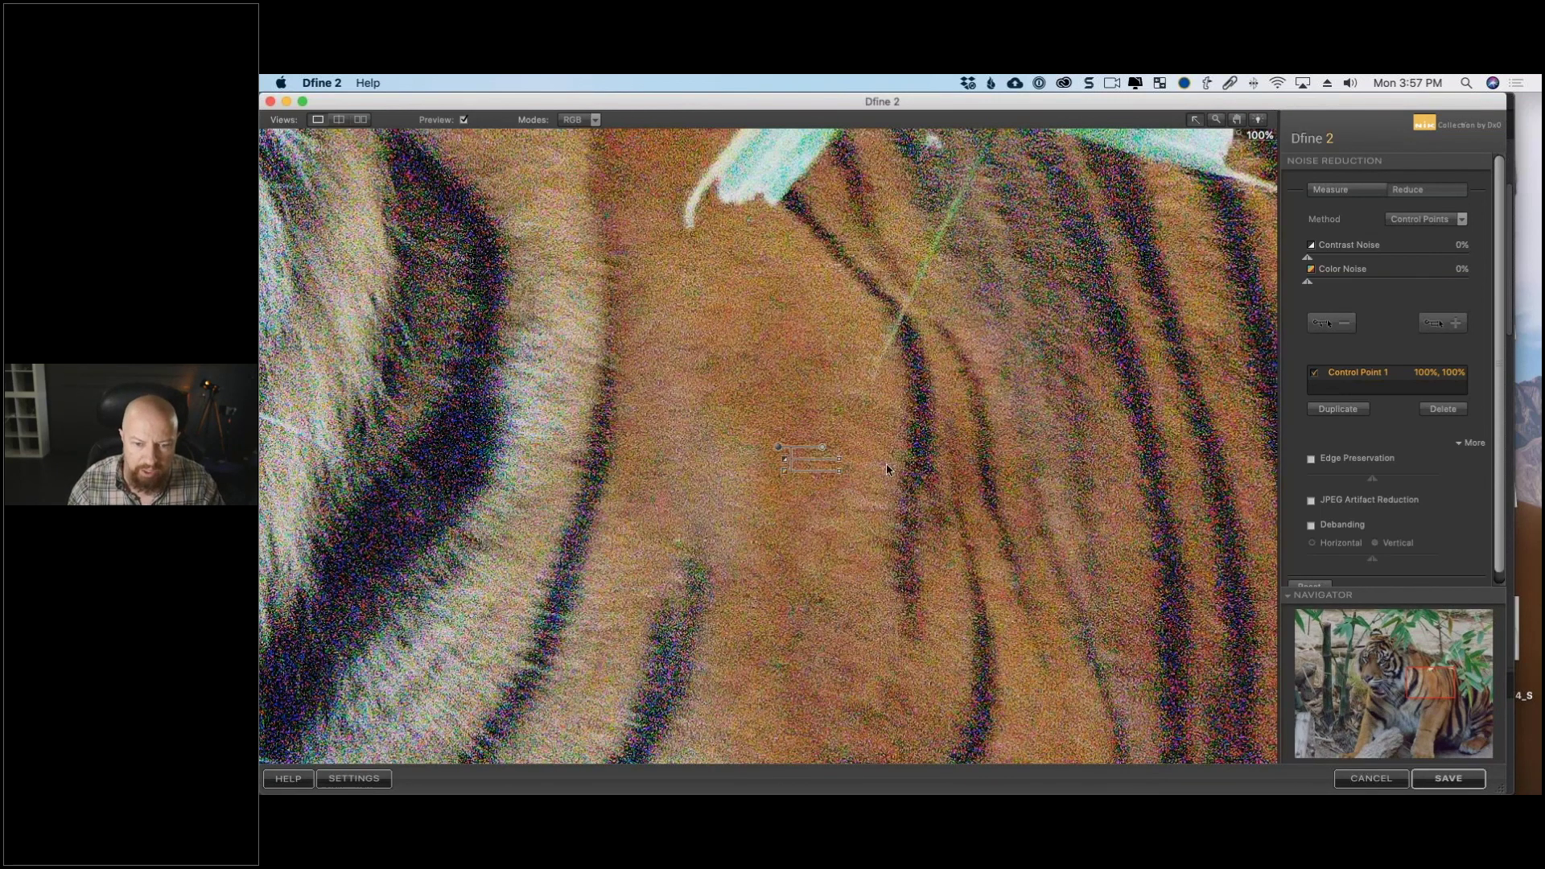
{"action": "left_click_drag", "start_coordinate": [838, 477], "coordinate": [858, 474]}
{"action": "left_click_drag", "start_coordinate": [857, 473], "coordinate": [814, 478]}
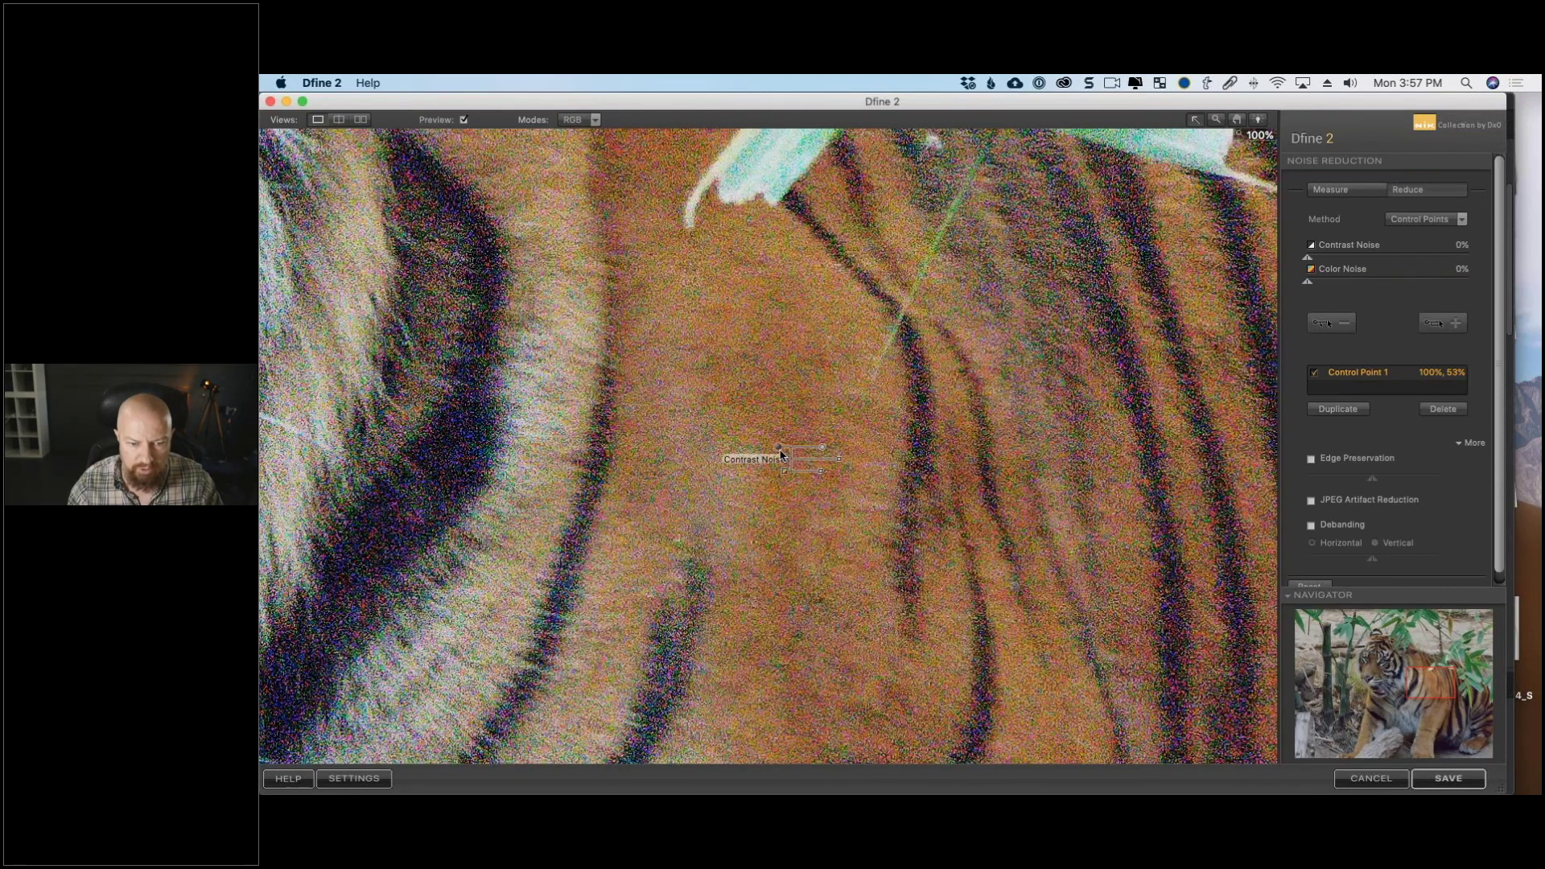
{"action": "key", "text": "Delete"}
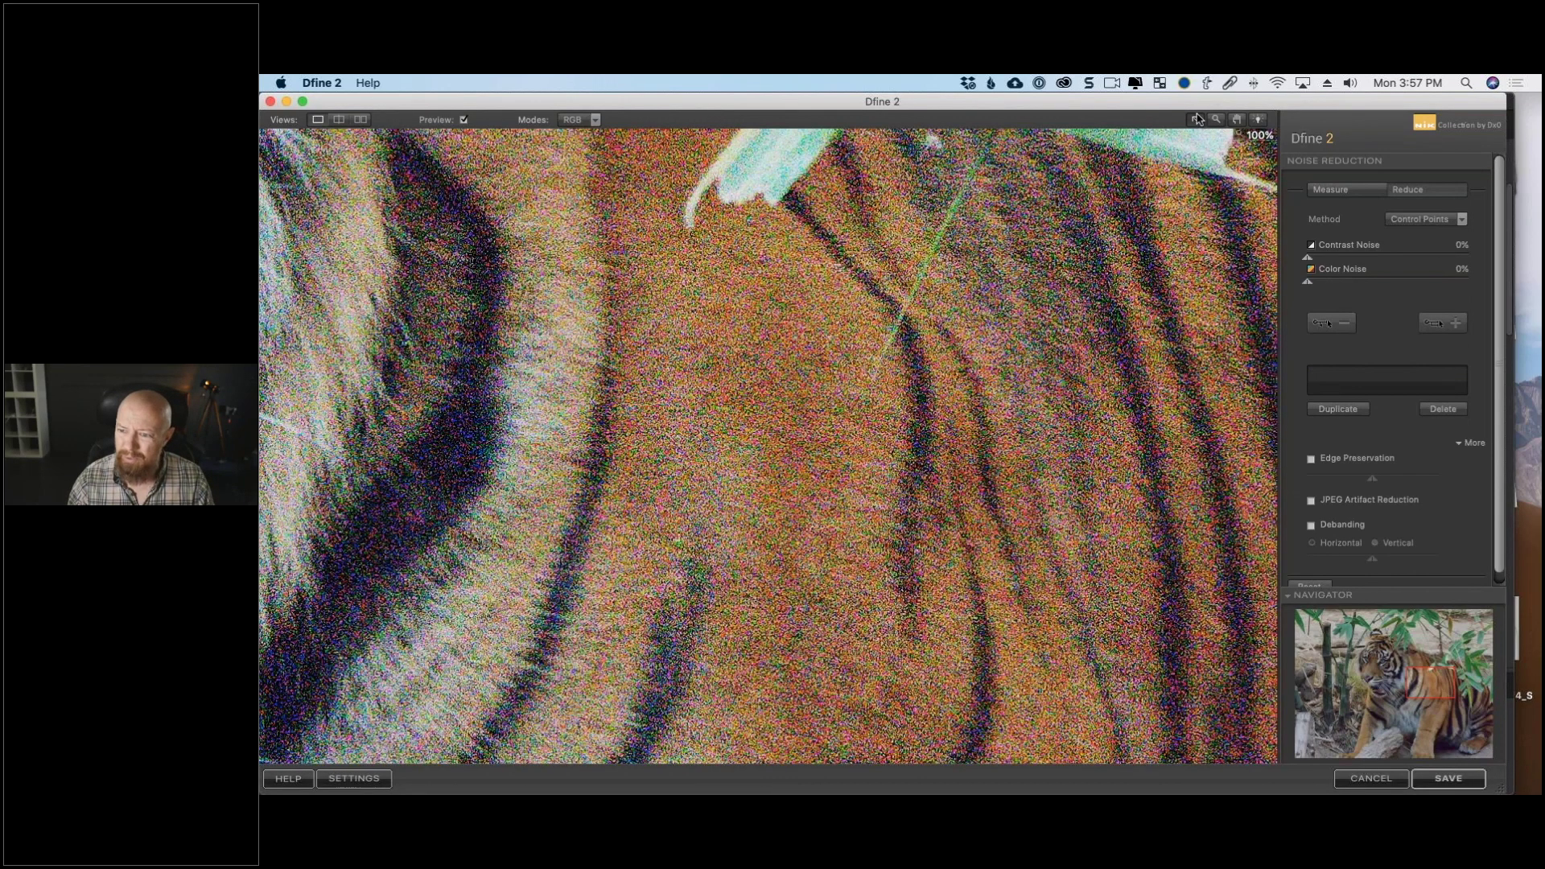
Inspect the noise on the tiger's striped side at 300% and return to the noise Measure settings.
{"action": "left_click", "coordinate": [965, 360]}
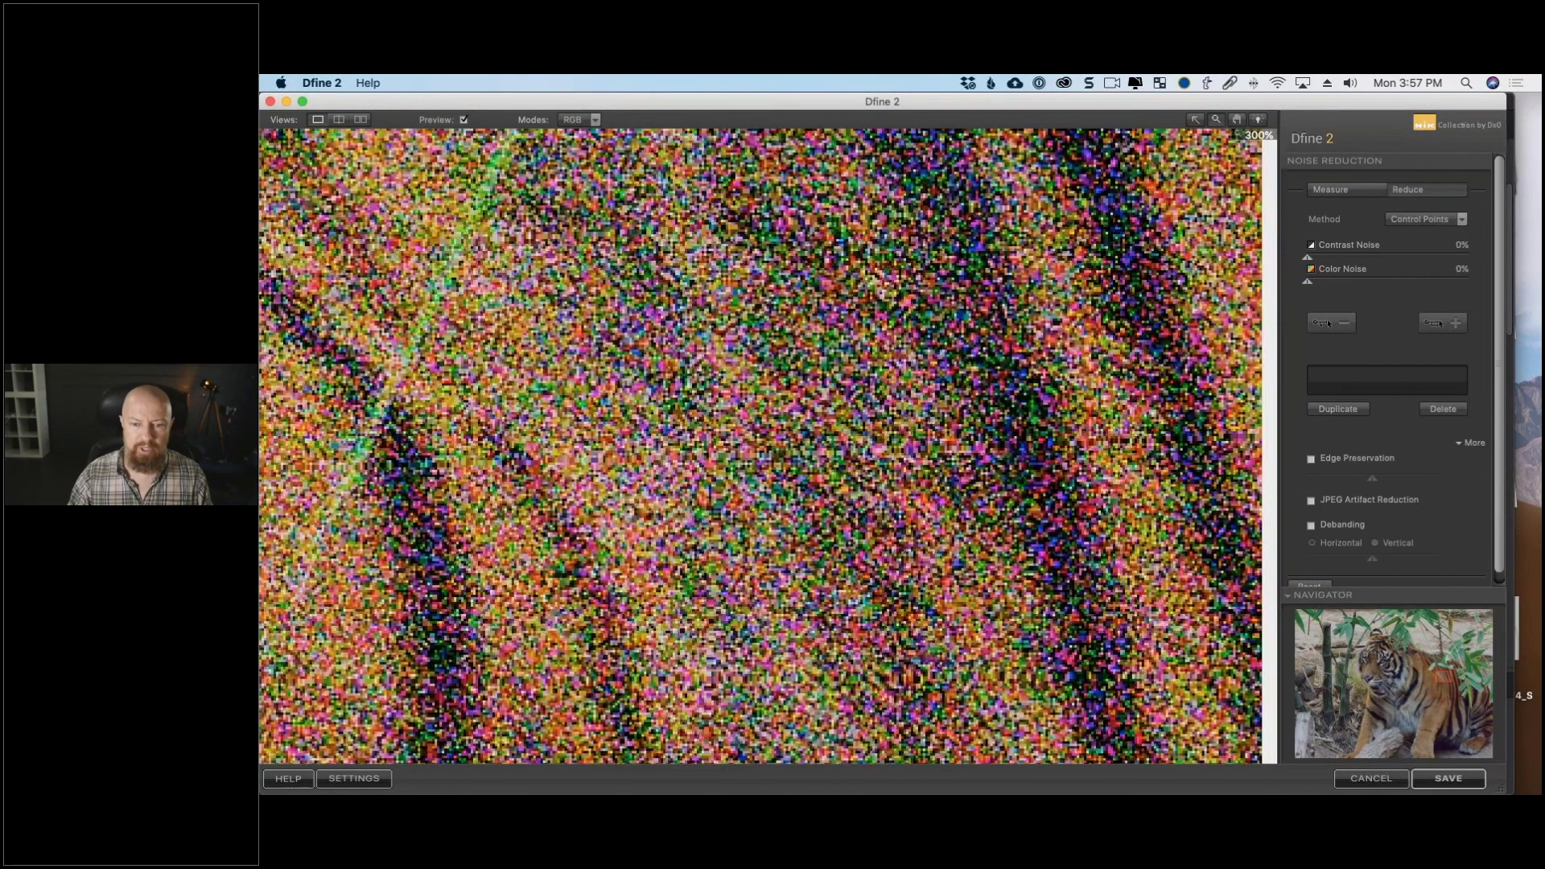
{"action": "left_click", "coordinate": [1156, 388]}
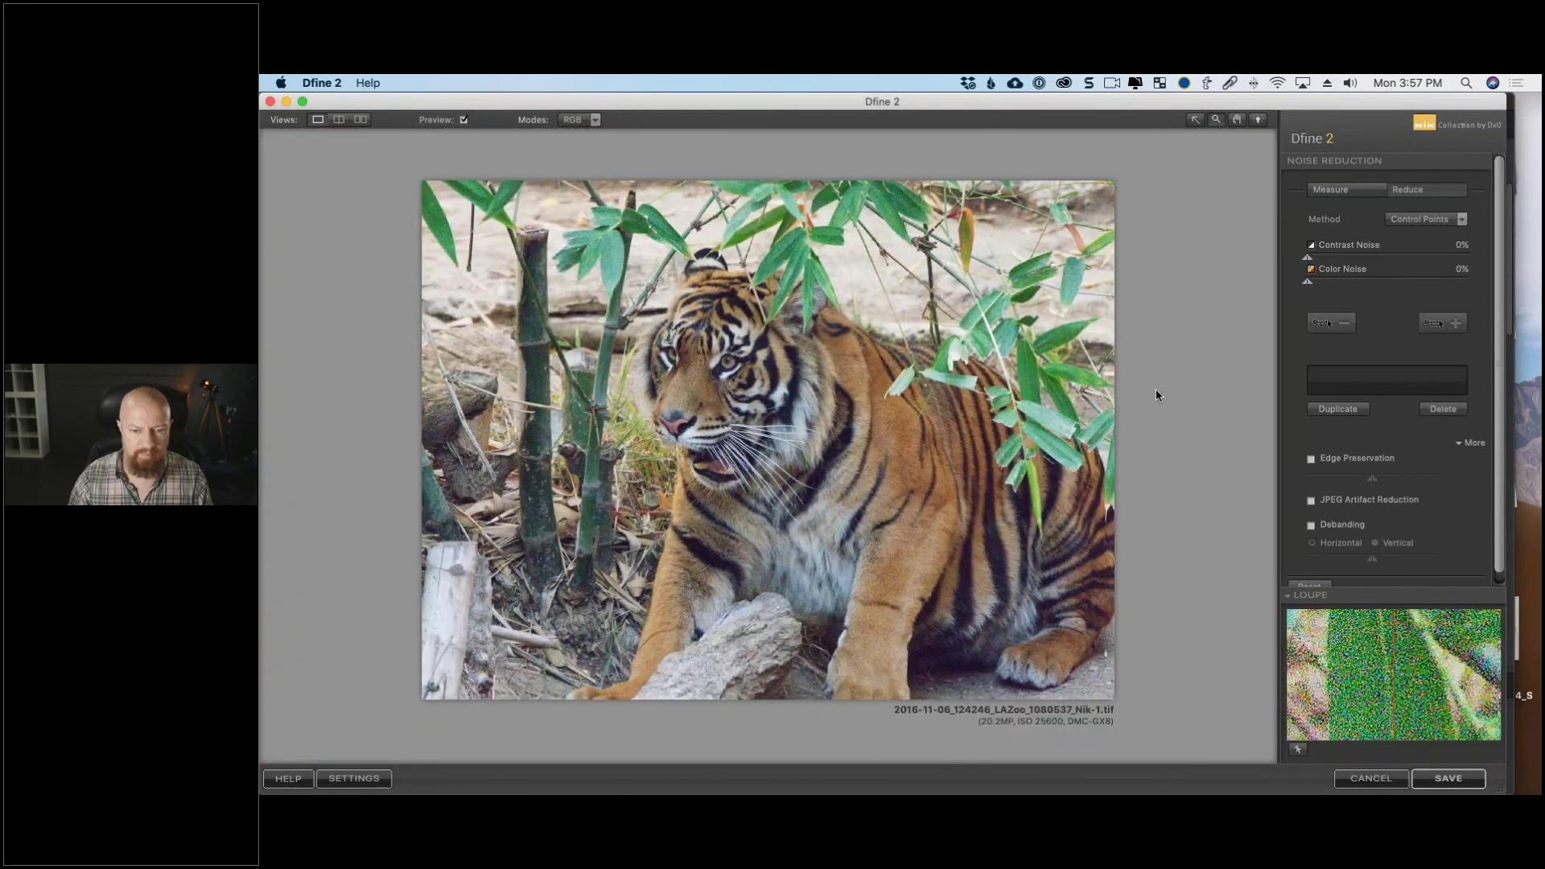
{"action": "scroll", "coordinate": [1379, 231], "scroll_direction": "down", "scroll_amount": 1}
{"action": "left_click", "coordinate": [1343, 179]}
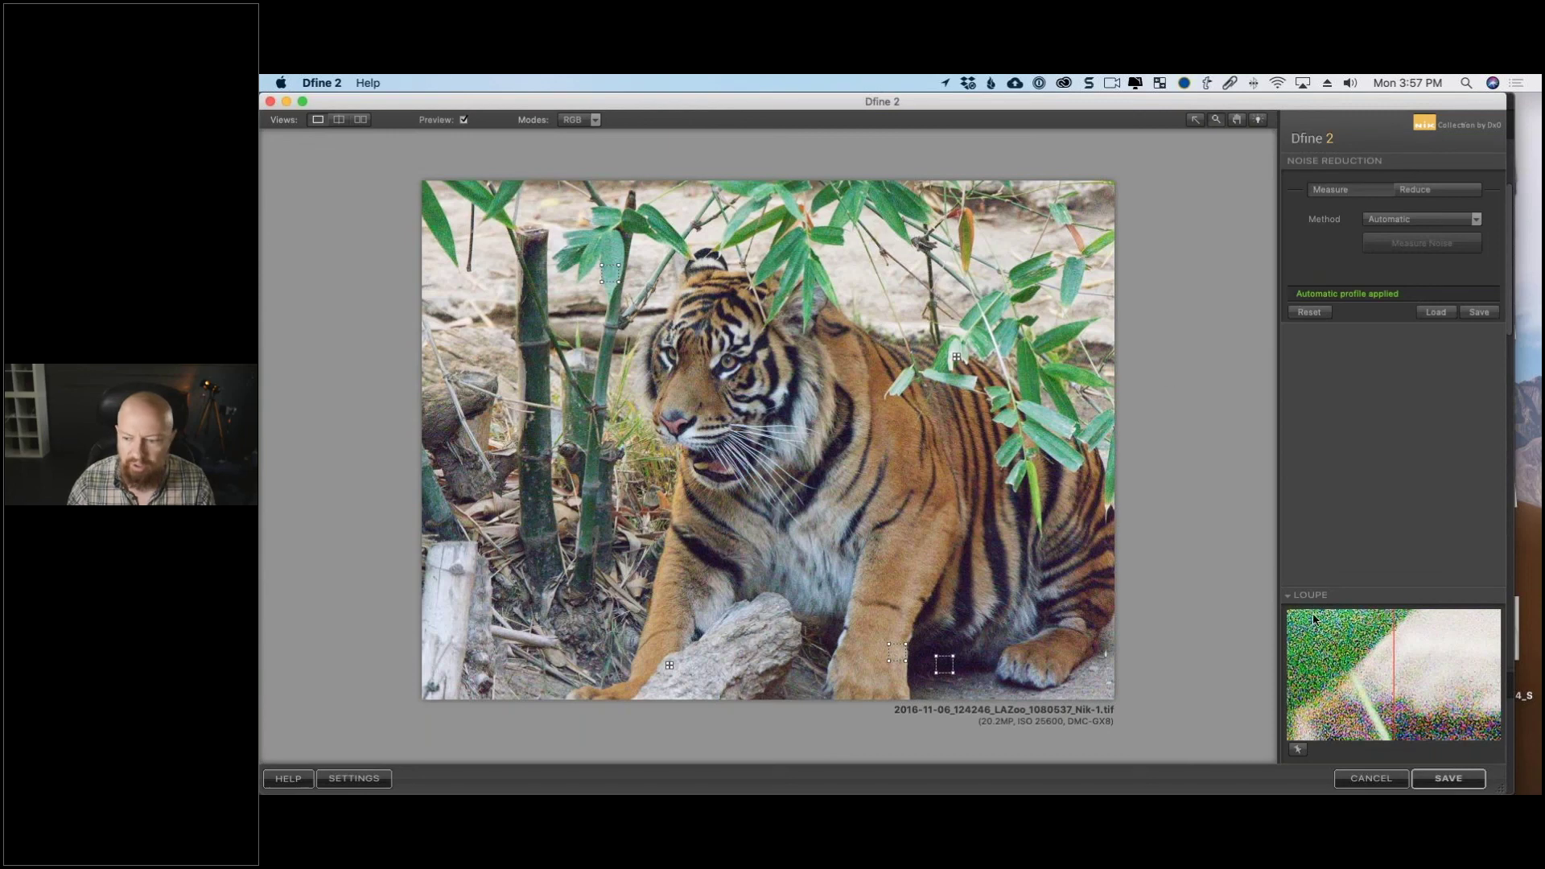
Save the Dfine 2 noise reduction, return to PhotoLab, and check the tiger RAW photo's comparison reference options.
{"action": "left_click", "coordinate": [1453, 781]}
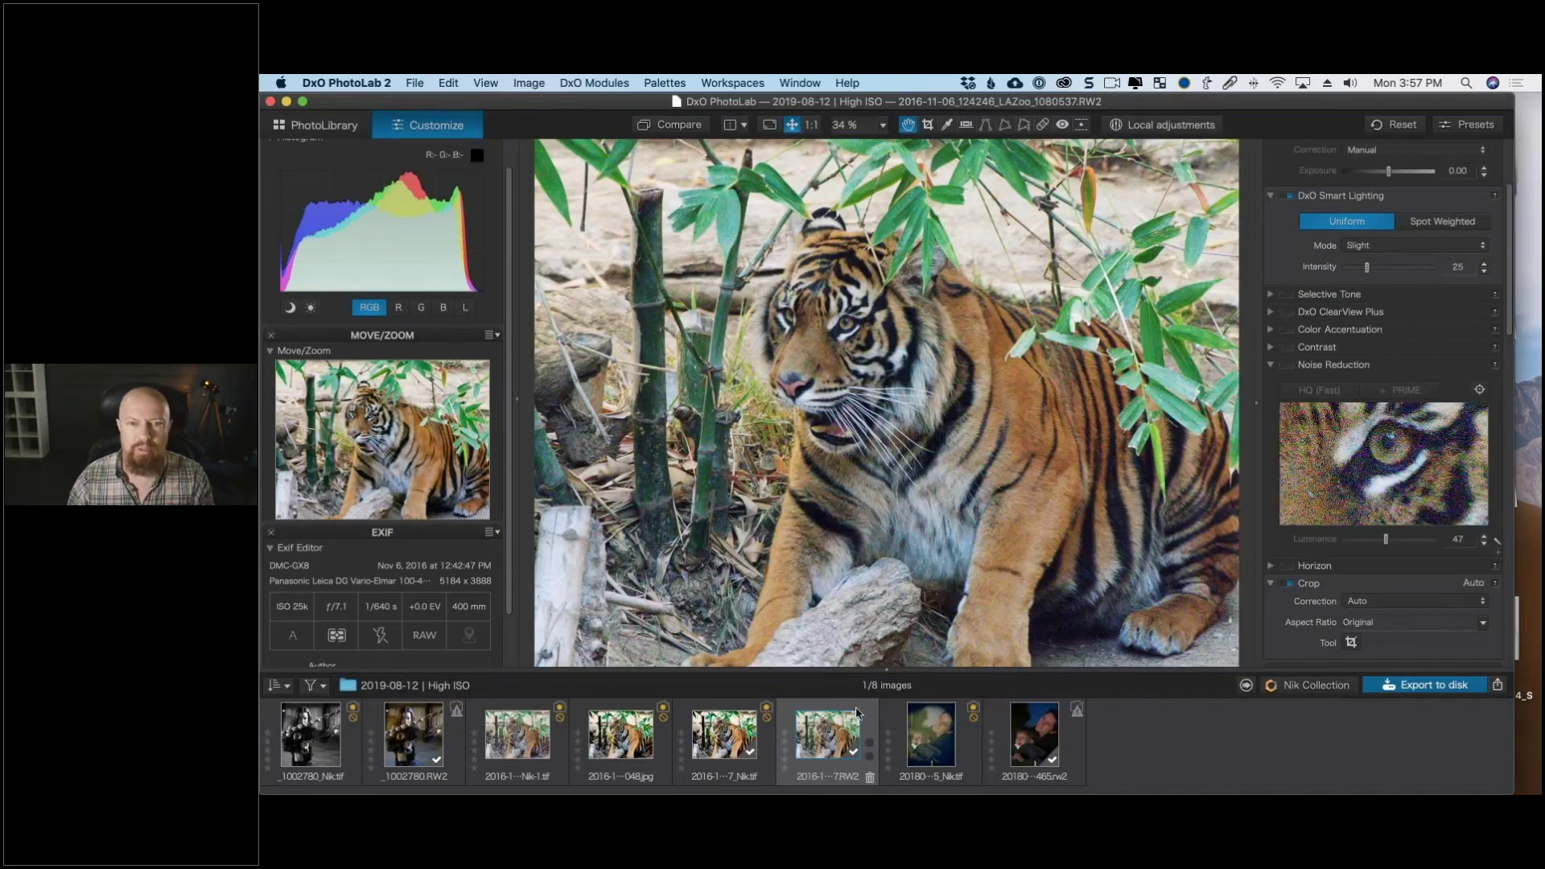
{"action": "left_click", "coordinate": [744, 125]}
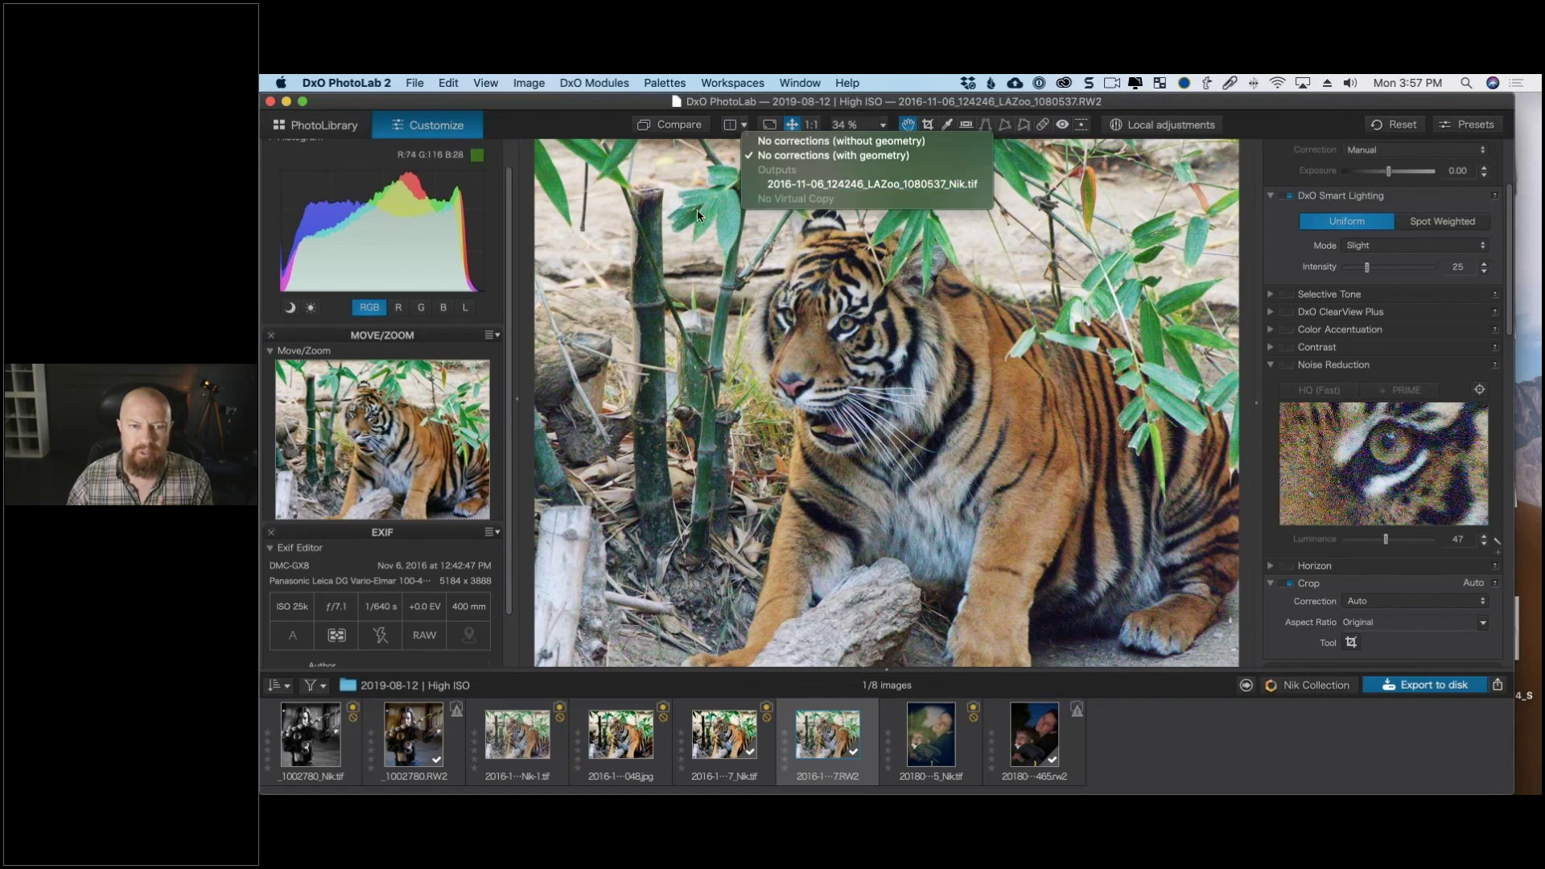
{"action": "left_click", "coordinate": [732, 286]}
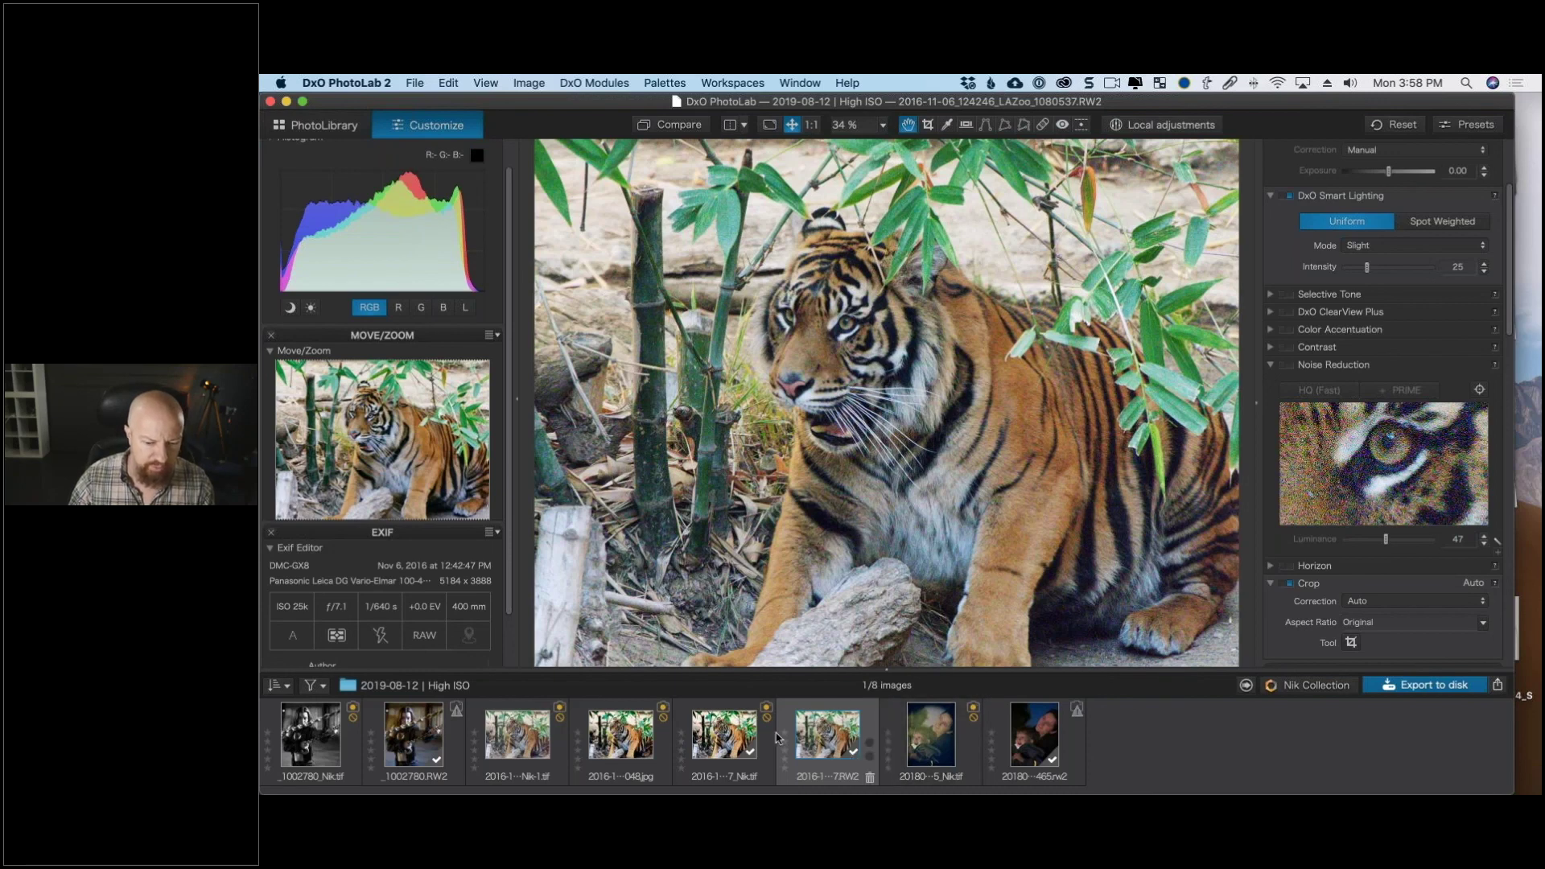
Display the Nik-1 TIFF of the tiger at 100% and examine the remaining noise around the face and eyes.
{"action": "left_click", "coordinate": [507, 743]}
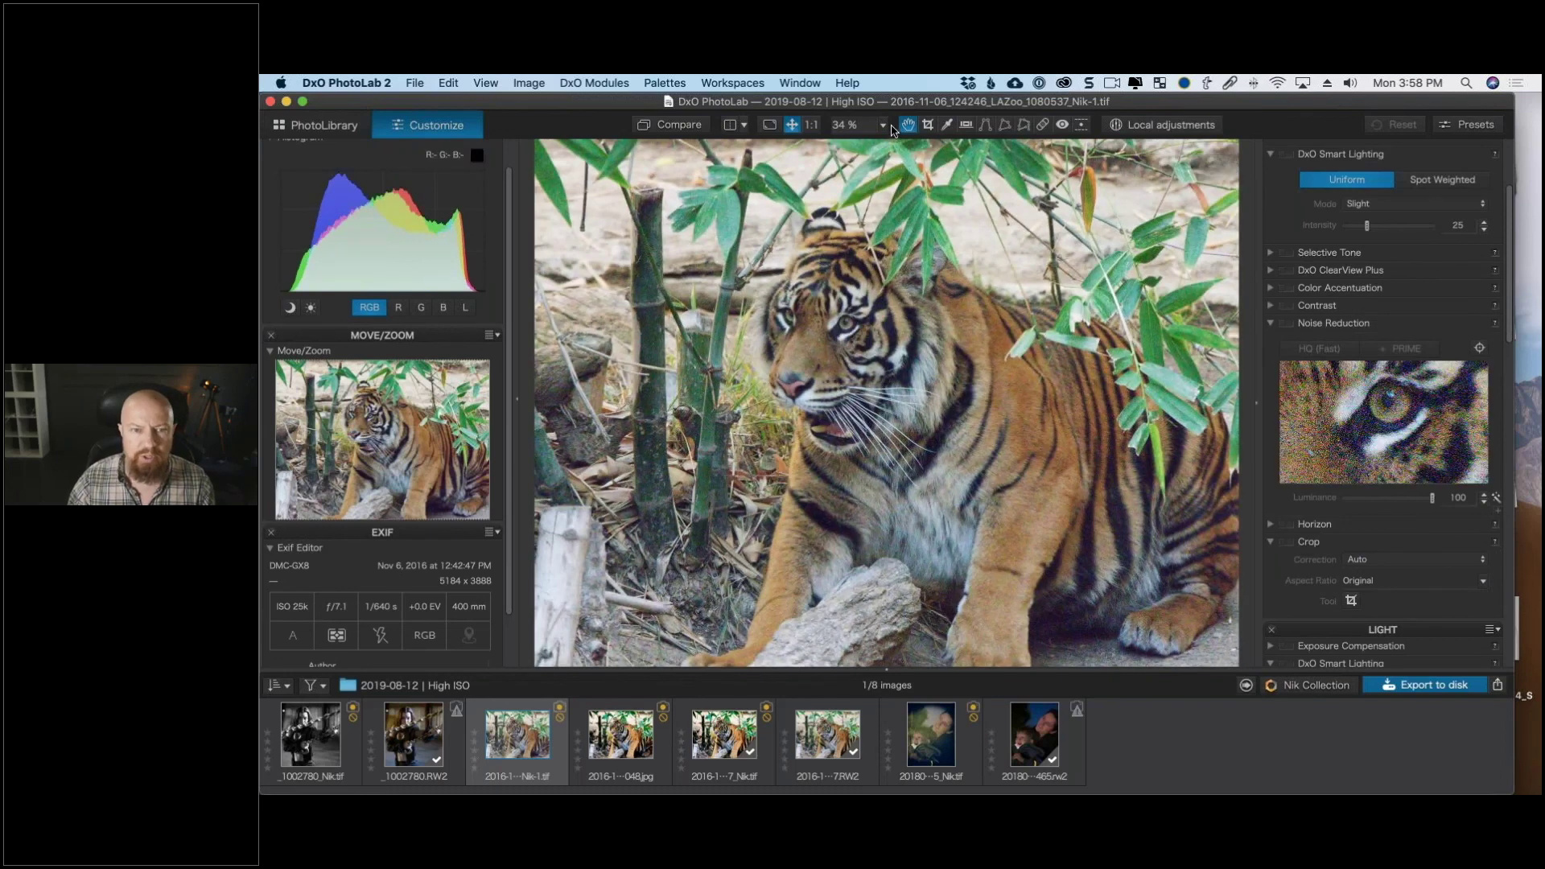
{"action": "left_click", "coordinate": [811, 125]}
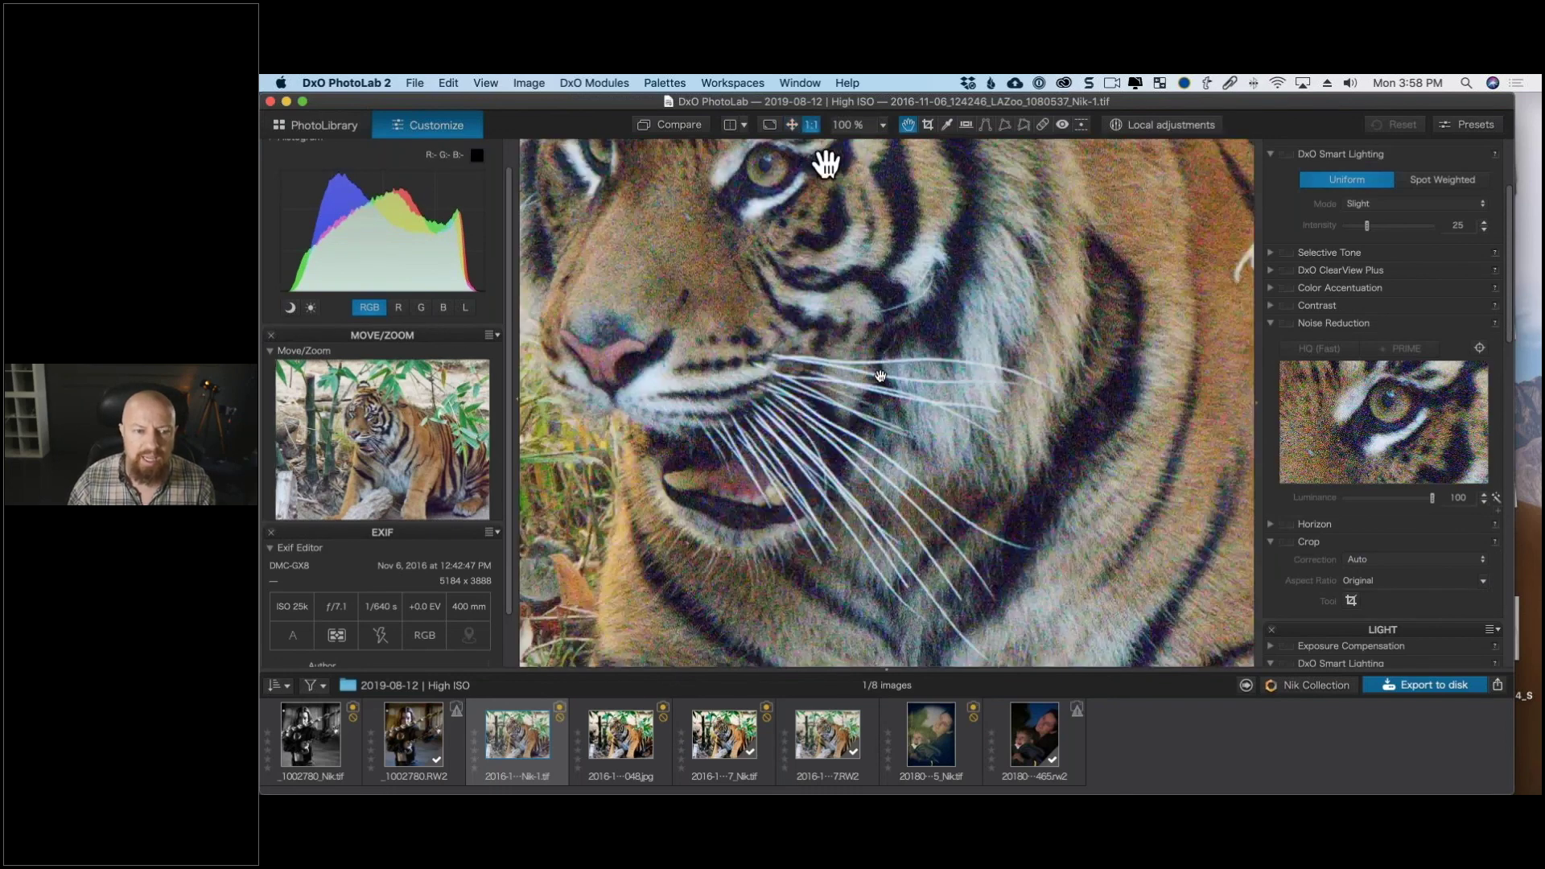
{"action": "left_click_drag", "start_coordinate": [881, 376], "coordinate": [918, 553]}
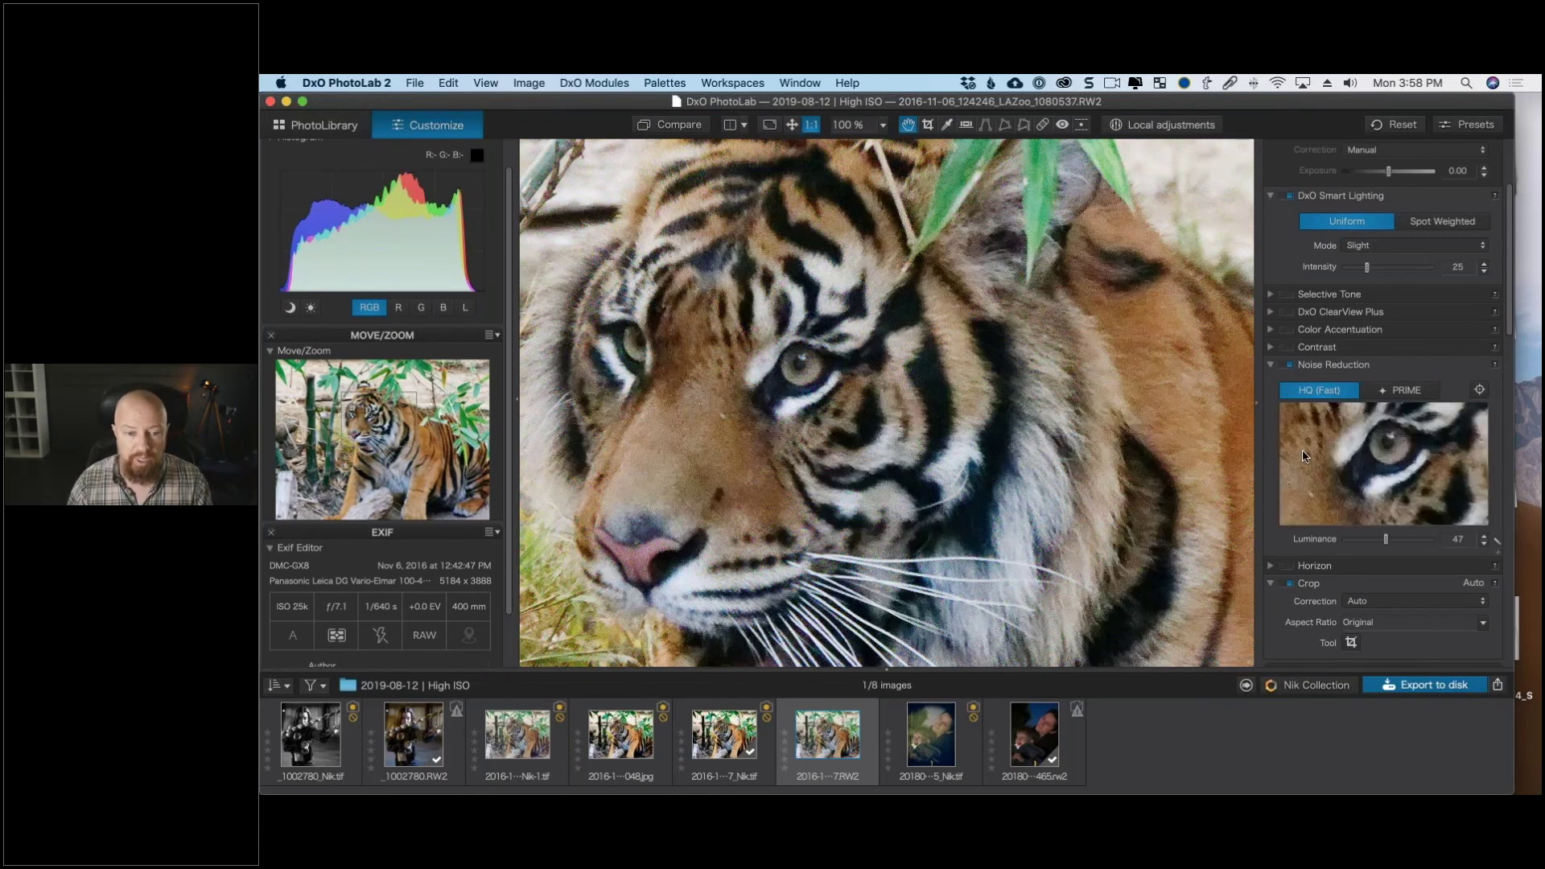
{"action": "left_click", "coordinate": [1524, 219]}
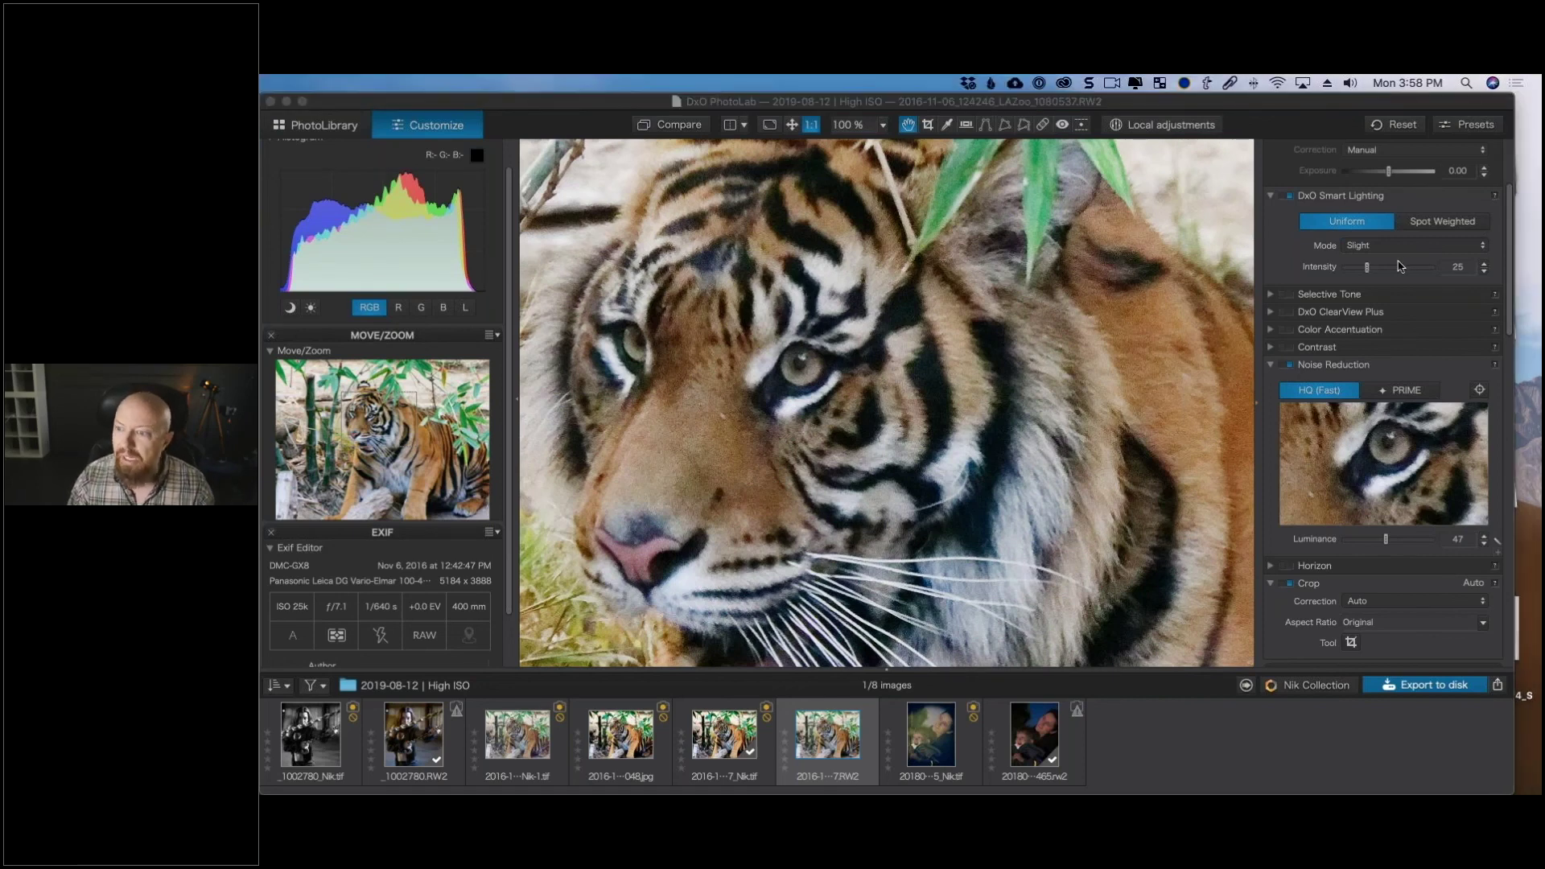